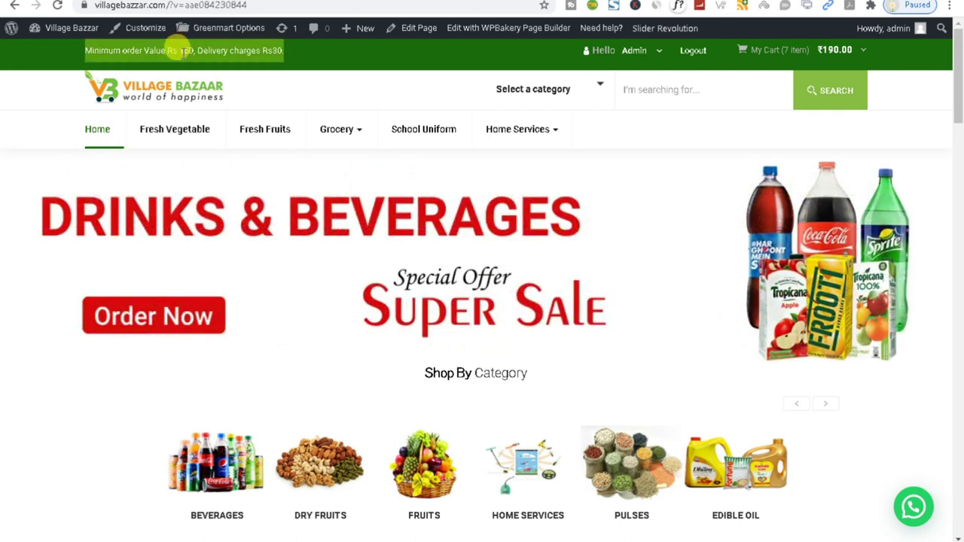
Step: Open the WooCommerce settings in a new tab from the site's admin dashboard
{"action": "left_click", "coordinate": [226, 49]}
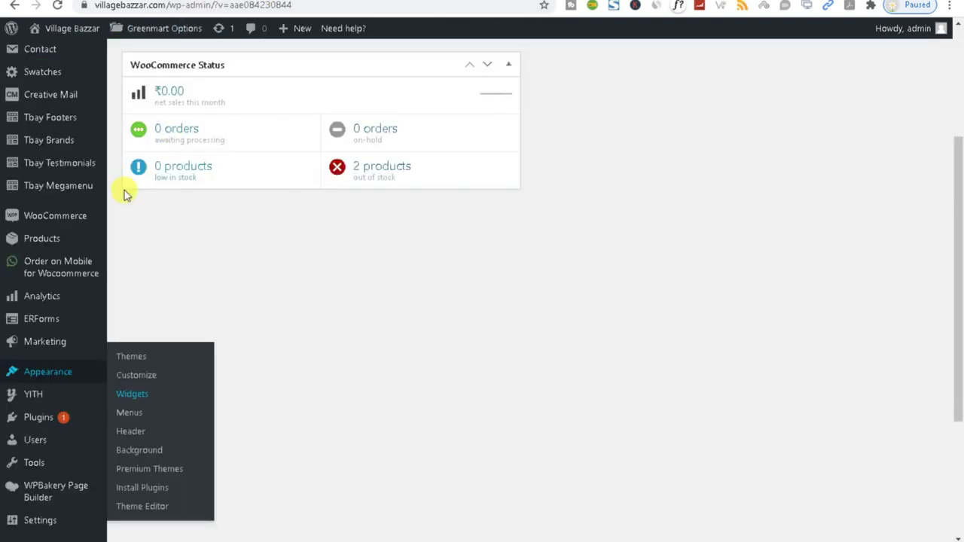
{"action": "mouse_move", "coordinate": [85, 217]}
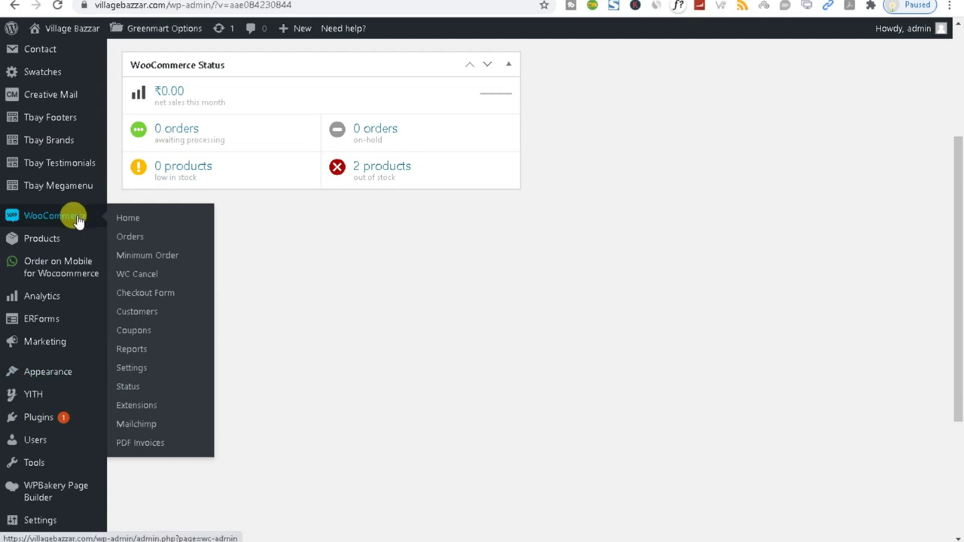
{"action": "right_click", "coordinate": [129, 374]}
{"action": "left_click", "coordinate": [155, 368]}
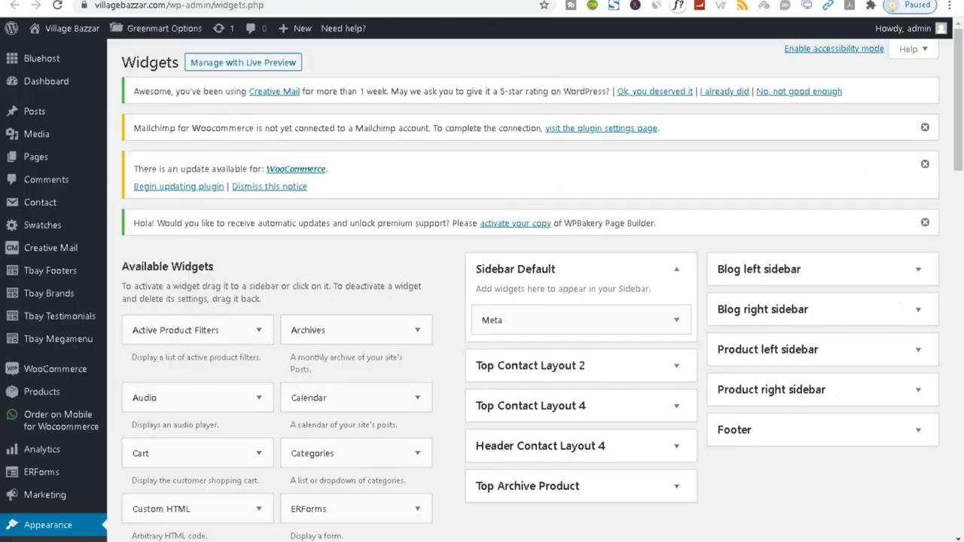
Step: Open the Text widget inside the Top Contact Layout 4 widget area
{"action": "scroll", "coordinate": [544, 299], "scroll_direction": "down", "scroll_amount": 2}
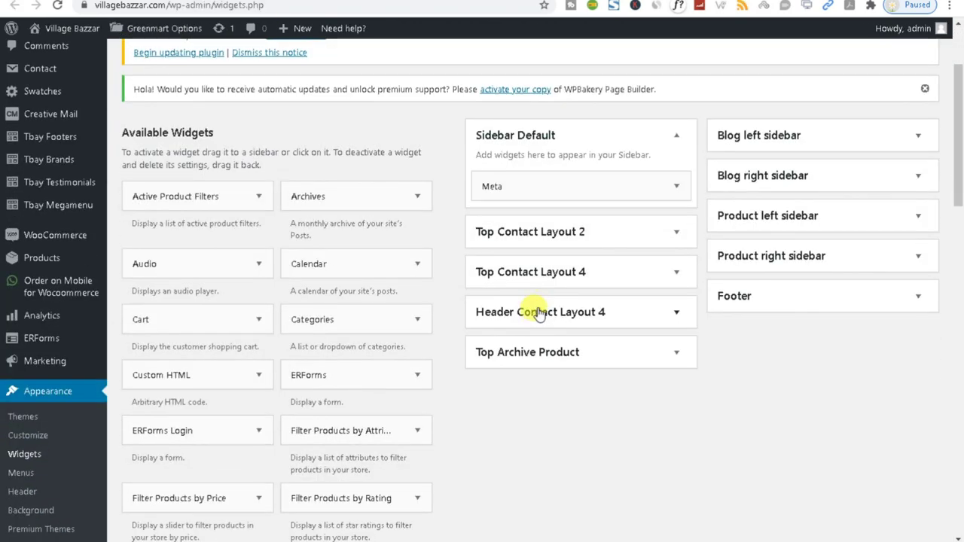
{"action": "left_click", "coordinate": [678, 269]}
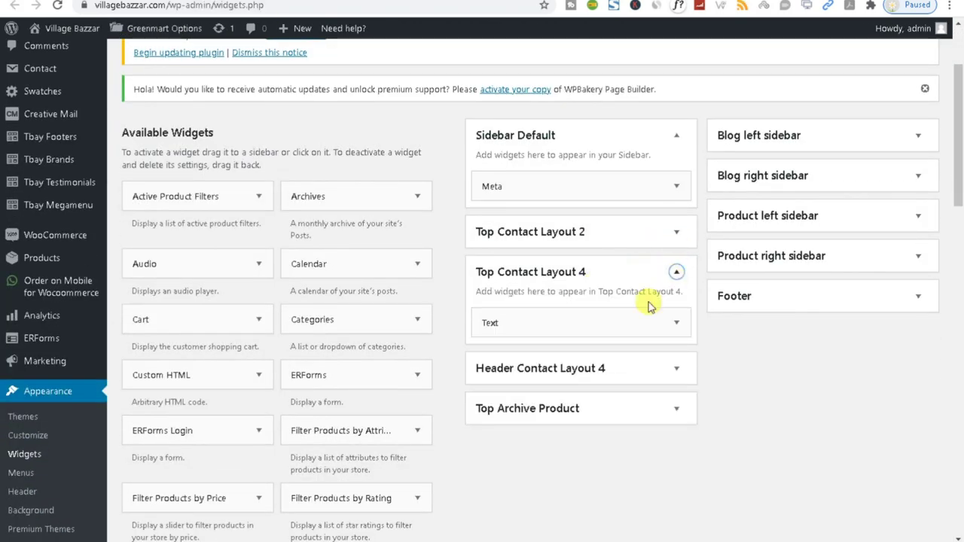
{"action": "left_click", "coordinate": [673, 323]}
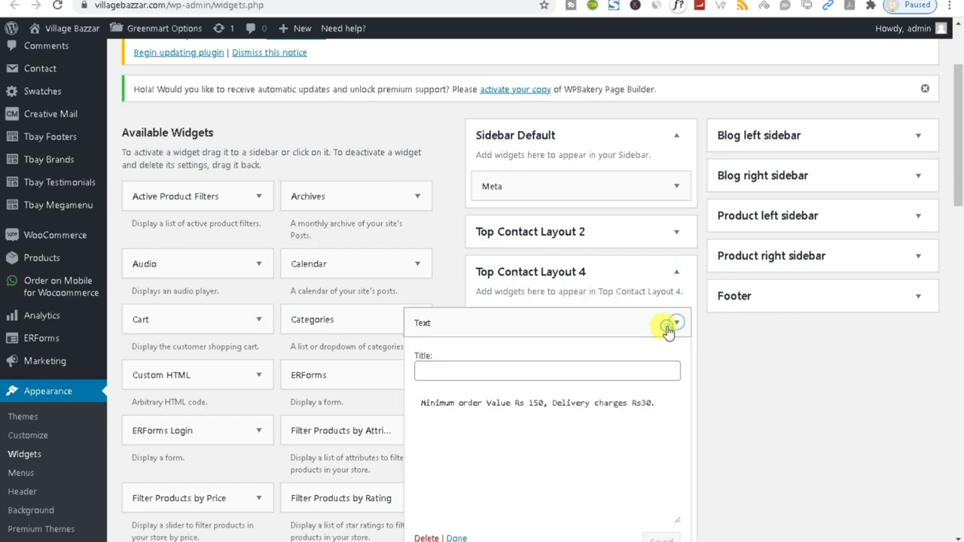
{"action": "scroll", "coordinate": [542, 448], "scroll_direction": "down", "scroll_amount": 1}
{"action": "scroll", "coordinate": [540, 450], "scroll_direction": "down", "scroll_amount": 3}
Step: Change the widget text to "Minimum order Value Rs 250, Delivery charges Rs20." and save the widget
{"action": "double_click", "coordinate": [474, 241]}
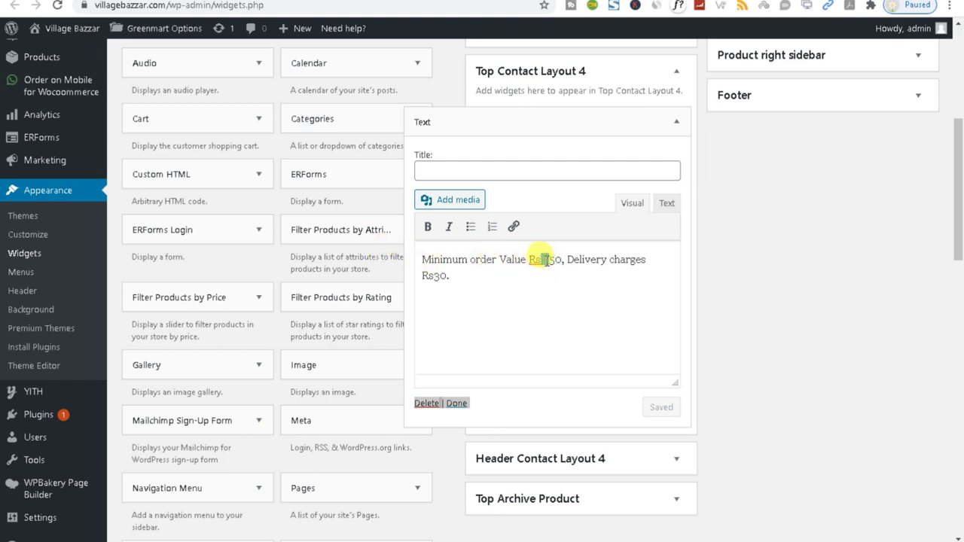
{"action": "left_click_drag", "start_coordinate": [543, 260], "coordinate": [549, 260]}
{"action": "type", "text": "2"}
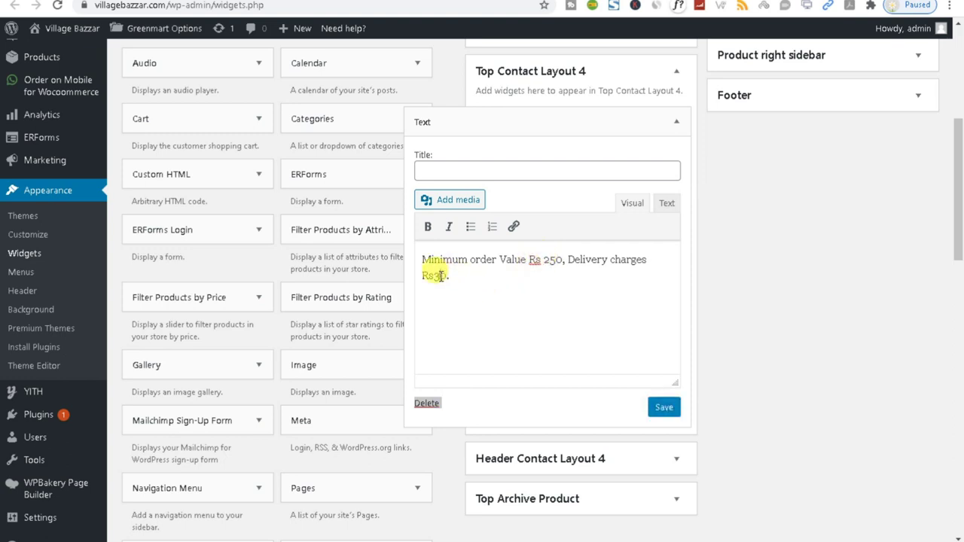
{"action": "left_click_drag", "start_coordinate": [441, 276], "coordinate": [434, 276]}
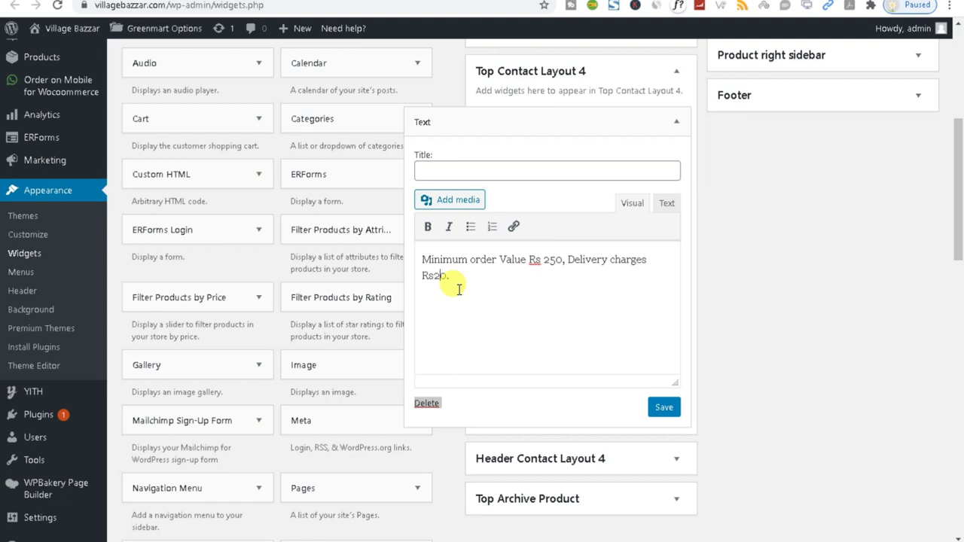
{"action": "left_click", "coordinate": [654, 411]}
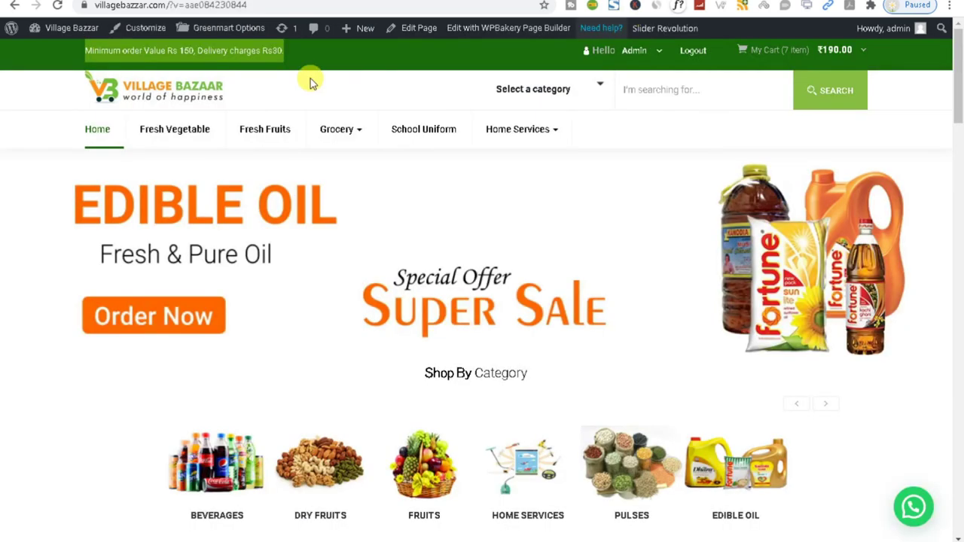
Step: Reload the storefront home page to check the order and delivery notice in its header
{"action": "left_click", "coordinate": [246, 54]}
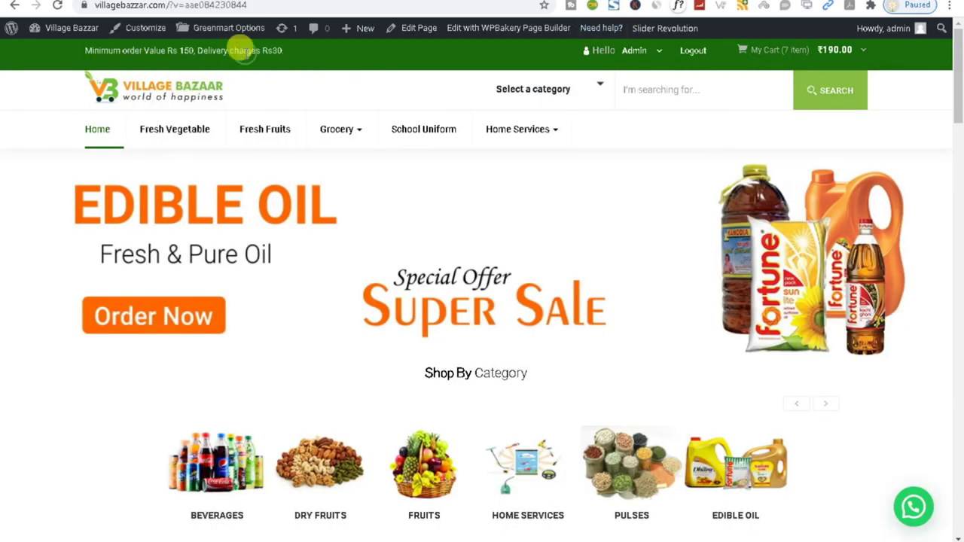
{"action": "left_click", "coordinate": [60, 6]}
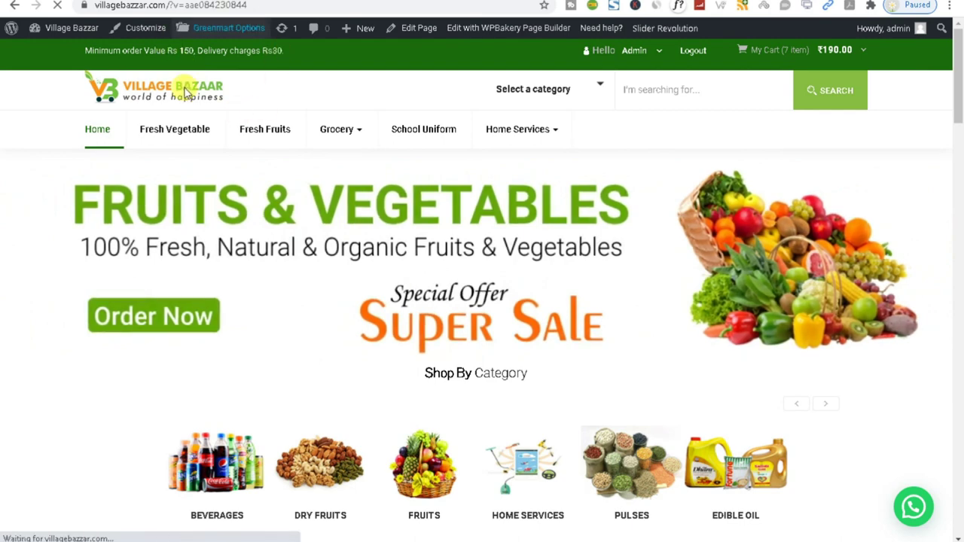
{"action": "left_click_drag", "start_coordinate": [294, 49], "coordinate": [110, 54]}
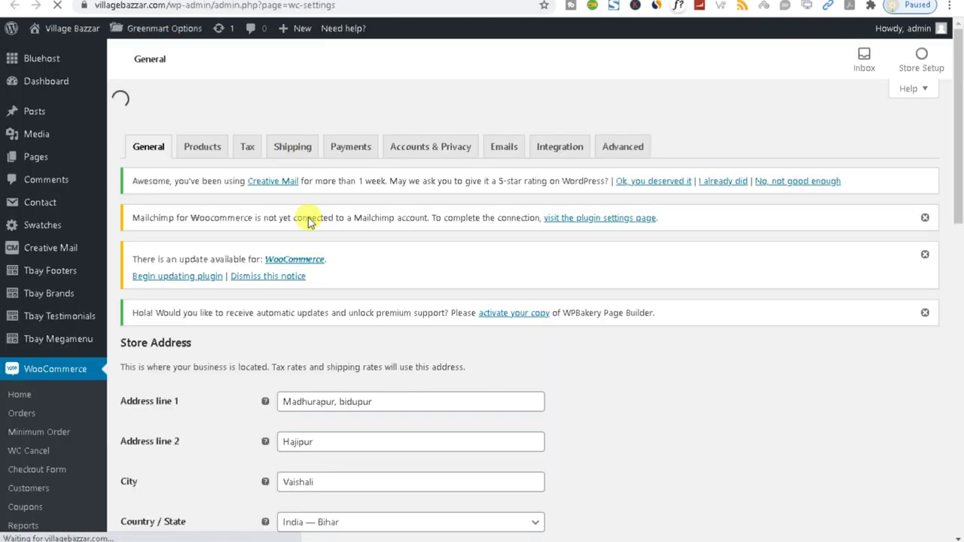
Step: Open the Shipping section of the WooCommerce settings
{"action": "scroll", "coordinate": [46, 386], "scroll_direction": "down", "scroll_amount": 3}
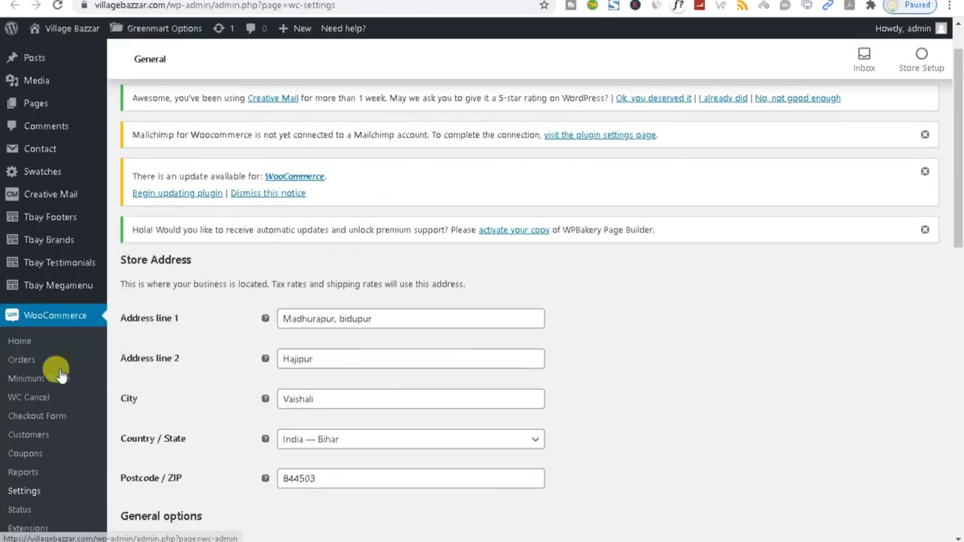
{"action": "scroll", "coordinate": [161, 397], "scroll_direction": "up", "scroll_amount": 3}
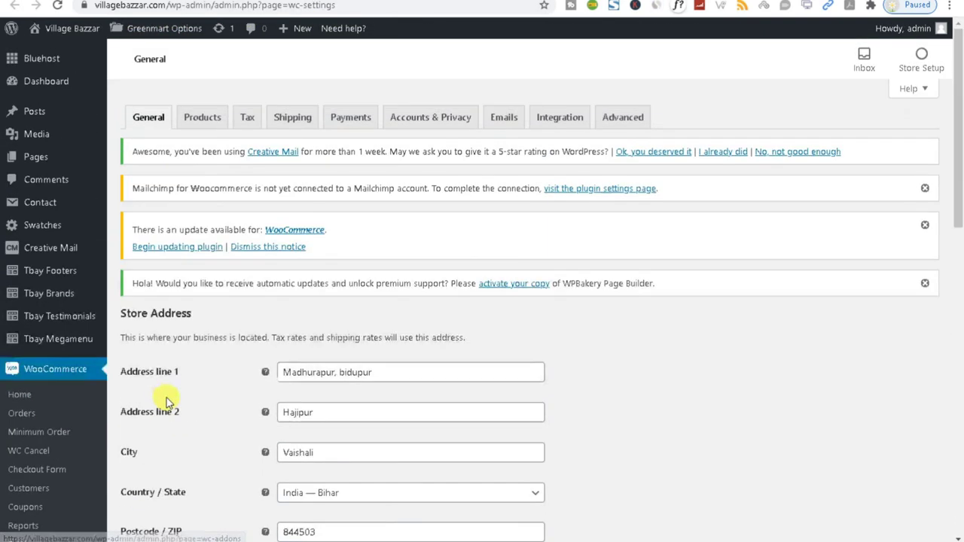
{"action": "left_click", "coordinate": [292, 121]}
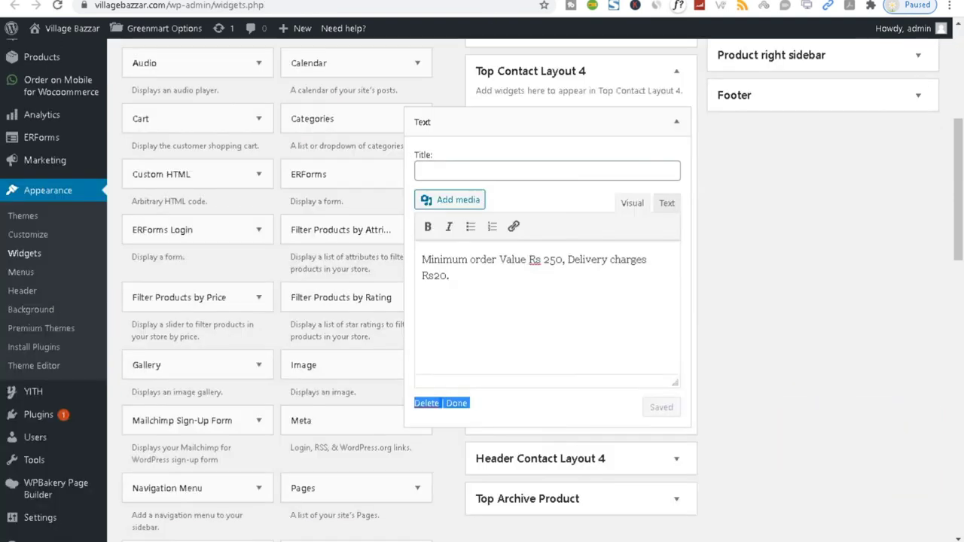
Step: Review the saved notice in the Top Contact Layout 4 Text widget and collapse the widget
{"action": "triple_click", "coordinate": [460, 278]}
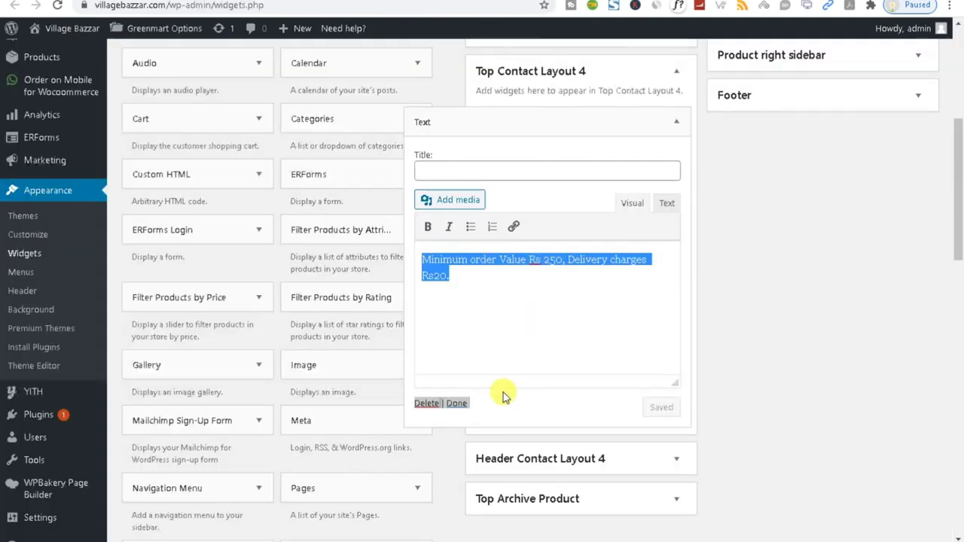
{"action": "triple_click", "coordinate": [433, 275]}
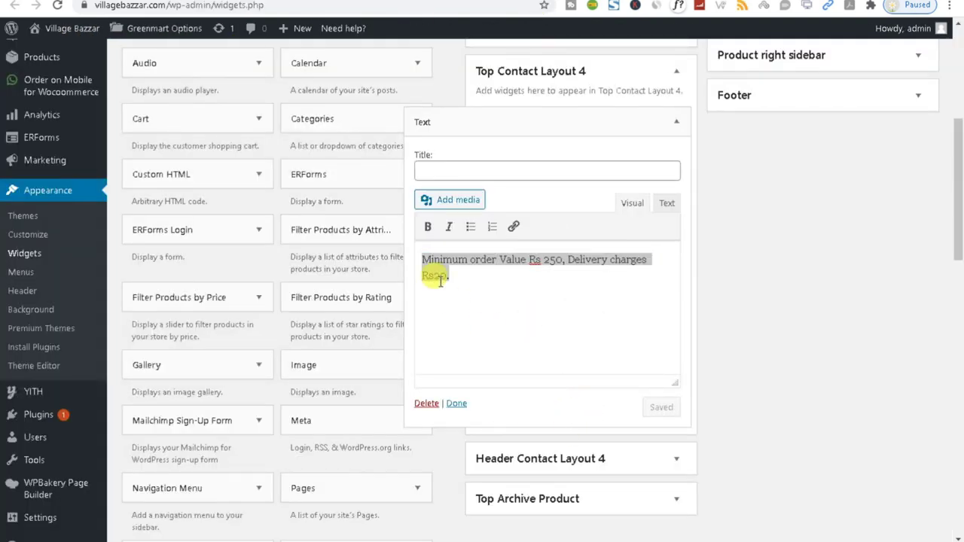
{"action": "left_click", "coordinate": [457, 404]}
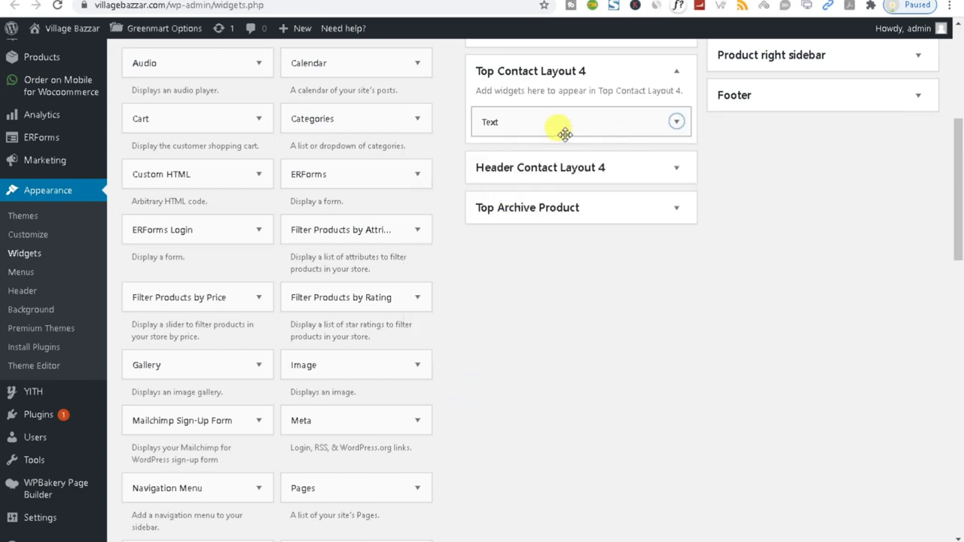
{"action": "scroll", "coordinate": [559, 123], "scroll_direction": "up", "scroll_amount": 3}
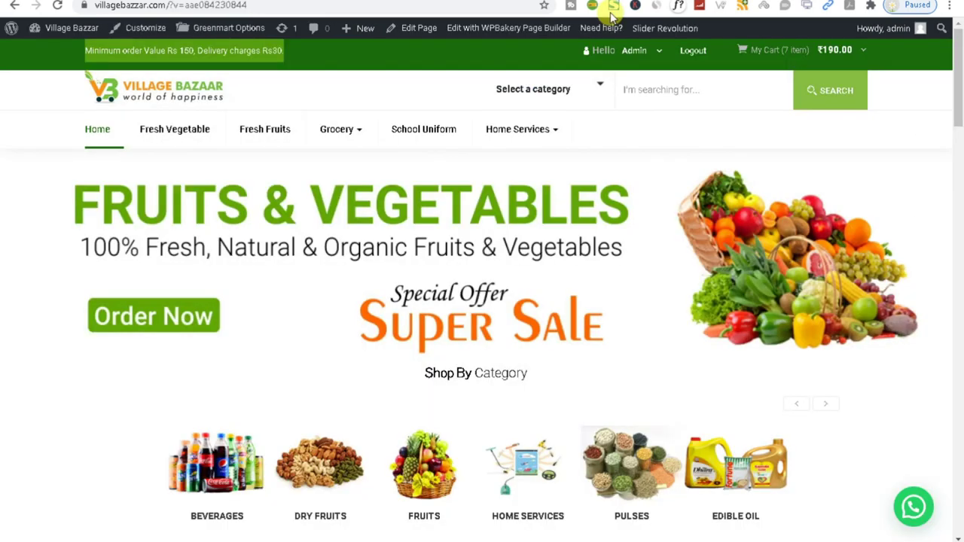
Step: Refresh the storefront again and look through the product sections of the home page
{"action": "left_click", "coordinate": [58, 5]}
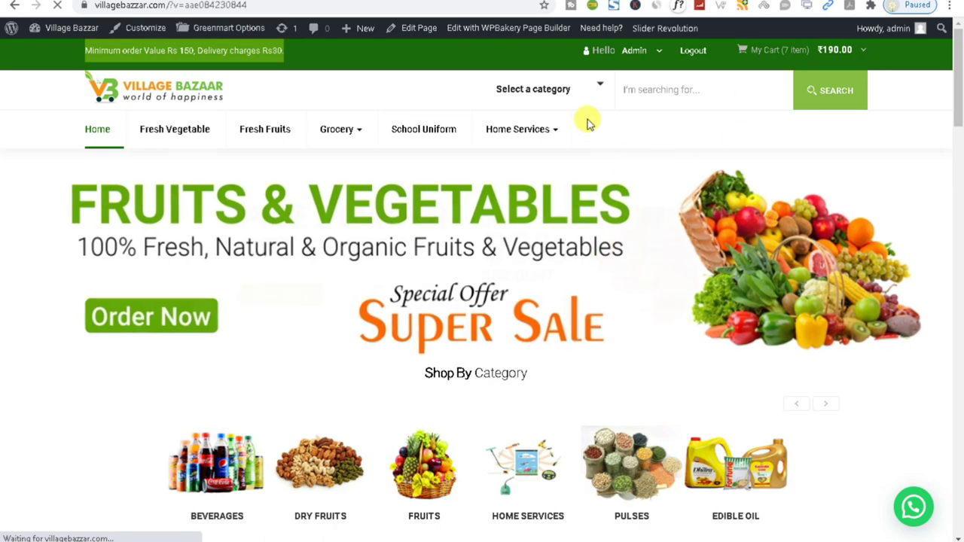
{"action": "scroll", "coordinate": [588, 129], "scroll_direction": "down", "scroll_amount": 9}
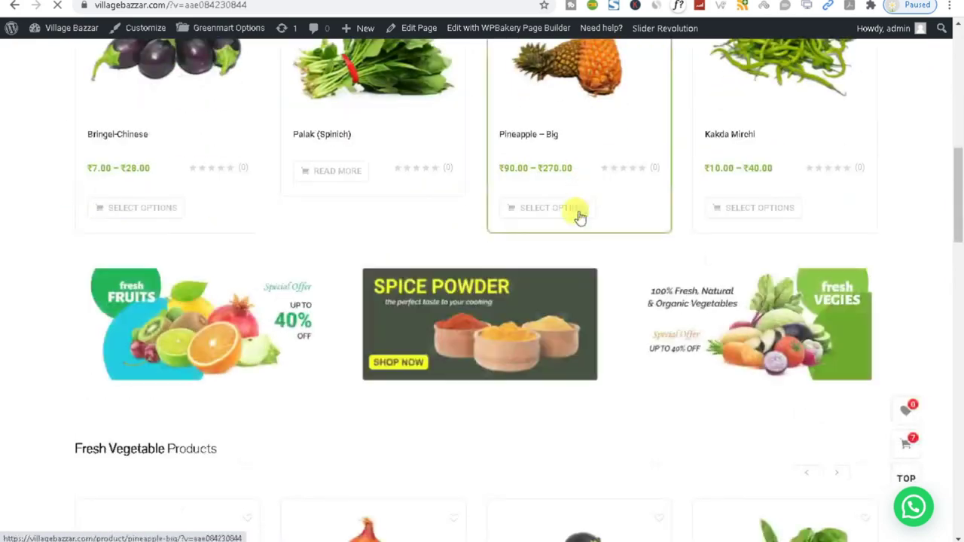
{"action": "scroll", "coordinate": [576, 215], "scroll_direction": "up", "scroll_amount": 4}
{"action": "scroll", "coordinate": [487, 254], "scroll_direction": "down", "scroll_amount": 3}
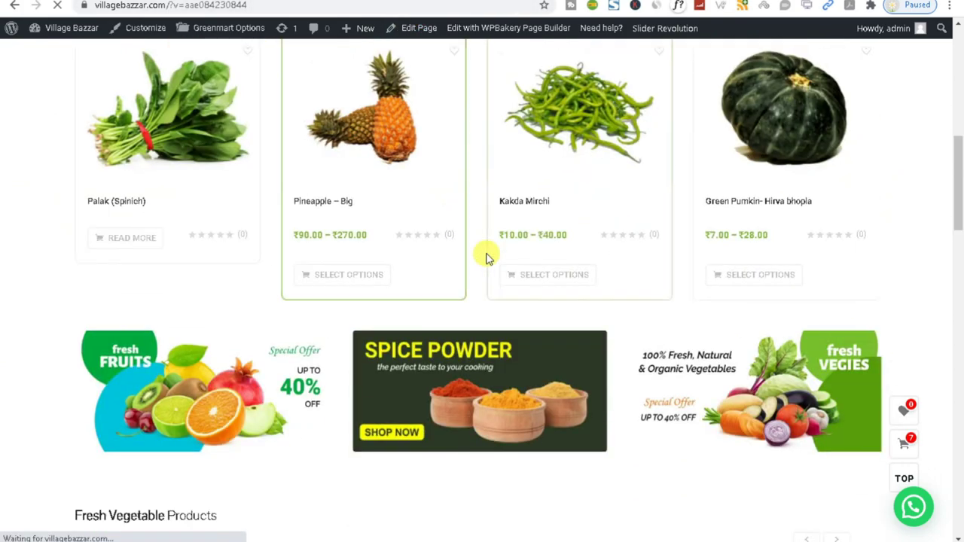
{"action": "scroll", "coordinate": [487, 254], "scroll_direction": "up", "scroll_amount": 2}
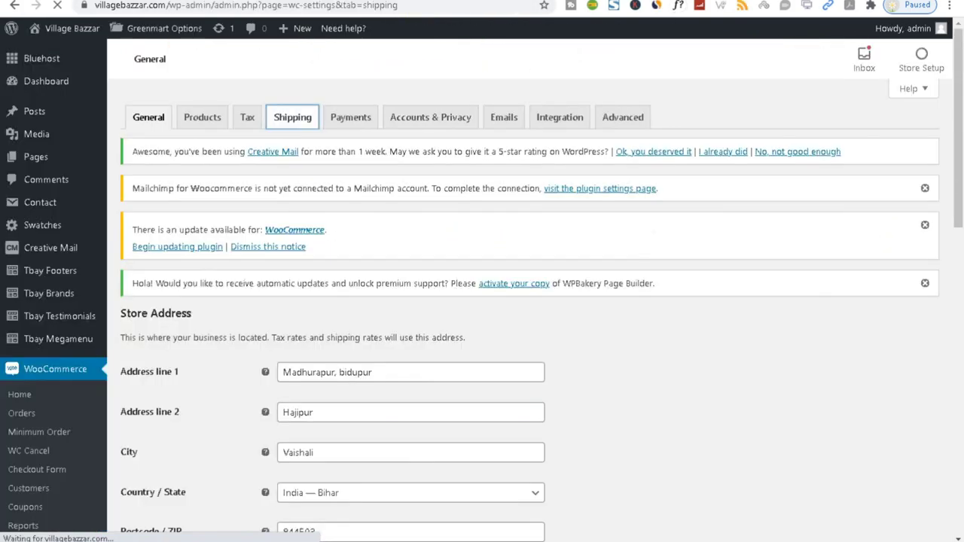
Step: Open the Bihar shipping zone for editing from the list of WooCommerce shipping zones
{"action": "scroll", "coordinate": [435, 270], "scroll_direction": "down", "scroll_amount": 2}
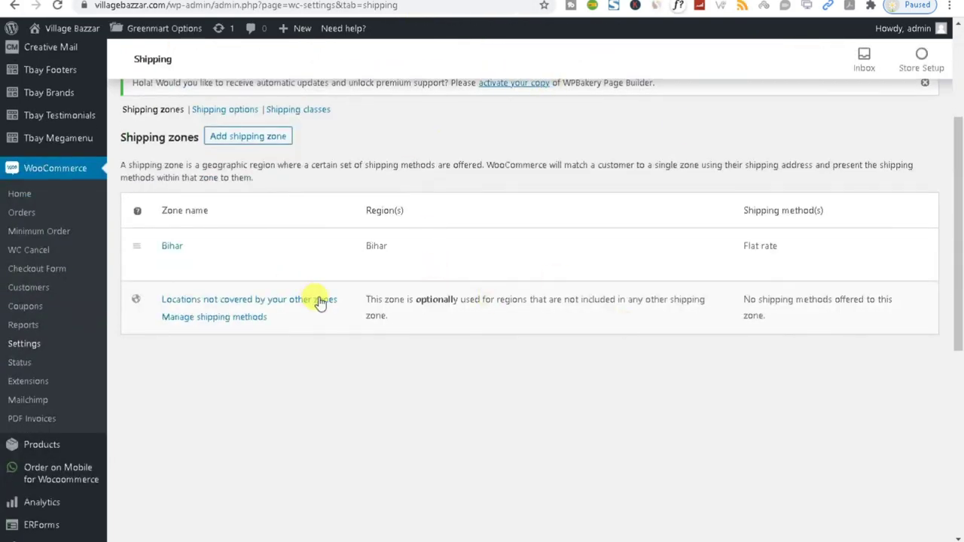
{"action": "scroll", "coordinate": [314, 333], "scroll_direction": "up", "scroll_amount": 2}
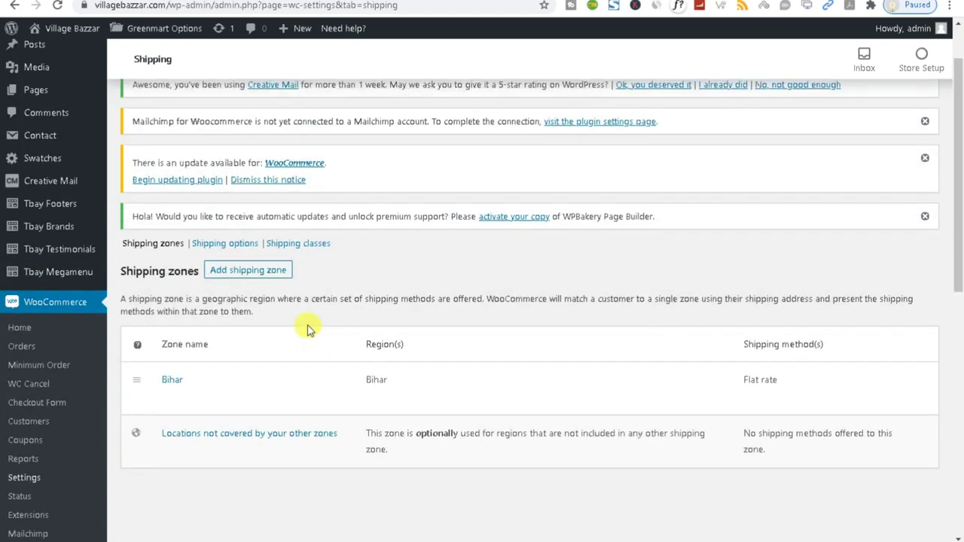
{"action": "mouse_move", "coordinate": [163, 396]}
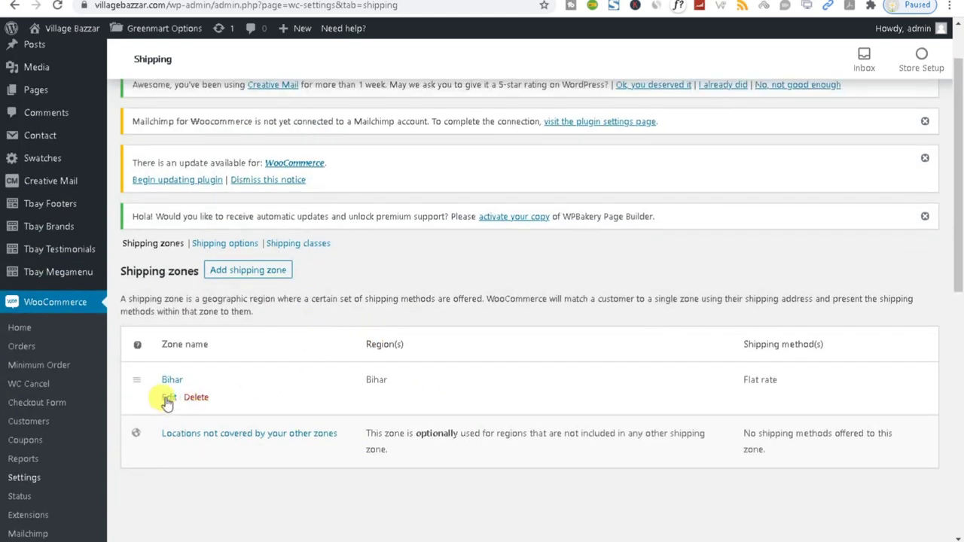
{"action": "scroll", "coordinate": [167, 400], "scroll_direction": "down", "scroll_amount": 2}
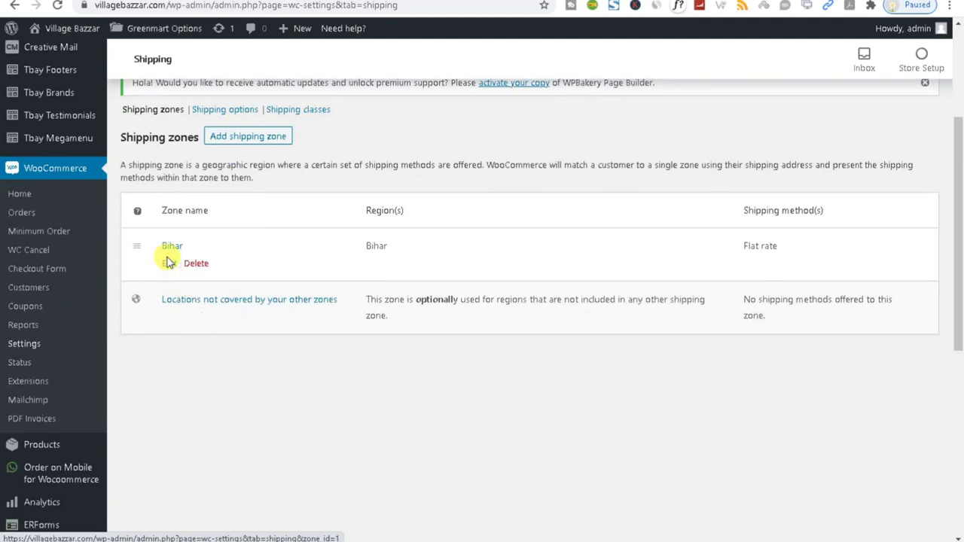
{"action": "left_click", "coordinate": [168, 264]}
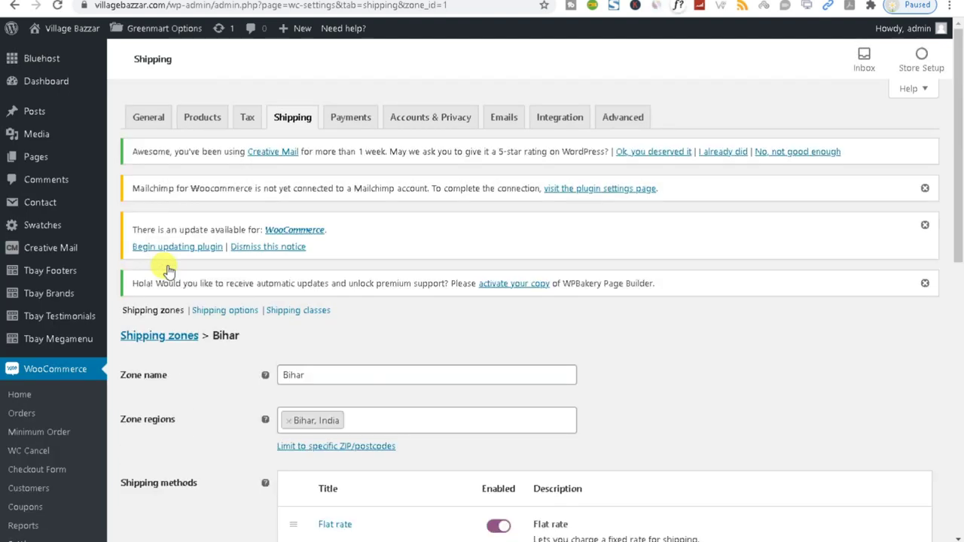
Step: Edit the Bihar zone's Flat rate shipping method and set its cost to 20
{"action": "scroll", "coordinate": [622, 344], "scroll_direction": "down", "scroll_amount": 2}
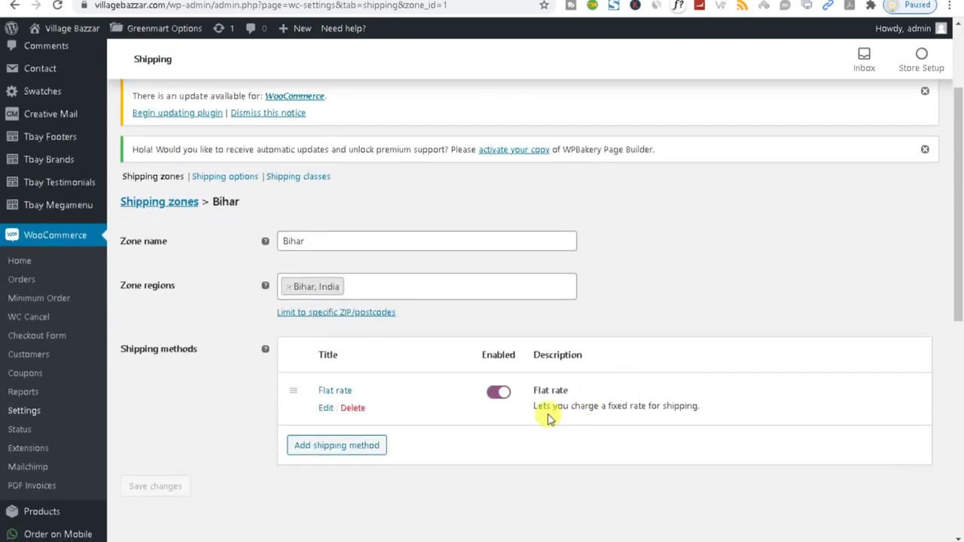
{"action": "left_click", "coordinate": [325, 407]}
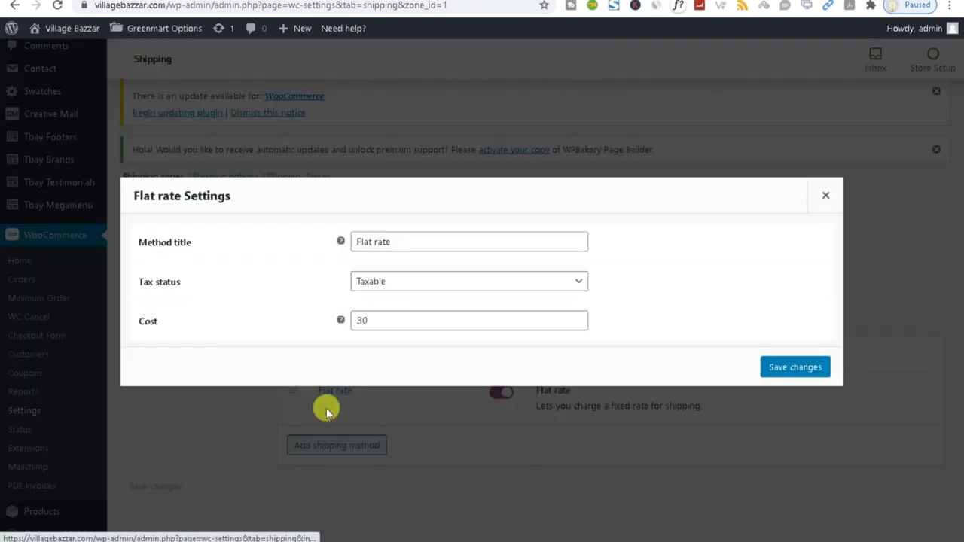
{"action": "double_click", "coordinate": [394, 321]}
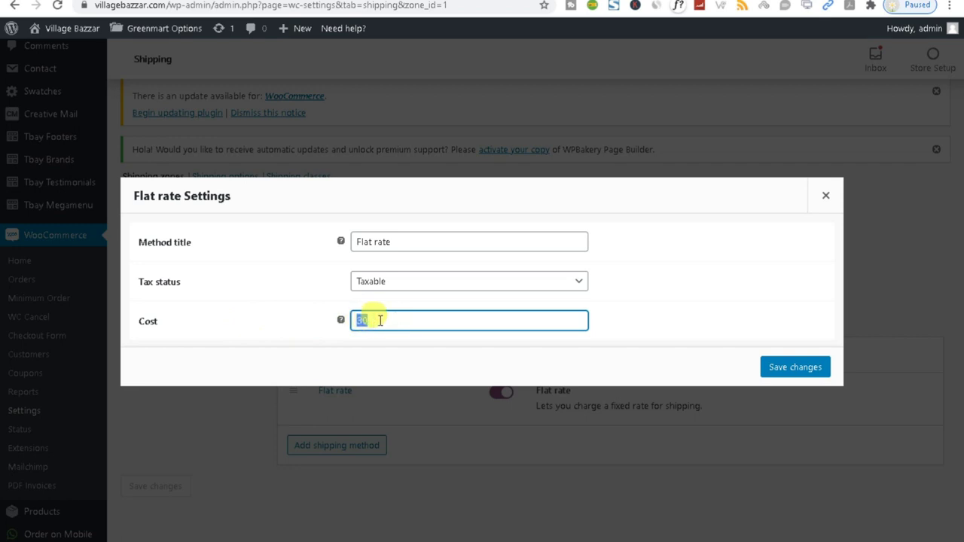
{"action": "left_click_drag", "start_coordinate": [367, 321], "coordinate": [180, 339]}
{"action": "type", "text": "20"}
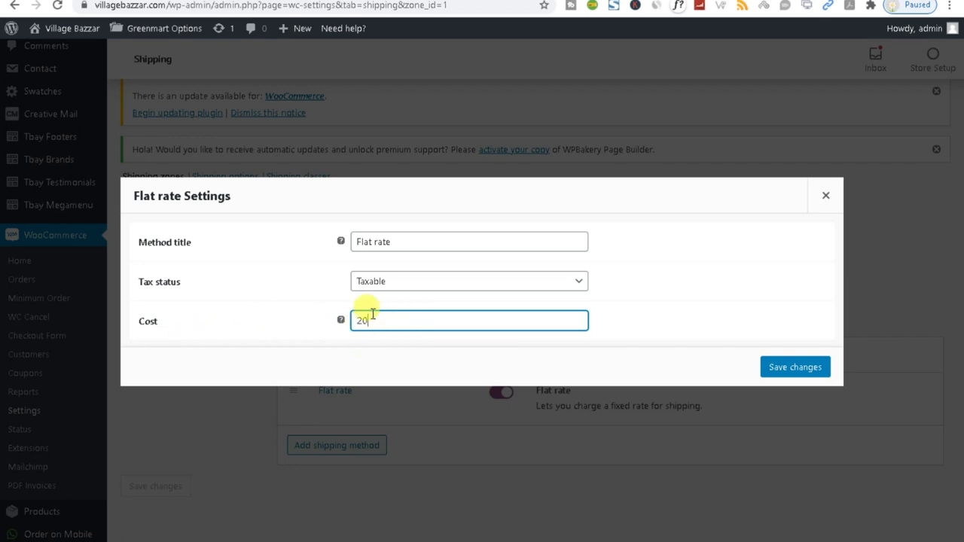
Step: Set the Flat rate's tax status to None and switch it back to Taxable
{"action": "left_click", "coordinate": [389, 282]}
{"action": "left_click", "coordinate": [383, 310]}
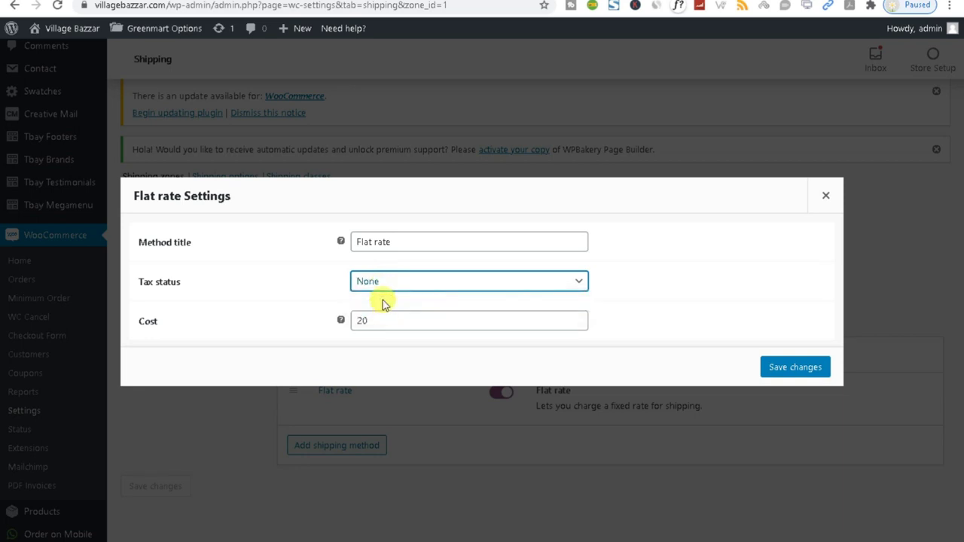
{"action": "left_click", "coordinate": [369, 280]}
{"action": "left_click", "coordinate": [380, 300]}
{"action": "left_click", "coordinate": [420, 238]}
{"action": "triple_click", "coordinate": [423, 239]}
{"action": "double_click", "coordinate": [380, 320]}
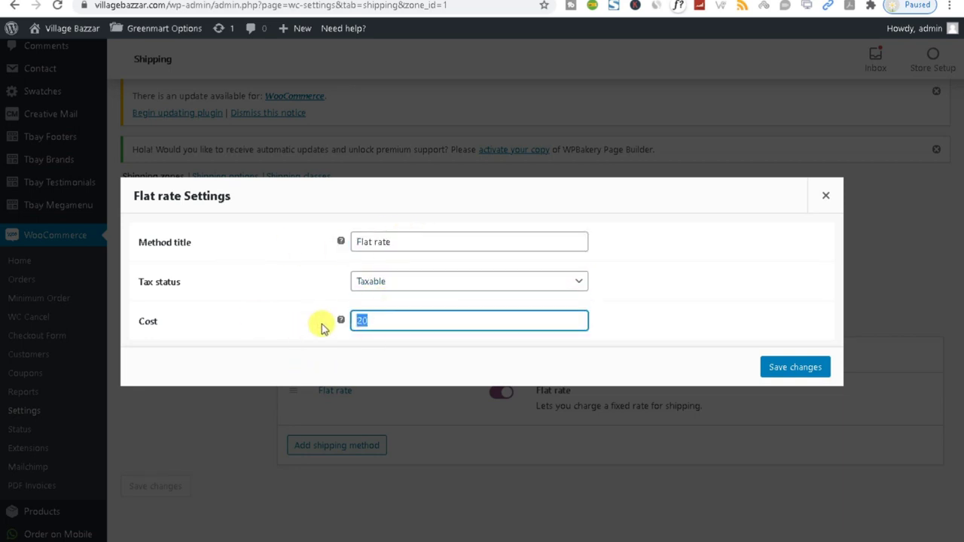
Step: Check the help note for the Flat rate cost and save the method's settings with the cost at 20
{"action": "mouse_move", "coordinate": [339, 323]}
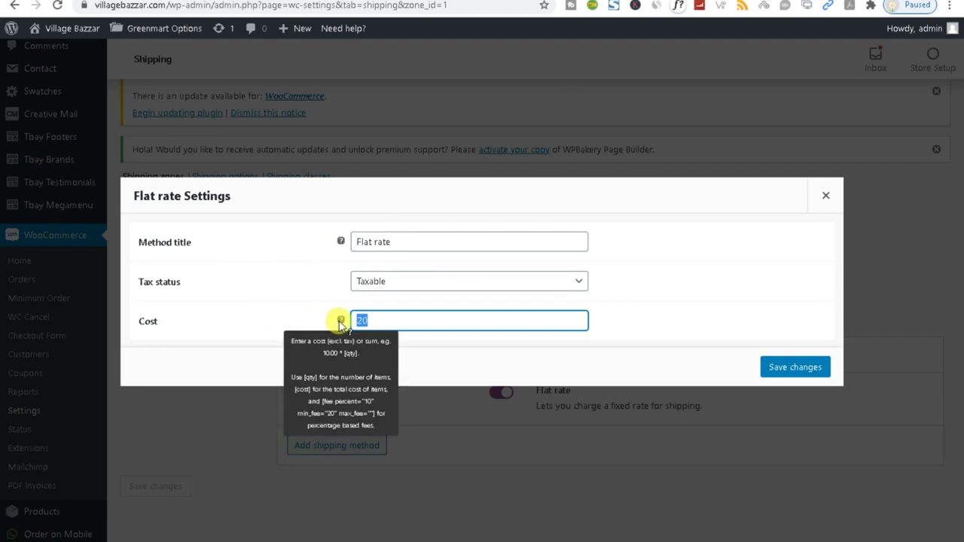
{"action": "left_click", "coordinate": [380, 319]}
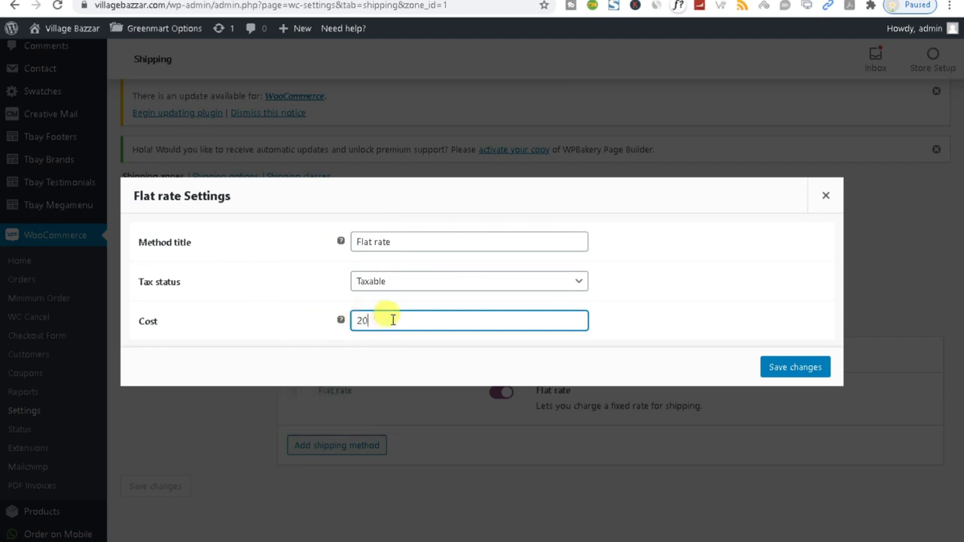
{"action": "double_click", "coordinate": [374, 324]}
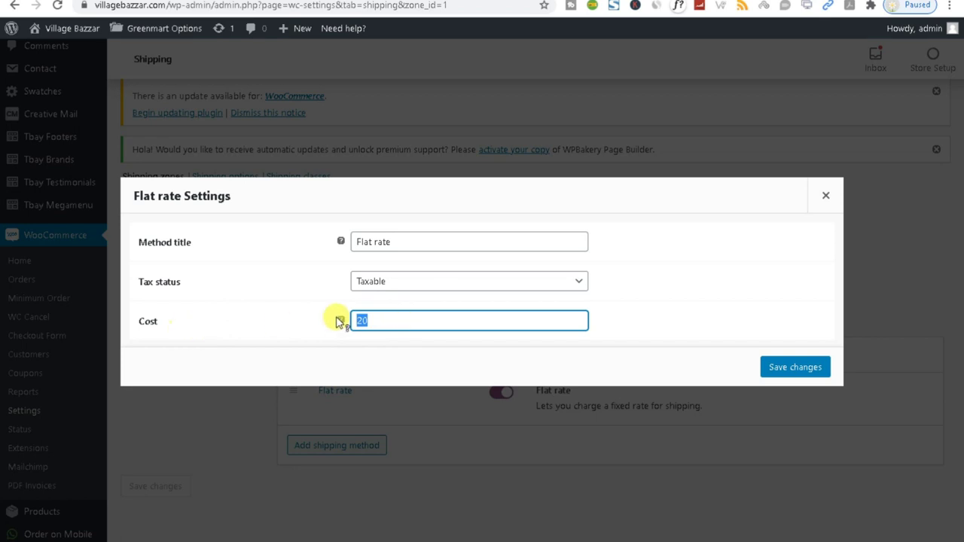
{"action": "double_click", "coordinate": [399, 320]}
{"action": "left_click", "coordinate": [785, 367]}
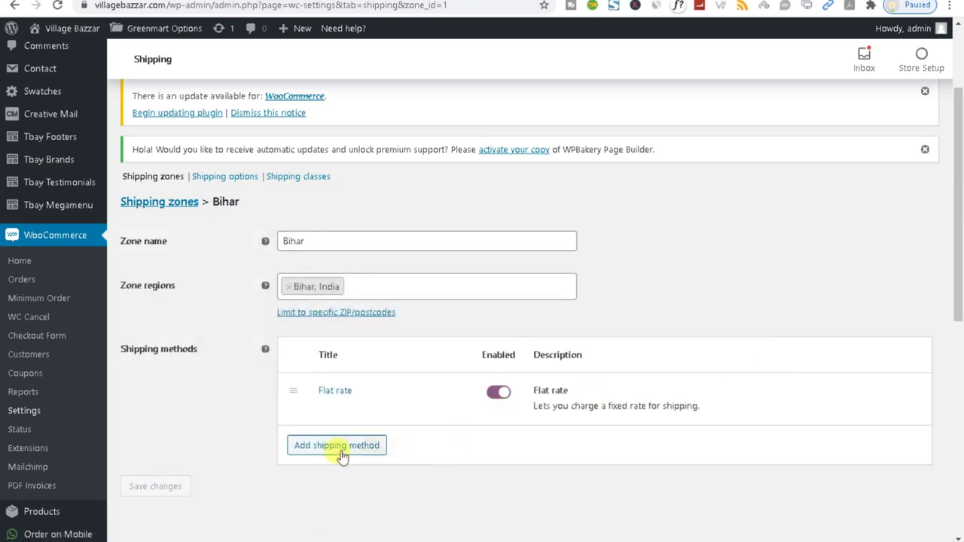
Step: Add a Free shipping method to the Bihar shipping zone
{"action": "left_click", "coordinate": [301, 446]}
{"action": "left_click", "coordinate": [340, 289]}
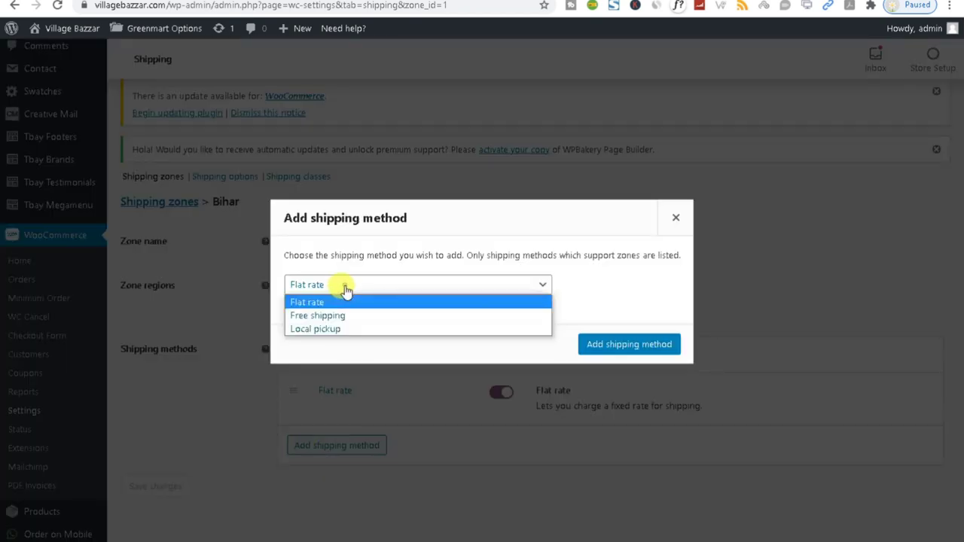
{"action": "left_click", "coordinate": [344, 316]}
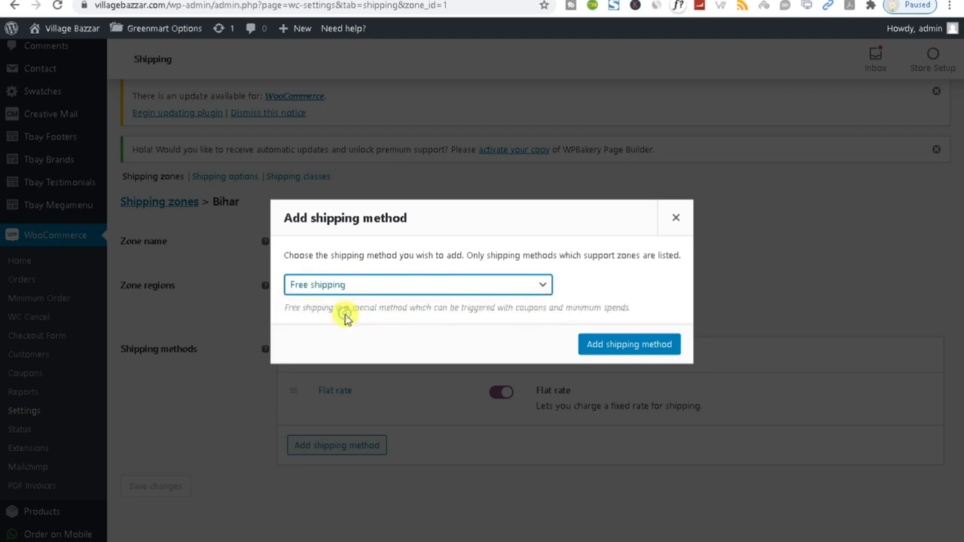
{"action": "left_click", "coordinate": [607, 344]}
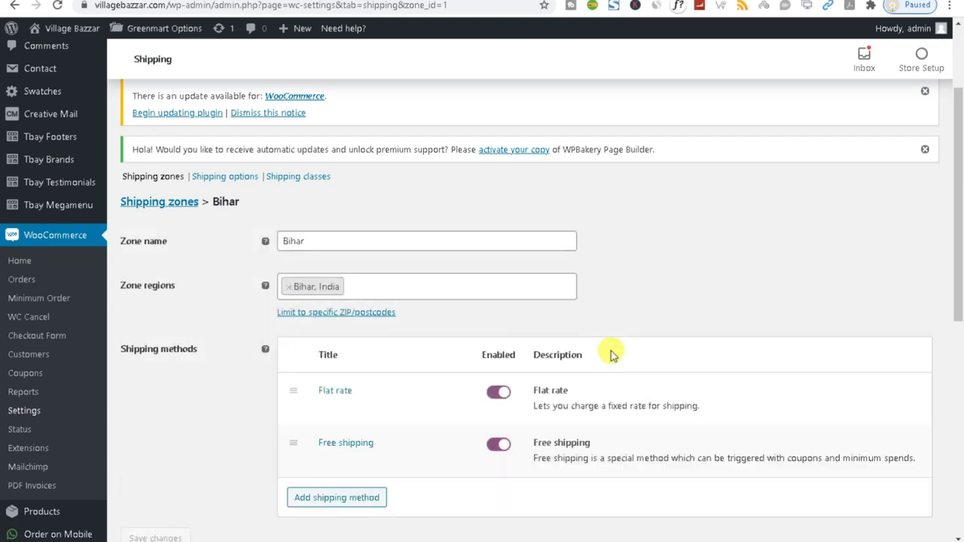
Step: Make Free shipping require a minimum order amount of 500, apply that rule before coupon discounts, and save the method's settings
{"action": "scroll", "coordinate": [611, 351], "scroll_direction": "down", "scroll_amount": 2}
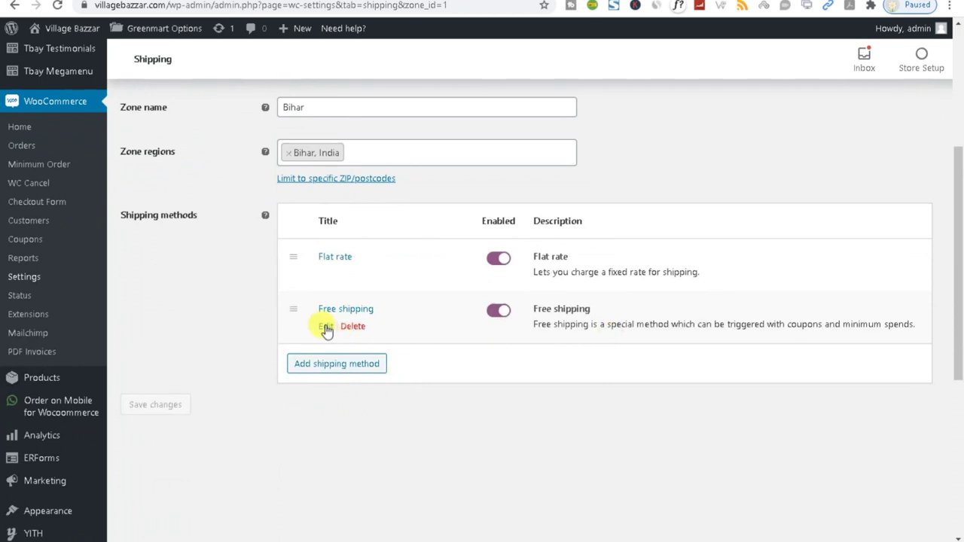
{"action": "left_click", "coordinate": [324, 328]}
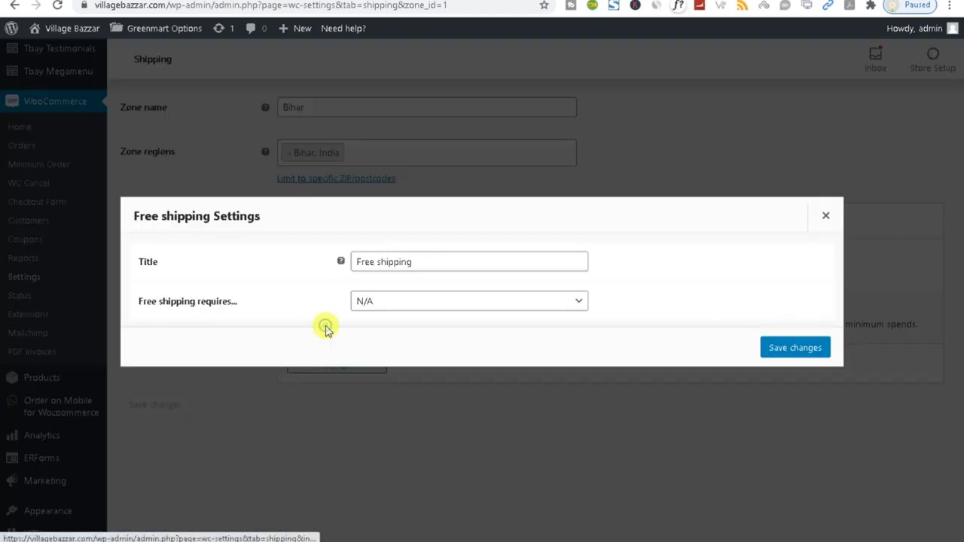
{"action": "left_click", "coordinate": [389, 303]}
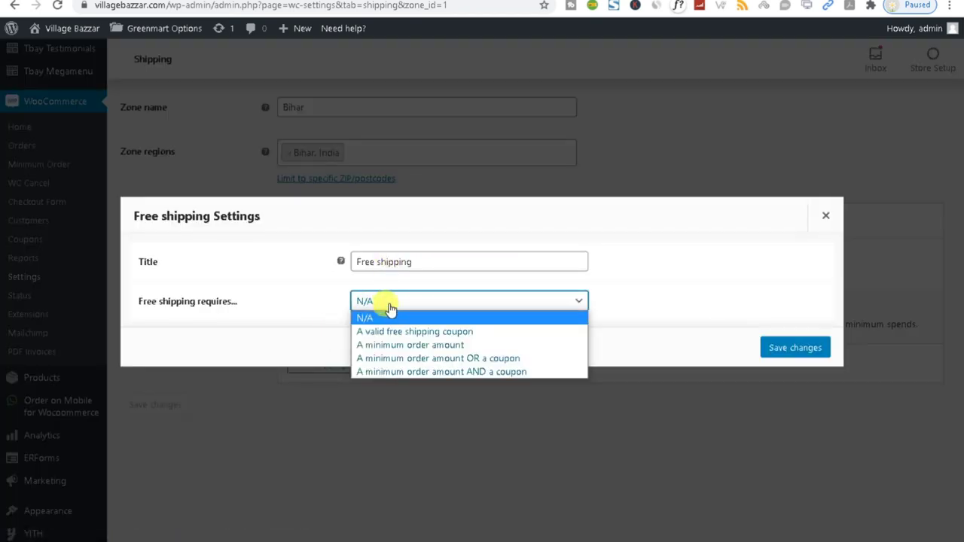
{"action": "left_click", "coordinate": [426, 348]}
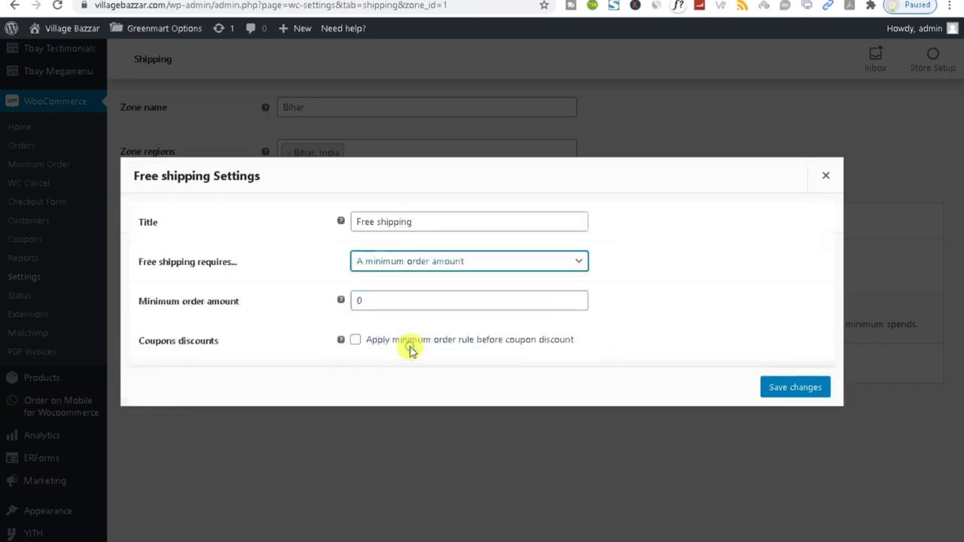
{"action": "left_click_drag", "start_coordinate": [377, 301], "coordinate": [299, 310]}
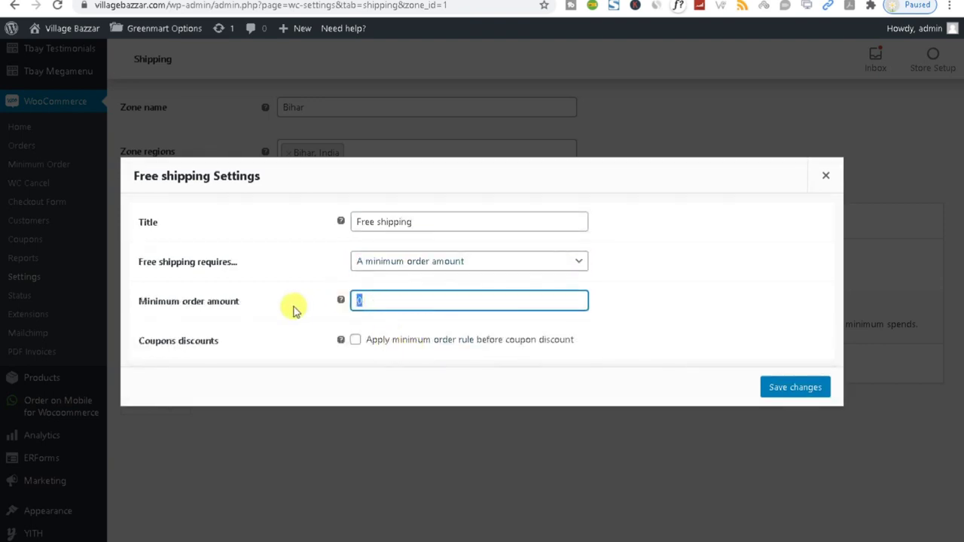
{"action": "type", "text": "500"}
{"action": "left_click", "coordinate": [356, 340]}
{"action": "left_click_drag", "start_coordinate": [156, 342], "coordinate": [273, 349]}
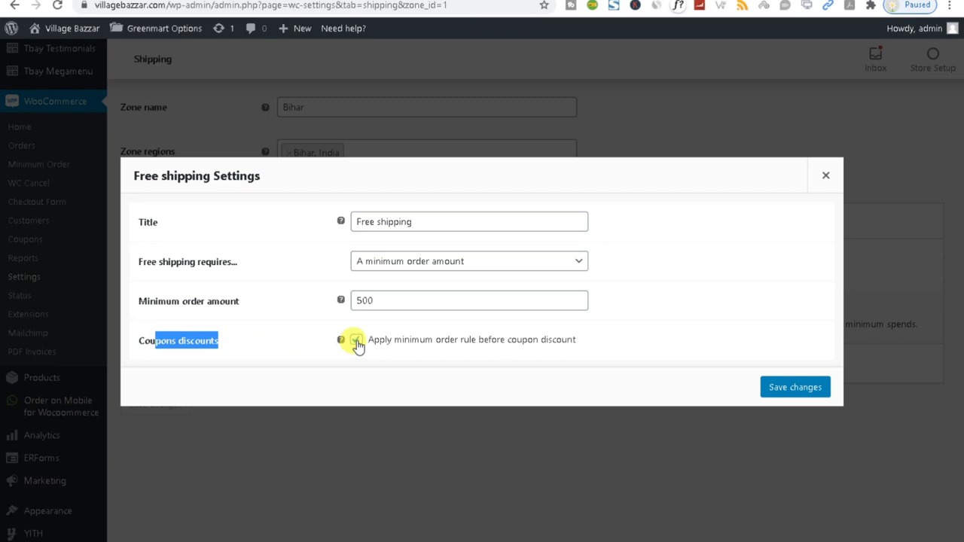
{"action": "left_click", "coordinate": [778, 395]}
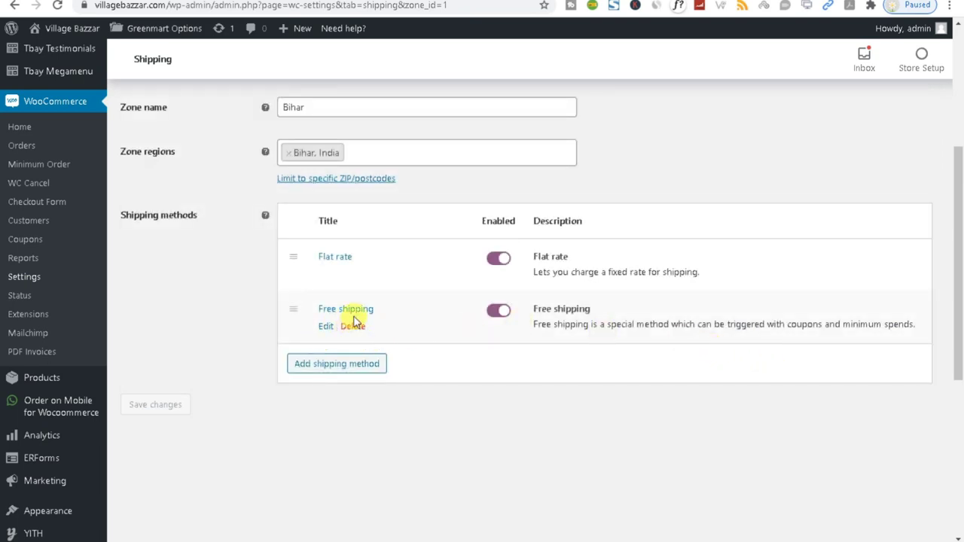
Step: Try limiting the Bihar zone to postcodes 110025 and 110024, and clear the postcode list again
{"action": "left_click_drag", "start_coordinate": [380, 309], "coordinate": [317, 308]}
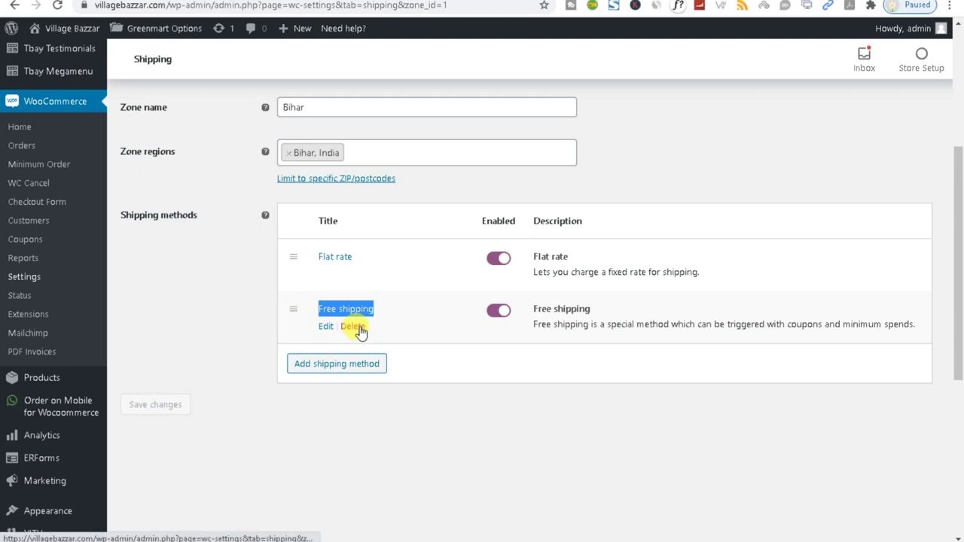
{"action": "scroll", "coordinate": [441, 389], "scroll_direction": "up", "scroll_amount": 3}
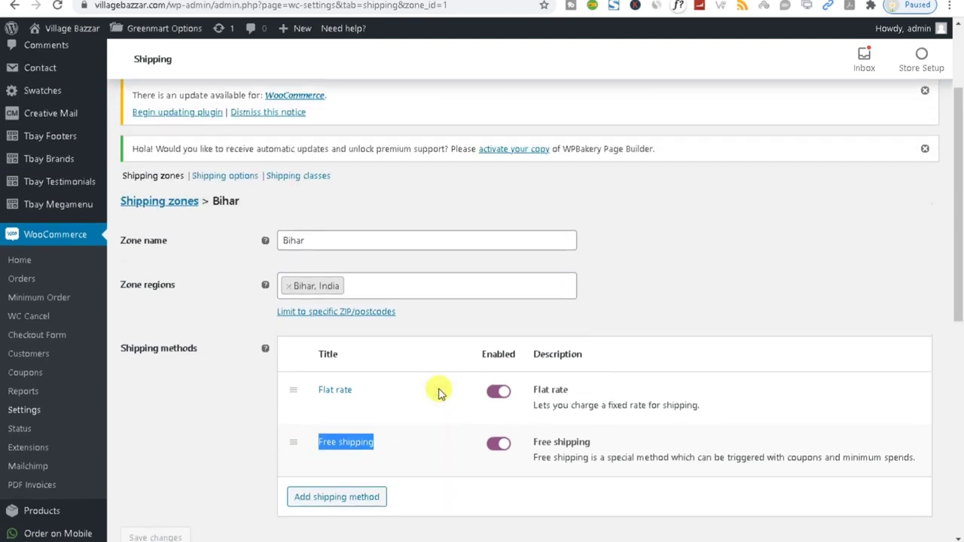
{"action": "left_click", "coordinate": [317, 314]}
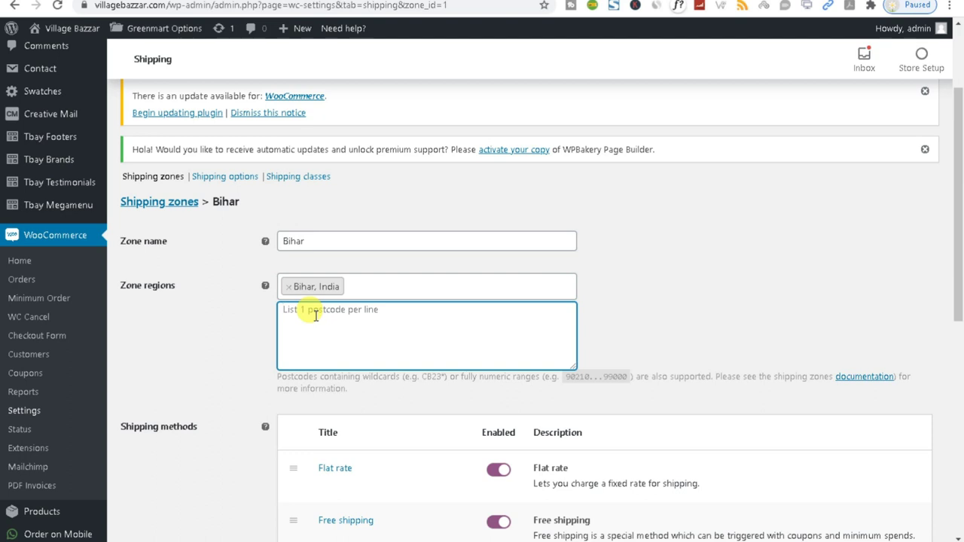
{"action": "type", "text": "1100"}
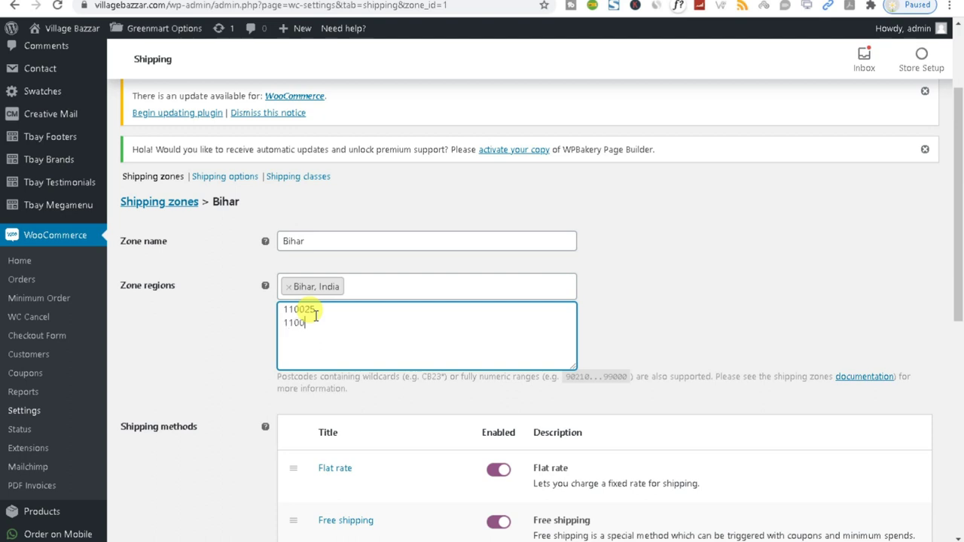
{"action": "type", "text": "4"}
{"action": "left_click_drag", "start_coordinate": [385, 333], "coordinate": [230, 305]}
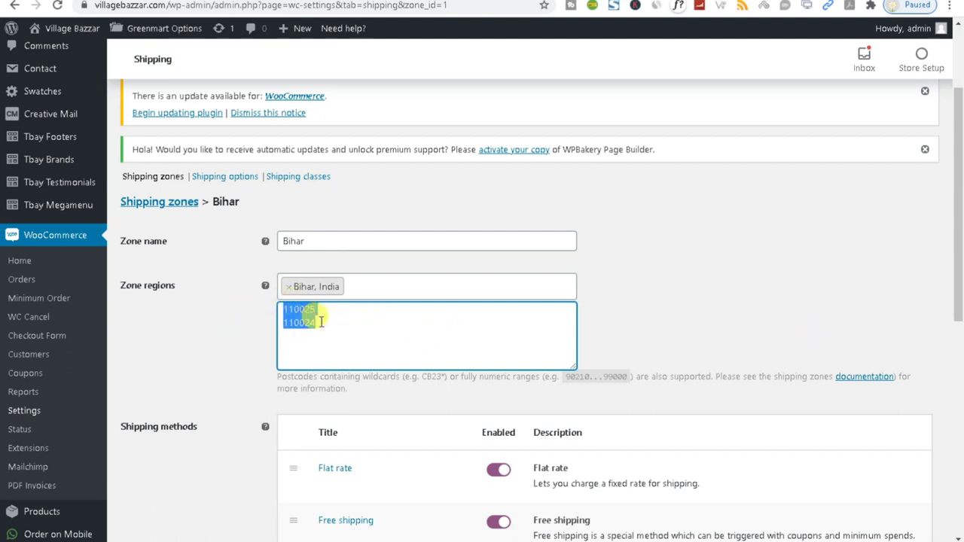
{"action": "key", "text": "BackSpace"}
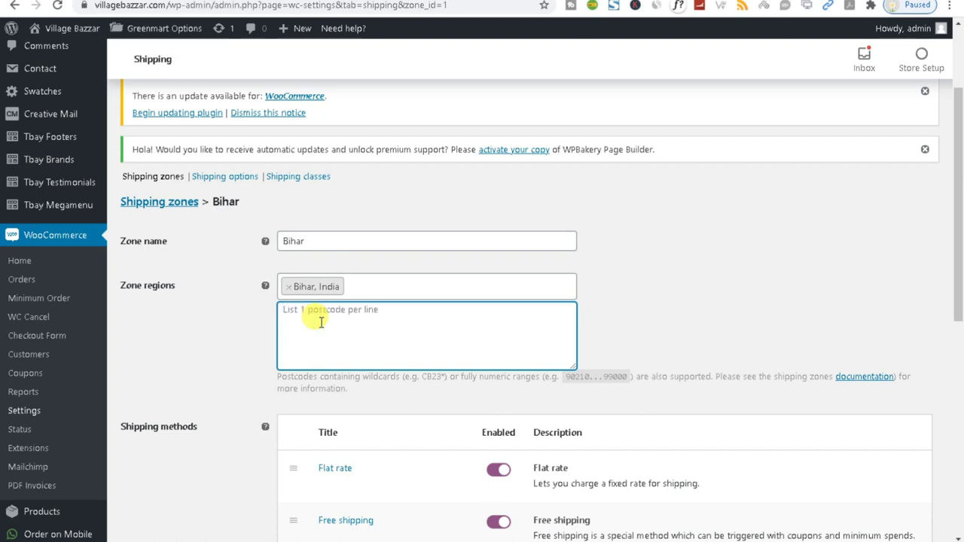
Step: Save the changes to the Bihar shipping zone and review its Flat rate and Free shipping methods
{"action": "scroll", "coordinate": [321, 322], "scroll_direction": "down", "scroll_amount": 5}
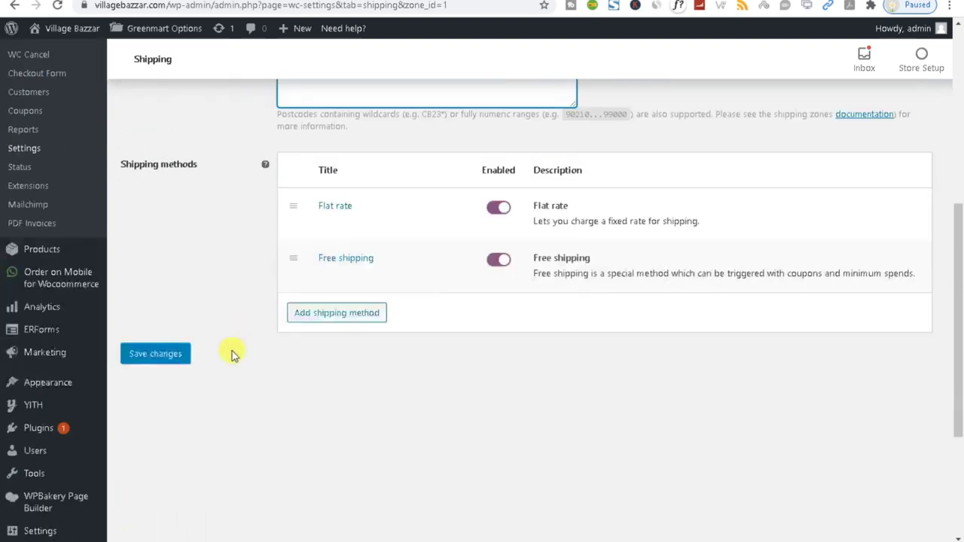
{"action": "left_click", "coordinate": [149, 216]}
{"action": "scroll", "coordinate": [185, 310], "scroll_direction": "up", "scroll_amount": 4}
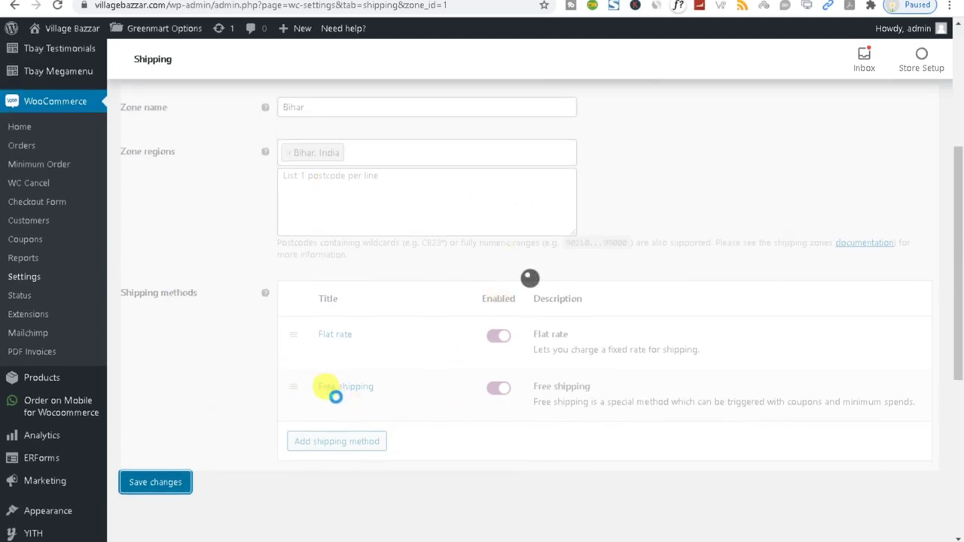
{"action": "left_click_drag", "start_coordinate": [354, 387], "coordinate": [267, 387]}
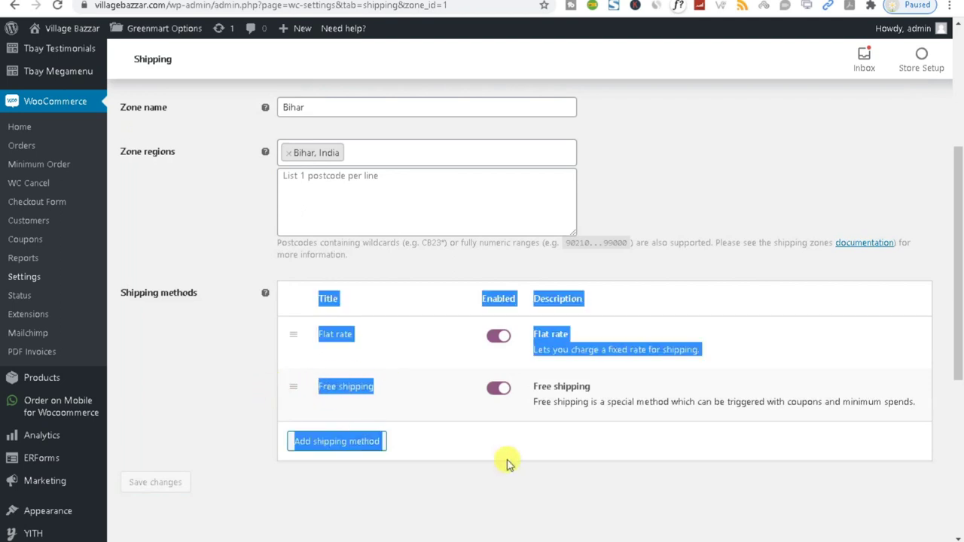
{"action": "left_click", "coordinate": [420, 460]}
{"action": "left_click_drag", "start_coordinate": [370, 327], "coordinate": [322, 360]}
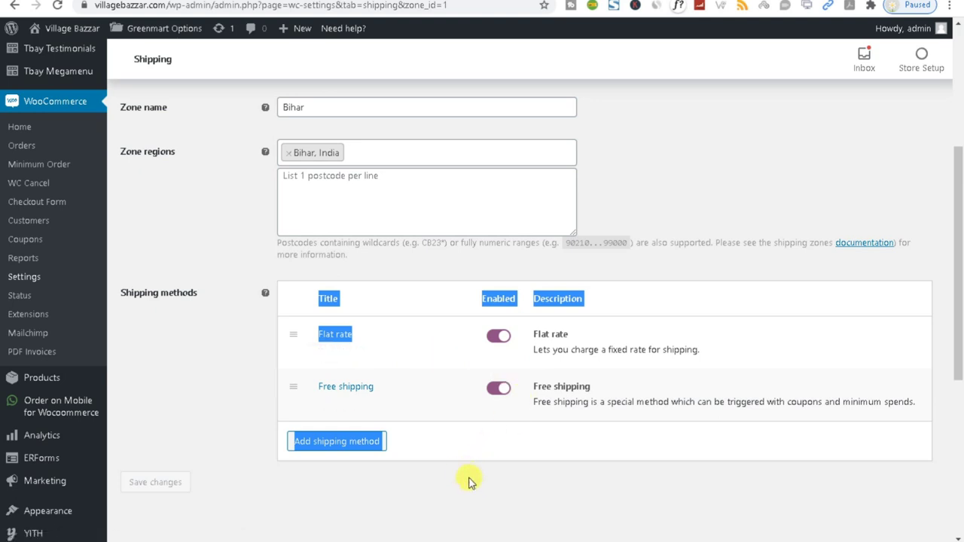
{"action": "scroll", "coordinate": [520, 497], "scroll_direction": "up", "scroll_amount": 1}
{"action": "scroll", "coordinate": [513, 493], "scroll_direction": "up", "scroll_amount": 2}
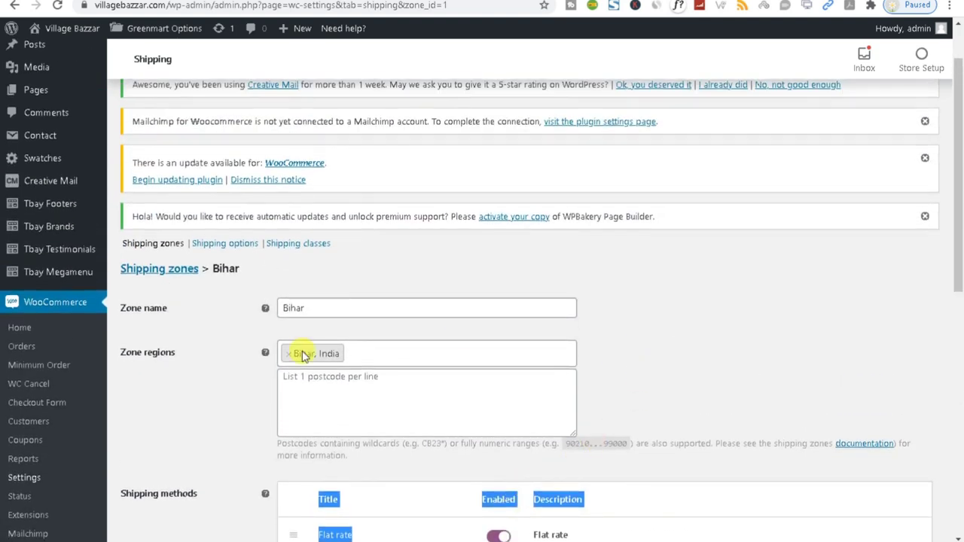
Step: Open the WooCommerce Coupons page in a new browser tab
{"action": "right_click", "coordinate": [16, 446]}
{"action": "left_click", "coordinate": [43, 314]}
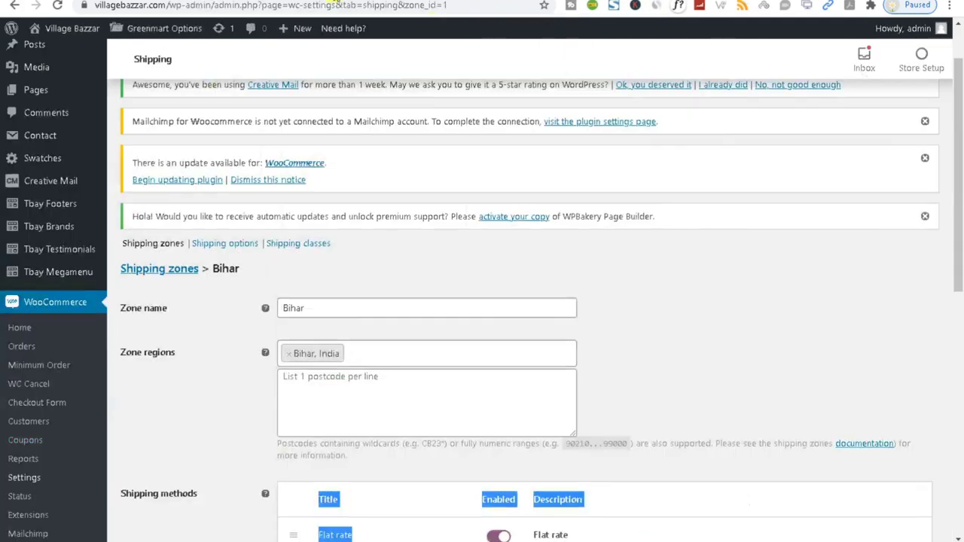
{"action": "left_click", "coordinate": [21, 448]}
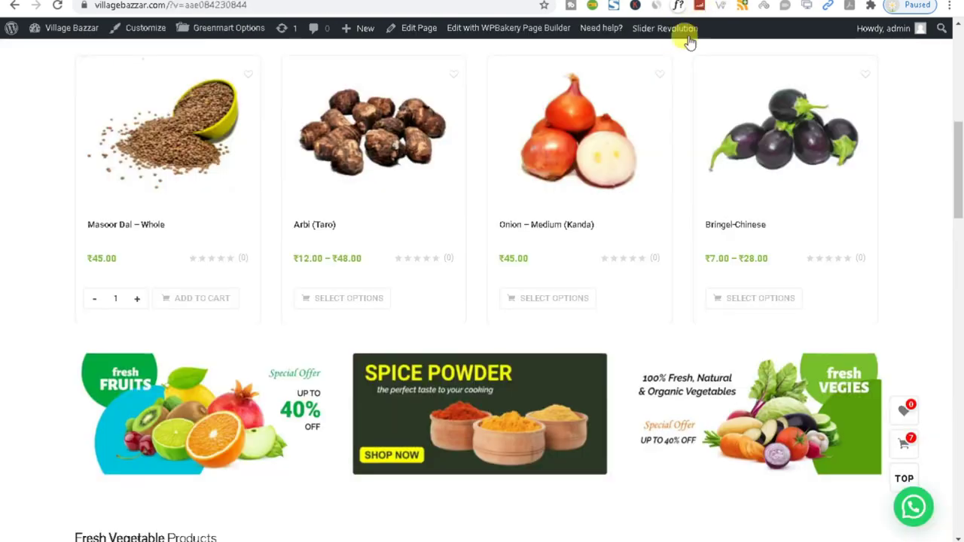
Step: View the top of the storefront's home page and open the site's admin dashboard from it
{"action": "scroll", "coordinate": [398, 280], "scroll_direction": "up", "scroll_amount": 10}
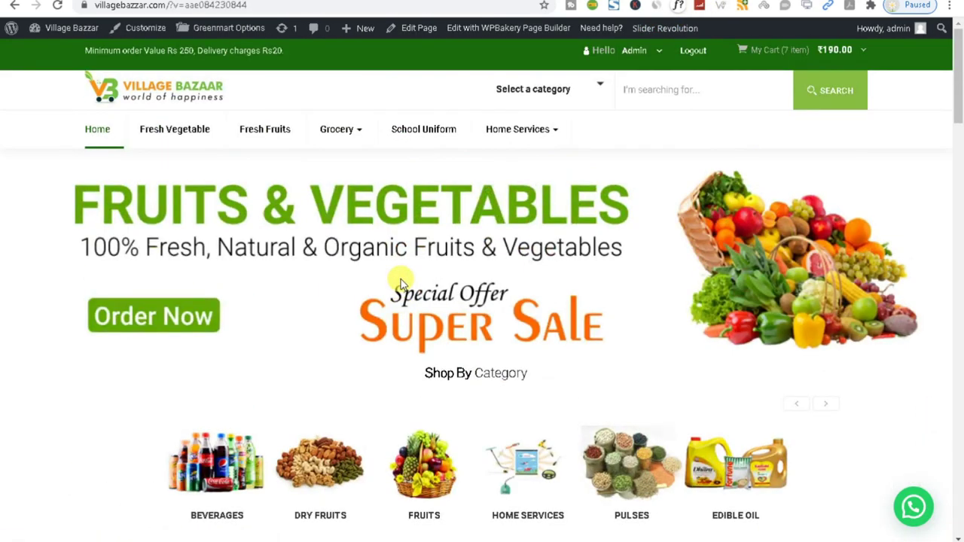
{"action": "mouse_move", "coordinate": [60, 28]}
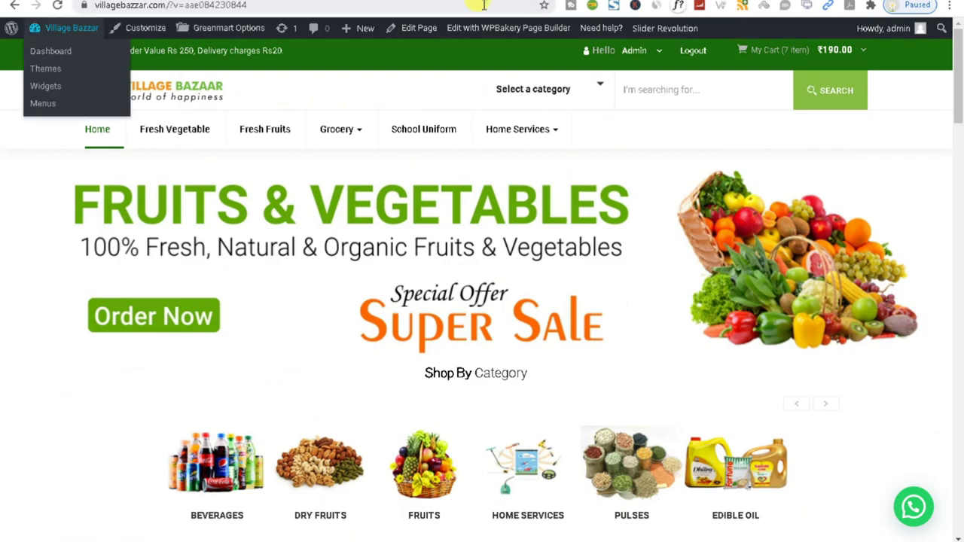
{"action": "left_click", "coordinate": [46, 48]}
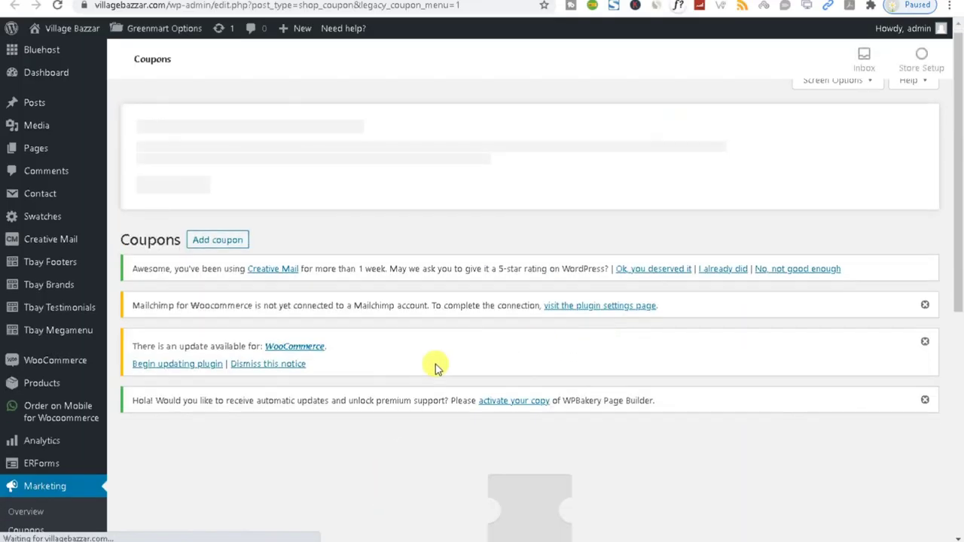
Step: Look through the Coupons page and start creating the store's first coupon
{"action": "scroll", "coordinate": [434, 366], "scroll_direction": "down", "scroll_amount": 5}
{"action": "scroll", "coordinate": [316, 369], "scroll_direction": "up", "scroll_amount": 4}
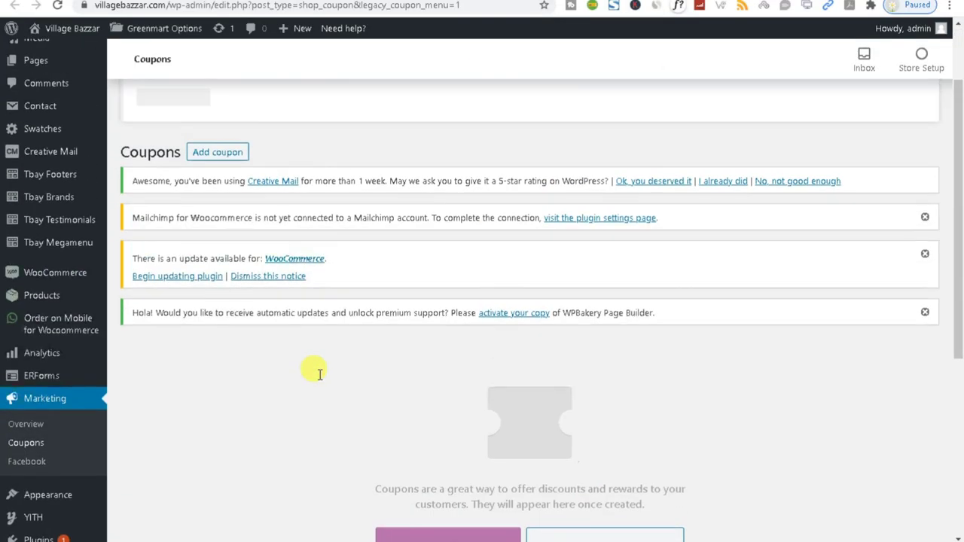
{"action": "scroll", "coordinate": [207, 292], "scroll_direction": "down", "scroll_amount": 4}
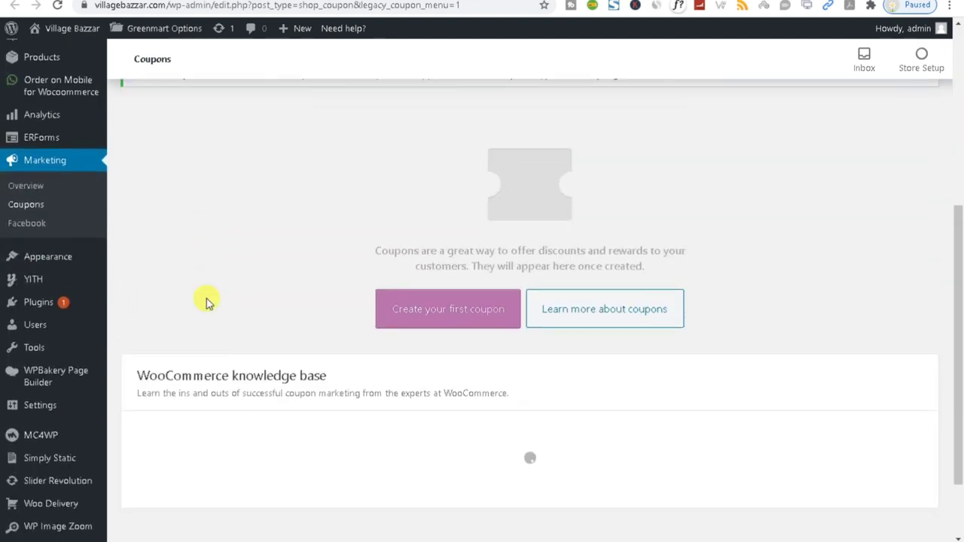
{"action": "left_click", "coordinate": [423, 311]}
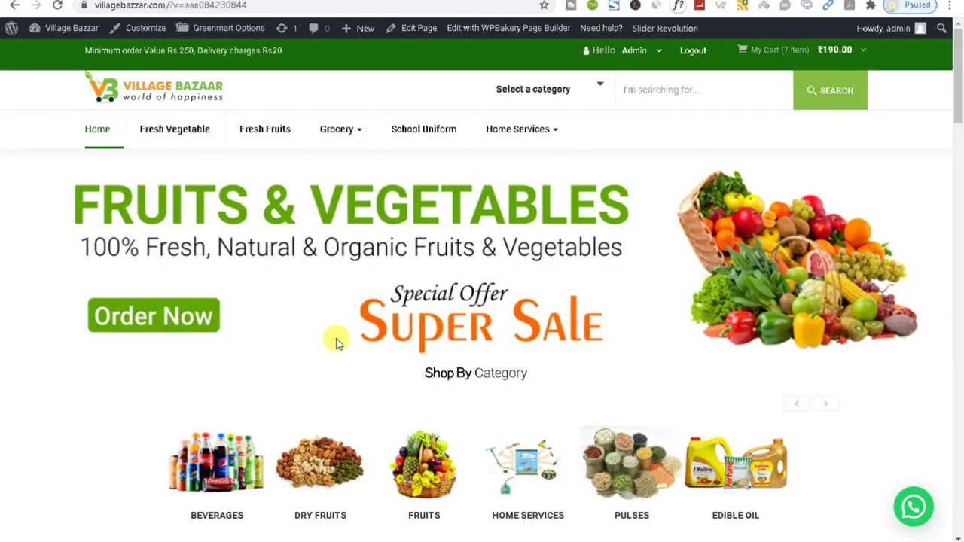
Step: Look through the storefront's home page from the categories down to the Fresh Vegetable Products section
{"action": "scroll", "coordinate": [338, 376], "scroll_direction": "down", "scroll_amount": 7}
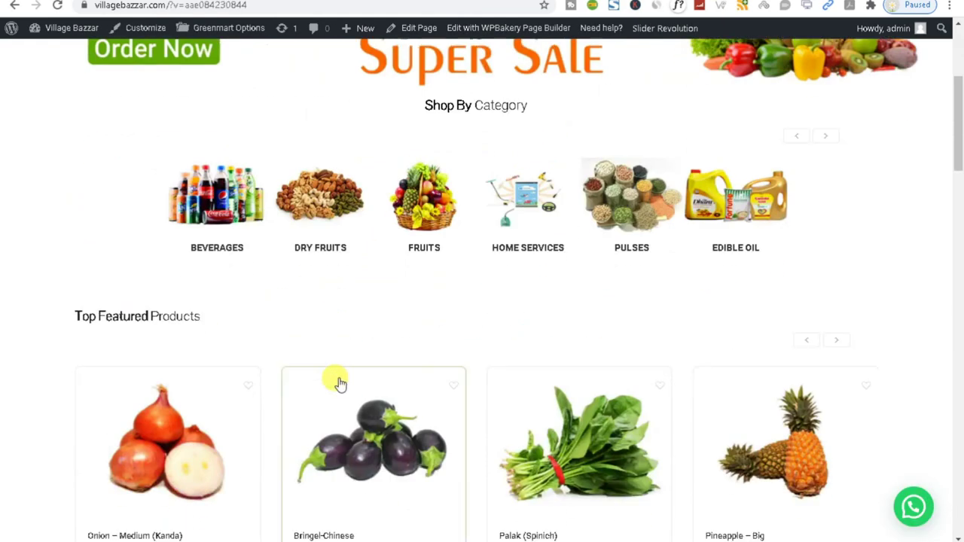
{"action": "scroll", "coordinate": [495, 374], "scroll_direction": "down", "scroll_amount": 8}
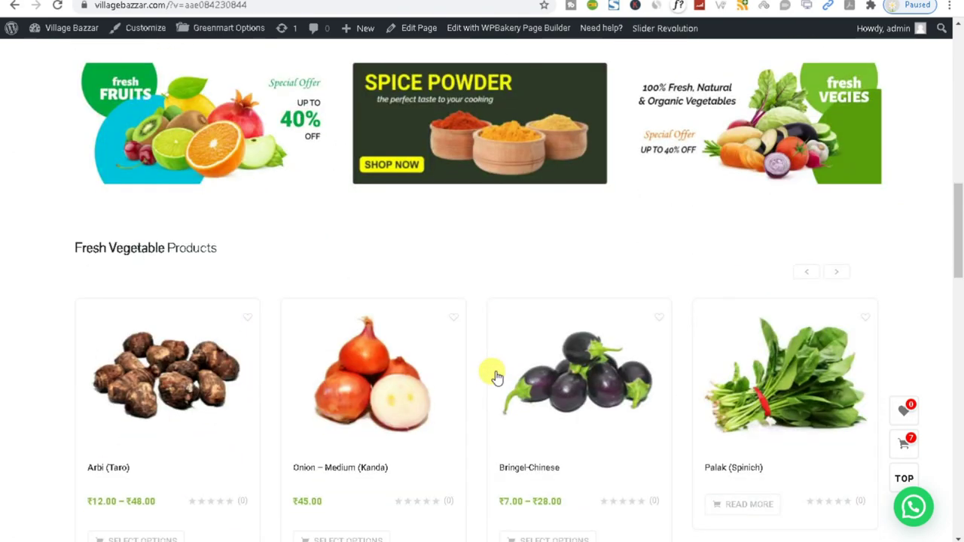
Step: Add School Uniform 12 from the Dress & Uniform Products section to the cart and open the cart
{"action": "scroll", "coordinate": [493, 372], "scroll_direction": "down", "scroll_amount": 4}
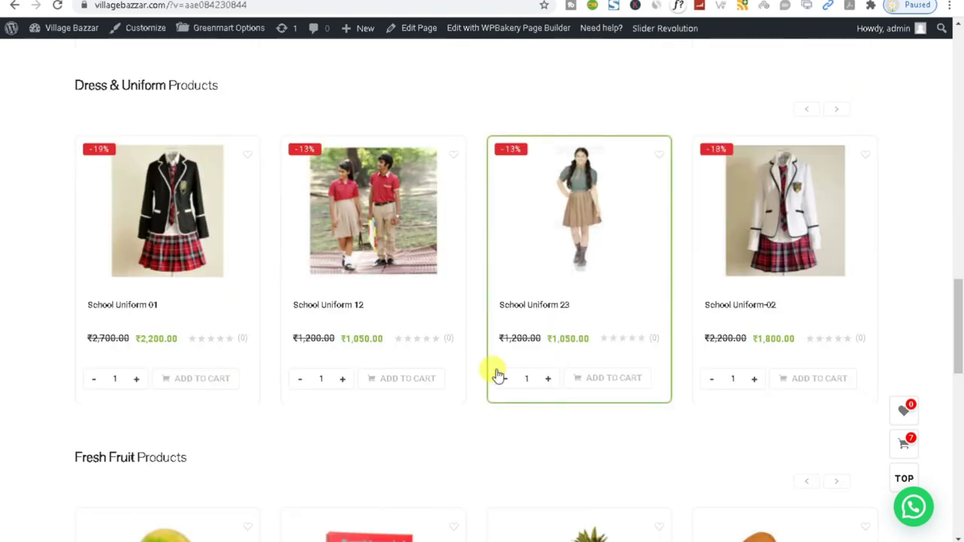
{"action": "left_click", "coordinate": [414, 383]}
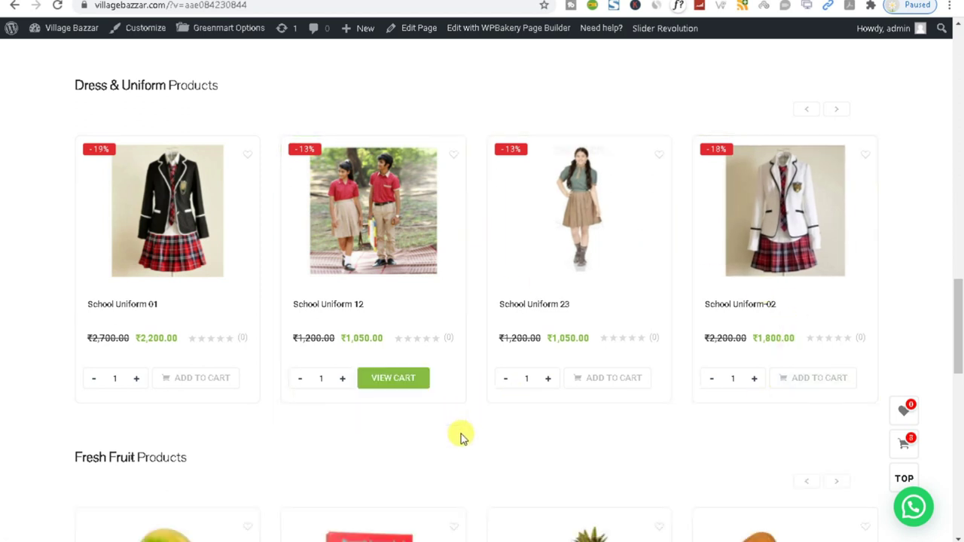
{"action": "left_click", "coordinate": [906, 446]}
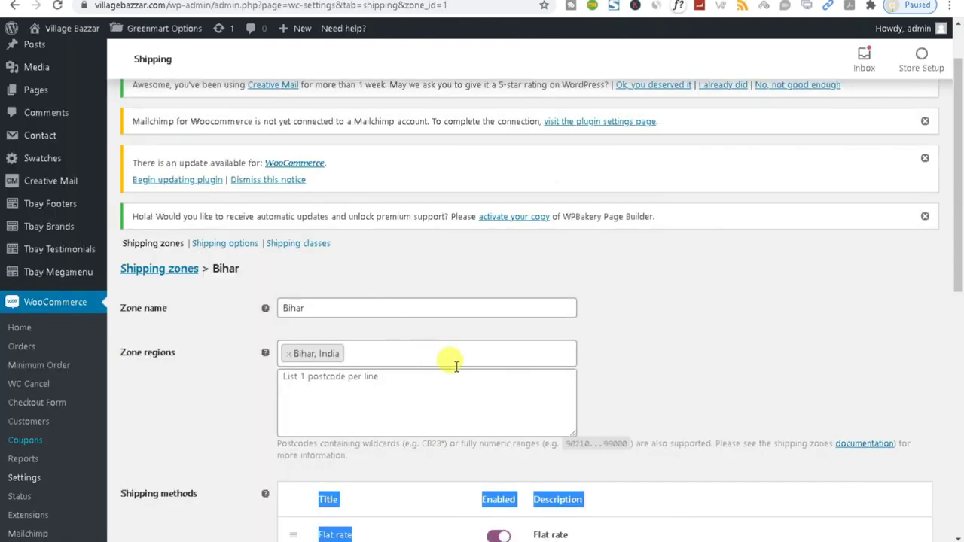
Step: Return to the new coupon form and enter New2021 as the coupon code
{"action": "scroll", "coordinate": [456, 366], "scroll_direction": "down", "scroll_amount": 1}
{"action": "left_click", "coordinate": [468, 2]}
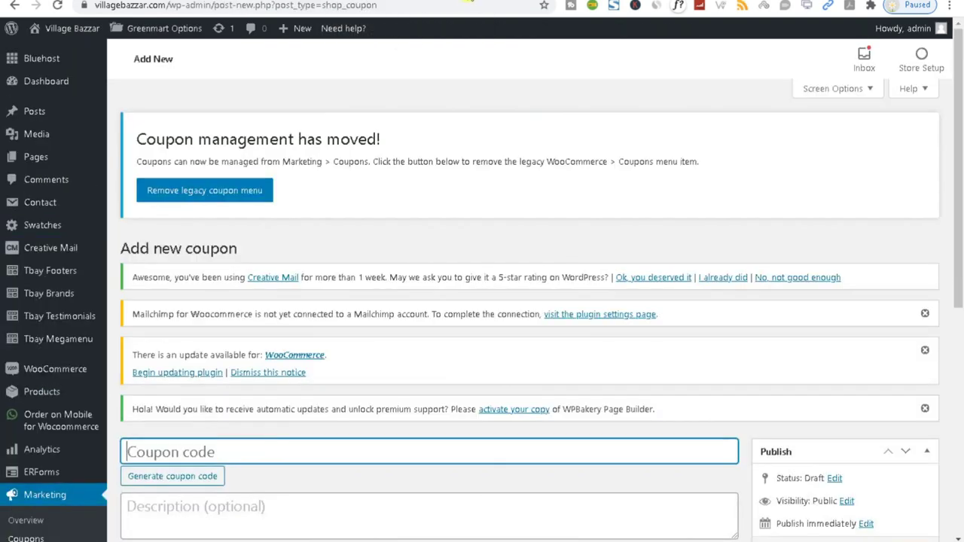
{"action": "scroll", "coordinate": [378, 398], "scroll_direction": "down", "scroll_amount": 2}
{"action": "left_click", "coordinate": [177, 318]}
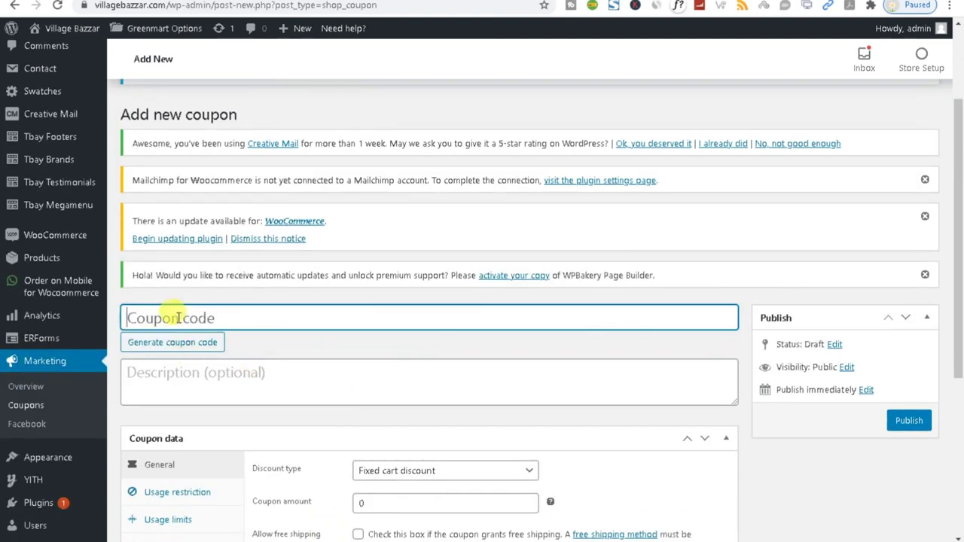
{"action": "type", "text": "New2021"}
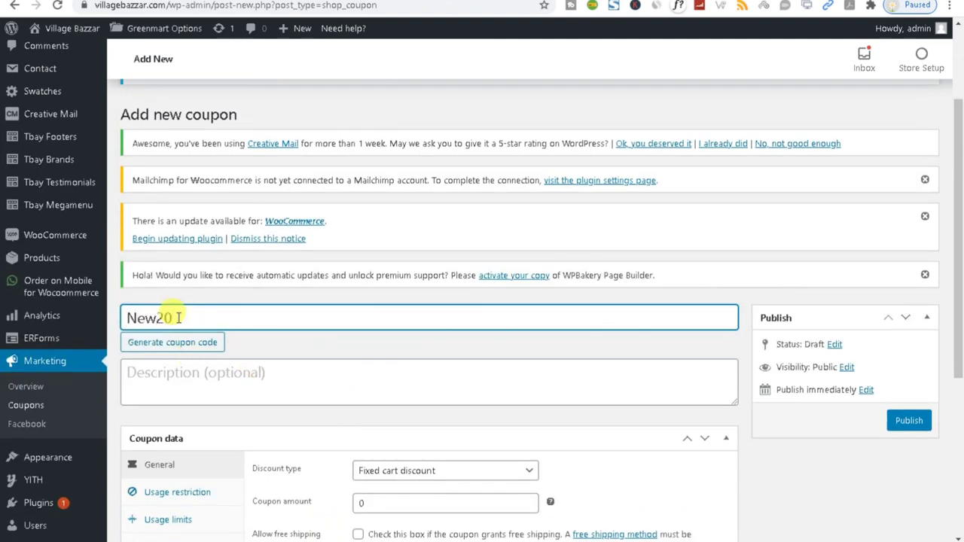
Step: Describe the coupon as "best on new year" and choose Fixed cart discount as its discount type
{"action": "left_click", "coordinate": [181, 379]}
{"action": "scroll", "coordinate": [183, 381], "scroll_direction": "down", "scroll_amount": 1}
{"action": "scroll", "coordinate": [182, 381], "scroll_direction": "down", "scroll_amount": 1}
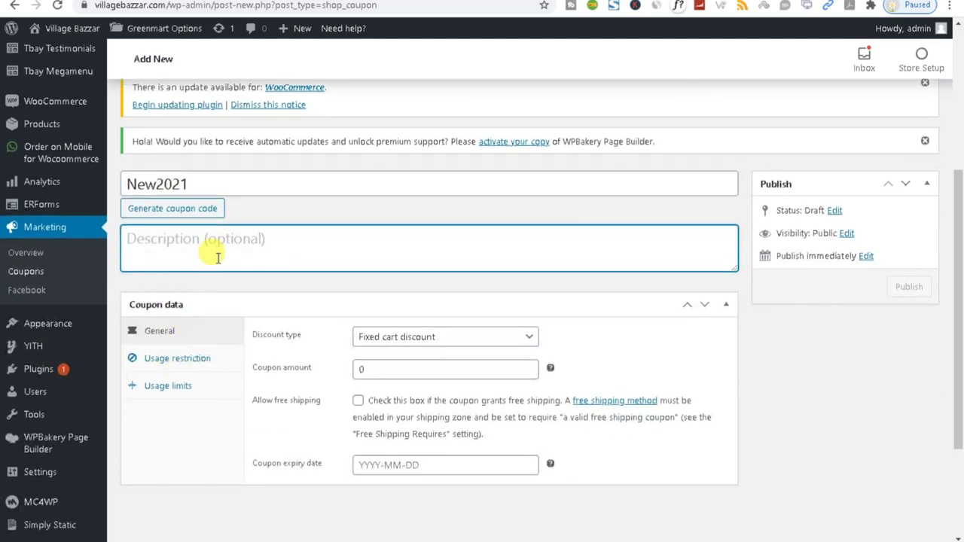
{"action": "type", "text": "best on new year"}
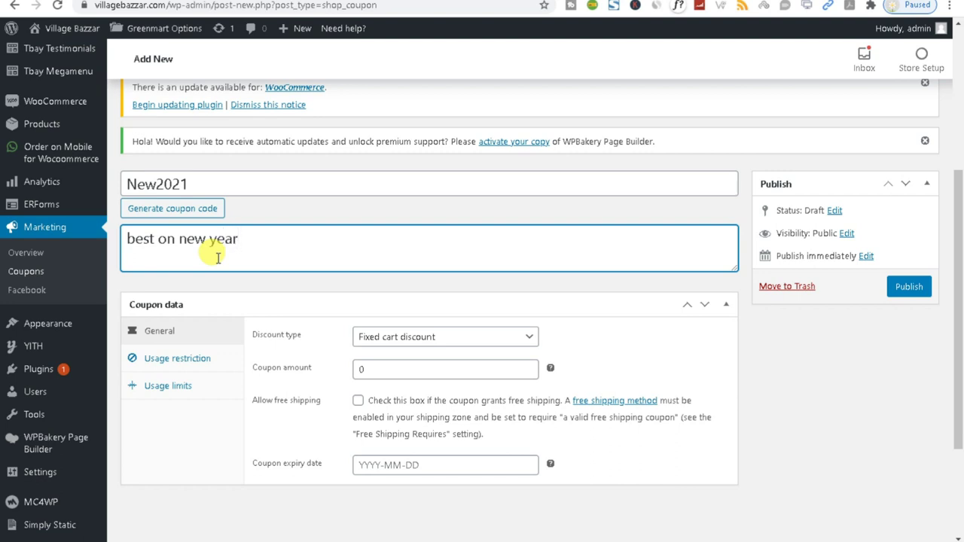
{"action": "left_click", "coordinate": [428, 341]}
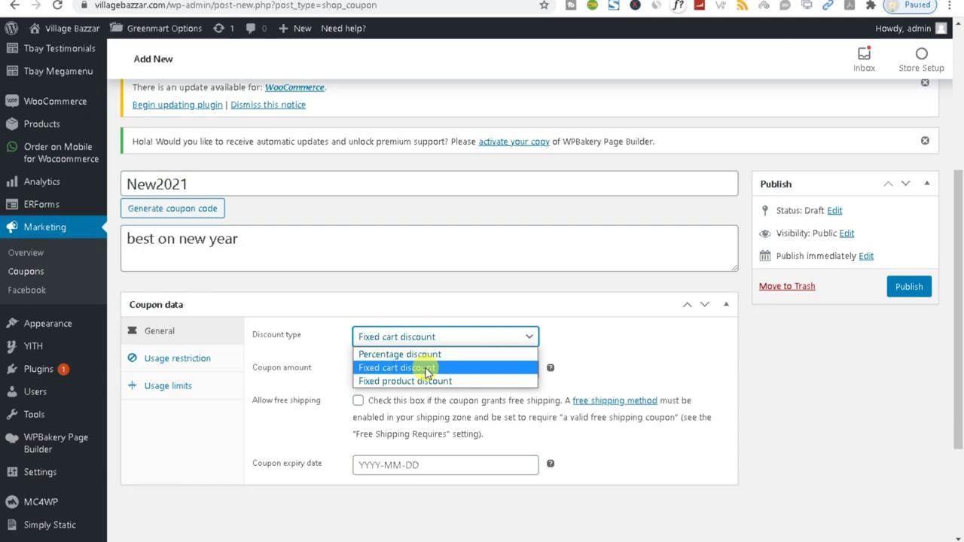
{"action": "left_click", "coordinate": [427, 368]}
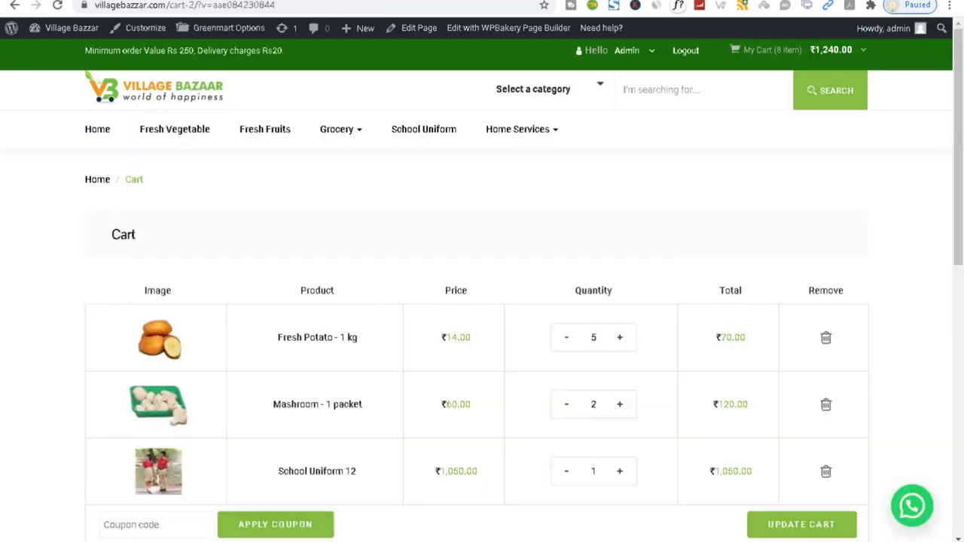
Step: Compare the flat rate and free shipping options in the storefront's cart totals, ending with free shipping selected
{"action": "scroll", "coordinate": [744, 350], "scroll_direction": "down", "scroll_amount": 6}
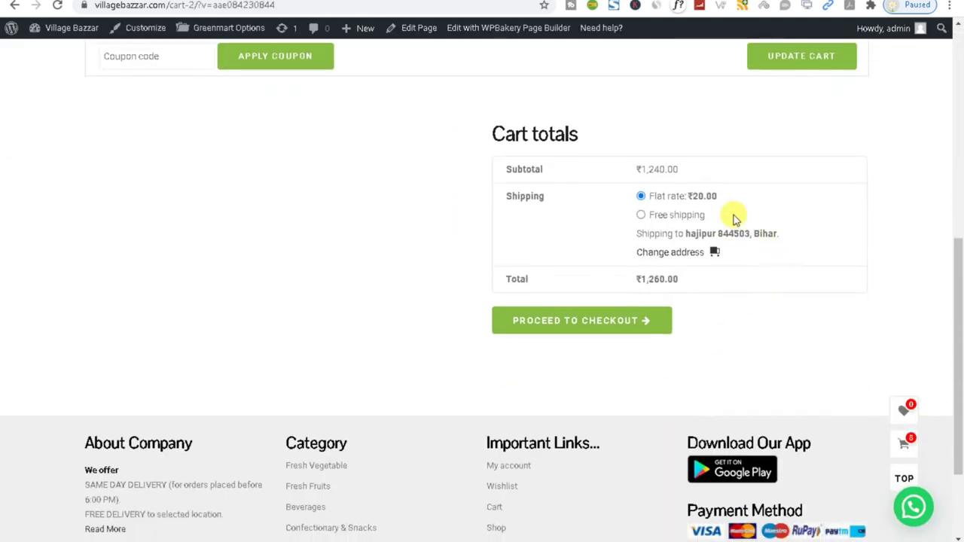
{"action": "left_click_drag", "start_coordinate": [729, 195], "coordinate": [689, 196]}
{"action": "triple_click", "coordinate": [716, 169]}
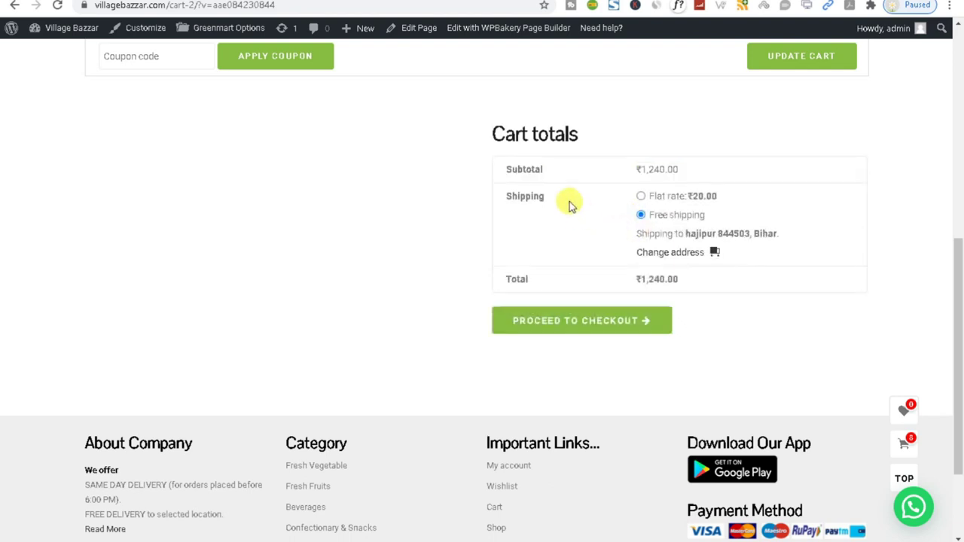
{"action": "left_click_drag", "start_coordinate": [715, 214], "coordinate": [613, 223]}
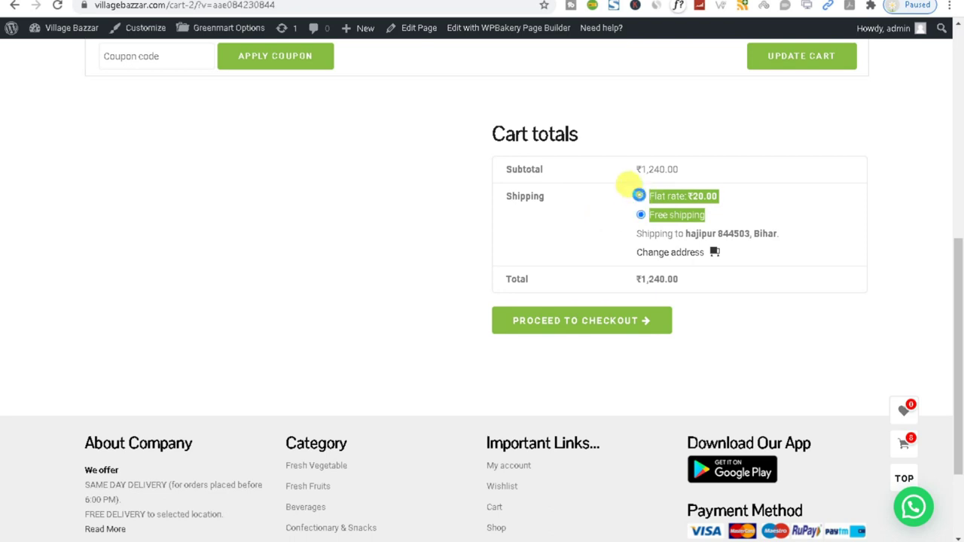
{"action": "left_click", "coordinate": [641, 196]}
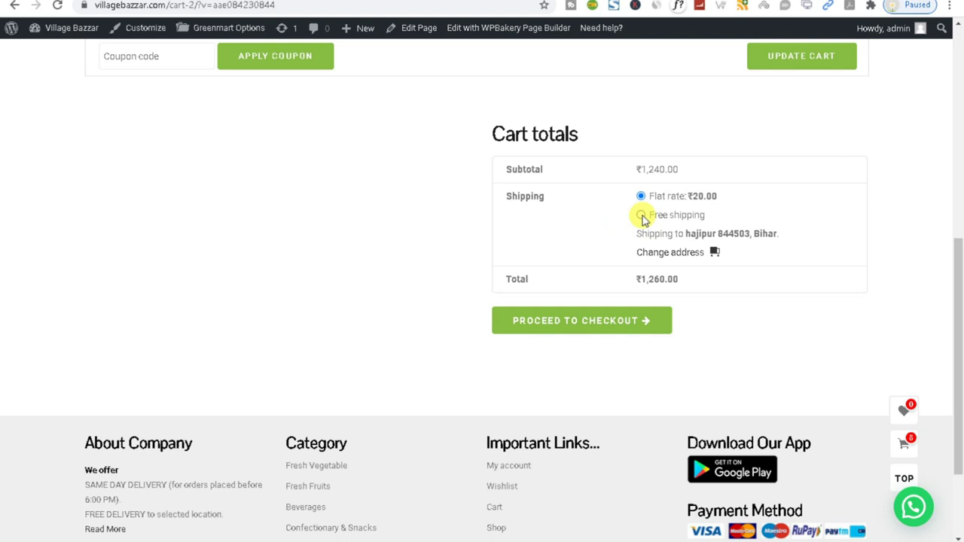
{"action": "left_click", "coordinate": [641, 216]}
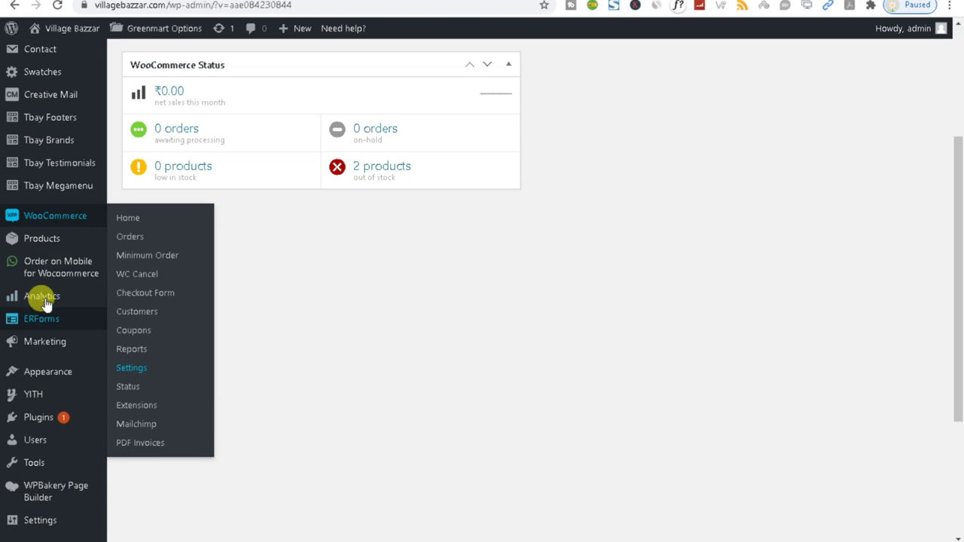
Step: Open the WooCommerce settings in a new browser tab and copy the shipping postcode from the cart totals
{"action": "right_click", "coordinate": [135, 368]}
{"action": "left_click", "coordinate": [172, 375]}
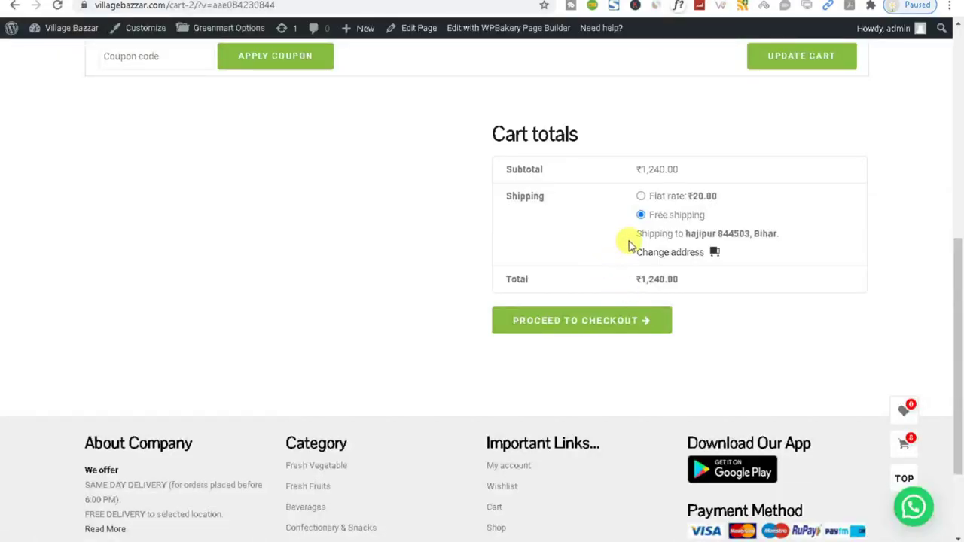
{"action": "left_click_drag", "start_coordinate": [637, 224], "coordinate": [794, 261]}
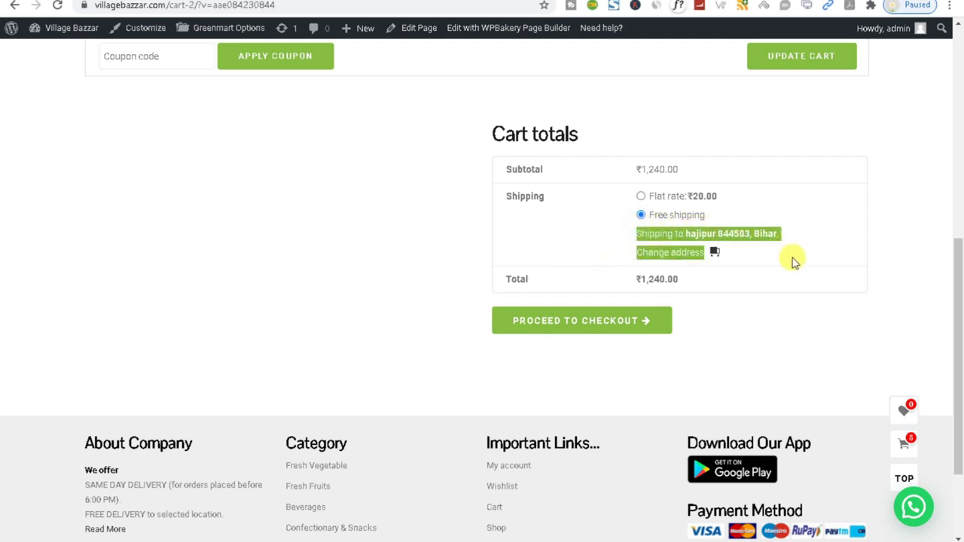
{"action": "double_click", "coordinate": [734, 234]}
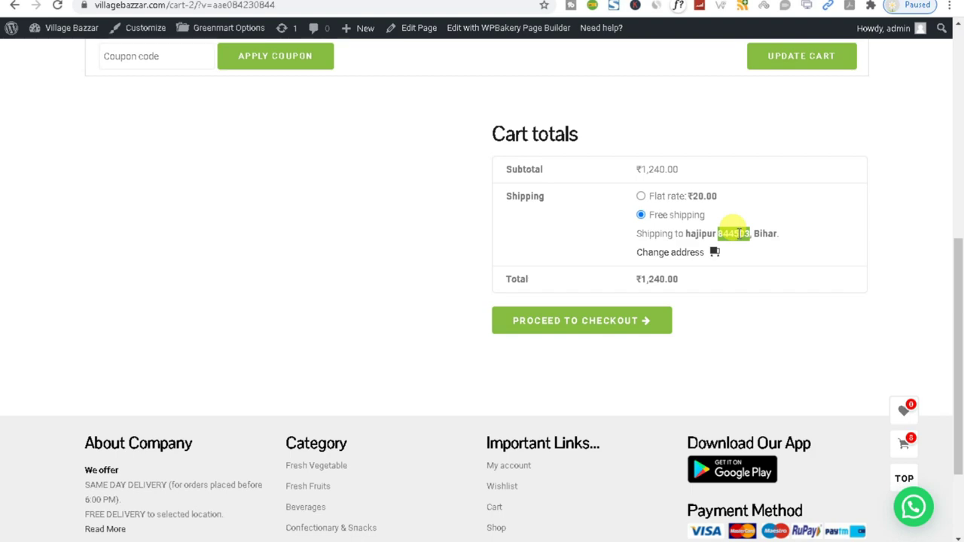
{"action": "right_click", "coordinate": [726, 233]}
{"action": "left_click", "coordinate": [743, 244]}
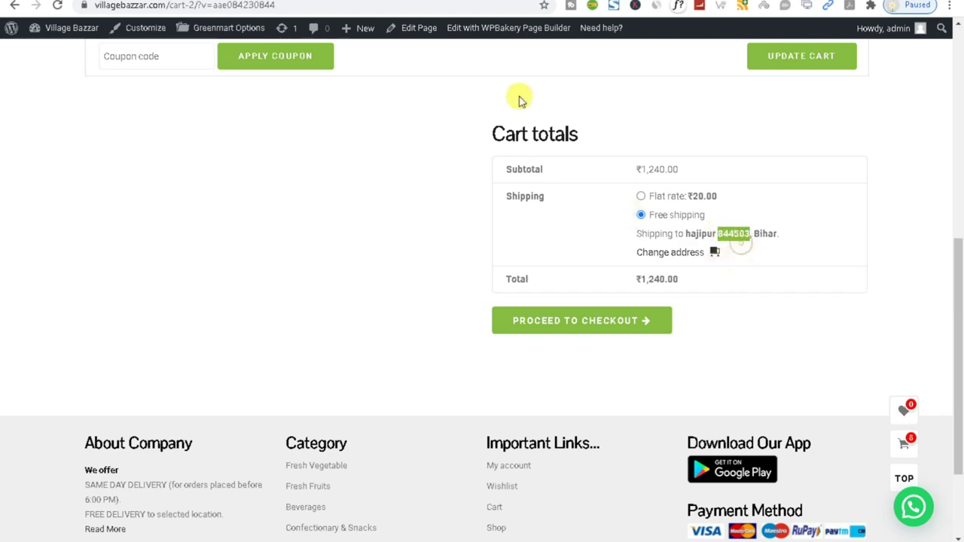
Step: Look over the cart's product rows, coupon code field and totals down to the page footer
{"action": "scroll", "coordinate": [527, 225], "scroll_direction": "up", "scroll_amount": 3}
{"action": "scroll", "coordinate": [534, 327], "scroll_direction": "down", "scroll_amount": 3}
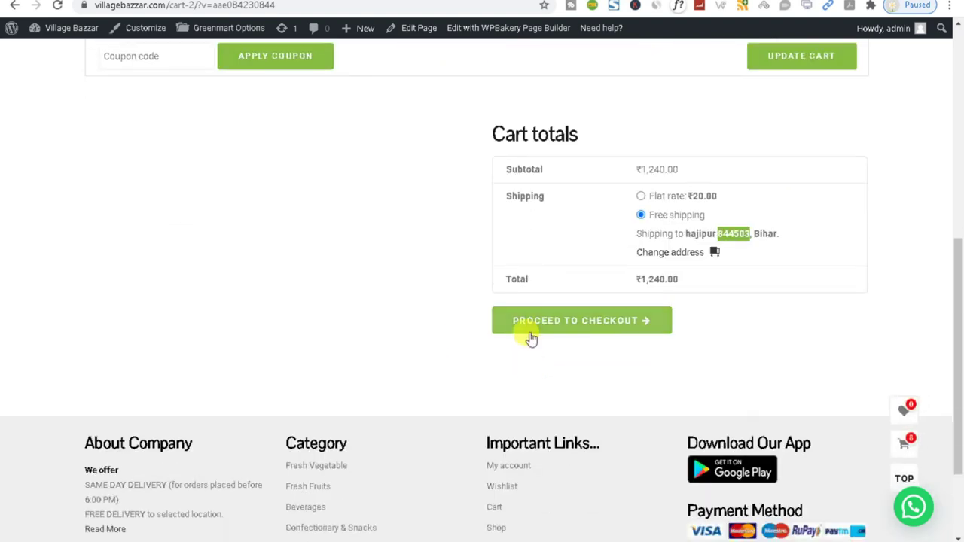
{"action": "scroll", "coordinate": [529, 338], "scroll_direction": "up", "scroll_amount": 2}
{"action": "scroll", "coordinate": [439, 450], "scroll_direction": "up", "scroll_amount": 1}
{"action": "scroll", "coordinate": [547, 279], "scroll_direction": "down", "scroll_amount": 4}
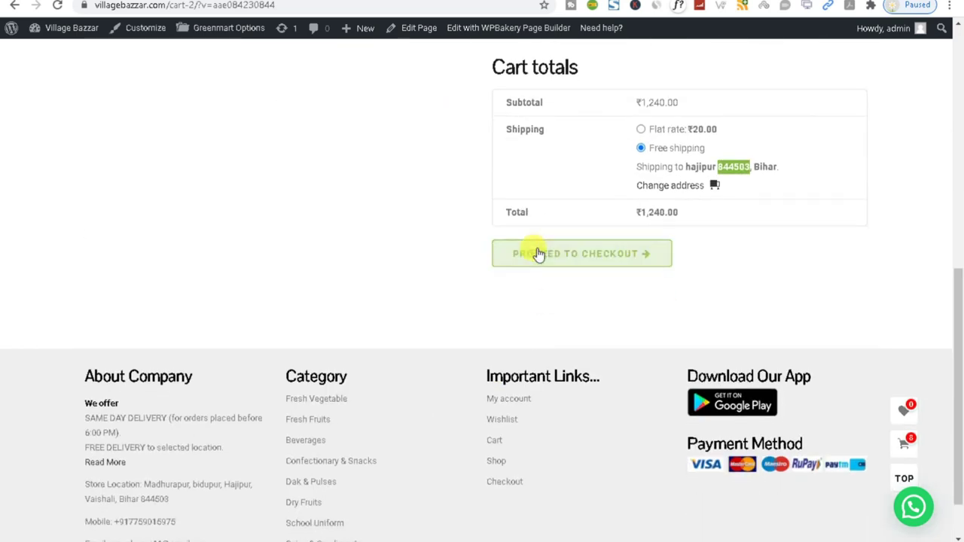
{"action": "scroll", "coordinate": [115, 241], "scroll_direction": "up", "scroll_amount": 1}
{"action": "scroll", "coordinate": [115, 241], "scroll_direction": "up", "scroll_amount": 2}
{"action": "left_click", "coordinate": [129, 189]}
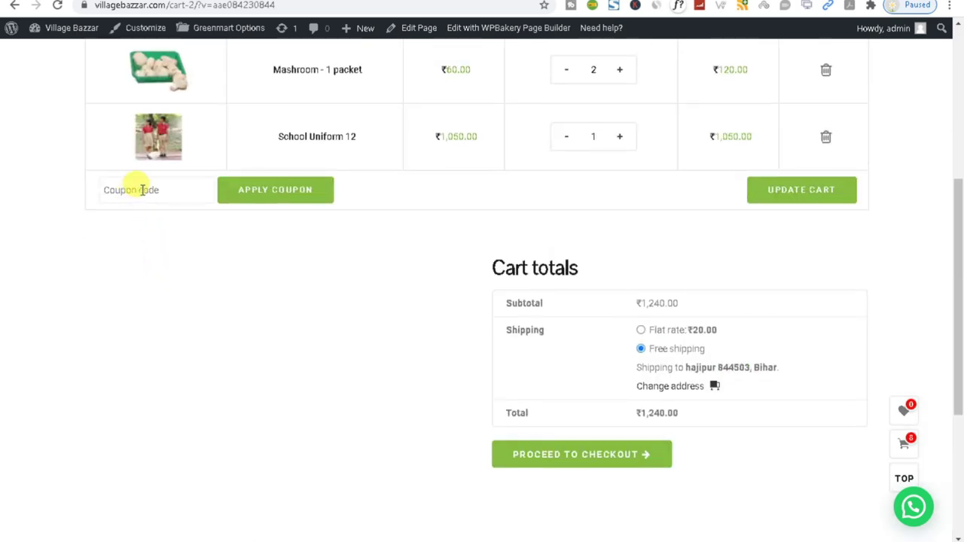
{"action": "left_click", "coordinate": [523, 455]}
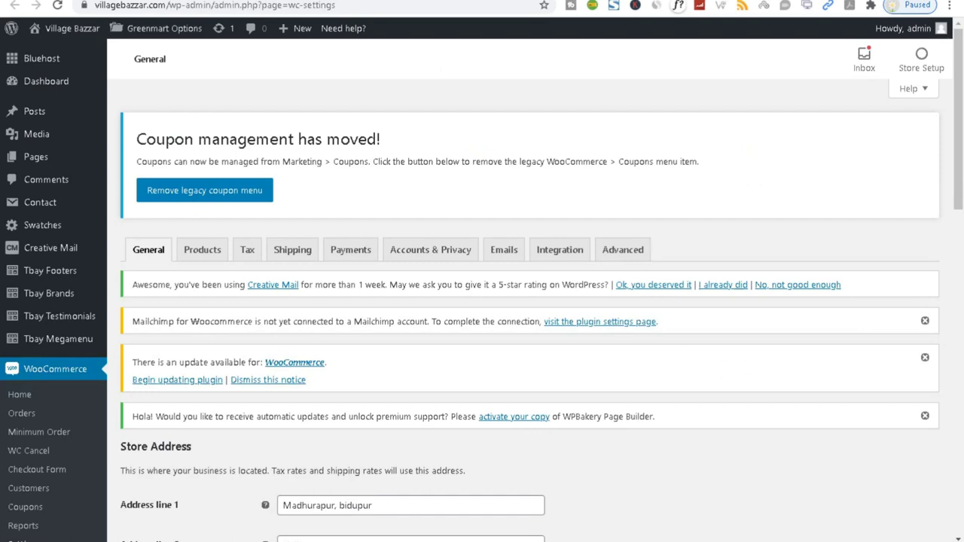
Step: Open the Bihar shipping zone in the WooCommerce shipping settings
{"action": "scroll", "coordinate": [366, 430], "scroll_direction": "down", "scroll_amount": 4}
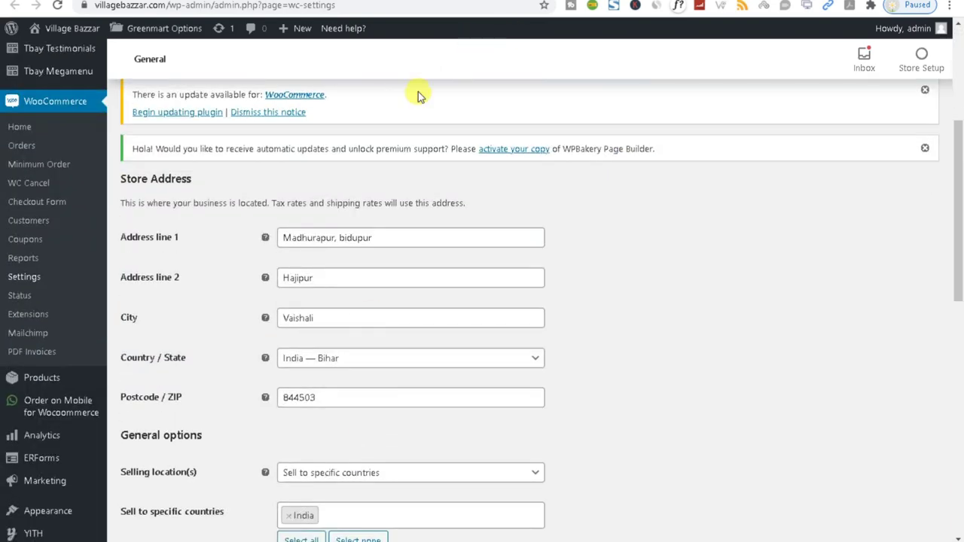
{"action": "scroll", "coordinate": [377, 143], "scroll_direction": "up", "scroll_amount": 3}
{"action": "left_click", "coordinate": [292, 186]}
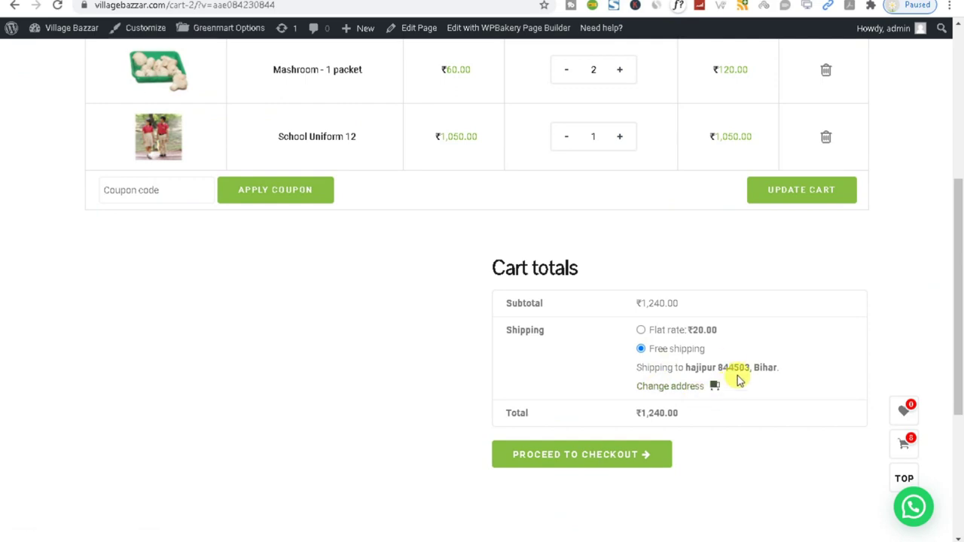
{"action": "left_click_drag", "start_coordinate": [734, 353], "coordinate": [608, 358]}
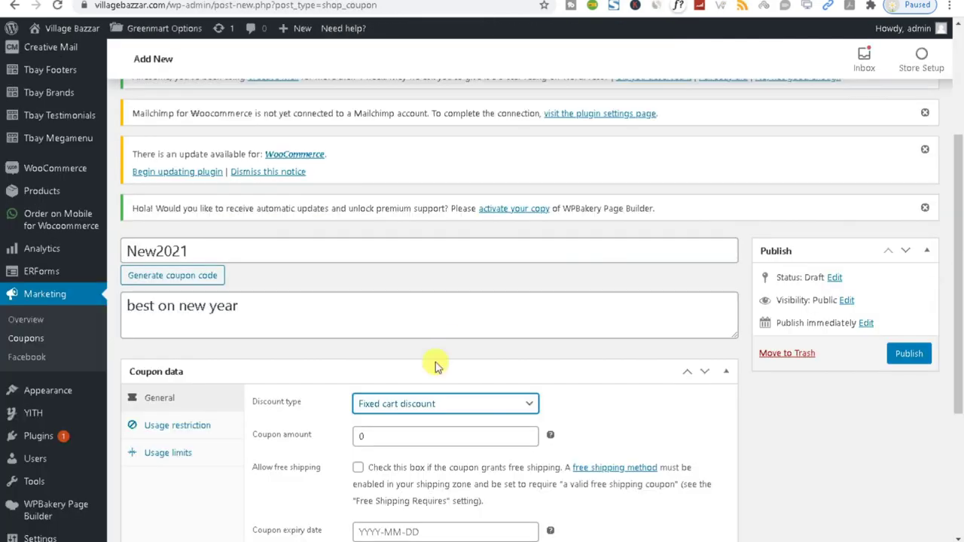
{"action": "scroll", "coordinate": [434, 363], "scroll_direction": "down", "scroll_amount": 3}
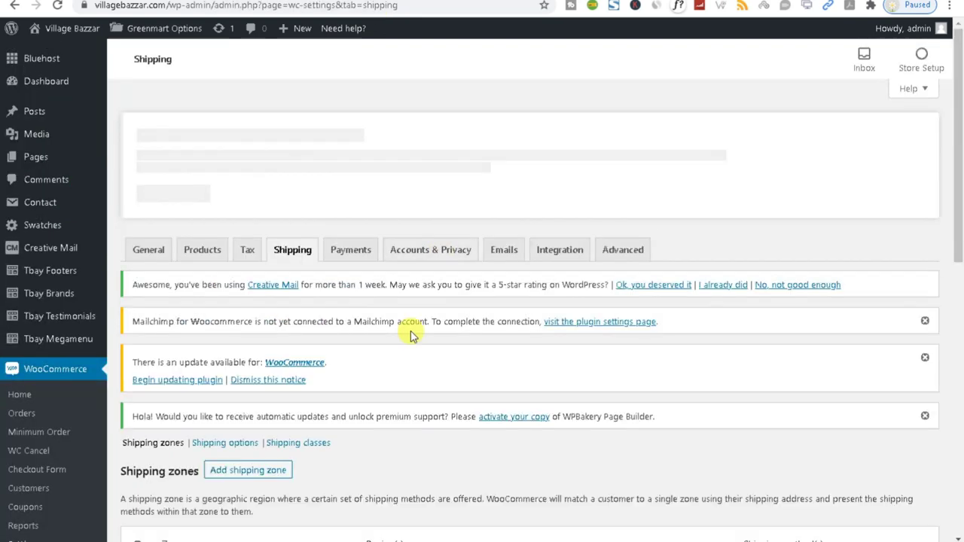
{"action": "scroll", "coordinate": [409, 333], "scroll_direction": "down", "scroll_amount": 5}
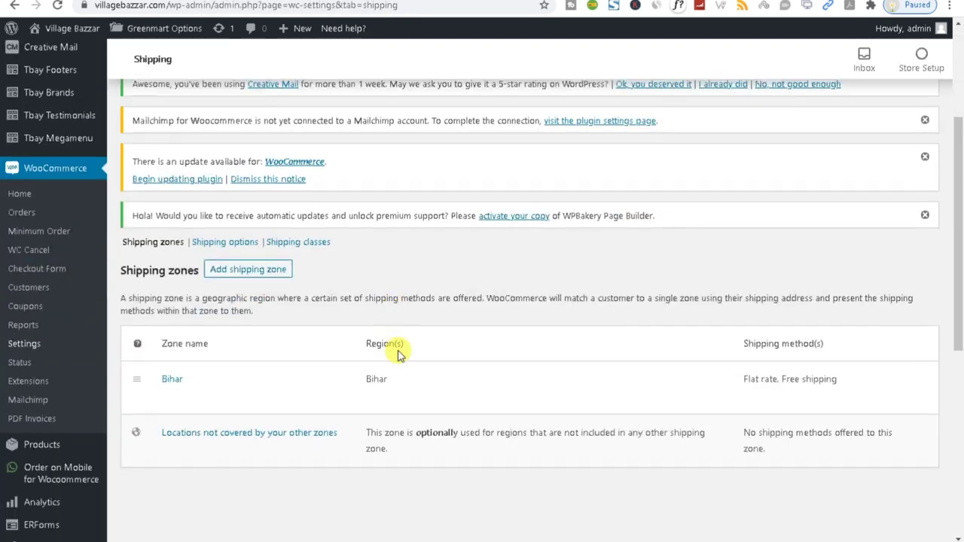
{"action": "left_click", "coordinate": [169, 196]}
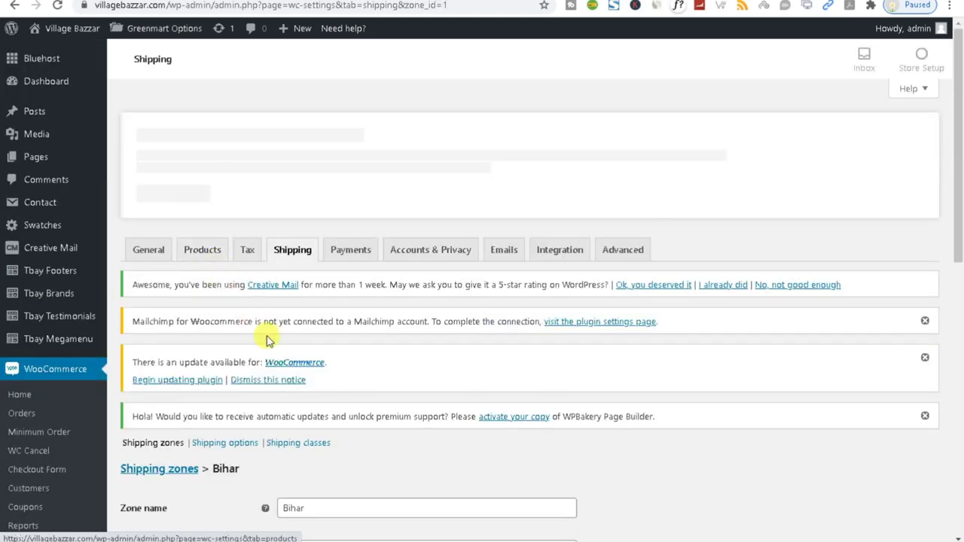
Step: Delete the Free shipping method from the Bihar zone and save the changes
{"action": "scroll", "coordinate": [266, 336], "scroll_direction": "down", "scroll_amount": 4}
{"action": "double_click", "coordinate": [327, 241]}
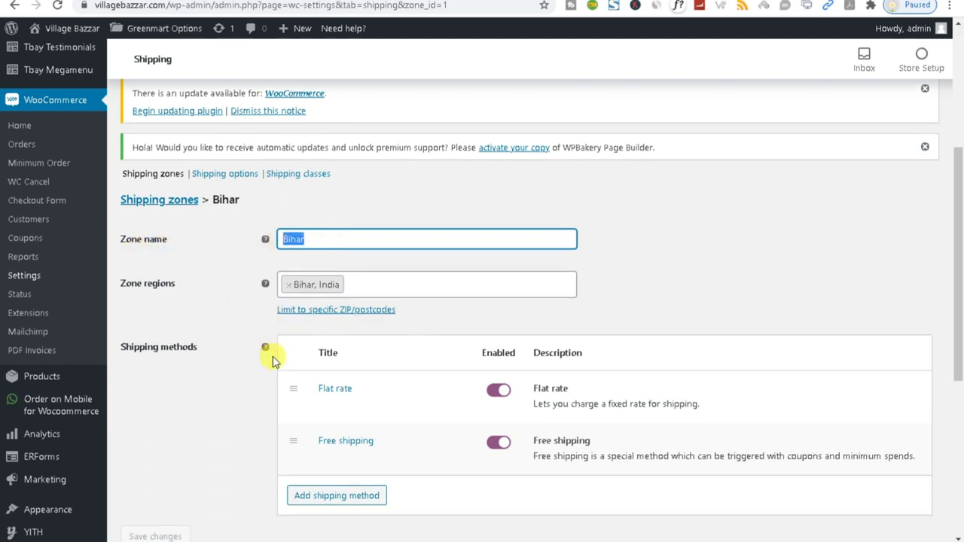
{"action": "scroll", "coordinate": [271, 354], "scroll_direction": "down", "scroll_amount": 3}
{"action": "left_click", "coordinate": [353, 259]}
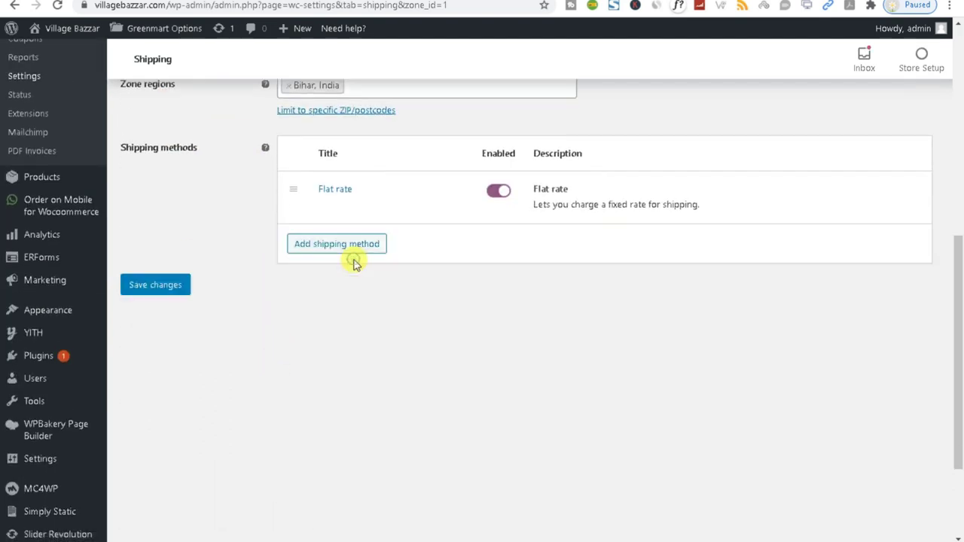
{"action": "left_click", "coordinate": [147, 291]}
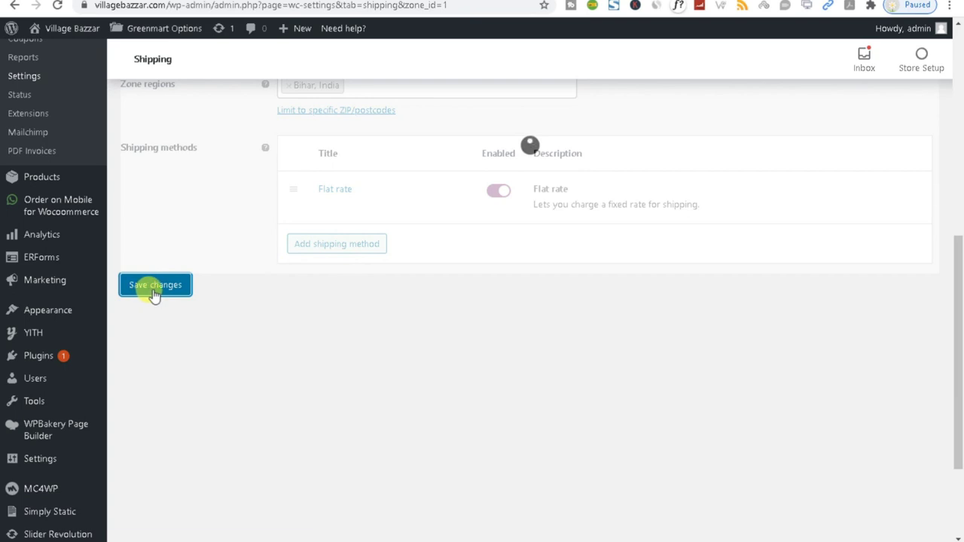
Step: Reload the storefront's cart page and check the shipping options in the cart totals
{"action": "key", "text": "ctrl+Tab"}
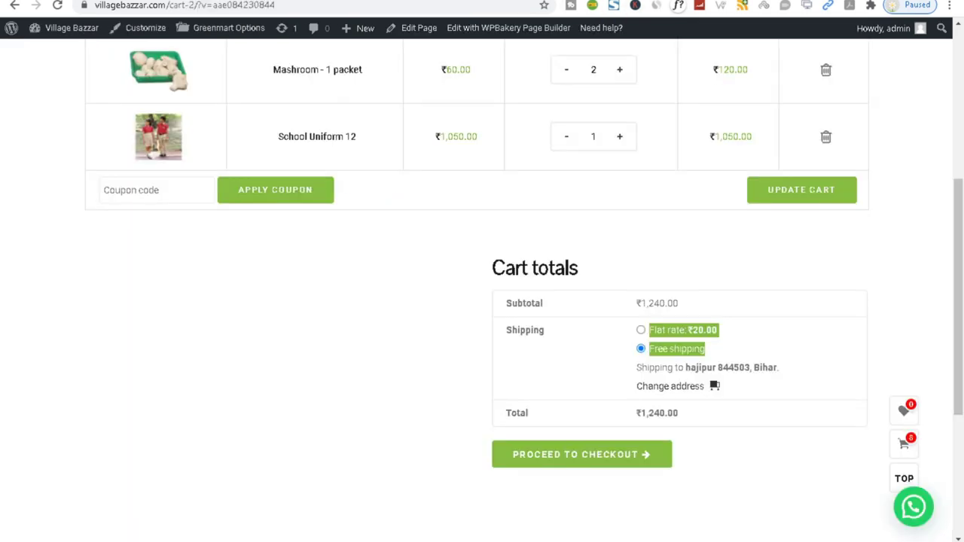
{"action": "left_click", "coordinate": [55, 5]}
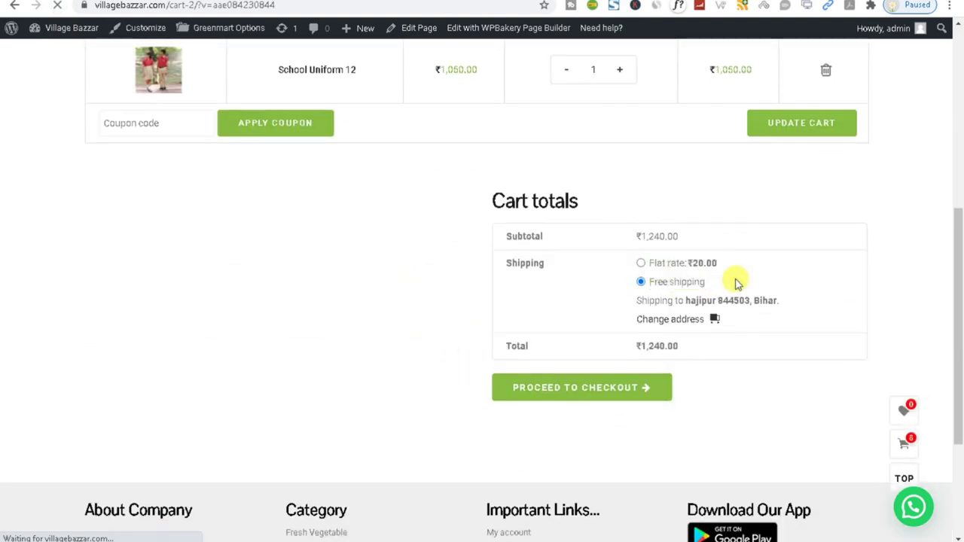
{"action": "left_click_drag", "start_coordinate": [732, 280], "coordinate": [349, 287]}
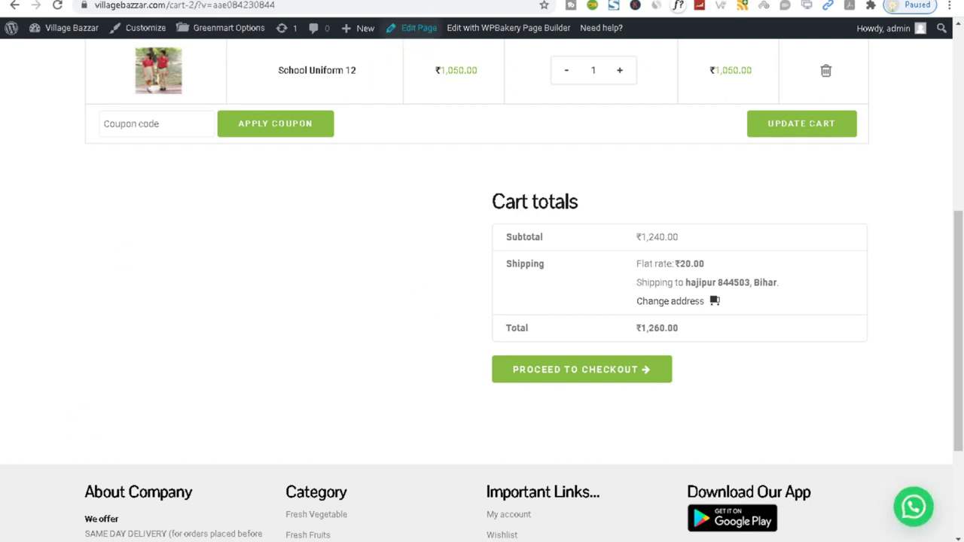
Step: Return to the new coupon's general data, keep the Fixed cart discount type and set the coupon amount to 100
{"action": "key", "text": "ctrl+Tab"}
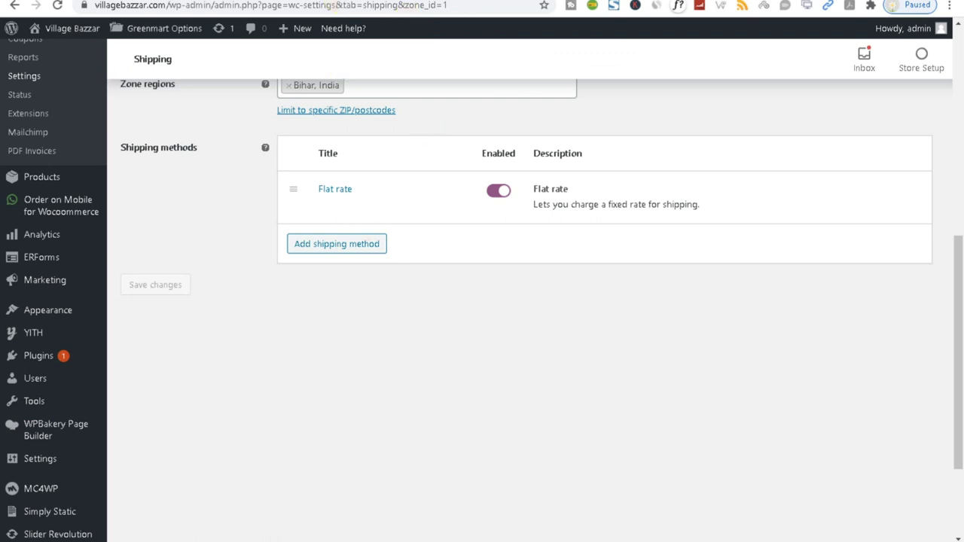
{"action": "key", "text": "ctrl+Tab"}
{"action": "left_click_drag", "start_coordinate": [376, 209], "coordinate": [318, 211]}
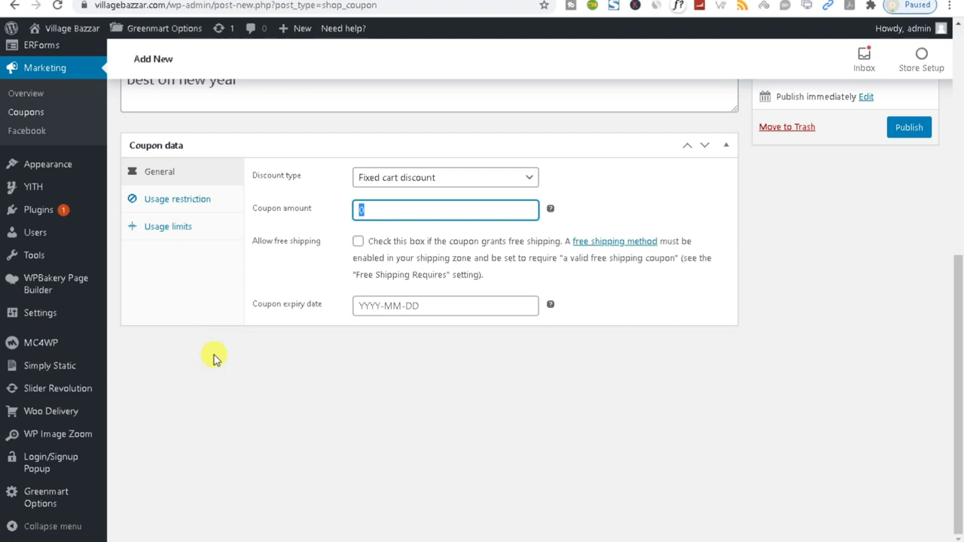
{"action": "left_click", "coordinate": [409, 179]}
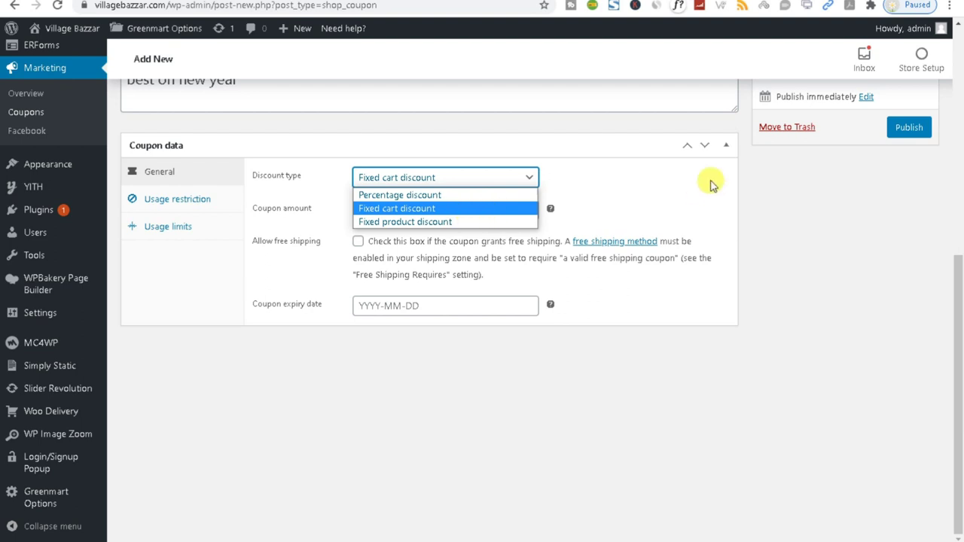
{"action": "left_click", "coordinate": [656, 184]}
{"action": "left_click_drag", "start_coordinate": [390, 209], "coordinate": [270, 226]}
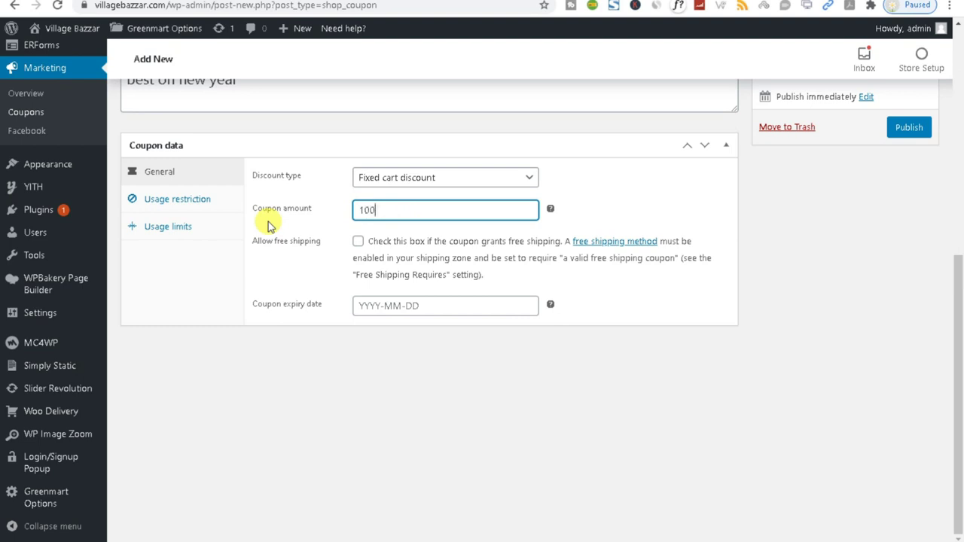
{"action": "left_click", "coordinate": [321, 253]}
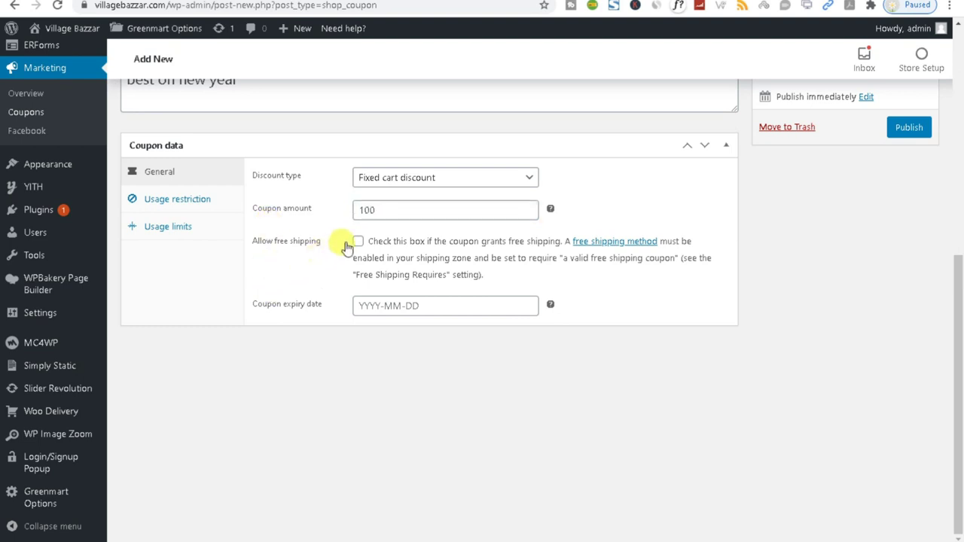
Step: Enable the Allow free shipping option for the coupon
{"action": "left_click", "coordinate": [357, 242]}
{"action": "left_click_drag", "start_coordinate": [253, 243], "coordinate": [317, 249]}
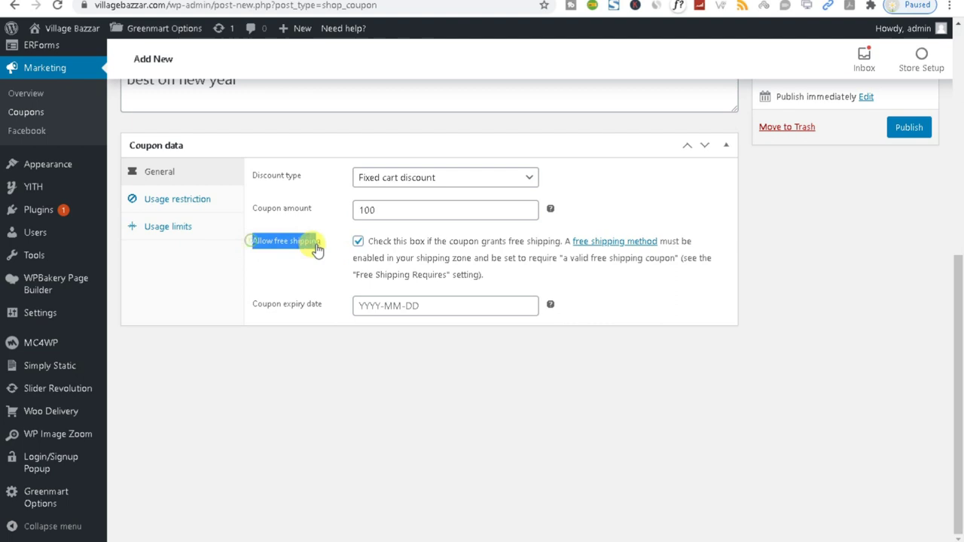
{"action": "left_click", "coordinate": [261, 278]}
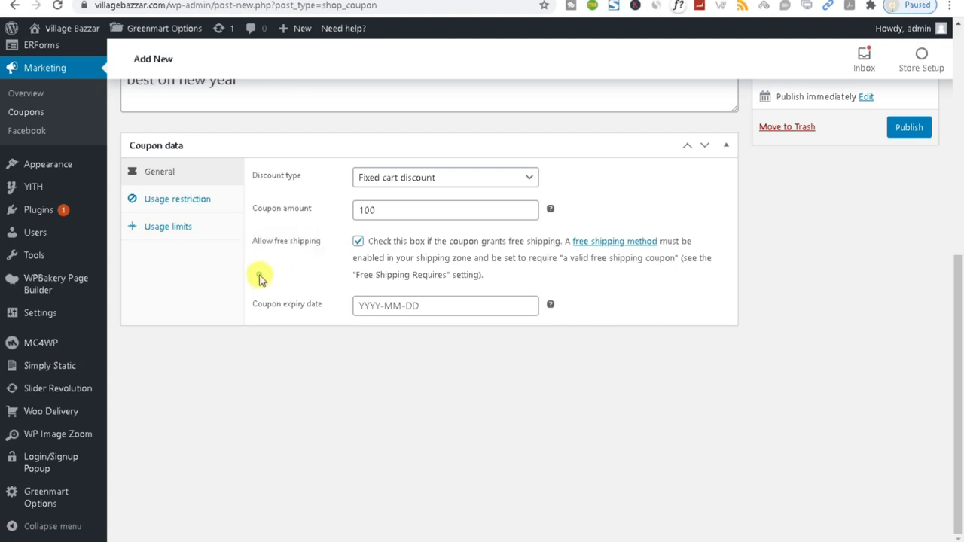
{"action": "left_click_drag", "start_coordinate": [240, 241], "coordinate": [350, 249]}
{"action": "left_click", "coordinate": [304, 273]}
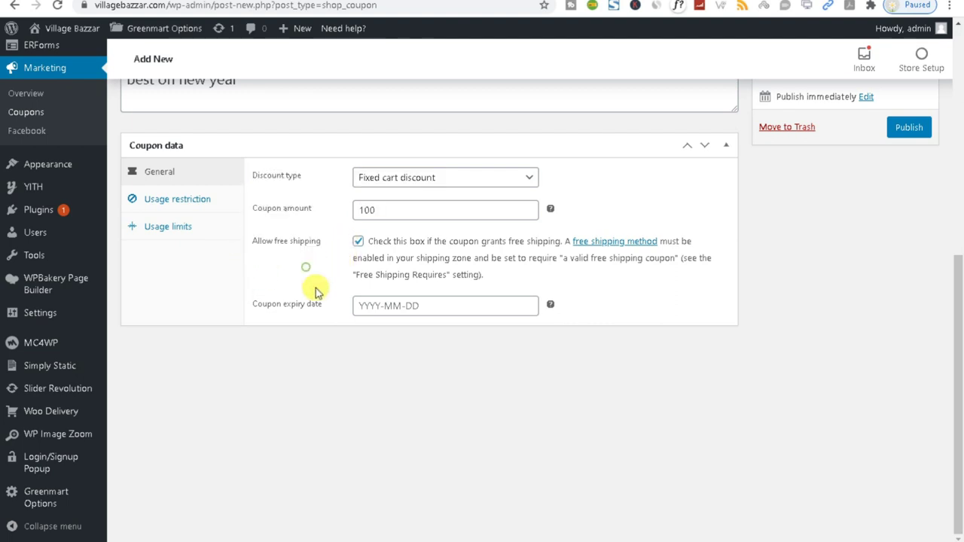
Step: Set the coupon expiry date to 2021-01-31
{"action": "left_click", "coordinate": [380, 306]}
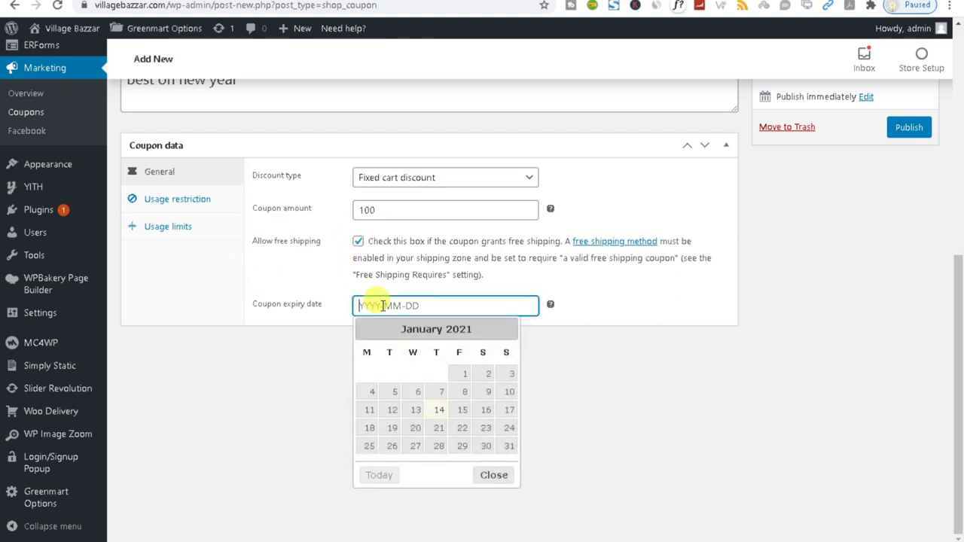
{"action": "left_click", "coordinate": [439, 410]}
{"action": "left_click", "coordinate": [365, 305]}
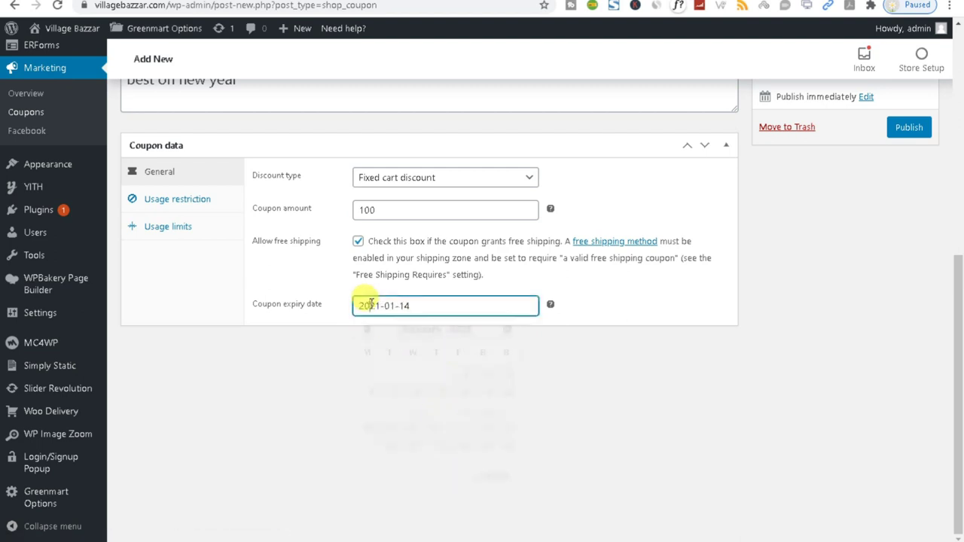
{"action": "left_click", "coordinate": [509, 445]}
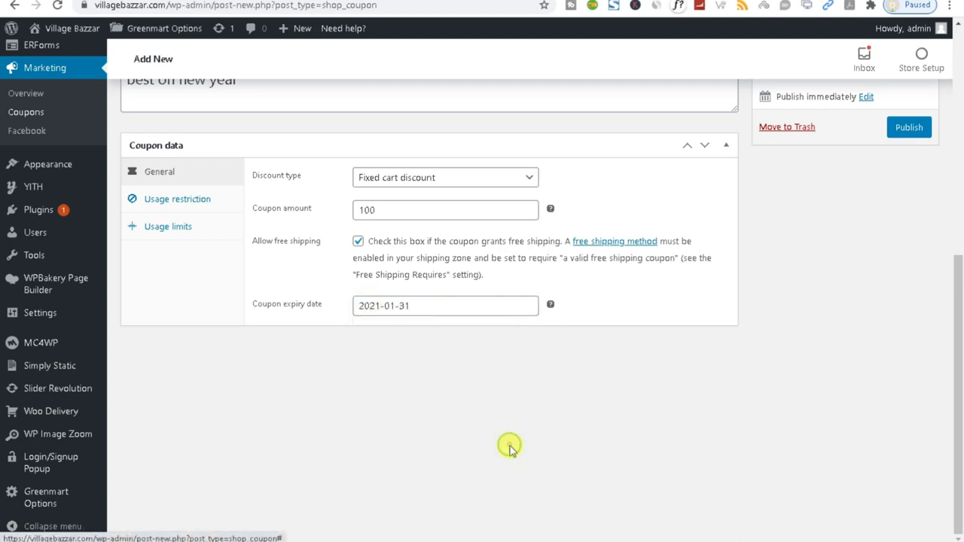
{"action": "left_click", "coordinate": [431, 304]}
{"action": "left_click", "coordinate": [310, 353]}
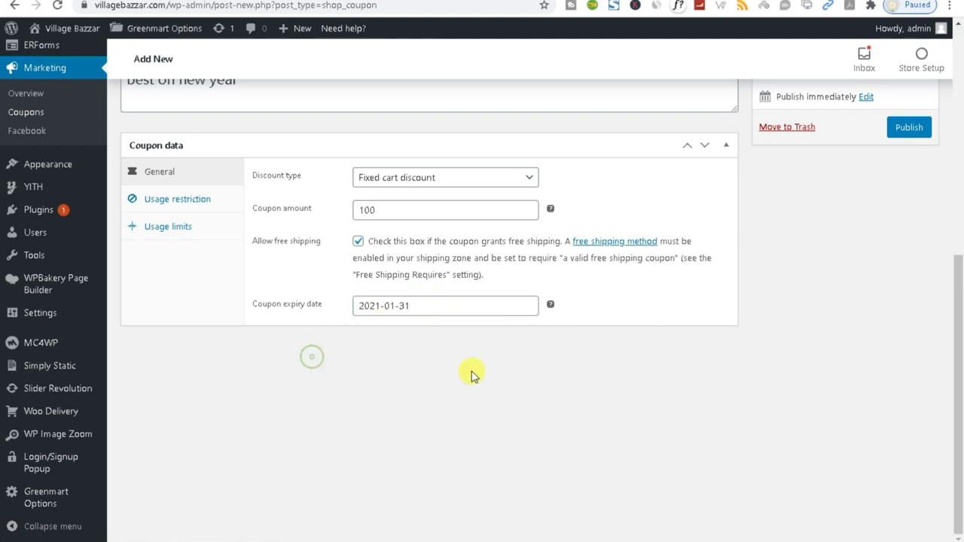
Step: Copy the coupon code New2021 and publish the coupon
{"action": "scroll", "coordinate": [680, 307], "scroll_direction": "up", "scroll_amount": 3}
{"action": "triple_click", "coordinate": [265, 286]}
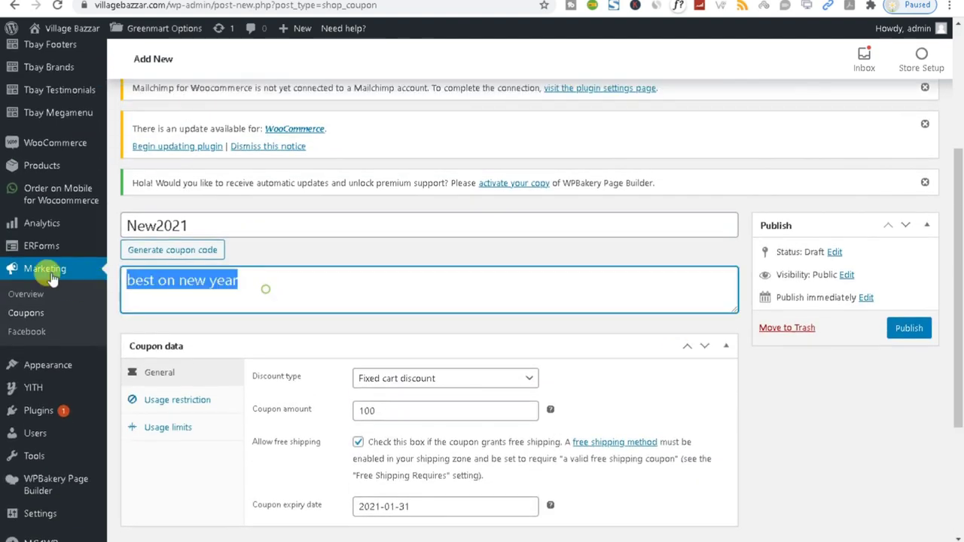
{"action": "double_click", "coordinate": [199, 226]}
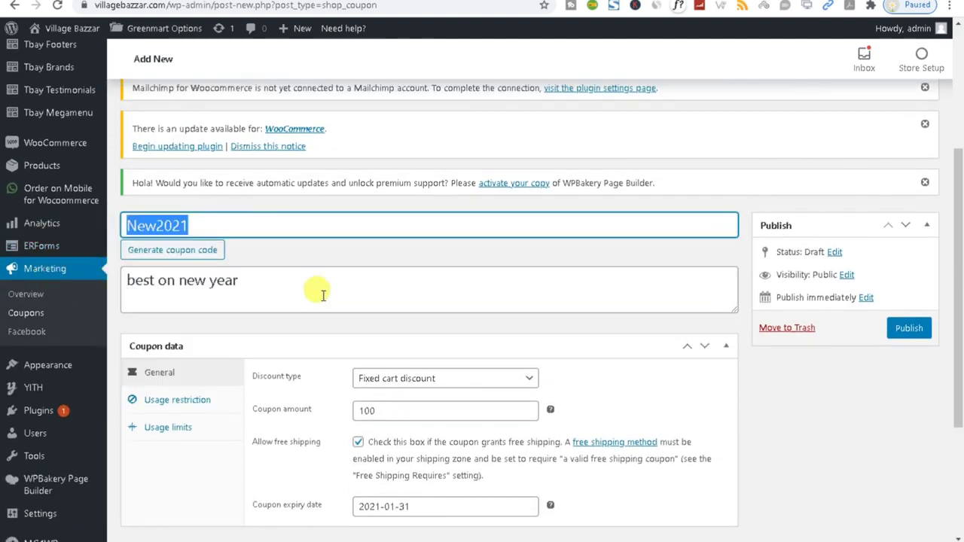
{"action": "right_click", "coordinate": [148, 218]}
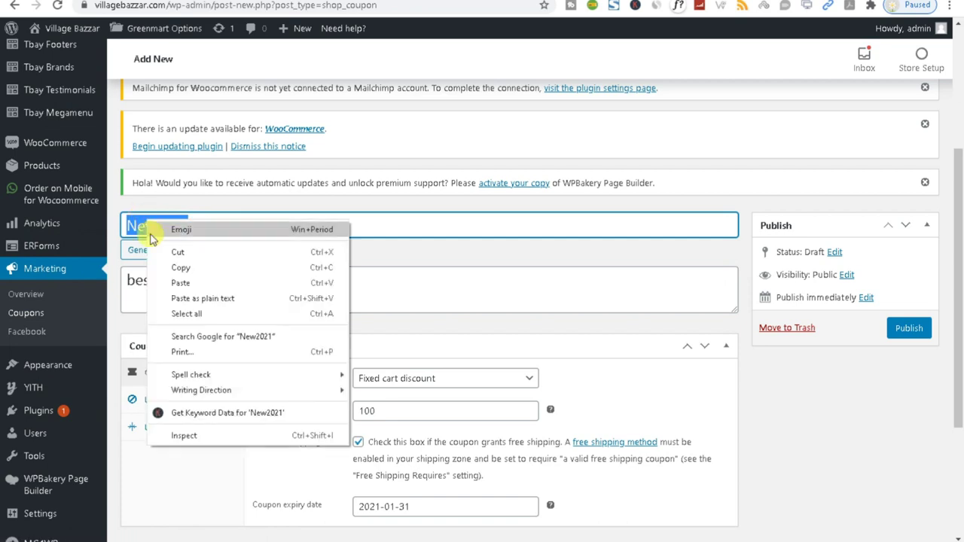
{"action": "left_click", "coordinate": [186, 274]}
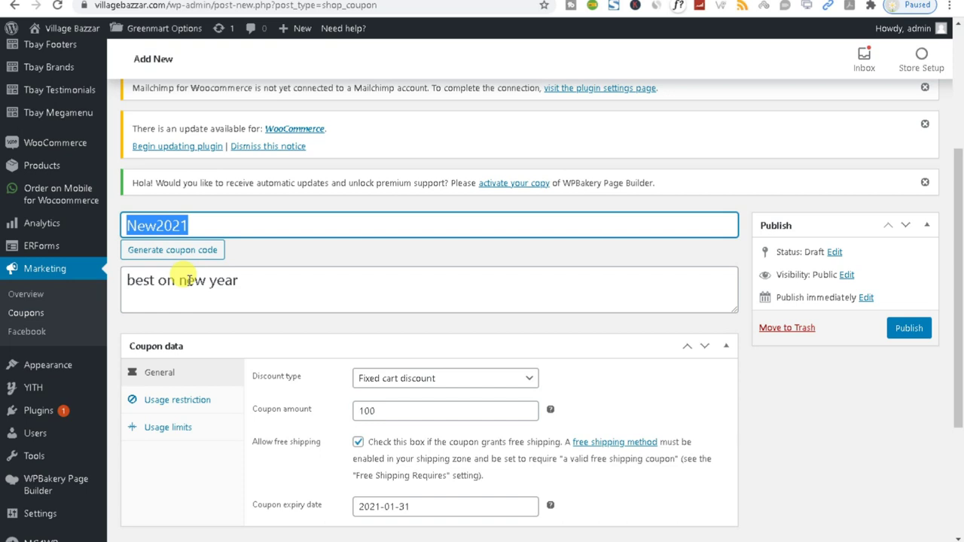
{"action": "left_click", "coordinate": [906, 329]}
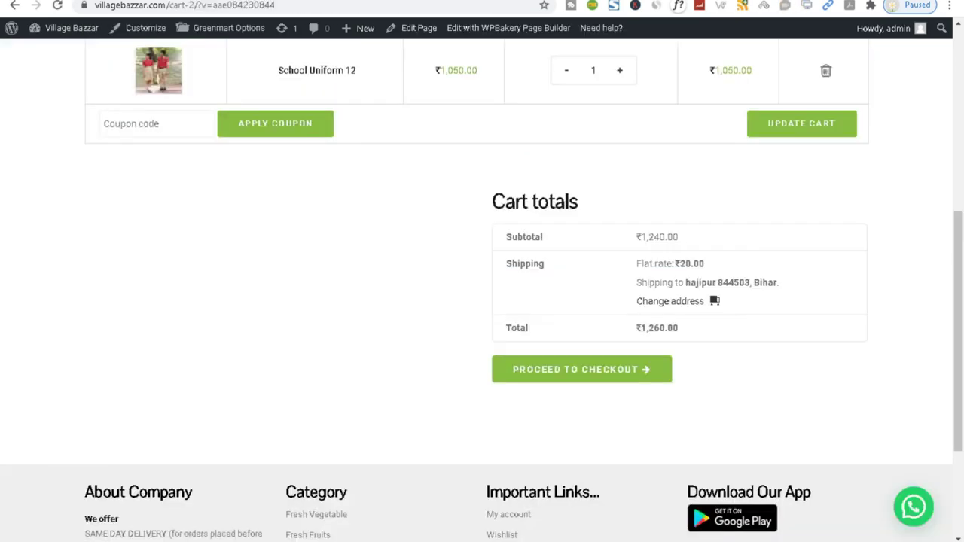
Step: Read the notice about minimum order value and delivery charges in the header of the storefront's cart page
{"action": "scroll", "coordinate": [899, 254], "scroll_direction": "up", "scroll_amount": 5}
{"action": "scroll", "coordinate": [913, 251], "scroll_direction": "up", "scroll_amount": 1}
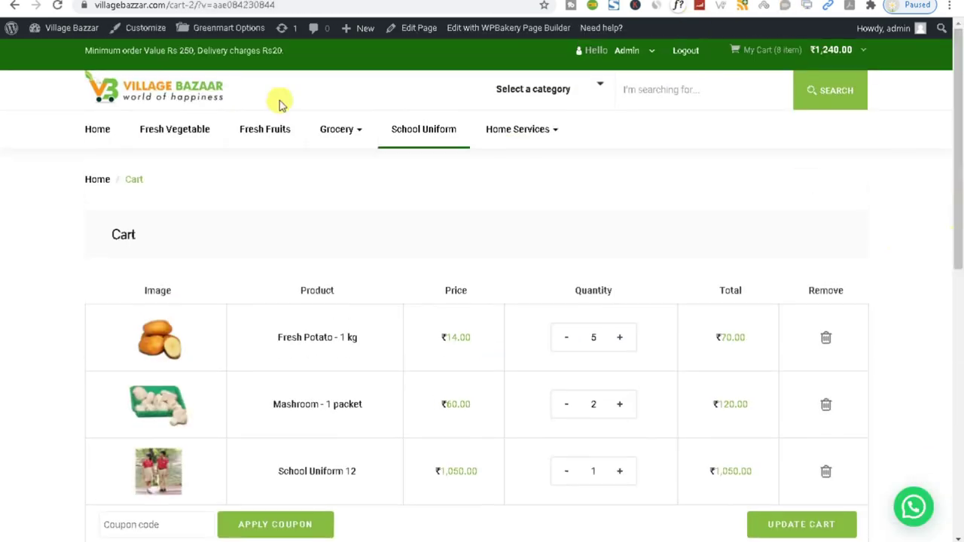
{"action": "left_click_drag", "start_coordinate": [299, 48], "coordinate": [68, 62]}
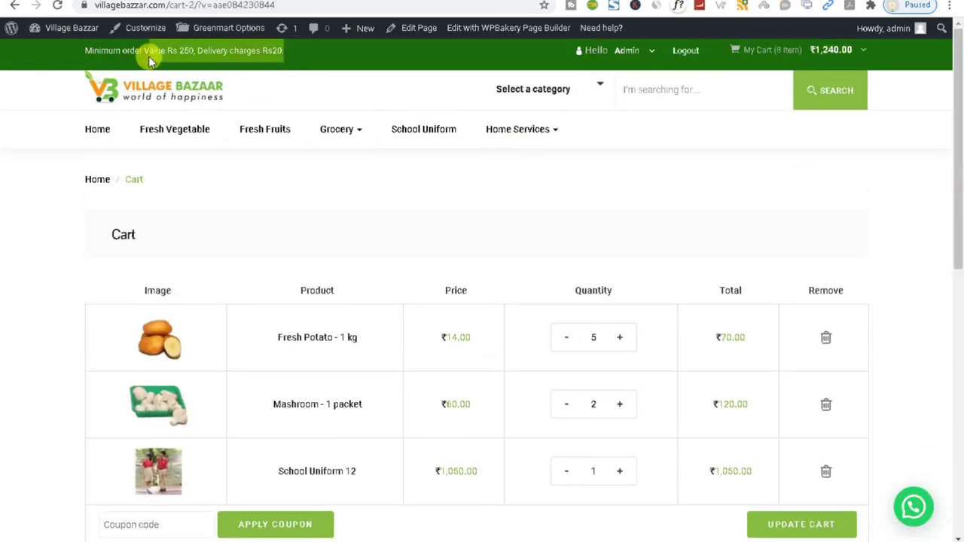
{"action": "left_click", "coordinate": [260, 49]}
{"action": "triple_click", "coordinate": [260, 50]}
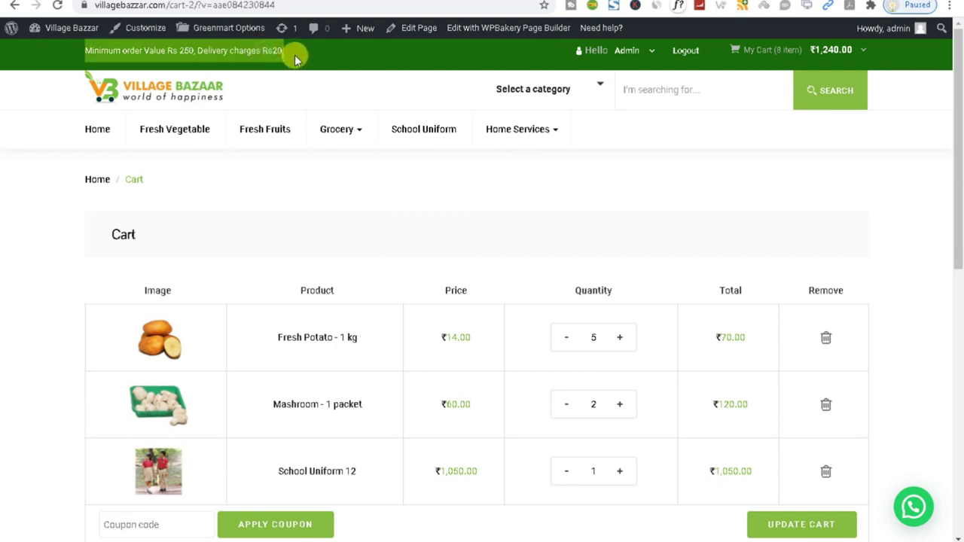
{"action": "double_click", "coordinate": [245, 49]}
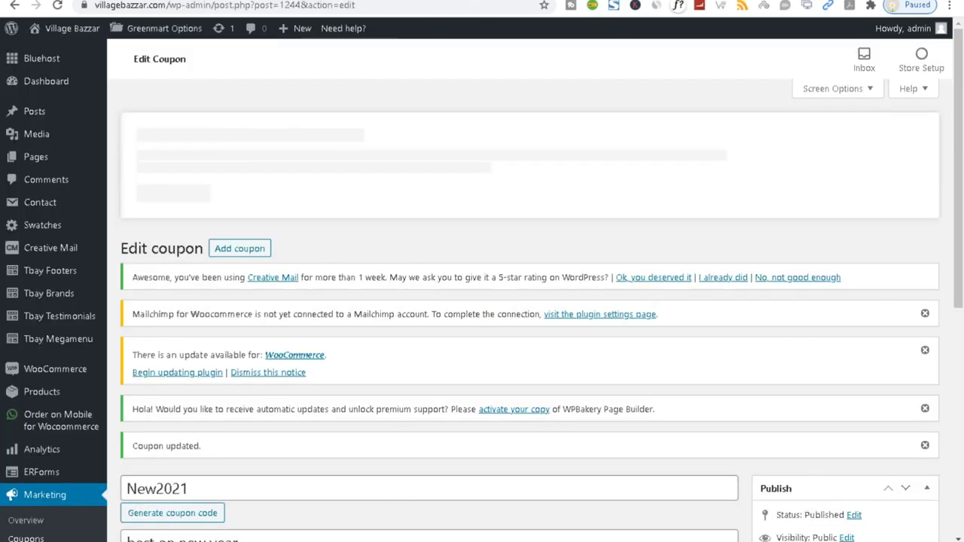
Step: Paste the coupon code New2021 into the cart and apply the coupon
{"action": "scroll", "coordinate": [610, 366], "scroll_direction": "down", "scroll_amount": 5}
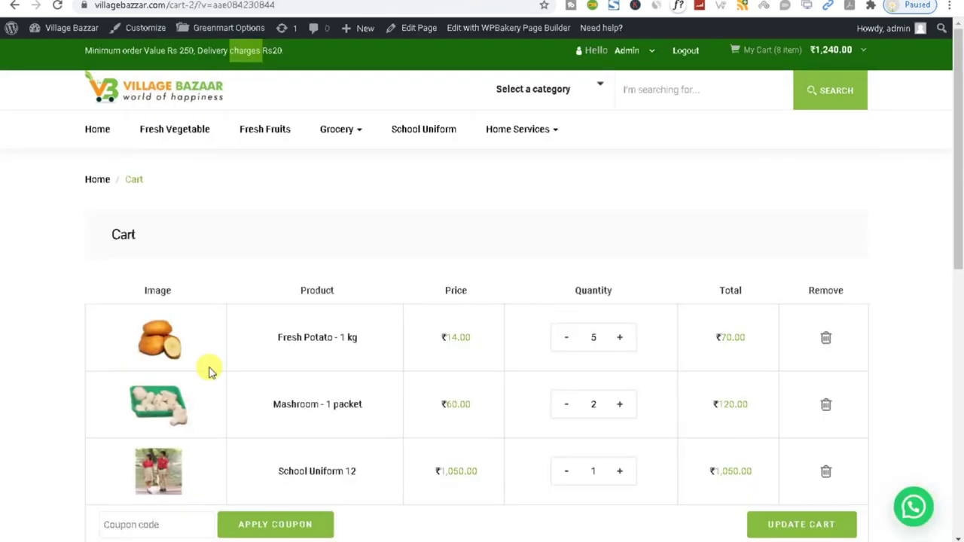
{"action": "scroll", "coordinate": [209, 370], "scroll_direction": "down", "scroll_amount": 4}
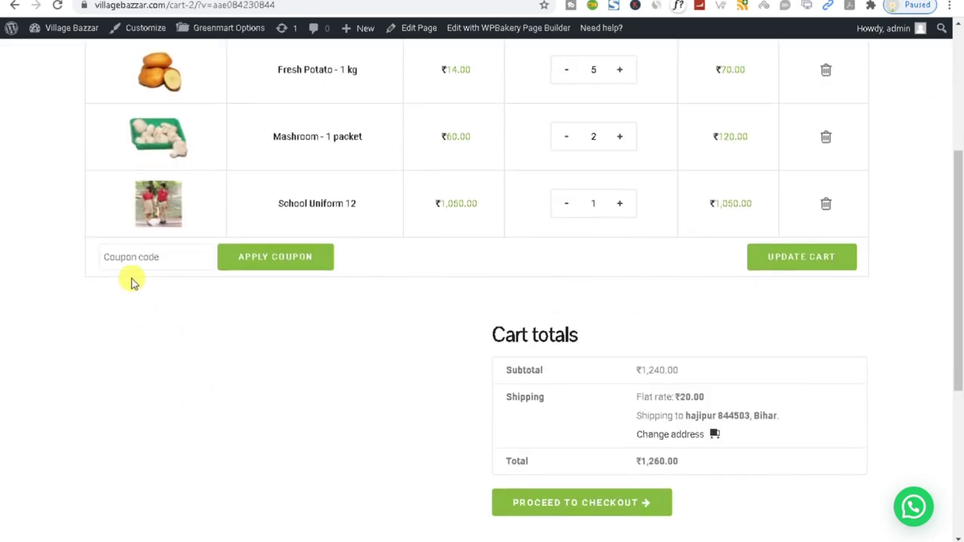
{"action": "left_click", "coordinate": [123, 263]}
{"action": "right_click", "coordinate": [124, 261]}
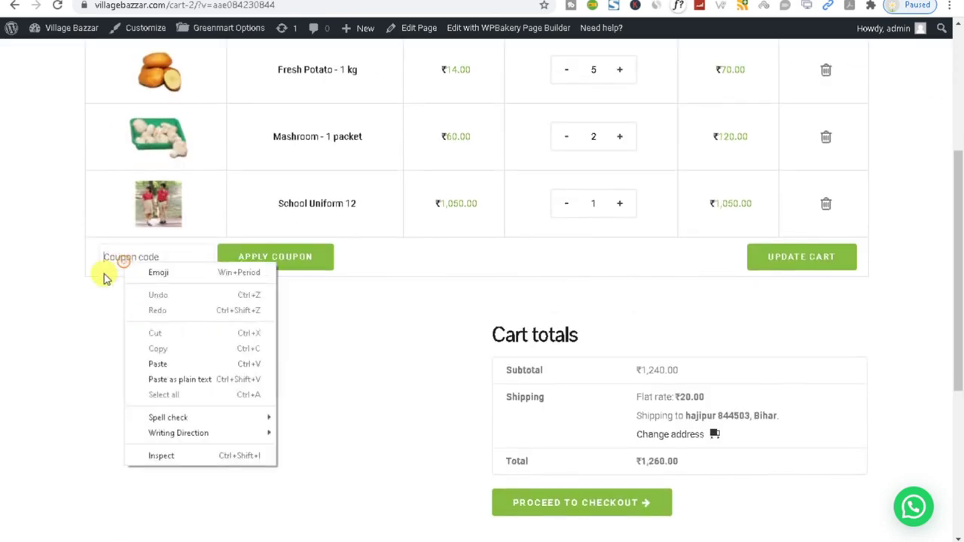
{"action": "left_click", "coordinate": [157, 365]}
{"action": "left_click_drag", "start_coordinate": [683, 371], "coordinate": [360, 447]}
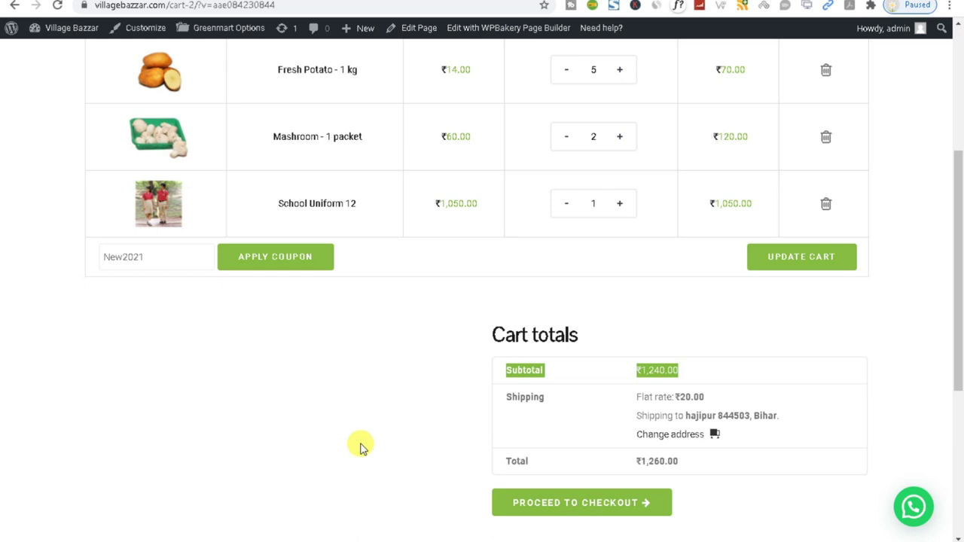
{"action": "left_click_drag", "start_coordinate": [701, 461], "coordinate": [591, 479]}
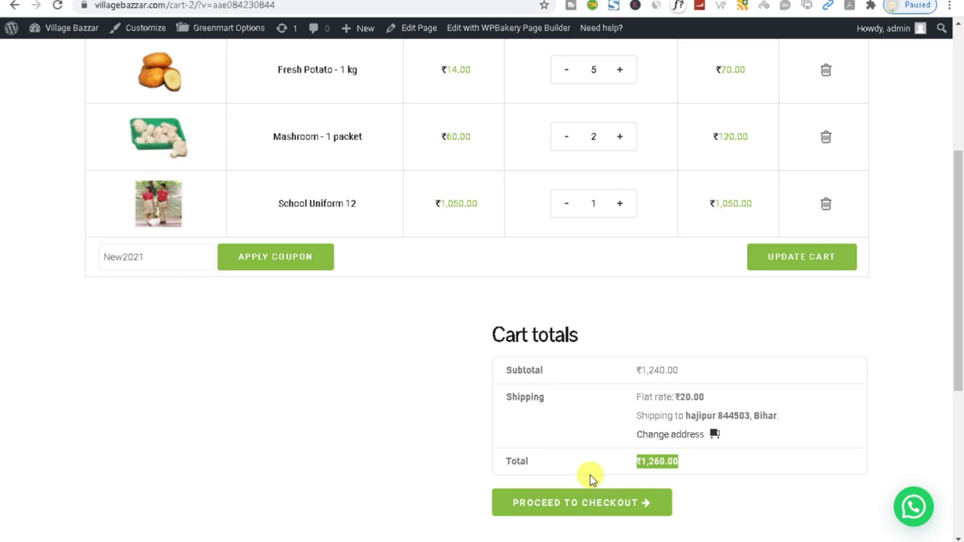
{"action": "left_click", "coordinate": [286, 263]}
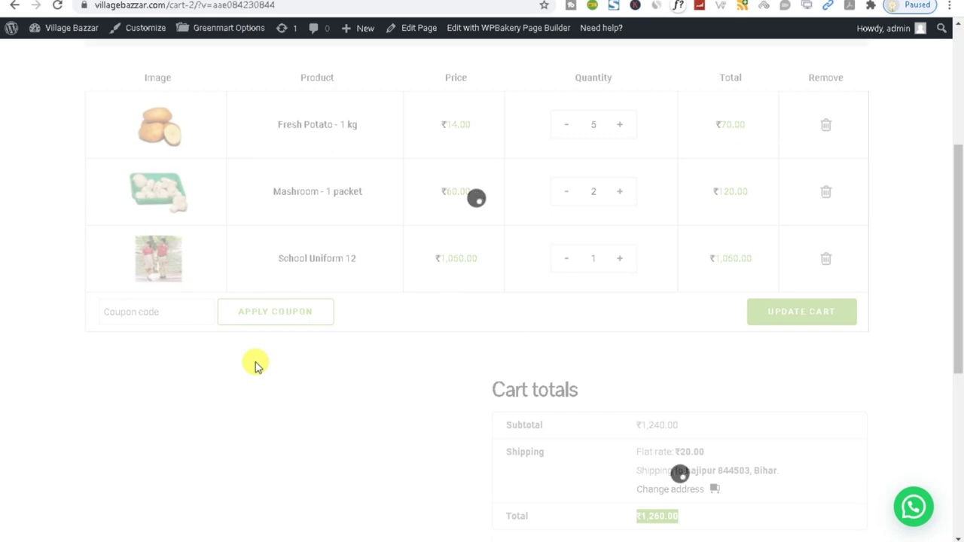
Step: Check the subtotal, coupon discount, shipping charge and final total in the cart totals
{"action": "scroll", "coordinate": [379, 328], "scroll_direction": "down", "scroll_amount": 5}
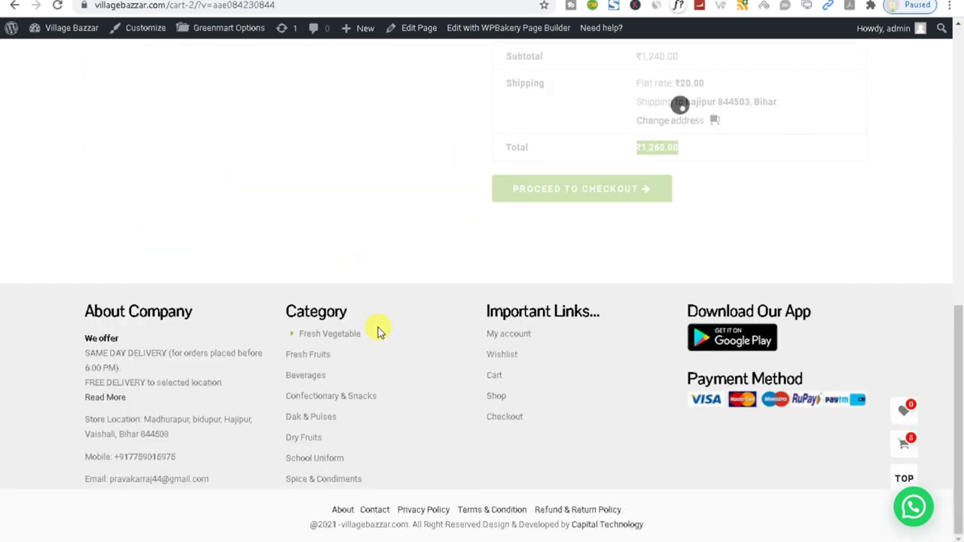
{"action": "scroll", "coordinate": [381, 332], "scroll_direction": "down", "scroll_amount": 4}
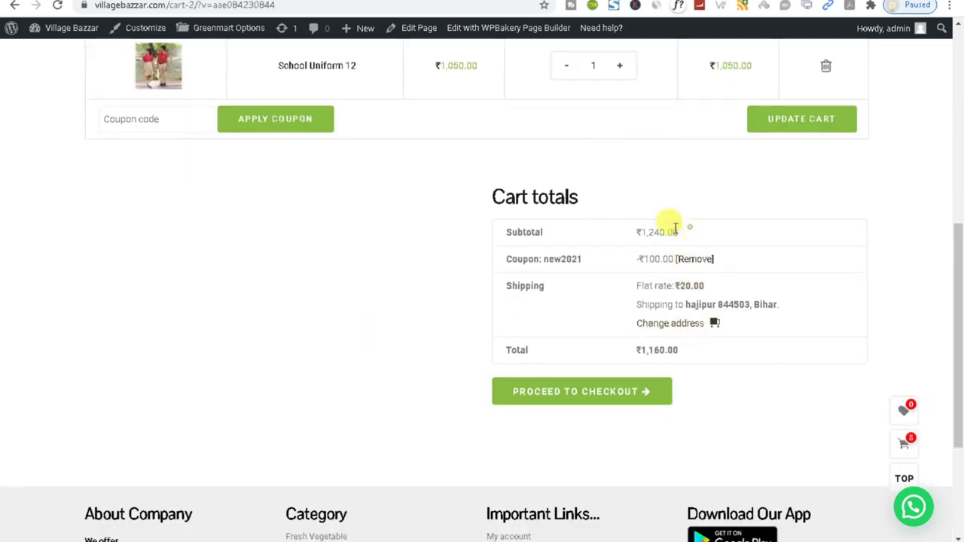
{"action": "left_click_drag", "start_coordinate": [679, 231], "coordinate": [595, 229]}
{"action": "left_click", "coordinate": [515, 232]}
{"action": "double_click", "coordinate": [514, 232]}
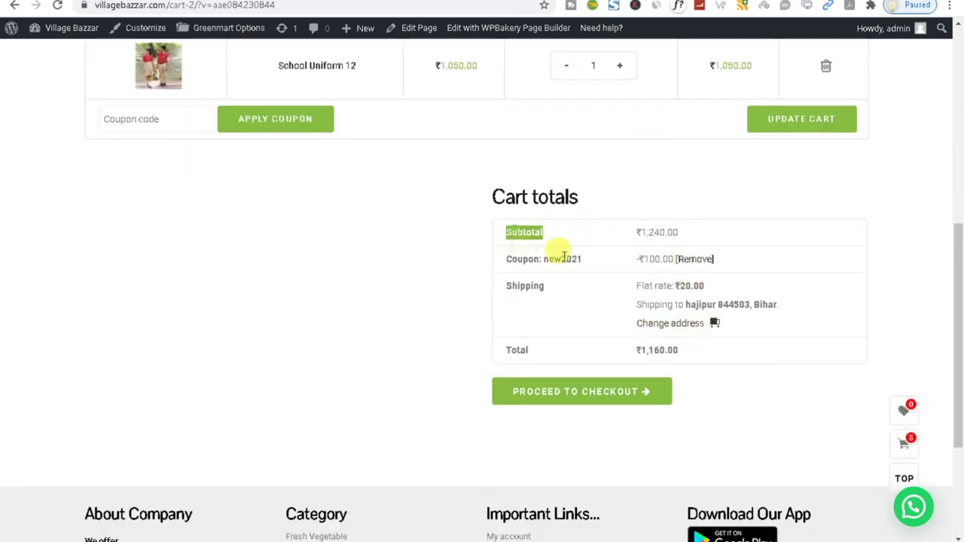
{"action": "left_click_drag", "start_coordinate": [727, 286], "coordinate": [607, 286]}
{"action": "left_click_drag", "start_coordinate": [499, 263], "coordinate": [742, 267]}
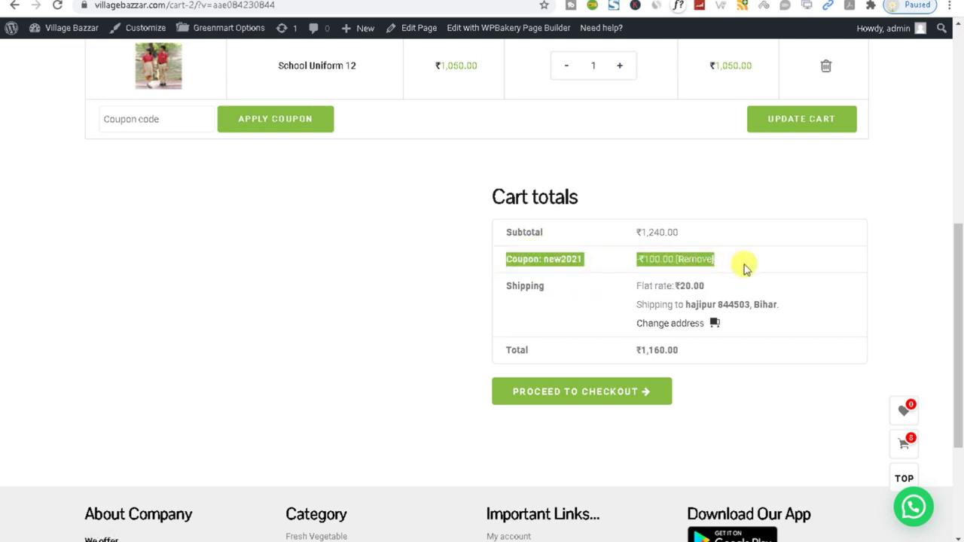
{"action": "left_click_drag", "start_coordinate": [684, 348], "coordinate": [423, 337]}
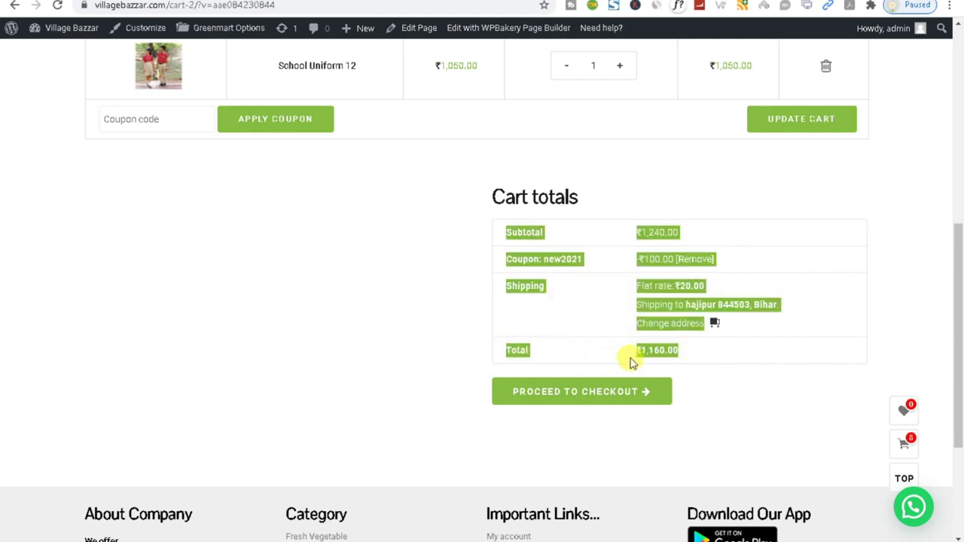
{"action": "left_click", "coordinate": [624, 392]}
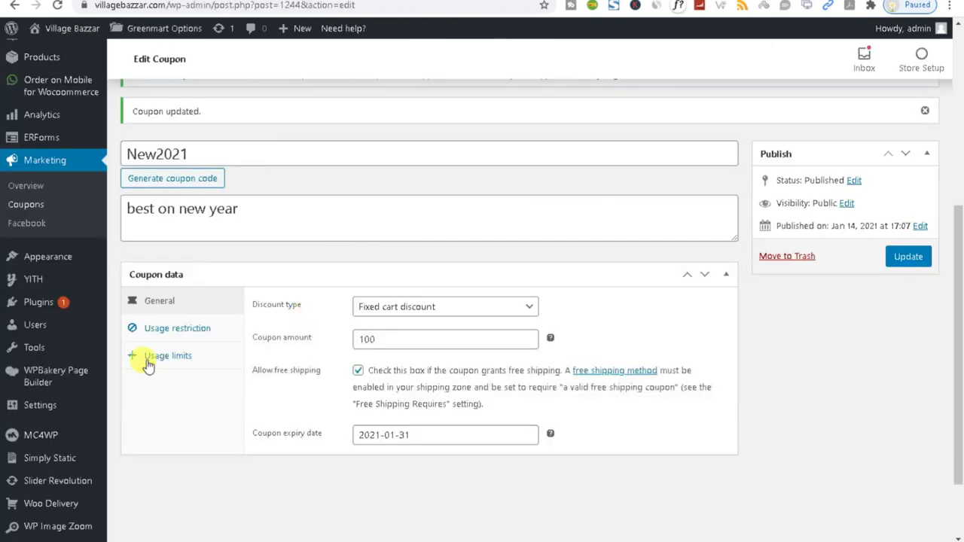
Step: Open the New2021 coupon's usage restriction settings and review the spend, product, category and allowed e-mail options
{"action": "left_click", "coordinate": [179, 334]}
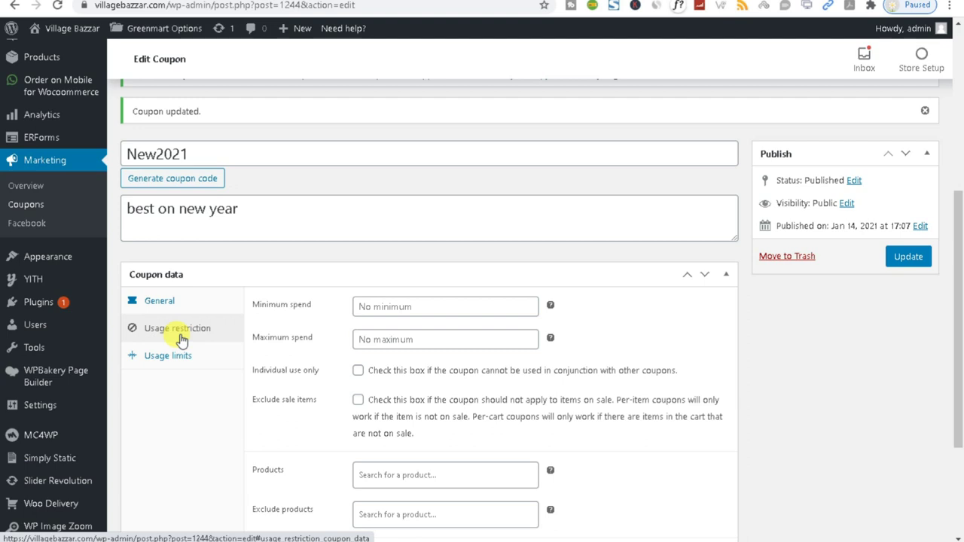
{"action": "scroll", "coordinate": [329, 433], "scroll_direction": "down", "scroll_amount": 2}
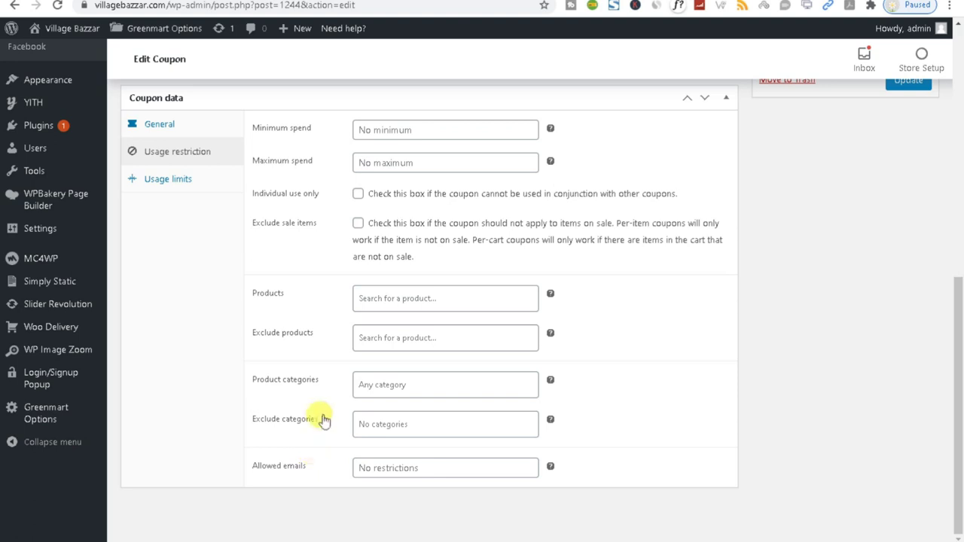
Step: Set the New2021 coupon's minimum spend to 1000 and maximum spend to 5000, and restrict it to individual use only
{"action": "scroll", "coordinate": [354, 298], "scroll_direction": "up", "scroll_amount": 2}
{"action": "left_click", "coordinate": [367, 195]}
{"action": "left_click", "coordinate": [376, 228]}
{"action": "left_click", "coordinate": [374, 196]}
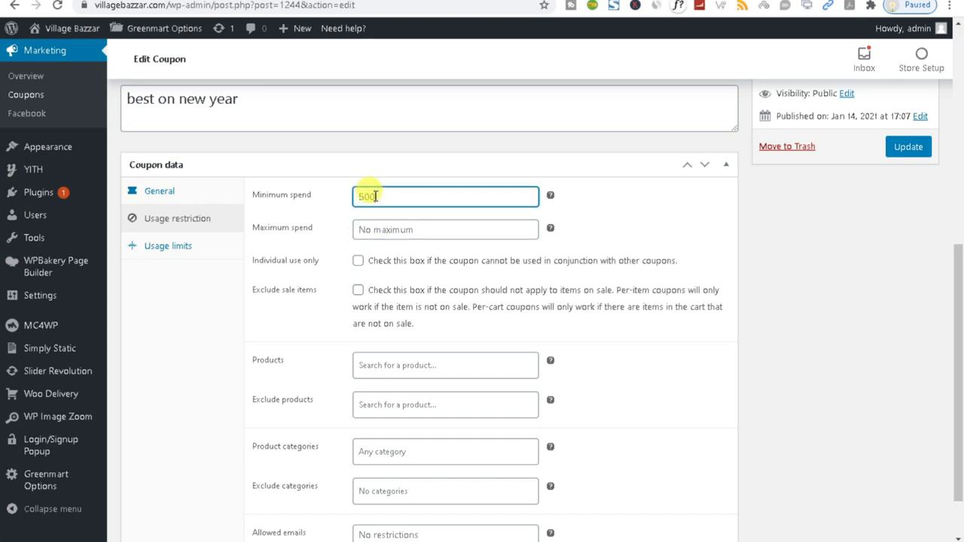
{"action": "left_click_drag", "start_coordinate": [382, 196], "coordinate": [291, 214]}
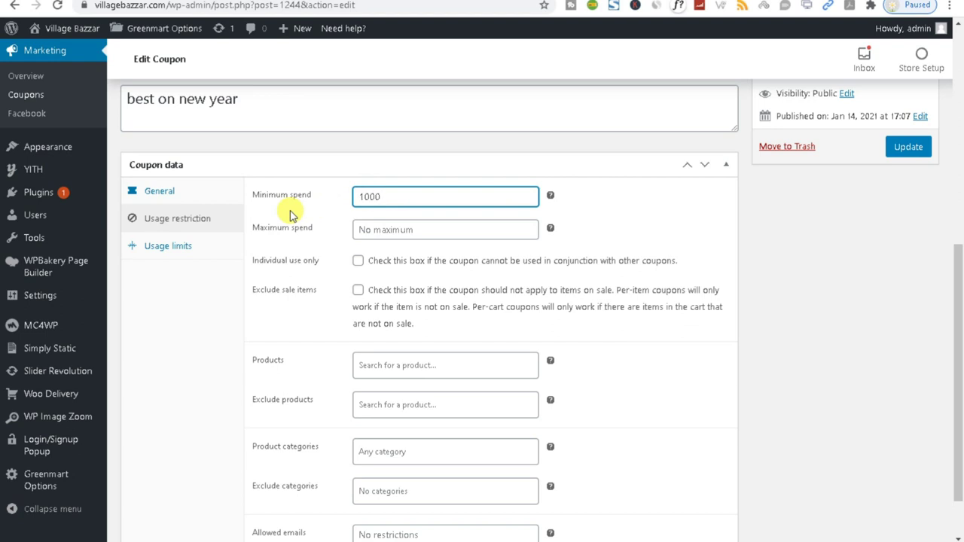
{"action": "left_click", "coordinate": [370, 229]}
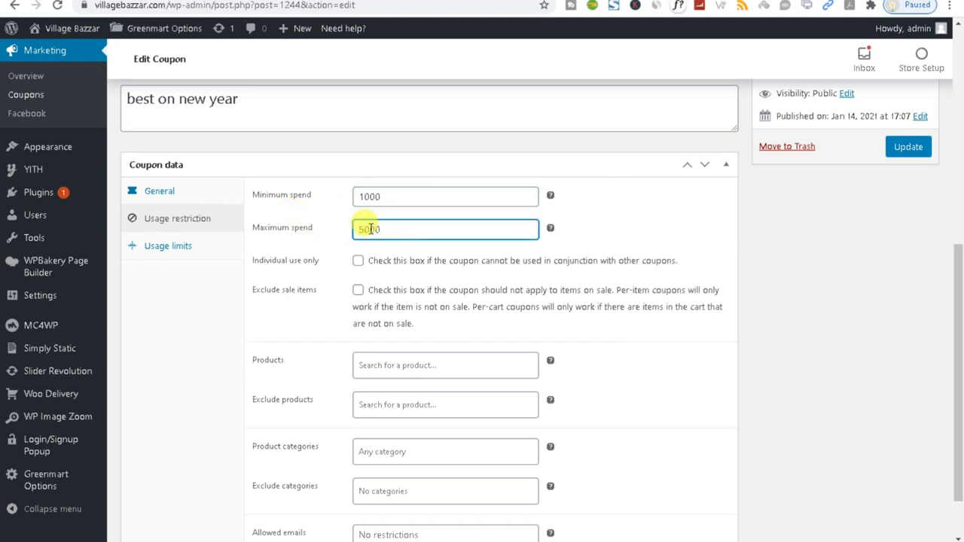
{"action": "left_click", "coordinate": [358, 260]}
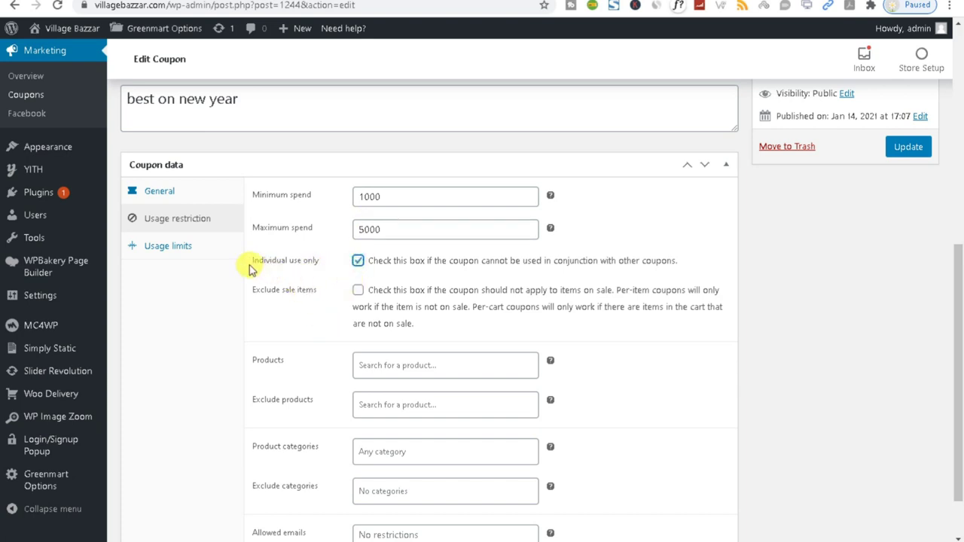
Step: Search the coupon's allowed products for apple and add Apple - green . (FRT-002)
{"action": "scroll", "coordinate": [343, 335], "scroll_direction": "down", "scroll_amount": 2}
{"action": "left_click", "coordinate": [362, 298]}
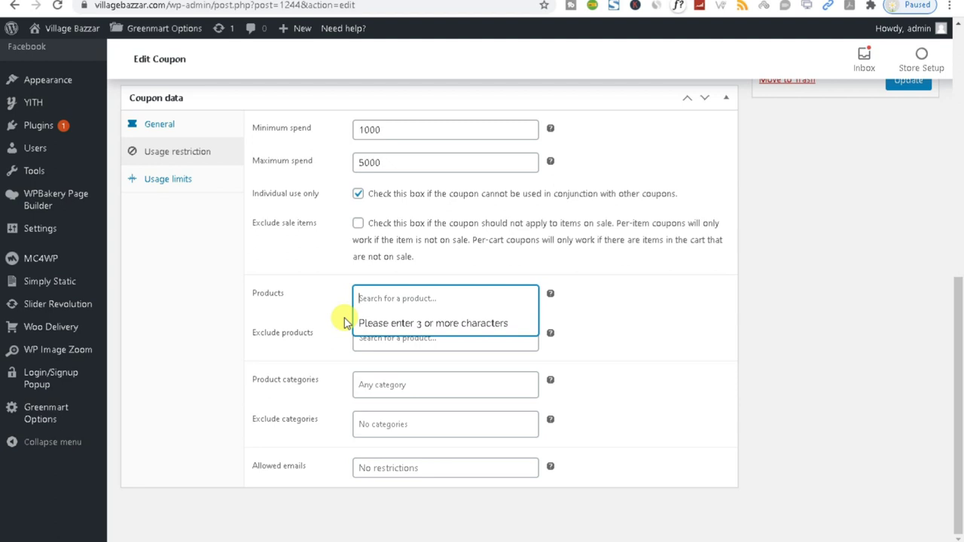
{"action": "type", "text": "apple"}
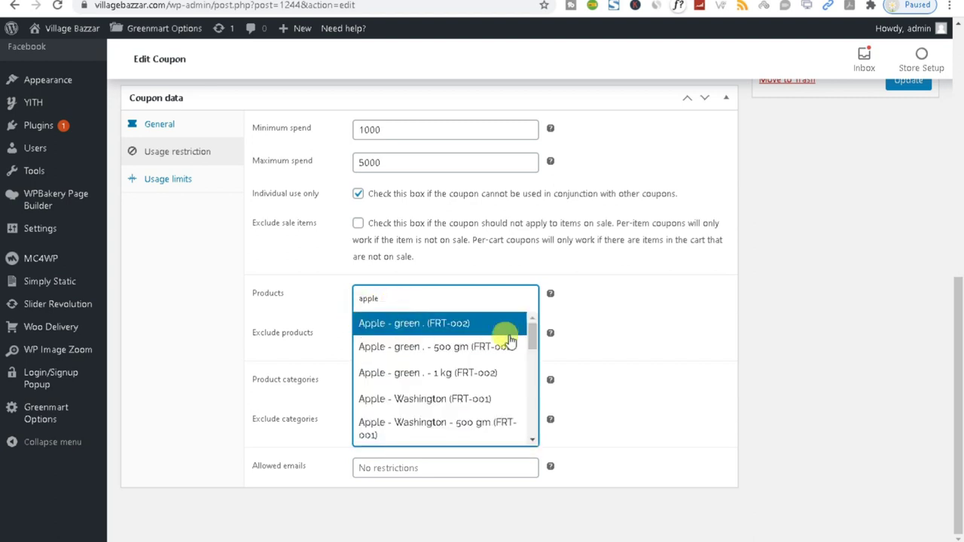
{"action": "scroll", "coordinate": [495, 423], "scroll_direction": "down", "scroll_amount": 2}
{"action": "scroll", "coordinate": [490, 414], "scroll_direction": "up", "scroll_amount": 2}
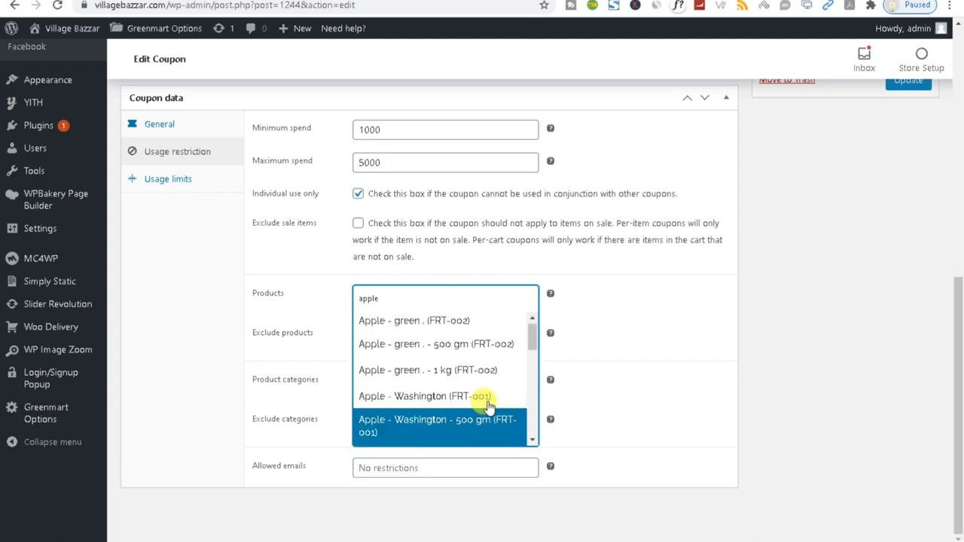
{"action": "left_click", "coordinate": [454, 330]}
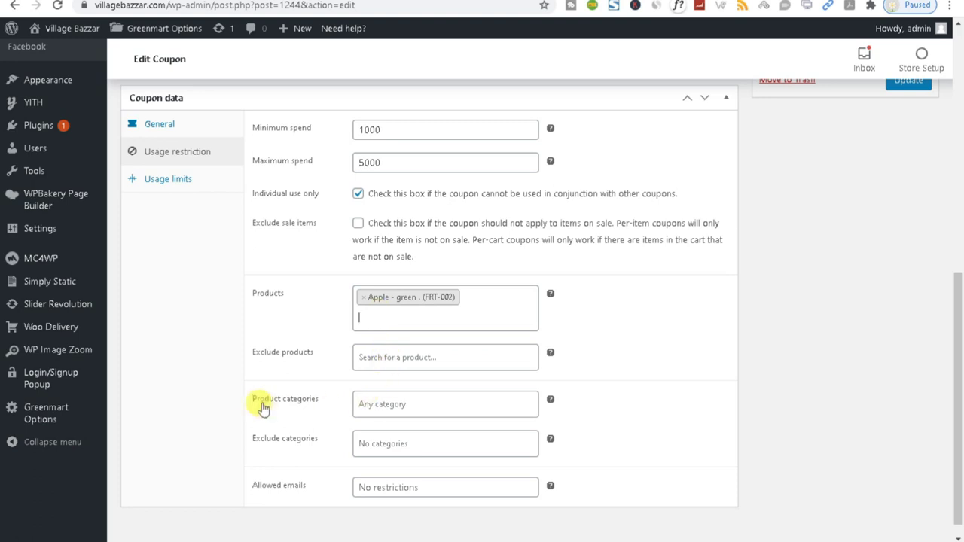
Step: Review the coupon's product category, excluded category and allowed e-mail restriction fields
{"action": "left_click_drag", "start_coordinate": [237, 394], "coordinate": [387, 467]}
{"action": "left_click", "coordinate": [392, 468]}
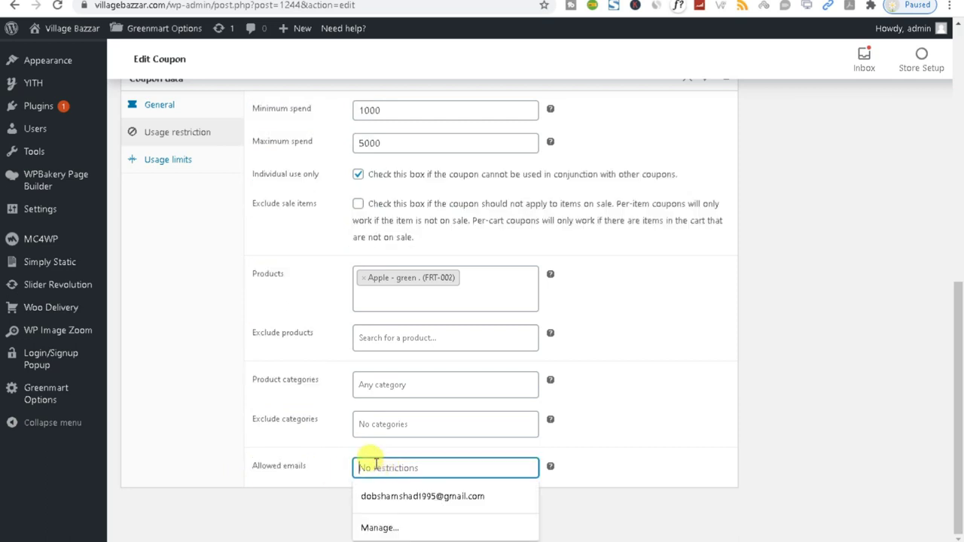
{"action": "scroll", "coordinate": [602, 344], "scroll_direction": "up", "scroll_amount": 3}
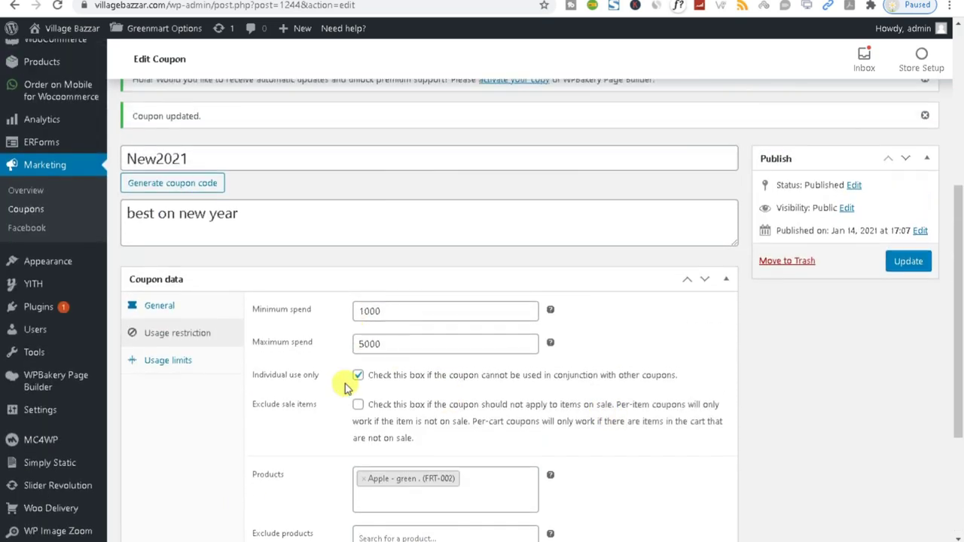
Step: Examine the coupon's usage limits per coupon and per user, and return to its general settings
{"action": "left_click", "coordinate": [180, 365]}
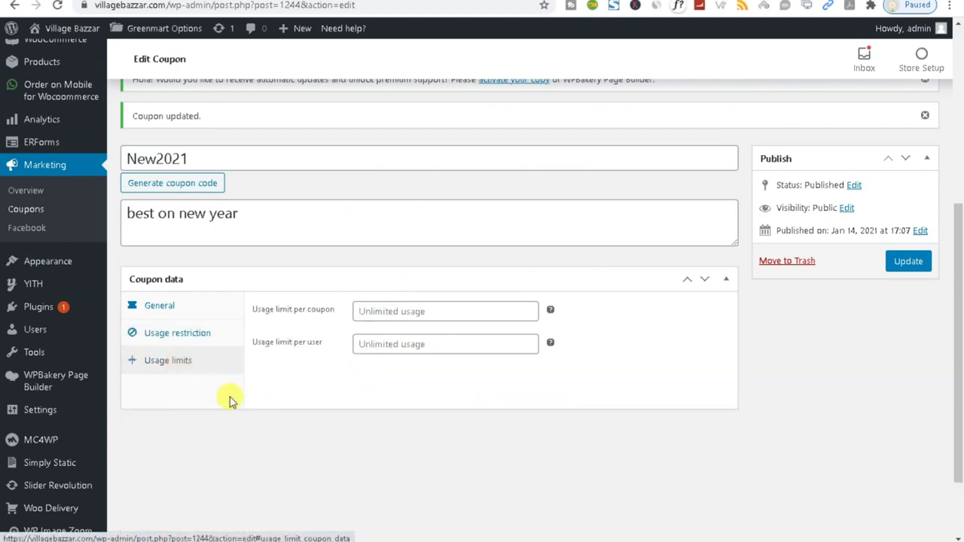
{"action": "left_click", "coordinate": [387, 312]}
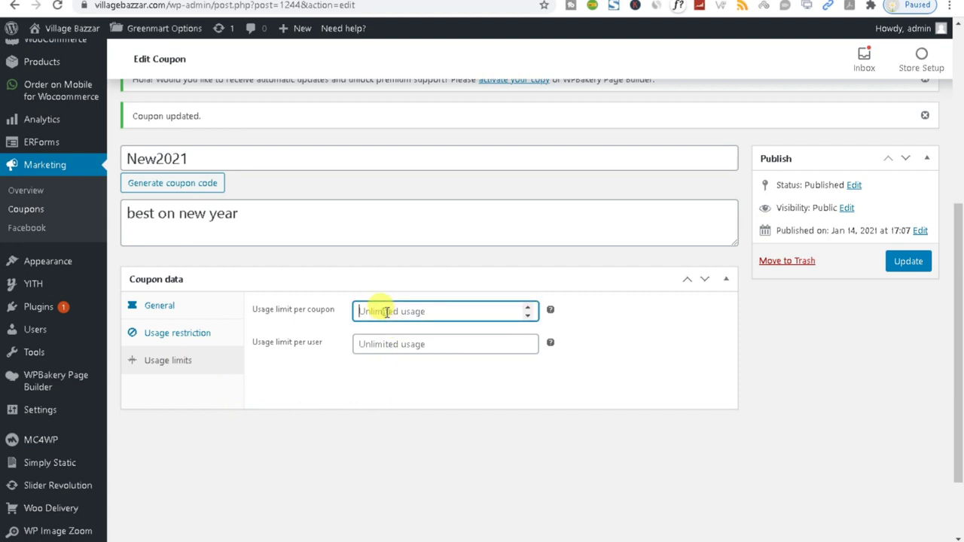
{"action": "left_click", "coordinate": [366, 343]}
{"action": "left_click", "coordinate": [368, 309]}
{"action": "left_click", "coordinate": [366, 343]}
{"action": "left_click", "coordinate": [372, 305]}
{"action": "left_click", "coordinate": [366, 343]}
{"action": "left_click", "coordinate": [363, 308]}
{"action": "left_click", "coordinate": [369, 340]}
{"action": "left_click", "coordinate": [370, 315]}
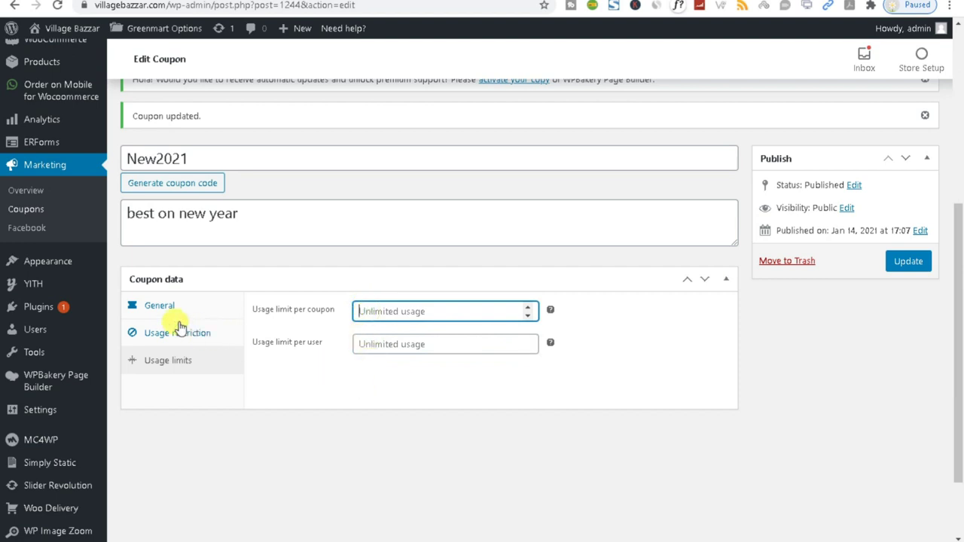
{"action": "left_click", "coordinate": [162, 306]}
{"action": "left_click", "coordinate": [165, 306]}
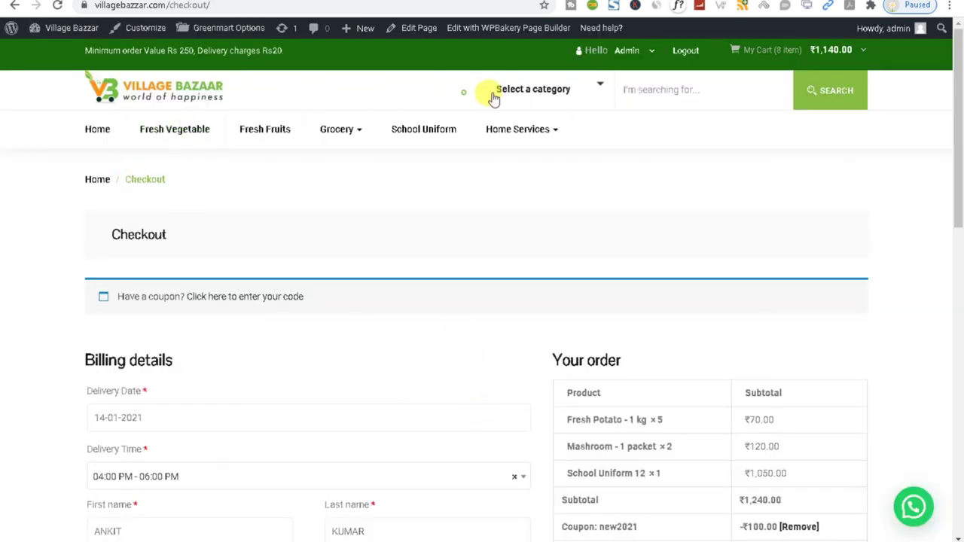
Step: Browse the product category list beside the search field on the storefront's checkout page
{"action": "left_click", "coordinate": [555, 90]}
{"action": "scroll", "coordinate": [558, 257], "scroll_direction": "down", "scroll_amount": 1}
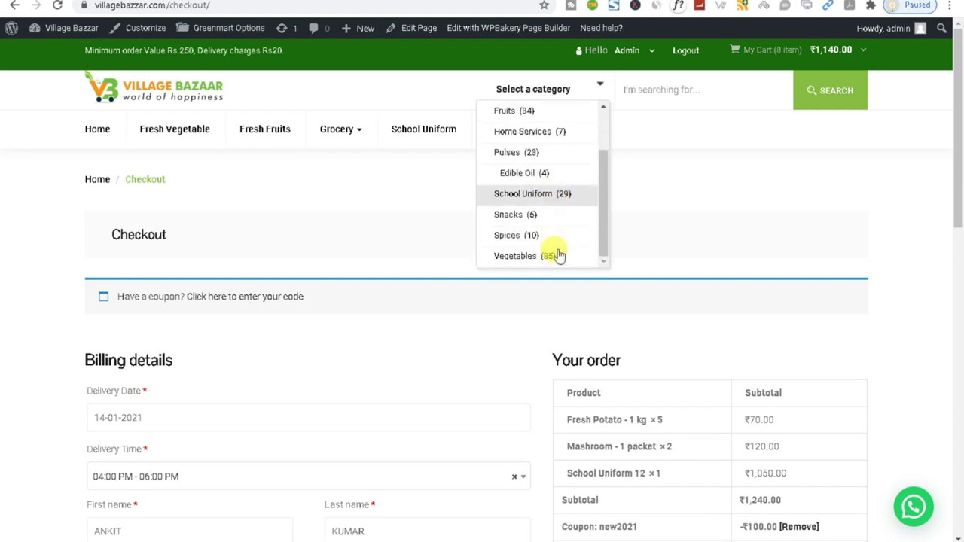
{"action": "scroll", "coordinate": [565, 251], "scroll_direction": "up", "scroll_amount": 1}
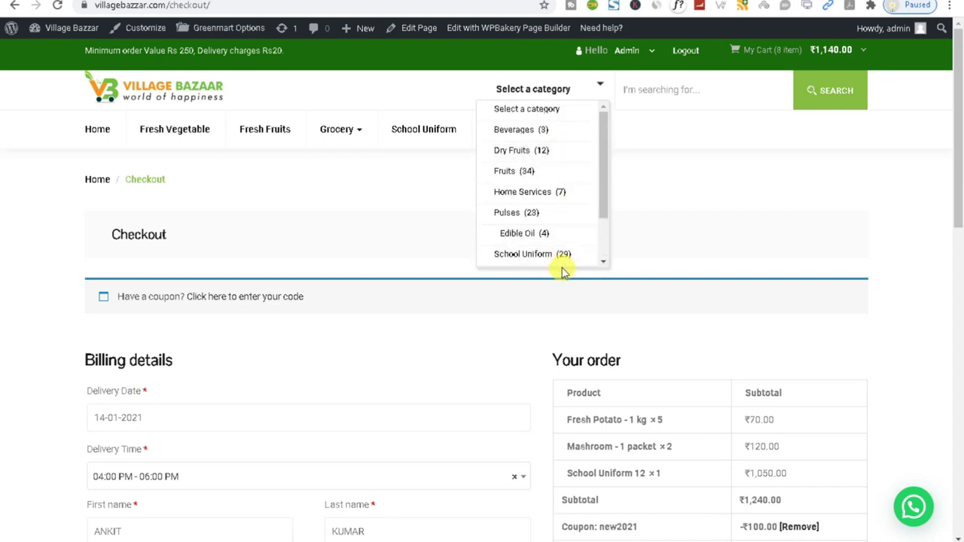
{"action": "scroll", "coordinate": [517, 216], "scroll_direction": "down", "scroll_amount": 3}
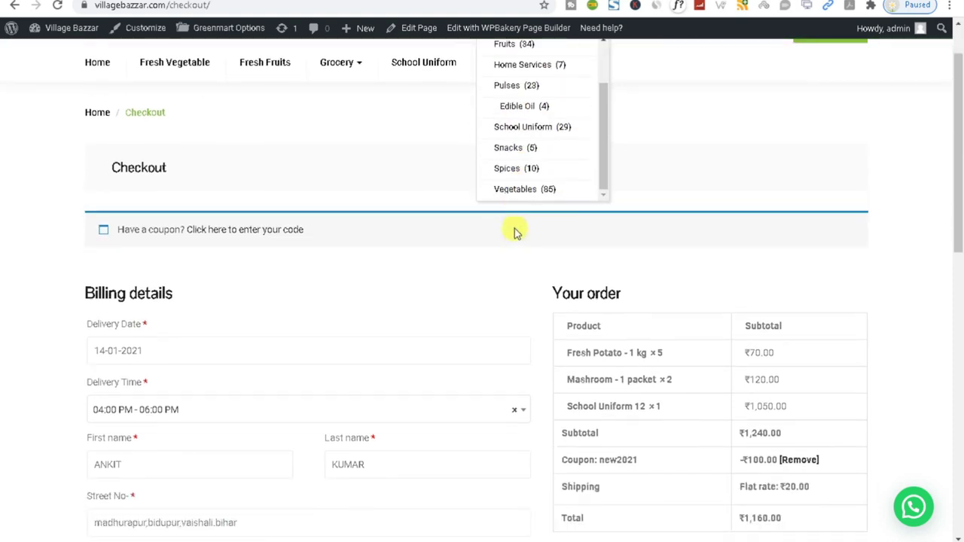
{"action": "scroll", "coordinate": [515, 241], "scroll_direction": "up", "scroll_amount": 1}
{"action": "scroll", "coordinate": [515, 211], "scroll_direction": "up", "scroll_amount": 1}
{"action": "scroll", "coordinate": [516, 230], "scroll_direction": "down", "scroll_amount": 1}
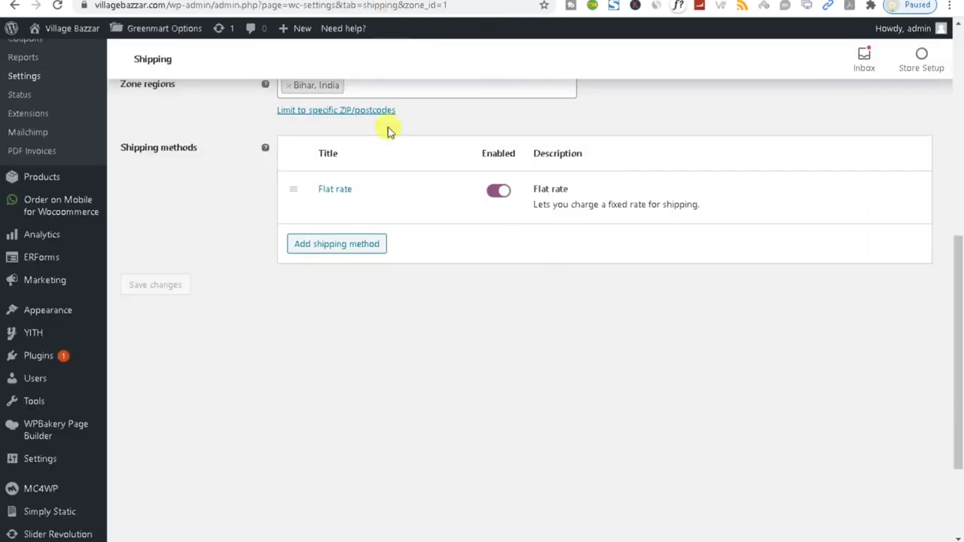
Step: From the WooCommerce shipping settings page, open the Appearance Widgets page in a new browser tab
{"action": "mouse_move", "coordinate": [17, 310]}
{"action": "right_click", "coordinate": [142, 353]}
{"action": "left_click", "coordinate": [173, 359]}
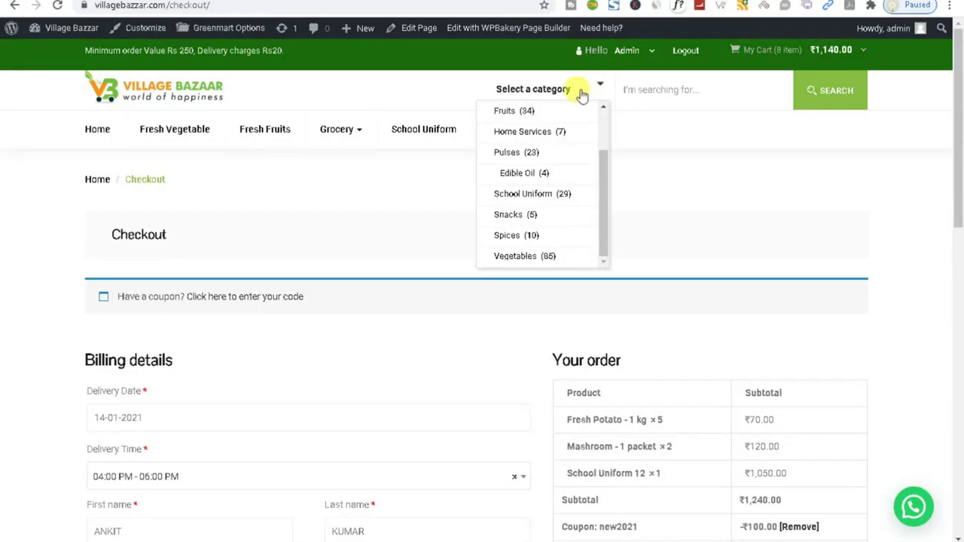
Step: Search the storefront's Fruits category for apple and look over the checkout order summary while the page loads
{"action": "scroll", "coordinate": [527, 219], "scroll_direction": "down", "scroll_amount": 2}
{"action": "scroll", "coordinate": [529, 218], "scroll_direction": "up", "scroll_amount": 2}
{"action": "left_click", "coordinate": [516, 112]}
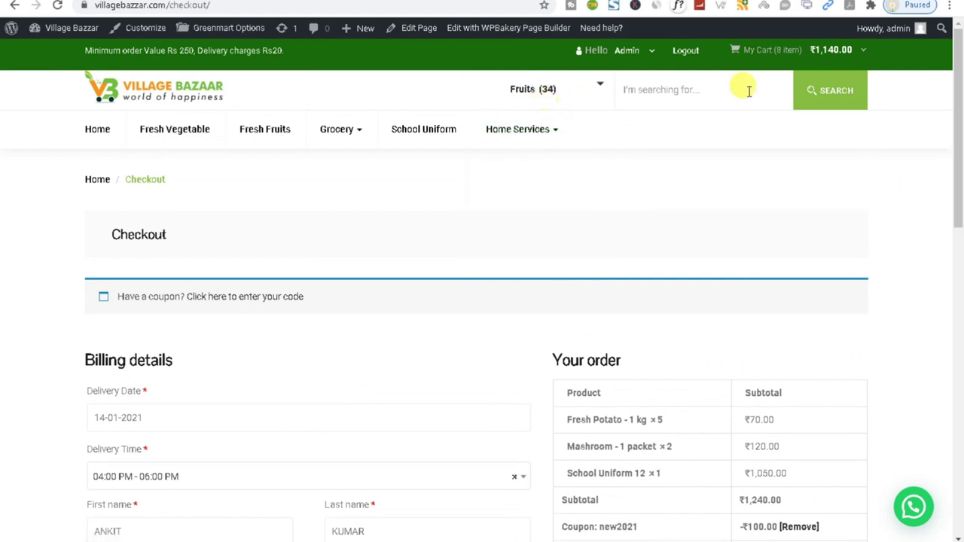
{"action": "left_click", "coordinate": [818, 100]}
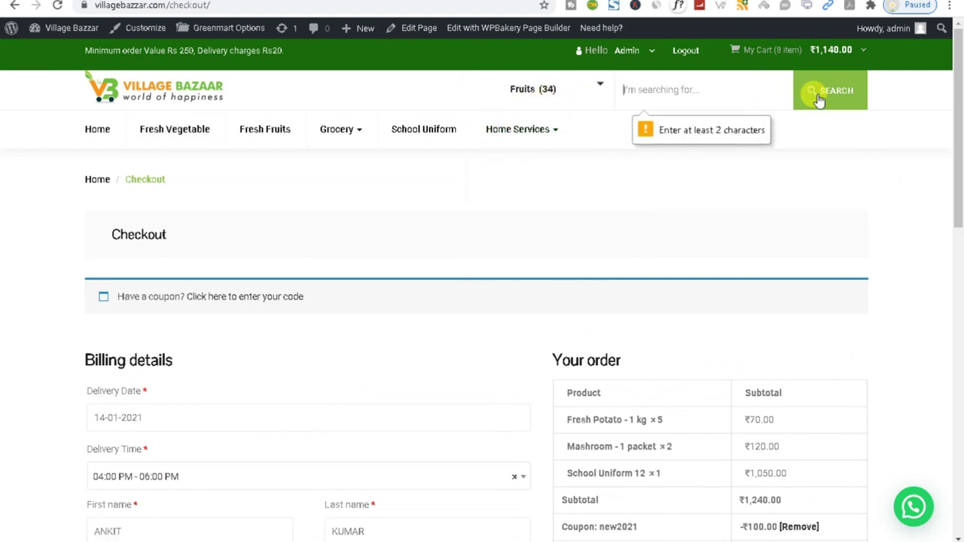
{"action": "left_click", "coordinate": [814, 95]}
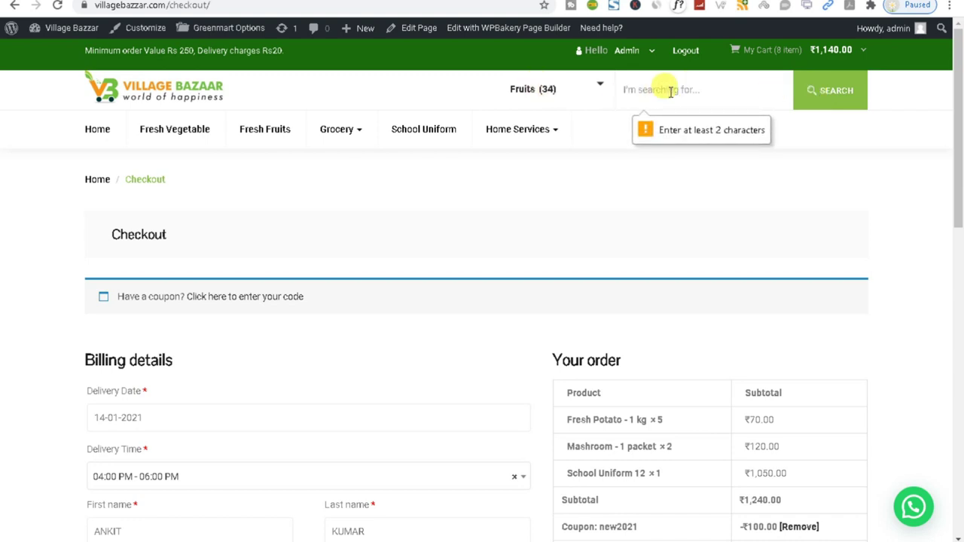
{"action": "type", "text": "apple"}
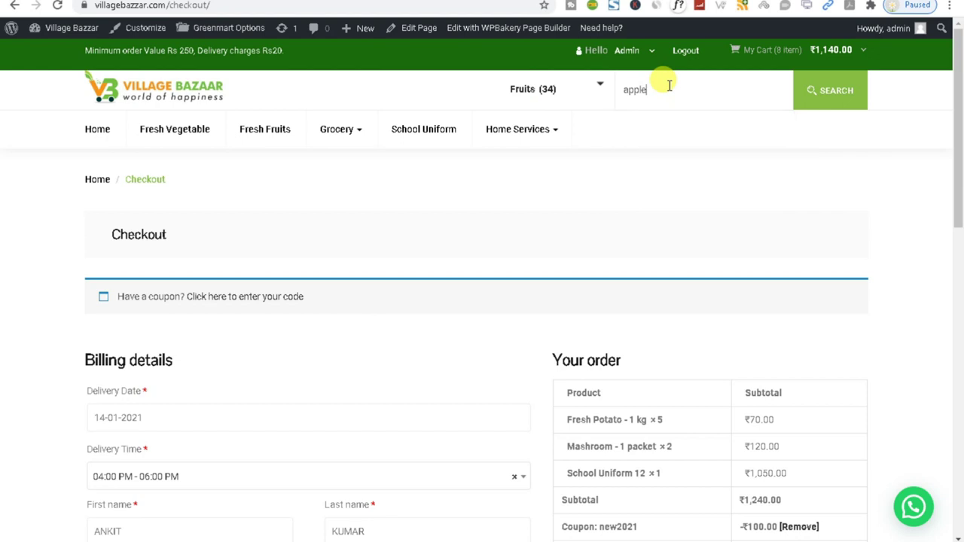
{"action": "key", "text": "Return"}
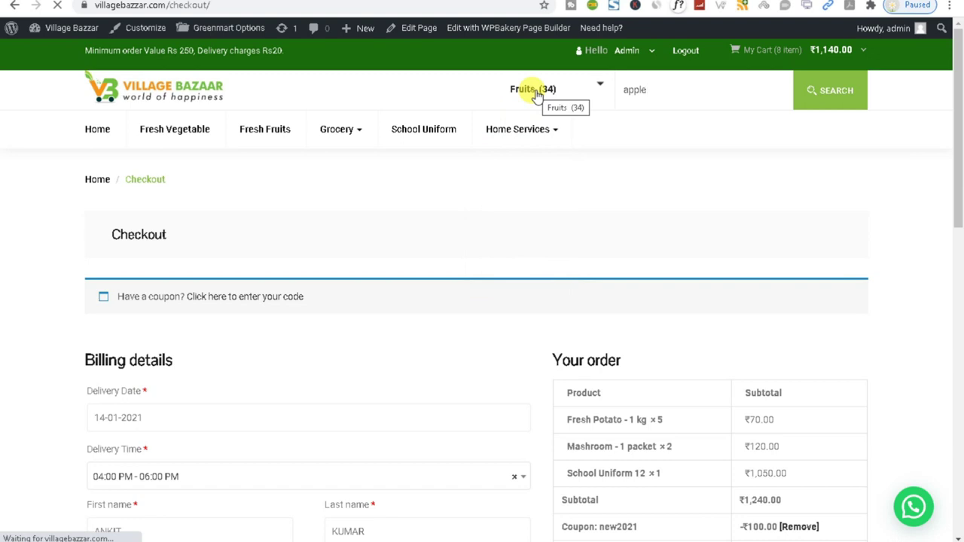
{"action": "scroll", "coordinate": [596, 194], "scroll_direction": "down", "scroll_amount": 5}
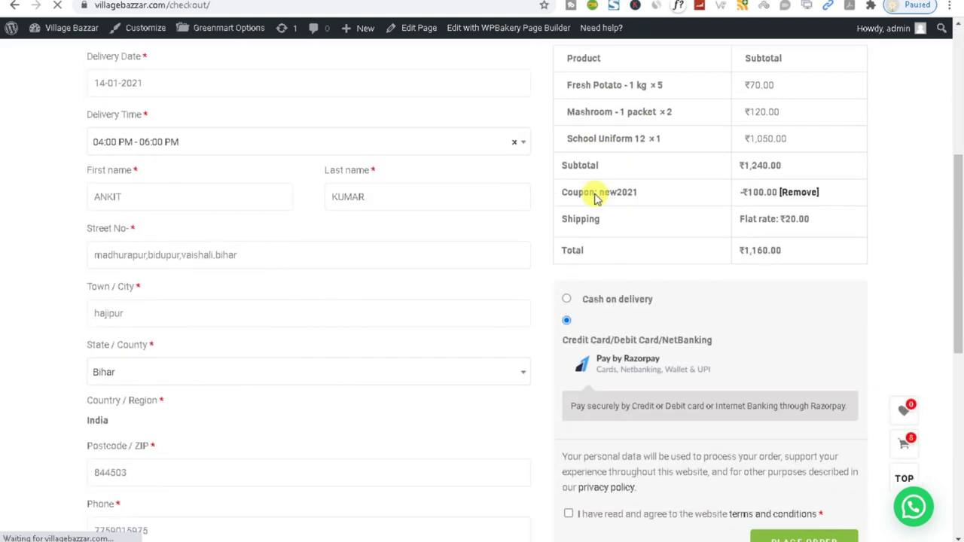
{"action": "scroll", "coordinate": [422, 324], "scroll_direction": "up", "scroll_amount": 3}
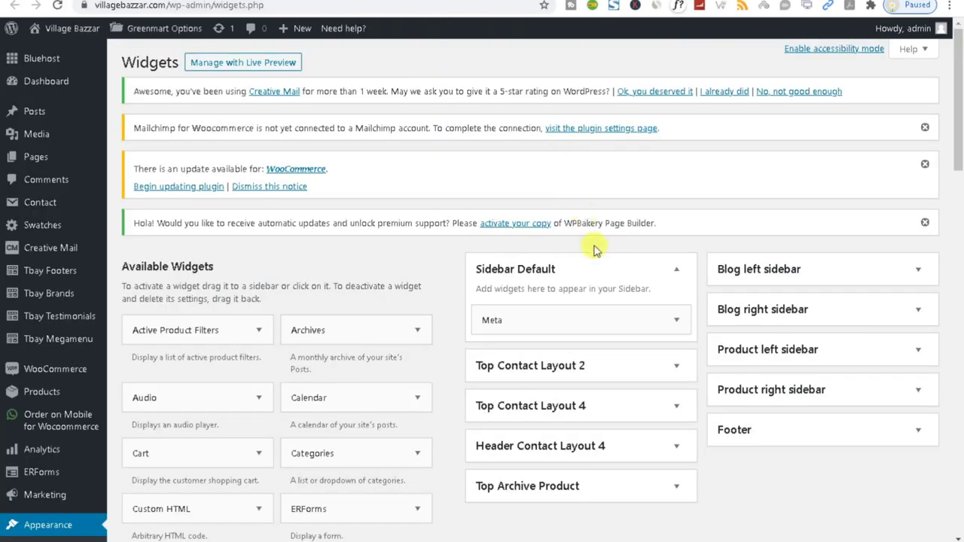
Step: Inspect the Top Contact Layout 2, Top Contact Layout 4 and Header Contact Layout 4 widget areas, including the Text widget
{"action": "scroll", "coordinate": [595, 287], "scroll_direction": "down", "scroll_amount": 2}
{"action": "left_click", "coordinate": [648, 240]}
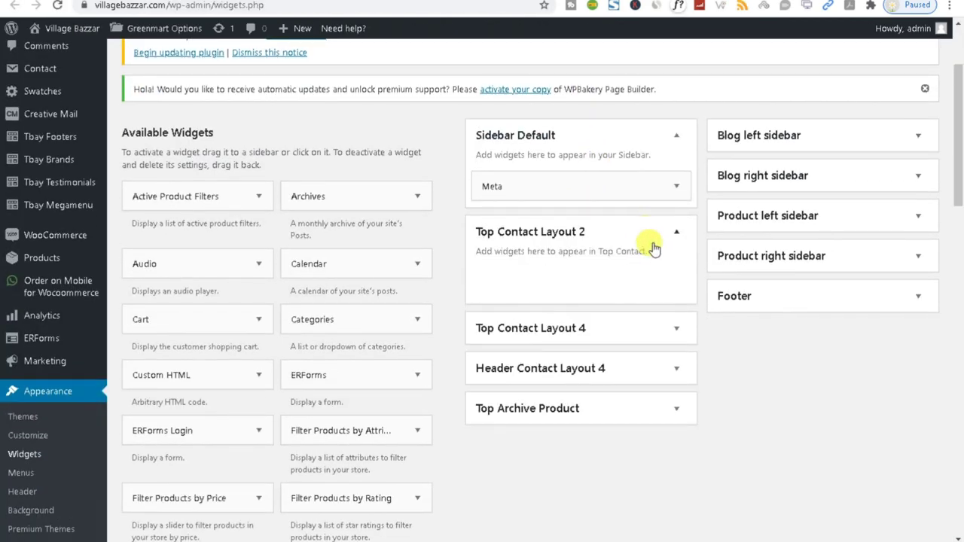
{"action": "left_click", "coordinate": [674, 332]}
{"action": "scroll", "coordinate": [670, 334], "scroll_direction": "down", "scroll_amount": 1}
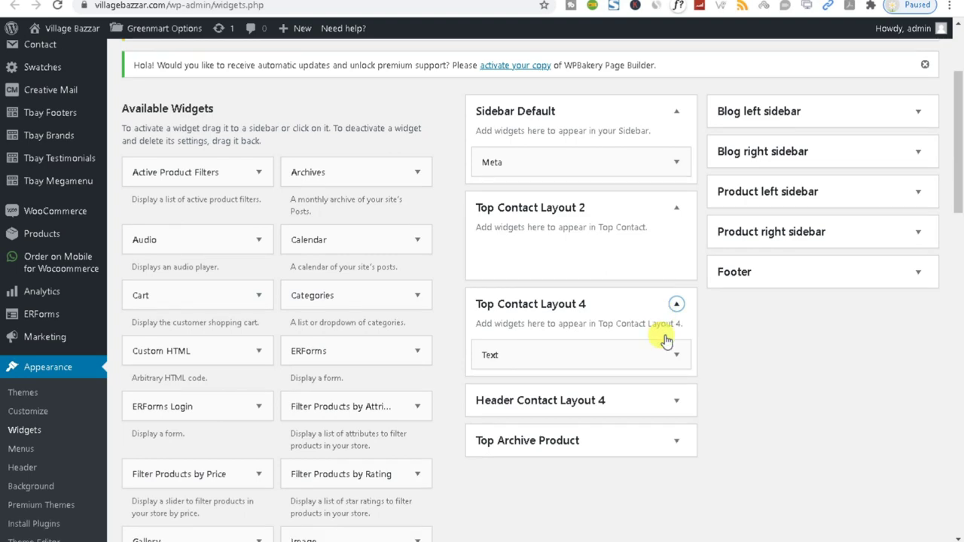
{"action": "left_click", "coordinate": [669, 356]}
{"action": "scroll", "coordinate": [668, 354], "scroll_direction": "down", "scroll_amount": 2}
{"action": "left_click", "coordinate": [669, 327]}
{"action": "left_click", "coordinate": [670, 321]}
{"action": "scroll", "coordinate": [667, 323], "scroll_direction": "up", "scroll_amount": 3}
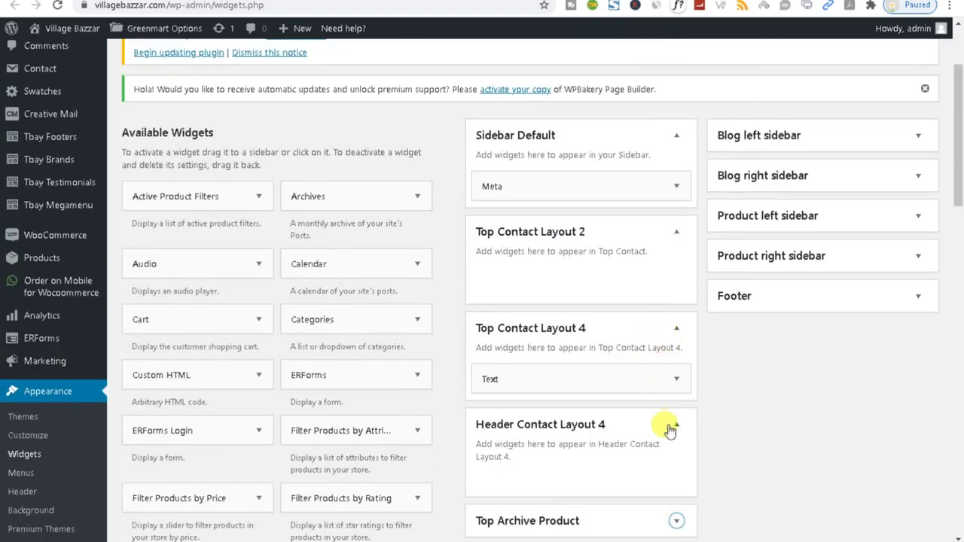
{"action": "left_click", "coordinate": [670, 429]}
{"action": "left_click", "coordinate": [674, 380]}
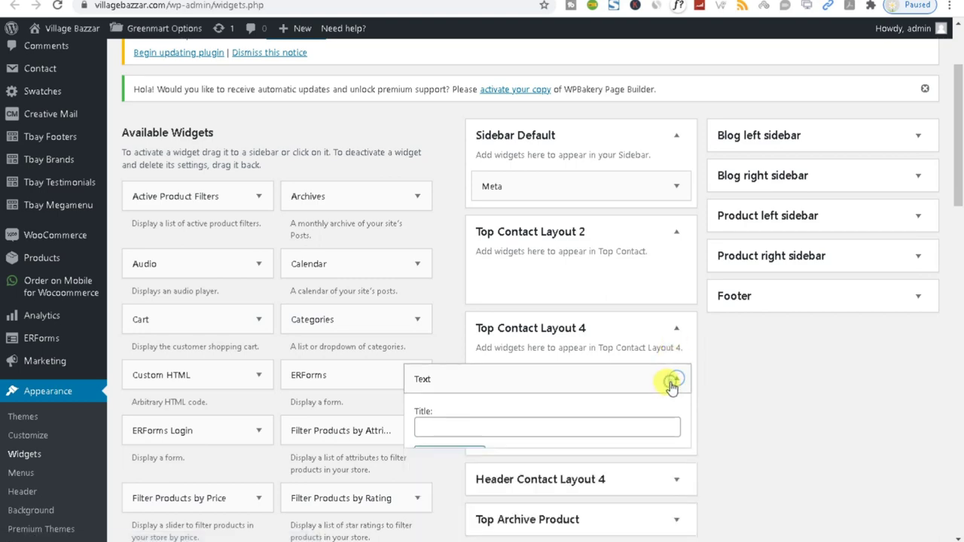
{"action": "left_click", "coordinate": [672, 381]}
{"action": "left_click", "coordinate": [675, 330]}
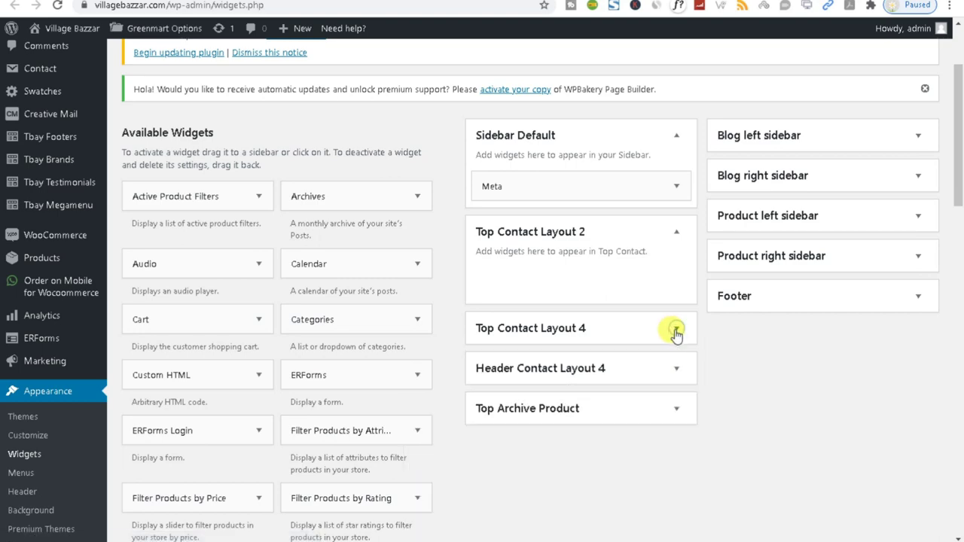
Step: Open the Greenmart theme options at the General section
{"action": "scroll", "coordinate": [138, 392], "scroll_direction": "down", "scroll_amount": 7}
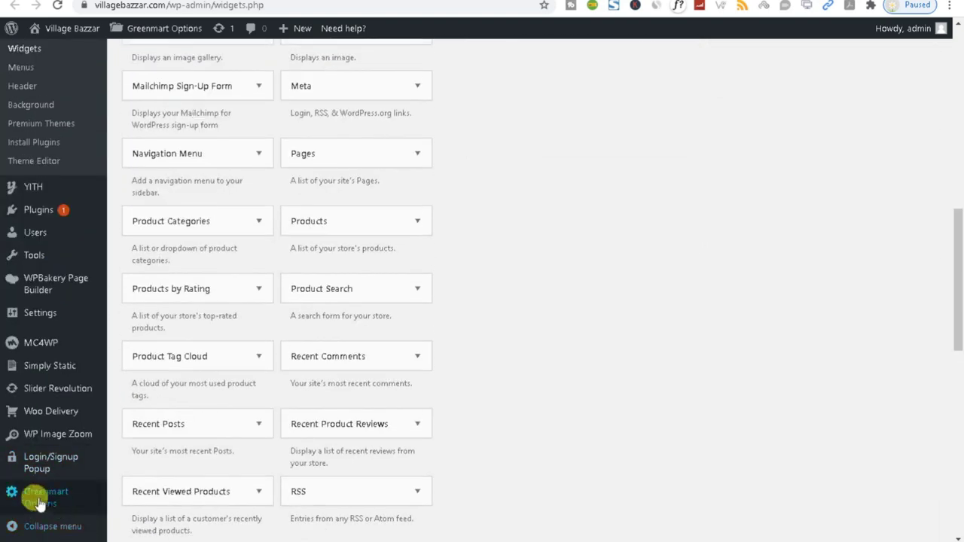
{"action": "right_click", "coordinate": [42, 498]}
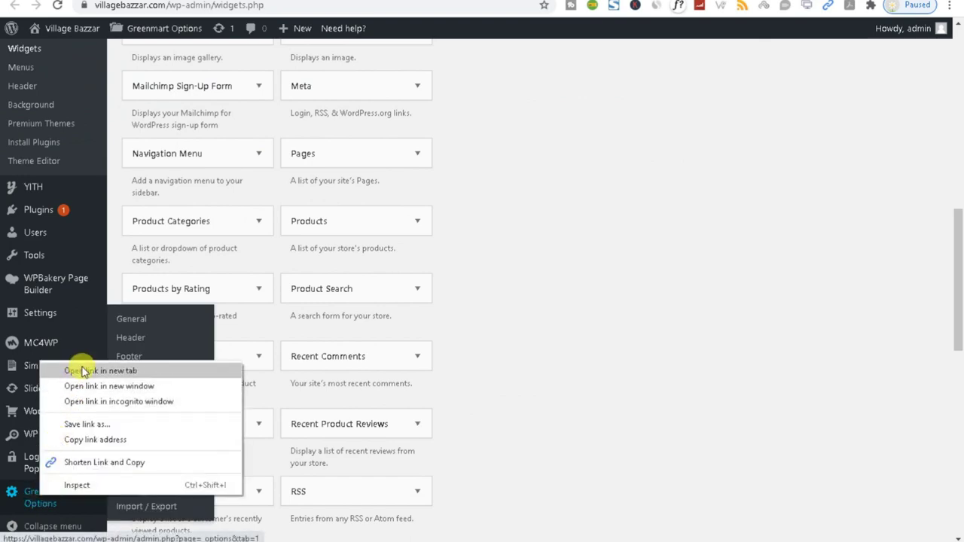
{"action": "key", "text": "Escape"}
{"action": "left_click", "coordinate": [34, 499]}
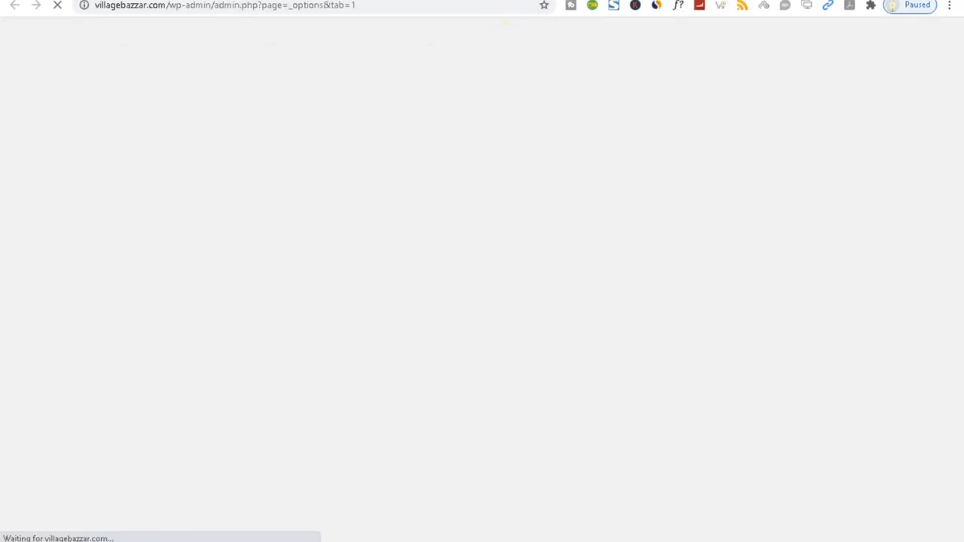
{"action": "key", "text": "alt+Left"}
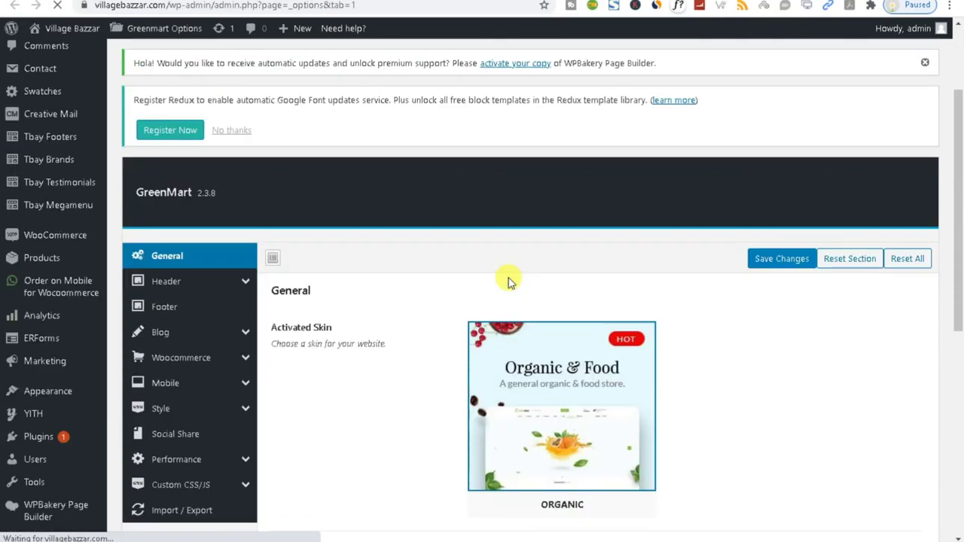
Step: Open the Header section's Search Form options and review the search form, content type, categories and autocomplete settings
{"action": "left_click", "coordinate": [168, 278]}
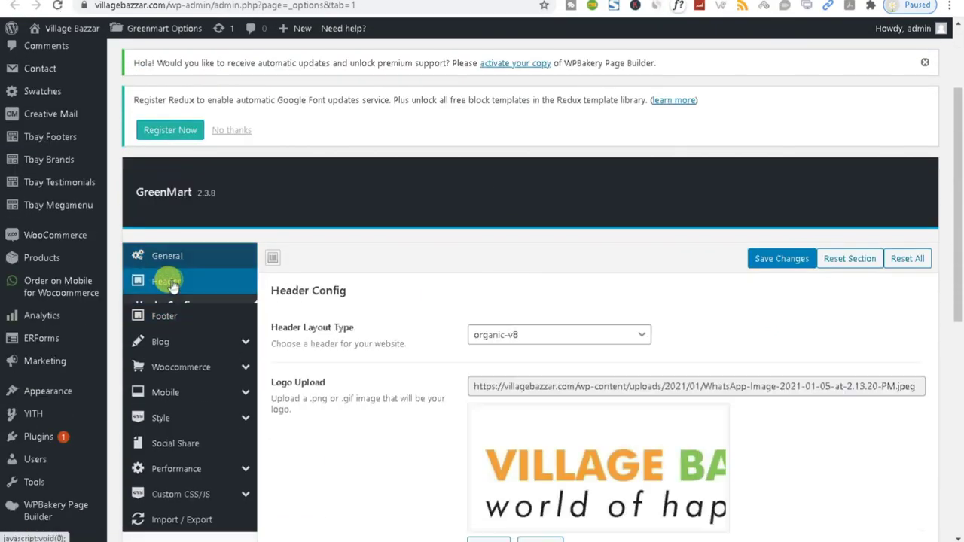
{"action": "left_click", "coordinate": [151, 326]}
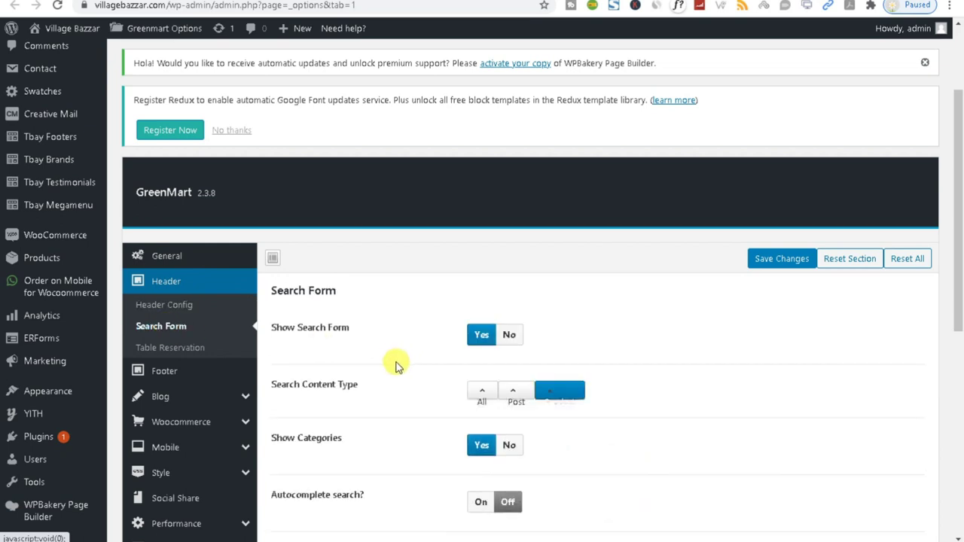
{"action": "scroll", "coordinate": [394, 365], "scroll_direction": "down", "scroll_amount": 2}
{"action": "left_click_drag", "start_coordinate": [264, 253], "coordinate": [360, 262]}
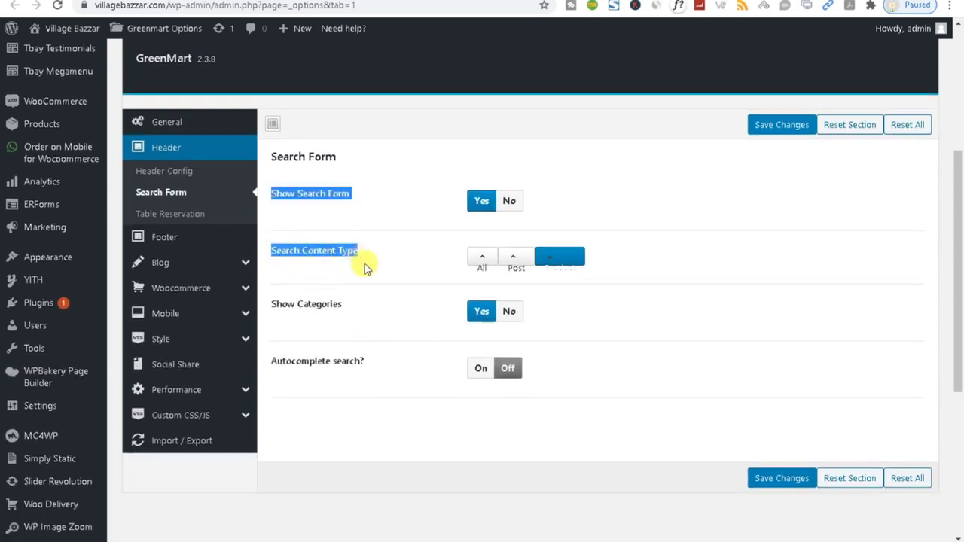
{"action": "left_click_drag", "start_coordinate": [591, 268], "coordinate": [441, 264]}
{"action": "left_click_drag", "start_coordinate": [271, 304], "coordinate": [393, 316]}
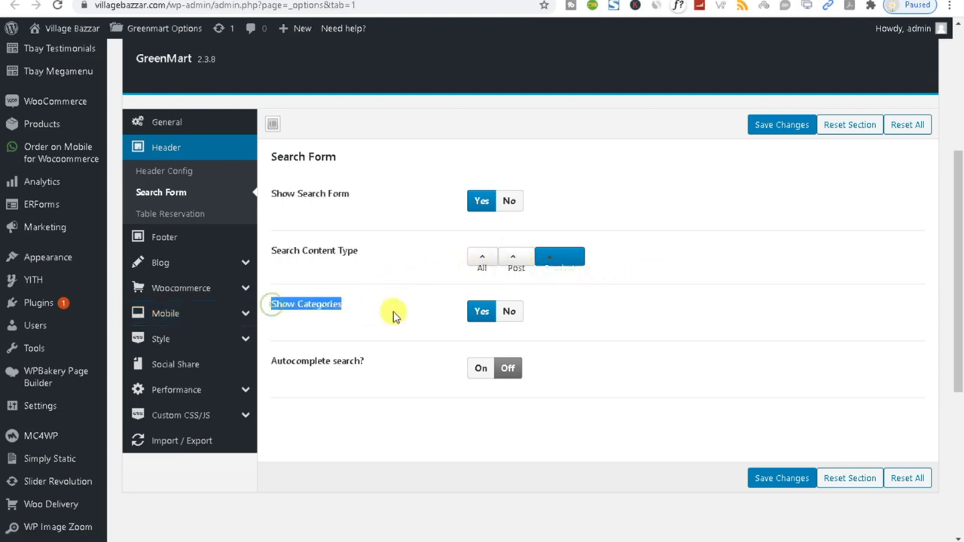
{"action": "left_click", "coordinate": [350, 372]}
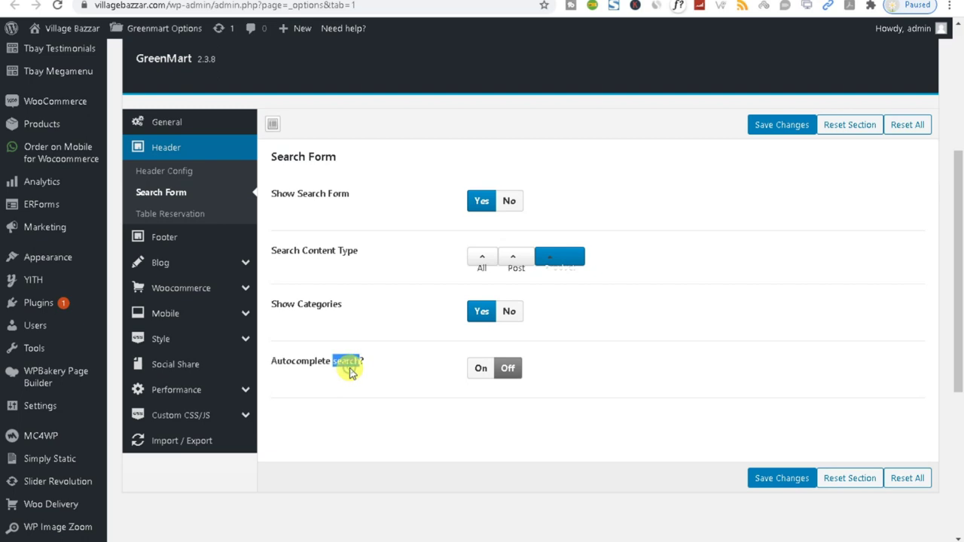
{"action": "double_click", "coordinate": [336, 305]}
Step: Try setting Show Categories to No in the Search Form options, and restore it to Yes
{"action": "left_click", "coordinate": [515, 318]}
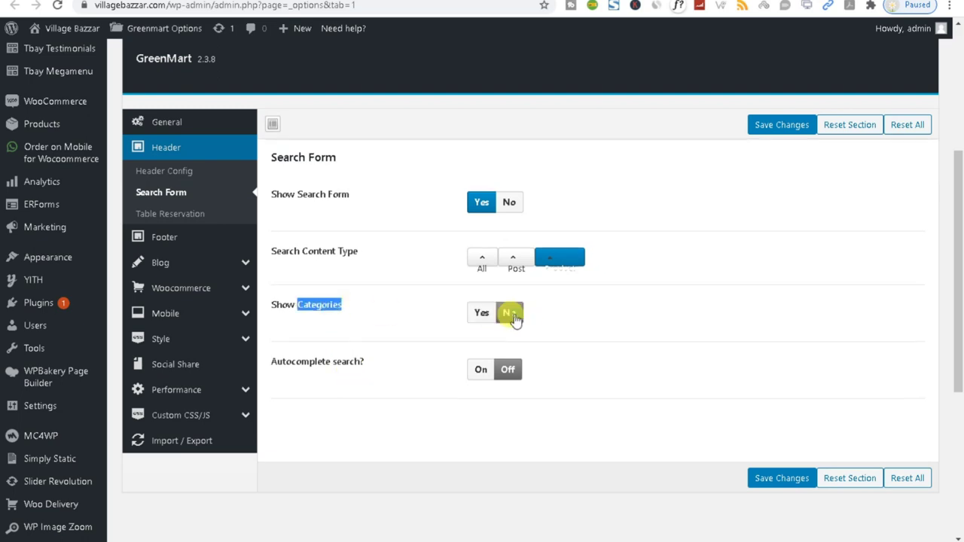
{"action": "left_click", "coordinate": [485, 339]}
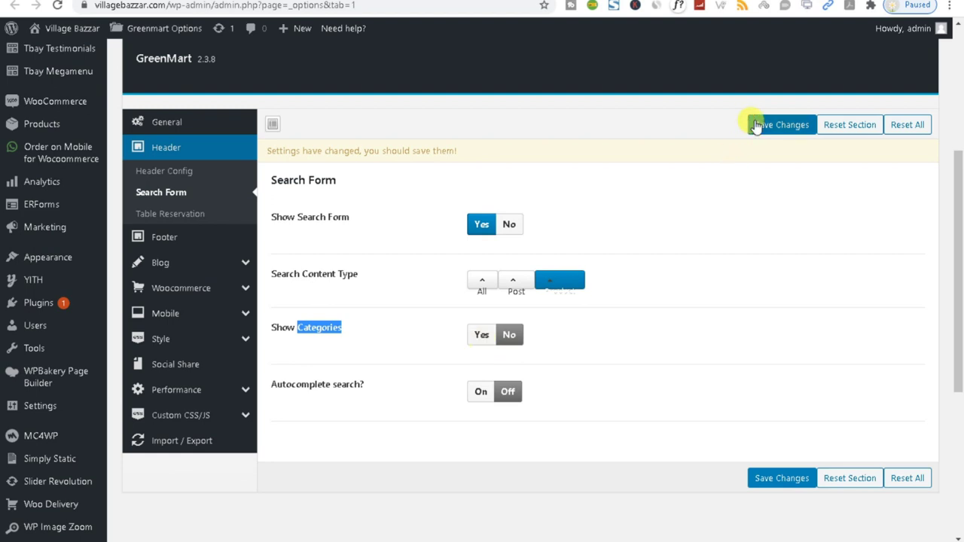
{"action": "left_click", "coordinate": [479, 337]}
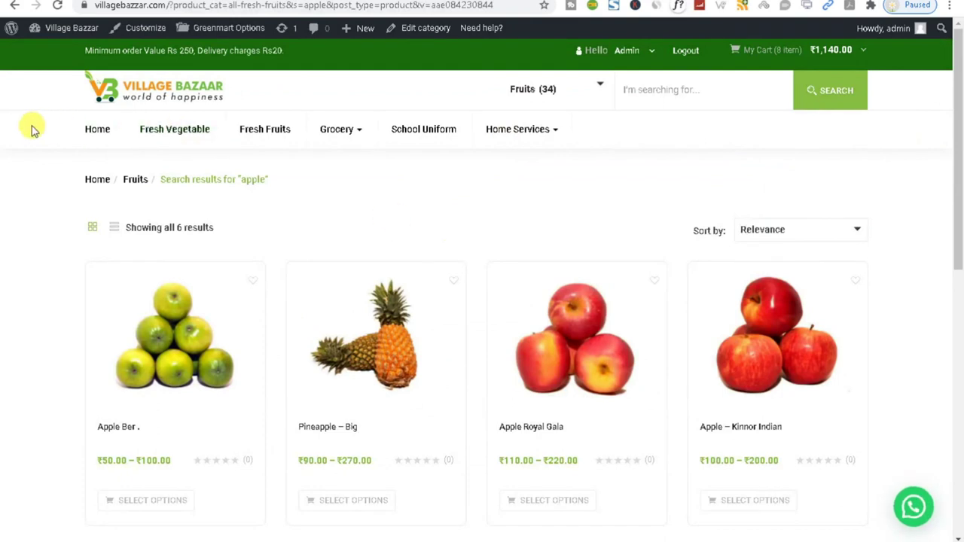
Step: Switch to the storefront and inspect its main navigation menu, including the Home Services submenu
{"action": "left_click_drag", "start_coordinate": [32, 129], "coordinate": [590, 138]}
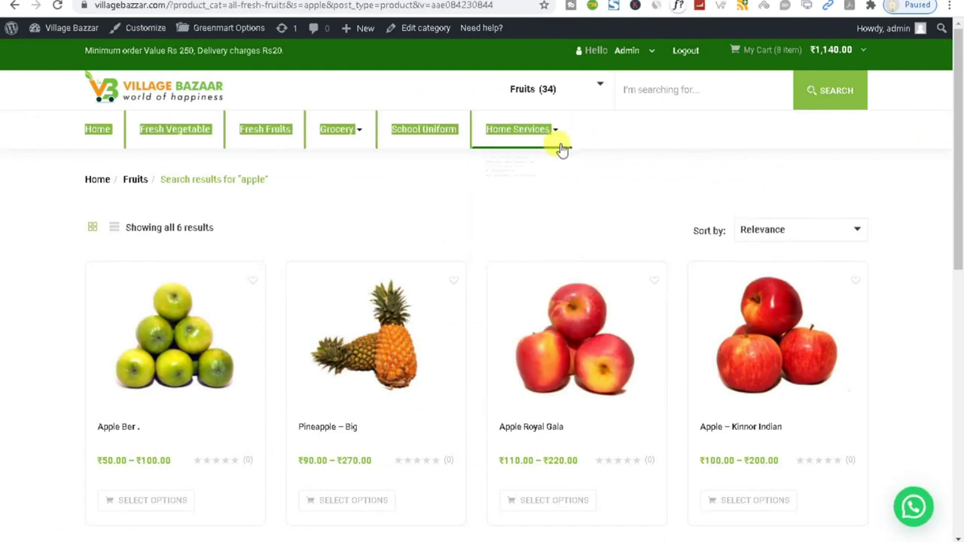
{"action": "mouse_move", "coordinate": [561, 148]}
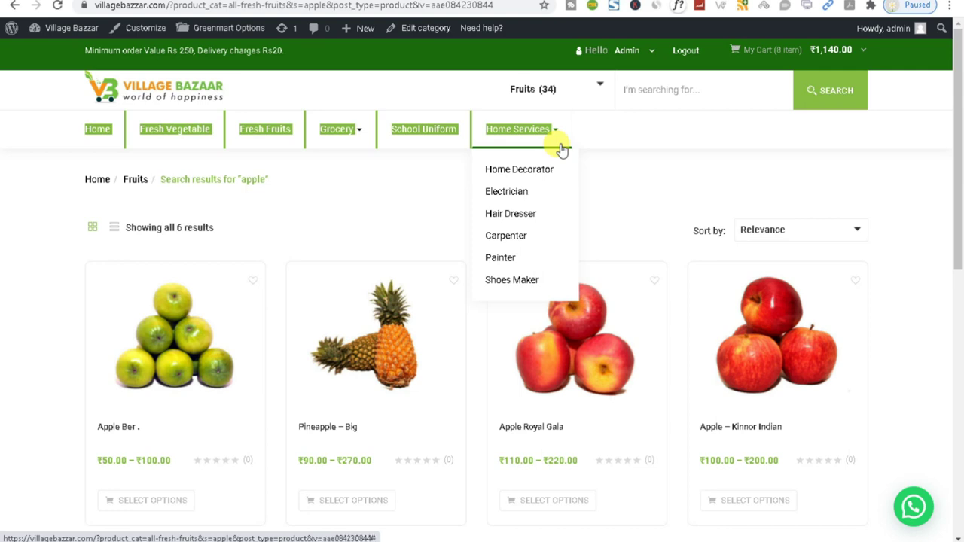
{"action": "left_click", "coordinate": [607, 132]}
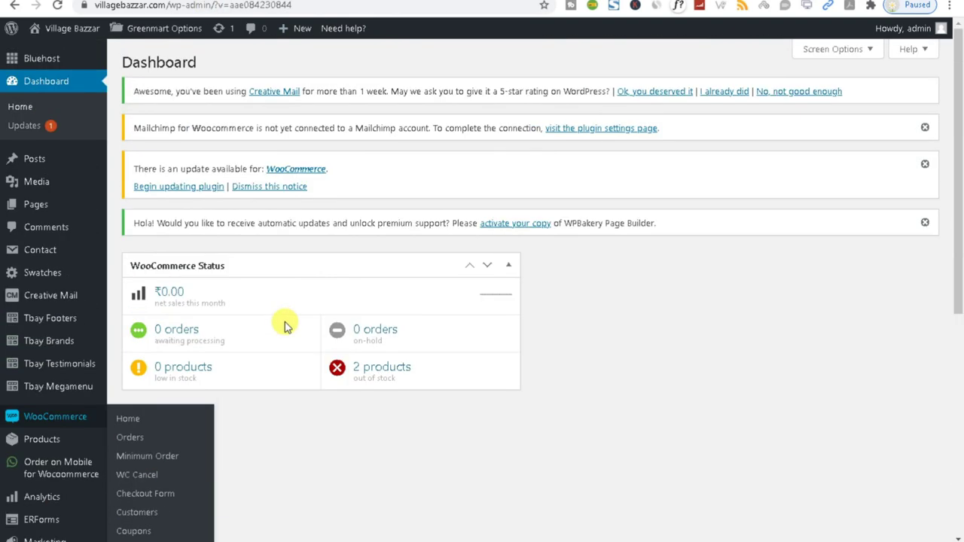
Step: From the admin dashboard, open the list of all products in a new browser tab
{"action": "scroll", "coordinate": [155, 444], "scroll_direction": "down", "scroll_amount": 2}
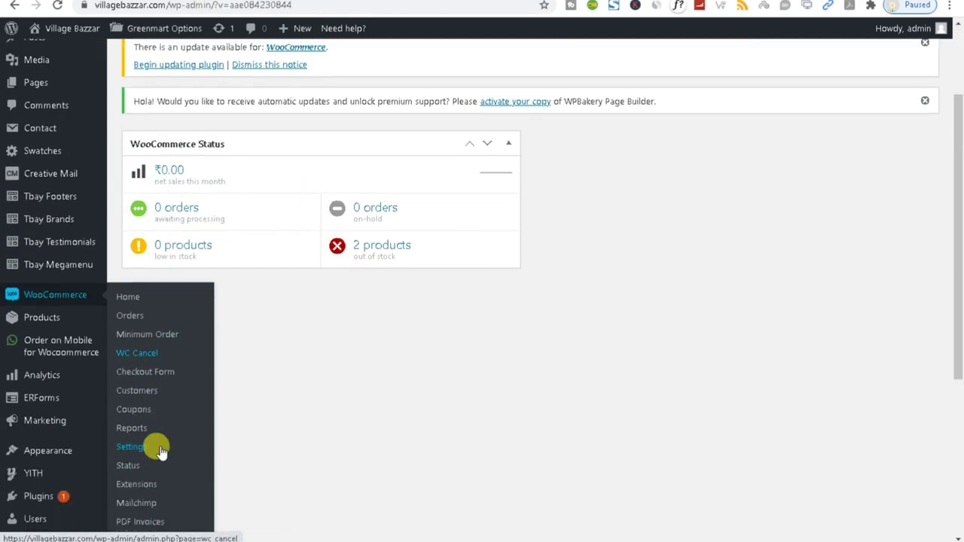
{"action": "mouse_move", "coordinate": [18, 308]}
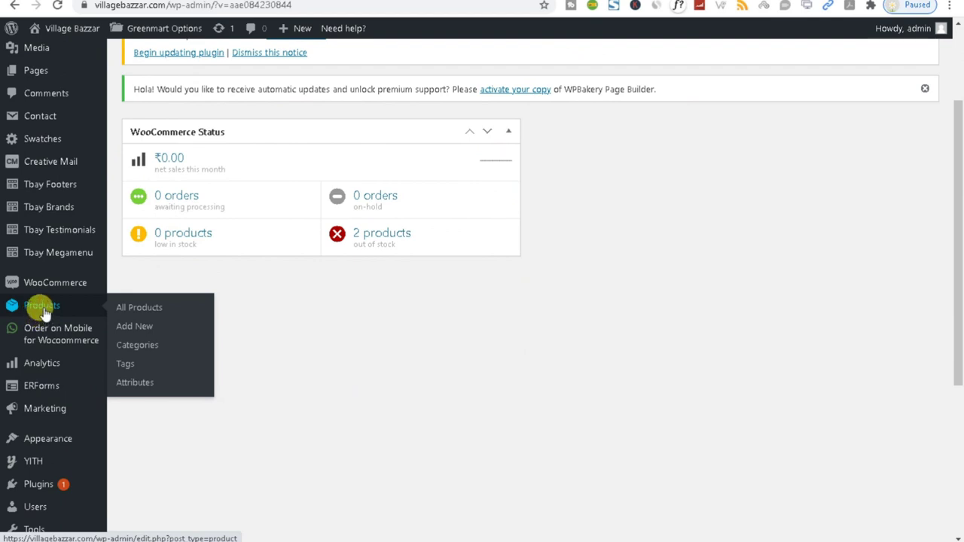
{"action": "right_click", "coordinate": [44, 311]}
{"action": "key", "text": "Escape"}
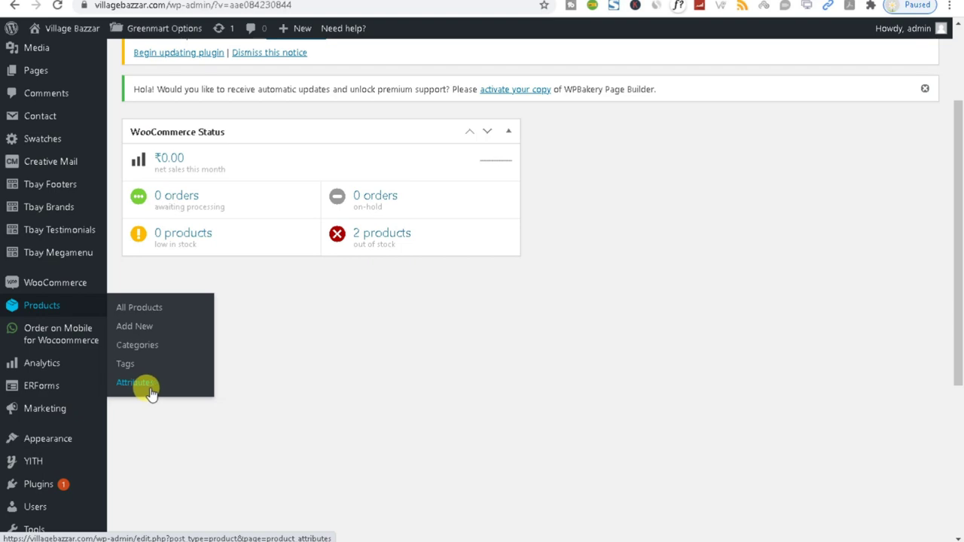
{"action": "left_click", "coordinate": [139, 307]}
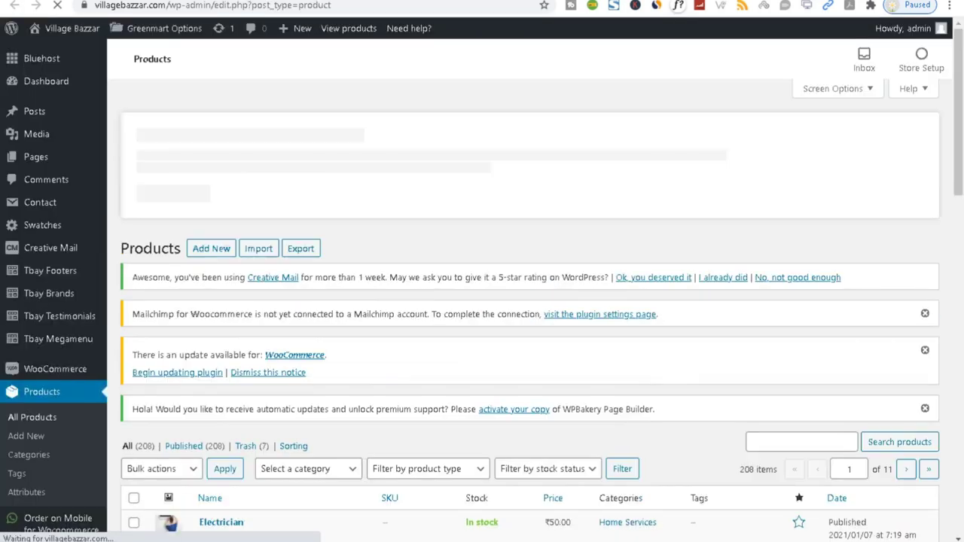
Step: Look through the first page of the product list, checking names, stock, prices, categories and tags
{"action": "scroll", "coordinate": [420, 349], "scroll_direction": "down", "scroll_amount": 3}
{"action": "scroll", "coordinate": [312, 361], "scroll_direction": "down", "scroll_amount": 5}
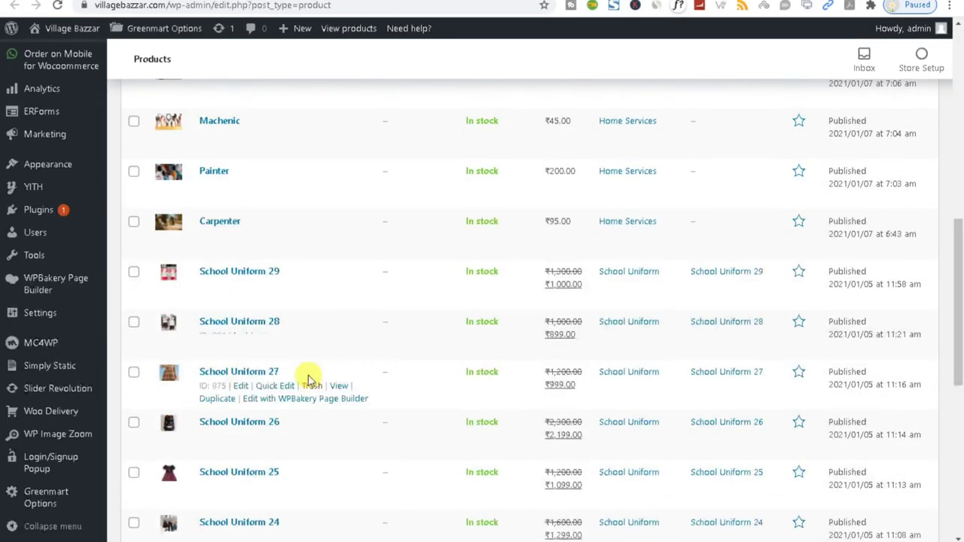
{"action": "scroll", "coordinate": [312, 388], "scroll_direction": "up", "scroll_amount": 5}
{"action": "scroll", "coordinate": [311, 397], "scroll_direction": "up", "scroll_amount": 4}
{"action": "scroll", "coordinate": [308, 369], "scroll_direction": "down", "scroll_amount": 5}
{"action": "scroll", "coordinate": [308, 370], "scroll_direction": "up", "scroll_amount": 4}
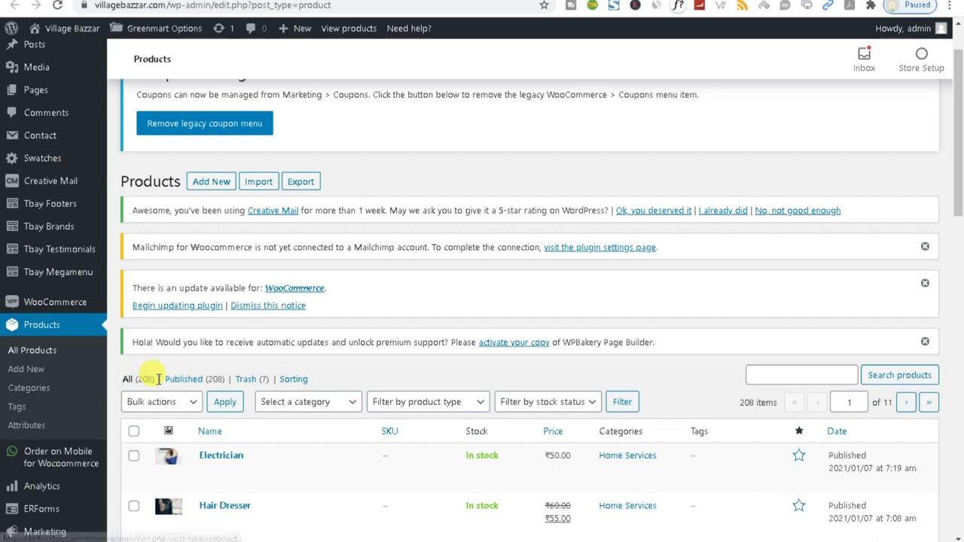
{"action": "scroll", "coordinate": [487, 446], "scroll_direction": "down", "scroll_amount": 10}
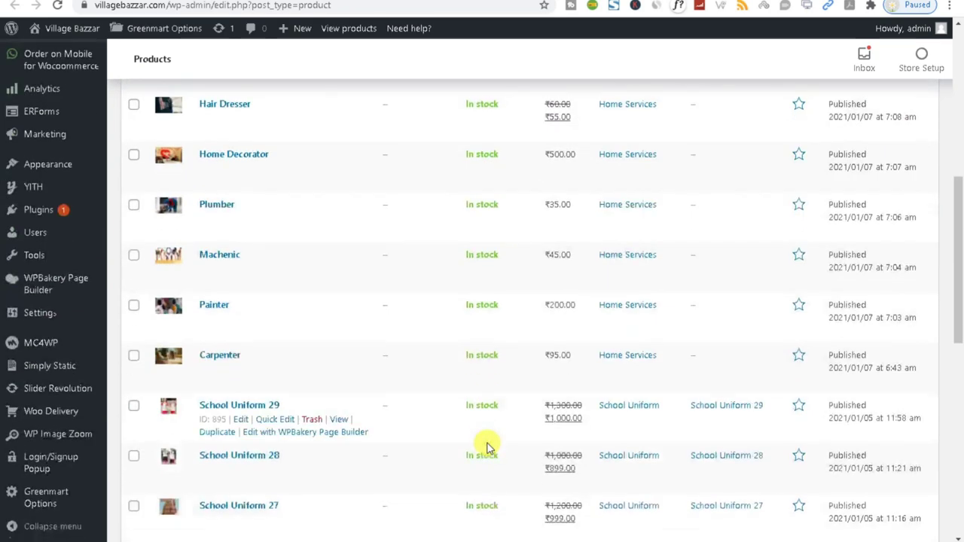
{"action": "scroll", "coordinate": [486, 447], "scroll_direction": "down", "scroll_amount": 3}
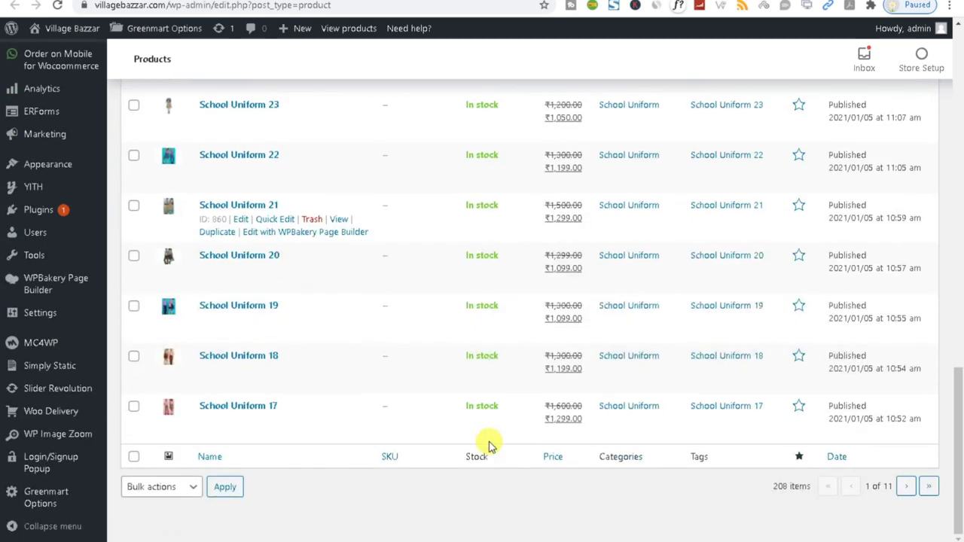
{"action": "scroll", "coordinate": [488, 445], "scroll_direction": "up", "scroll_amount": 3}
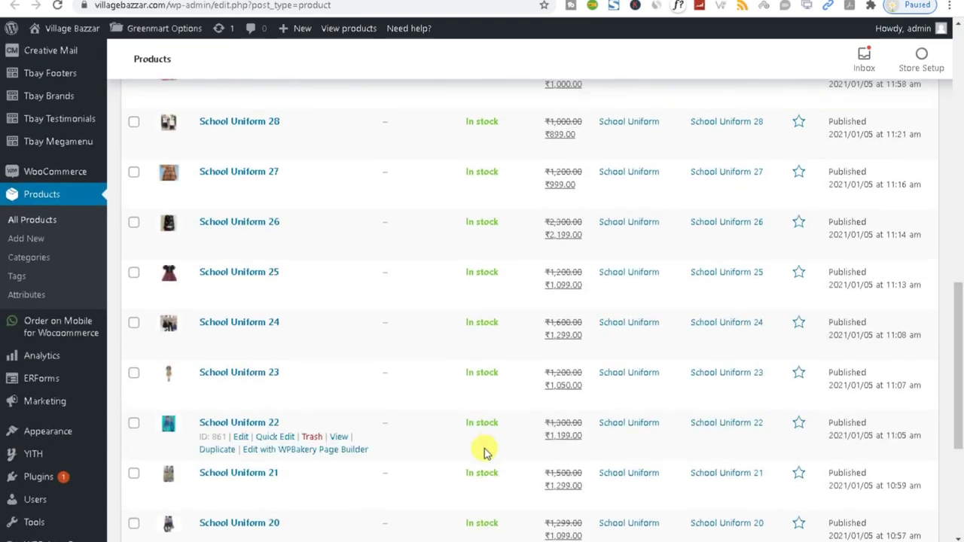
Step: Check the services offered in the storefront's Home Services submenu and return to the product list
{"action": "key", "text": "ctrl+Tab"}
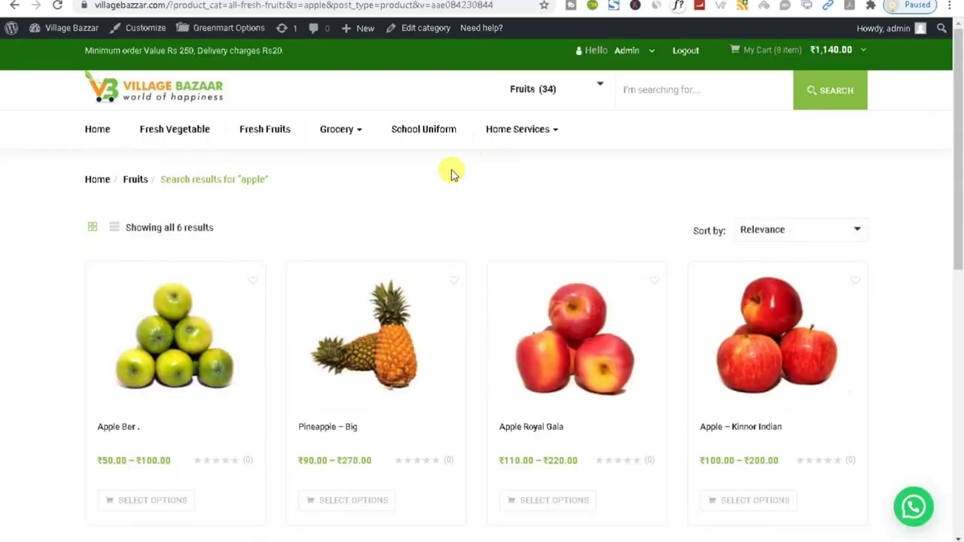
{"action": "mouse_move", "coordinate": [512, 129]}
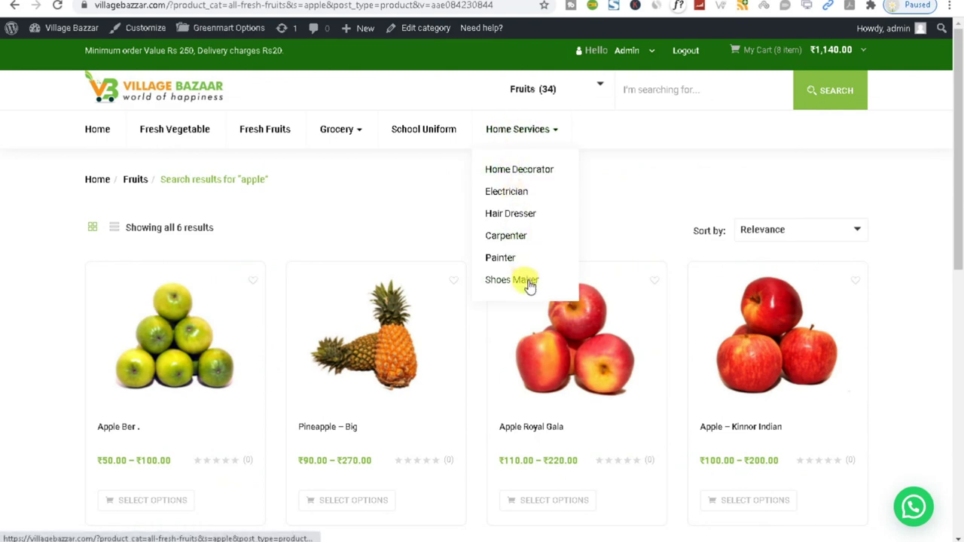
{"action": "key", "text": "ctrl+shift+Tab"}
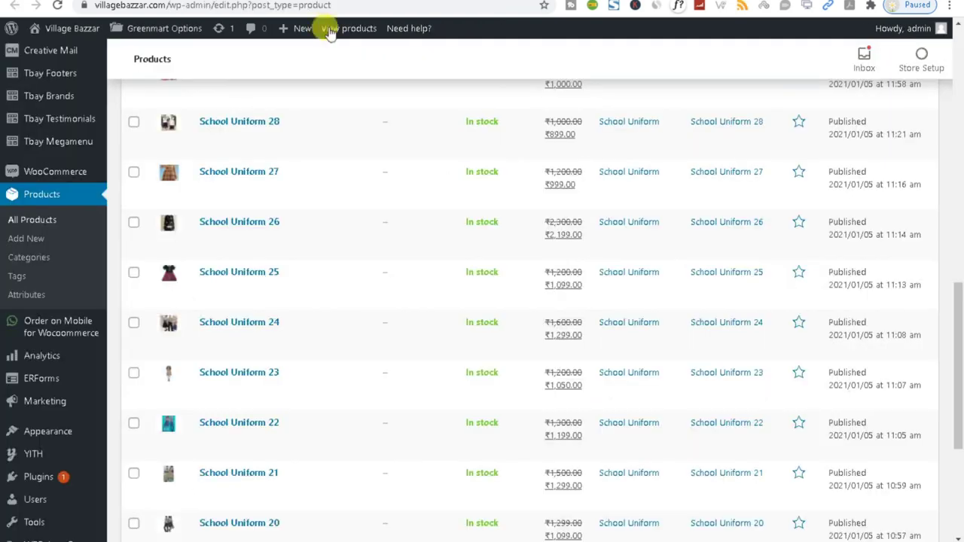
Step: Open the form for adding a new product in a new browser tab
{"action": "scroll", "coordinate": [269, 209], "scroll_direction": "up", "scroll_amount": 15}
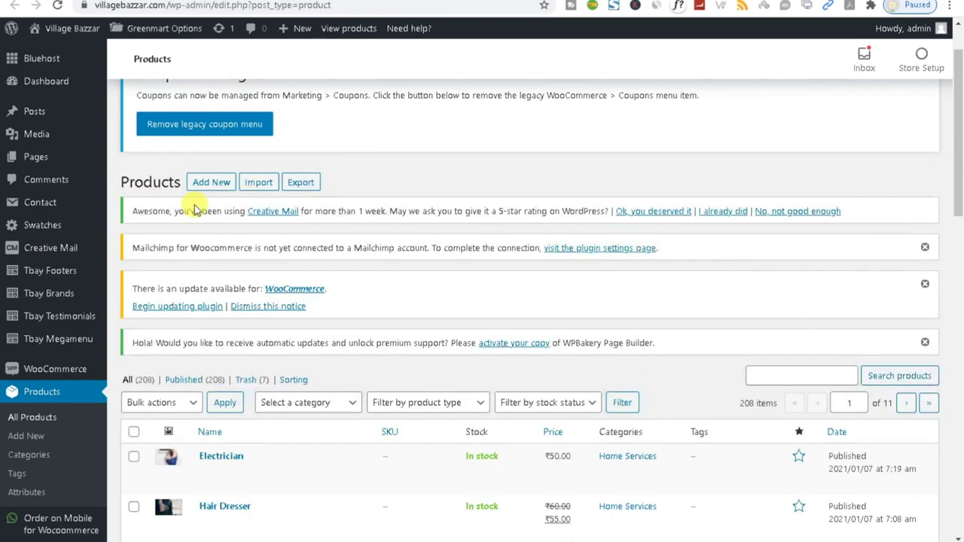
{"action": "right_click", "coordinate": [196, 182]}
{"action": "key", "text": "Escape"}
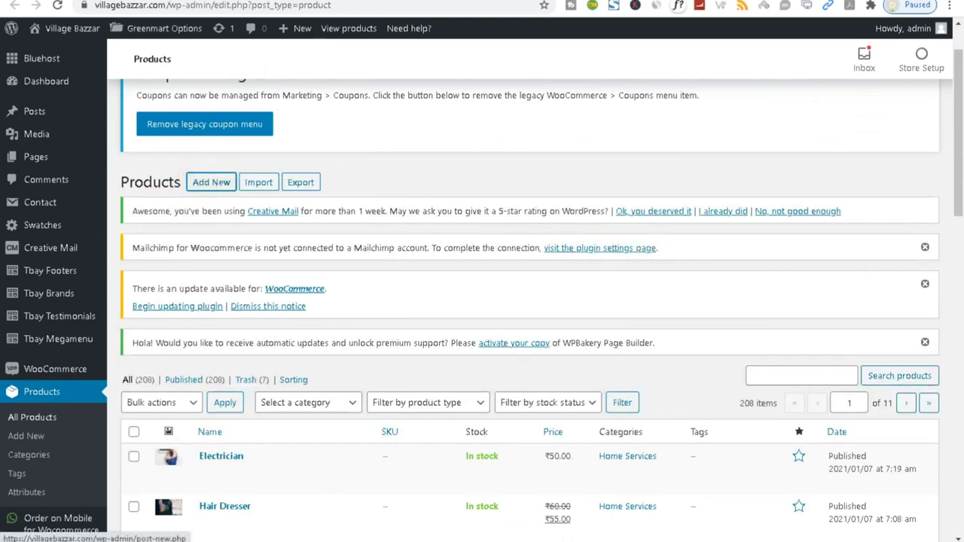
{"action": "left_click", "coordinate": [209, 183]}
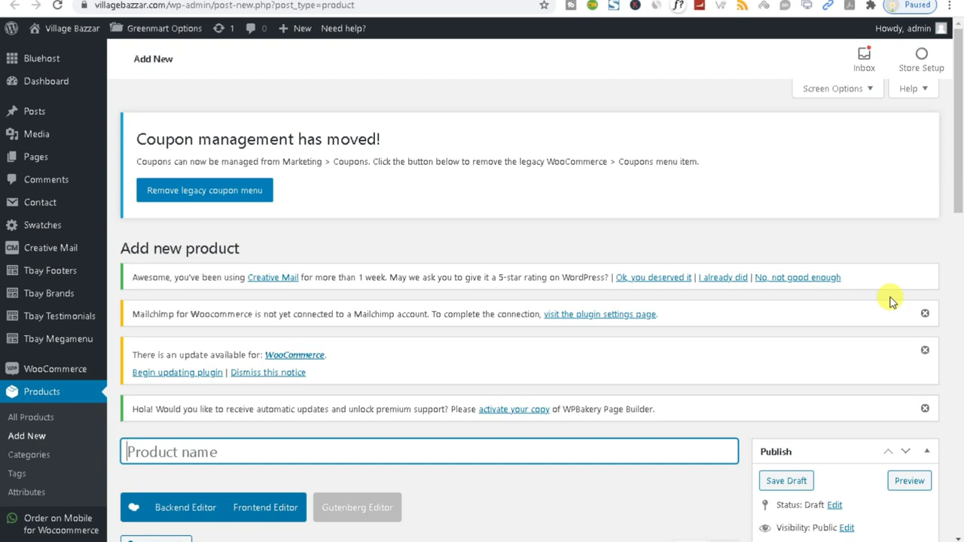
Step: Look over the new product form's name, description, category and short description areas
{"action": "scroll", "coordinate": [890, 301], "scroll_direction": "down", "scroll_amount": 3}
{"action": "left_click", "coordinate": [336, 410]}
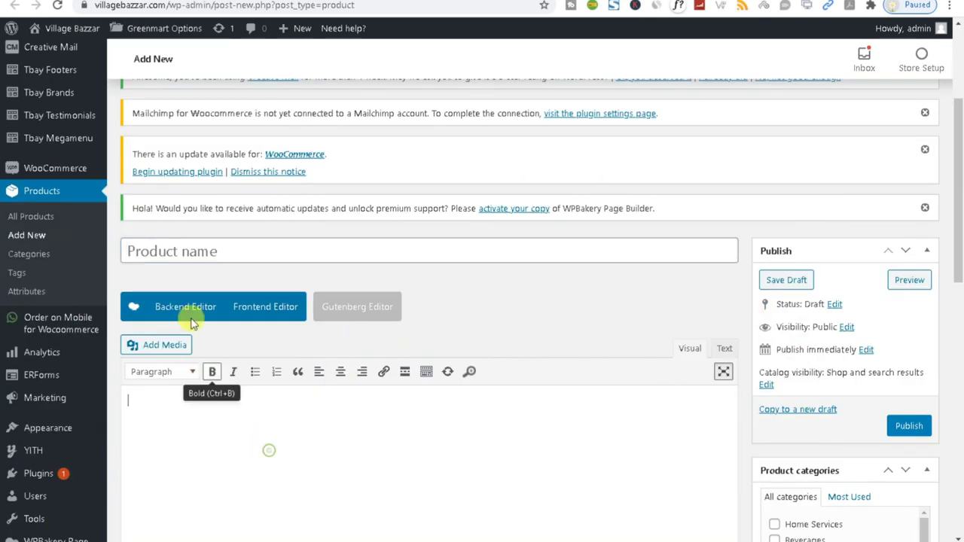
{"action": "left_click", "coordinate": [189, 239]}
{"action": "scroll", "coordinate": [189, 241], "scroll_direction": "down", "scroll_amount": 3}
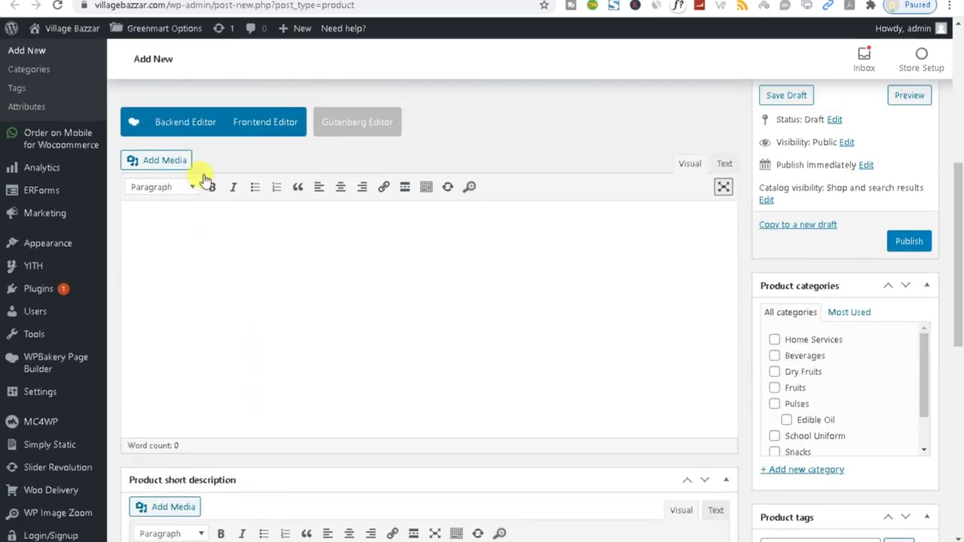
{"action": "scroll", "coordinate": [176, 312], "scroll_direction": "up", "scroll_amount": 1}
{"action": "left_click", "coordinate": [175, 313]}
{"action": "scroll", "coordinate": [182, 297], "scroll_direction": "down", "scroll_amount": 5}
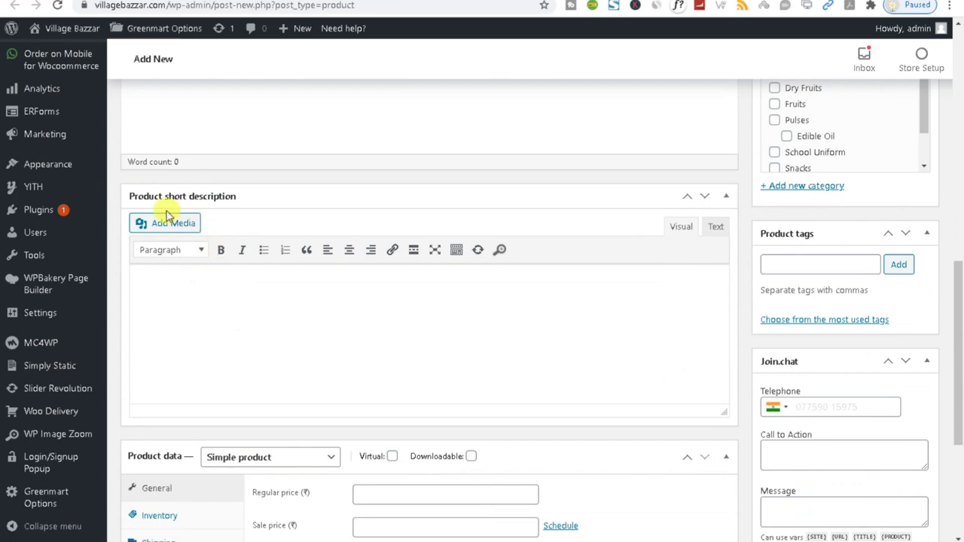
Step: Move the Product short description box below the Product data box
{"action": "scroll", "coordinate": [456, 271], "scroll_direction": "up", "scroll_amount": 1}
{"action": "scroll", "coordinate": [456, 258], "scroll_direction": "down", "scroll_amount": 2}
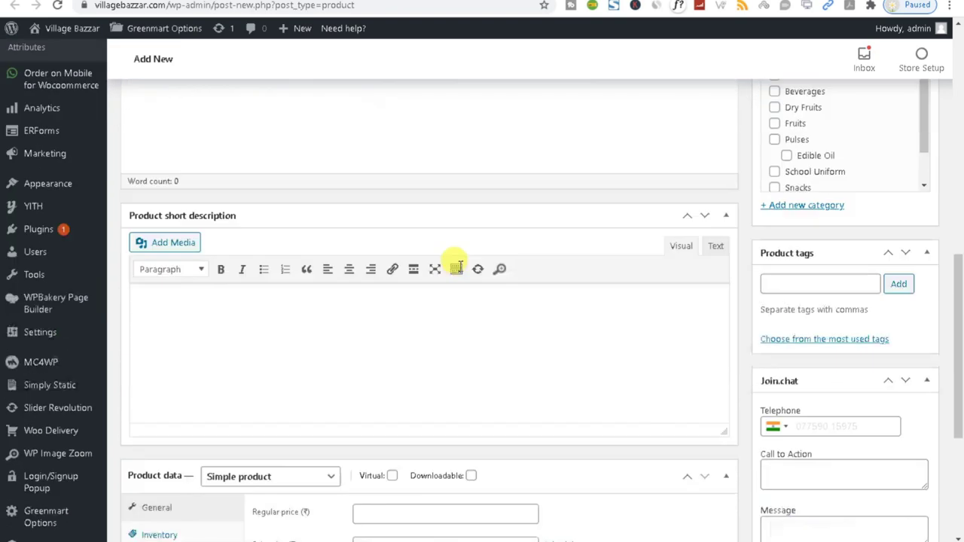
{"action": "left_click_drag", "start_coordinate": [135, 128], "coordinate": [155, 485]}
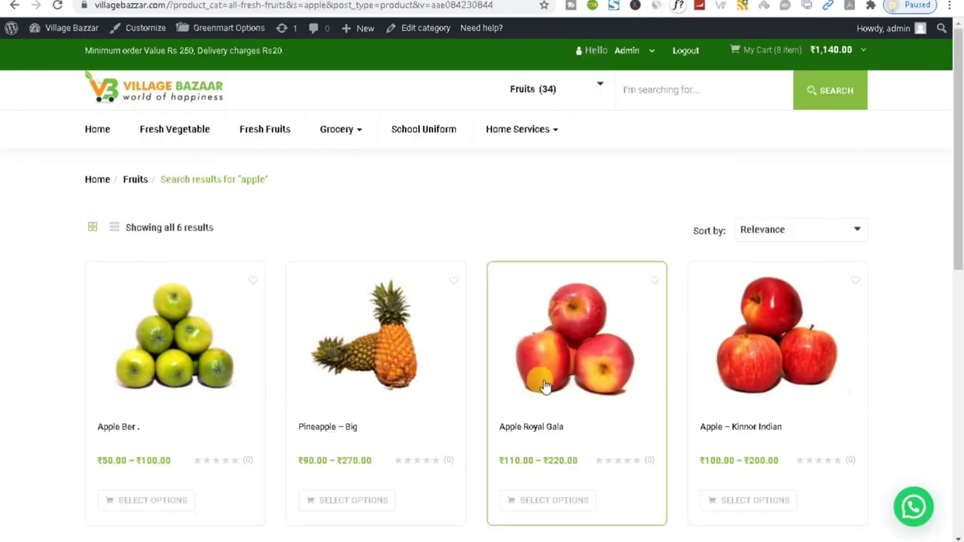
Step: Open the Apple Royal Gala product on the storefront and compare its short description with the new product form's short description editor
{"action": "left_click", "coordinate": [558, 403]}
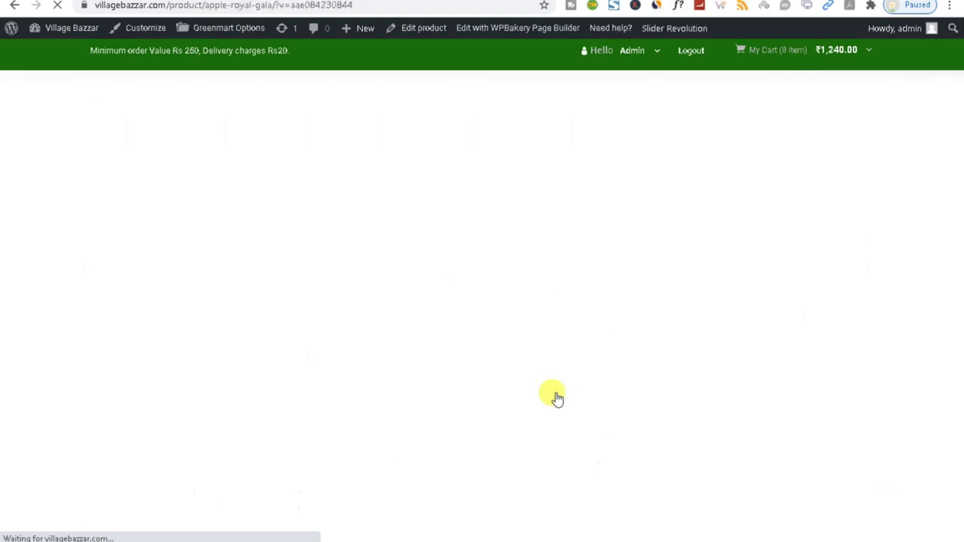
{"action": "left_click_drag", "start_coordinate": [692, 329], "coordinate": [438, 309]}
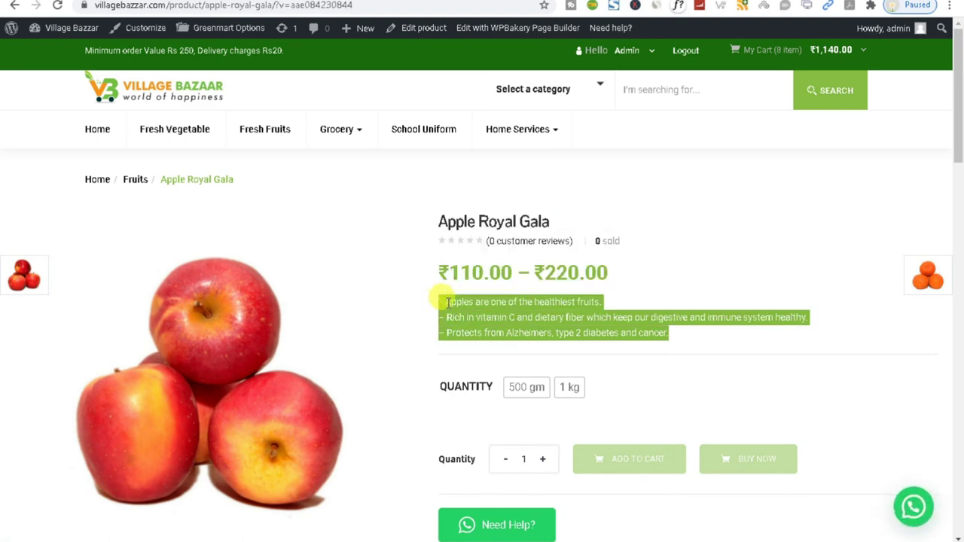
{"action": "double_click", "coordinate": [459, 301]}
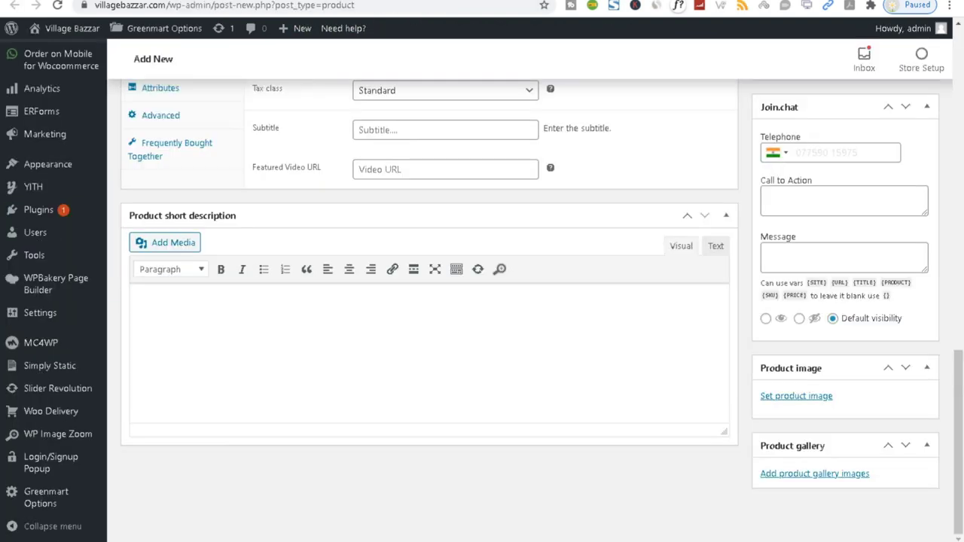
{"action": "left_click", "coordinate": [191, 347]}
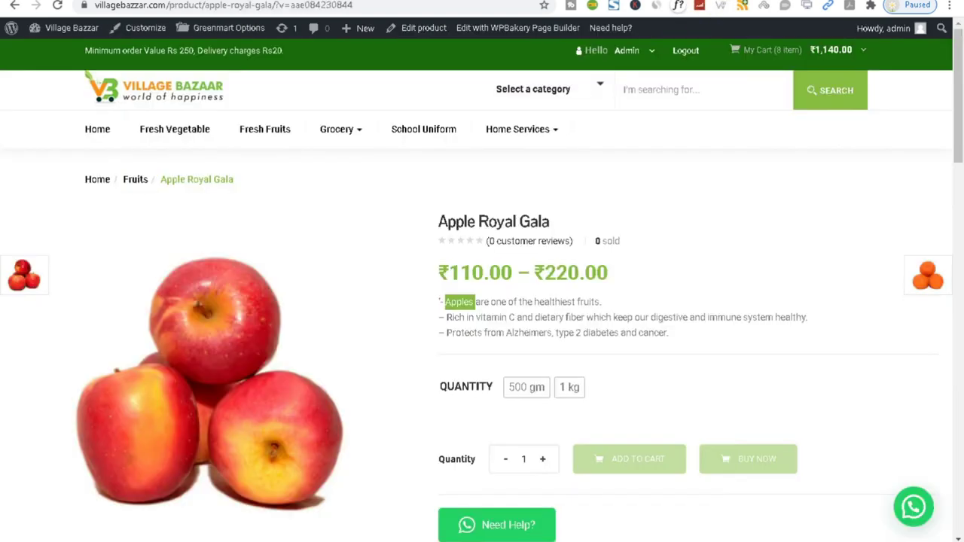
Step: Compare the long description on the Apple Royal Gala storefront page with the main description editor of the new product form
{"action": "scroll", "coordinate": [331, 320], "scroll_direction": "down", "scroll_amount": 5}
{"action": "left_click_drag", "start_coordinate": [87, 328], "coordinate": [290, 345]}
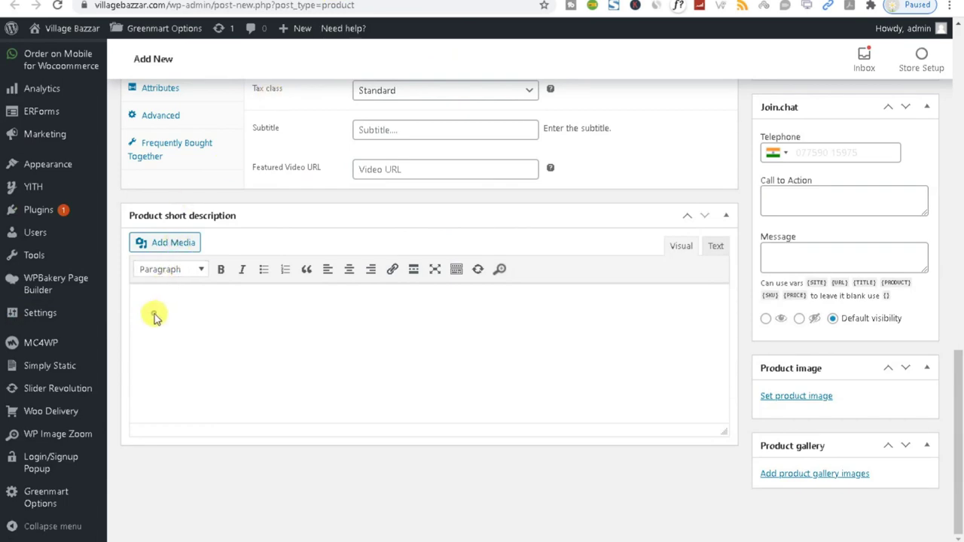
{"action": "scroll", "coordinate": [152, 308], "scroll_direction": "up", "scroll_amount": 7}
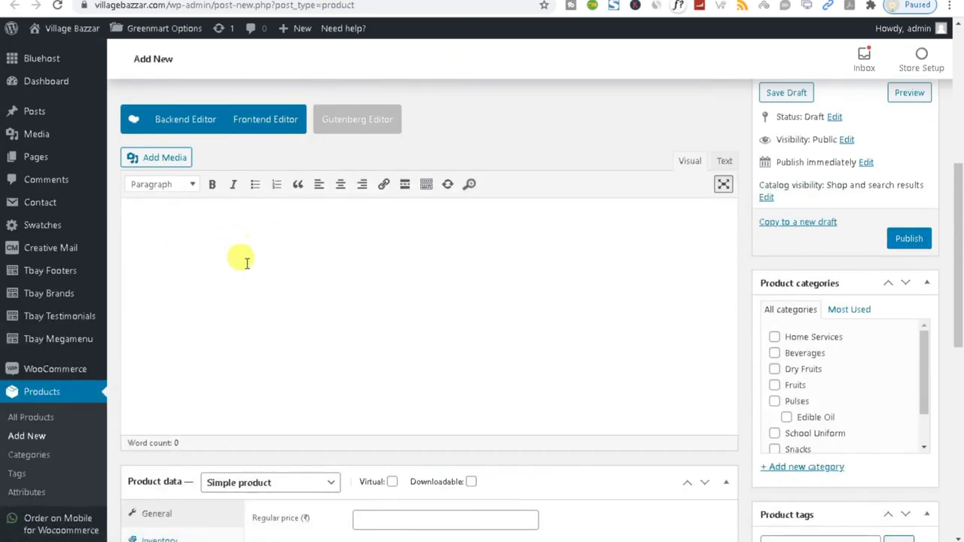
Step: Keep the product type as Simple product and set its regular price to 800 and sale price to 700
{"action": "scroll", "coordinate": [248, 264], "scroll_direction": "down", "scroll_amount": 4}
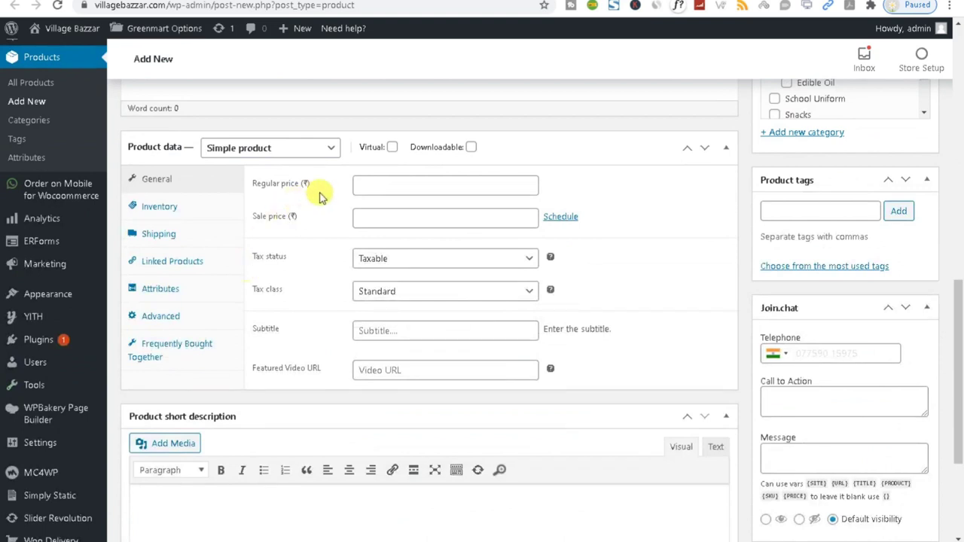
{"action": "left_click", "coordinate": [291, 154]}
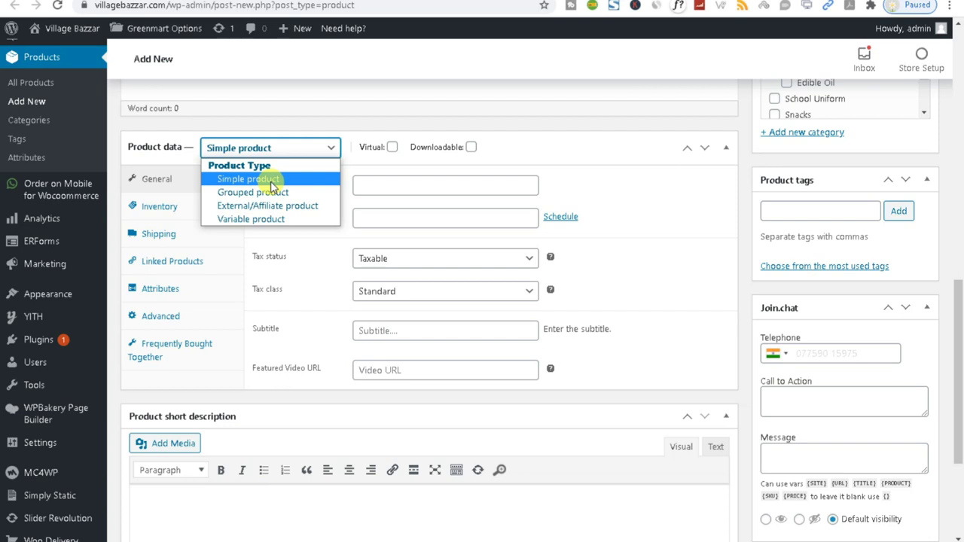
{"action": "left_click", "coordinate": [271, 179]}
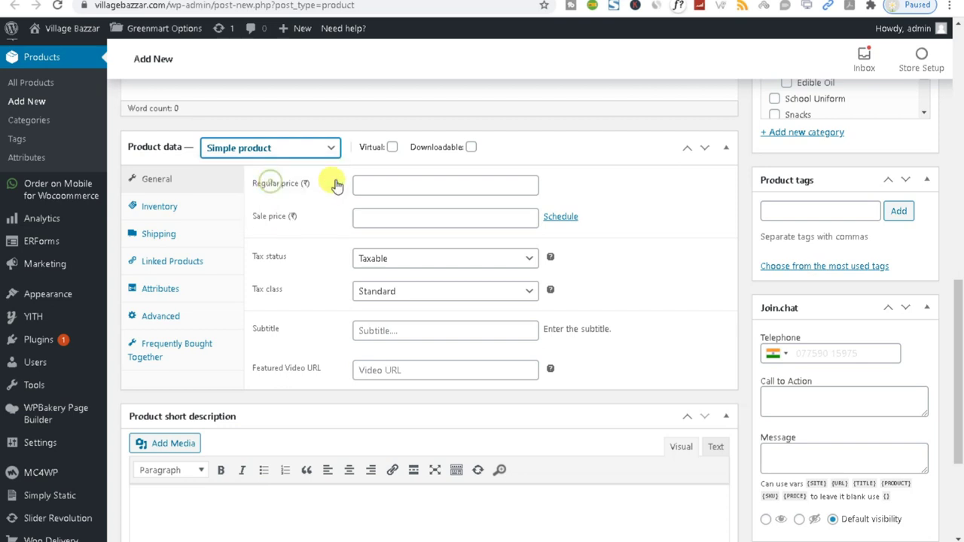
{"action": "left_click", "coordinate": [393, 186]}
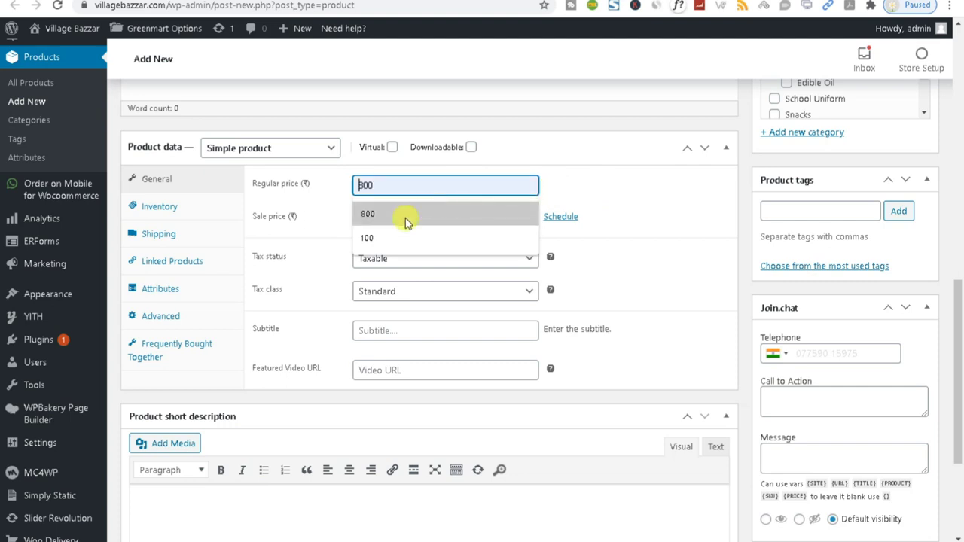
{"action": "left_click", "coordinate": [380, 215]}
{"action": "left_click", "coordinate": [380, 216]}
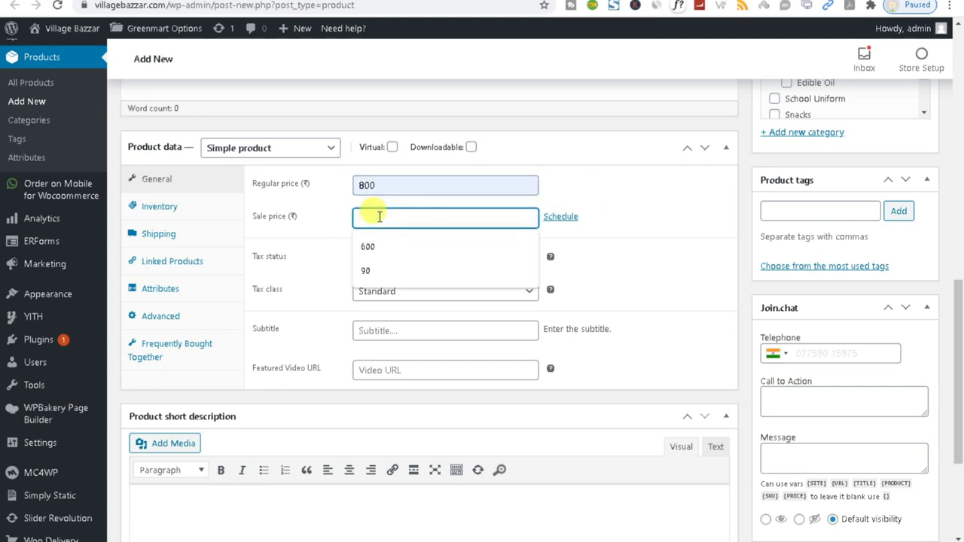
{"action": "type", "text": "700"}
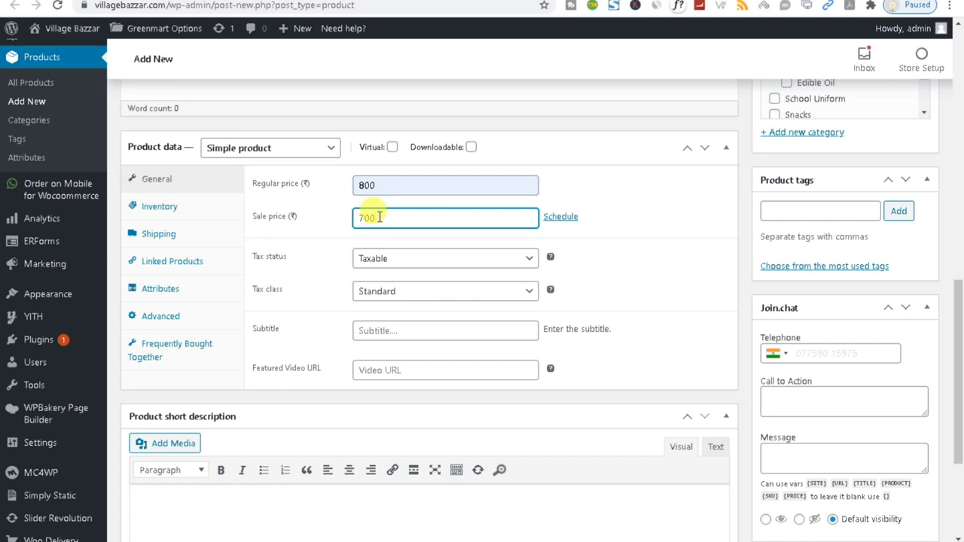
{"action": "left_click", "coordinate": [670, 273]}
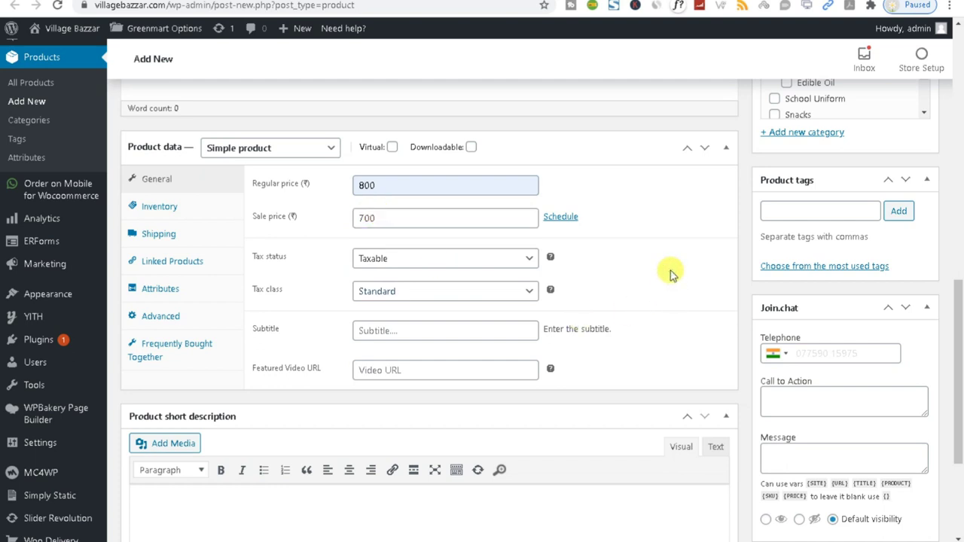
Step: Schedule the sale price to run from 2021-01-14 to 2021-01-31
{"action": "left_click", "coordinate": [559, 217]}
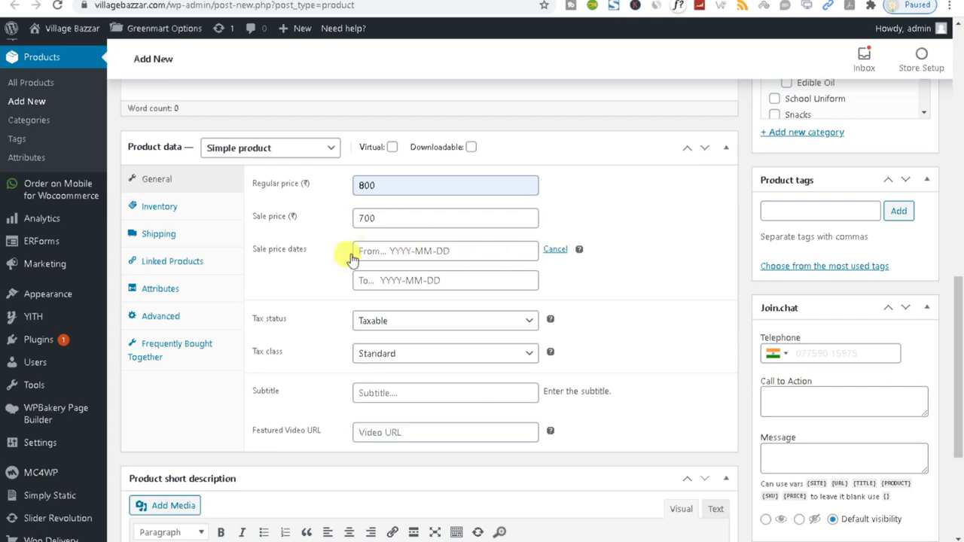
{"action": "left_click", "coordinate": [555, 248]}
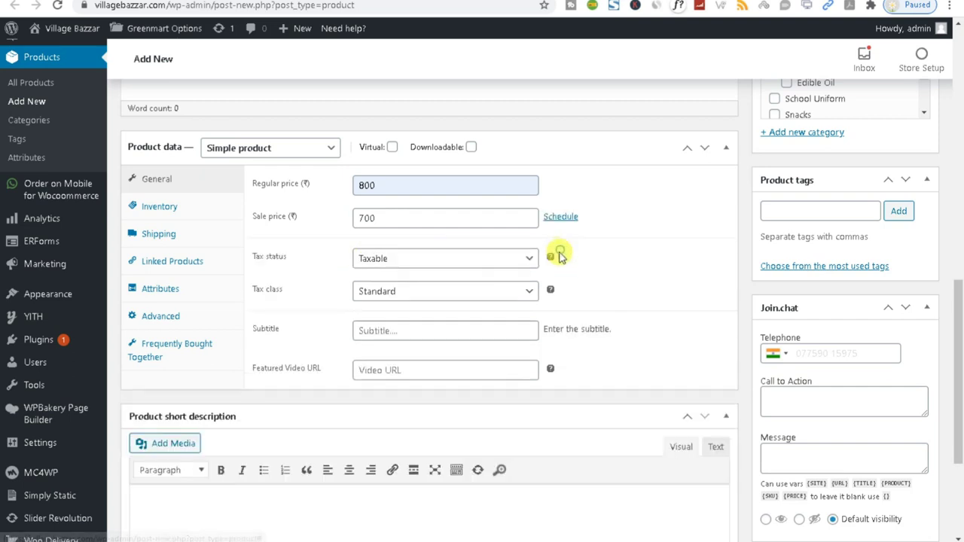
{"action": "left_click", "coordinate": [559, 216]}
{"action": "left_click", "coordinate": [382, 251]}
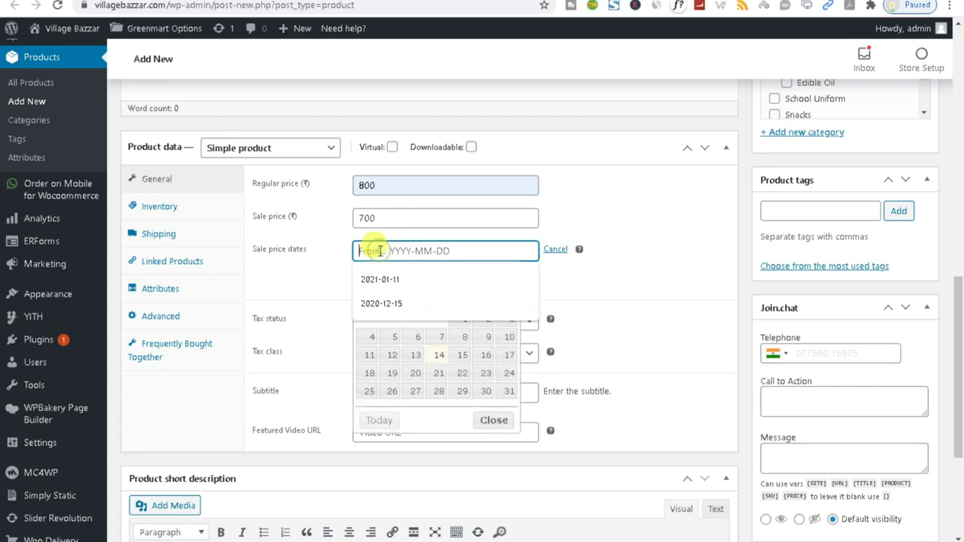
{"action": "left_click", "coordinate": [440, 358]}
{"action": "left_click", "coordinate": [430, 277]}
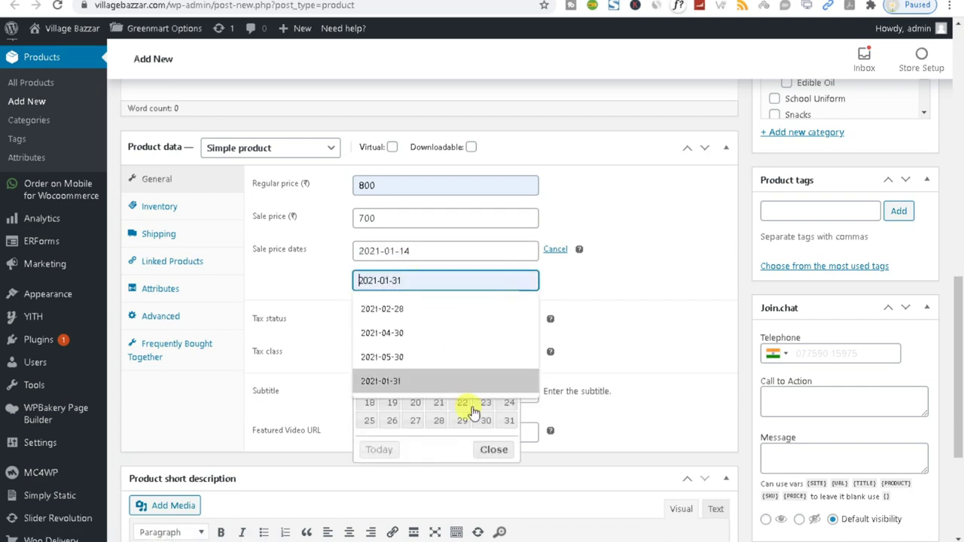
{"action": "left_click", "coordinate": [508, 420]}
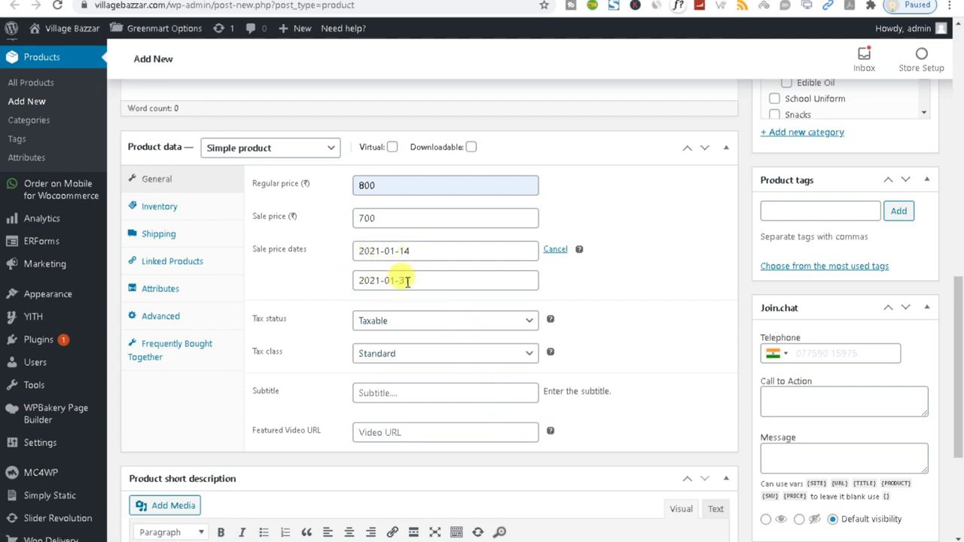
Step: Name the new product "test"
{"action": "scroll", "coordinate": [407, 280], "scroll_direction": "up", "scroll_amount": 8}
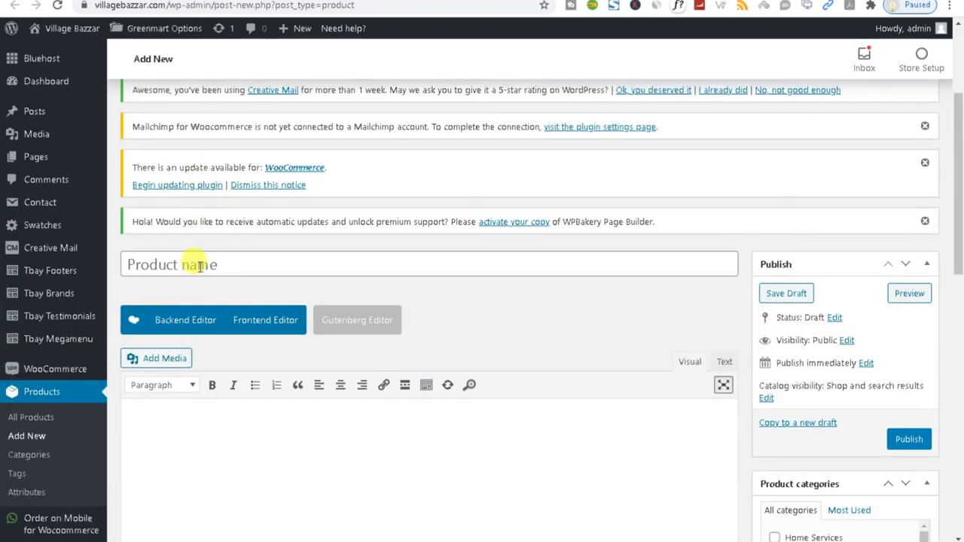
{"action": "left_click", "coordinate": [199, 267]}
{"action": "type", "text": "test"}
Step: Set the product's SKU to test-002 in its inventory data
{"action": "scroll", "coordinate": [429, 346], "scroll_direction": "down", "scroll_amount": 4}
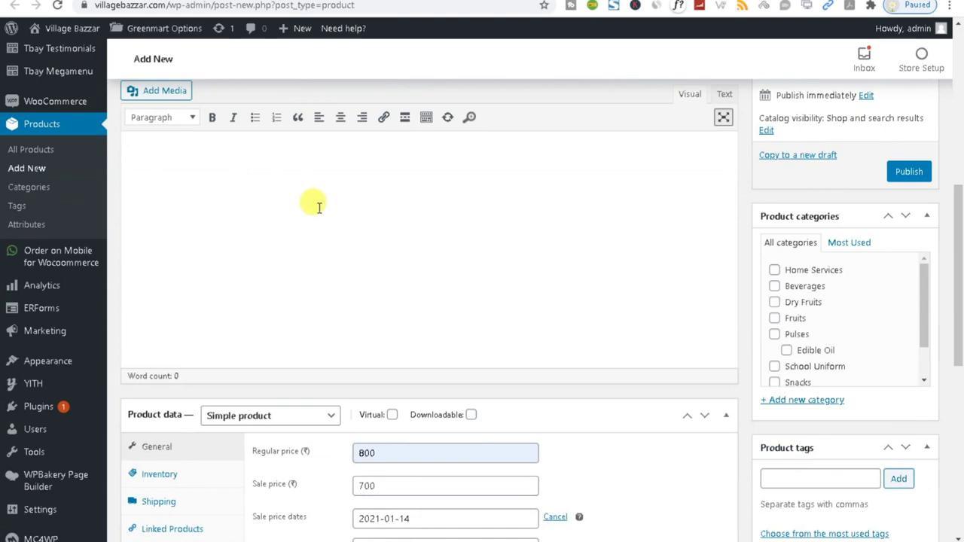
{"action": "scroll", "coordinate": [253, 201], "scroll_direction": "down", "scroll_amount": 4}
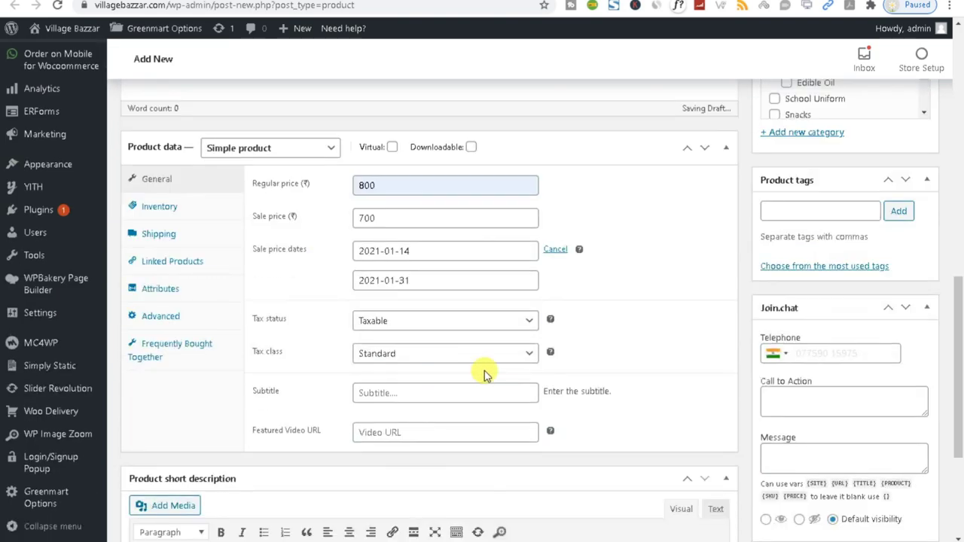
{"action": "left_click", "coordinate": [162, 211]}
{"action": "left_click", "coordinate": [369, 184]}
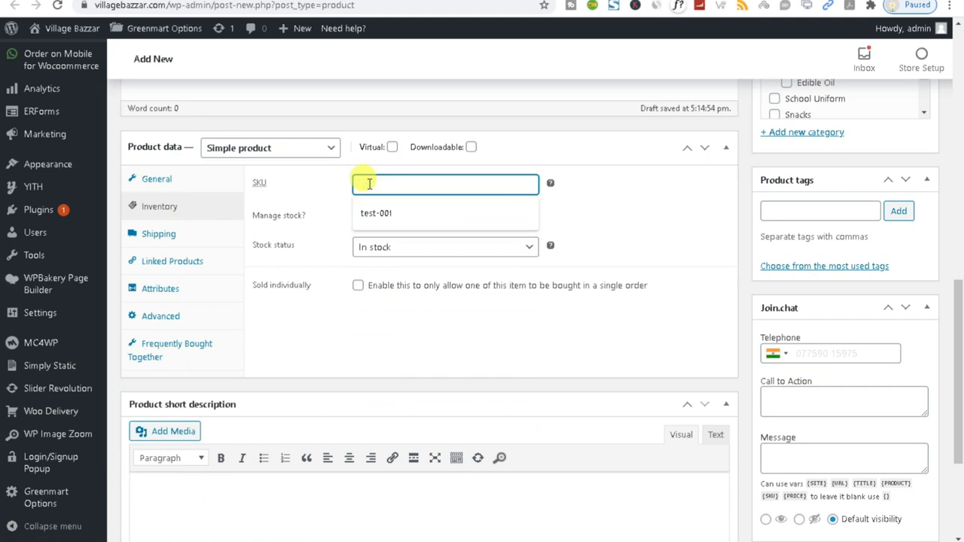
{"action": "left_click", "coordinate": [367, 211]}
{"action": "key", "text": "BackSpace"}
{"action": "type", "text": "2"}
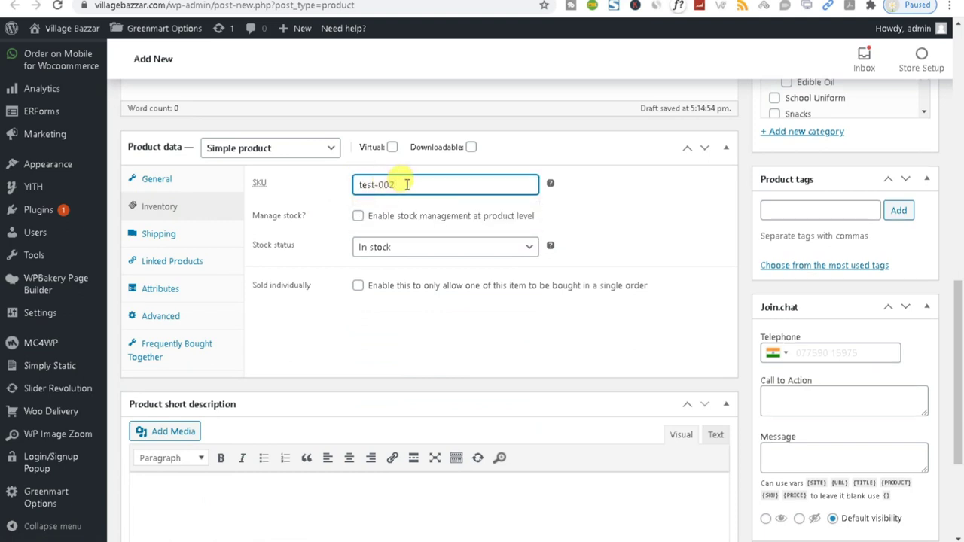
Step: Enable stock management at product level with a stock quantity of 12 and a low stock threshold of 2
{"action": "left_click", "coordinate": [358, 215]}
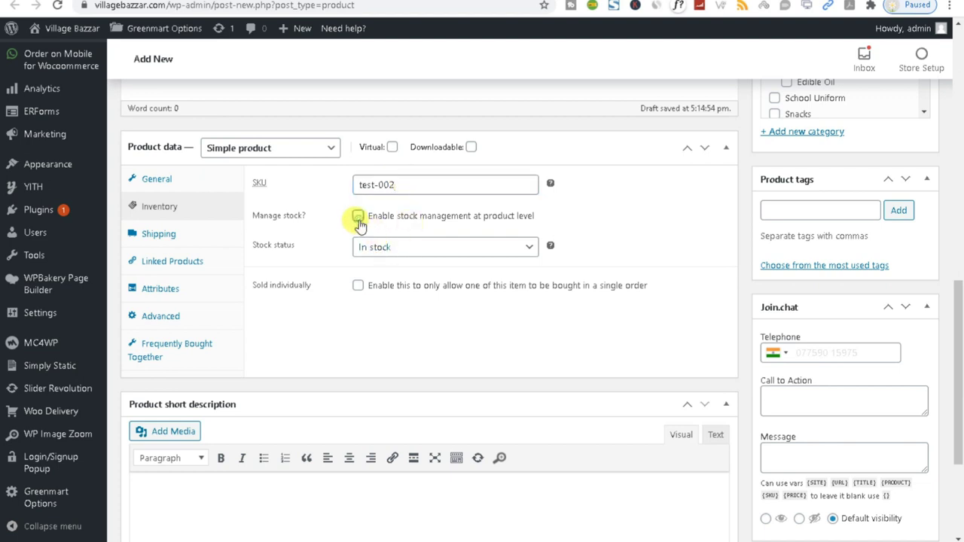
{"action": "double_click", "coordinate": [374, 240]}
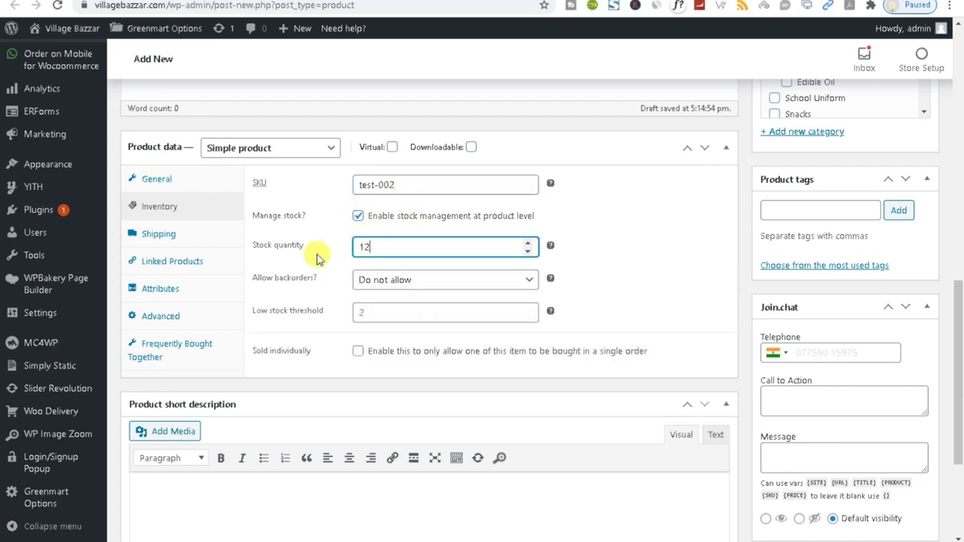
{"action": "left_click", "coordinate": [367, 311]}
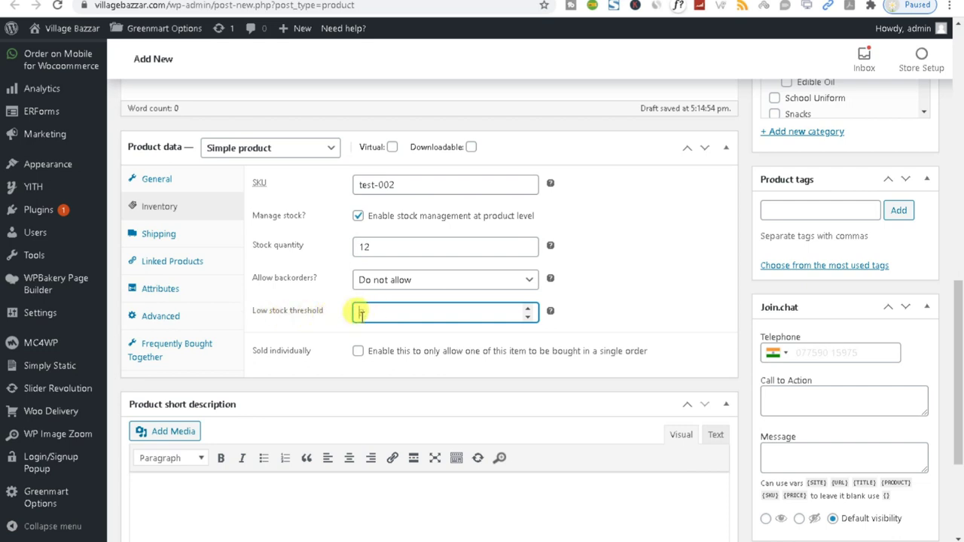
{"action": "type", "text": "2"}
{"action": "left_click_drag", "start_coordinate": [363, 314], "coordinate": [322, 322]}
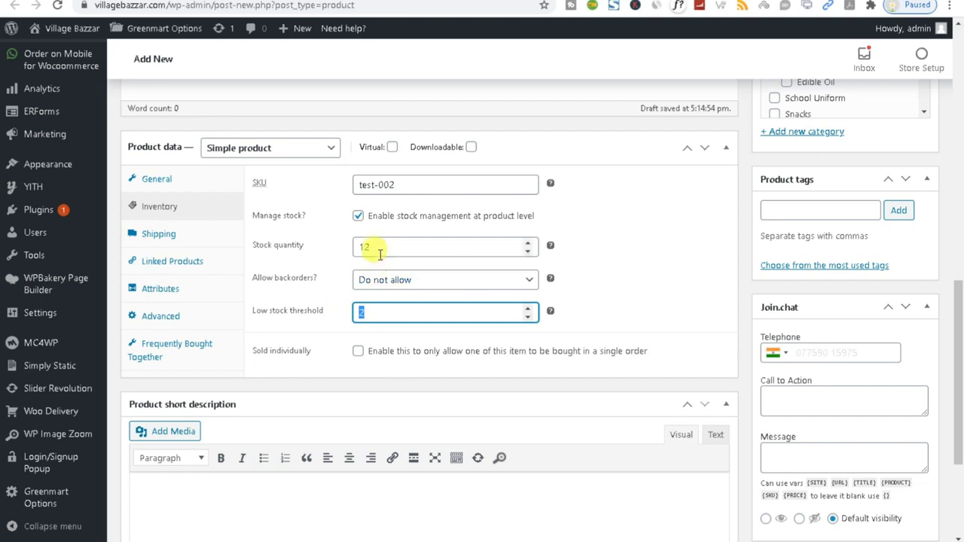
Step: Turn product-level stock management off and on again to compare the inventory fields, and highlight the stock quantity
{"action": "left_click", "coordinate": [358, 219]}
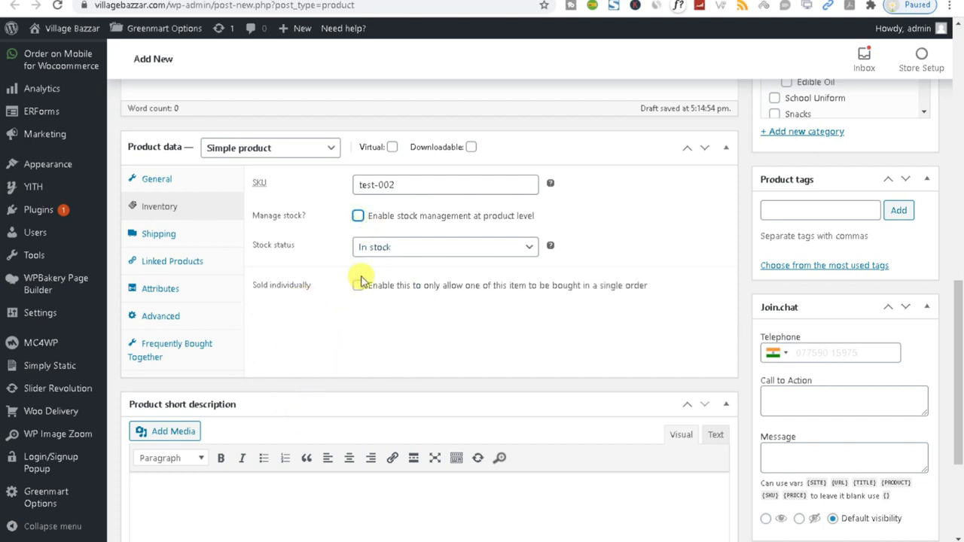
{"action": "left_click", "coordinate": [358, 217]}
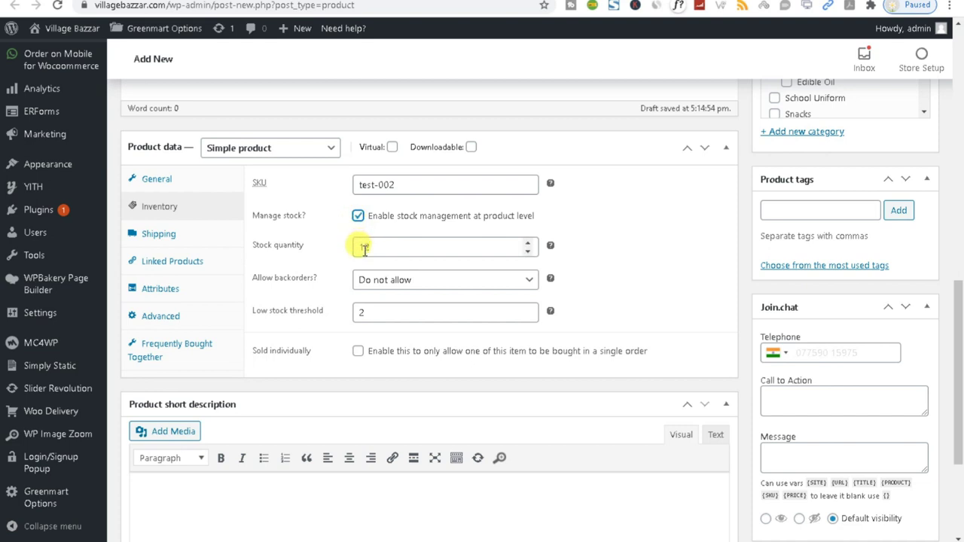
{"action": "left_click_drag", "start_coordinate": [366, 248], "coordinate": [260, 246]}
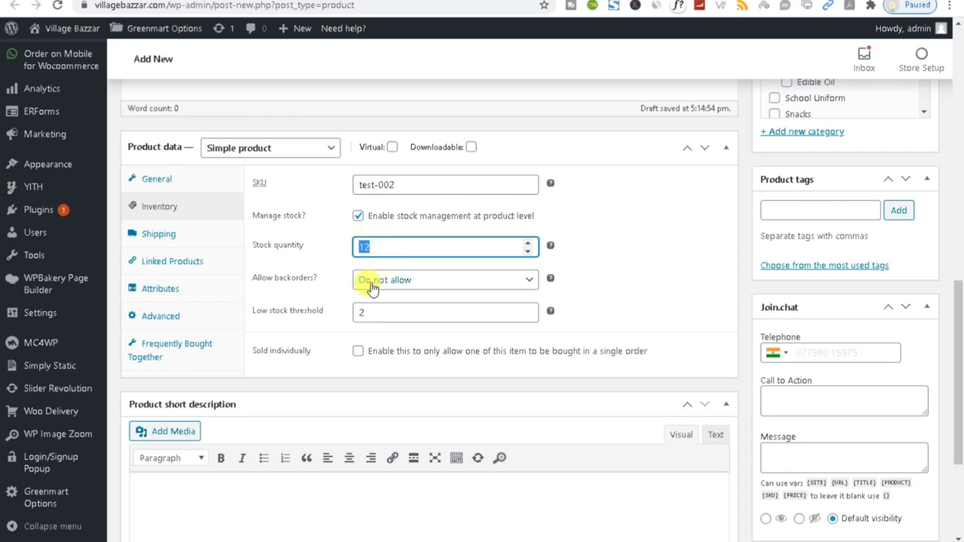
Step: Try the "Allow, but notify customer" backorder option and return the backorder setting to "Do not allow"
{"action": "left_click", "coordinate": [413, 292]}
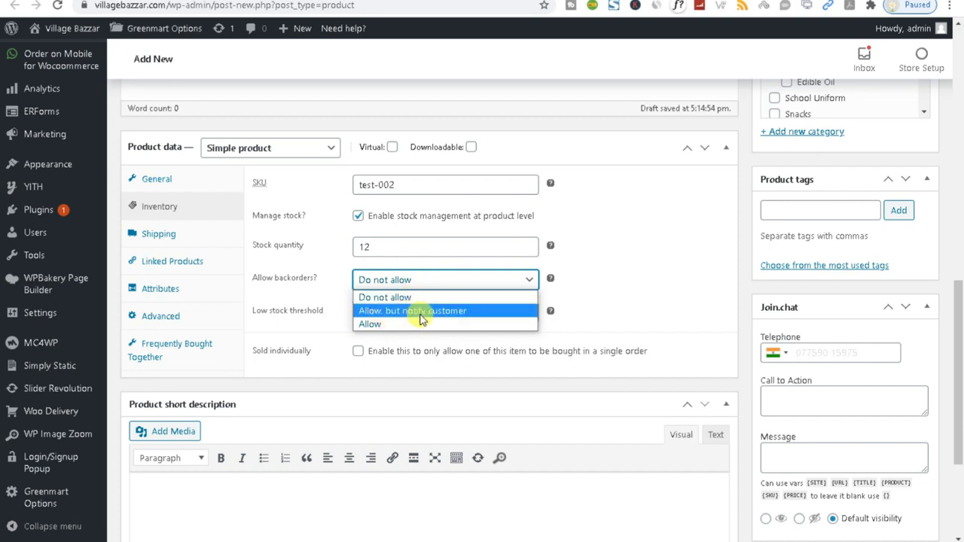
{"action": "left_click", "coordinate": [456, 311]}
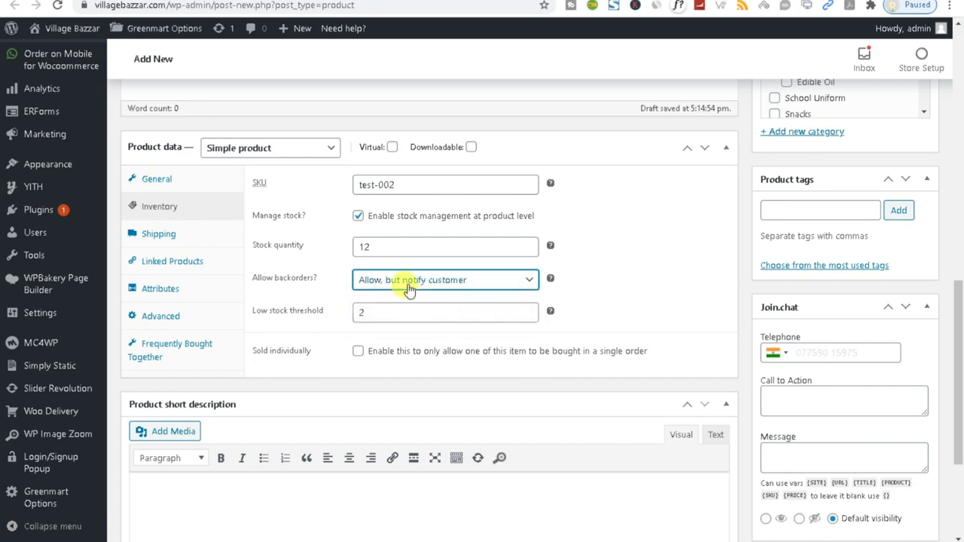
{"action": "left_click", "coordinate": [407, 281]}
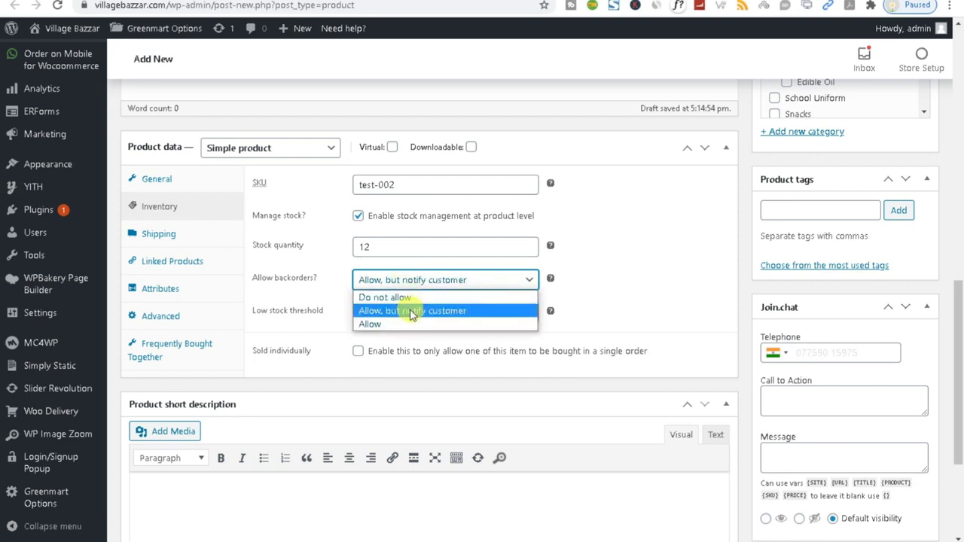
{"action": "left_click", "coordinate": [411, 313]}
{"action": "left_click", "coordinate": [408, 280]}
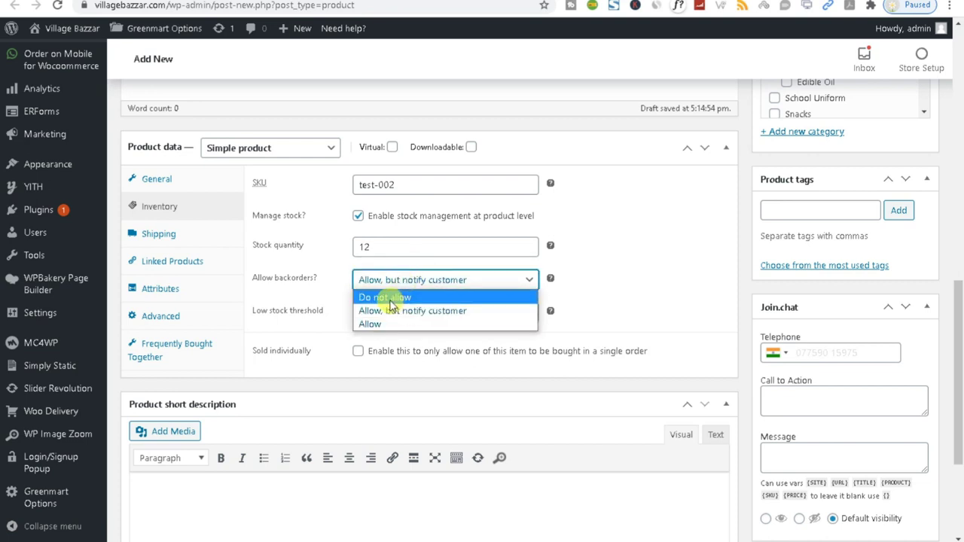
{"action": "left_click", "coordinate": [387, 298]}
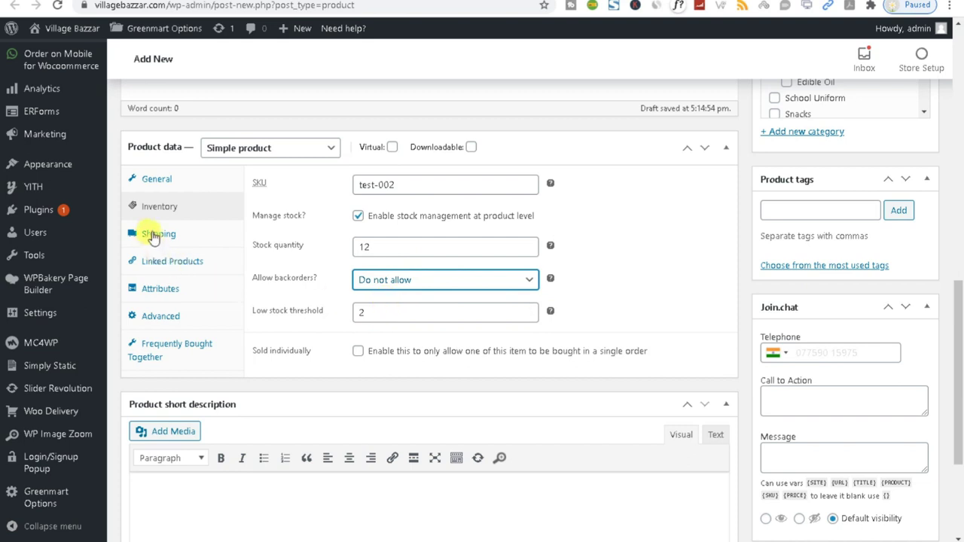
Step: Look over the product's shipping weight and dimension fields and the Upsells search in its linked products
{"action": "left_click", "coordinate": [154, 235]}
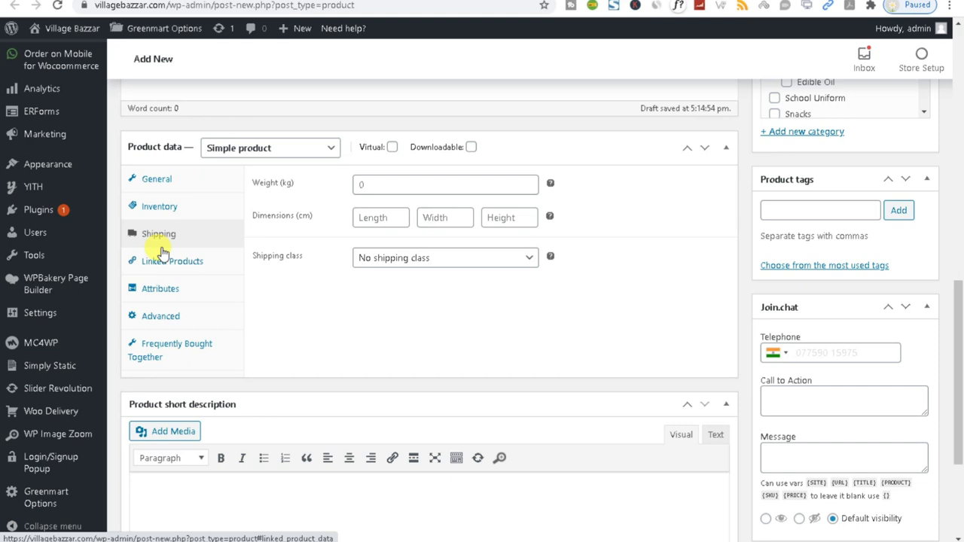
{"action": "left_click", "coordinate": [372, 185]}
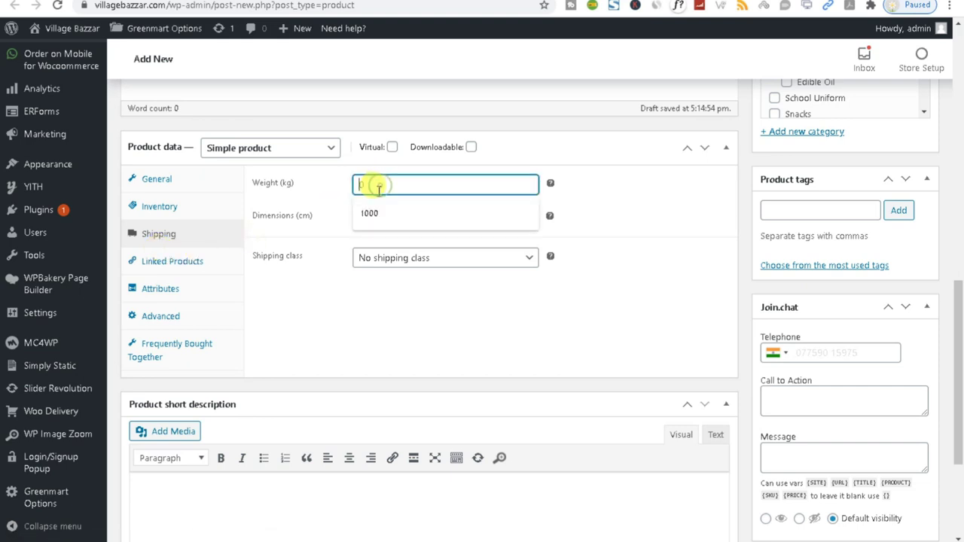
{"action": "left_click", "coordinate": [160, 264]}
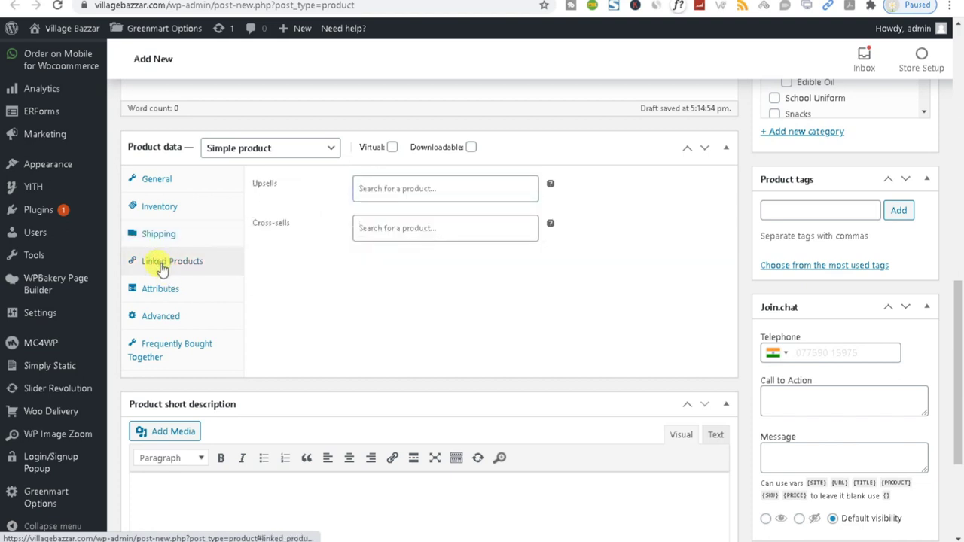
{"action": "left_click", "coordinate": [363, 194]}
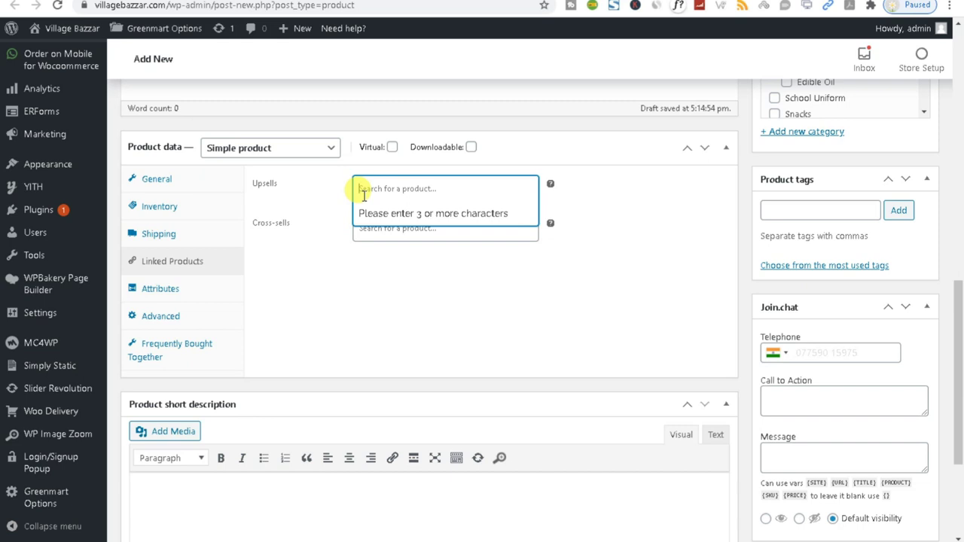
Step: Look over the Cross-sells product search in the new product's linked products
{"action": "left_click", "coordinate": [356, 258]}
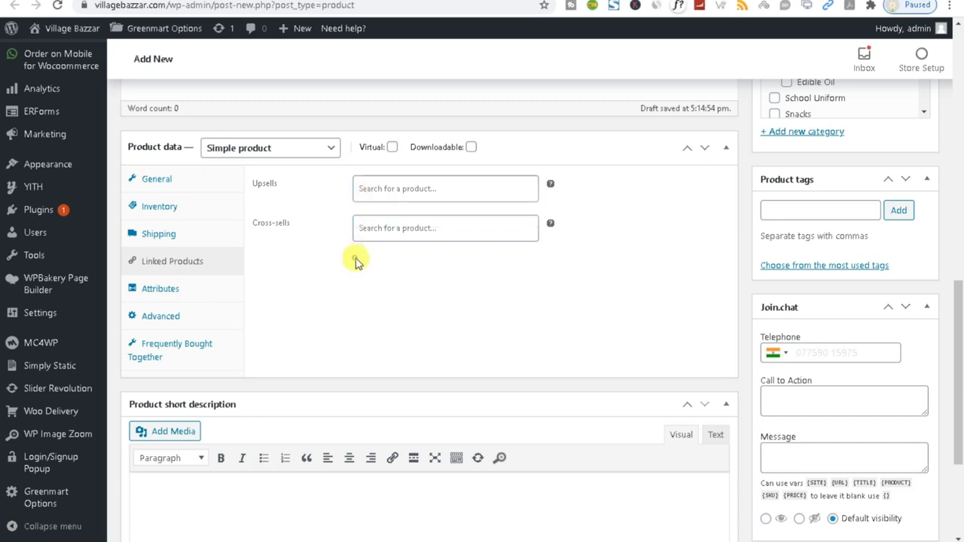
{"action": "left_click", "coordinate": [361, 228]}
{"action": "left_click", "coordinate": [310, 302]}
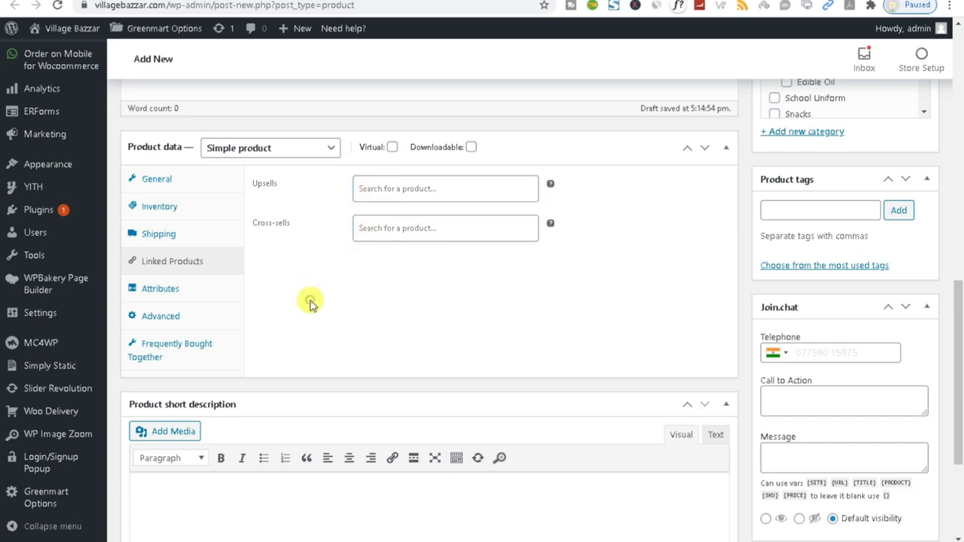
Step: Look at the new product's attribute settings and the 500 gm and 1 kg quantity options on the Apple Royal Gala storefront page
{"action": "left_click", "coordinate": [150, 296]}
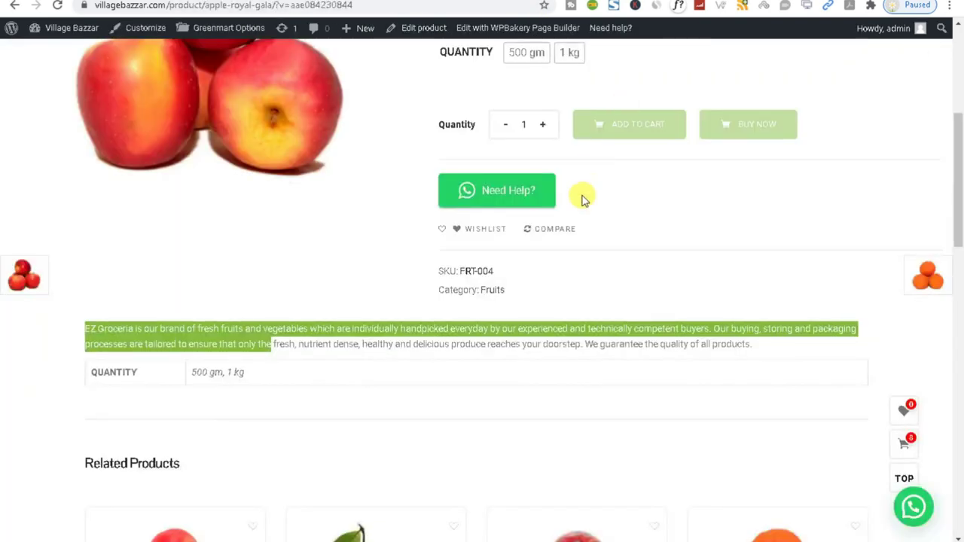
{"action": "left_click", "coordinate": [673, 200]}
{"action": "scroll", "coordinate": [585, 187], "scroll_direction": "up", "scroll_amount": 2}
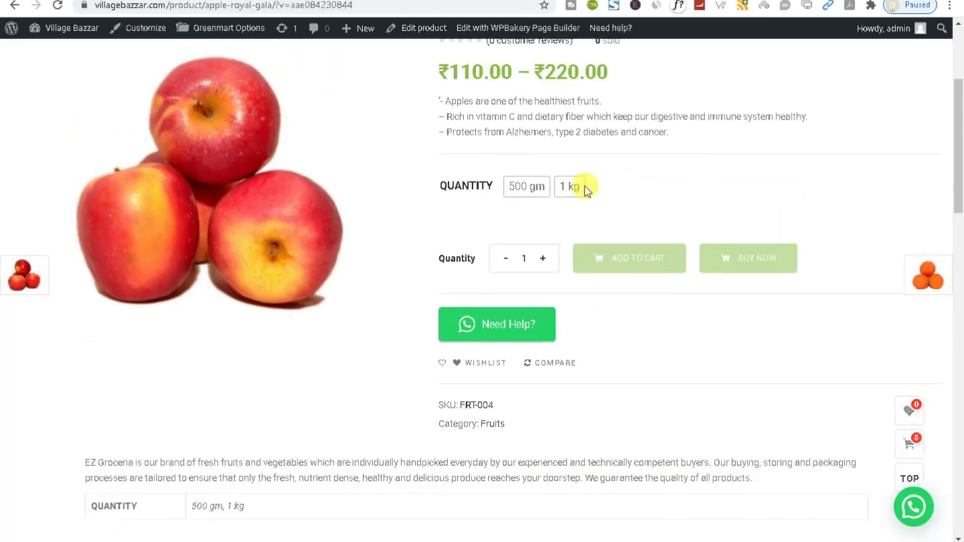
{"action": "left_click_drag", "start_coordinate": [481, 187], "coordinate": [497, 188]}
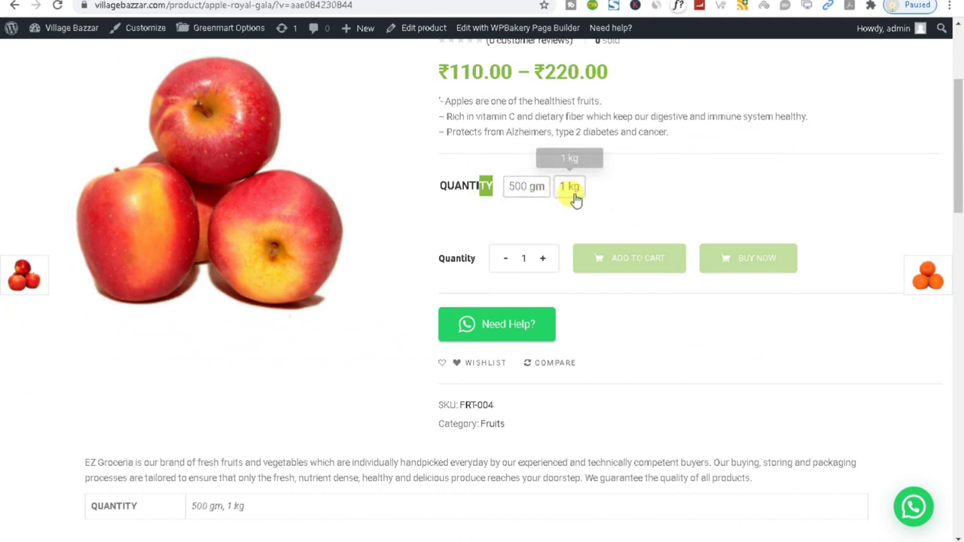
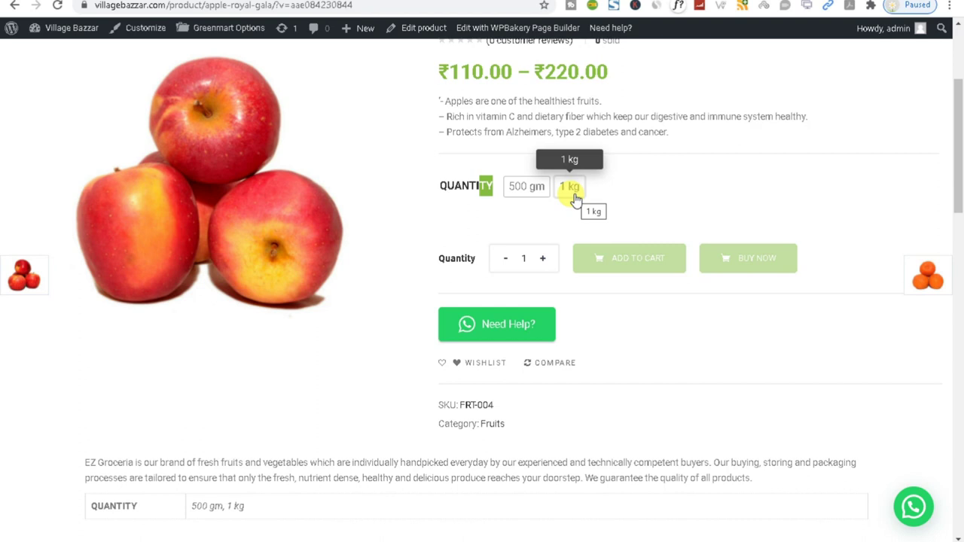
{"action": "scroll", "coordinate": [576, 197], "scroll_direction": "up", "scroll_amount": 2}
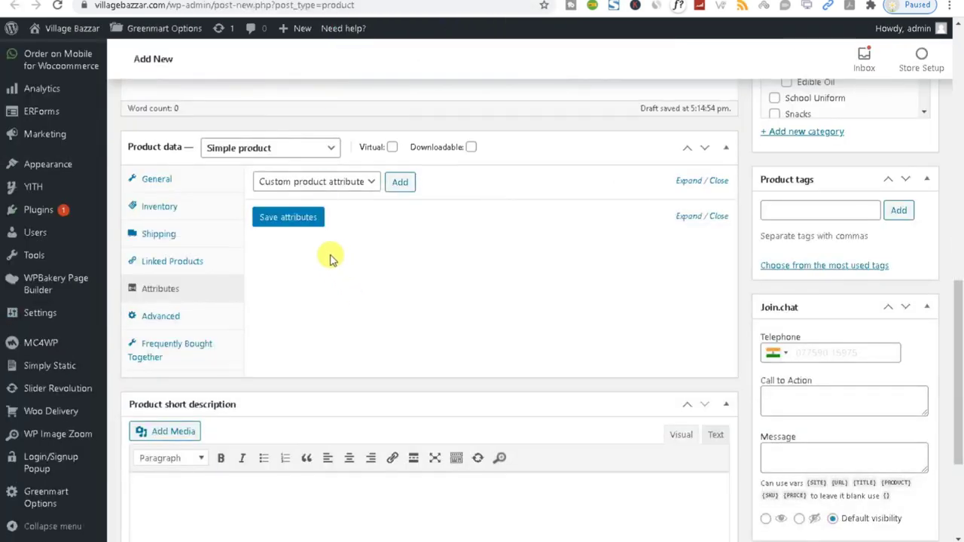
Step: Assign the new product to the Spices category
{"action": "scroll", "coordinate": [415, 380], "scroll_direction": "down", "scroll_amount": 3}
{"action": "scroll", "coordinate": [418, 380], "scroll_direction": "up", "scroll_amount": 3}
{"action": "scroll", "coordinate": [780, 210], "scroll_direction": "up", "scroll_amount": 3}
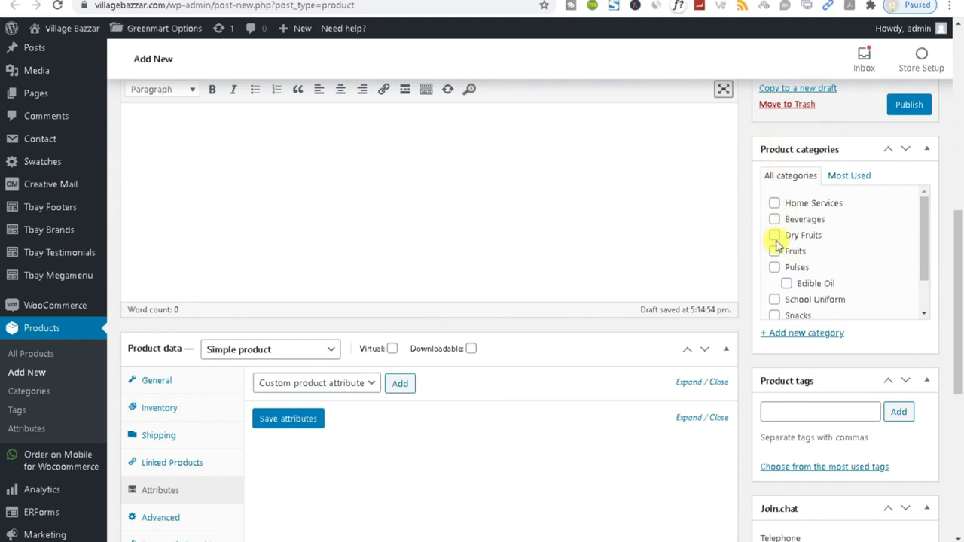
{"action": "scroll", "coordinate": [773, 261], "scroll_direction": "down", "scroll_amount": 1}
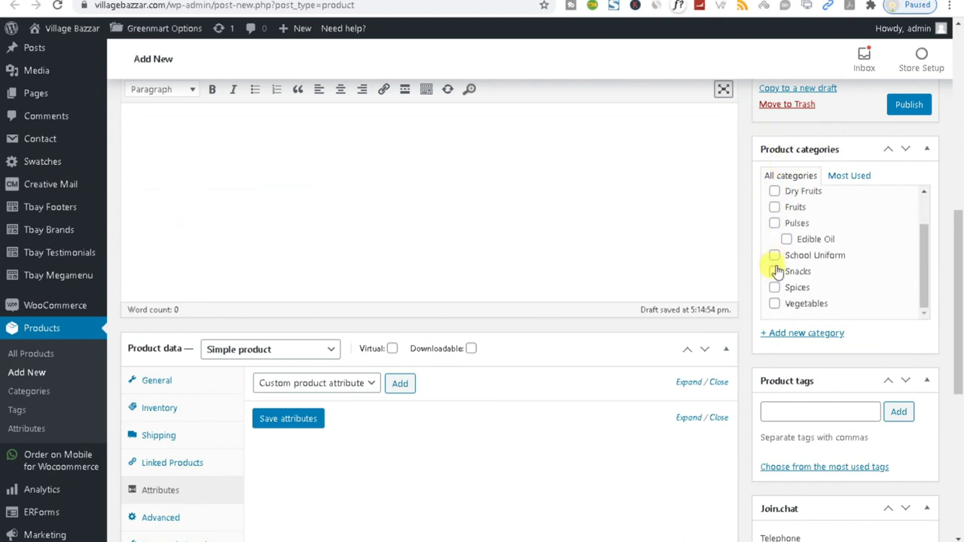
{"action": "left_click", "coordinate": [774, 289]}
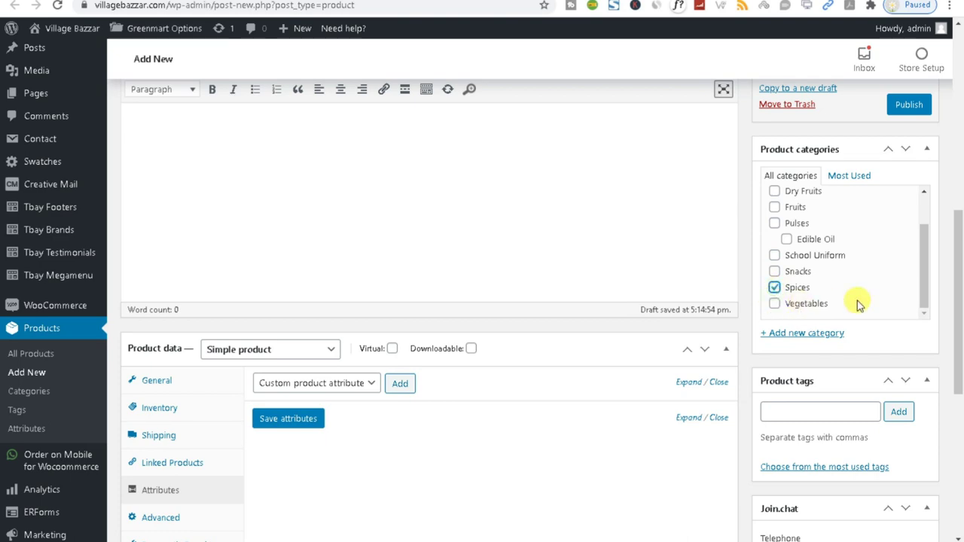
{"action": "scroll", "coordinate": [855, 304], "scroll_direction": "down", "scroll_amount": 3}
{"action": "scroll", "coordinate": [857, 307], "scroll_direction": "down", "scroll_amount": 1}
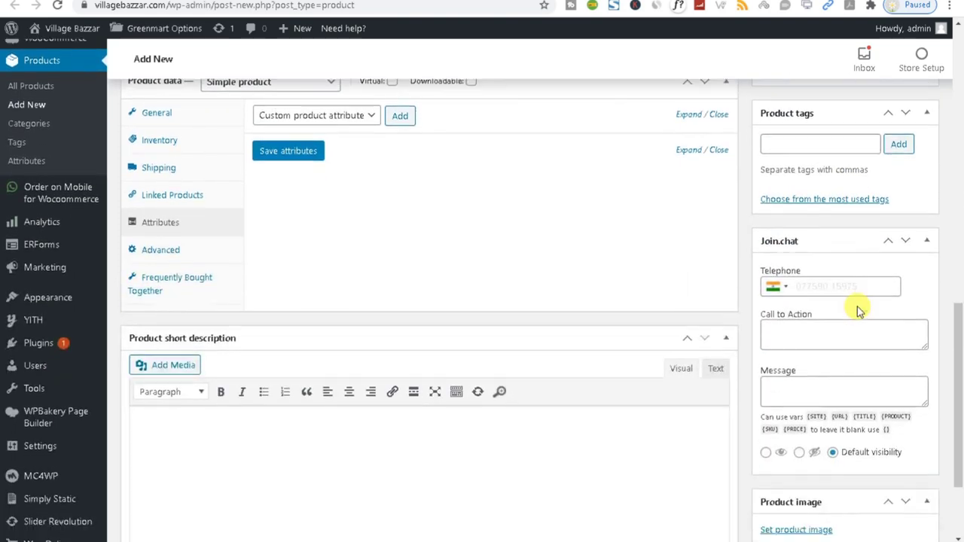
{"action": "scroll", "coordinate": [857, 306], "scroll_direction": "up", "scroll_amount": 4}
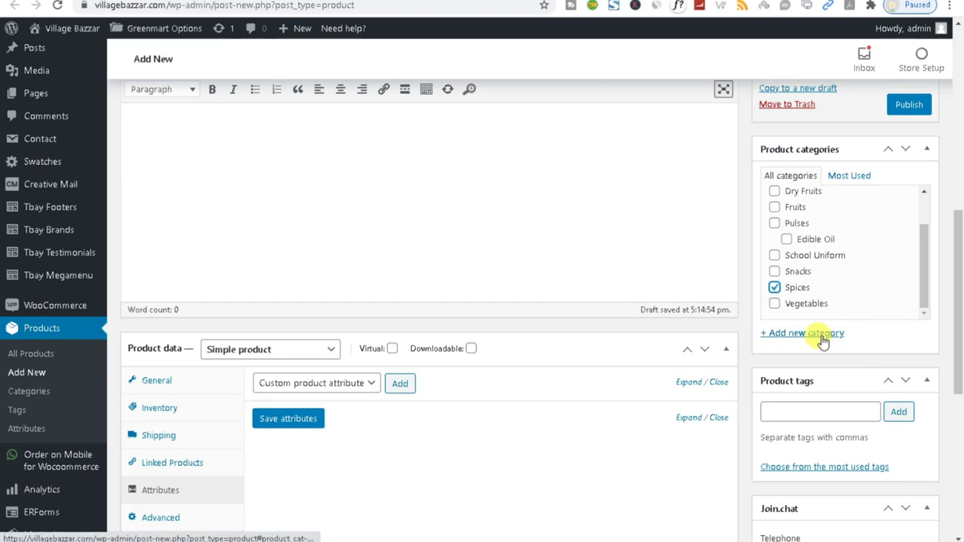
Step: Look over the product's Join.chat section, including its telephone and call-to-action fields
{"action": "scroll", "coordinate": [822, 339], "scroll_direction": "down", "scroll_amount": 5}
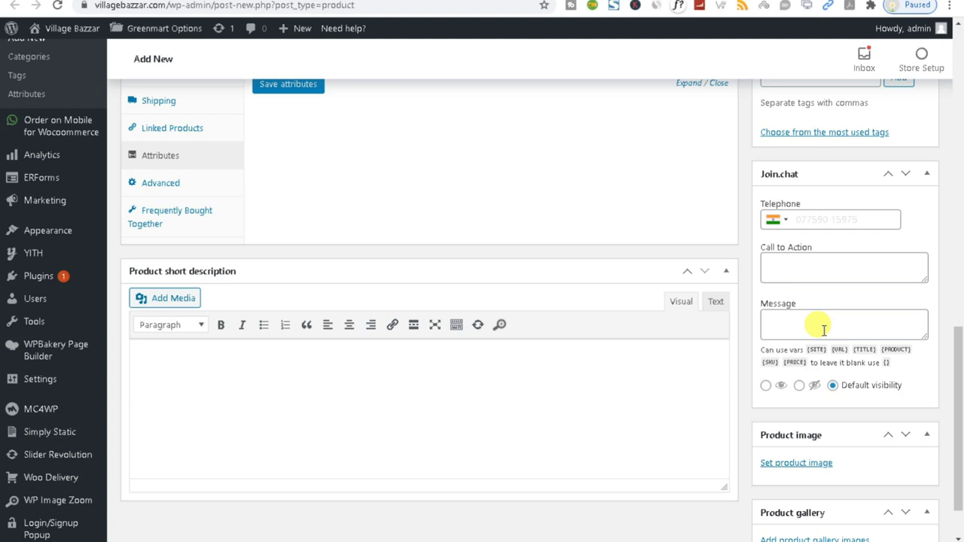
{"action": "scroll", "coordinate": [823, 330], "scroll_direction": "down", "scroll_amount": 1}
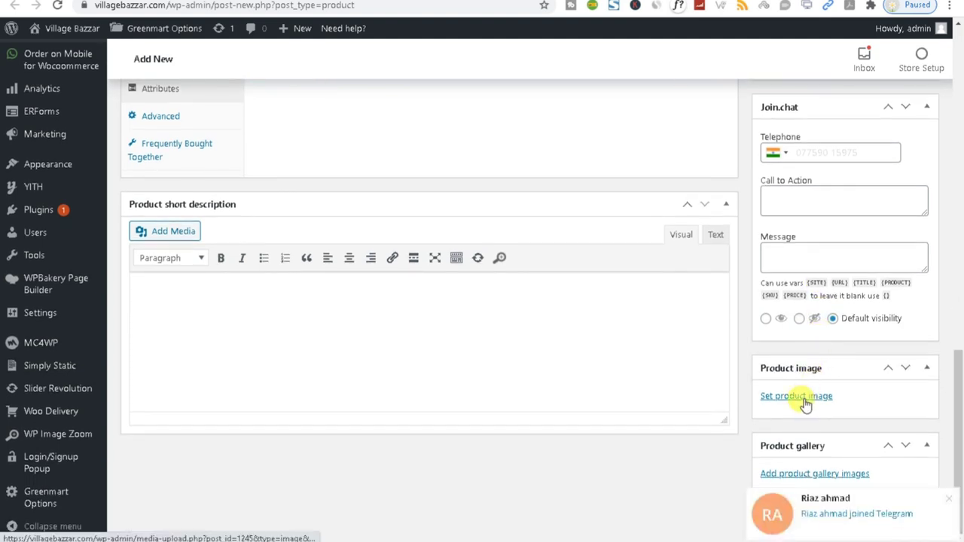
{"action": "left_click", "coordinate": [800, 193]}
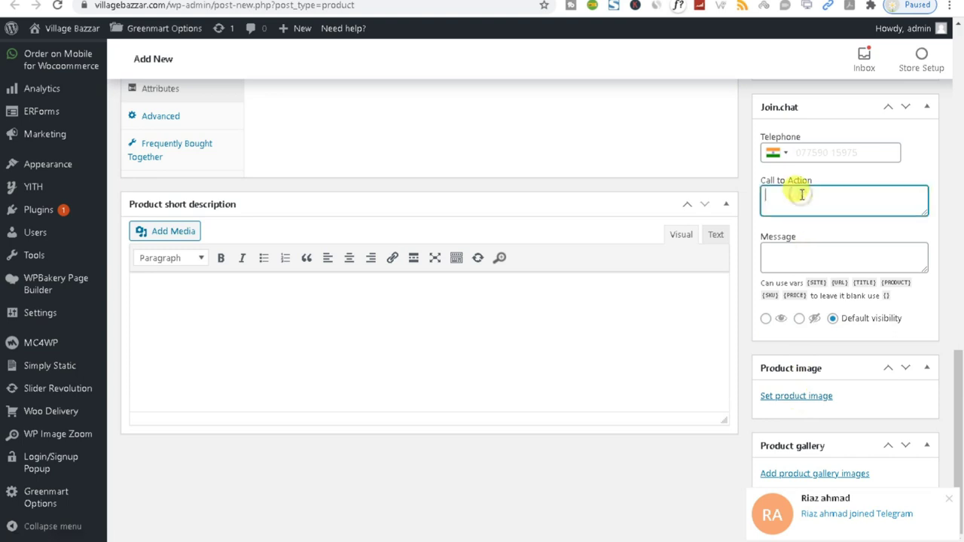
{"action": "left_click", "coordinate": [816, 154]}
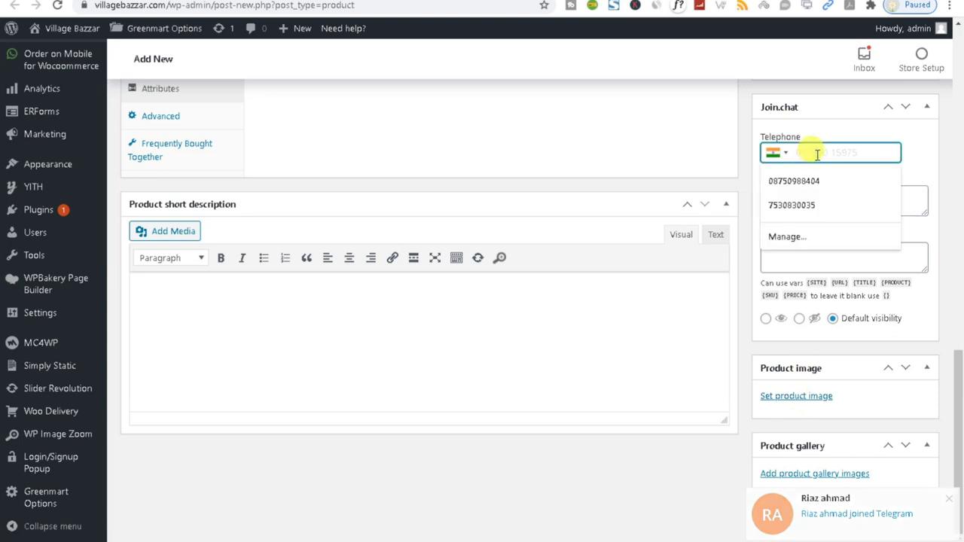
{"action": "left_click", "coordinate": [847, 152]}
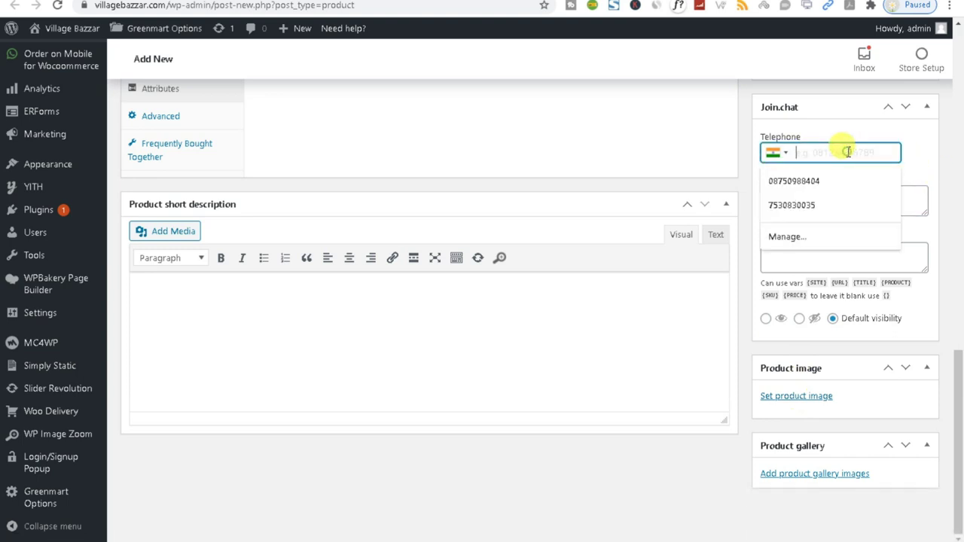
{"action": "left_click", "coordinate": [910, 154]}
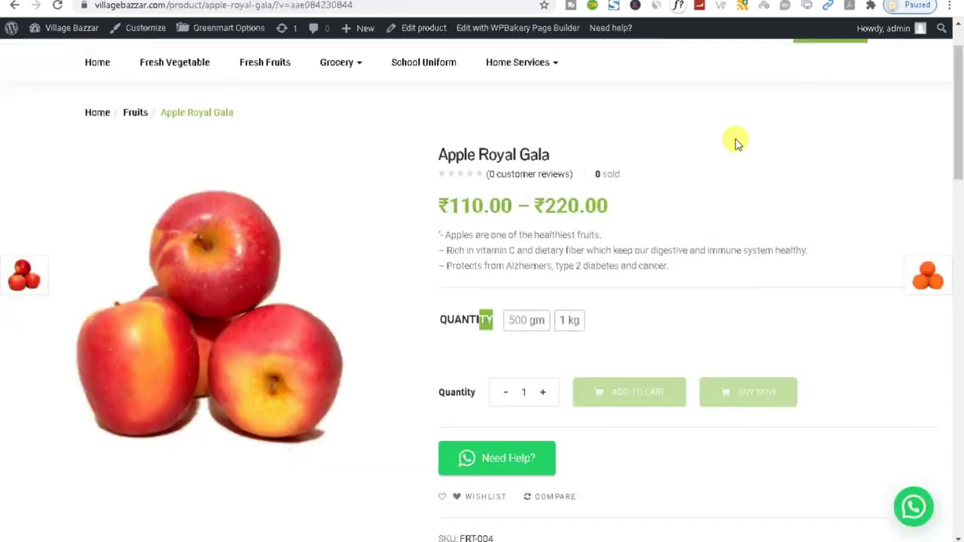
Step: Try the WhatsApp chat link on the Apple Royal Gala storefront page, and leave the GreenMart theme options without saving the changes
{"action": "left_click", "coordinate": [913, 506]}
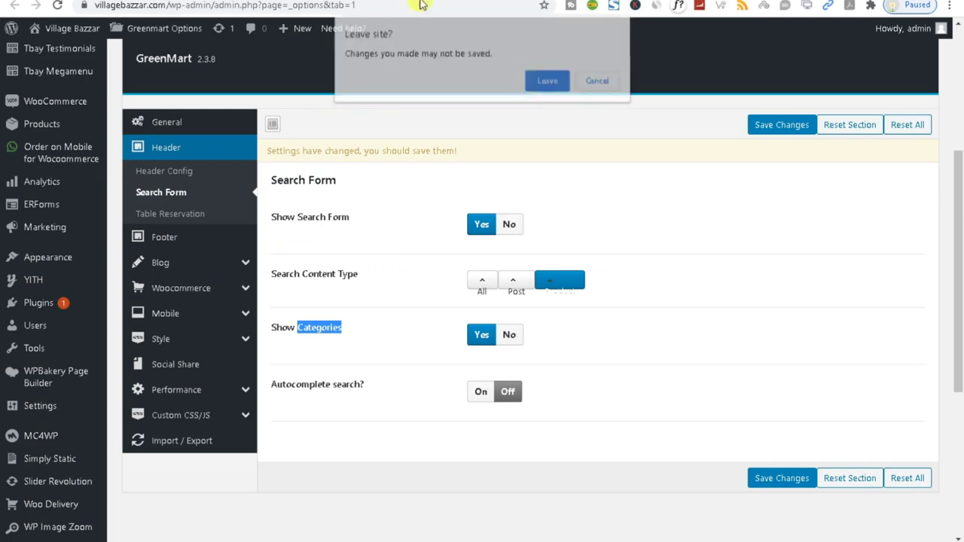
{"action": "left_click", "coordinate": [548, 80]}
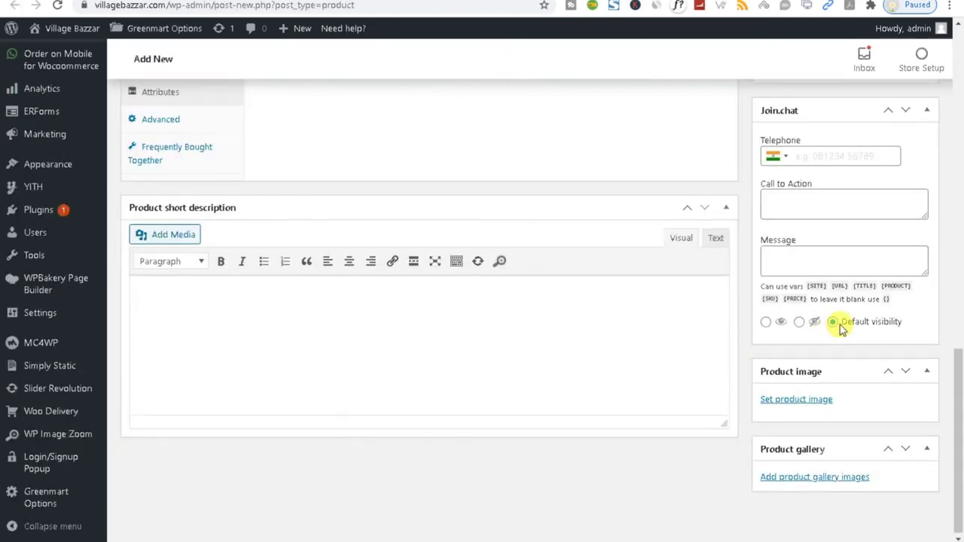
Step: Return to the new product and review its Join.chat telephone and call-to-action fields without entering anything
{"action": "scroll", "coordinate": [839, 324], "scroll_direction": "up", "scroll_amount": 2}
{"action": "left_click", "coordinate": [818, 286]}
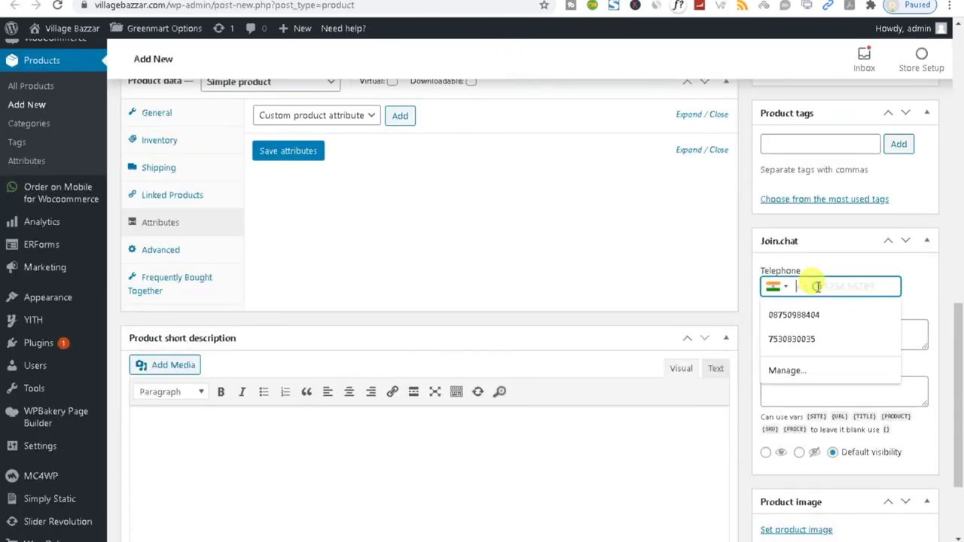
{"action": "left_click", "coordinate": [676, 271]}
{"action": "left_click", "coordinate": [792, 330]}
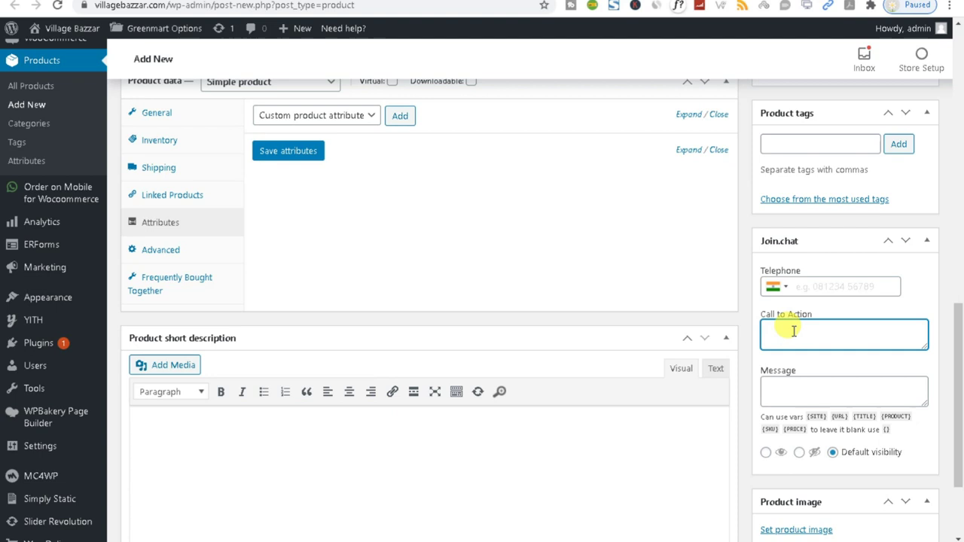
{"action": "left_click", "coordinate": [800, 284]}
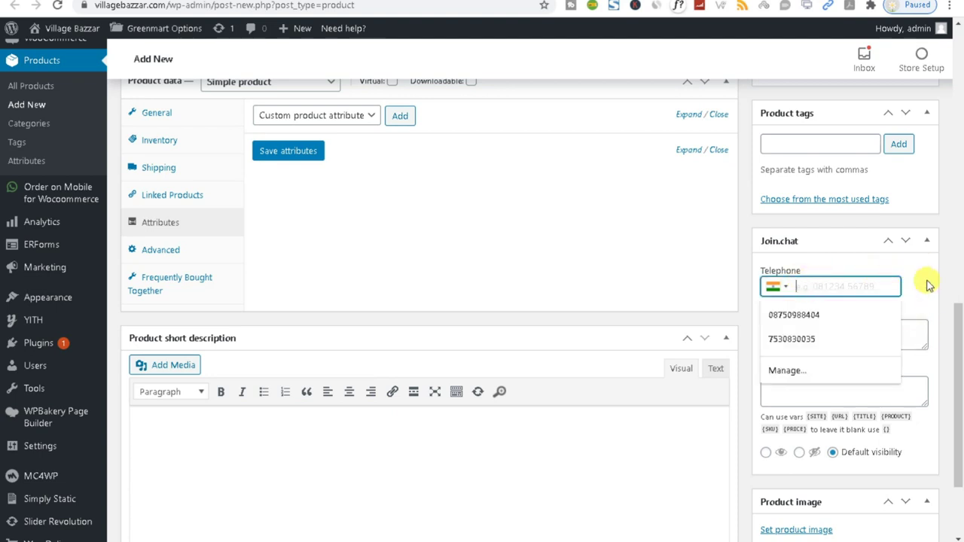
{"action": "left_click", "coordinate": [859, 226]}
{"action": "scroll", "coordinate": [878, 430], "scroll_direction": "down", "scroll_amount": 2}
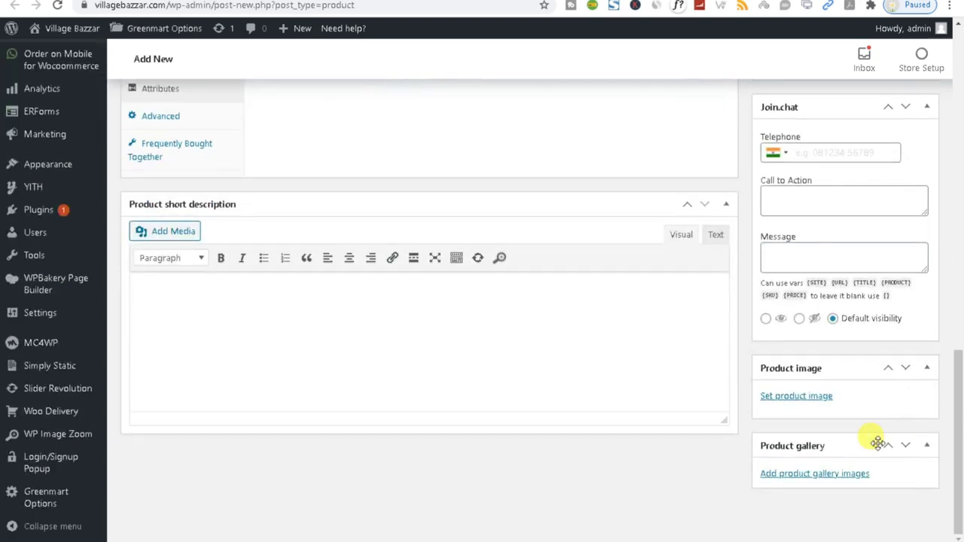
Step: Set the fruit basket picture Fresh-Fruits-1.jpg from the media library as the product image
{"action": "left_click", "coordinate": [788, 397]}
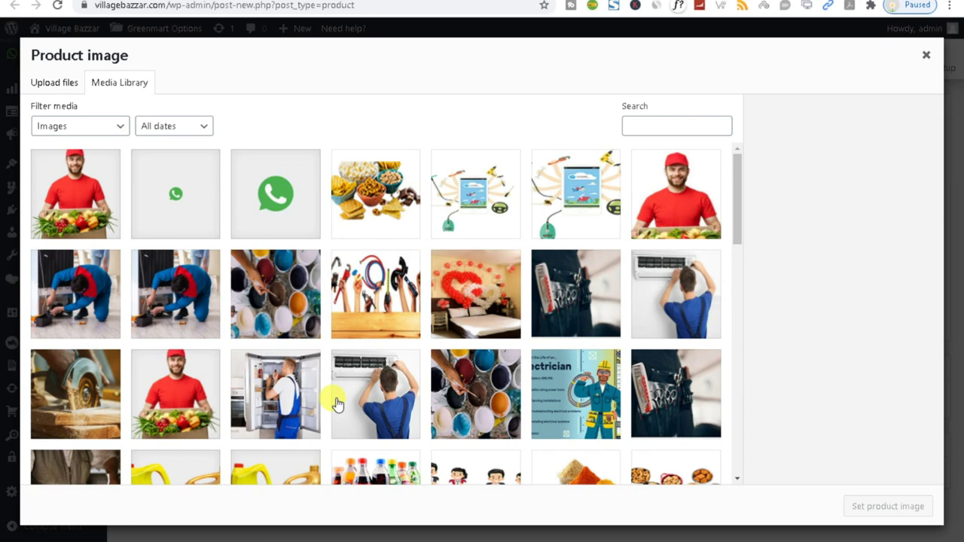
{"action": "scroll", "coordinate": [338, 404], "scroll_direction": "down", "scroll_amount": 4}
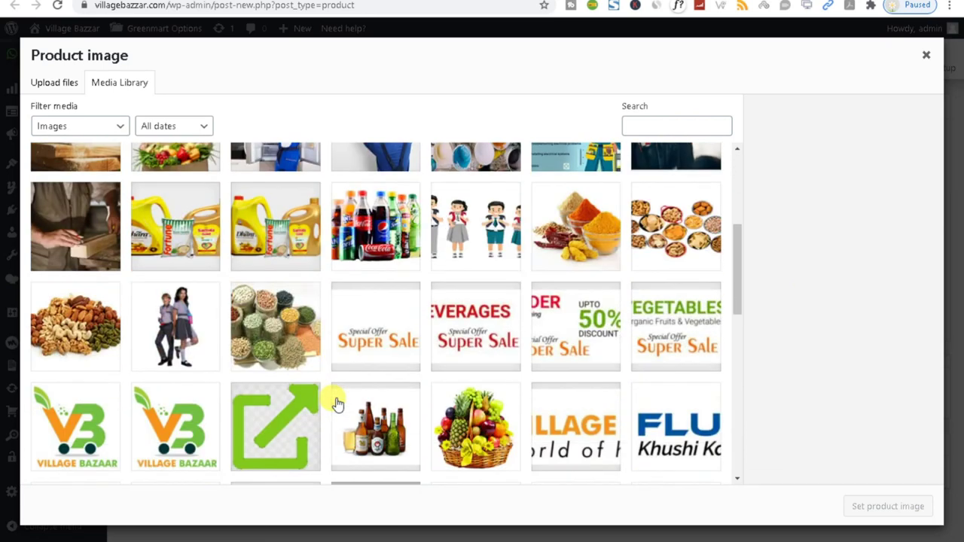
{"action": "scroll", "coordinate": [336, 404], "scroll_direction": "down", "scroll_amount": 3}
{"action": "left_click", "coordinate": [457, 259]}
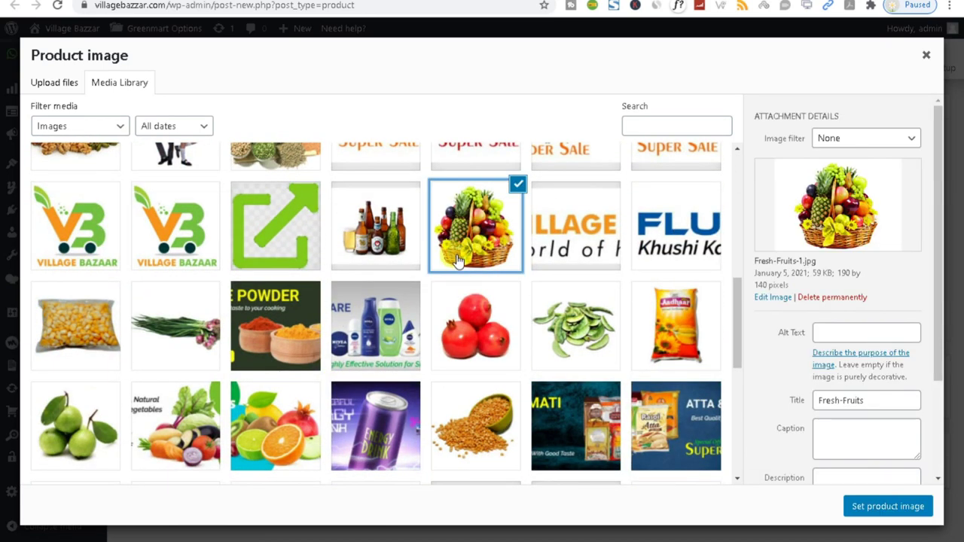
{"action": "left_click", "coordinate": [862, 506]}
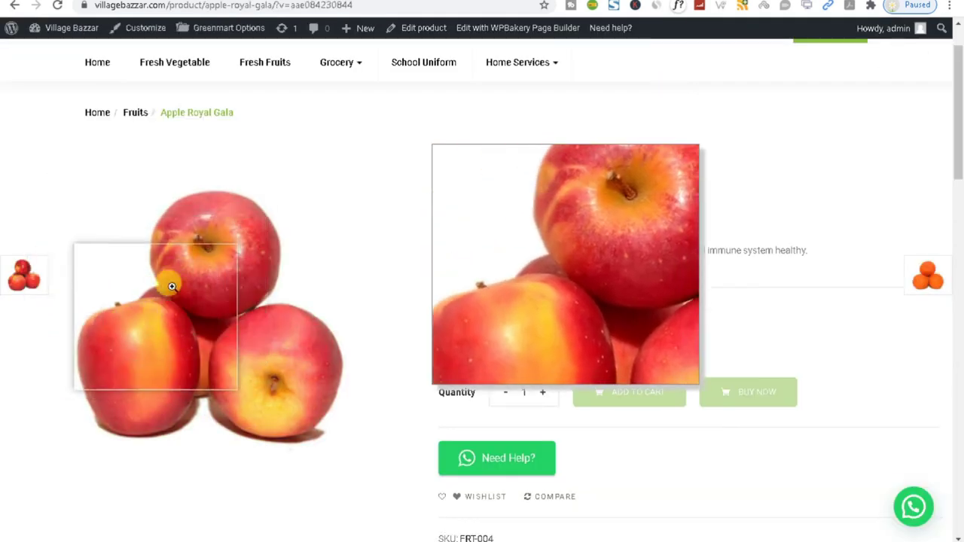
Step: Examine the zoomable product image on the Apple Royal Gala storefront page and return to the new product
{"action": "scroll", "coordinate": [215, 339], "scroll_direction": "down", "scroll_amount": 2}
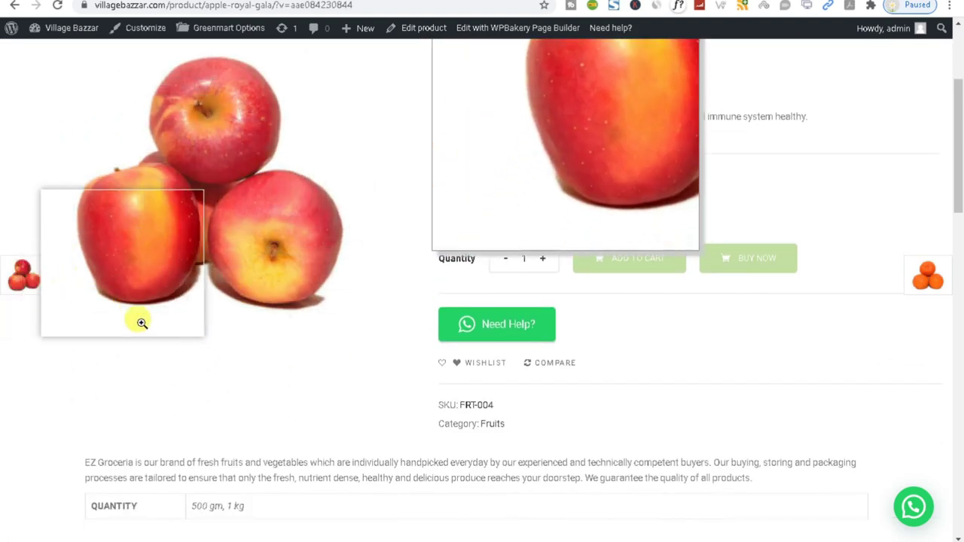
{"action": "left_click", "coordinate": [615, 1]}
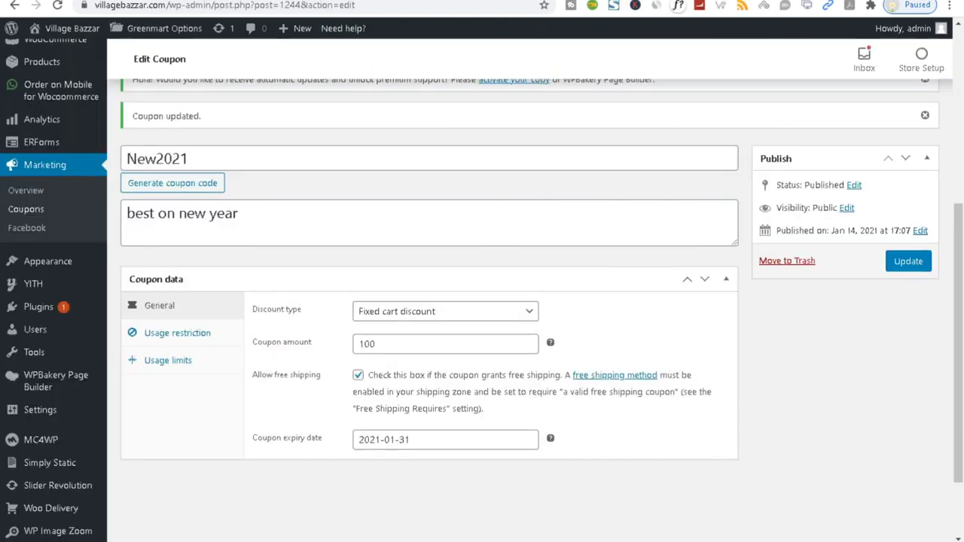
{"action": "left_click", "coordinate": [549, 2]}
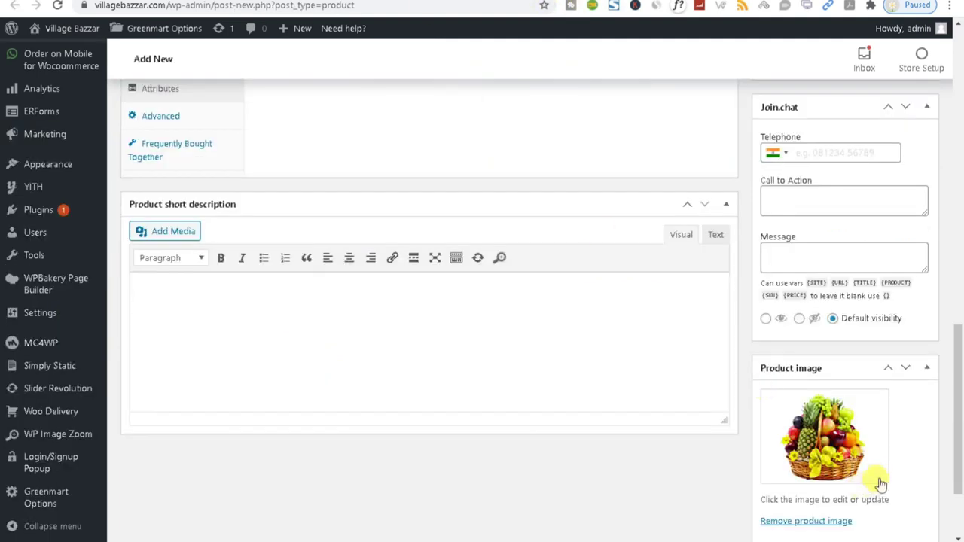
Step: Look at the media picker for product gallery images and close it without adding any
{"action": "scroll", "coordinate": [878, 482], "scroll_direction": "down", "scroll_amount": 2}
{"action": "left_click_drag", "start_coordinate": [746, 445], "coordinate": [832, 491]}
{"action": "left_click", "coordinate": [827, 477]}
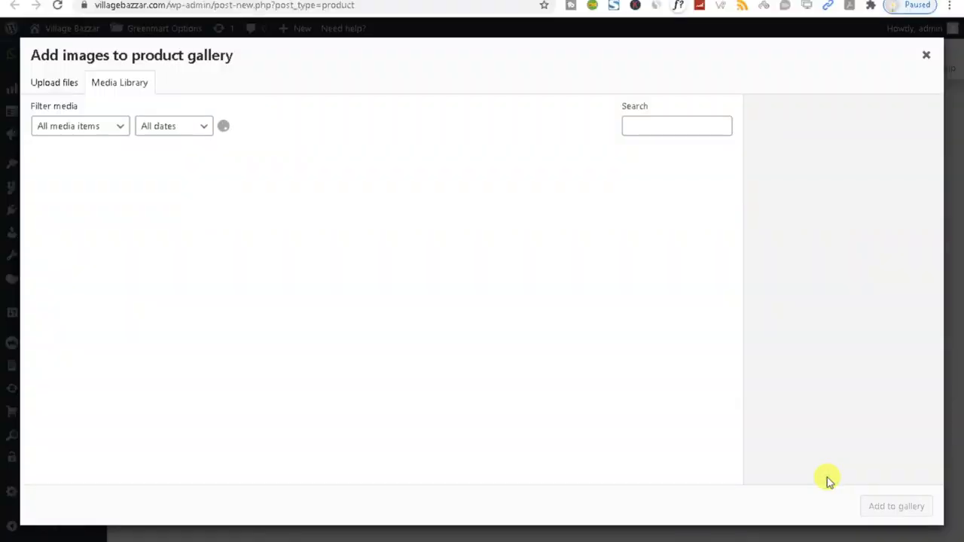
{"action": "left_click", "coordinate": [926, 56]}
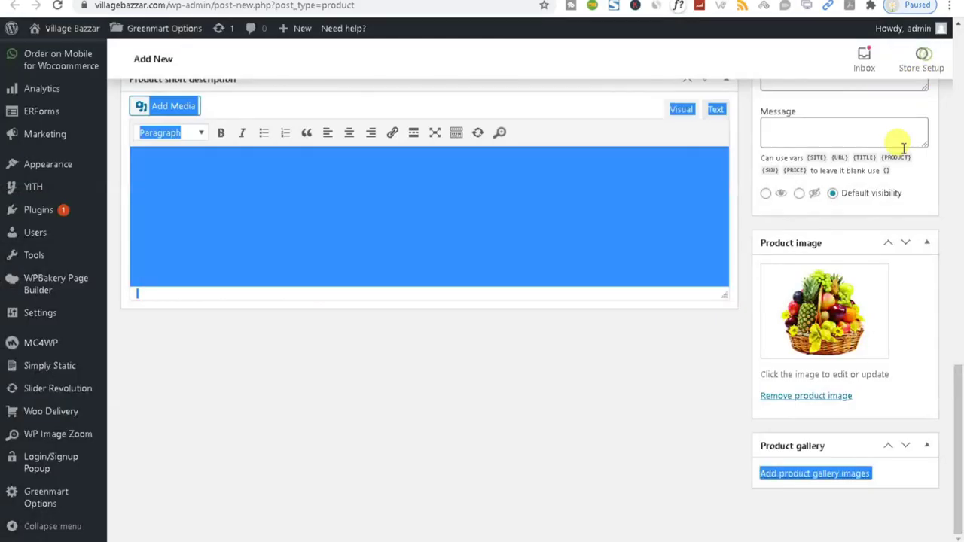
Step: Publish the "test" product
{"action": "scroll", "coordinate": [514, 311], "scroll_direction": "up", "scroll_amount": 5}
{"action": "scroll", "coordinate": [516, 310], "scroll_direction": "up", "scroll_amount": 1}
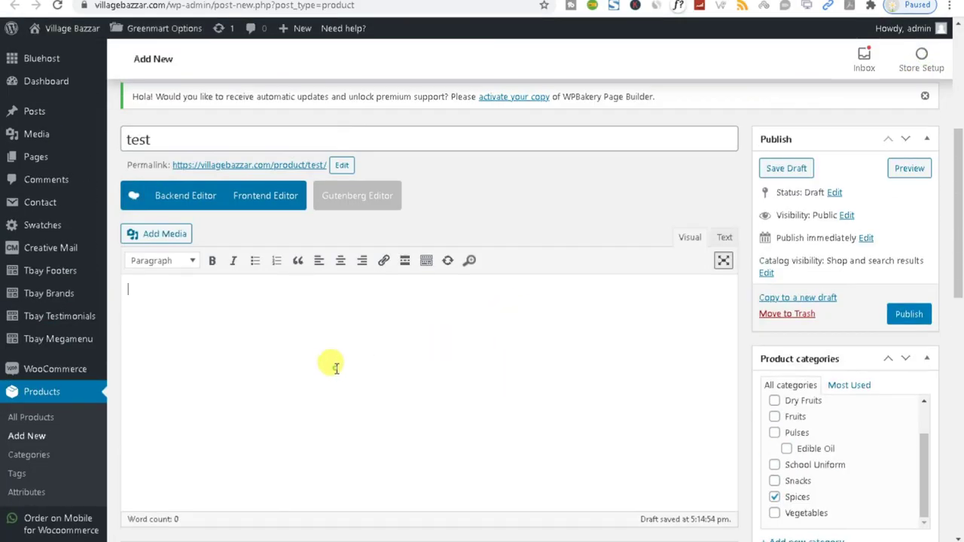
{"action": "left_click", "coordinate": [899, 316]}
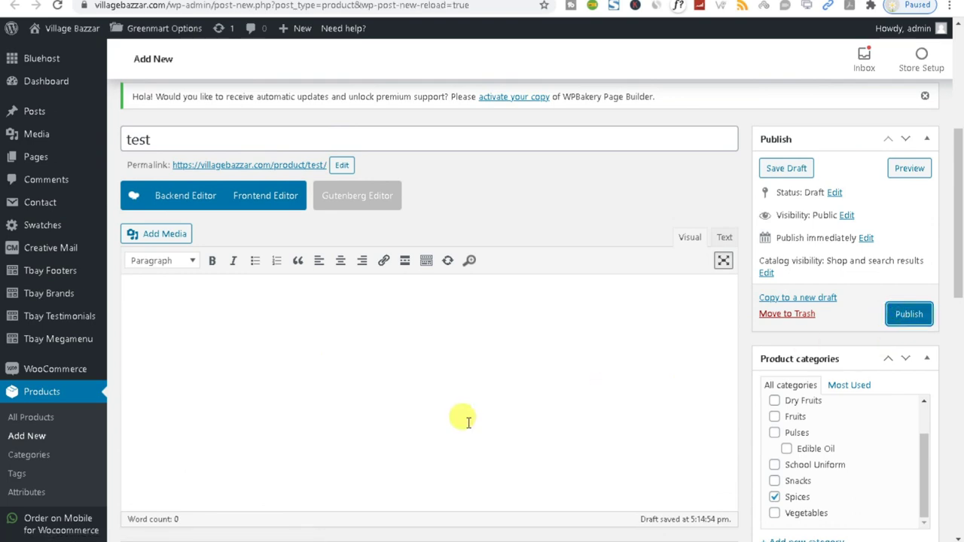
Step: Review the "test" product's title, general pricing and inventory settings in the product editor
{"action": "scroll", "coordinate": [324, 372], "scroll_direction": "down", "scroll_amount": 1}
{"action": "scroll", "coordinate": [323, 372], "scroll_direction": "down", "scroll_amount": 1}
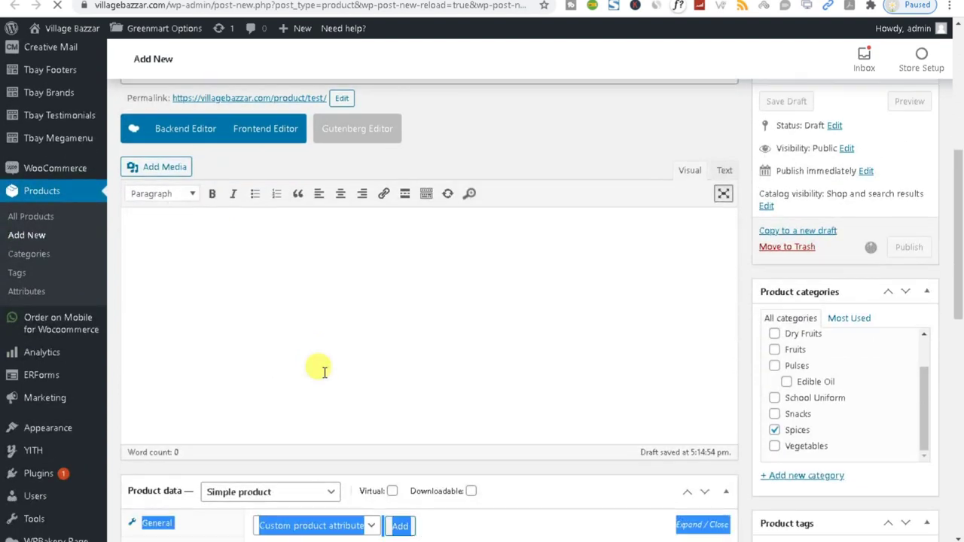
{"action": "scroll", "coordinate": [323, 371], "scroll_direction": "up", "scroll_amount": 2}
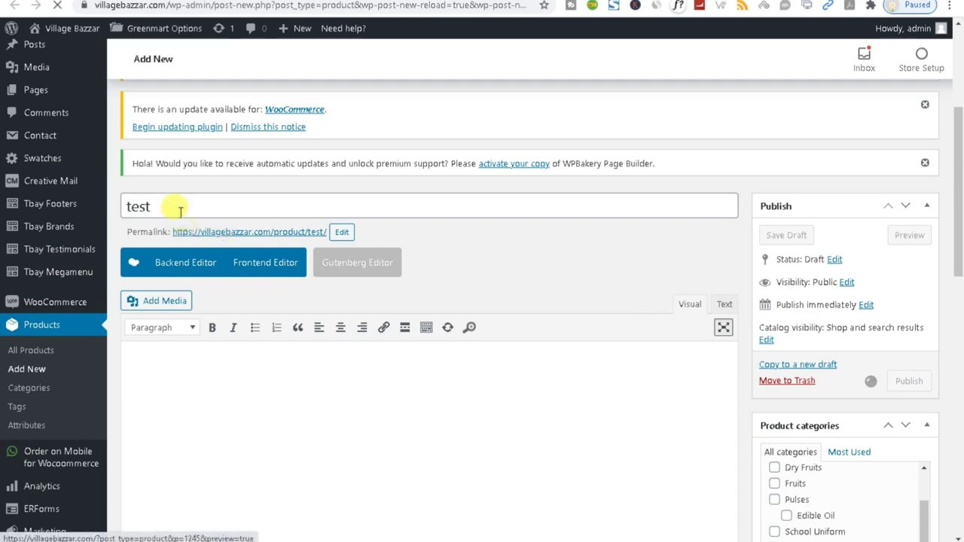
{"action": "left_click", "coordinate": [172, 200]}
{"action": "scroll", "coordinate": [177, 214], "scroll_direction": "down", "scroll_amount": 3}
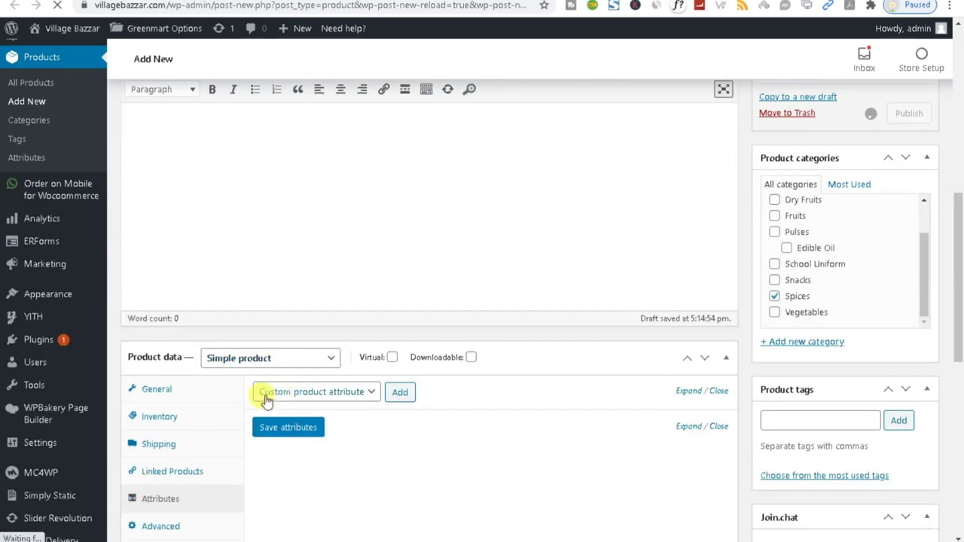
{"action": "left_click", "coordinate": [179, 394]}
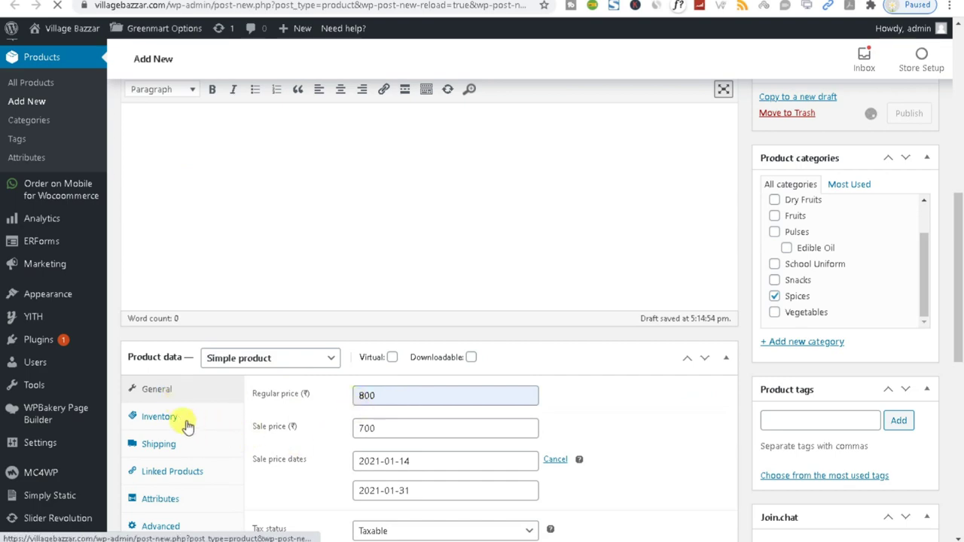
{"action": "left_click", "coordinate": [185, 423]}
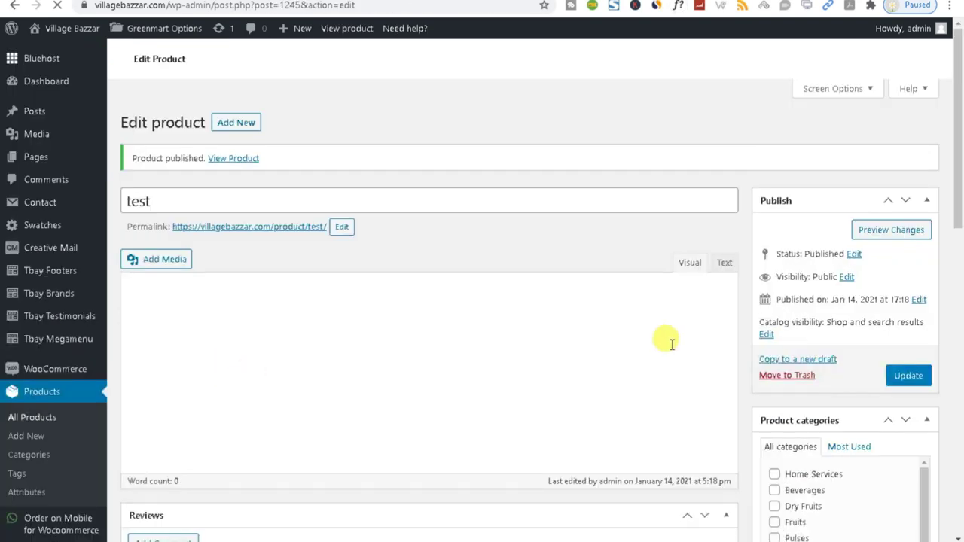
Step: Open the published "test" product's storefront page in a new browser tab from its permalink
{"action": "scroll", "coordinate": [667, 347], "scroll_direction": "down", "scroll_amount": 3}
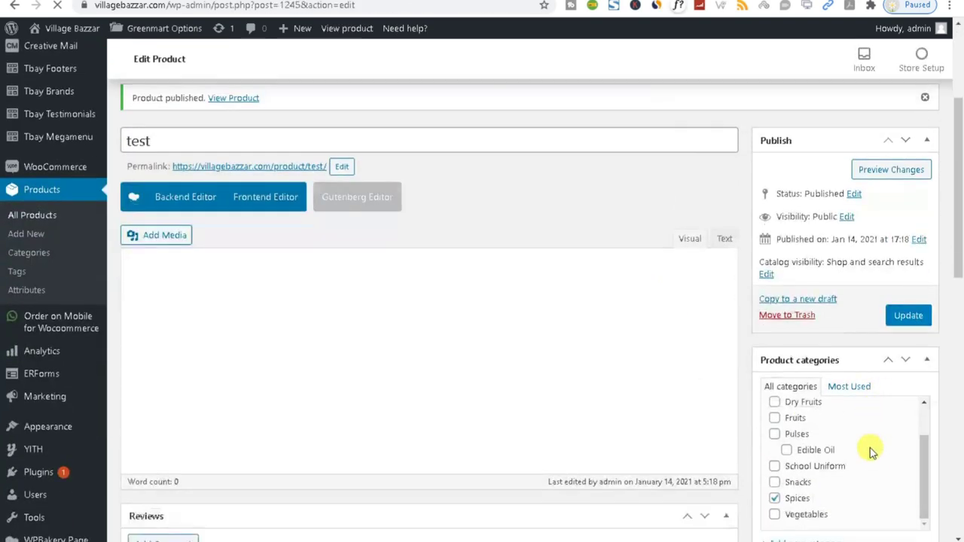
{"action": "scroll", "coordinate": [871, 452], "scroll_direction": "down", "scroll_amount": 5}
{"action": "scroll", "coordinate": [424, 264], "scroll_direction": "up", "scroll_amount": 6}
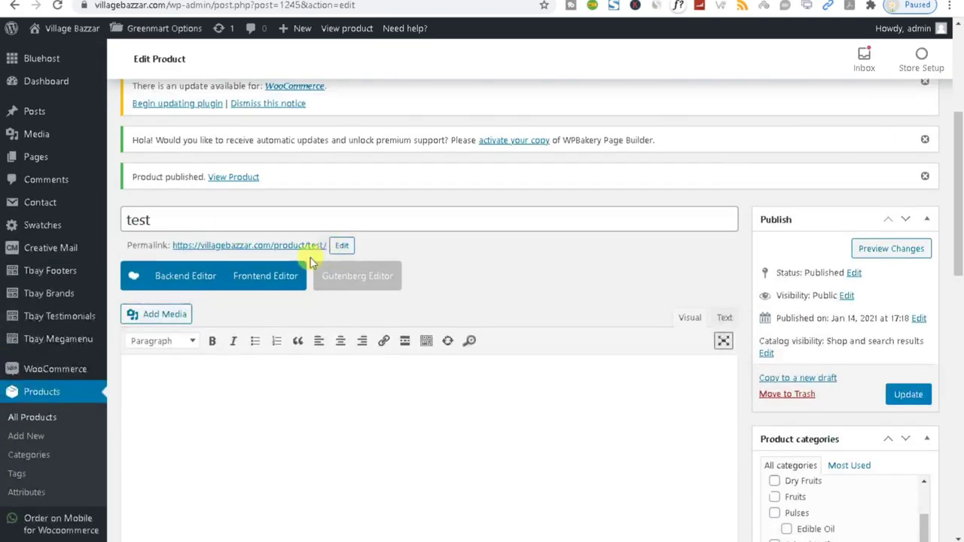
{"action": "right_click", "coordinate": [286, 250]}
{"action": "key", "text": "Escape"}
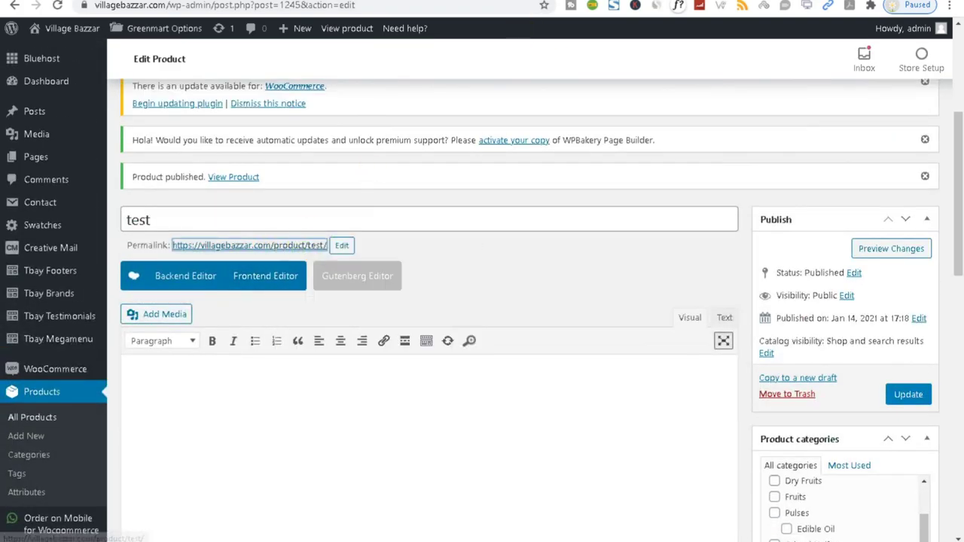
{"action": "key", "text": "Return"}
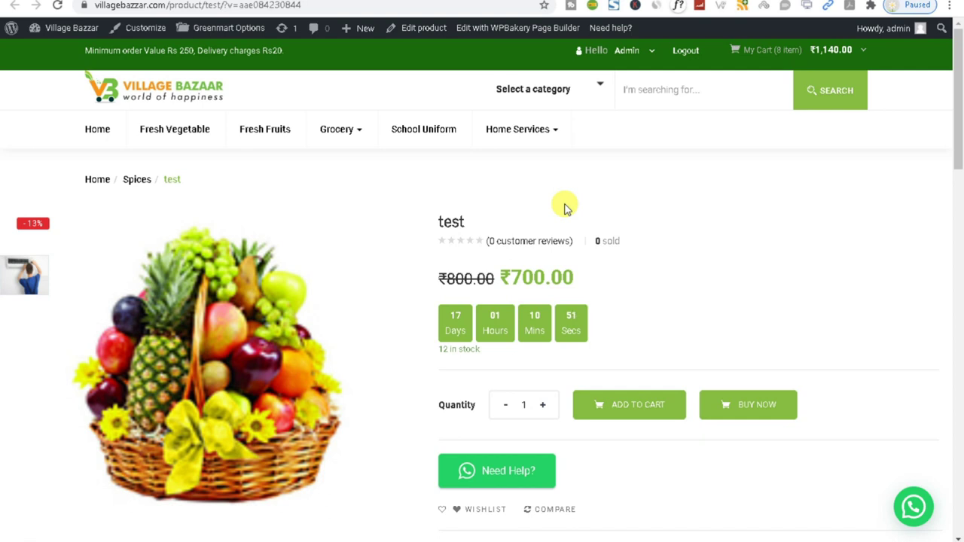
Step: Examine the "test" product's regular and sale prices, sale countdown, stock, SKU and category on its storefront page
{"action": "left_click_drag", "start_coordinate": [655, 350], "coordinate": [430, 327]}
{"action": "left_click", "coordinate": [666, 325]}
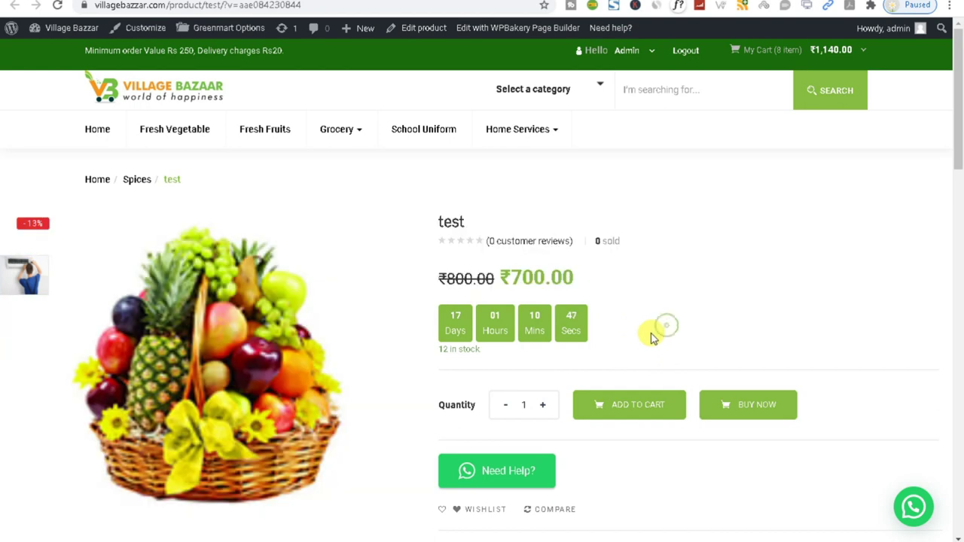
{"action": "left_click", "coordinate": [641, 325]}
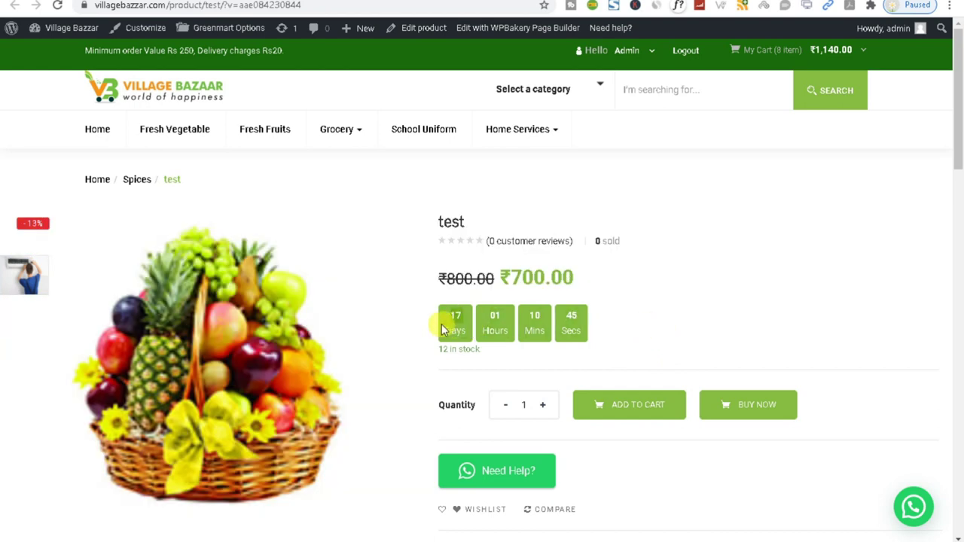
{"action": "left_click_drag", "start_coordinate": [603, 276], "coordinate": [436, 264]}
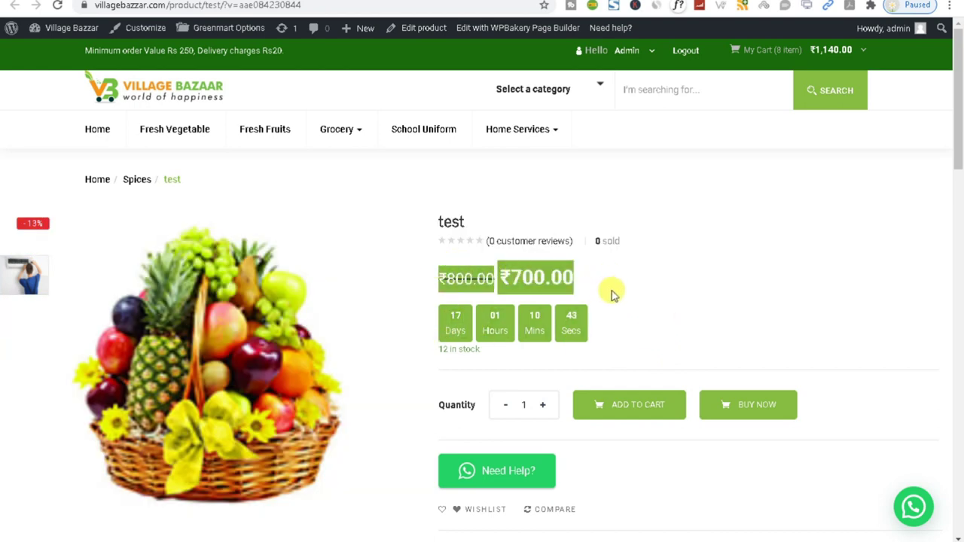
{"action": "left_click", "coordinate": [626, 334]}
{"action": "scroll", "coordinate": [626, 334], "scroll_direction": "down", "scroll_amount": 3}
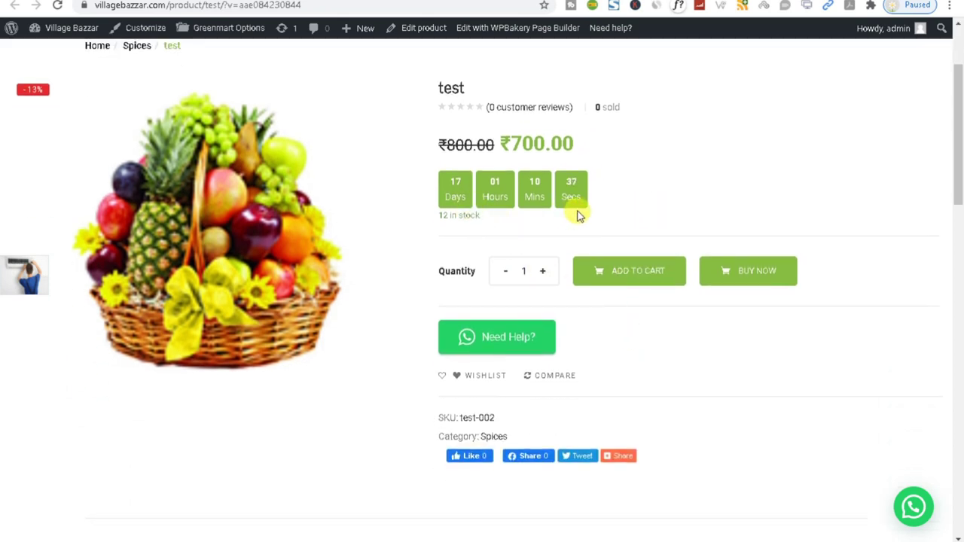
{"action": "scroll", "coordinate": [595, 241], "scroll_direction": "up", "scroll_amount": 2}
{"action": "left_click_drag", "start_coordinate": [640, 253], "coordinate": [344, 236]}
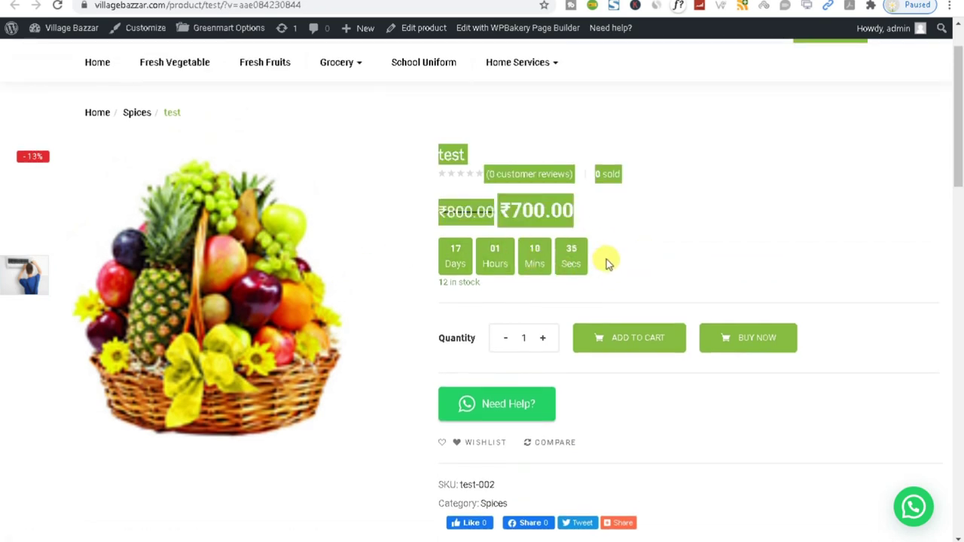
{"action": "left_click", "coordinate": [608, 262]}
Step: Return to editing the "test" product and bring its general product data into view
{"action": "left_click", "coordinate": [424, 28]}
{"action": "scroll", "coordinate": [500, 443], "scroll_direction": "down", "scroll_amount": 6}
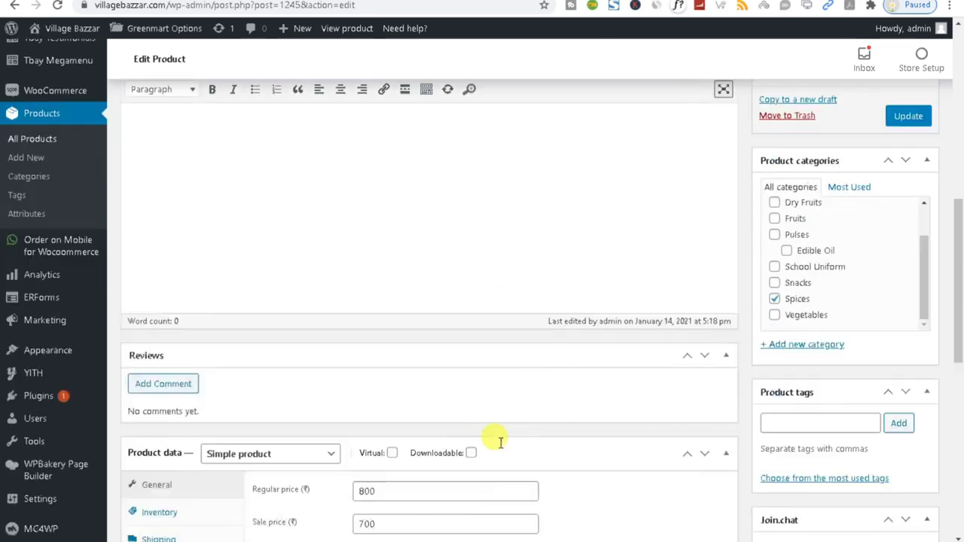
Step: Add a custom product attribute named Weight to the product data
{"action": "scroll", "coordinate": [481, 406], "scroll_direction": "down", "scroll_amount": 2}
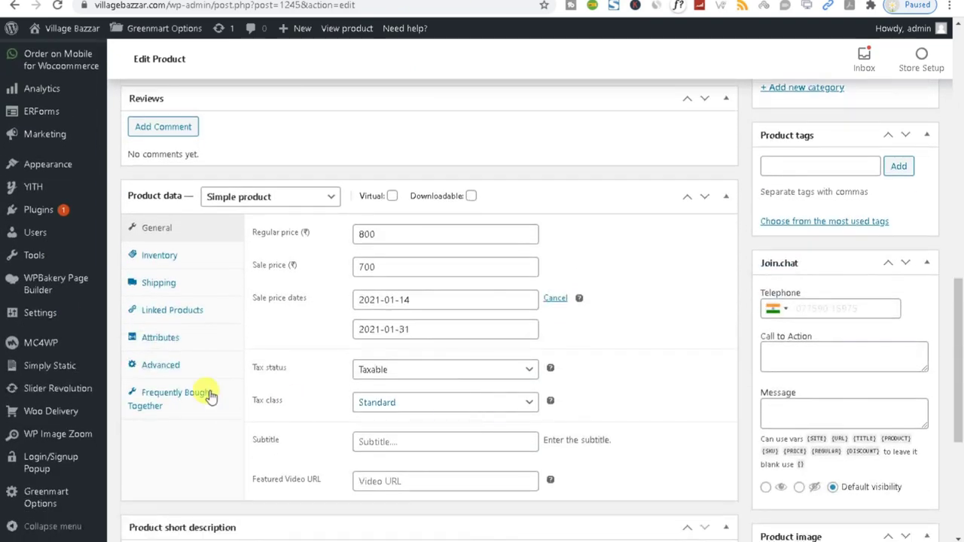
{"action": "left_click", "coordinate": [155, 336]}
{"action": "left_click", "coordinate": [371, 230]}
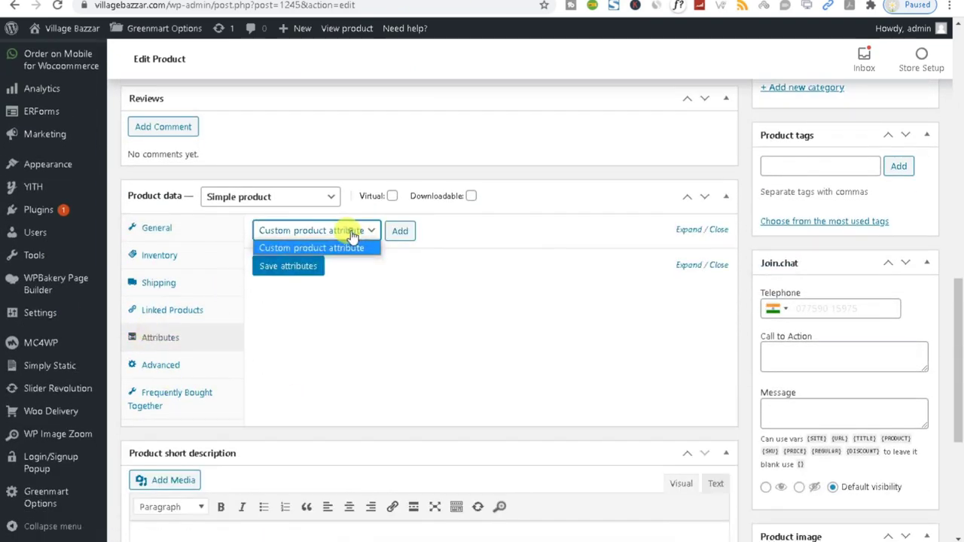
{"action": "left_click", "coordinate": [351, 245]}
{"action": "left_click", "coordinate": [405, 230]}
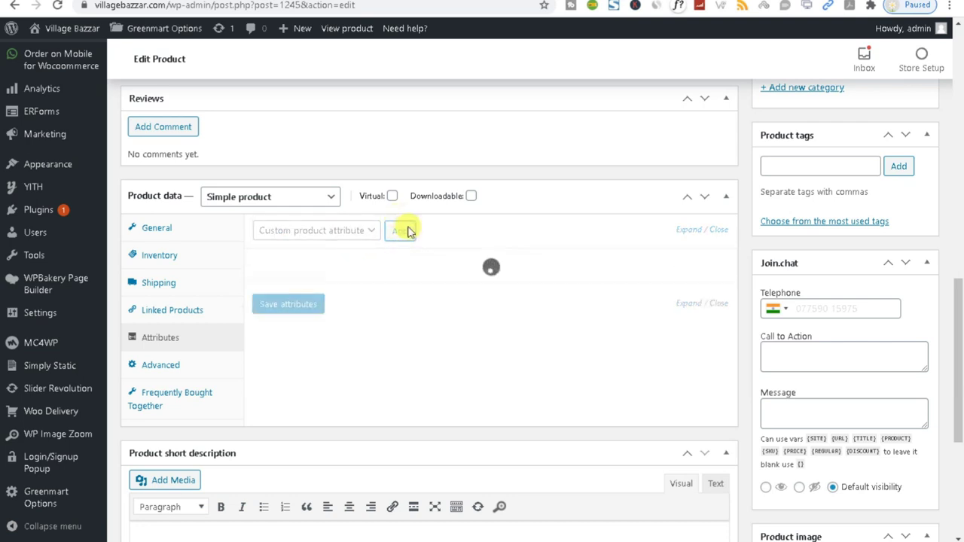
{"action": "left_click", "coordinate": [299, 308]}
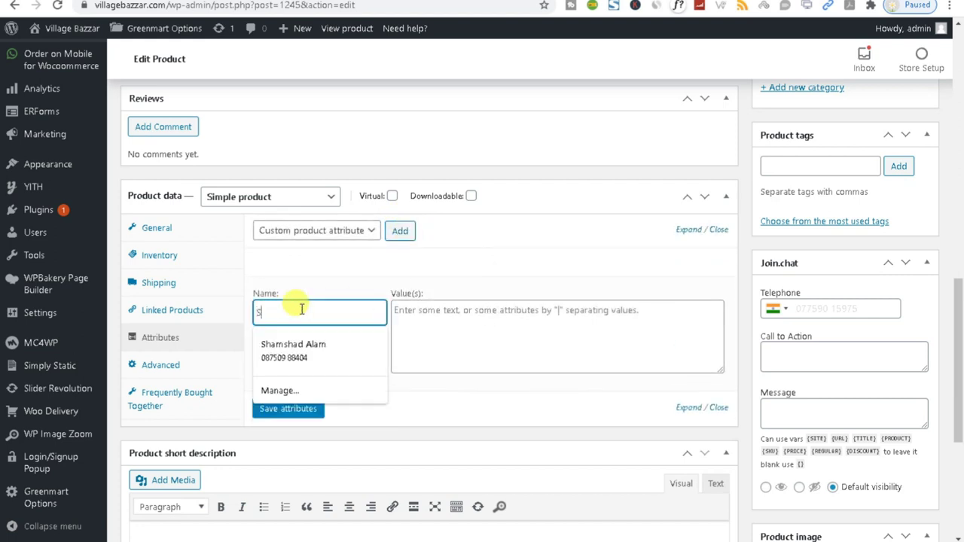
{"action": "key", "text": "Escape"}
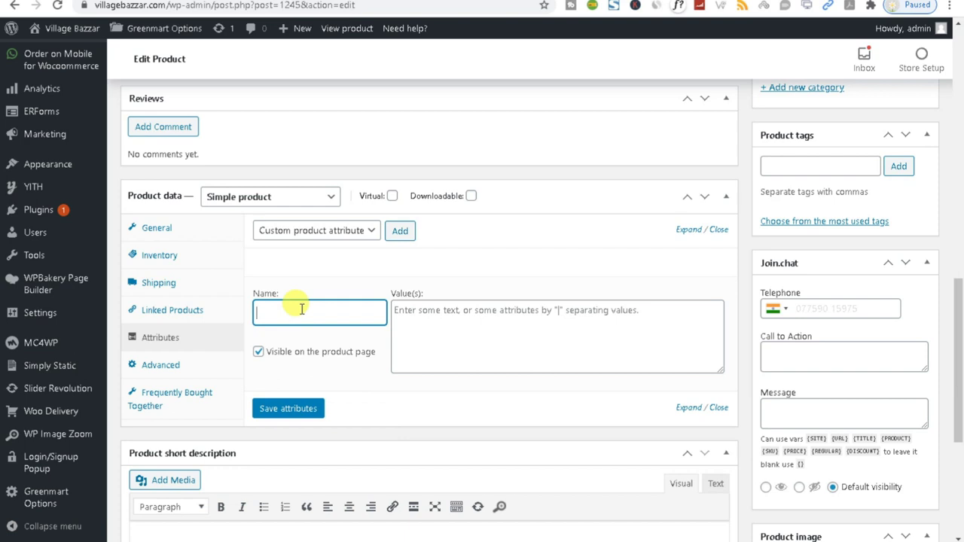
{"action": "type", "text": "QT"}
{"action": "key", "text": "BackSpace"}
{"action": "key", "text": "BackSpace"}
{"action": "type", "text": "Weight"}
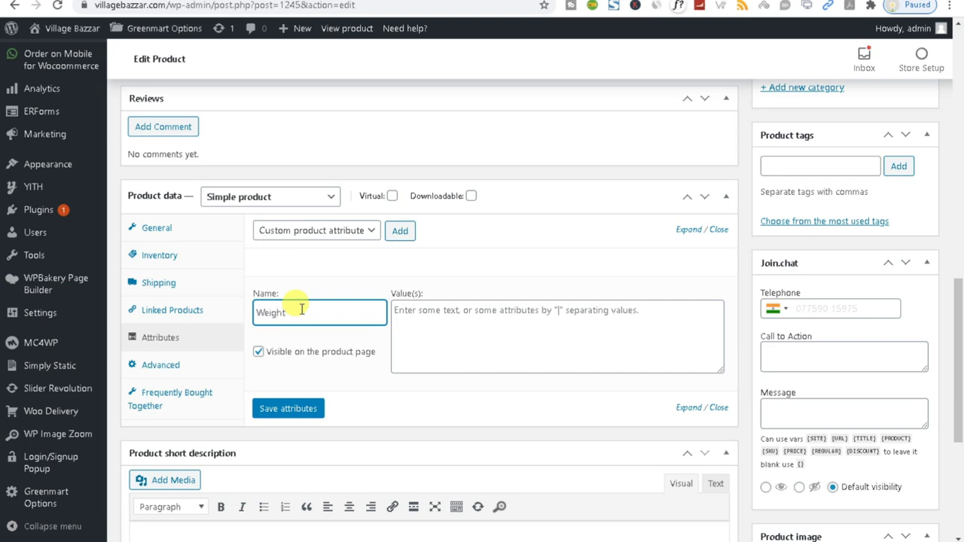
Step: Enter 500gm as the Weight attribute's first value, followed by a | separator
{"action": "left_click", "coordinate": [435, 312]}
{"action": "type", "text": "500"}
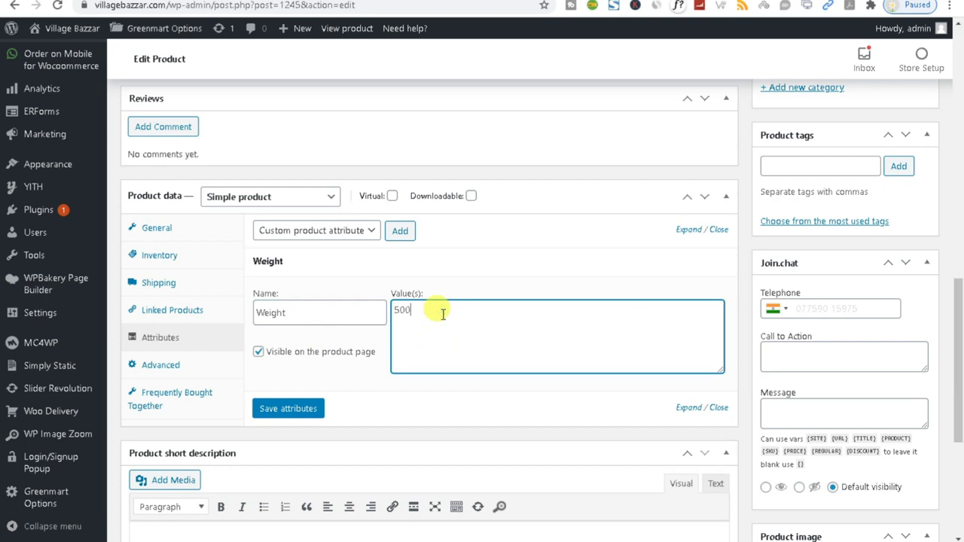
{"action": "type", "text": " gm |"}
{"action": "left_click_drag", "start_coordinate": [440, 314], "coordinate": [413, 317]}
{"action": "left_click", "coordinate": [412, 316]}
{"action": "key", "text": "BackSpace"}
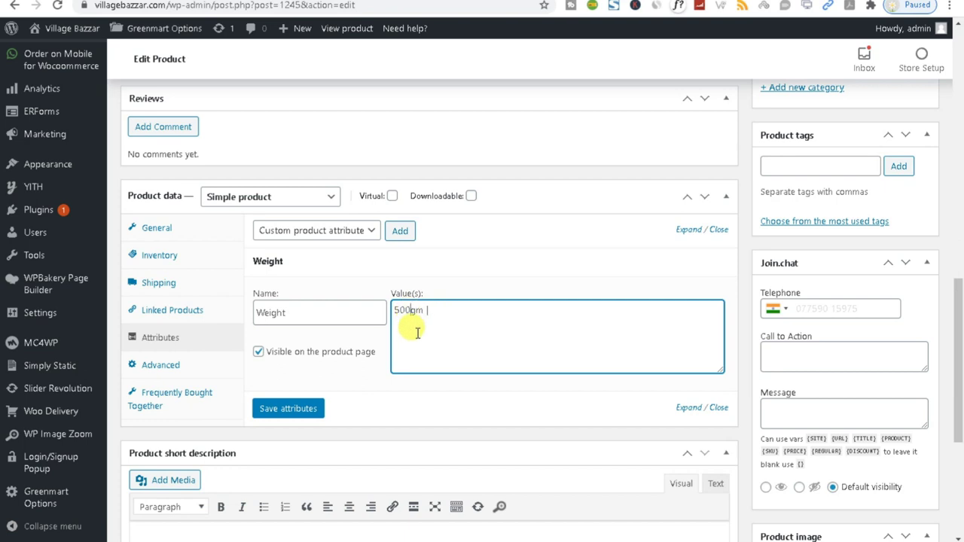
{"action": "left_click_drag", "start_coordinate": [423, 309], "coordinate": [435, 309]}
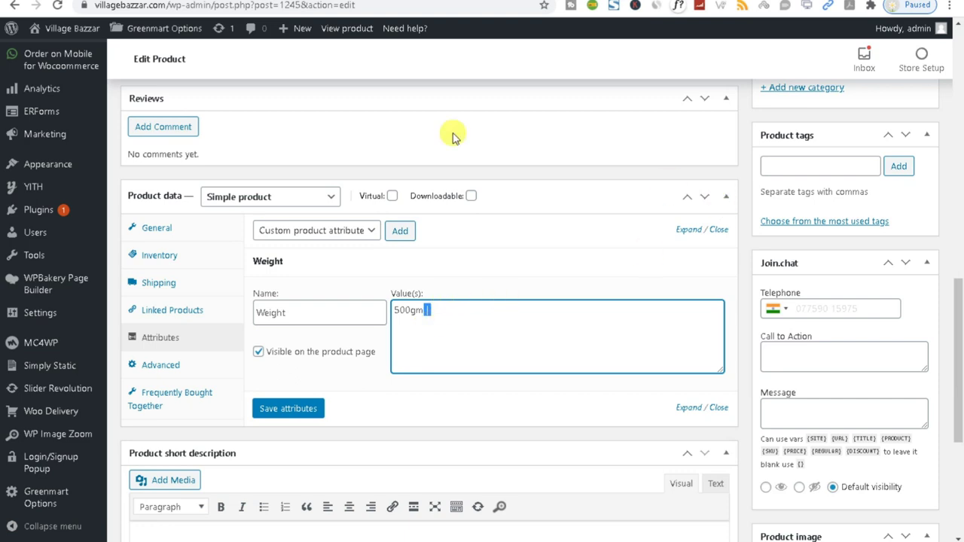
{"action": "left_click", "coordinate": [285, 5]}
{"action": "type", "text": "\\"}
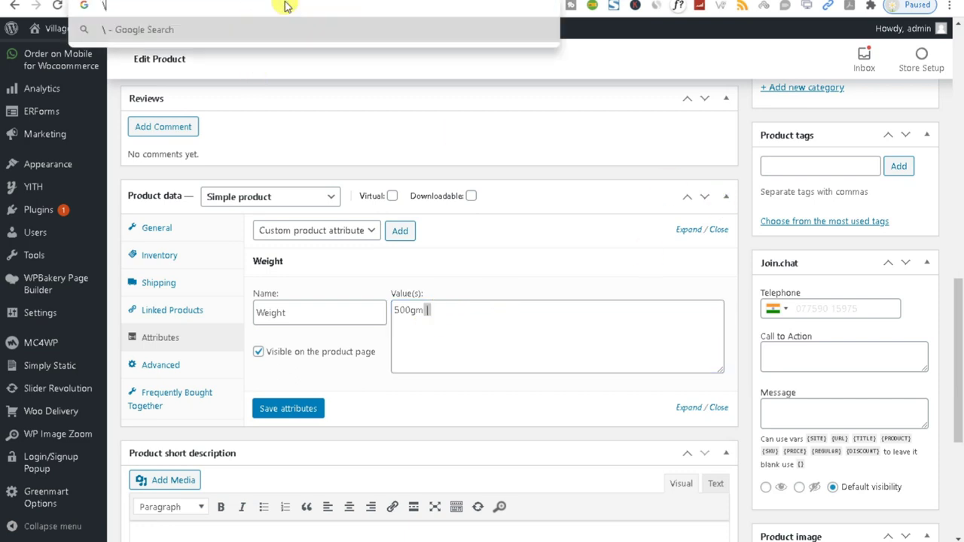
{"action": "type", "text": "/"}
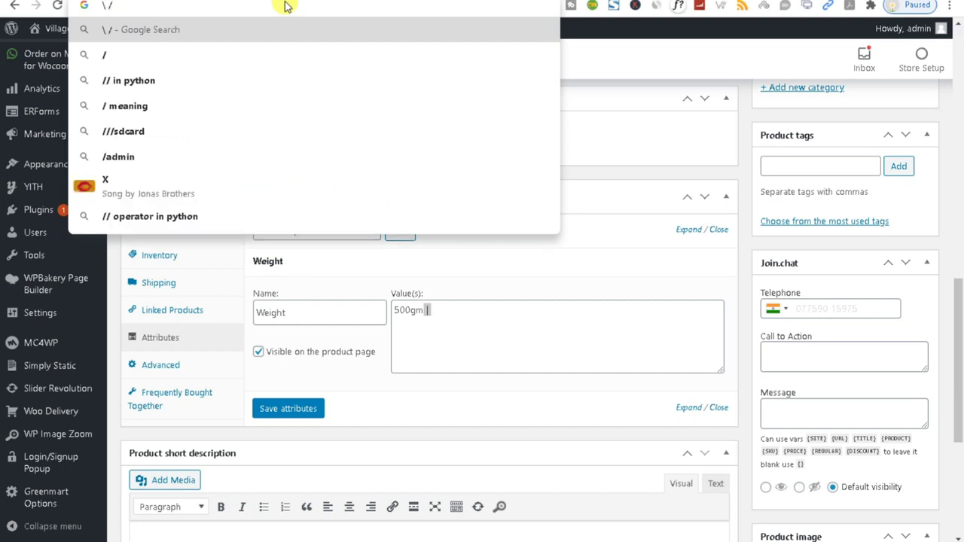
{"action": "key", "text": "BackSpace"}
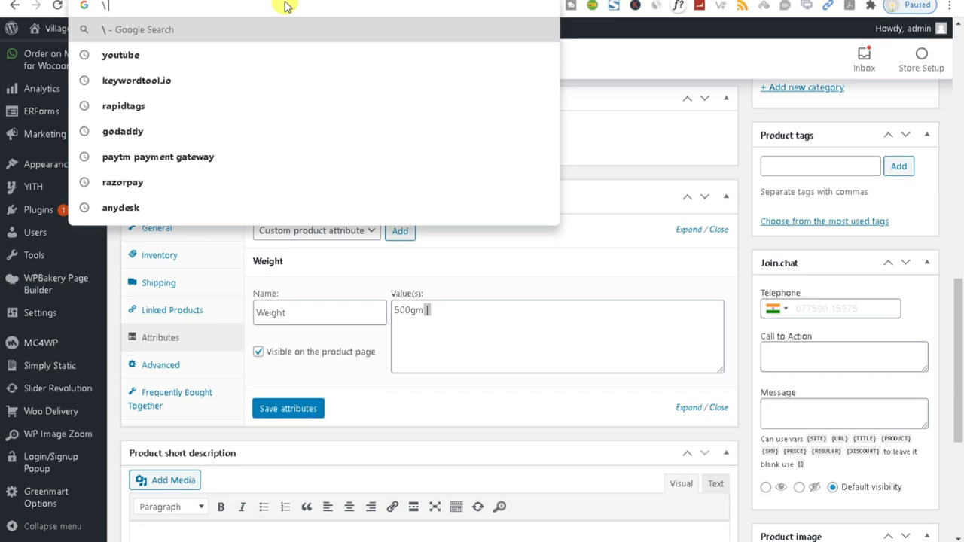
Step: Add 1kg and 2kg as further |-separated Weight values and save the attributes
{"action": "left_click", "coordinate": [436, 305]}
{"action": "type", "text": "|"}
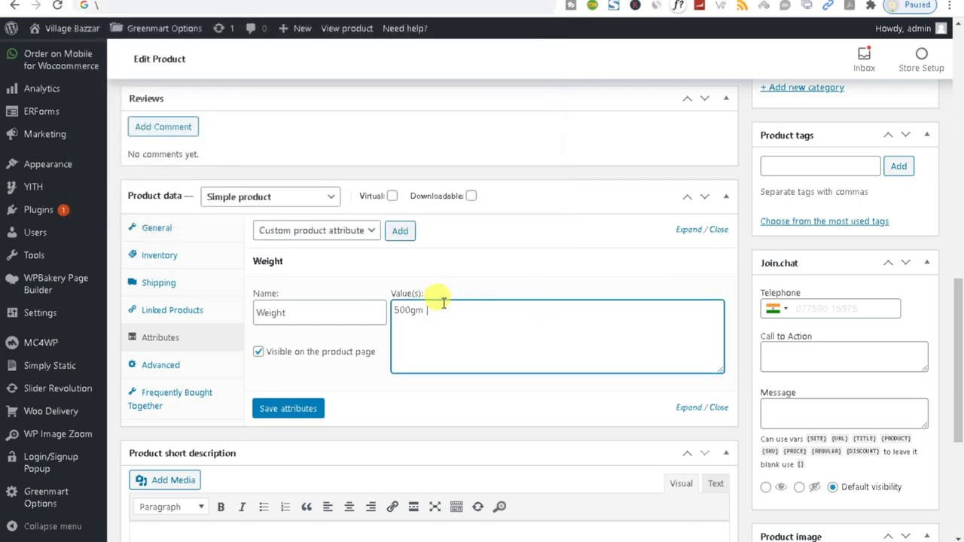
{"action": "type", "text": " 1gm"}
{"action": "key", "text": "BackSpace"}
{"action": "key", "text": "BackSpace"}
{"action": "type", "text": "kg"}
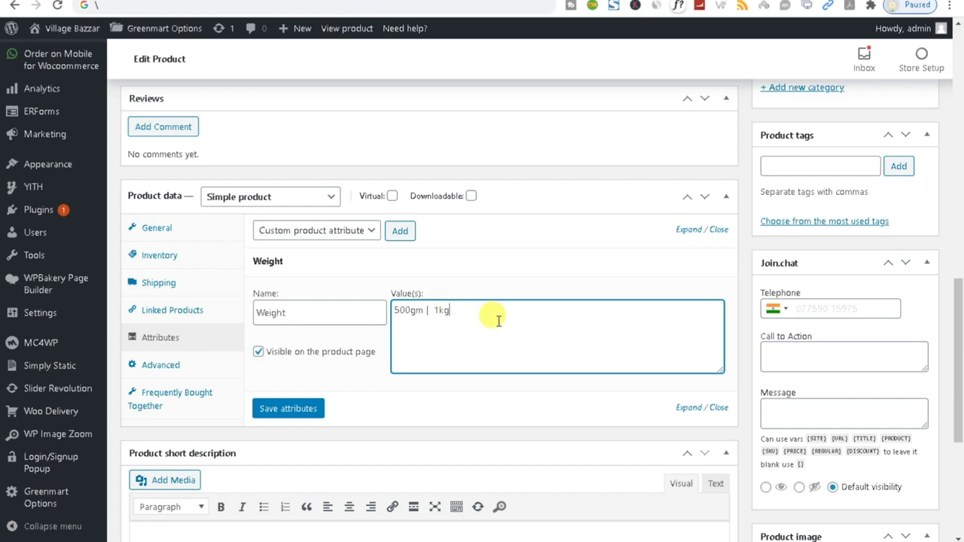
{"action": "type", "text": " 2"}
{"action": "key", "text": "BackSpace"}
{"action": "type", "text": "|"}
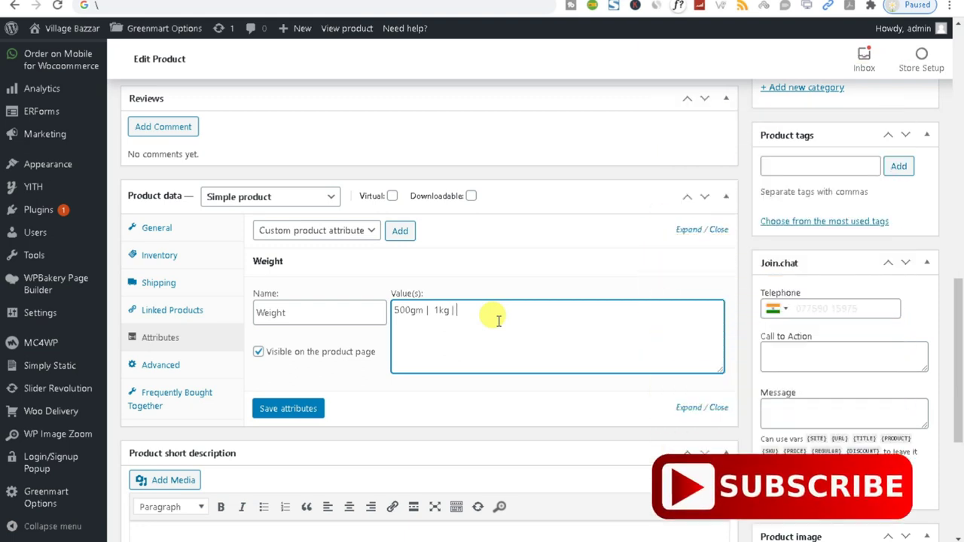
{"action": "type", "text": " 2k"}
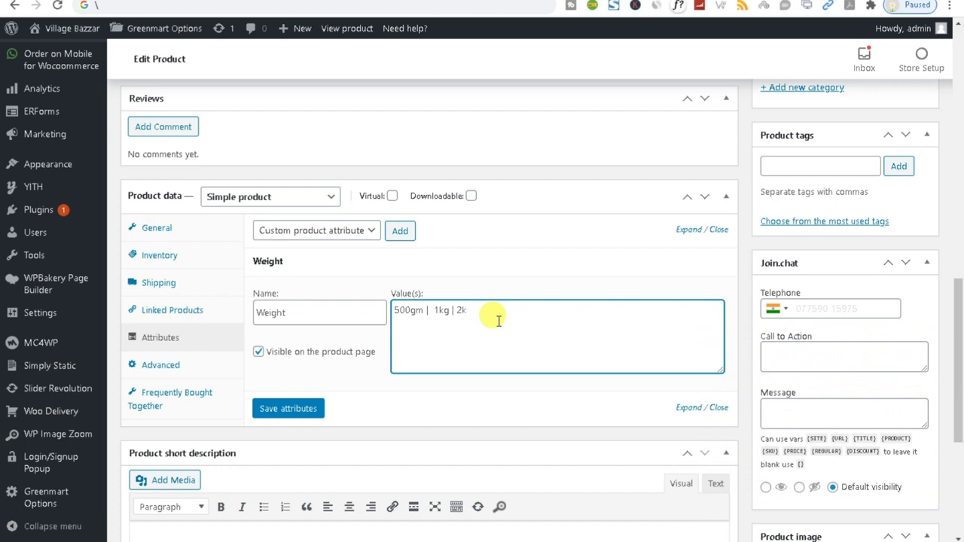
{"action": "type", "text": "g"}
{"action": "left_click", "coordinate": [305, 414]}
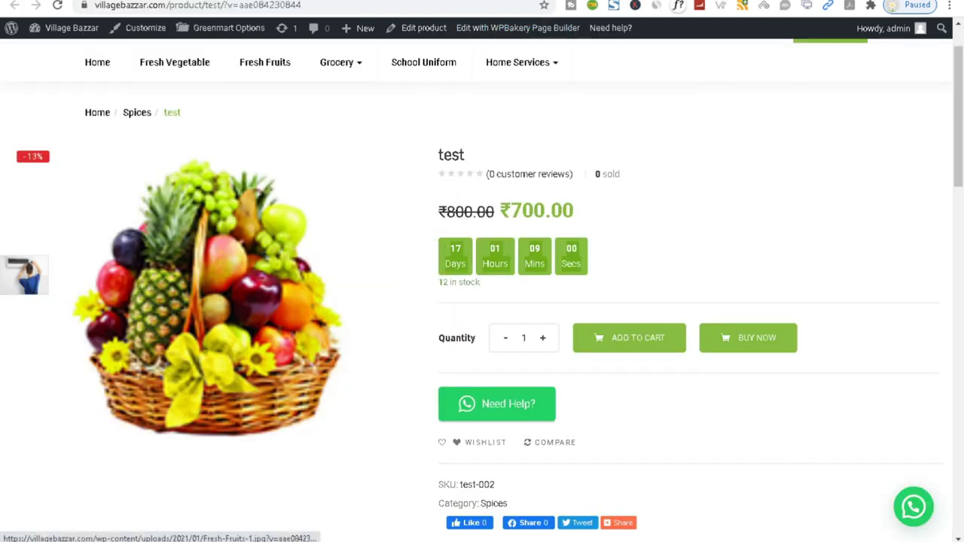
{"action": "scroll", "coordinate": [353, 400], "scroll_direction": "down", "scroll_amount": 4}
{"action": "scroll", "coordinate": [353, 405], "scroll_direction": "up", "scroll_amount": 3}
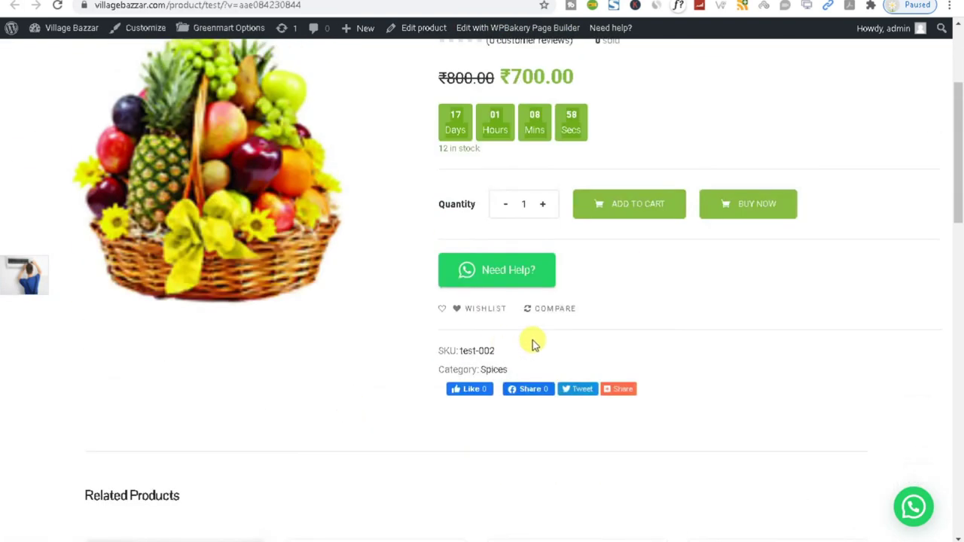
{"action": "mouse_move", "coordinate": [637, 398]}
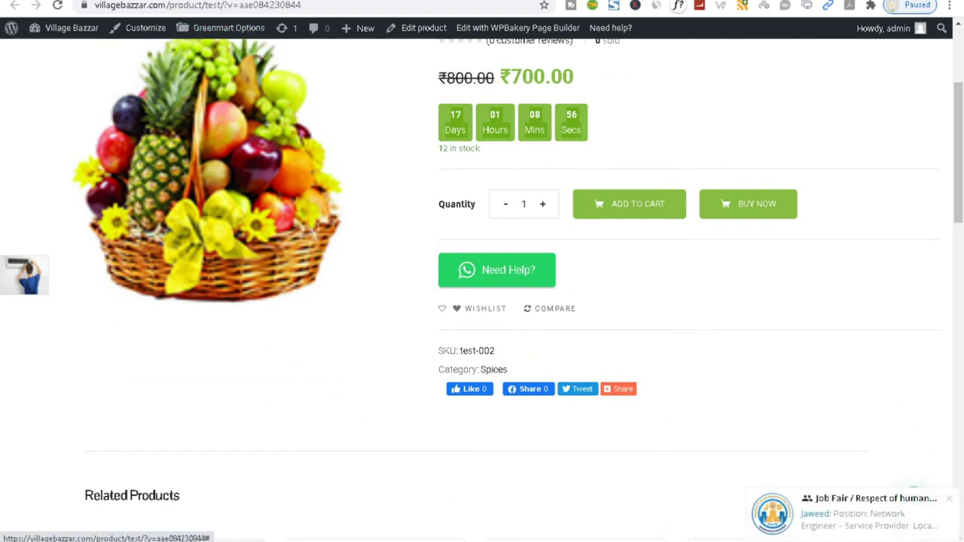
{"action": "left_click", "coordinate": [248, 0]}
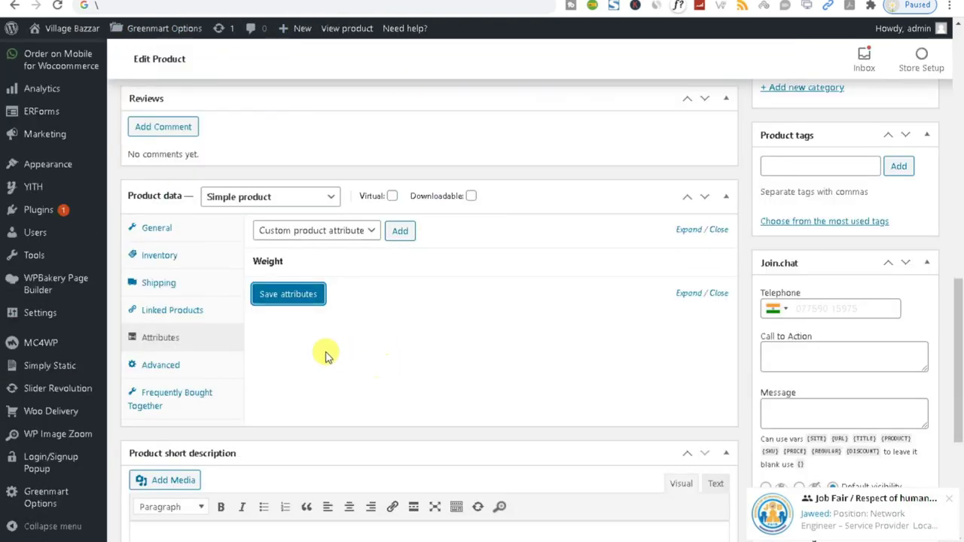
Step: Save the attributes again and add a second custom product attribute named Size
{"action": "left_click", "coordinate": [286, 294]}
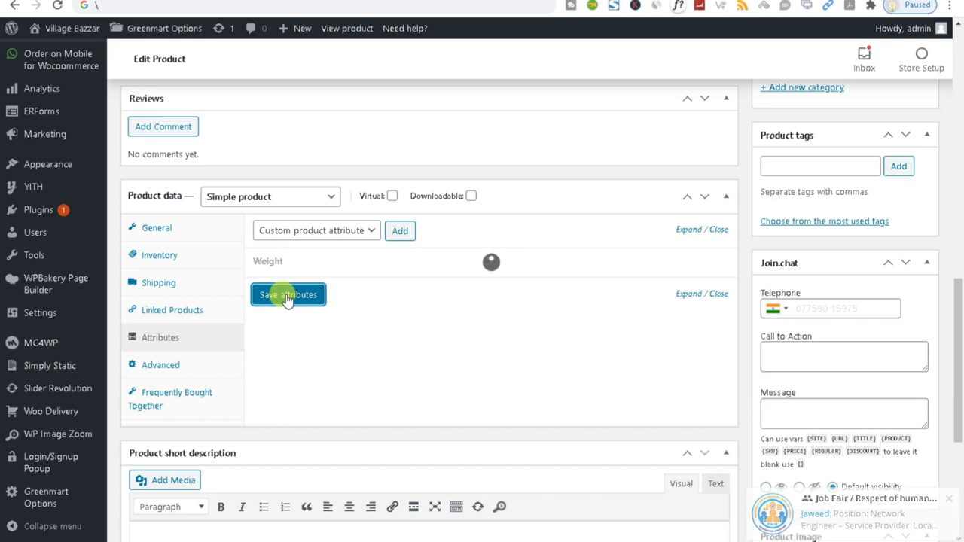
{"action": "left_click", "coordinate": [398, 230]}
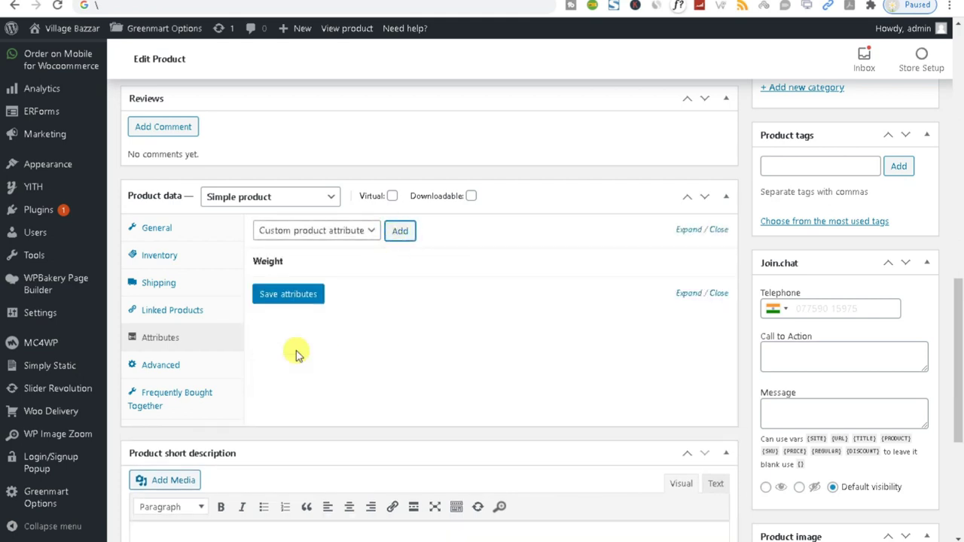
{"action": "left_click", "coordinate": [399, 230]}
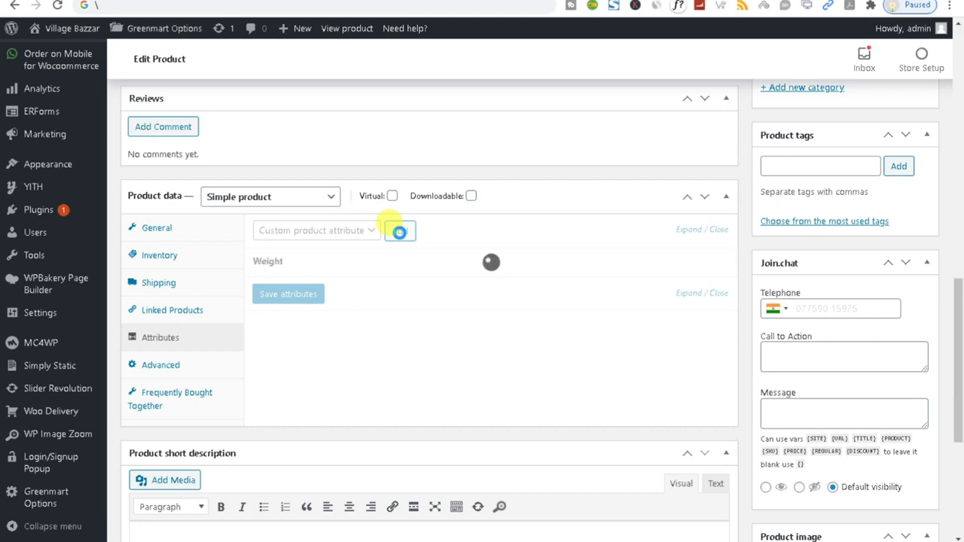
{"action": "left_click", "coordinate": [399, 232]}
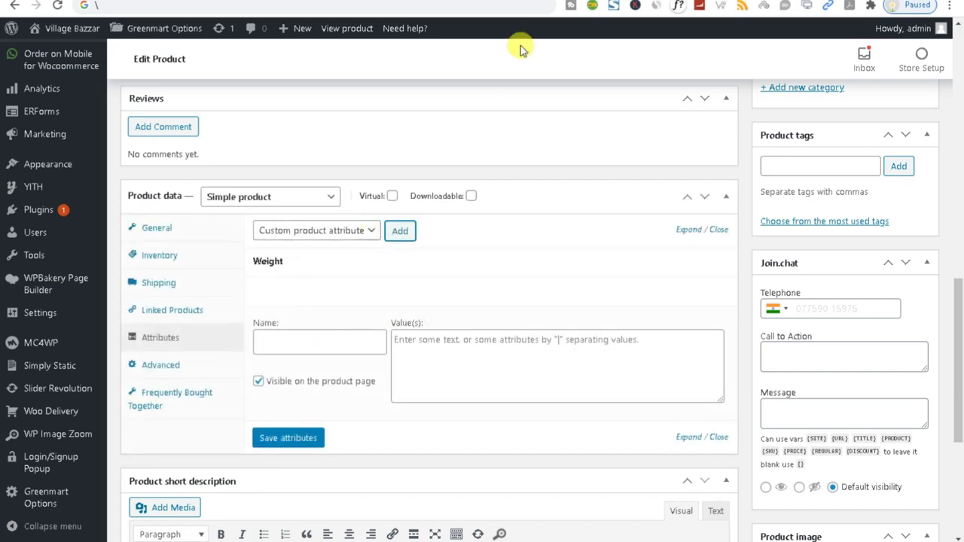
{"action": "left_click", "coordinate": [264, 343]}
{"action": "type", "text": "S"}
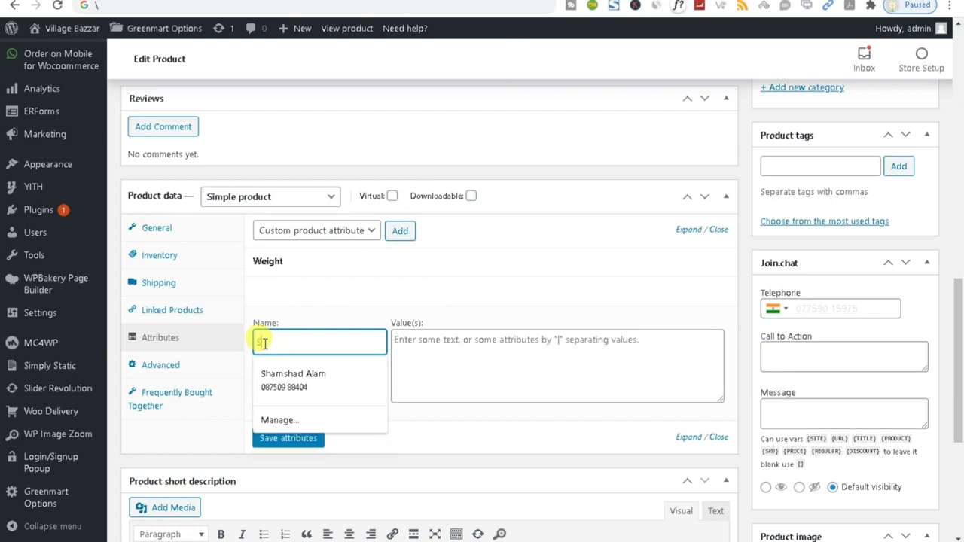
{"action": "type", "text": "he"}
{"action": "left_click", "coordinate": [449, 350]}
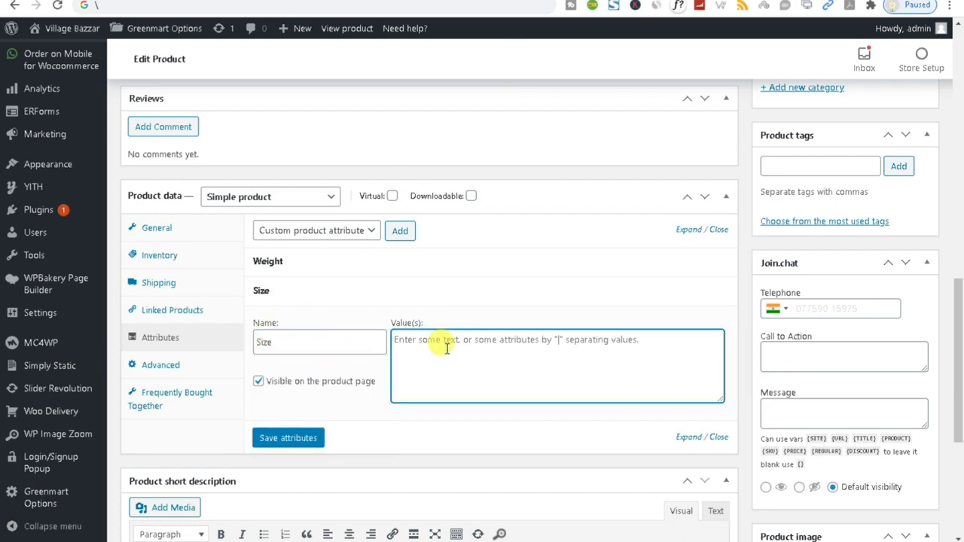
Step: Enter |-separated values starting with 28 for the Size attribute and save the attributes
{"action": "type", "text": "28"}
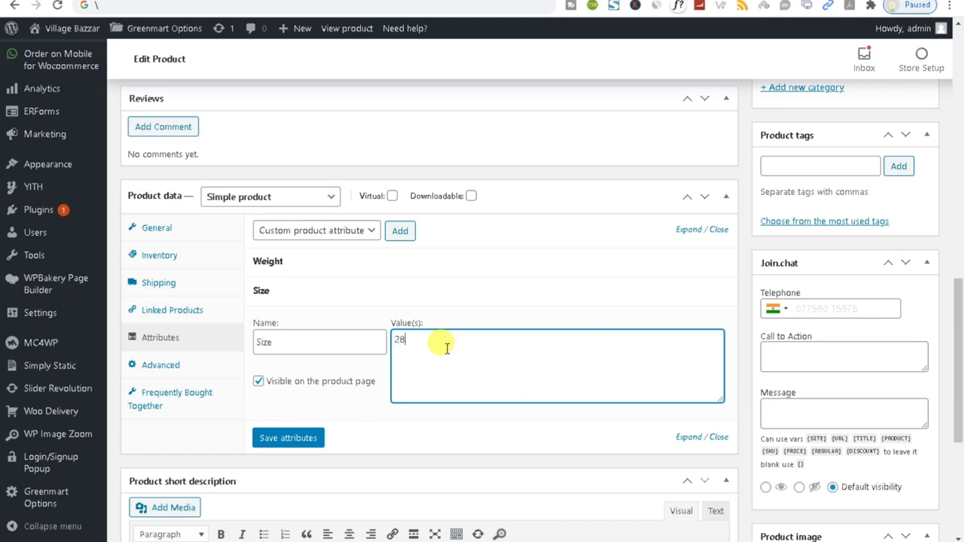
{"action": "type", "text": " | 28"}
{"action": "triple_click", "coordinate": [445, 347]}
{"action": "left_click", "coordinate": [287, 438]}
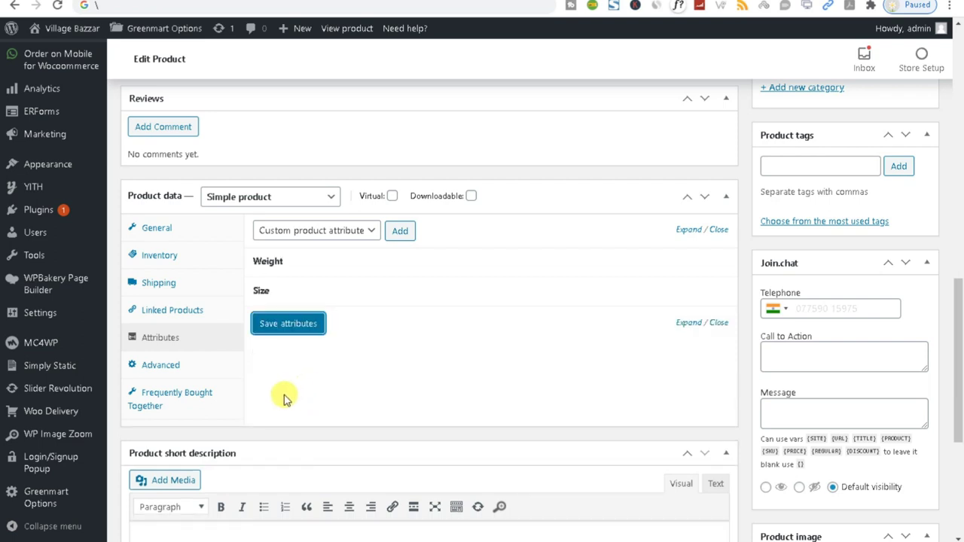
{"action": "left_click", "coordinate": [280, 325]}
{"action": "left_click", "coordinate": [282, 347]}
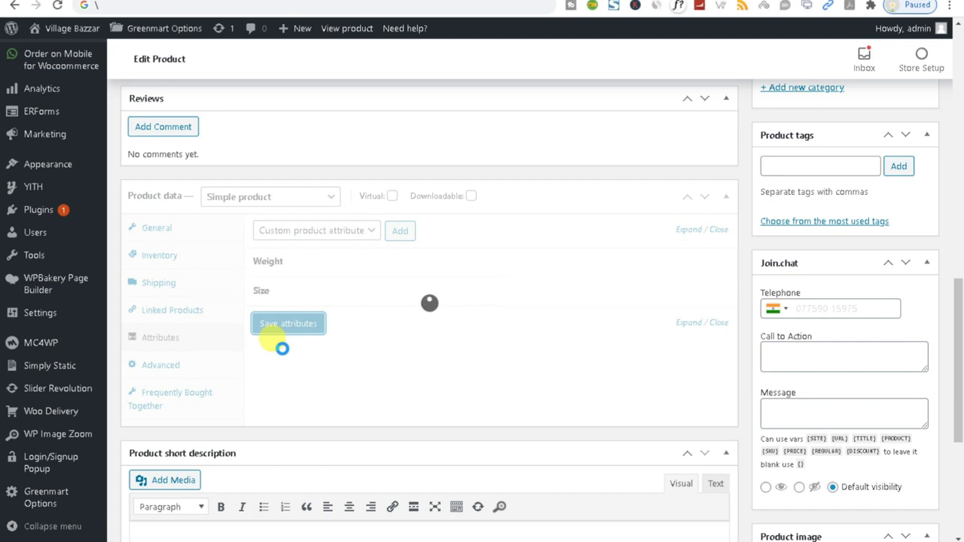
{"action": "left_click", "coordinate": [260, 286]}
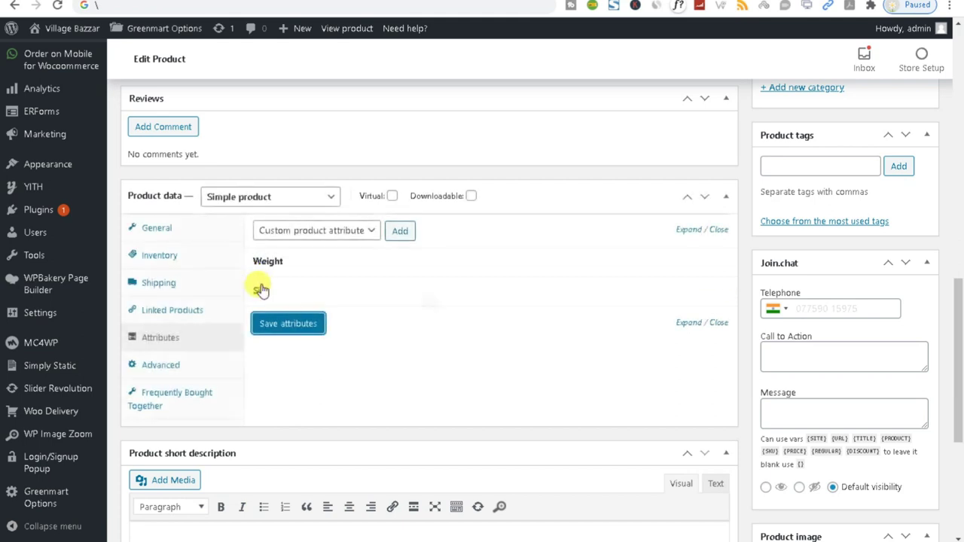
Step: Change the product type to Variable product and set its tax status to None
{"action": "left_click", "coordinate": [245, 197]}
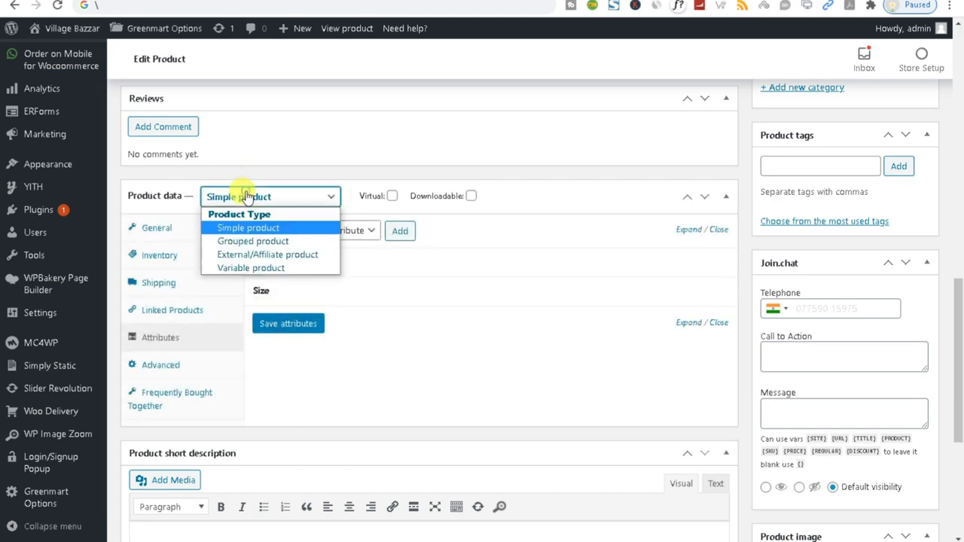
{"action": "left_click", "coordinate": [251, 268]}
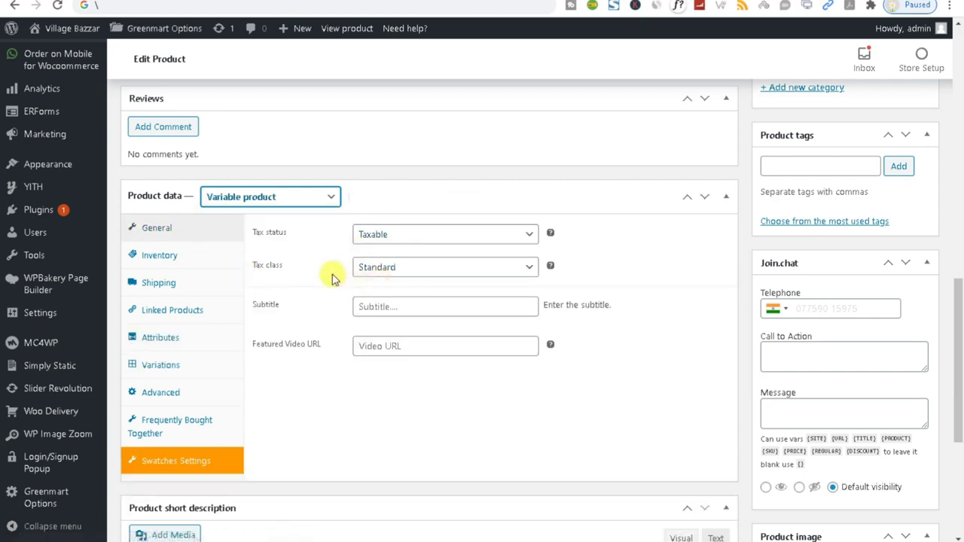
{"action": "left_click", "coordinate": [386, 237]}
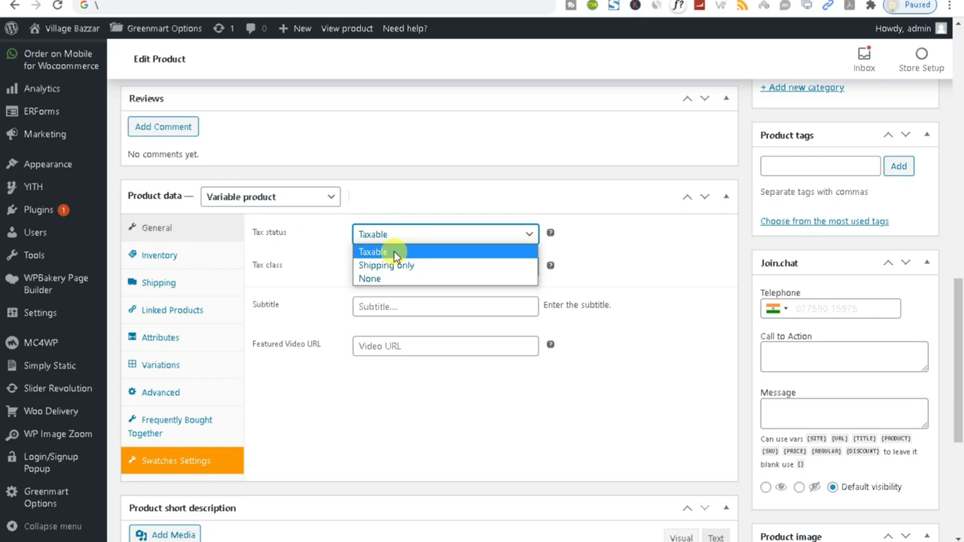
{"action": "left_click", "coordinate": [394, 254]}
{"action": "left_click", "coordinate": [391, 235]}
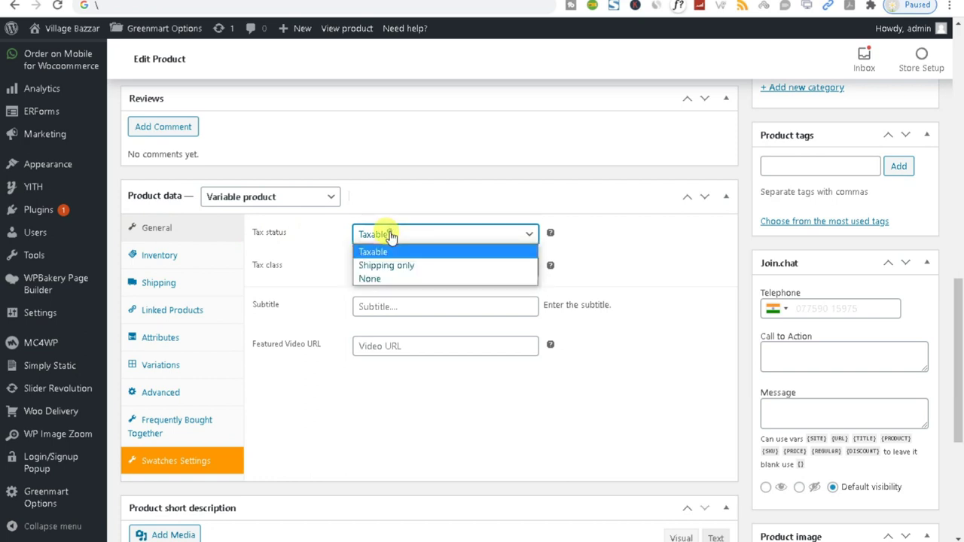
{"action": "left_click", "coordinate": [393, 278]}
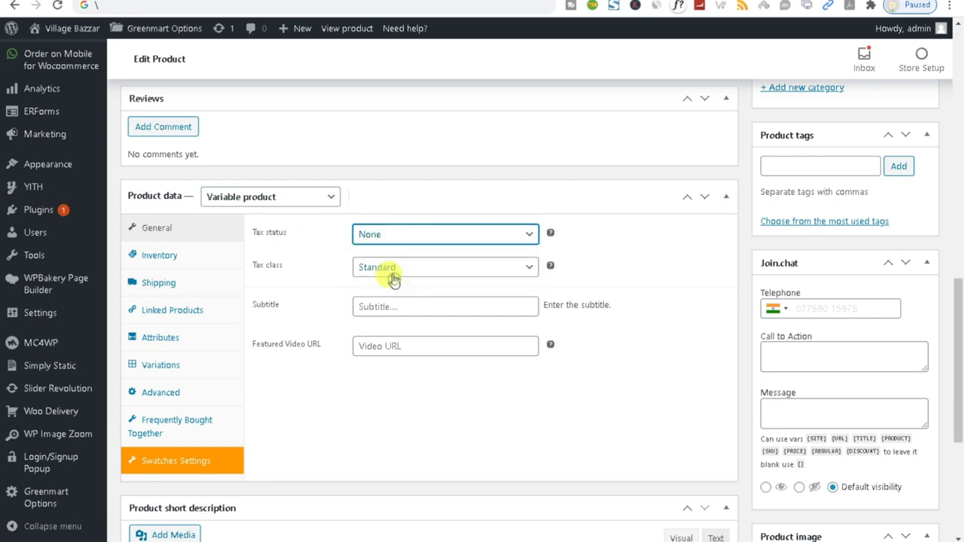
Step: Set the product's tax class to Zero rate, leaving the subtitle and featured video URL empty
{"action": "left_click", "coordinate": [393, 279]}
{"action": "left_click", "coordinate": [384, 316]}
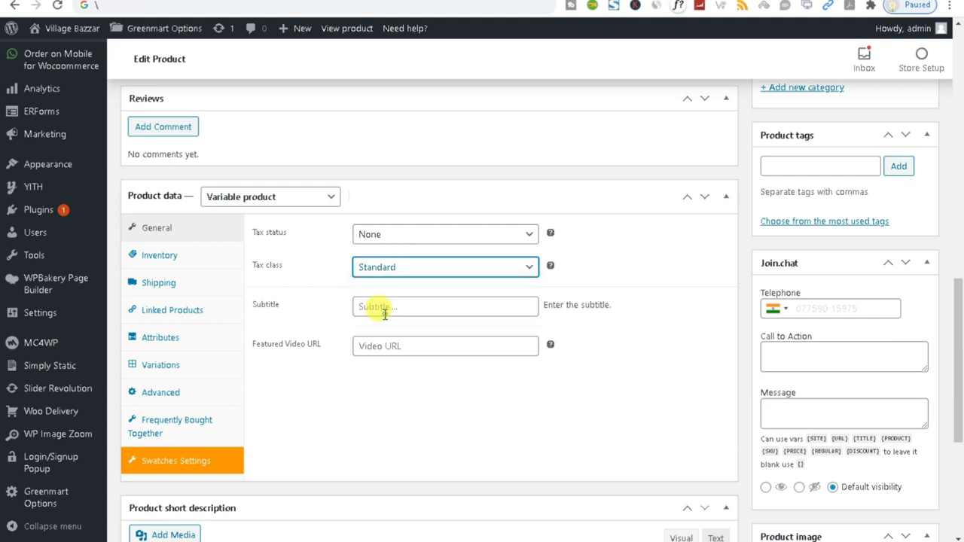
{"action": "left_click", "coordinate": [370, 308]}
{"action": "left_click", "coordinate": [375, 354]}
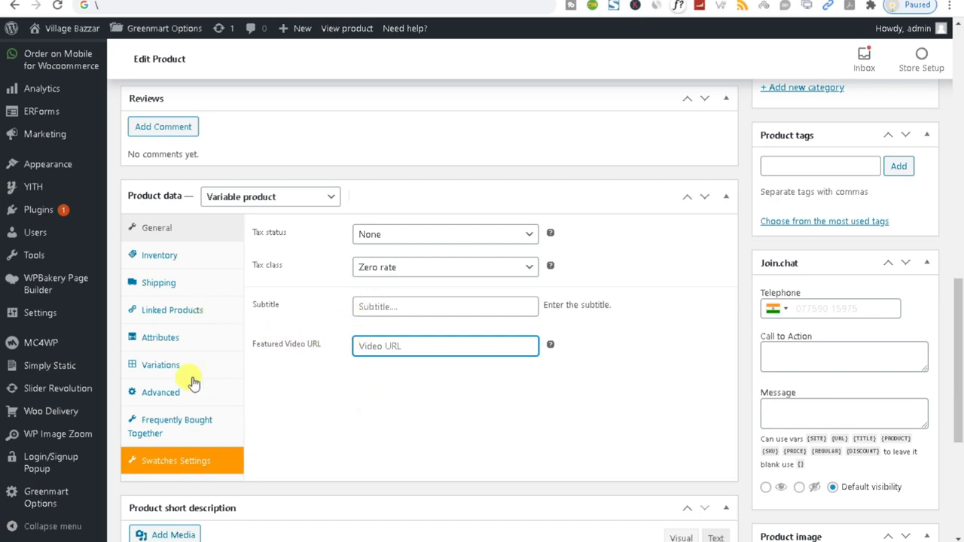
Step: Save the Weight and Size attributes again and check whether variations can be added
{"action": "left_click", "coordinate": [167, 338]}
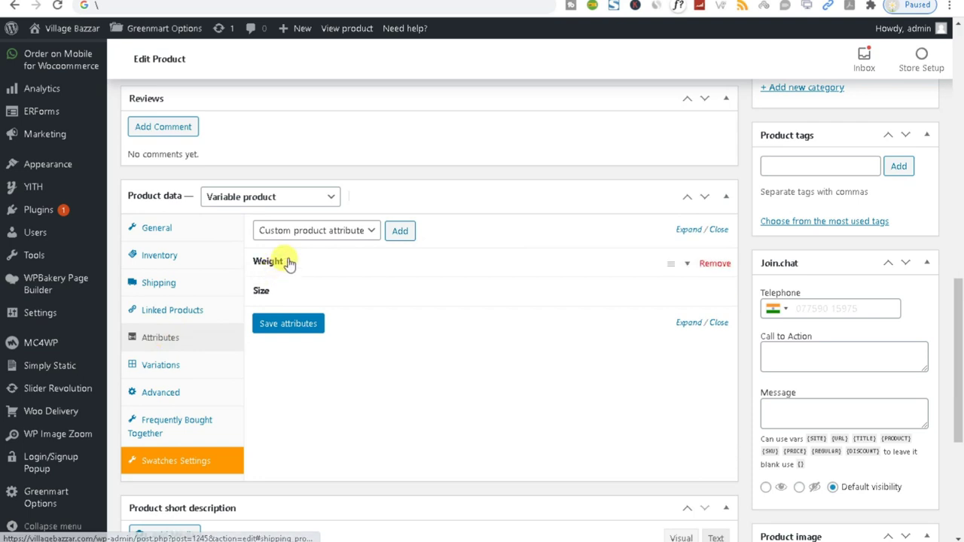
{"action": "left_click", "coordinate": [171, 375]}
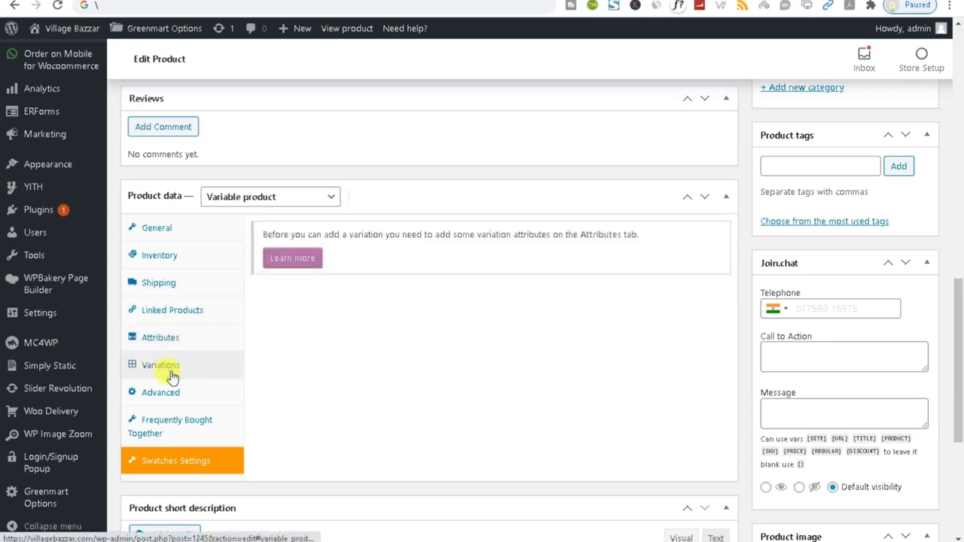
{"action": "left_click", "coordinate": [161, 338]}
{"action": "left_click", "coordinate": [282, 326]}
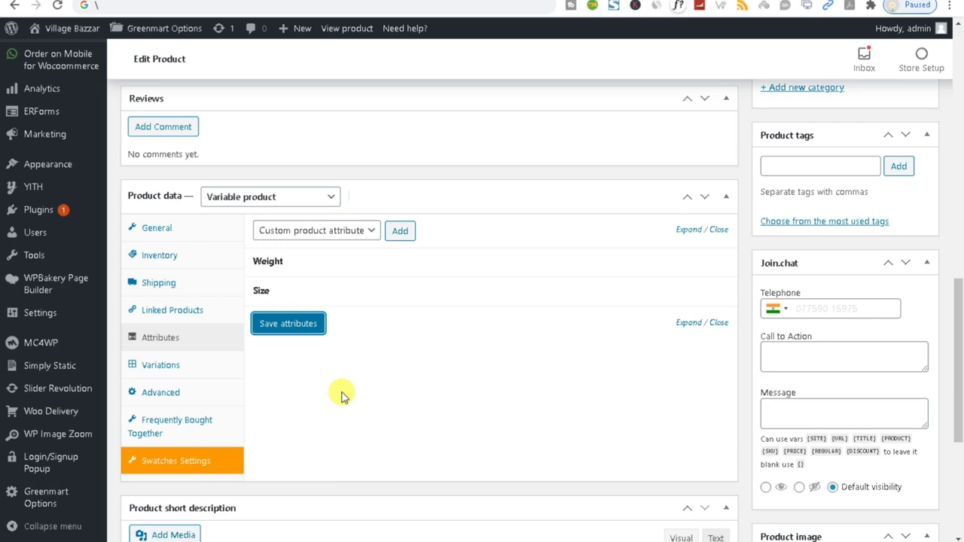
{"action": "left_click", "coordinate": [133, 366]}
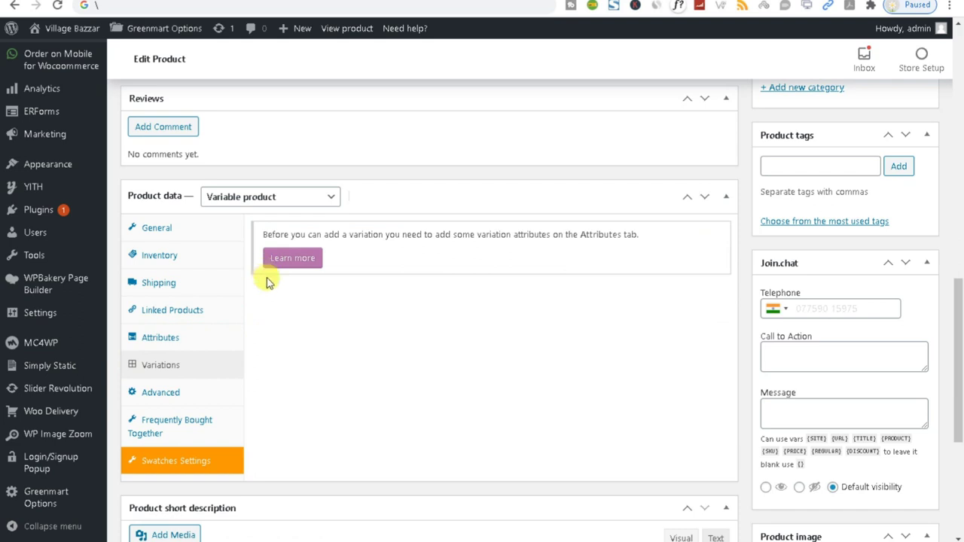
Step: Reselect Variable product as the product type, resave the attributes and recheck the variations section
{"action": "left_click", "coordinate": [286, 197]}
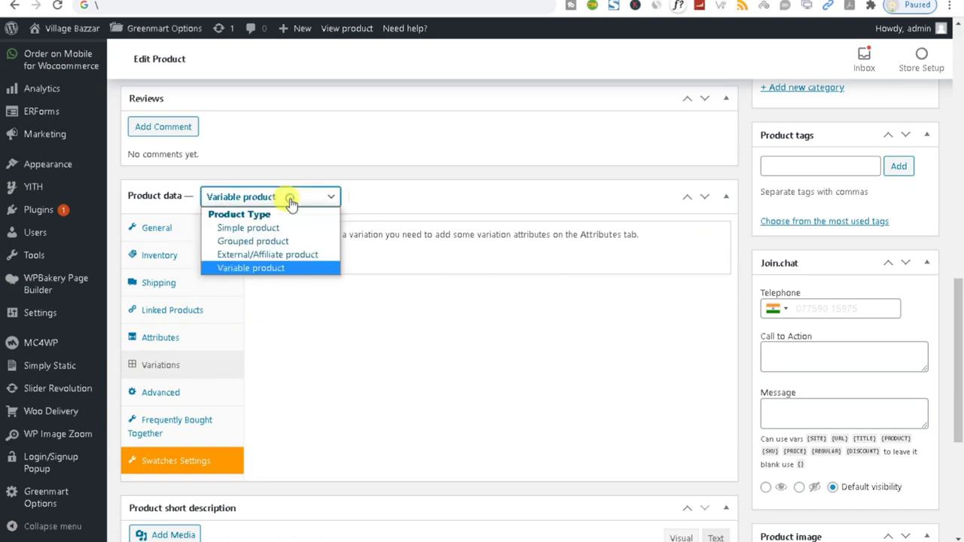
{"action": "left_click", "coordinate": [271, 268]}
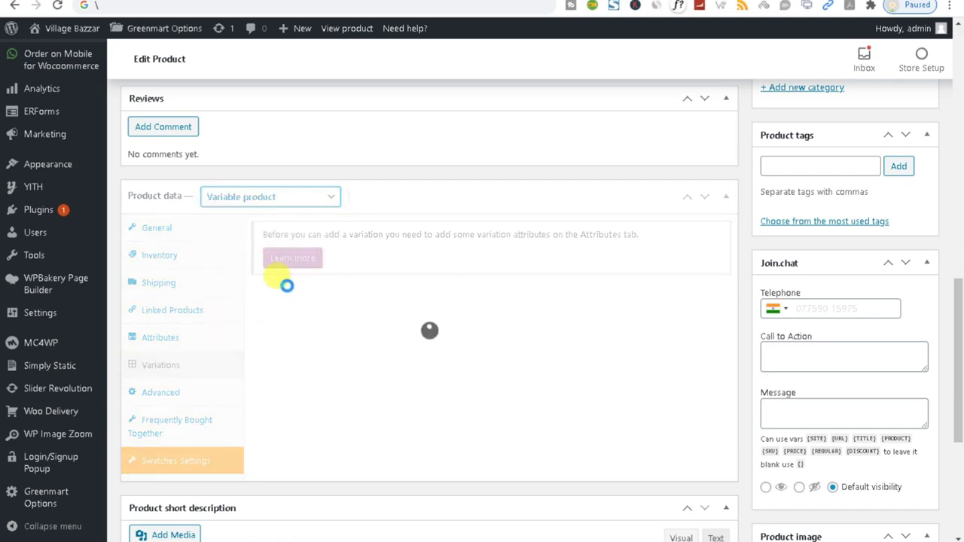
{"action": "left_click", "coordinate": [158, 337]}
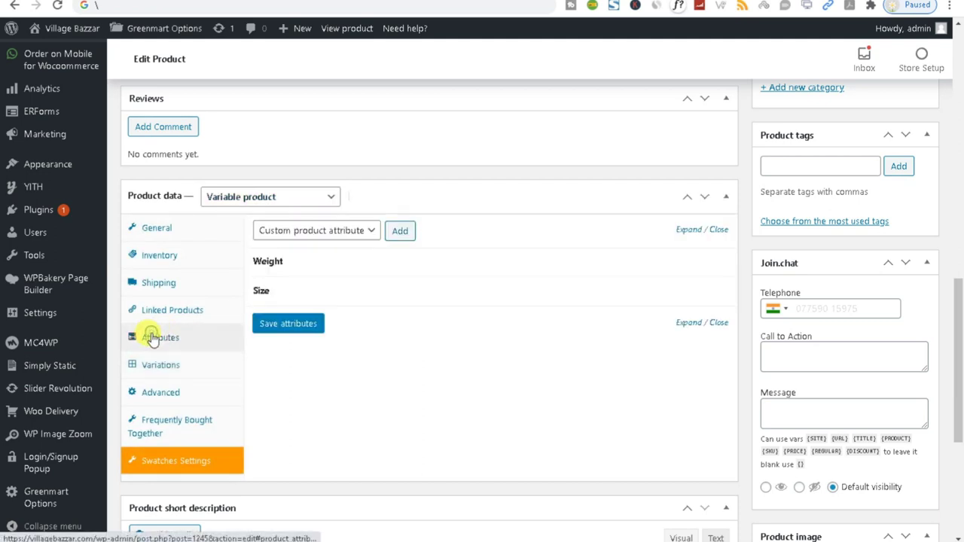
{"action": "left_click", "coordinate": [275, 325]}
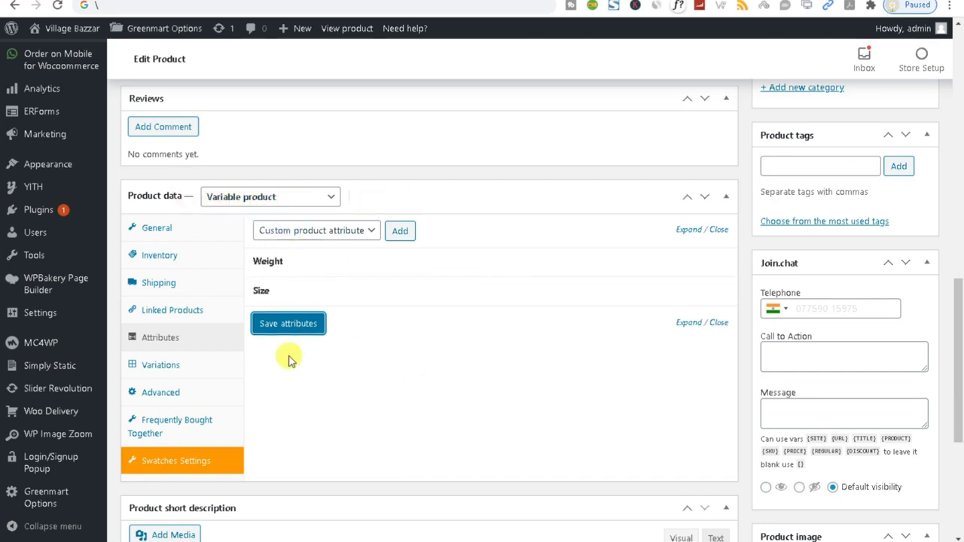
{"action": "left_click", "coordinate": [150, 372]}
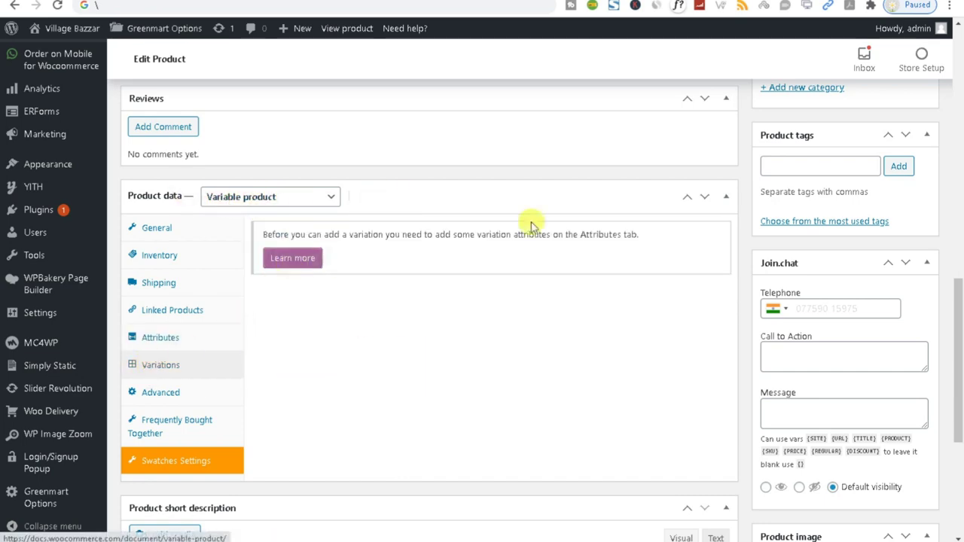
Step: Update the test product and check its variations section once the page has reloaded
{"action": "scroll", "coordinate": [886, 216], "scroll_direction": "up", "scroll_amount": 1}
{"action": "scroll", "coordinate": [885, 216], "scroll_direction": "up", "scroll_amount": 3}
{"action": "left_click", "coordinate": [896, 125]}
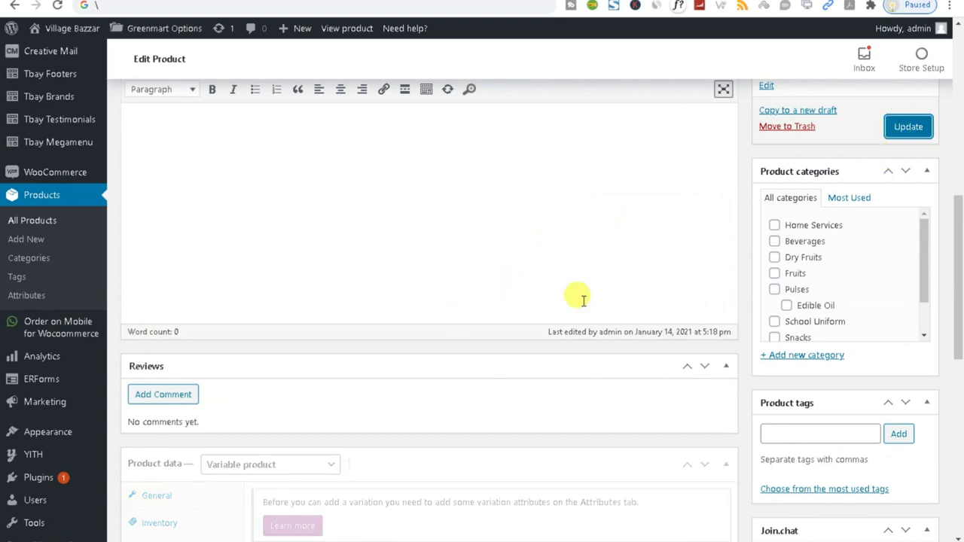
{"action": "scroll", "coordinate": [293, 387], "scroll_direction": "down", "scroll_amount": 3}
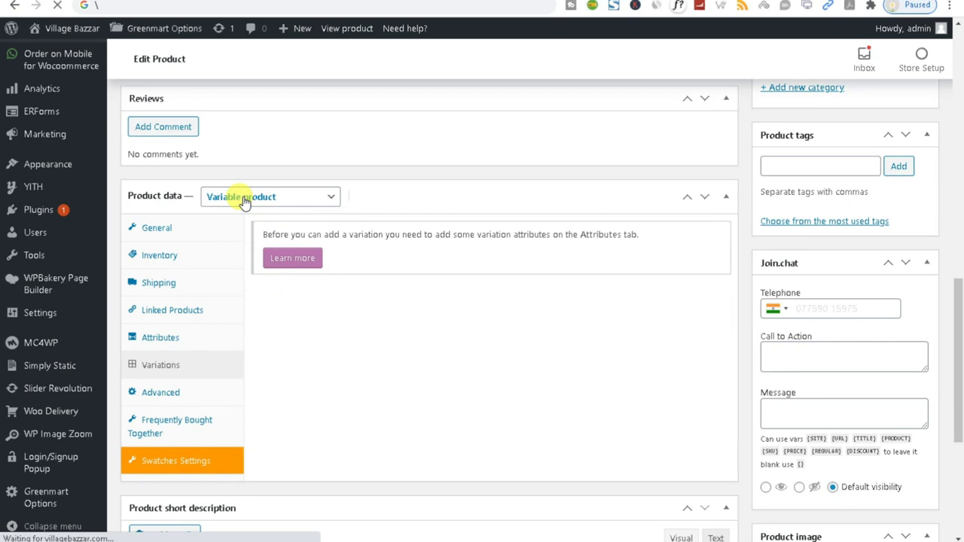
{"action": "left_click", "coordinate": [293, 260]}
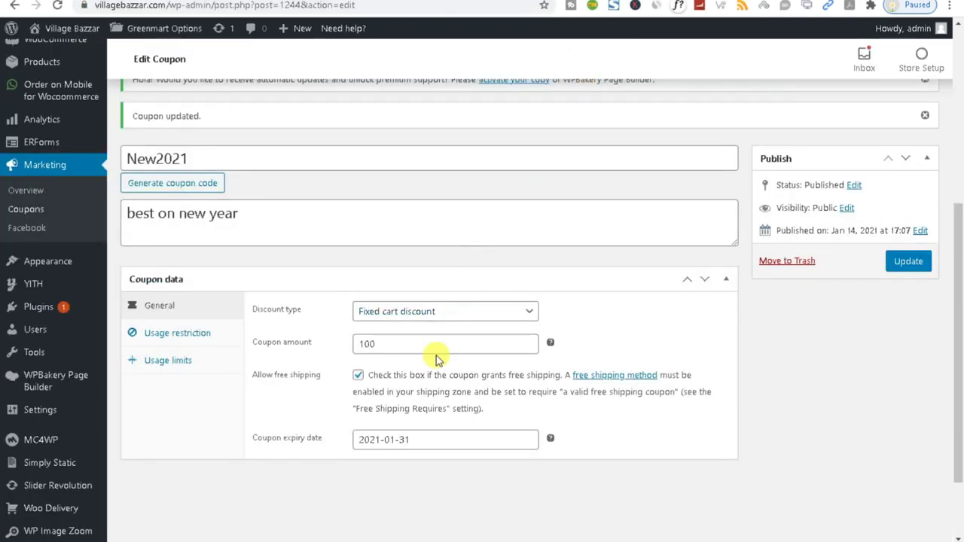
{"action": "scroll", "coordinate": [436, 355], "scroll_direction": "up", "scroll_amount": 3}
{"action": "scroll", "coordinate": [436, 356], "scroll_direction": "up", "scroll_amount": 2}
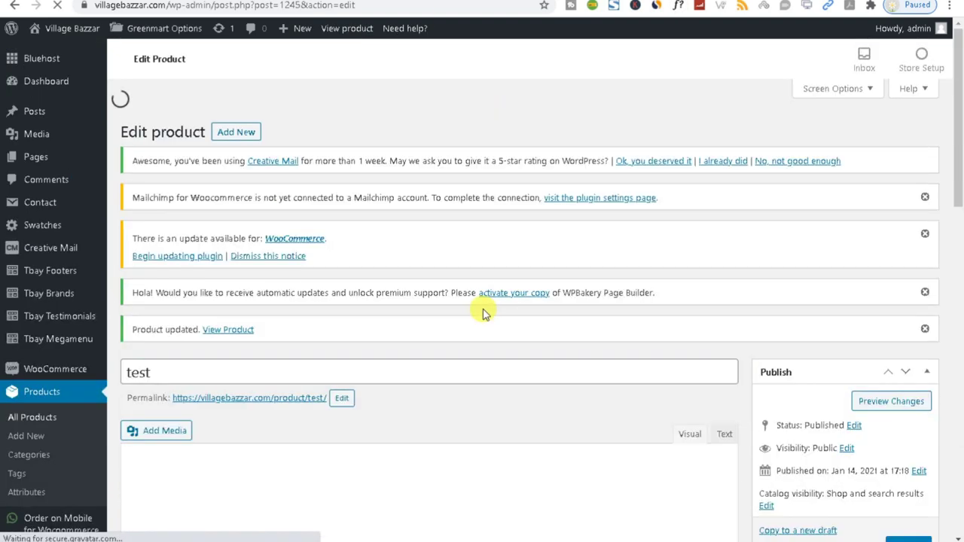
{"action": "scroll", "coordinate": [482, 311], "scroll_direction": "down", "scroll_amount": 5}
{"action": "scroll", "coordinate": [476, 305], "scroll_direction": "down", "scroll_amount": 4}
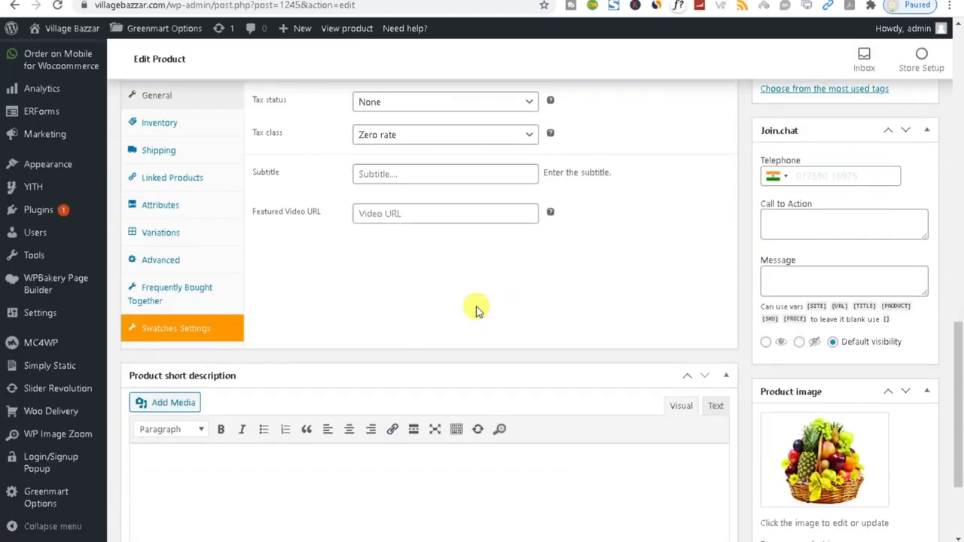
{"action": "left_click", "coordinate": [154, 237]}
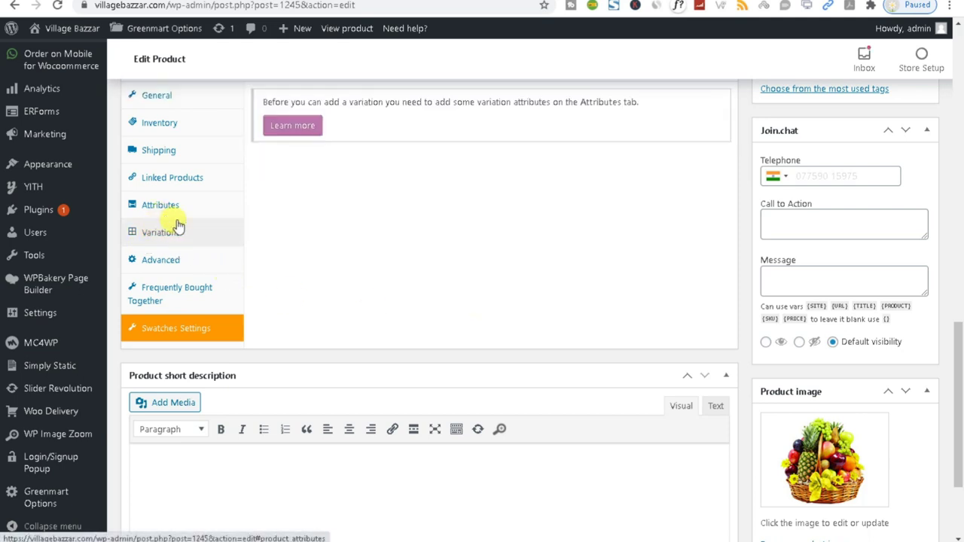
Step: Expand the Weight and Size attributes to review their settings and save them as they are
{"action": "scroll", "coordinate": [176, 224], "scroll_direction": "up", "scroll_amount": 2}
{"action": "left_click", "coordinate": [160, 339]}
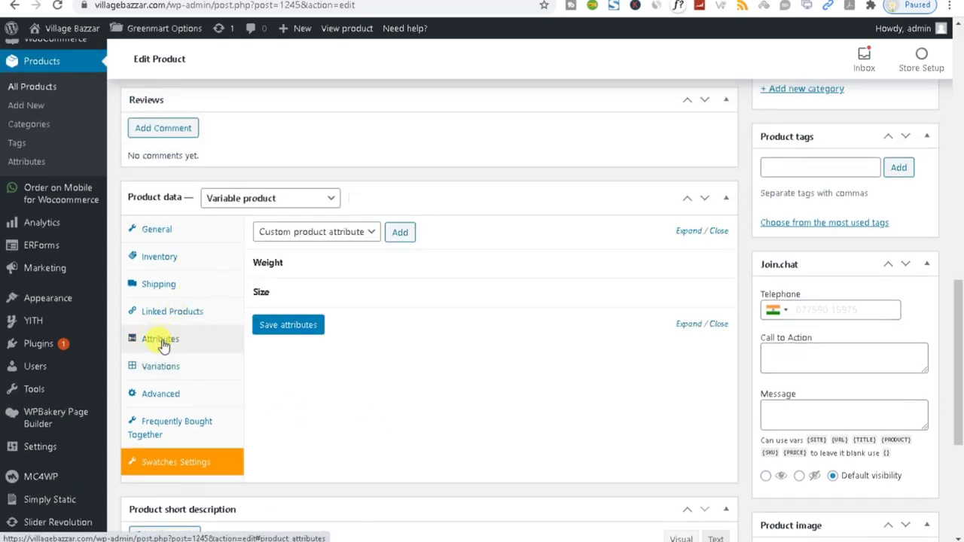
{"action": "left_click", "coordinate": [346, 267]}
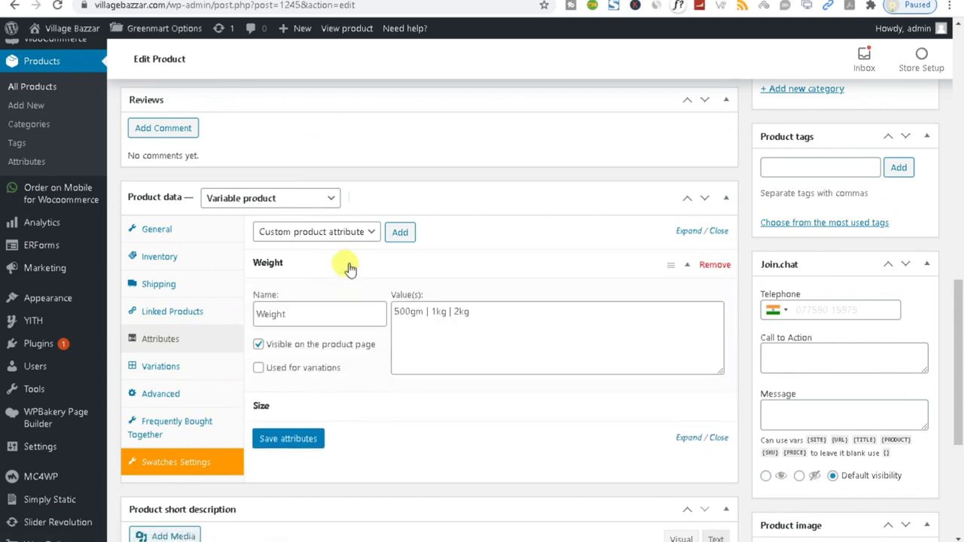
{"action": "left_click", "coordinate": [354, 415]}
{"action": "scroll", "coordinate": [354, 413], "scroll_direction": "down", "scroll_amount": 3}
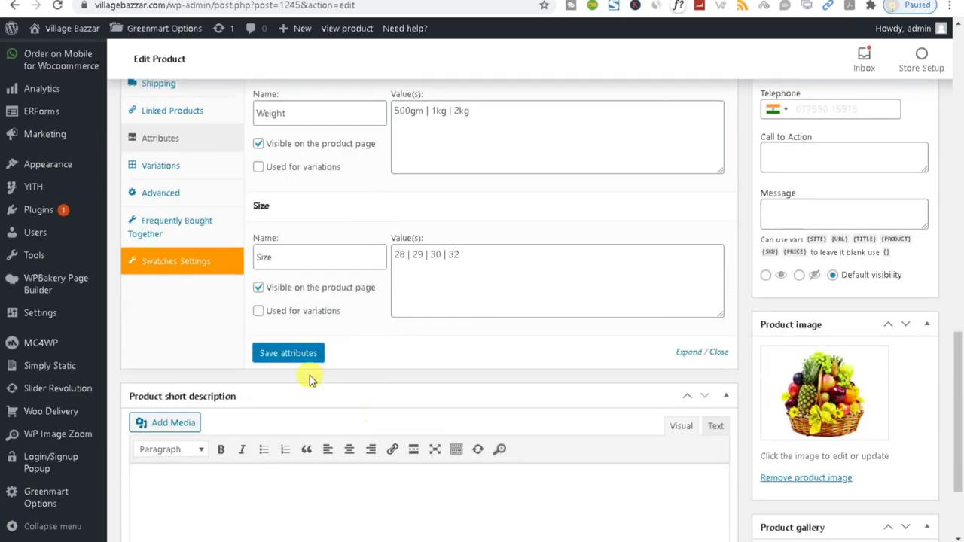
{"action": "left_click", "coordinate": [279, 356]}
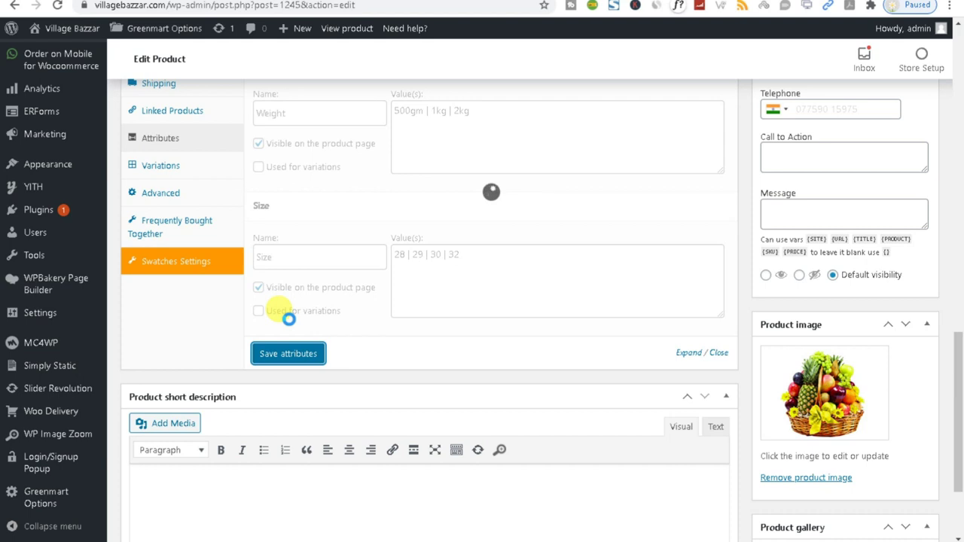
Step: Enable the Size attribute's "Used for variations" option and collapse its details
{"action": "scroll", "coordinate": [377, 133], "scroll_direction": "up", "scroll_amount": 2}
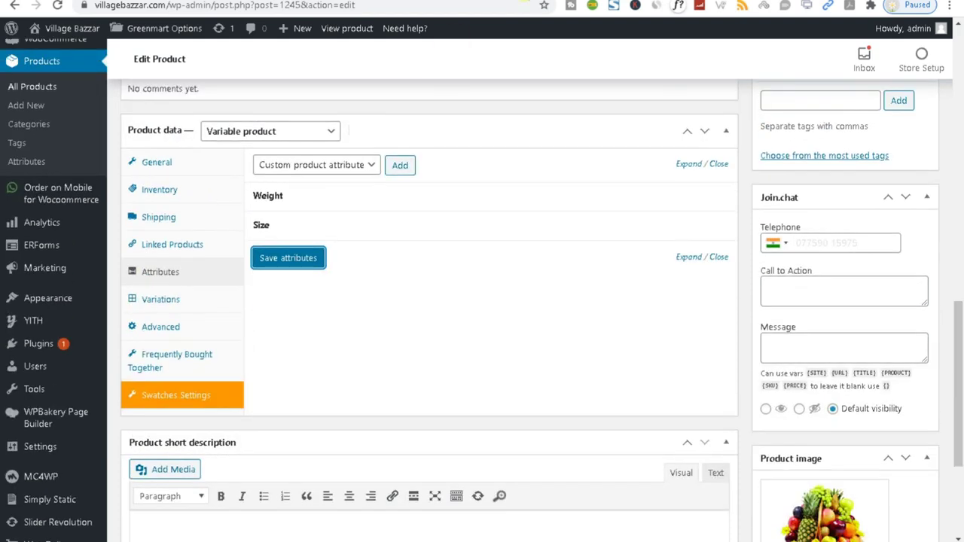
{"action": "left_click", "coordinate": [367, 221]}
{"action": "left_click", "coordinate": [258, 330]}
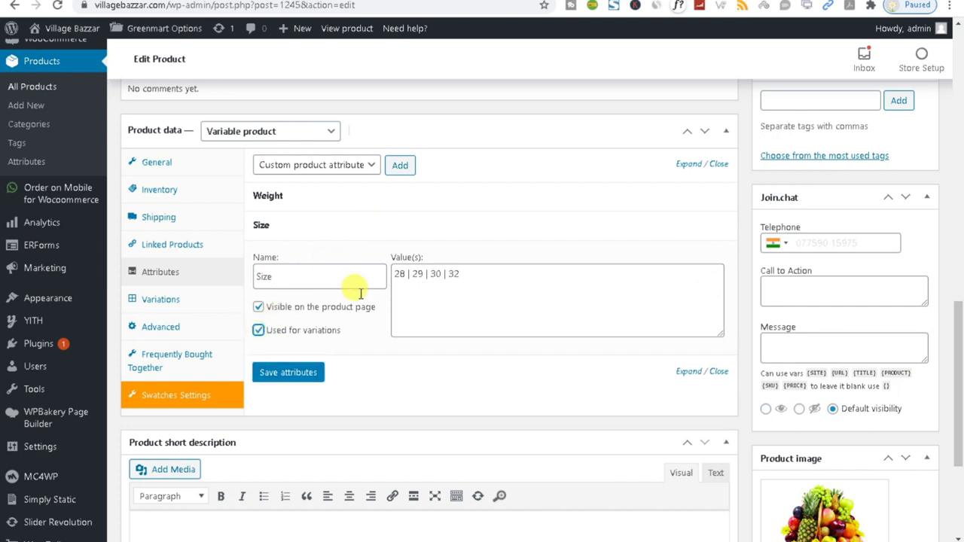
{"action": "left_click", "coordinate": [367, 251]}
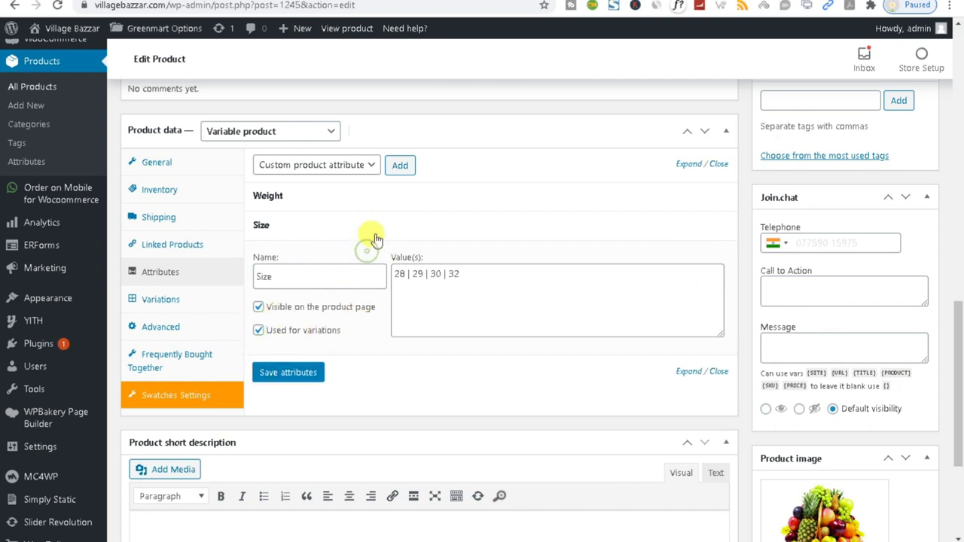
{"action": "left_click", "coordinate": [413, 225]}
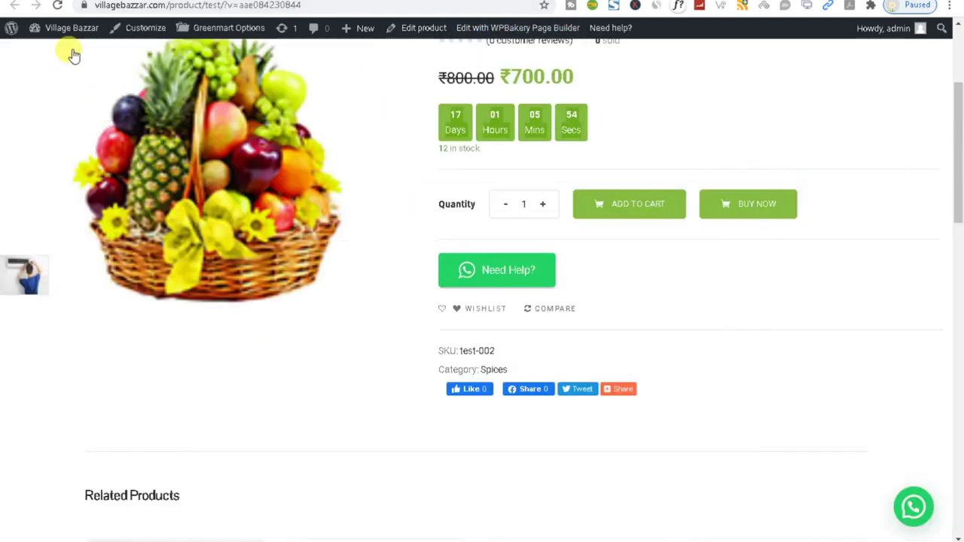
Step: Reload the test product's storefront page, examine its availability message and return to editing the product
{"action": "left_click", "coordinate": [59, 6]}
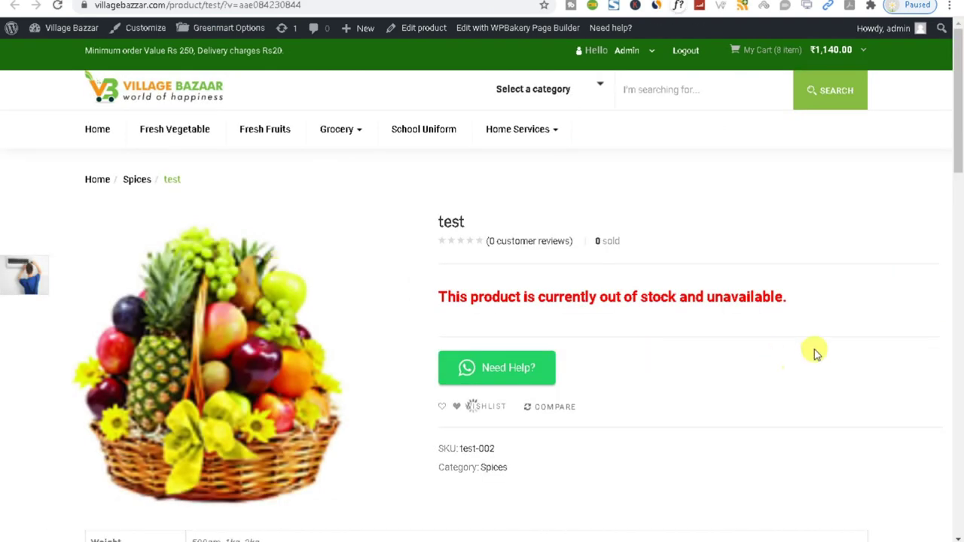
{"action": "left_click_drag", "start_coordinate": [801, 297], "coordinate": [323, 314]}
{"action": "triple_click", "coordinate": [510, 302]}
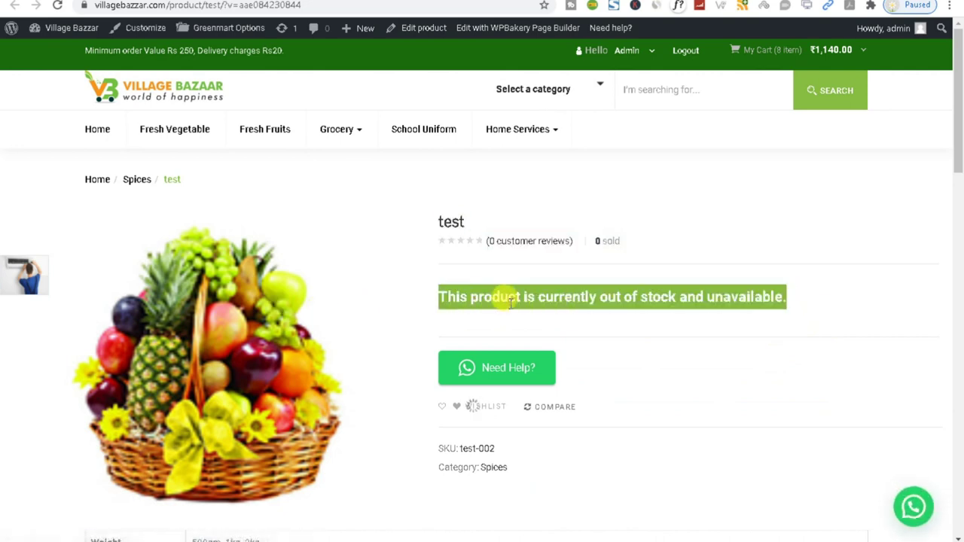
{"action": "double_click", "coordinate": [542, 301]}
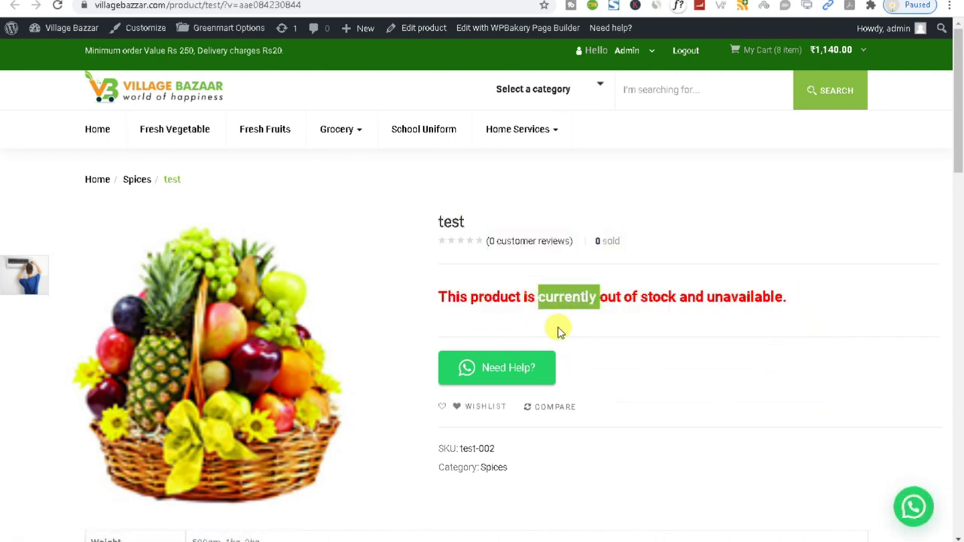
{"action": "scroll", "coordinate": [557, 338], "scroll_direction": "down", "scroll_amount": 3}
{"action": "left_click", "coordinate": [393, 30]}
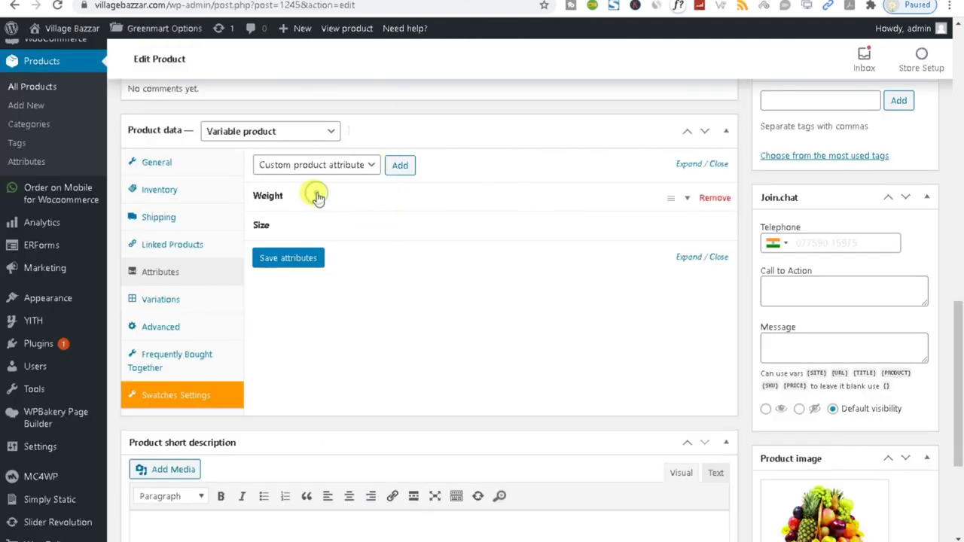
Step: Enable "Used for variations" for the Weight attribute and save the attributes
{"action": "left_click", "coordinate": [316, 196]}
{"action": "left_click", "coordinate": [259, 302]}
{"action": "left_click", "coordinate": [290, 373]}
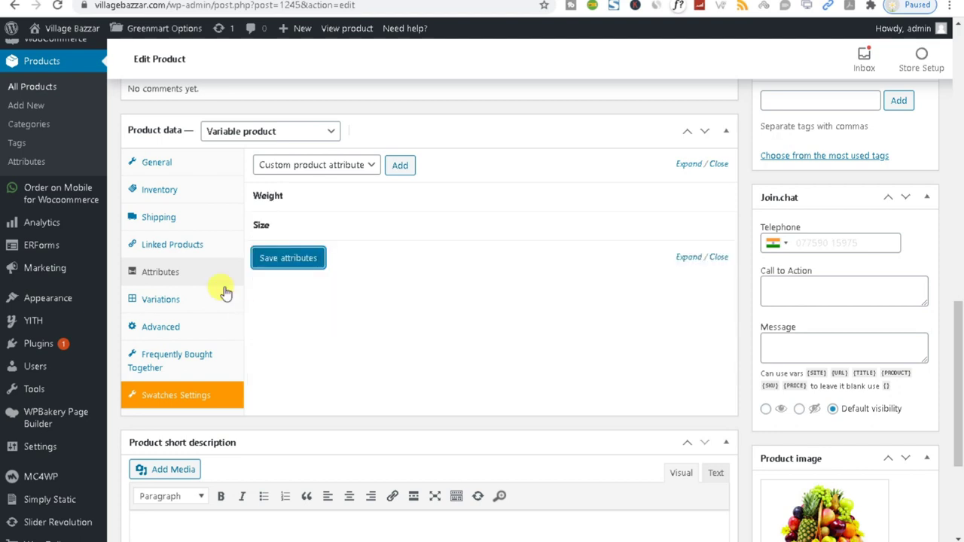
Step: Create variations from all attributes, covering every combination of Weight and Size
{"action": "left_click", "coordinate": [157, 307]}
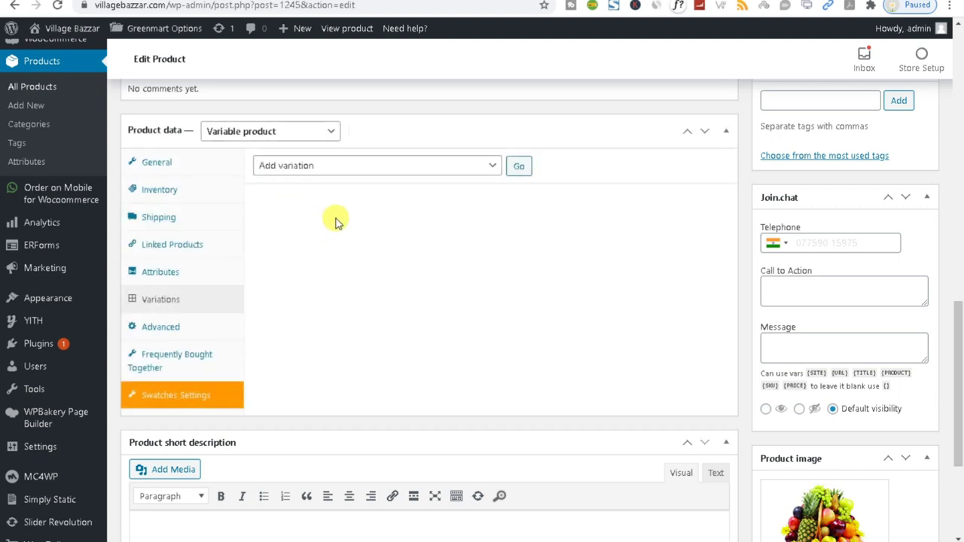
{"action": "left_click", "coordinate": [349, 166]}
{"action": "left_click", "coordinate": [339, 196]}
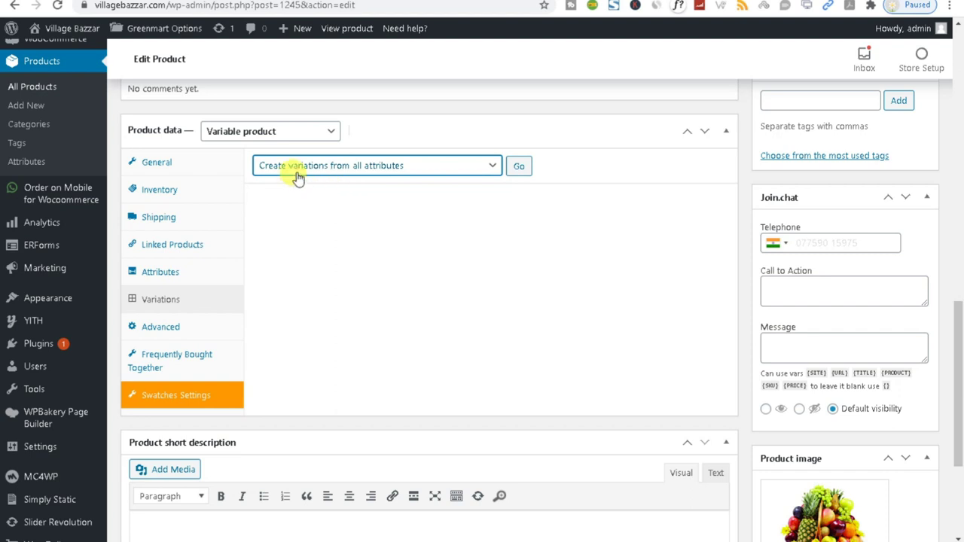
{"action": "left_click", "coordinate": [520, 167]}
{"action": "left_click", "coordinate": [549, 109]}
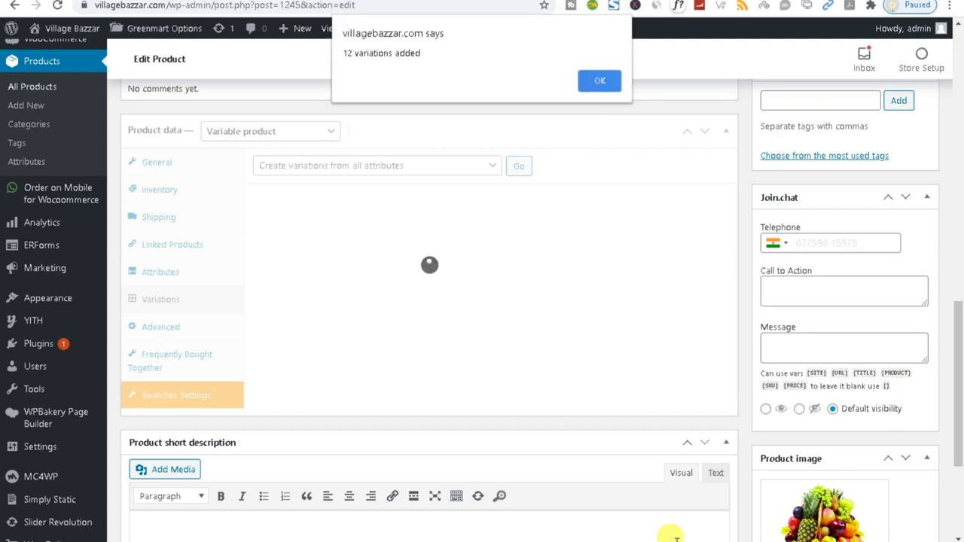
{"action": "left_click", "coordinate": [598, 80]}
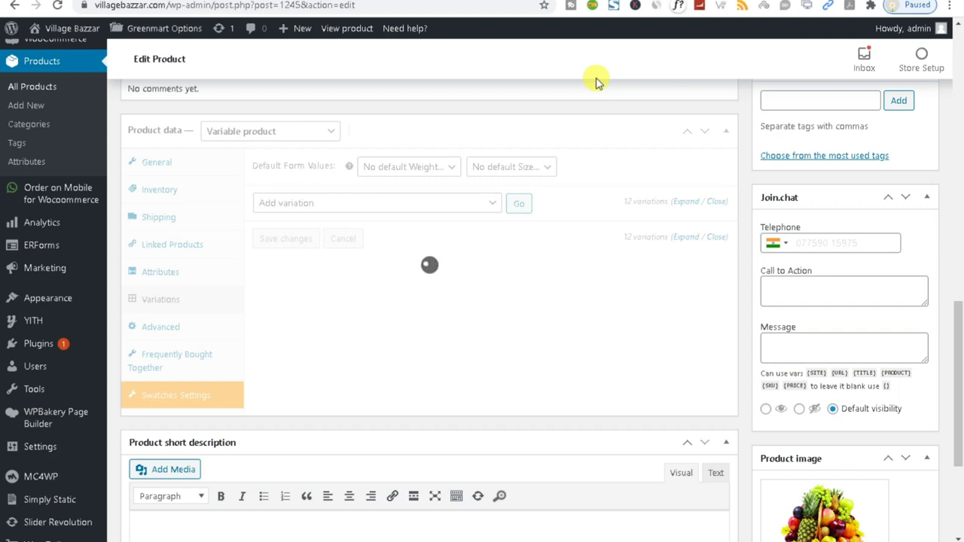
{"action": "scroll", "coordinate": [343, 388], "scroll_direction": "down", "scroll_amount": 1}
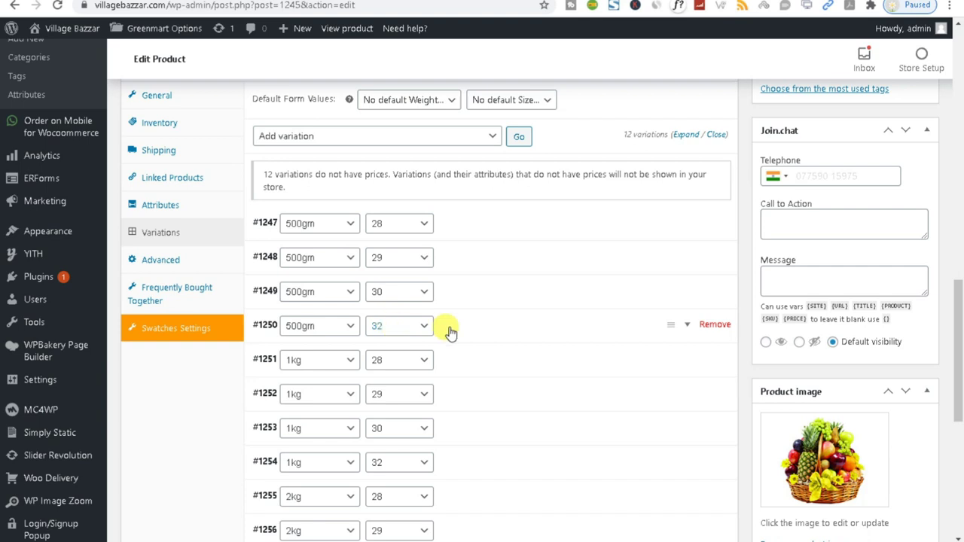
Step: Expand the 500gm, size 29 variation and examine its image, SKU, stock, price, shipping and description fields
{"action": "left_click", "coordinate": [502, 230]}
{"action": "left_click", "coordinate": [501, 228]}
{"action": "scroll", "coordinate": [499, 226], "scroll_direction": "down", "scroll_amount": 1}
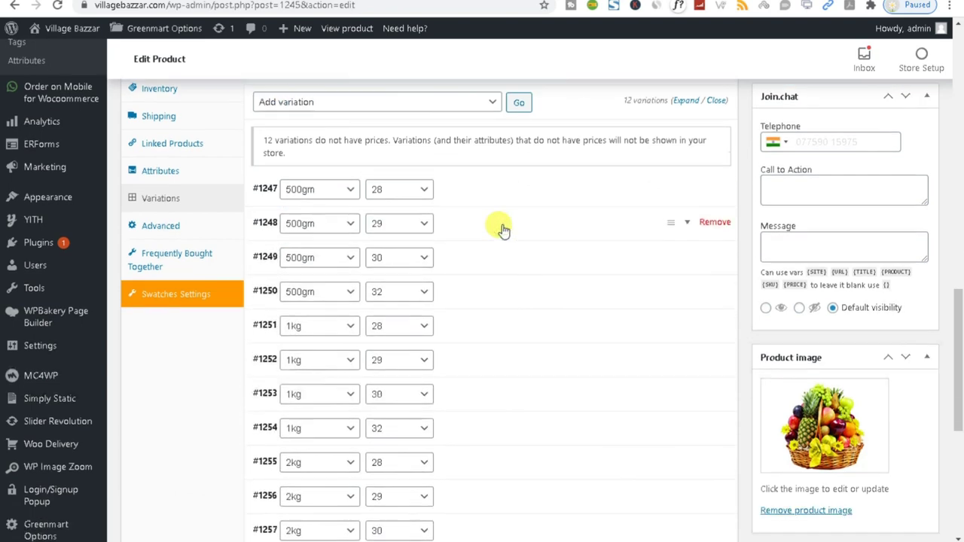
{"action": "left_click", "coordinate": [464, 197]}
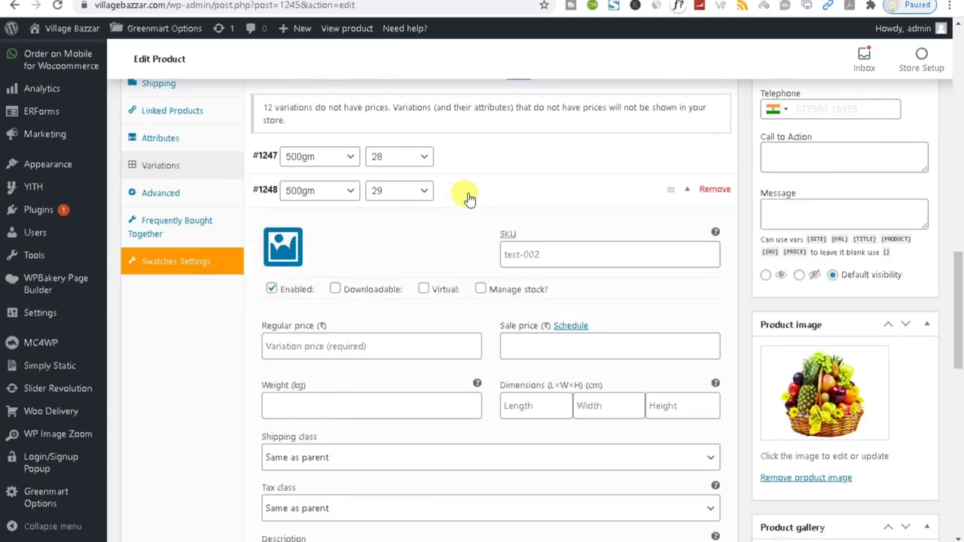
{"action": "scroll", "coordinate": [364, 317], "scroll_direction": "down", "scroll_amount": 1}
{"action": "scroll", "coordinate": [362, 315], "scroll_direction": "down", "scroll_amount": 4}
{"action": "scroll", "coordinate": [394, 280], "scroll_direction": "up", "scroll_amount": 2}
{"action": "left_click", "coordinate": [338, 352]}
{"action": "left_click", "coordinate": [285, 194]}
{"action": "left_click", "coordinate": [276, 137]}
{"action": "scroll", "coordinate": [337, 202], "scroll_direction": "up", "scroll_amount": 1}
{"action": "scroll", "coordinate": [527, 324], "scroll_direction": "down", "scroll_amount": 10}
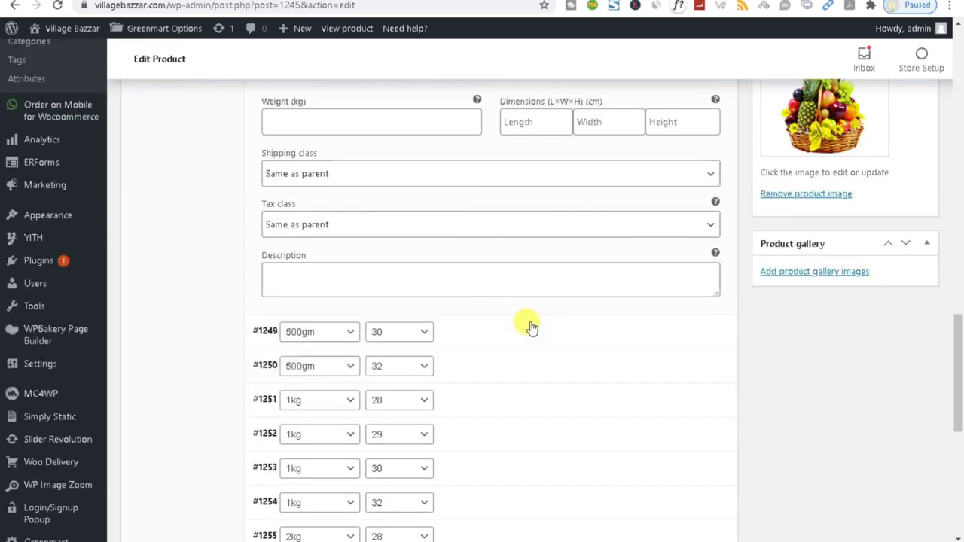
{"action": "scroll", "coordinate": [337, 236], "scroll_direction": "up", "scroll_amount": 10}
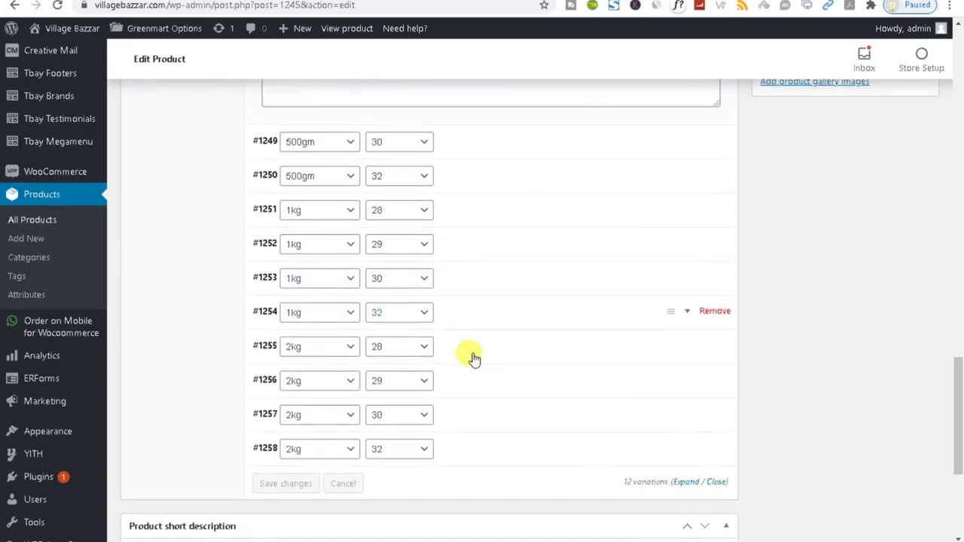
{"action": "scroll", "coordinate": [473, 360], "scroll_direction": "up", "scroll_amount": 3}
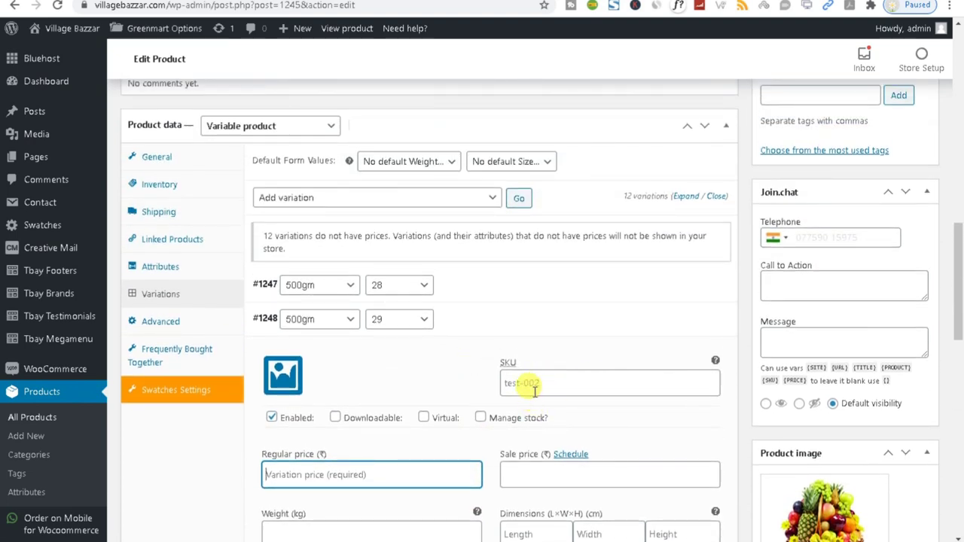
Step: Set the 500gm, size 28 variation's regular price to 500 and its sale price to 450
{"action": "left_click", "coordinate": [491, 287]}
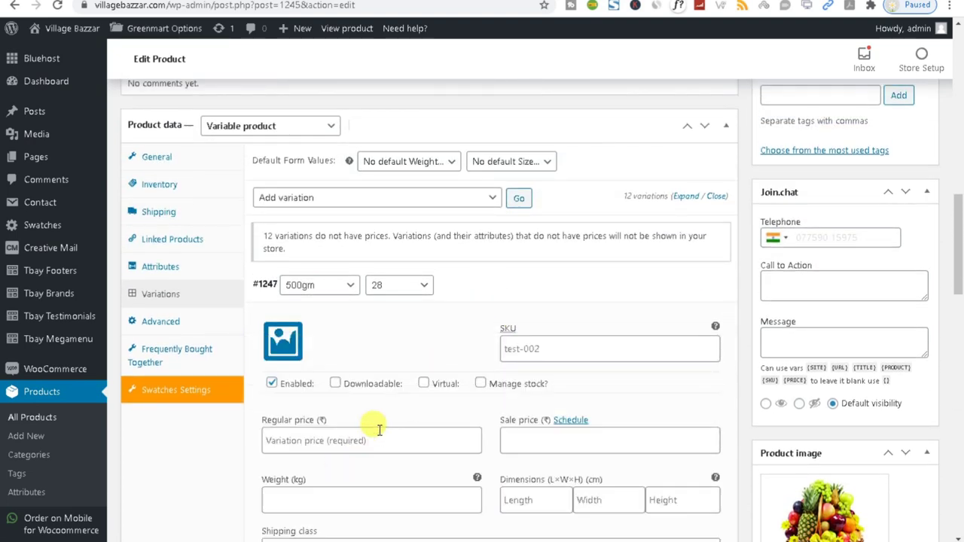
{"action": "scroll", "coordinate": [376, 429], "scroll_direction": "down", "scroll_amount": 2}
{"action": "left_click", "coordinate": [314, 306]}
{"action": "type", "text": "500"}
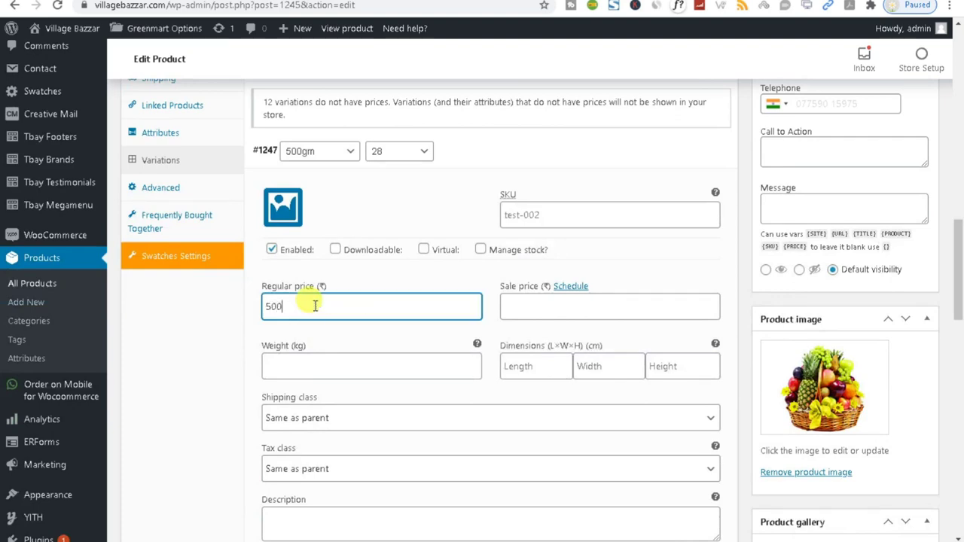
{"action": "left_click", "coordinate": [571, 301]}
{"action": "type", "text": "450"}
Step: Set the 2kg, size 29 variation's regular price to 900 and its sale price to 700
{"action": "scroll", "coordinate": [568, 294], "scroll_direction": "down", "scroll_amount": 6}
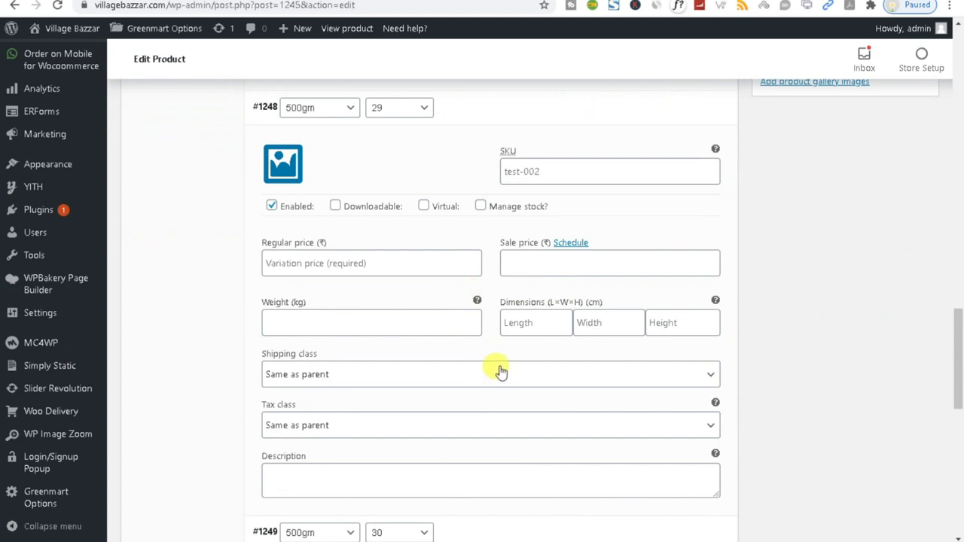
{"action": "scroll", "coordinate": [490, 367], "scroll_direction": "down", "scroll_amount": 3}
{"action": "left_click", "coordinate": [508, 267]}
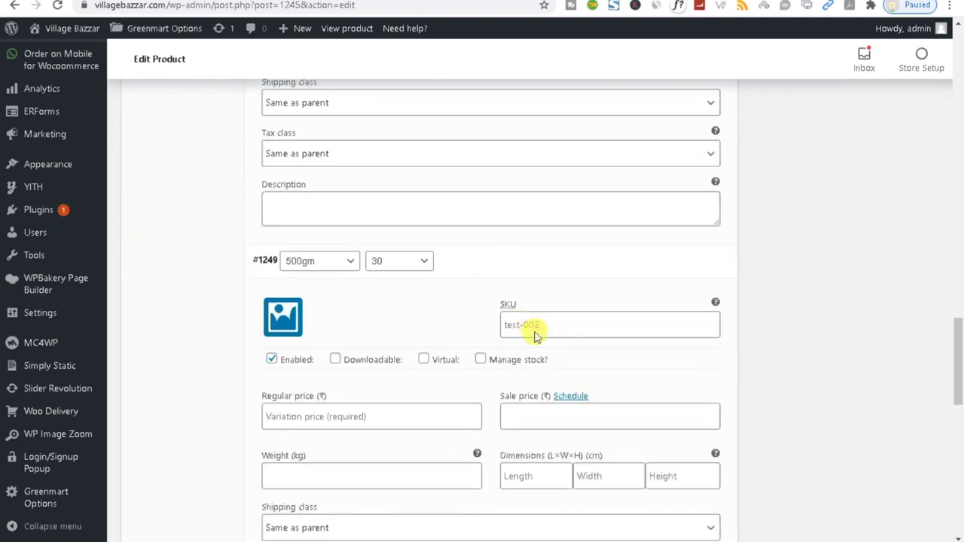
{"action": "scroll", "coordinate": [533, 333], "scroll_direction": "down", "scroll_amount": 10}
{"action": "left_click", "coordinate": [505, 234]}
{"action": "left_click", "coordinate": [288, 378]}
{"action": "type", "text": "900"}
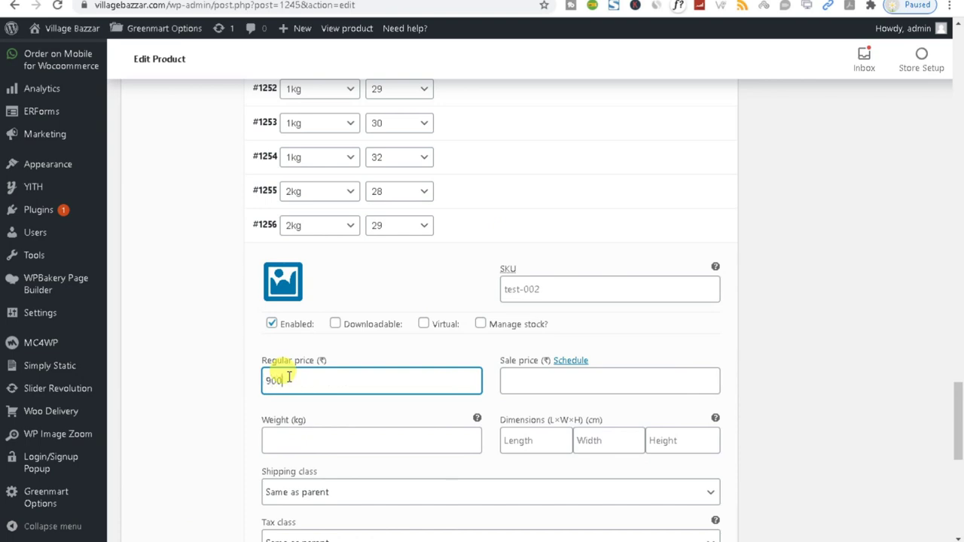
{"action": "left_click", "coordinate": [568, 377]}
{"action": "type", "text": "750"}
Step: Save the variation changes and update the test product
{"action": "scroll", "coordinate": [615, 355], "scroll_direction": "up", "scroll_amount": 15}
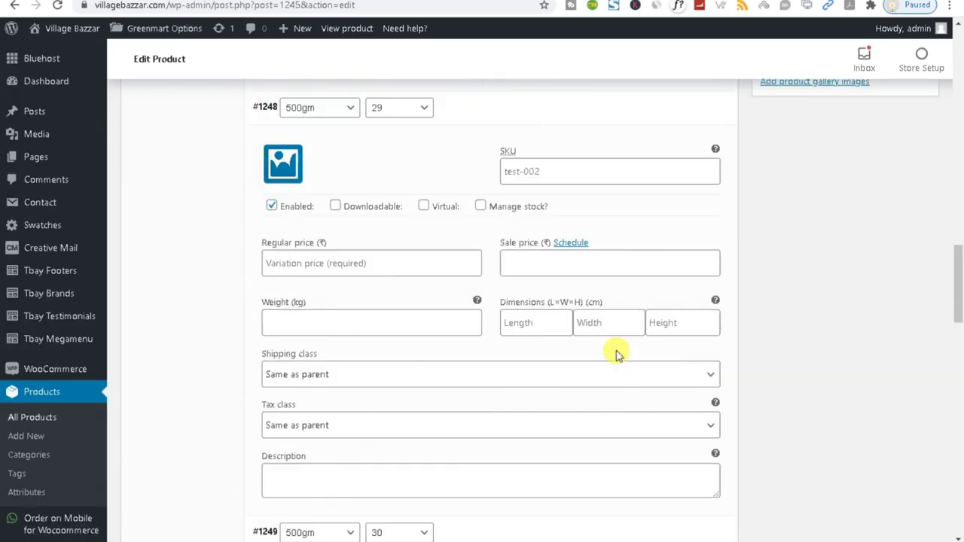
{"action": "left_click_drag", "start_coordinate": [957, 233], "coordinate": [957, 471]}
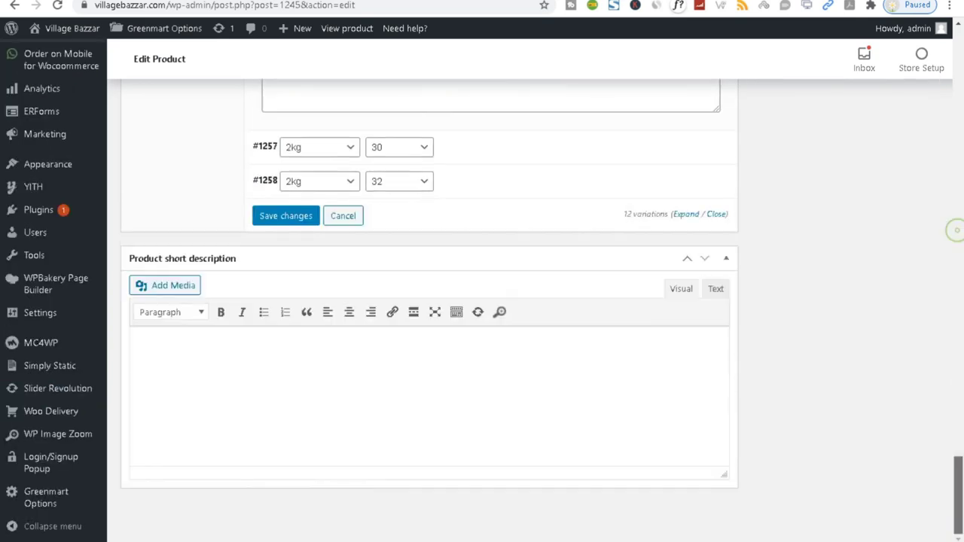
{"action": "left_click", "coordinate": [260, 217]}
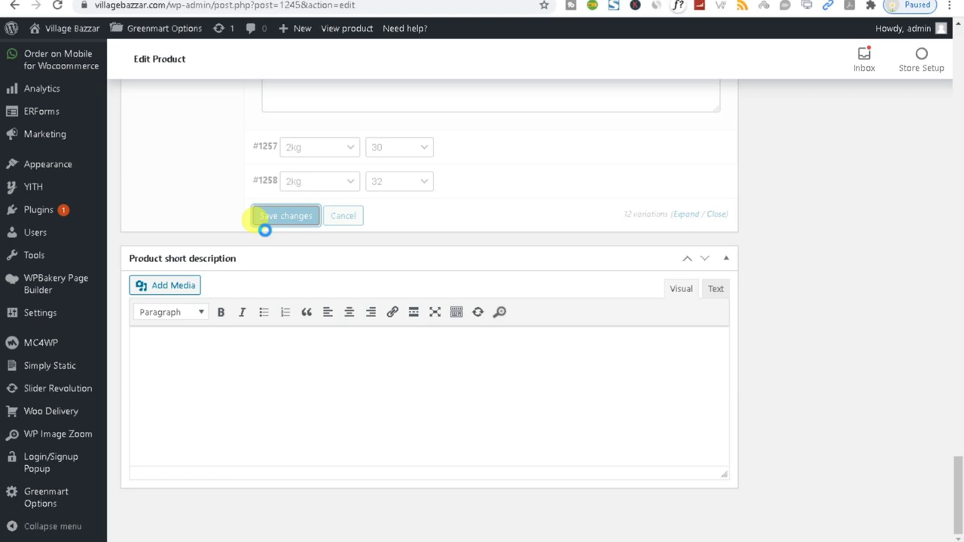
{"action": "scroll", "coordinate": [266, 229], "scroll_direction": "up", "scroll_amount": 3}
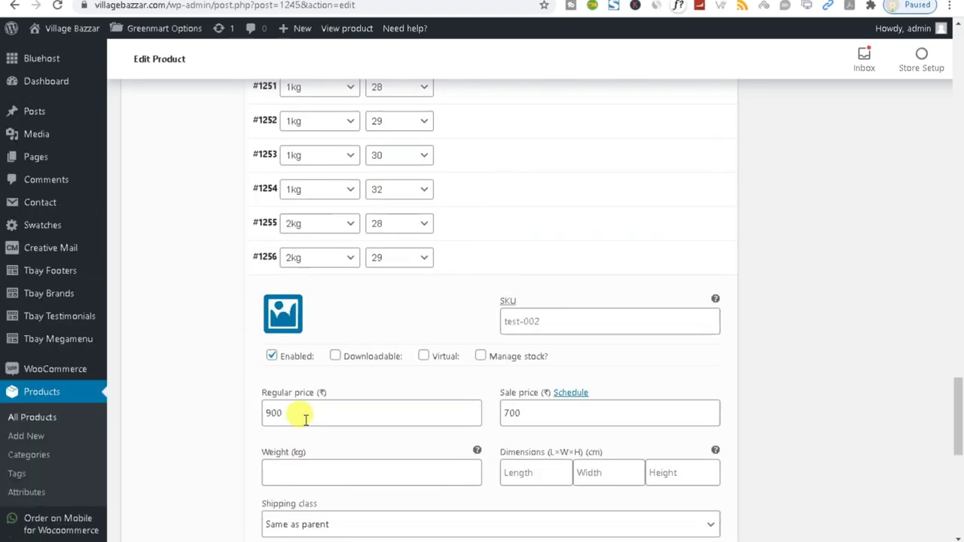
{"action": "scroll", "coordinate": [308, 407], "scroll_direction": "up", "scroll_amount": 15}
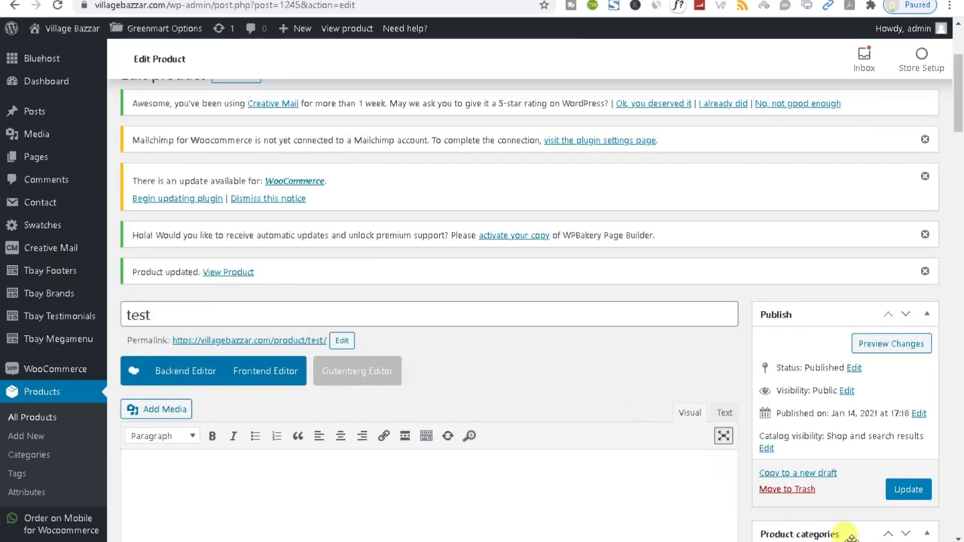
{"action": "left_click", "coordinate": [894, 491]}
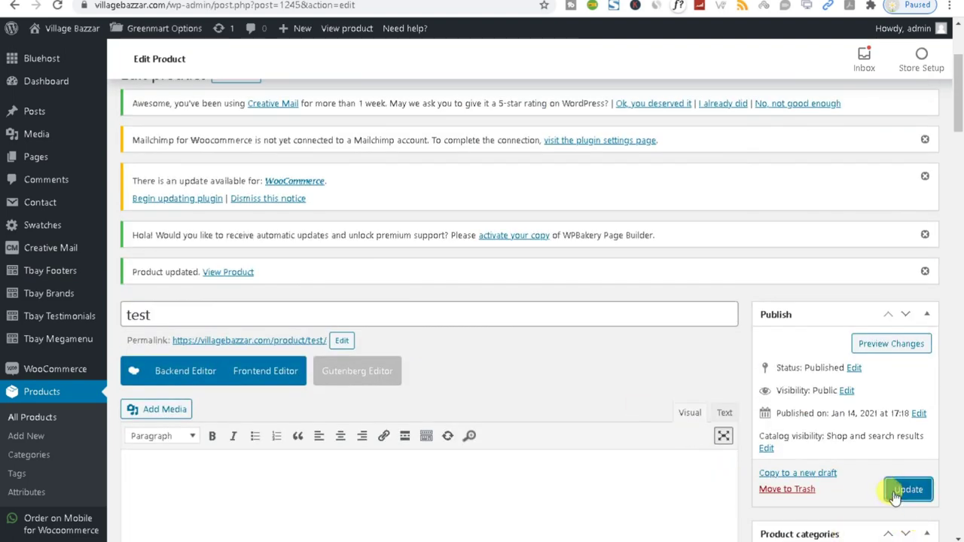
{"action": "scroll", "coordinate": [695, 463], "scroll_direction": "down", "scroll_amount": 2}
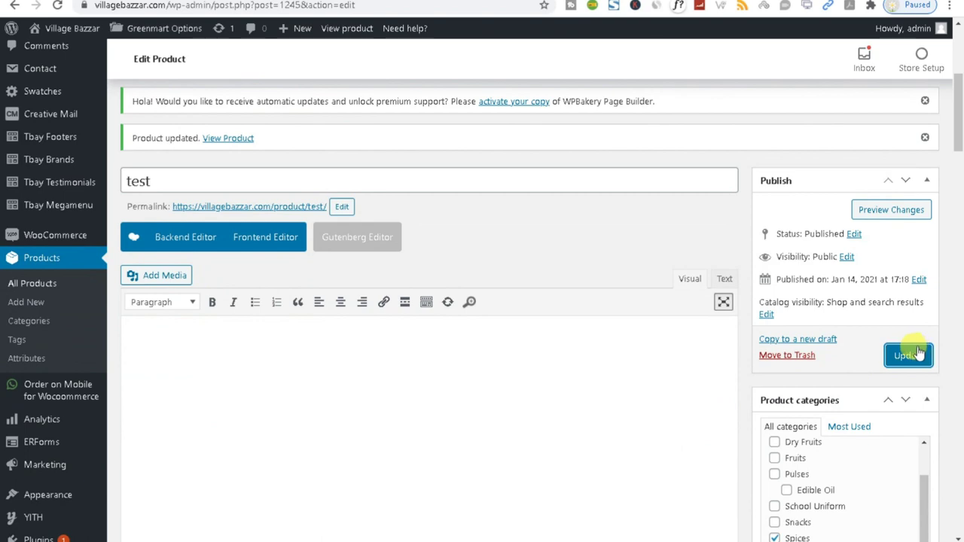
{"action": "left_click", "coordinate": [895, 358]}
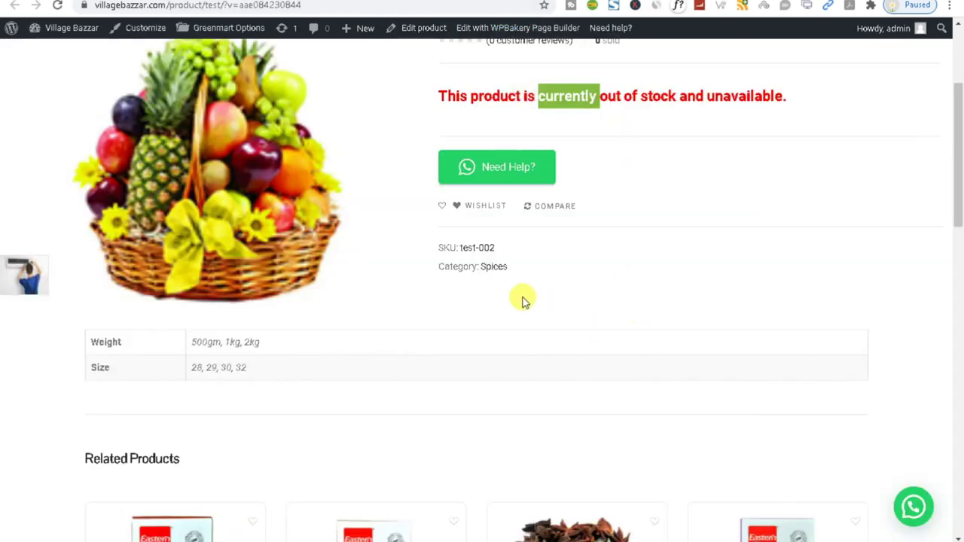
Step: Examine the availability message on the test product's storefront page and check the product update's progress in the editor
{"action": "left_click_drag", "start_coordinate": [469, 233], "coordinate": [761, 319]}
{"action": "scroll", "coordinate": [620, 209], "scroll_direction": "up", "scroll_amount": 3}
{"action": "left_click", "coordinate": [789, 315]}
{"action": "triple_click", "coordinate": [866, 298]}
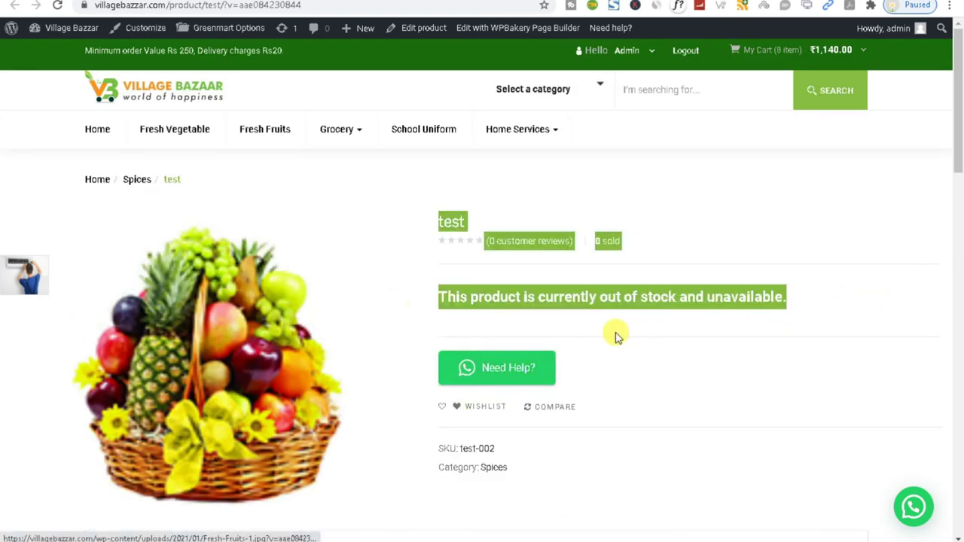
{"action": "left_click", "coordinate": [594, 297]}
{"action": "triple_click", "coordinate": [593, 297]}
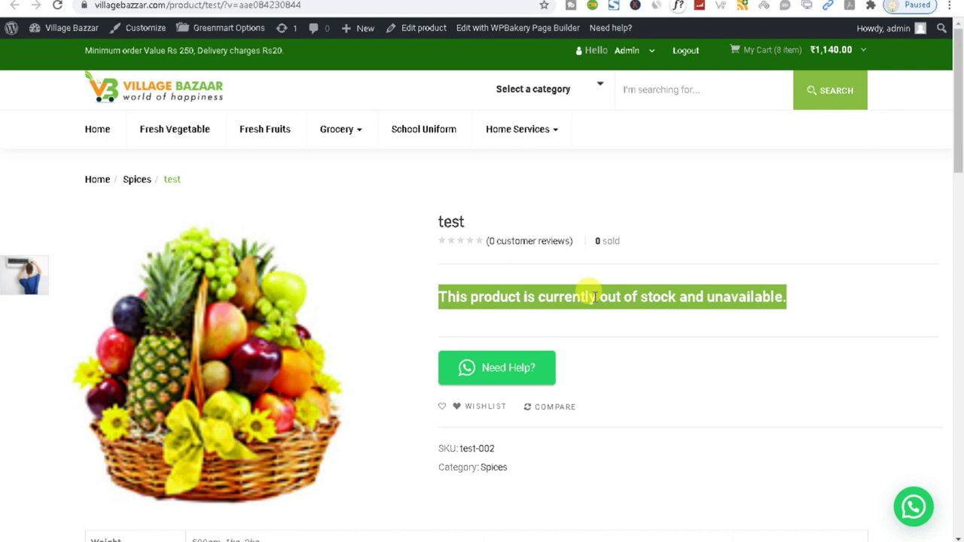
{"action": "left_click", "coordinate": [424, 28]}
{"action": "scroll", "coordinate": [207, 286], "scroll_direction": "down", "scroll_amount": 3}
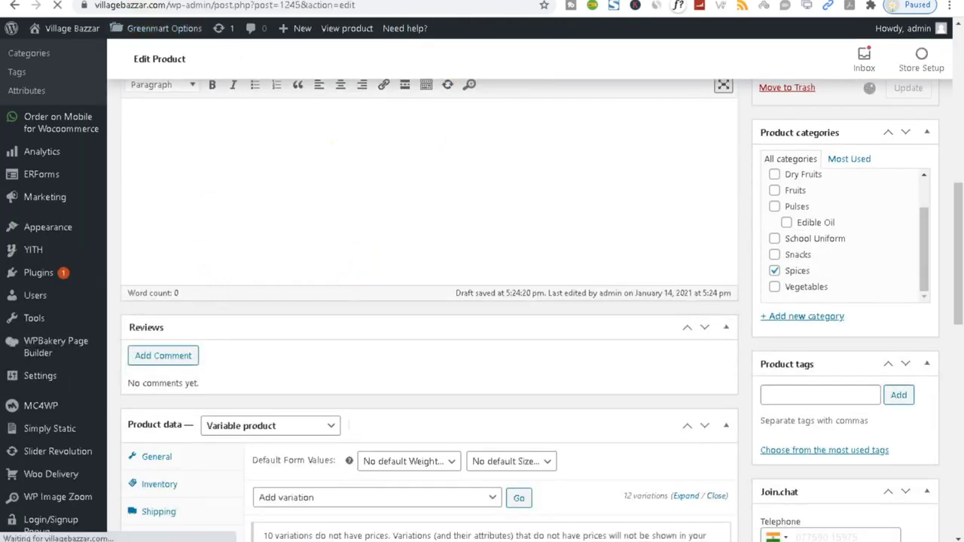
{"action": "key", "text": "alt+Left"}
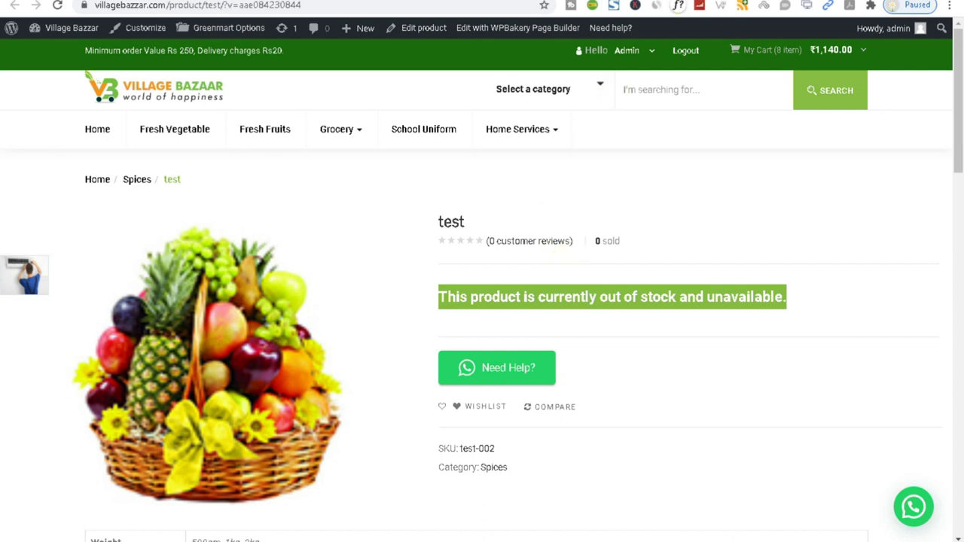
Step: Reload the test product's storefront page and examine its price range and the selectable Weight and Size options
{"action": "left_click", "coordinate": [57, 6]}
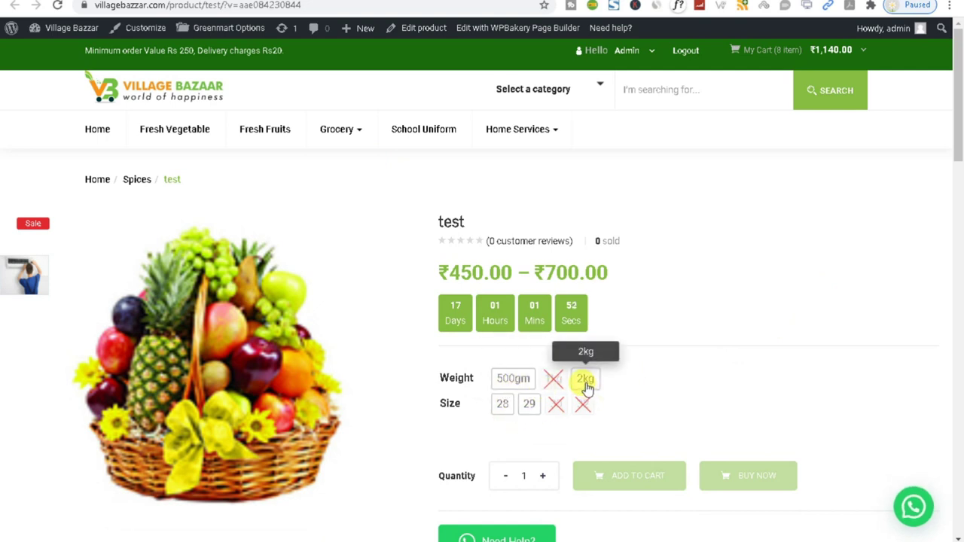
{"action": "double_click", "coordinate": [556, 407]}
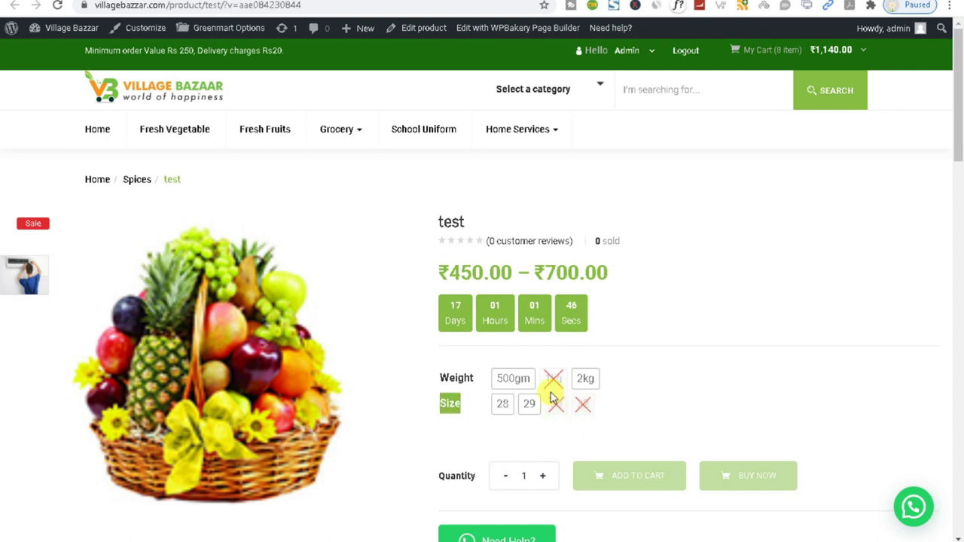
{"action": "left_click", "coordinate": [614, 418]}
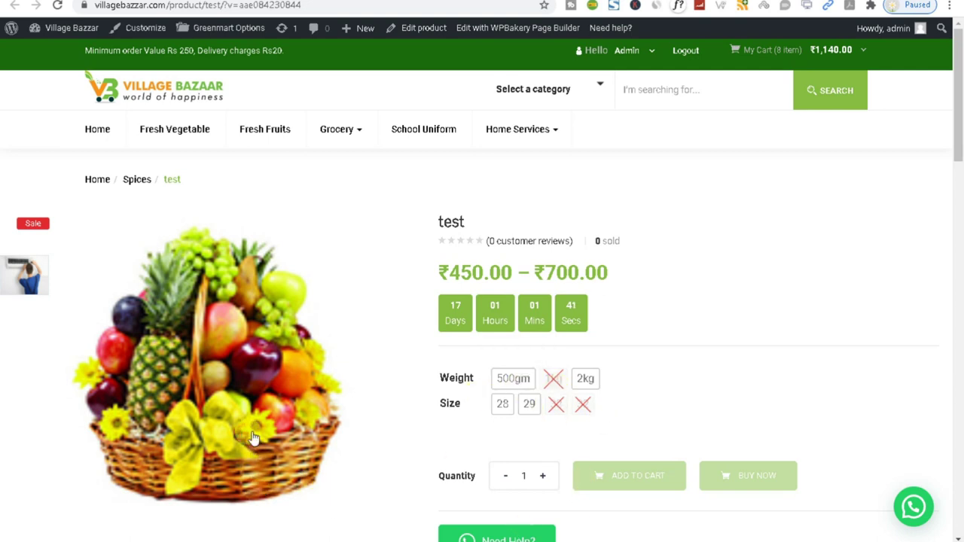
{"action": "scroll", "coordinate": [280, 426], "scroll_direction": "down", "scroll_amount": 2}
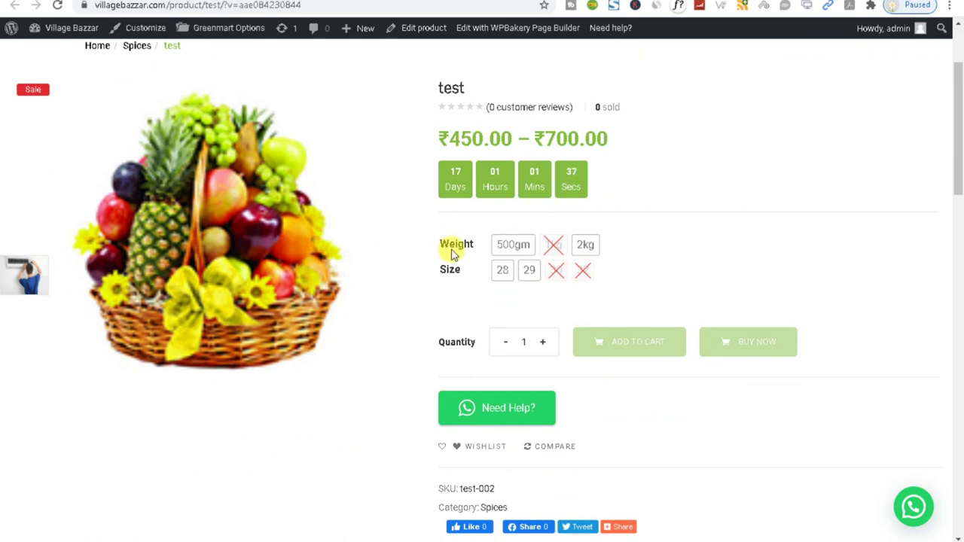
{"action": "scroll", "coordinate": [452, 255], "scroll_direction": "up", "scroll_amount": 2}
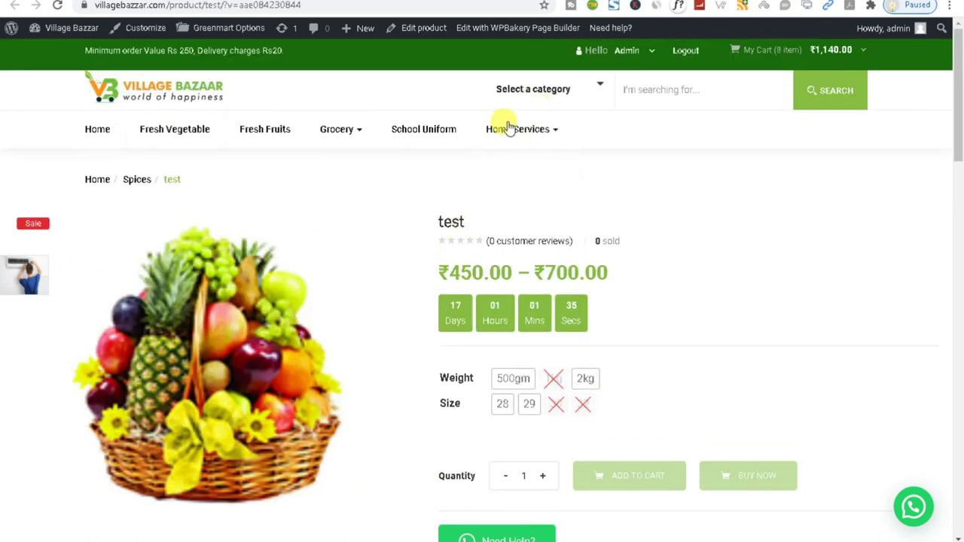
Step: Look through the Home Services entries and the rest of the product page, and open the store's home page
{"action": "mouse_move", "coordinate": [506, 134]}
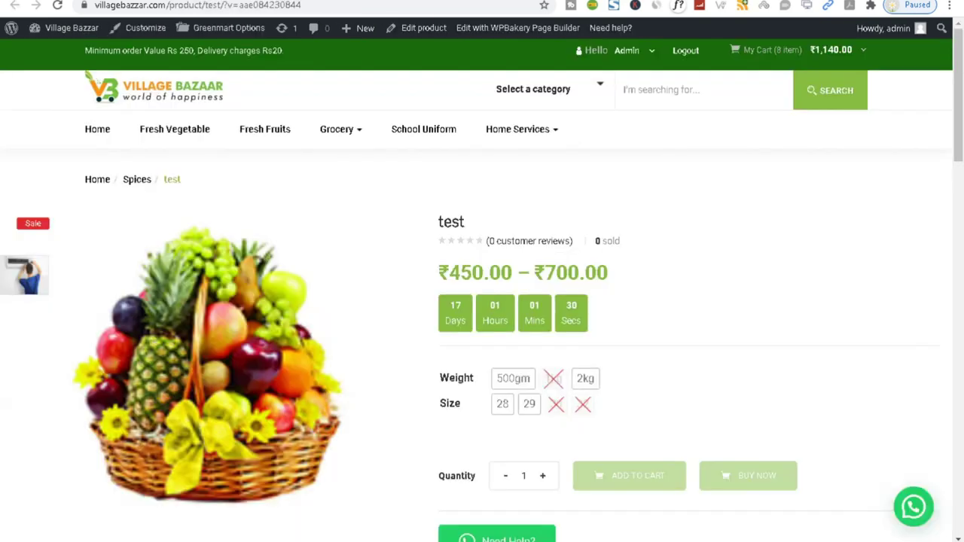
{"action": "mouse_move", "coordinate": [517, 134]}
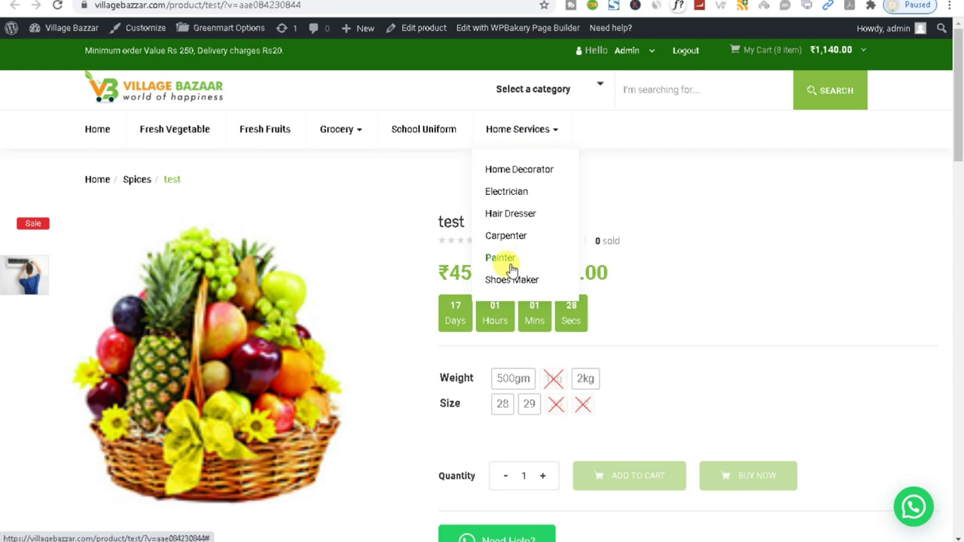
{"action": "scroll", "coordinate": [503, 193], "scroll_direction": "down", "scroll_amount": 1}
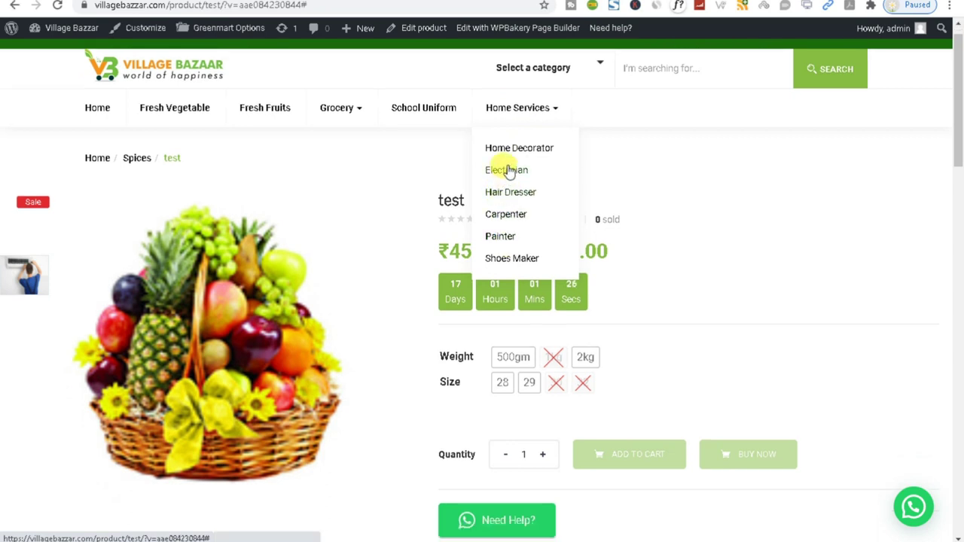
{"action": "mouse_move", "coordinate": [517, 107]}
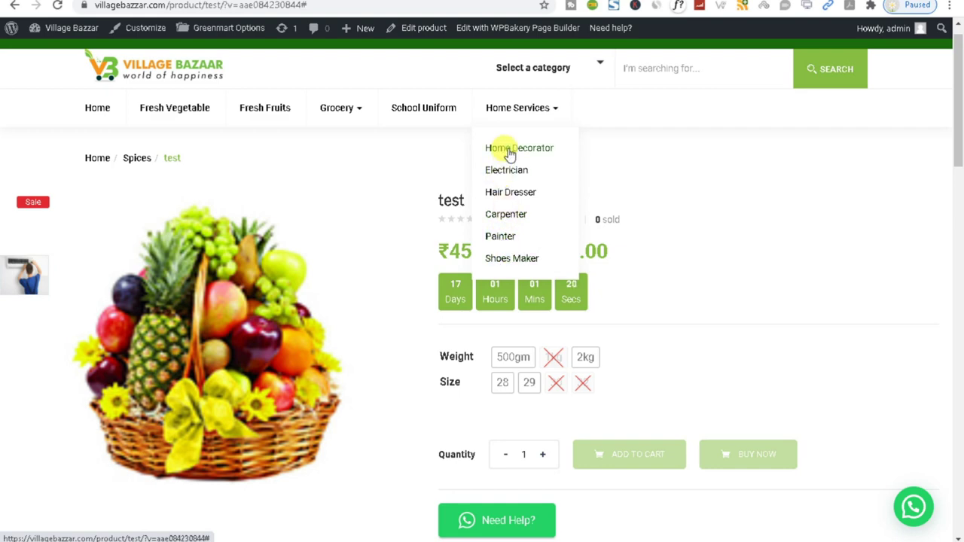
{"action": "scroll", "coordinate": [734, 230], "scroll_direction": "down", "scroll_amount": 13}
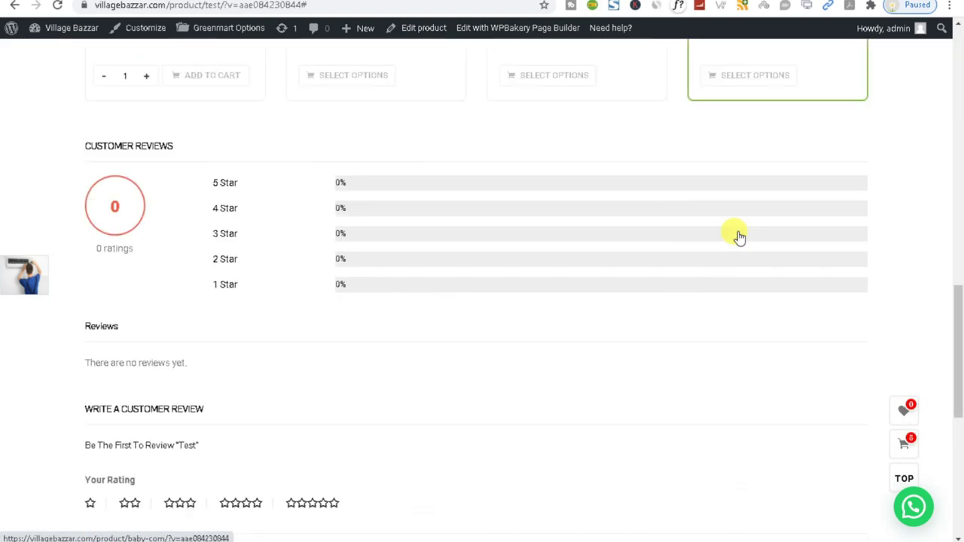
{"action": "scroll", "coordinate": [738, 236], "scroll_direction": "up", "scroll_amount": 15}
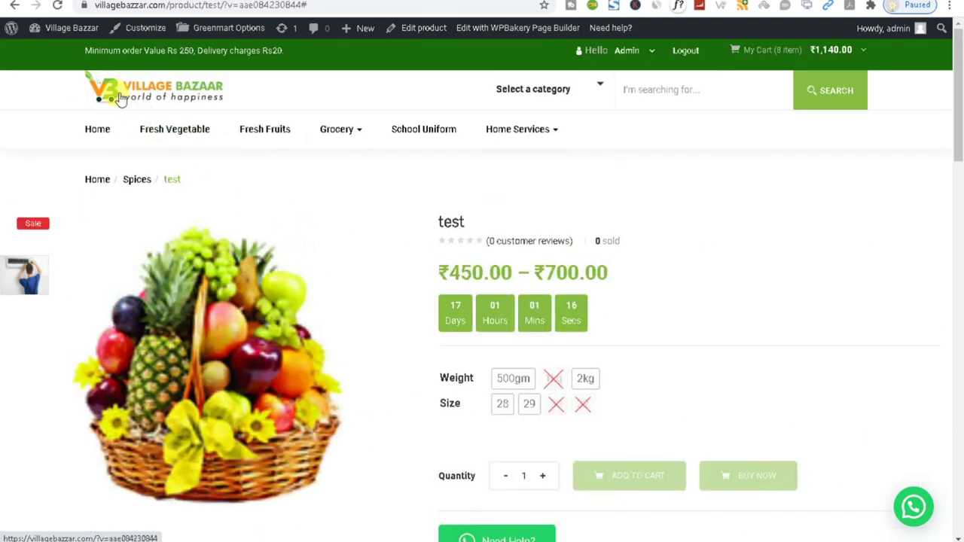
{"action": "mouse_move", "coordinate": [561, 129]}
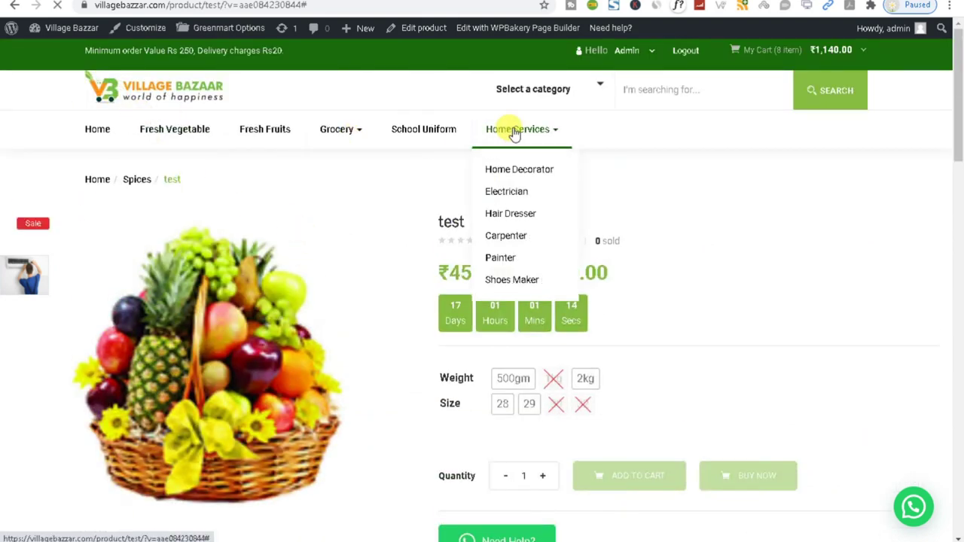
{"action": "left_click", "coordinate": [520, 183]}
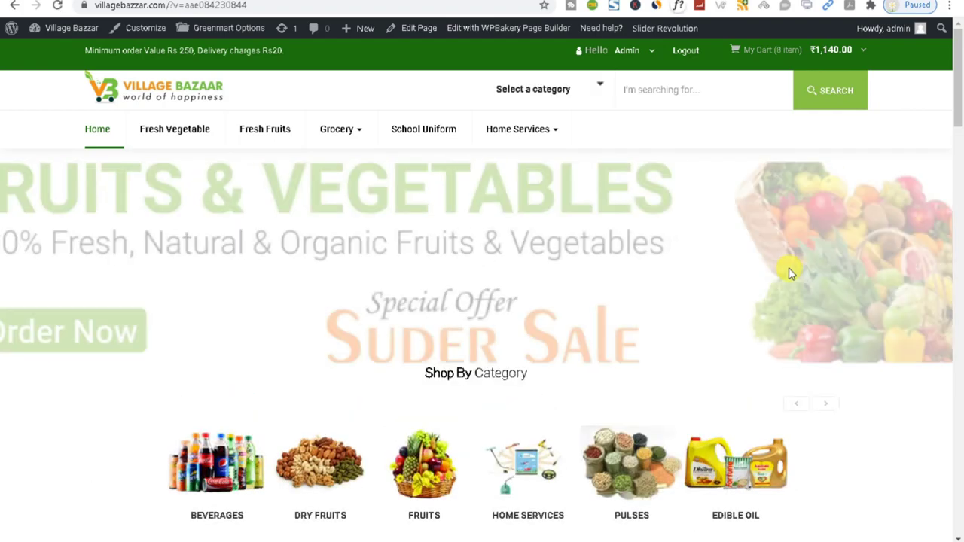
Step: Browse the product sections of the store's home page down to the home services and open the Painter product
{"action": "scroll", "coordinate": [789, 272], "scroll_direction": "down", "scroll_amount": 15}
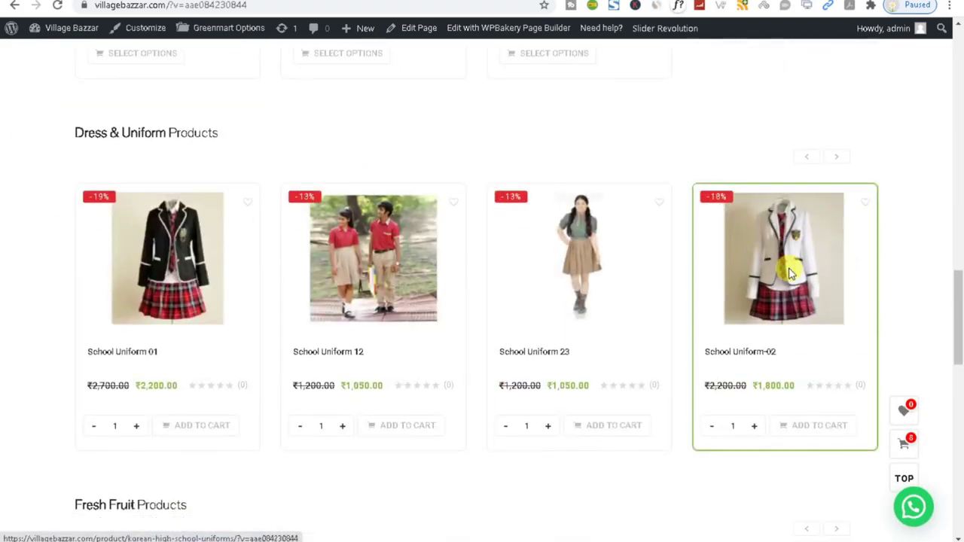
{"action": "scroll", "coordinate": [789, 273], "scroll_direction": "down", "scroll_amount": 12}
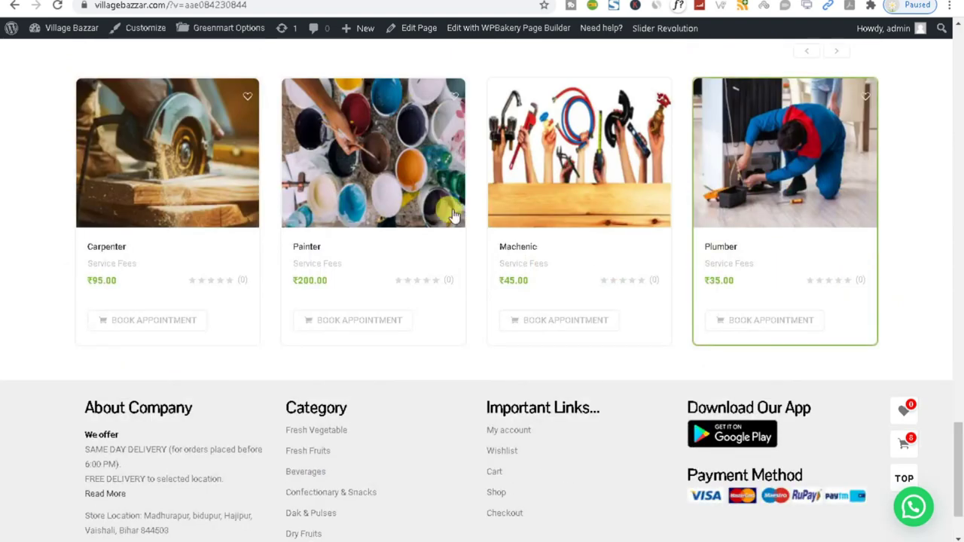
{"action": "left_click", "coordinate": [355, 187]}
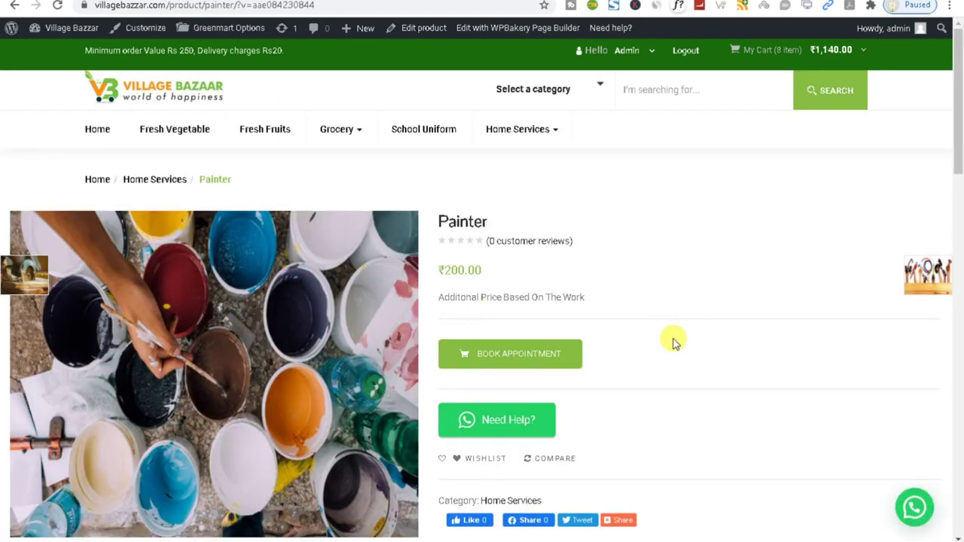
Step: Try out the Painter's Book Appointment link and continue its WhatsApp chat in WhatsApp Web
{"action": "left_click", "coordinate": [498, 362]}
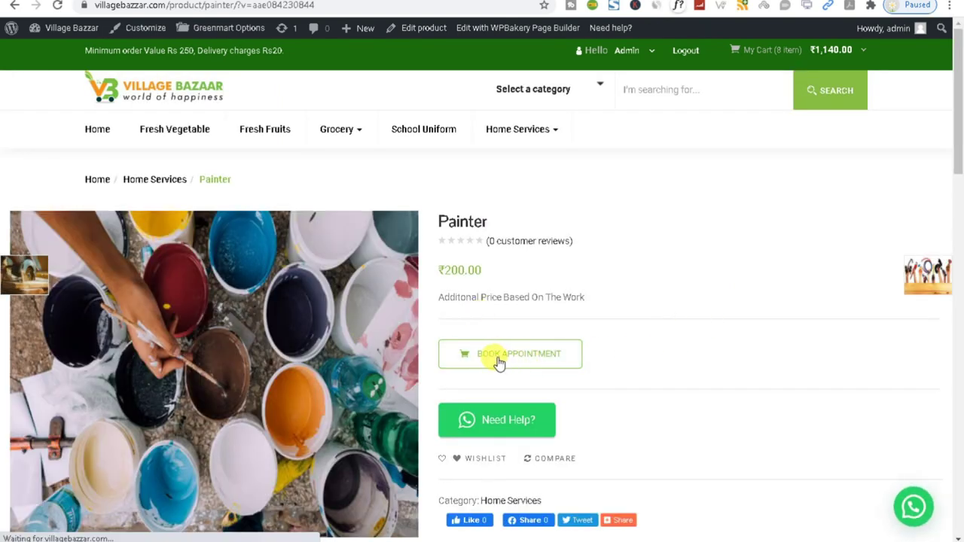
{"action": "left_click", "coordinate": [498, 362]}
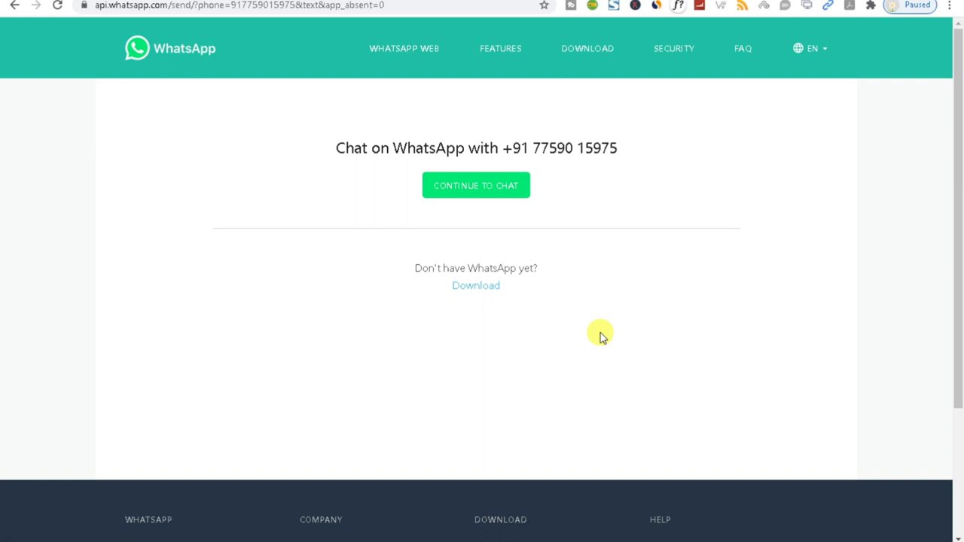
{"action": "left_click", "coordinate": [440, 190]}
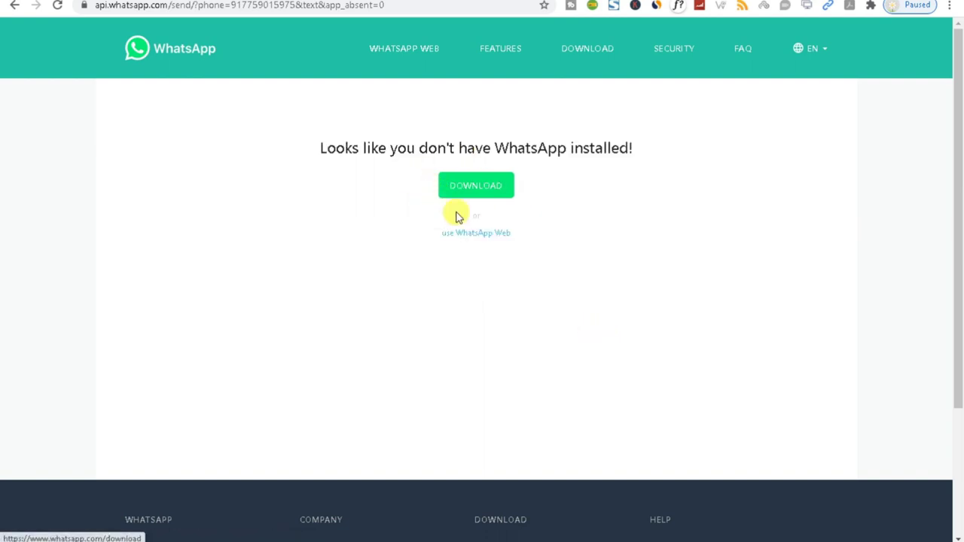
{"action": "left_click", "coordinate": [471, 239]}
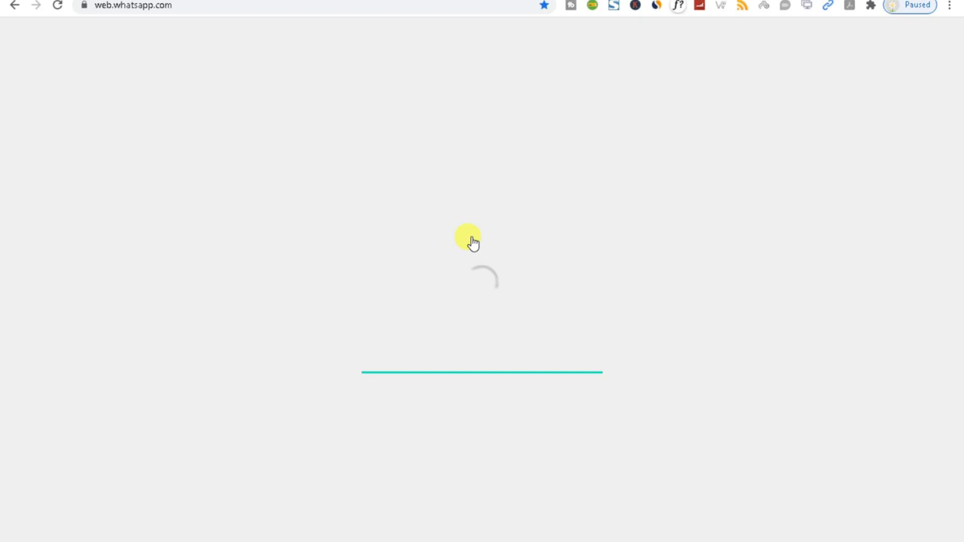
{"action": "left_click", "coordinate": [416, 0]}
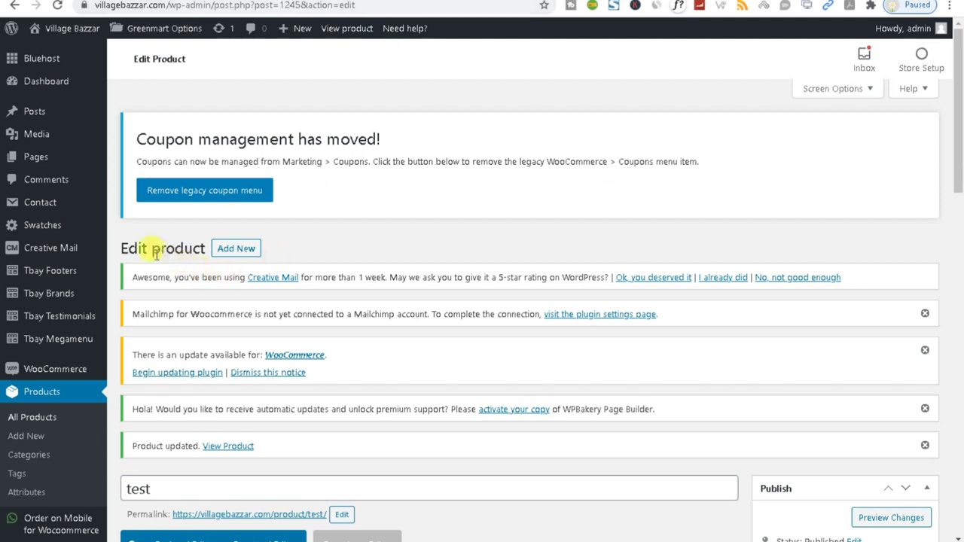
{"action": "left_click_drag", "start_coordinate": [698, 319], "coordinate": [21, 275]}
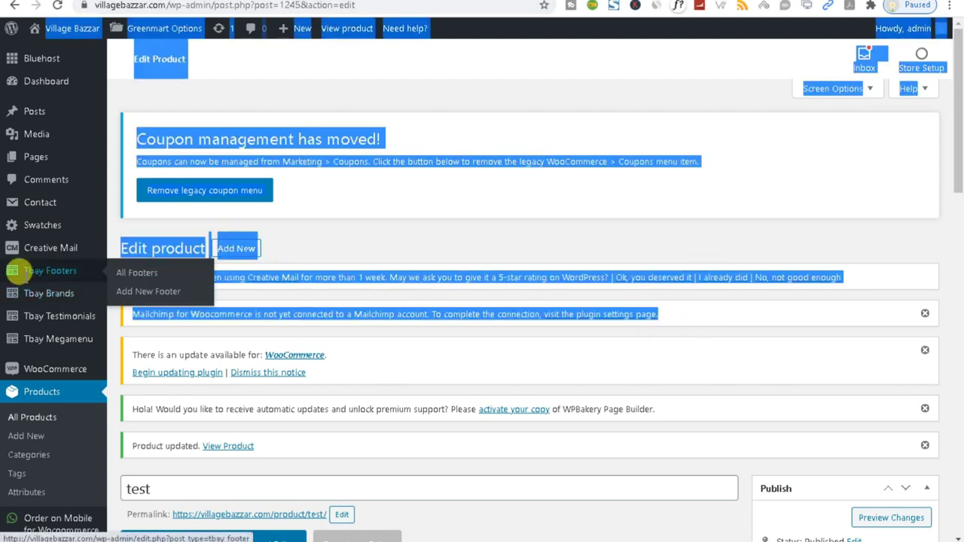
{"action": "left_click", "coordinate": [709, 325]}
{"action": "left_click_drag", "start_coordinate": [726, 326], "coordinate": [125, 245]}
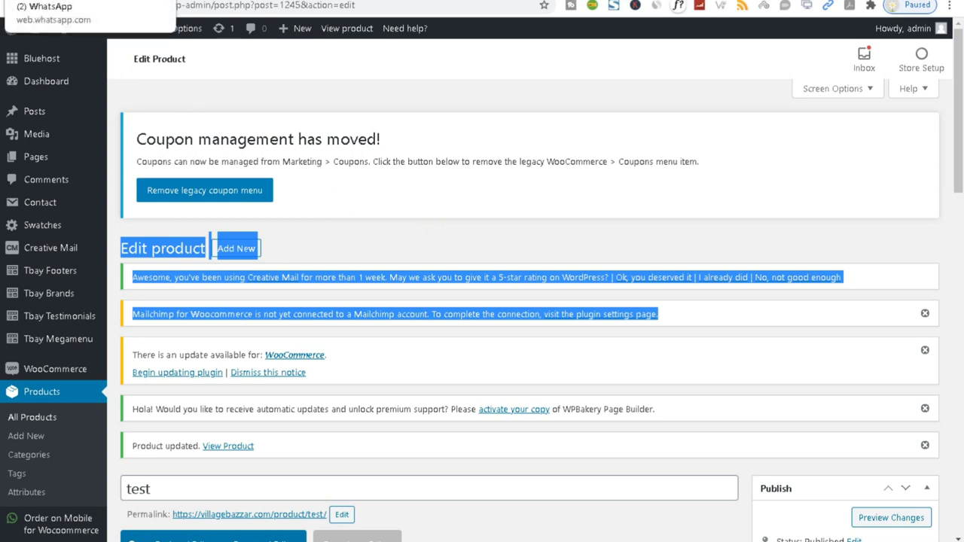
{"action": "left_click", "coordinate": [497, 0]}
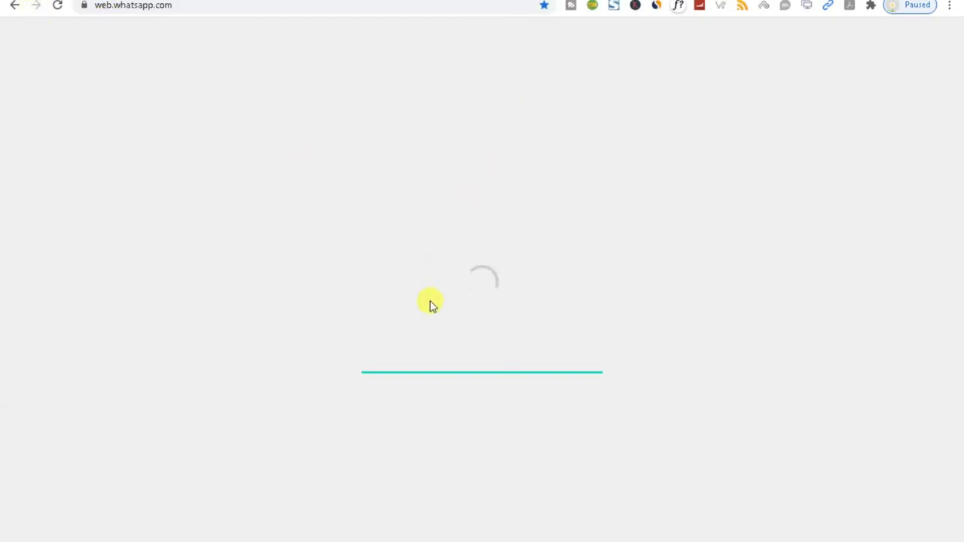
{"action": "key", "text": "ctrl+shift+Tab"}
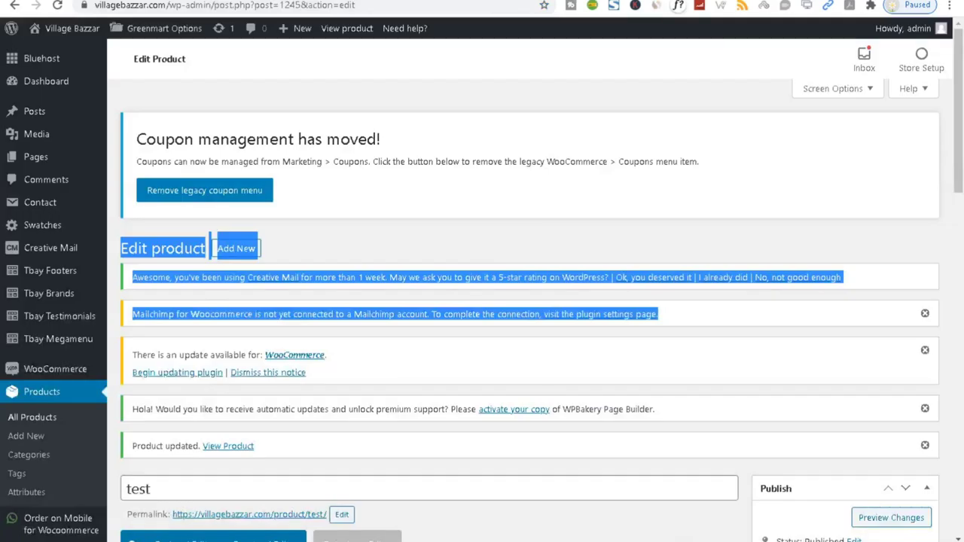
{"action": "key", "text": "ctrl+Tab"}
{"action": "key", "text": "ctrl+Tab"}
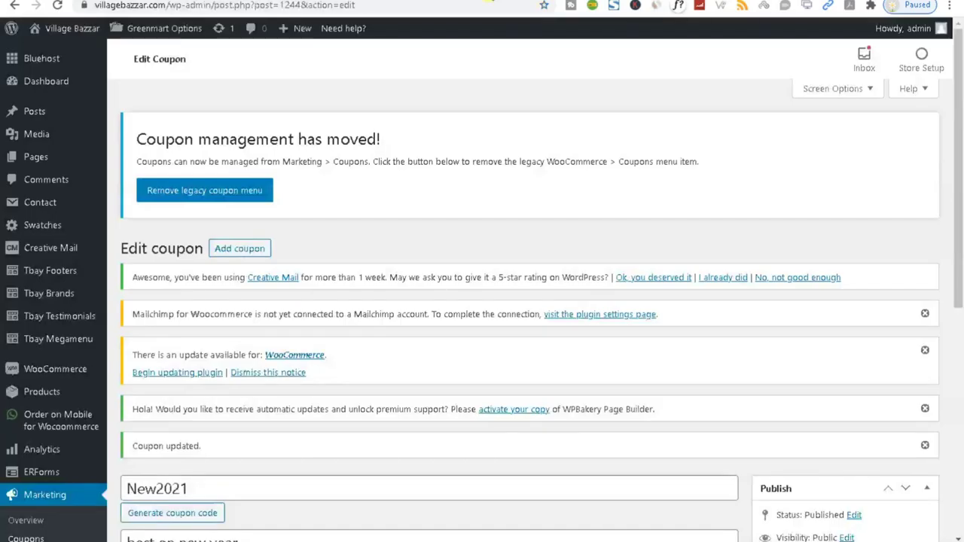
{"action": "key", "text": "ctrl+Tab"}
{"action": "left_click", "coordinate": [353, 457]}
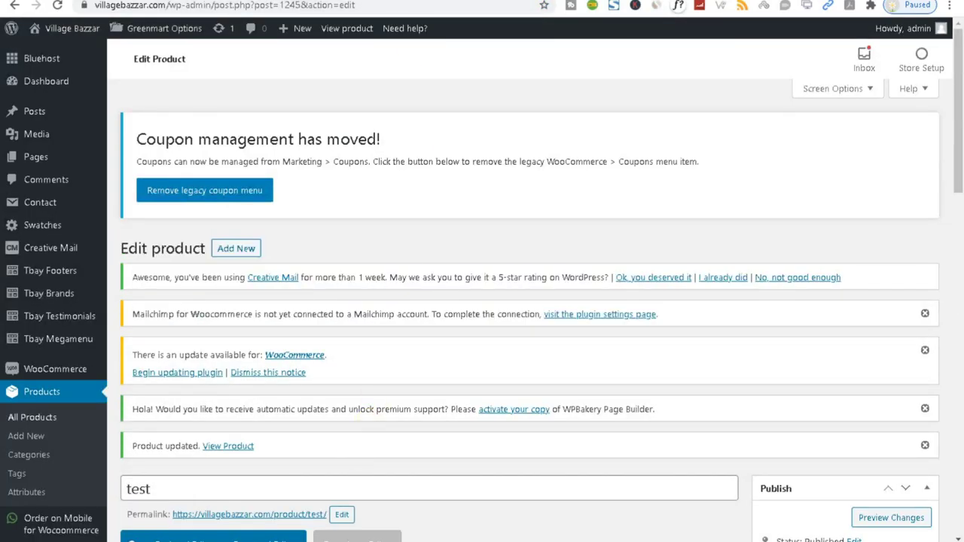
Step: Open the Electrician product for editing from the WooCommerce products list
{"action": "key", "text": "alt+Left"}
{"action": "scroll", "coordinate": [491, 359], "scroll_direction": "down", "scroll_amount": 3}
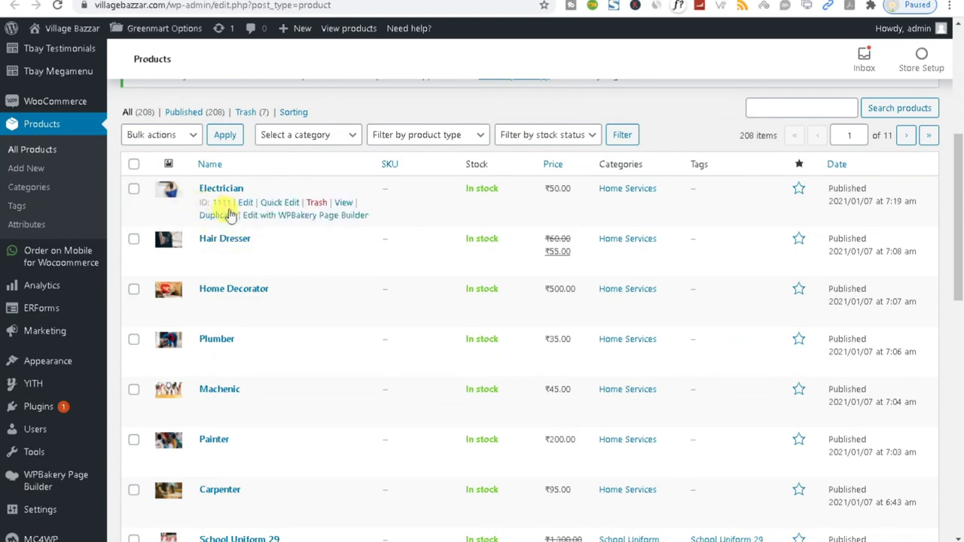
{"action": "left_click", "coordinate": [244, 203]}
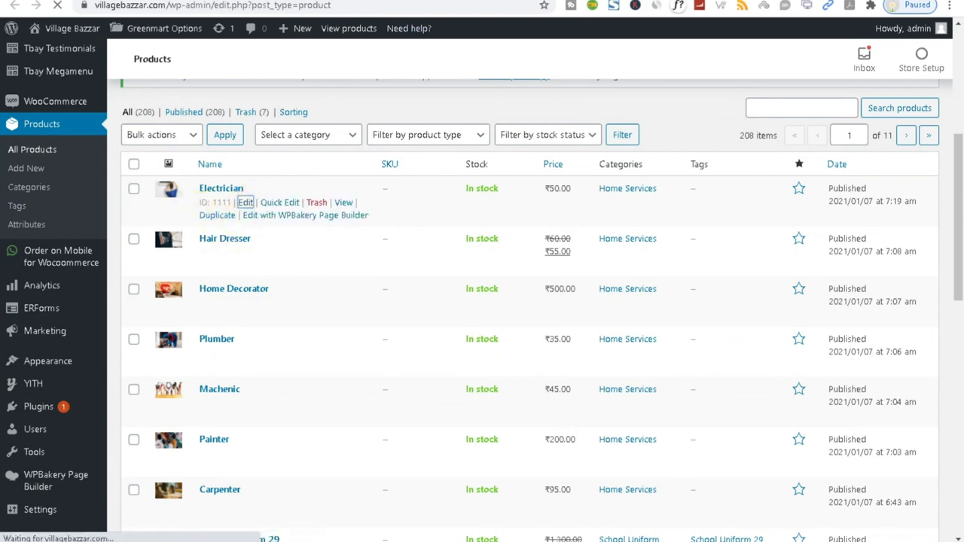
{"action": "key", "text": "alt+Left"}
{"action": "key", "text": "alt+Left"}
{"action": "key", "text": "alt+Left"}
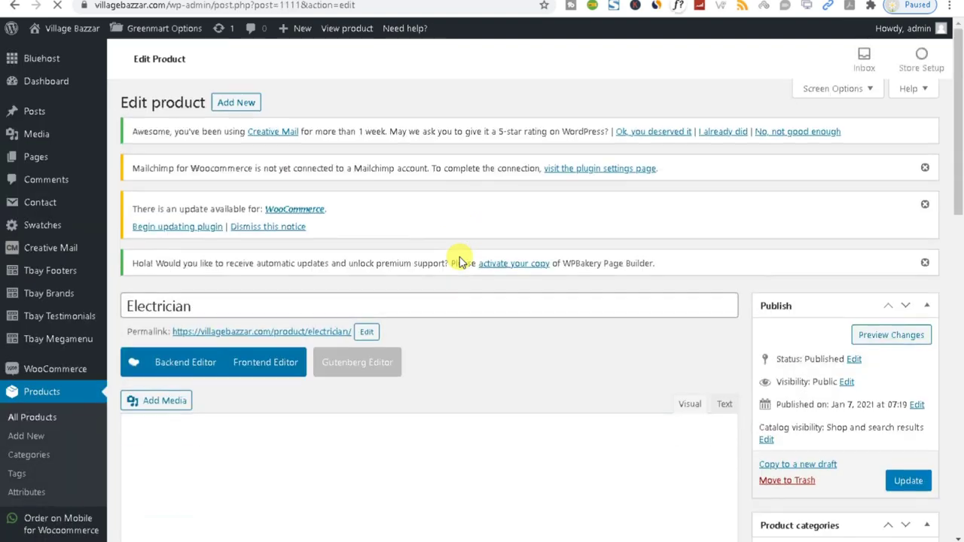
Step: Examine the Electrician product's title, description area and product data section
{"action": "scroll", "coordinate": [211, 372], "scroll_direction": "down", "scroll_amount": 3}
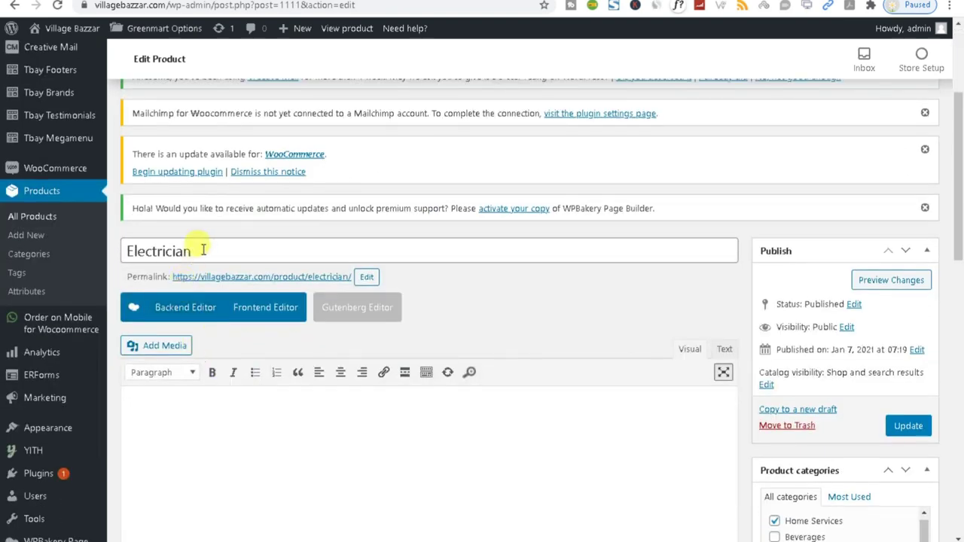
{"action": "left_click_drag", "start_coordinate": [202, 249], "coordinate": [113, 250]}
{"action": "scroll", "coordinate": [410, 511], "scroll_direction": "down", "scroll_amount": 1}
{"action": "left_click", "coordinate": [254, 413]}
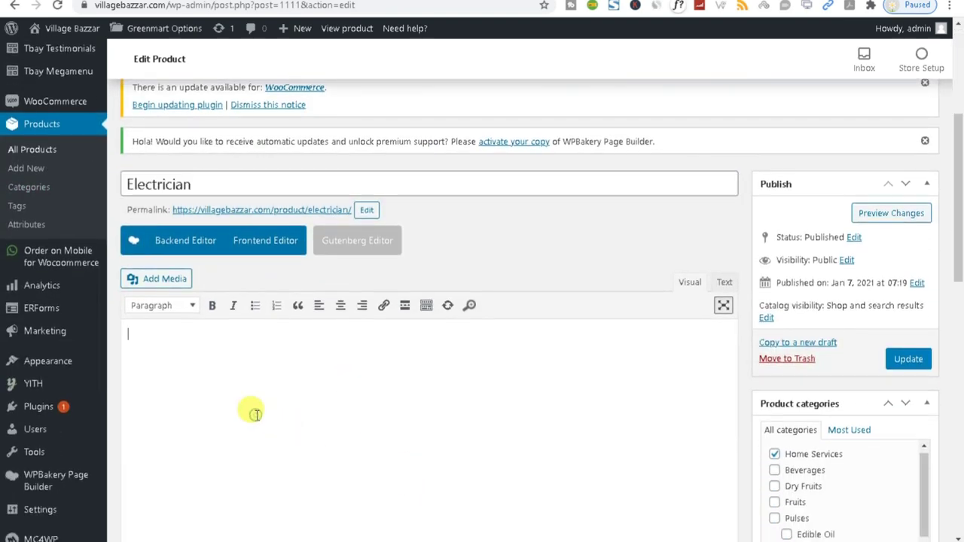
{"action": "scroll", "coordinate": [255, 413], "scroll_direction": "down", "scroll_amount": 5}
{"action": "scroll", "coordinate": [322, 314], "scroll_direction": "down", "scroll_amount": 3}
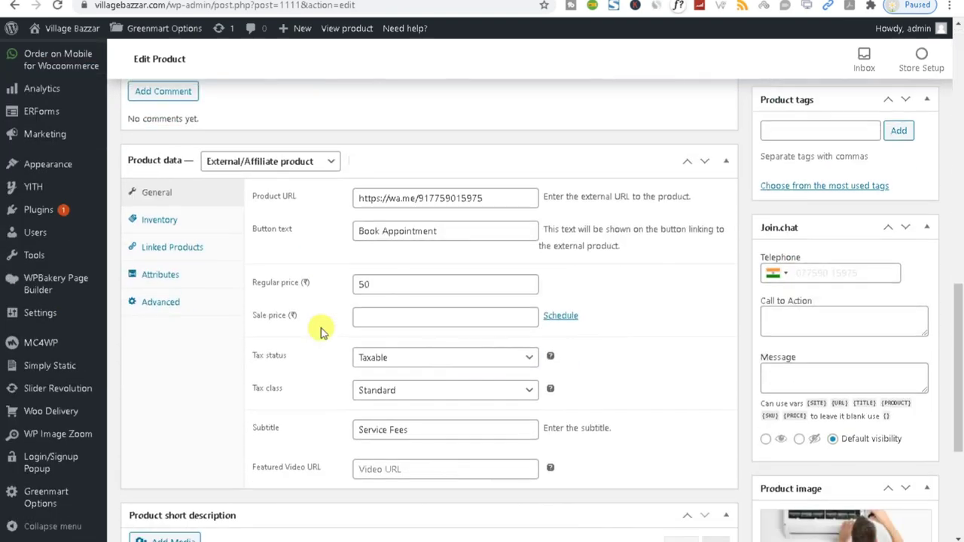
Step: Examine the Electrician product's external Product URL and Button text
{"action": "left_click_drag", "start_coordinate": [501, 197], "coordinate": [319, 232]}
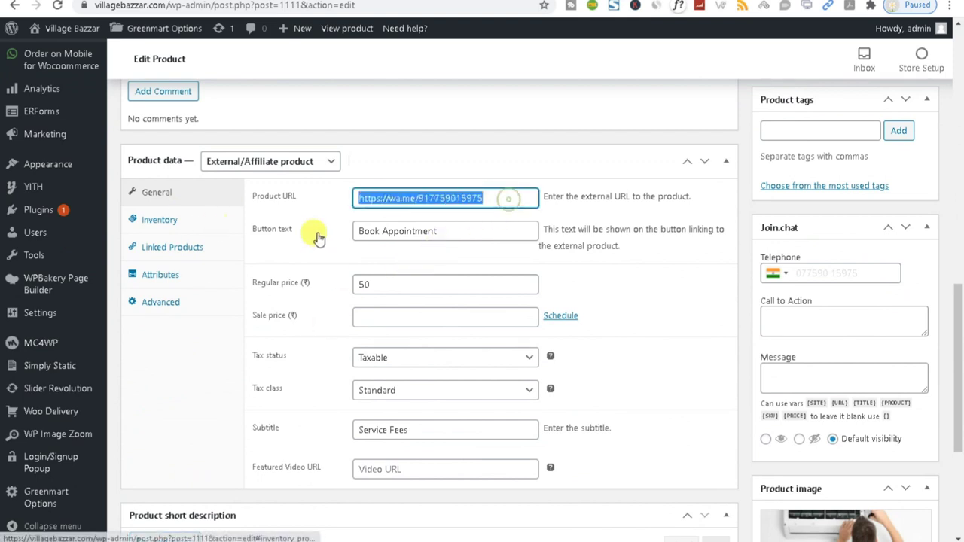
{"action": "left_click", "coordinate": [447, 230]}
{"action": "left_click_drag", "start_coordinate": [469, 229], "coordinate": [128, 236]}
{"action": "left_click", "coordinate": [459, 230]}
{"action": "left_click_drag", "start_coordinate": [470, 231], "coordinate": [237, 233]}
{"action": "left_click_drag", "start_coordinate": [480, 198], "coordinate": [273, 190]}
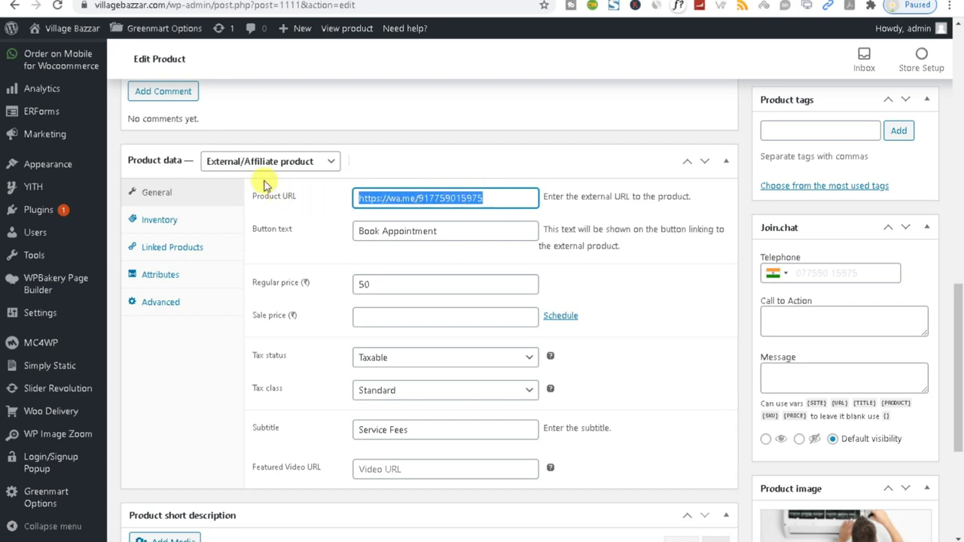
Step: Check the available product types, keep External/Affiliate product selected, and review the WhatsApp link in the Product URL
{"action": "left_click", "coordinate": [280, 161]}
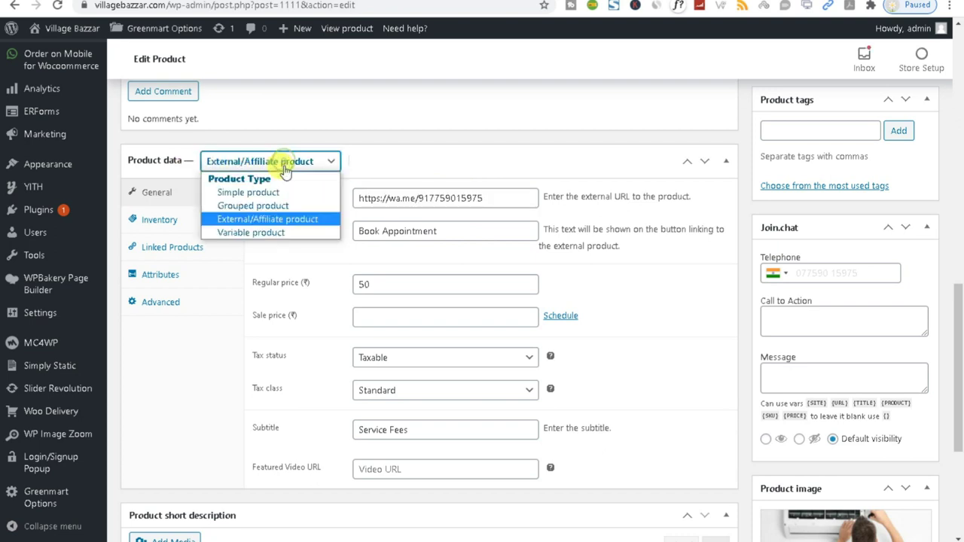
{"action": "left_click", "coordinate": [273, 219]}
{"action": "triple_click", "coordinate": [393, 198]}
{"action": "double_click", "coordinate": [390, 198]}
{"action": "triple_click", "coordinate": [405, 198]}
{"action": "triple_click", "coordinate": [399, 198]}
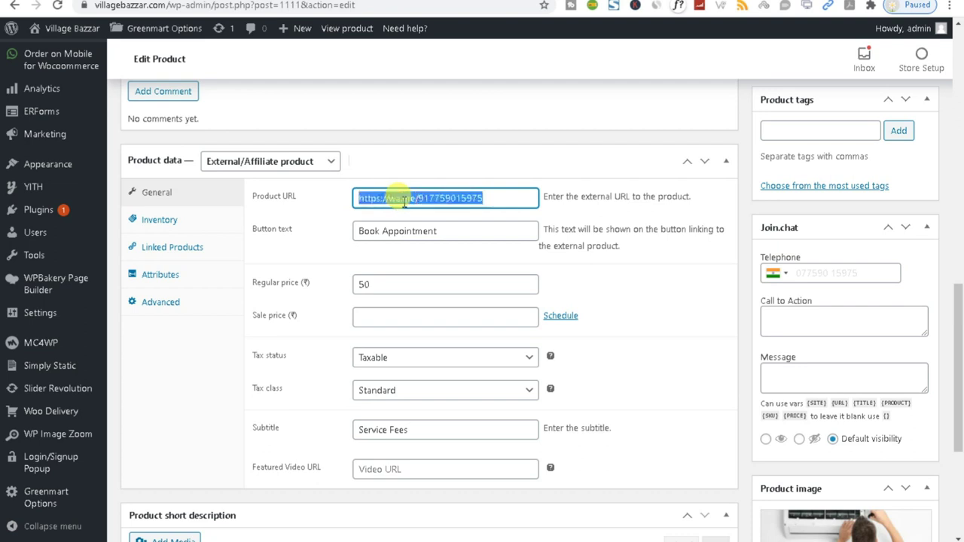
Step: Review the Electrician product's button text, regular price and sale price fields
{"action": "double_click", "coordinate": [433, 231]}
{"action": "left_click", "coordinate": [395, 284]}
{"action": "left_click", "coordinate": [284, 284]}
{"action": "left_click", "coordinate": [360, 316]}
{"action": "left_click", "coordinate": [390, 284]}
{"action": "double_click", "coordinate": [390, 284]}
{"action": "left_click", "coordinate": [370, 315]}
{"action": "double_click", "coordinate": [387, 282]}
Step: Update the Electrician product
{"action": "scroll", "coordinate": [669, 375], "scroll_direction": "up", "scroll_amount": 8}
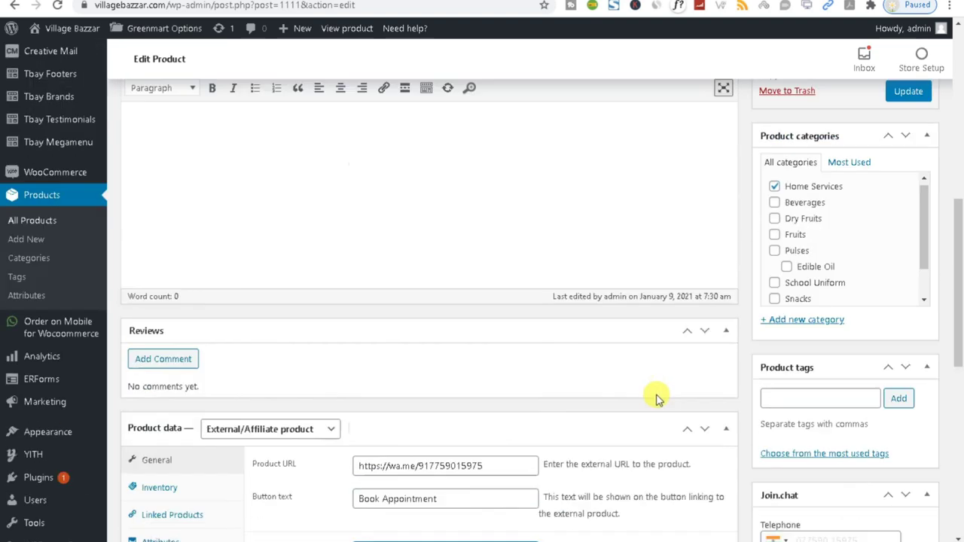
{"action": "left_click", "coordinate": [900, 299]}
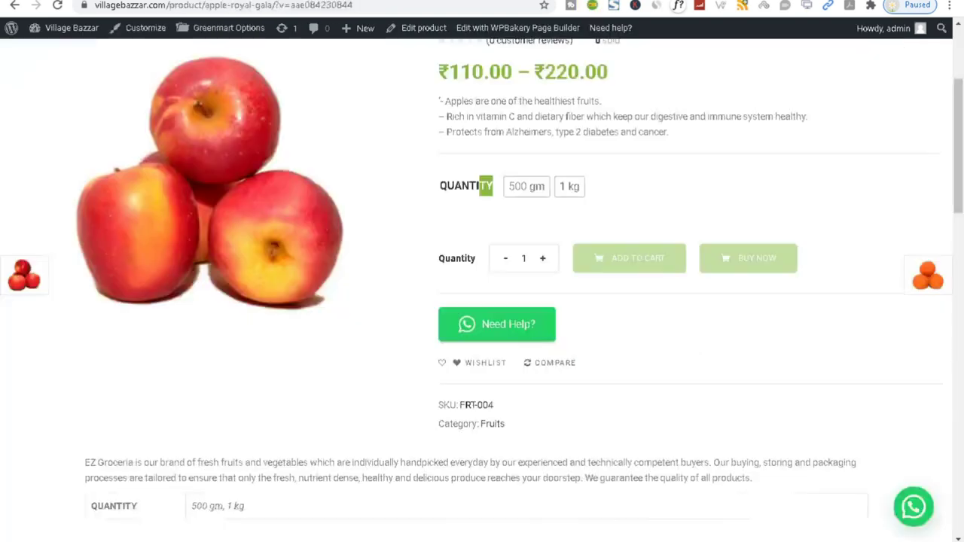
{"action": "scroll", "coordinate": [620, 243], "scroll_direction": "up", "scroll_amount": 3}
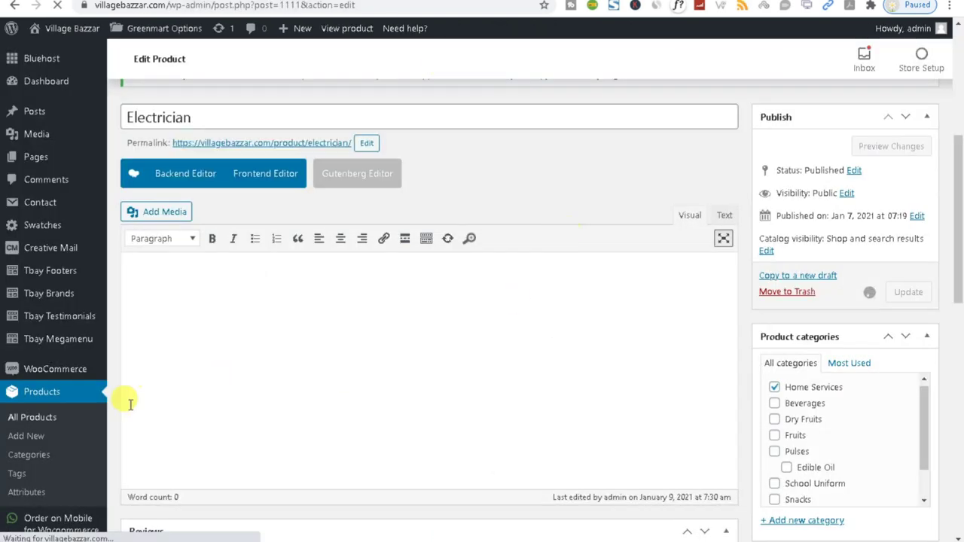
Step: Open the Appearance Menus page in a new browser tab
{"action": "scroll", "coordinate": [126, 403], "scroll_direction": "down", "scroll_amount": 3}
{"action": "right_click", "coordinate": [23, 260]}
{"action": "key", "text": "Escape"}
{"action": "left_click", "coordinate": [30, 256]}
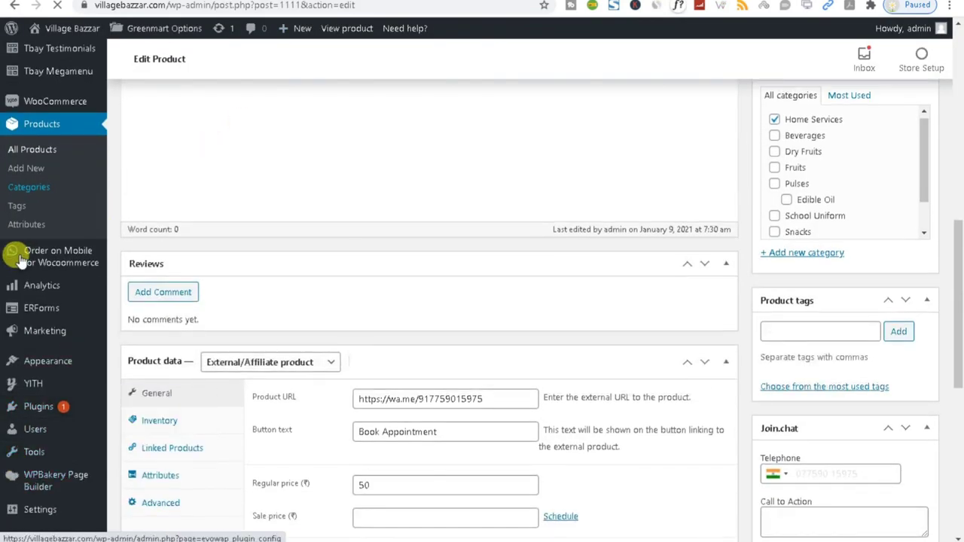
{"action": "mouse_move", "coordinate": [30, 426]}
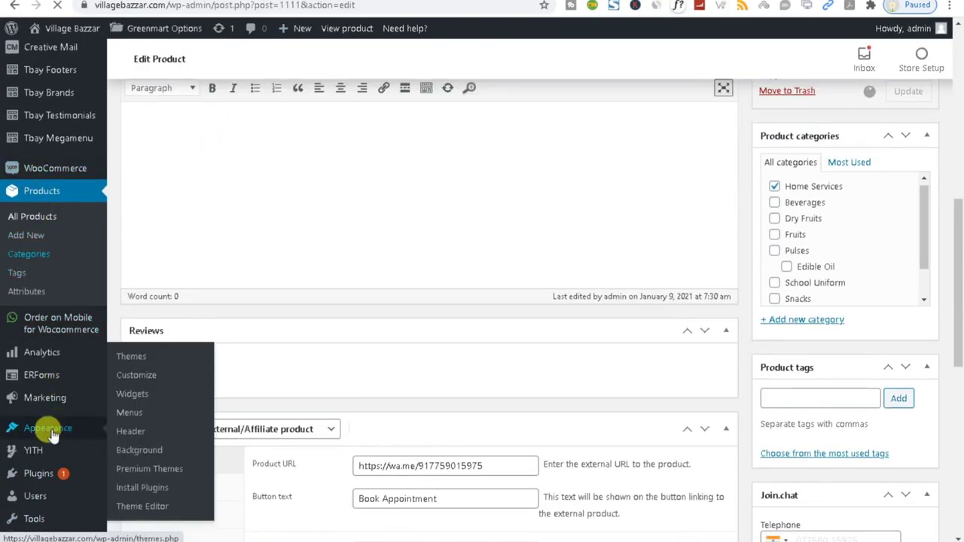
{"action": "right_click", "coordinate": [129, 412]}
{"action": "left_click", "coordinate": [178, 287]}
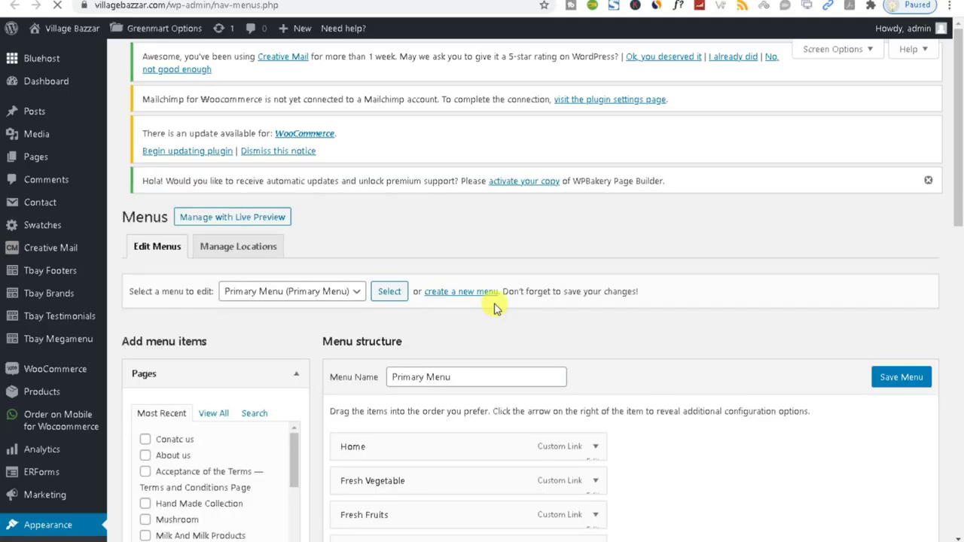
Step: Look through the Primary Menu structure and inspect the link settings of the Home Decorator and Home Services items
{"action": "scroll", "coordinate": [495, 308], "scroll_direction": "down", "scroll_amount": 5}
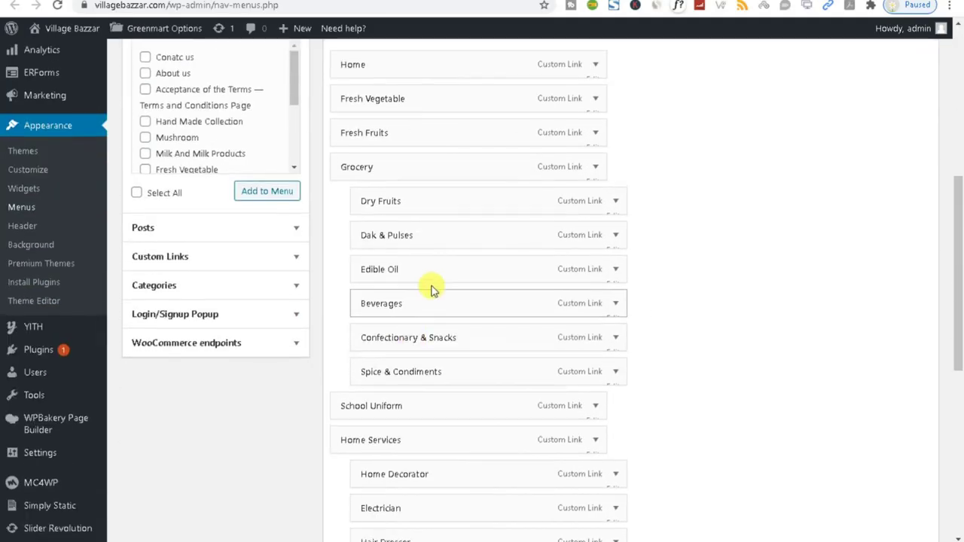
{"action": "scroll", "coordinate": [430, 287], "scroll_direction": "down", "scroll_amount": 6}
{"action": "scroll", "coordinate": [436, 287], "scroll_direction": "up", "scroll_amount": 2}
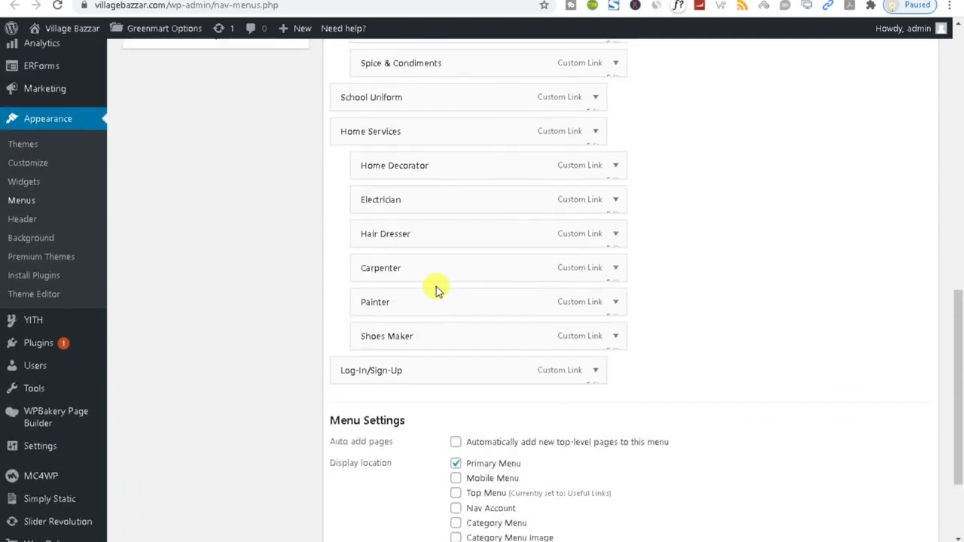
{"action": "left_click", "coordinate": [612, 167]}
{"action": "double_click", "coordinate": [363, 211]}
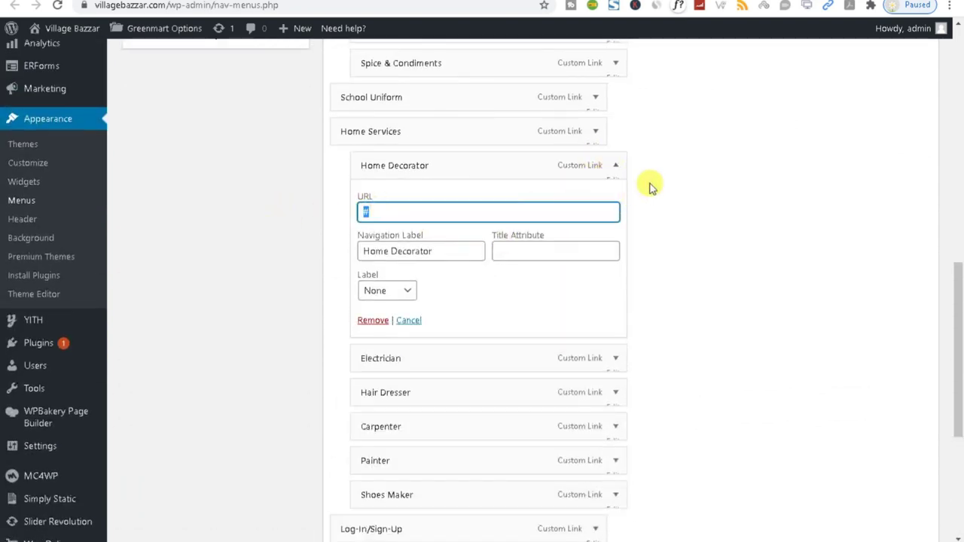
{"action": "left_click", "coordinate": [613, 167]}
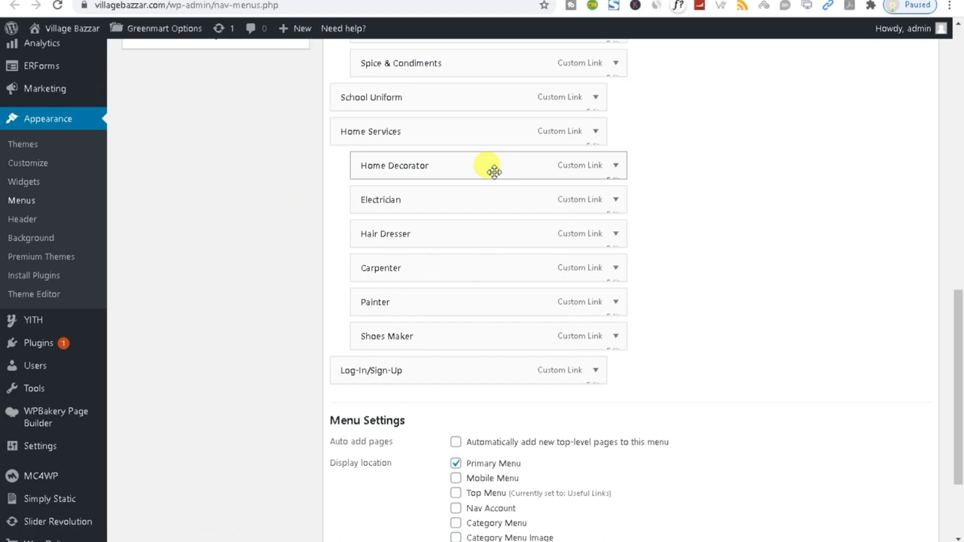
{"action": "left_click", "coordinate": [596, 132]}
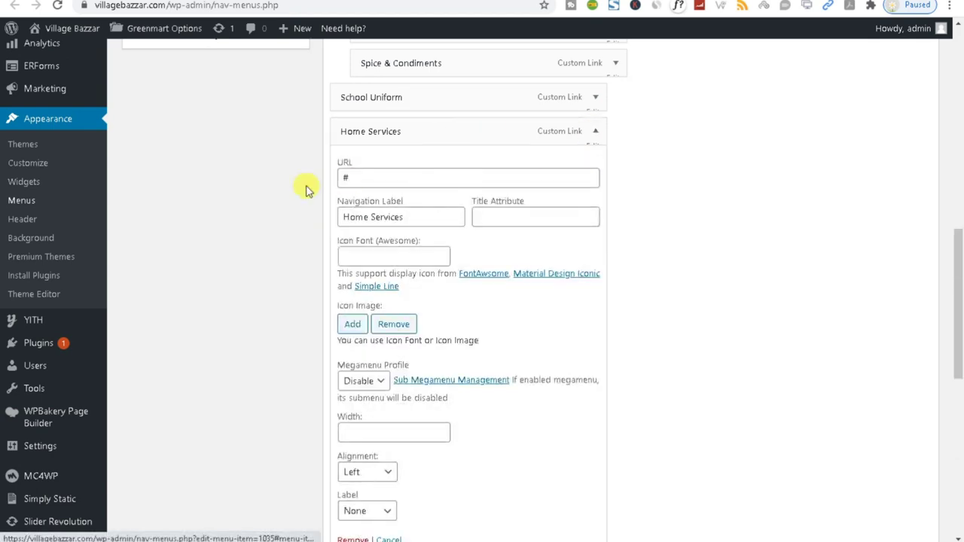
Step: Open the storefront page of the Home Services product category and copy its address
{"action": "double_click", "coordinate": [342, 175]}
{"action": "left_click", "coordinate": [594, 131]}
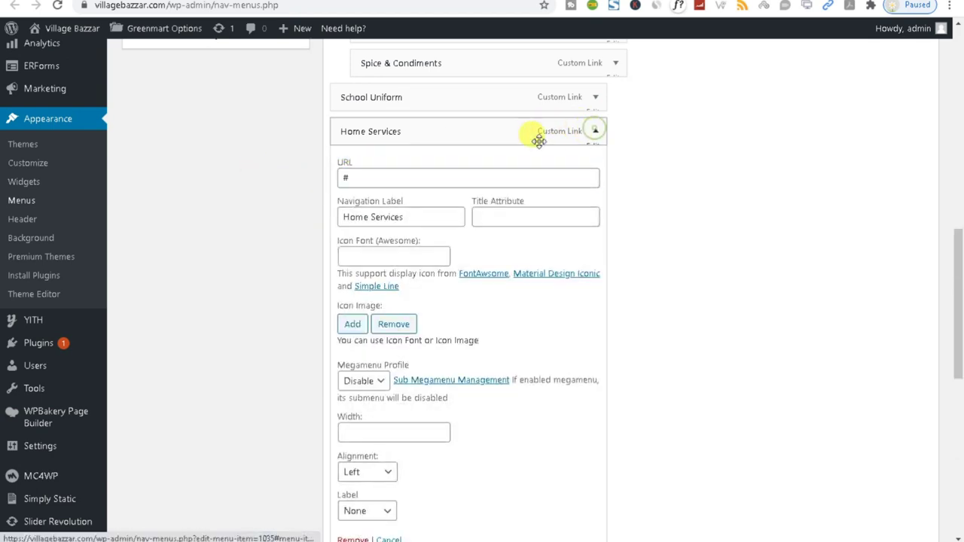
{"action": "left_click", "coordinate": [595, 131]}
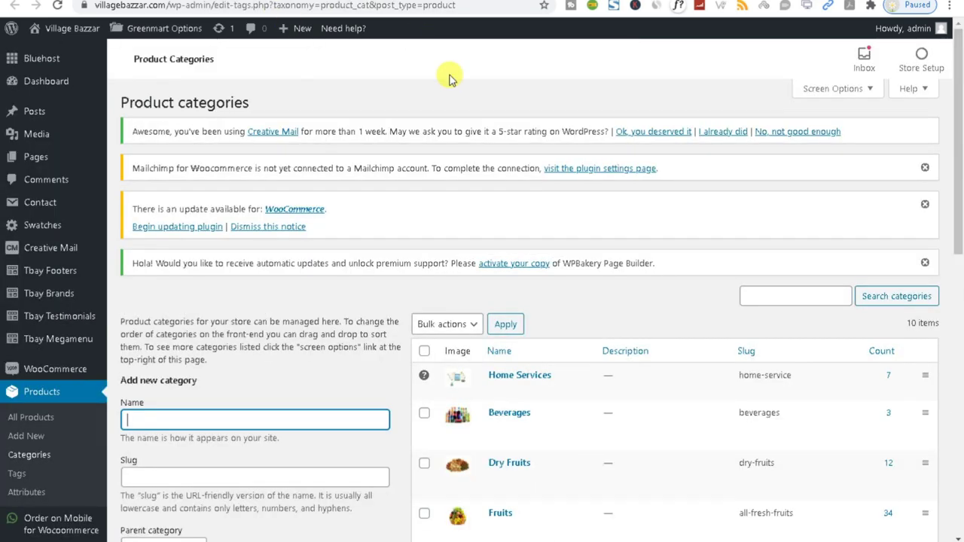
{"action": "scroll", "coordinate": [547, 366], "scroll_direction": "down", "scroll_amount": 5}
{"action": "scroll", "coordinate": [547, 366], "scroll_direction": "down", "scroll_amount": 4}
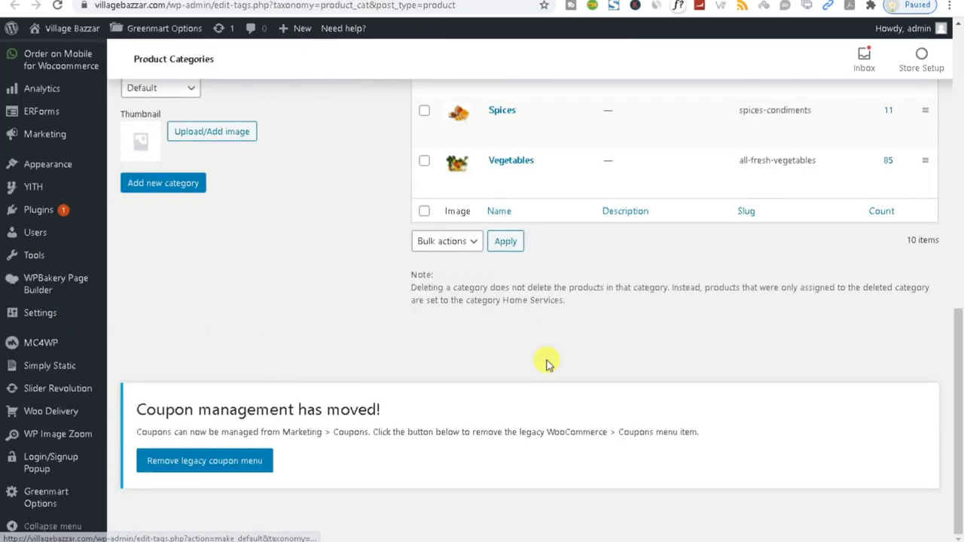
{"action": "scroll", "coordinate": [545, 363], "scroll_direction": "up", "scroll_amount": 9}
{"action": "scroll", "coordinate": [511, 313], "scroll_direction": "down", "scroll_amount": 5}
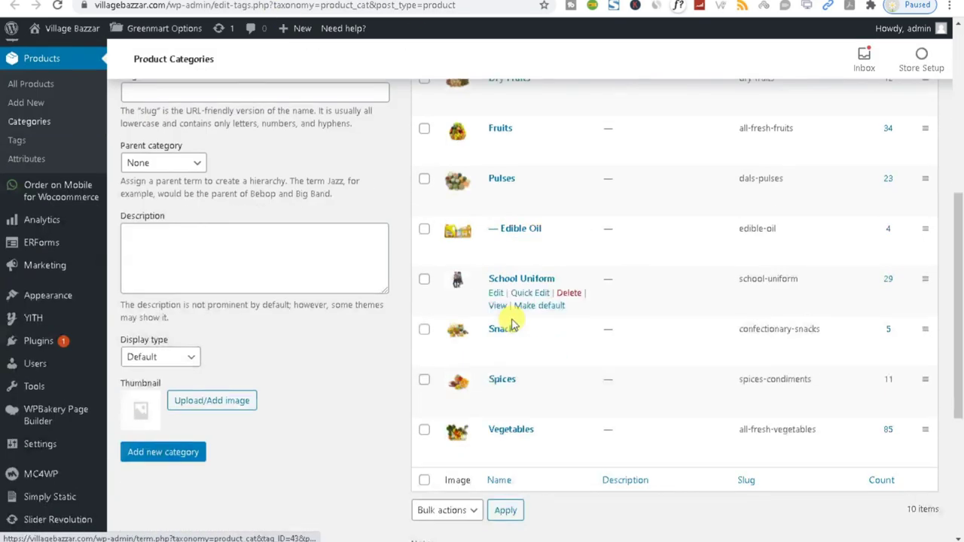
{"action": "scroll", "coordinate": [509, 323], "scroll_direction": "up", "scroll_amount": 3}
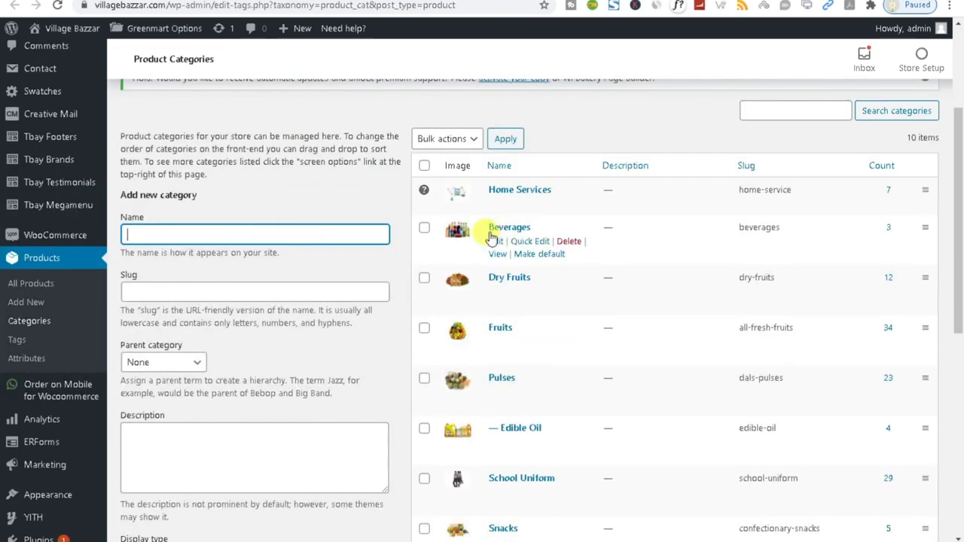
{"action": "left_click", "coordinate": [565, 204]}
{"action": "left_click", "coordinate": [324, 6]}
{"action": "key", "text": "ctrl+c"}
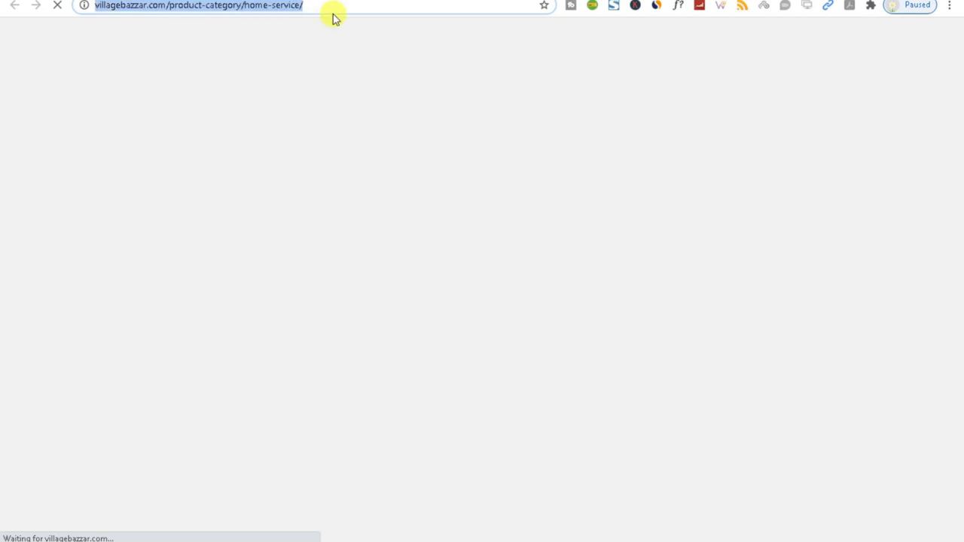
Step: Replace the Home Services menu item's URL with the copied home-service category address
{"action": "key", "text": "ctrl+w"}
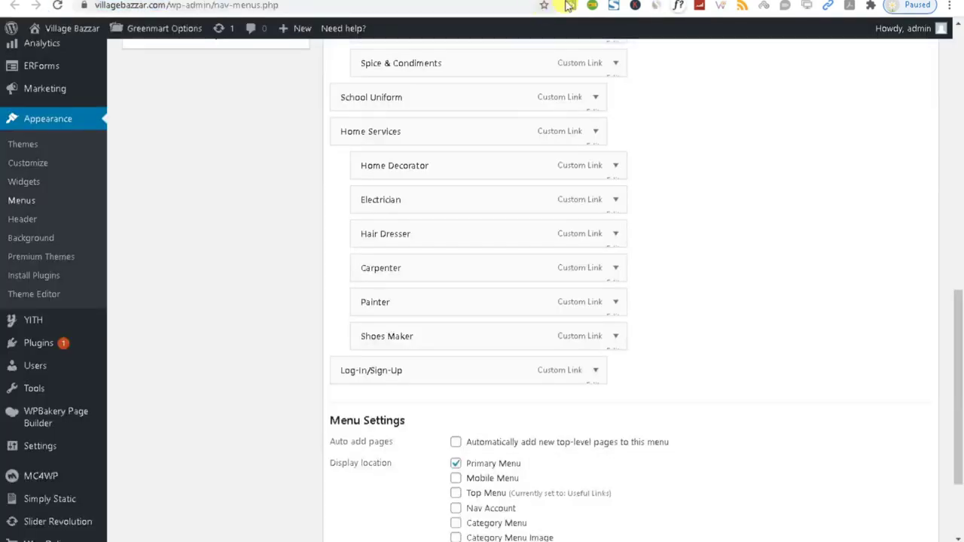
{"action": "key", "text": "ctrl+w"}
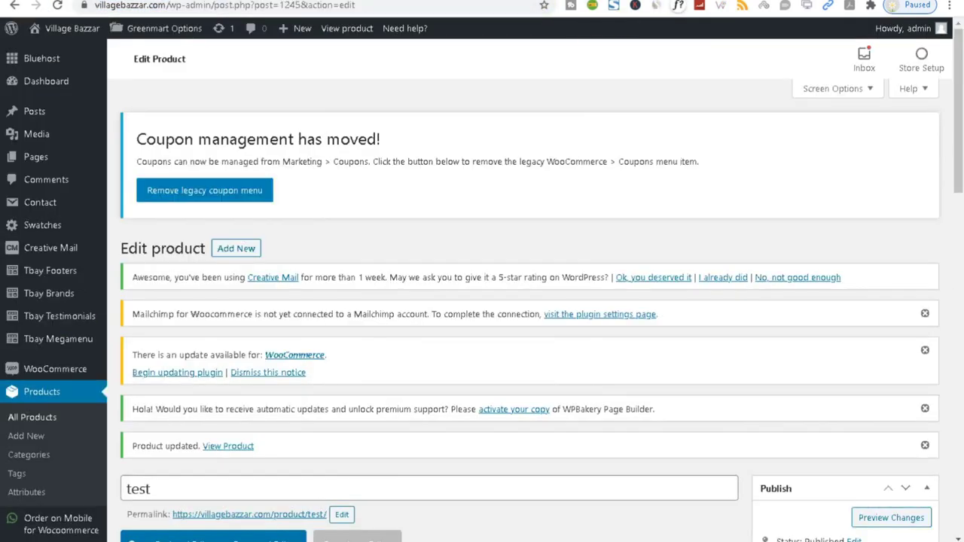
{"action": "key", "text": "ctrl+w"}
{"action": "key", "text": "ctrl+shift+t"}
{"action": "key", "text": "ctrl+w"}
{"action": "key", "text": "ctrl+w"}
{"action": "scroll", "coordinate": [437, 339], "scroll_direction": "up", "scroll_amount": 2}
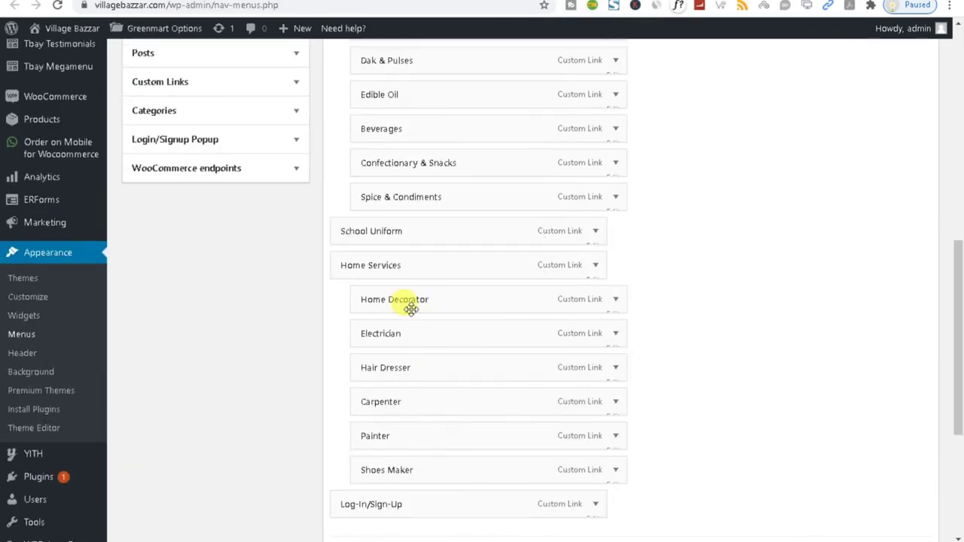
{"action": "left_click", "coordinate": [594, 267]}
{"action": "double_click", "coordinate": [369, 312]}
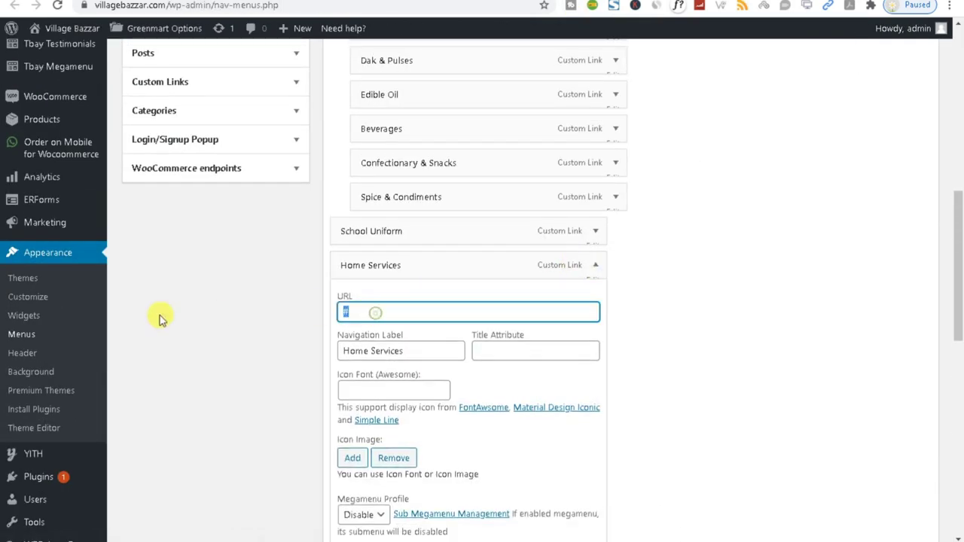
{"action": "key", "text": "ctrl+v"}
{"action": "left_click", "coordinate": [595, 265]}
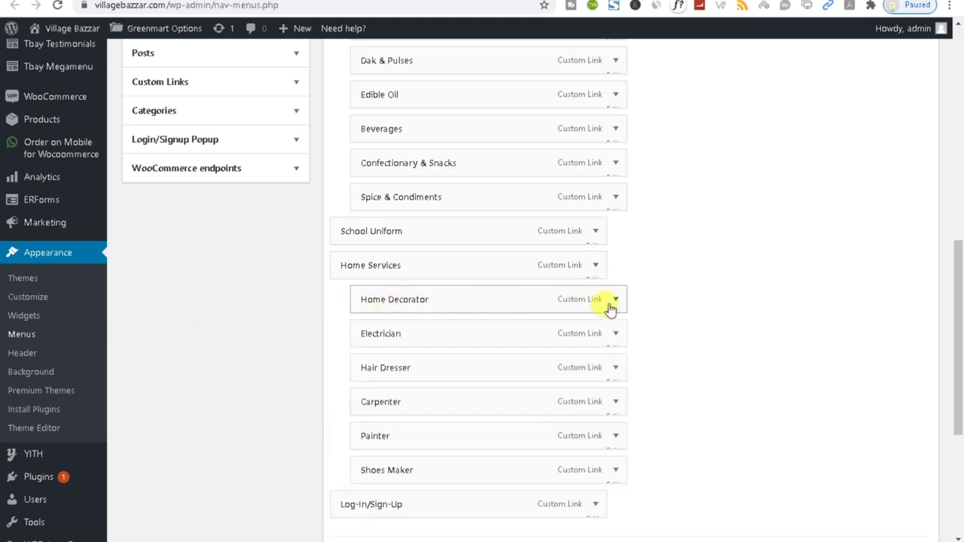
Step: Inspect the link settings of the Home Decorator and Electrician menu items
{"action": "left_click", "coordinate": [615, 300]}
{"action": "left_click", "coordinate": [615, 302]}
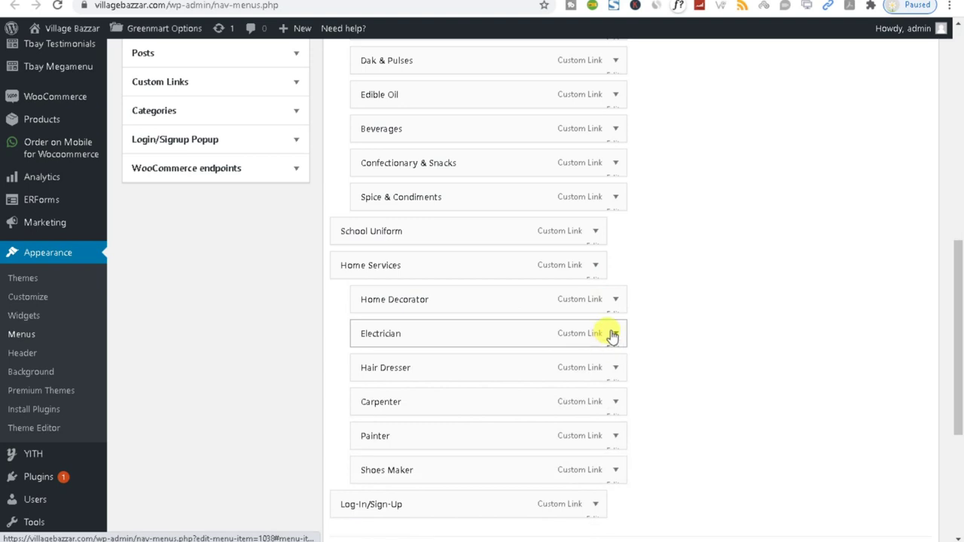
{"action": "left_click", "coordinate": [614, 334]}
{"action": "left_click", "coordinate": [612, 339]}
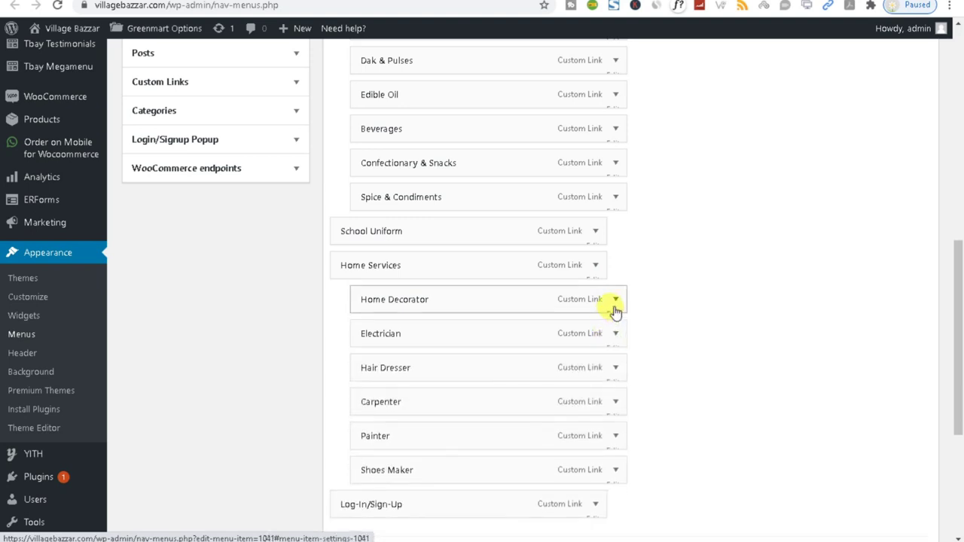
{"action": "left_click", "coordinate": [615, 308]}
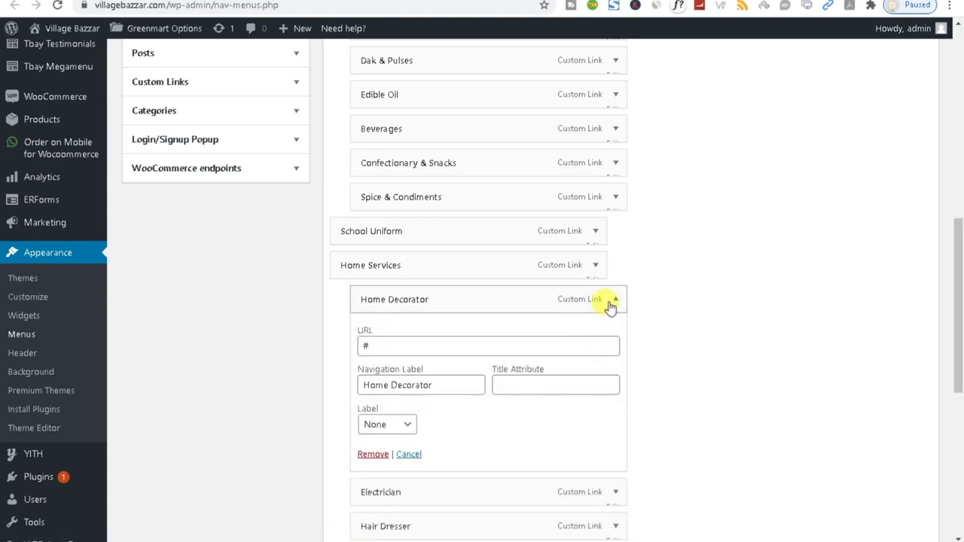
{"action": "left_click", "coordinate": [608, 307]}
Step: Open the Electrician product's permalink in a new browser tab and copy its address
{"action": "scroll", "coordinate": [609, 307], "scroll_direction": "down", "scroll_amount": 1}
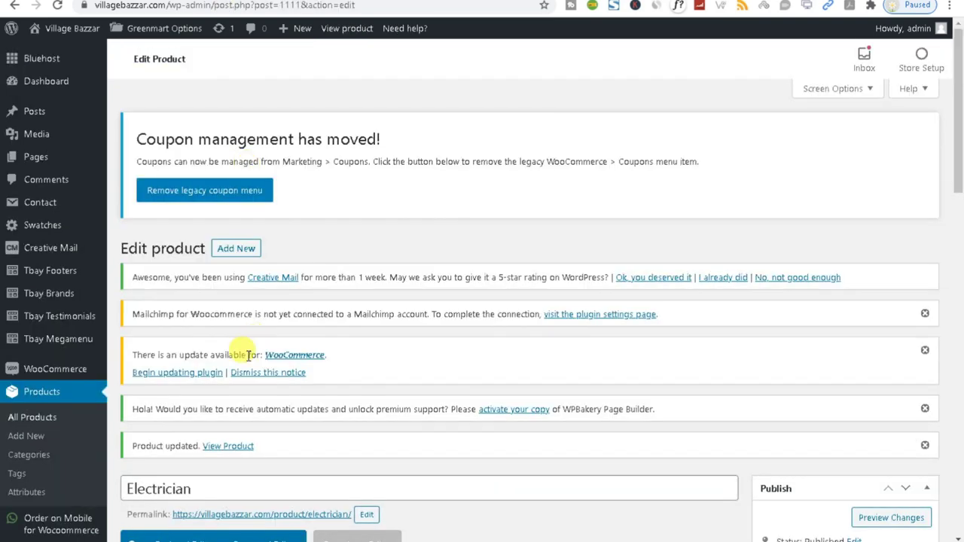
{"action": "scroll", "coordinate": [248, 360], "scroll_direction": "down", "scroll_amount": 4}
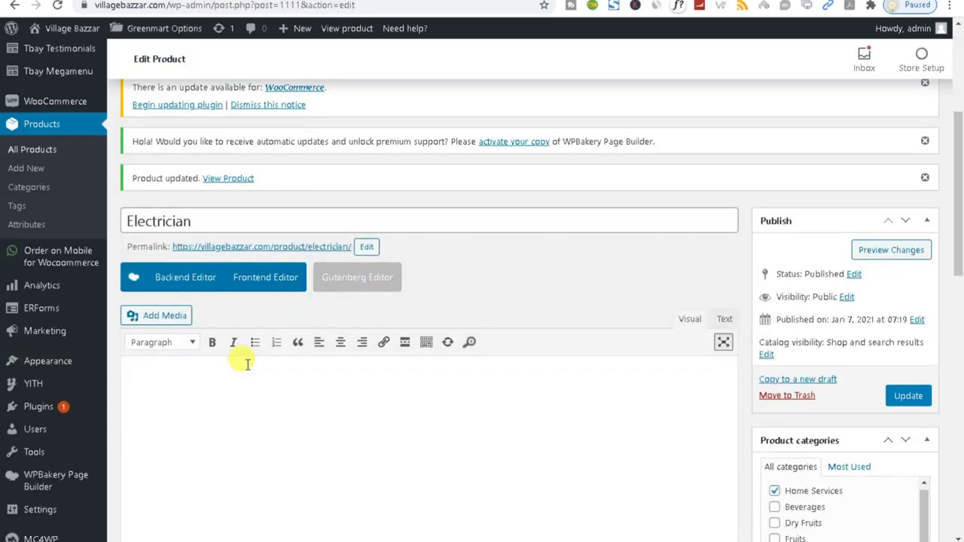
{"action": "right_click", "coordinate": [252, 249]}
{"action": "left_click", "coordinate": [273, 260]}
{"action": "key", "text": "ctrl+Tab"}
{"action": "left_click", "coordinate": [264, 6]}
{"action": "key", "text": "ctrl+c"}
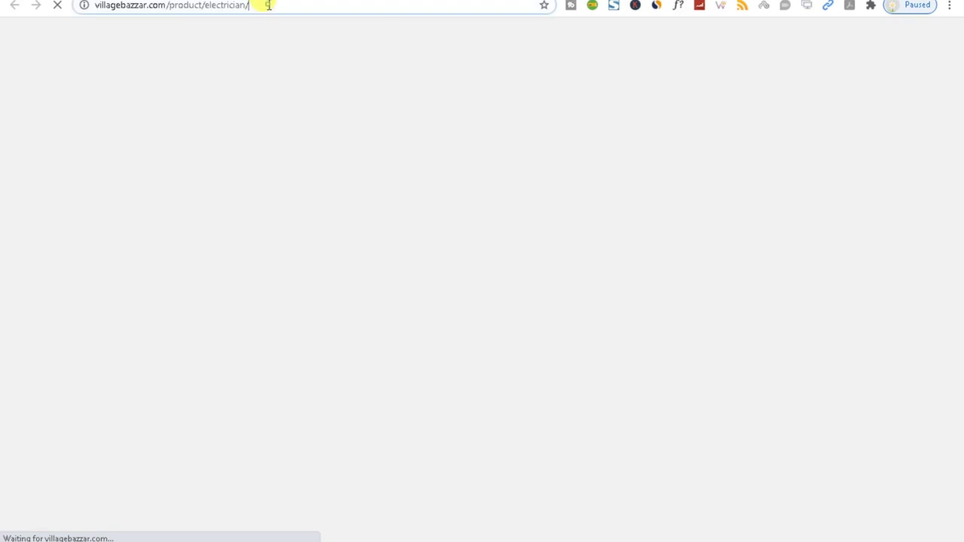
Step: Replace the Electrician menu item's URL with the copied product address and save the menu
{"action": "key", "text": "ctrl+Tab"}
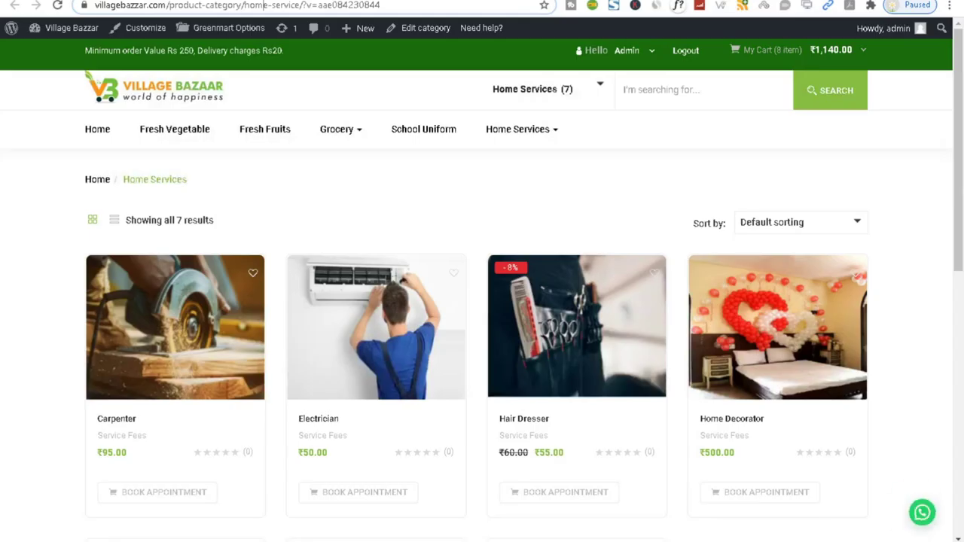
{"action": "key", "text": "ctrl+Tab"}
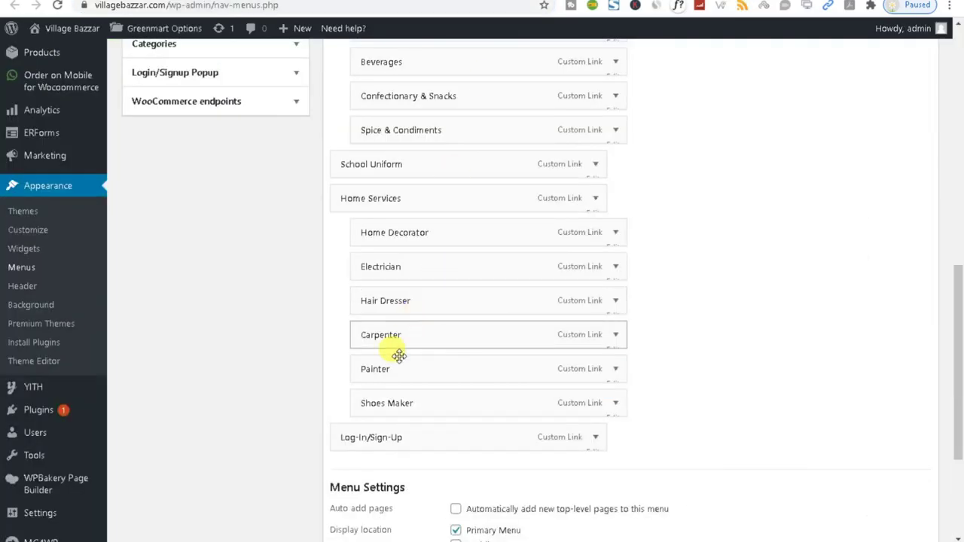
{"action": "left_click", "coordinate": [615, 266]}
{"action": "triple_click", "coordinate": [485, 309]}
{"action": "key", "text": "ctrl+v"}
{"action": "left_click", "coordinate": [792, 313]}
{"action": "left_click", "coordinate": [616, 267]}
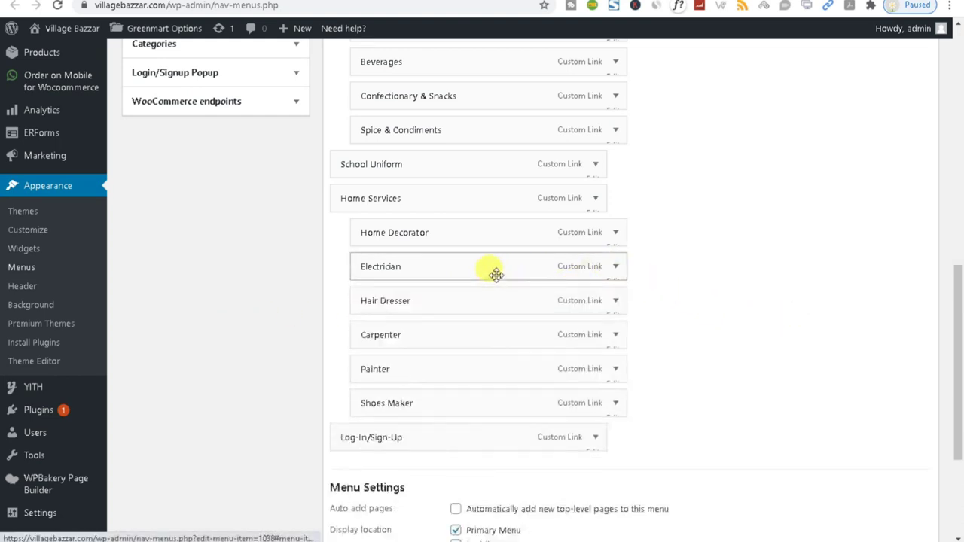
{"action": "scroll", "coordinate": [620, 419], "scroll_direction": "down", "scroll_amount": 3}
{"action": "left_click", "coordinate": [875, 471]}
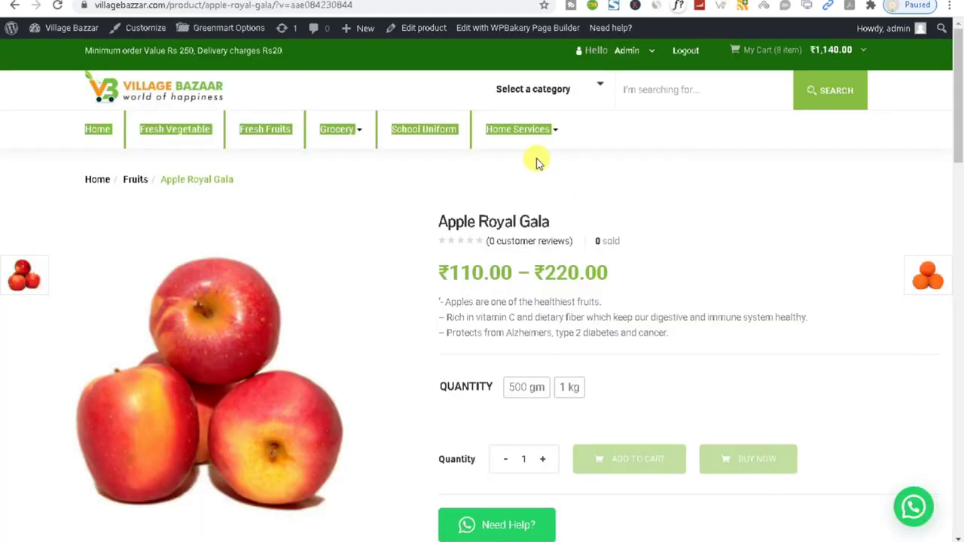
Step: Reload the Apple Royal Gala storefront page and test the Home Services menu and its Electrician link
{"action": "mouse_move", "coordinate": [522, 134]}
{"action": "left_click", "coordinate": [58, 5]}
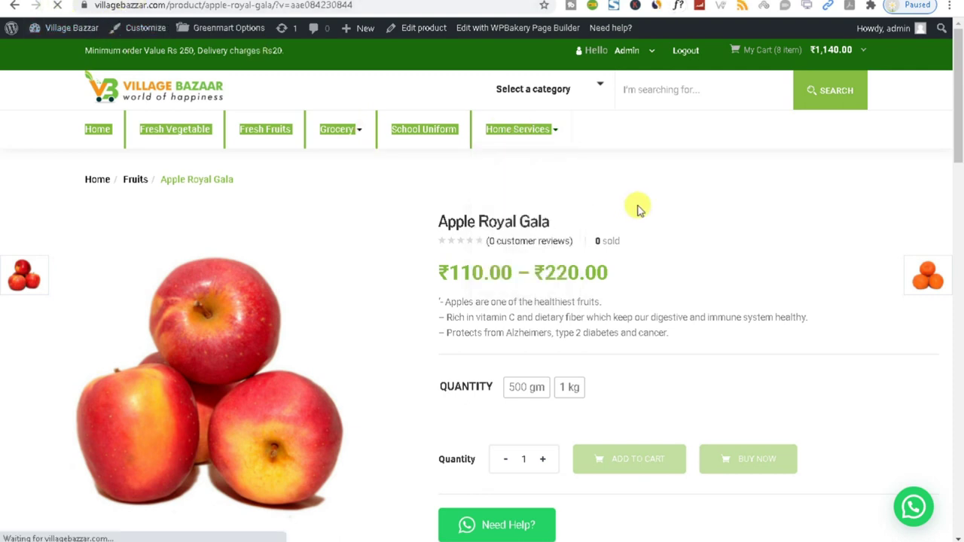
{"action": "mouse_move", "coordinate": [507, 134]}
{"action": "right_click", "coordinate": [507, 133]}
{"action": "key", "text": "Escape"}
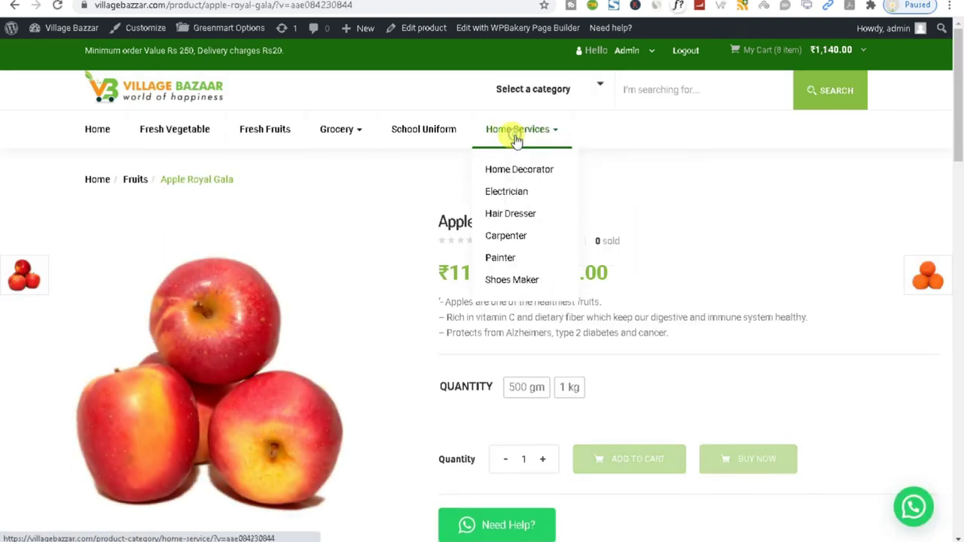
{"action": "left_click", "coordinate": [499, 197]}
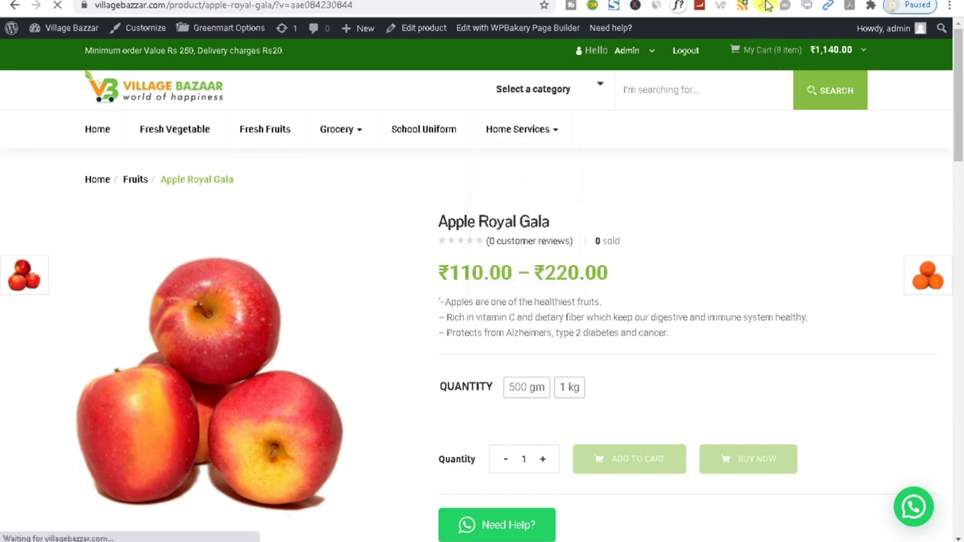
Step: Review the service products listed on the Home Services category page
{"action": "scroll", "coordinate": [742, 305], "scroll_direction": "down", "scroll_amount": 6}
{"action": "scroll", "coordinate": [746, 307], "scroll_direction": "up", "scroll_amount": 1}
{"action": "scroll", "coordinate": [745, 307], "scroll_direction": "up", "scroll_amount": 5}
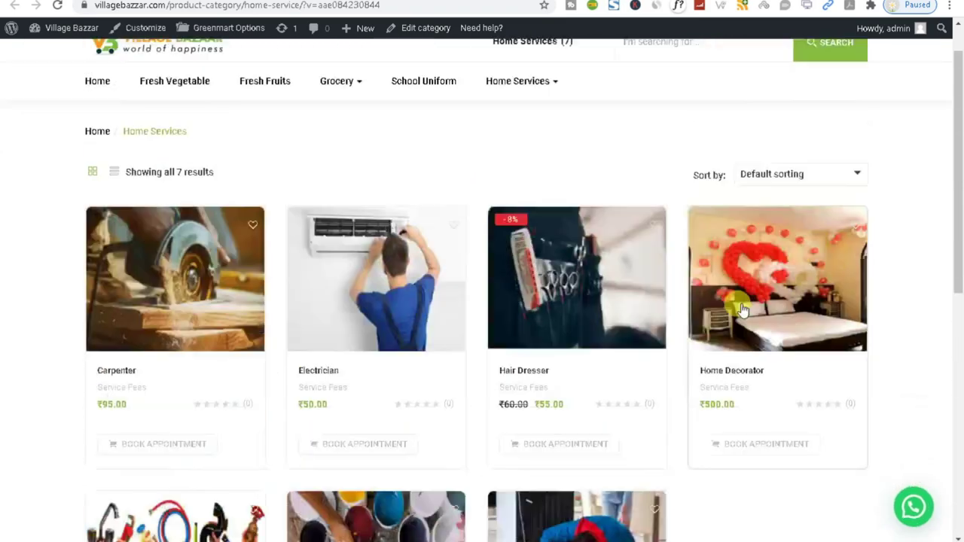
{"action": "scroll", "coordinate": [647, 411], "scroll_direction": "down", "scroll_amount": 3}
{"action": "scroll", "coordinate": [692, 308], "scroll_direction": "up", "scroll_amount": 2}
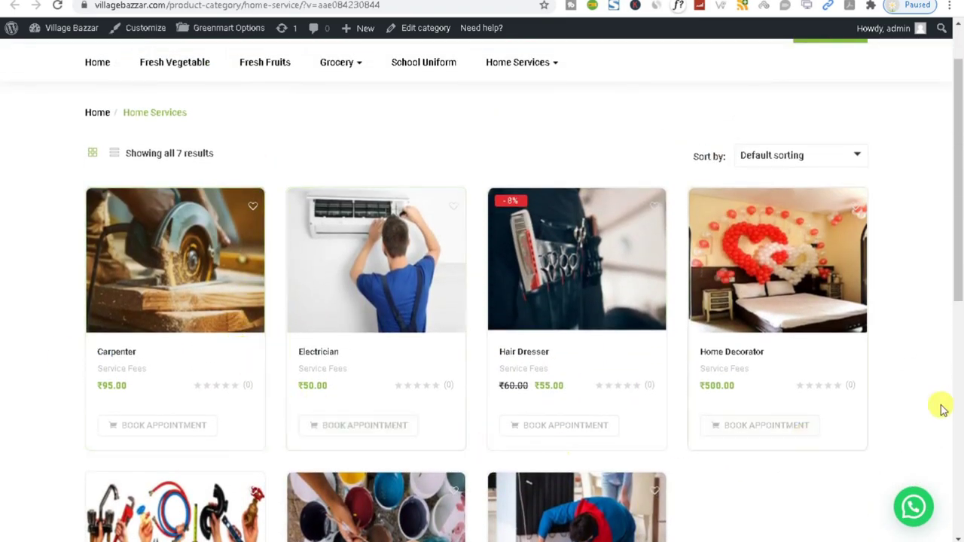
Step: Follow the Electrician link in the storefront's Home Services menu and review the product page
{"action": "mouse_move", "coordinate": [519, 79]}
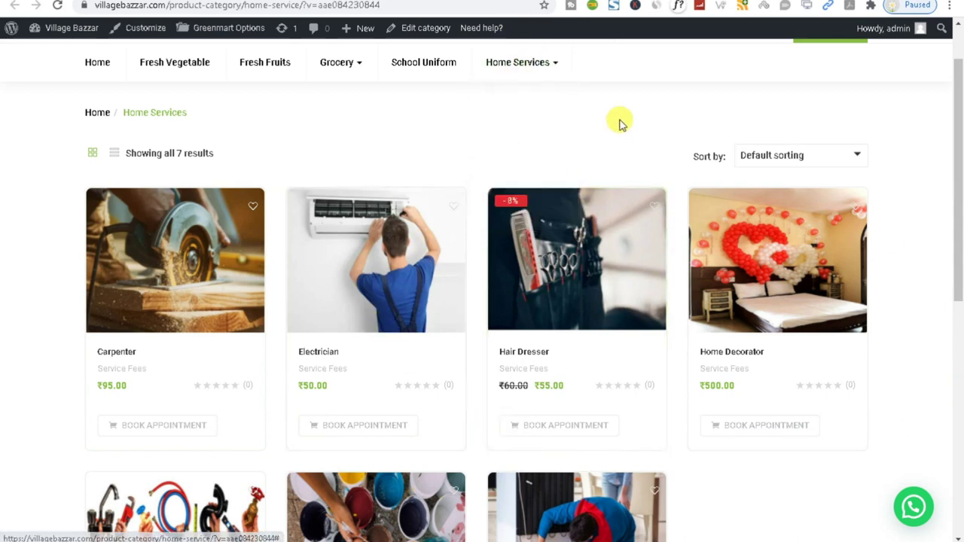
{"action": "mouse_move", "coordinate": [527, 63]}
{"action": "left_click", "coordinate": [508, 123]}
{"action": "scroll", "coordinate": [637, 273], "scroll_direction": "down", "scroll_amount": 3}
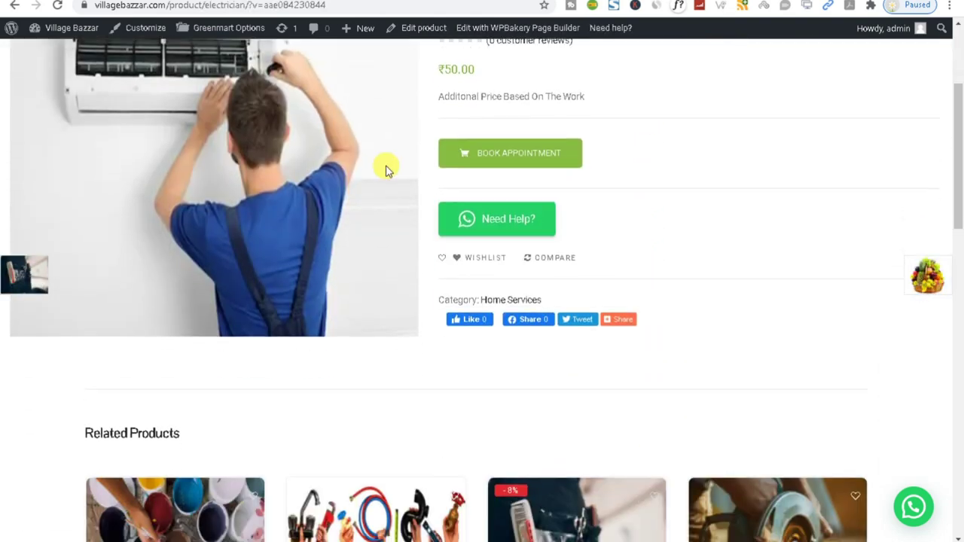
{"action": "scroll", "coordinate": [192, 146], "scroll_direction": "up", "scroll_amount": 1}
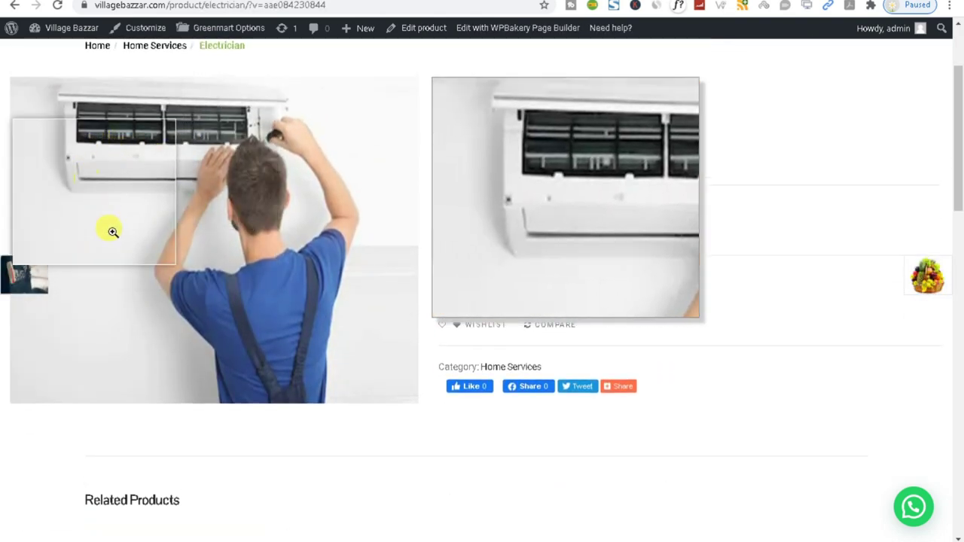
{"action": "scroll", "coordinate": [723, 324], "scroll_direction": "up", "scroll_amount": 2}
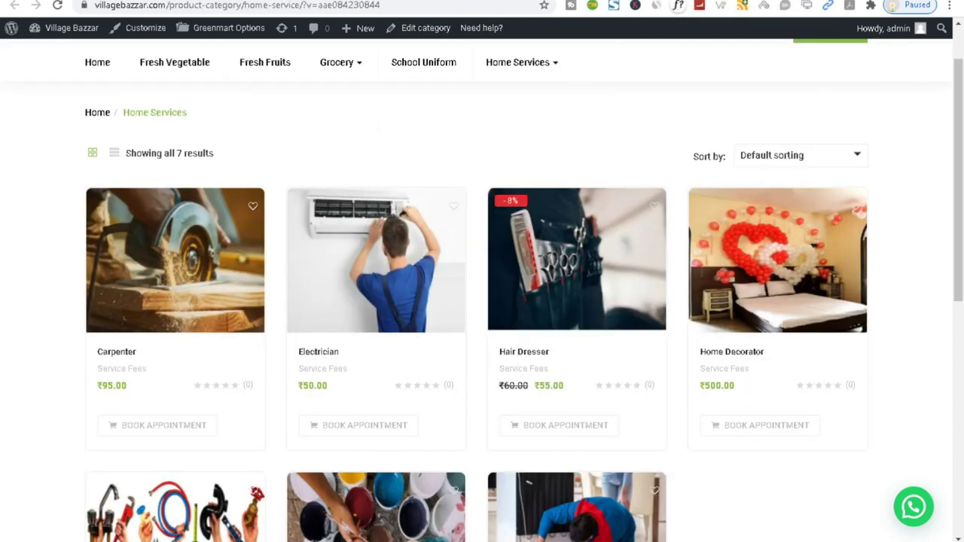
Step: Open the store's front-end site in a new browser tab from the test product's edit page
{"action": "key", "text": "ctrl+Tab"}
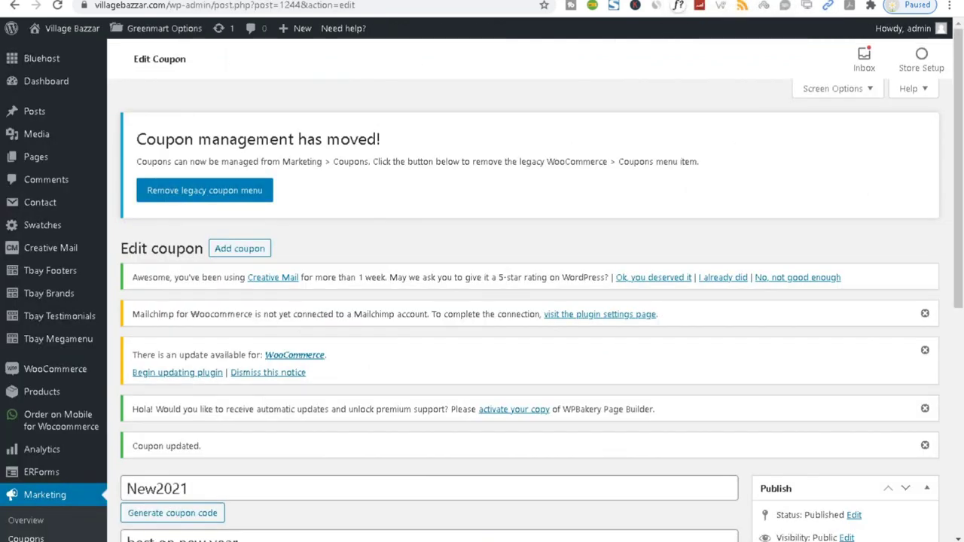
{"action": "key", "text": "ctrl+Tab"}
{"action": "mouse_move", "coordinate": [45, 28]}
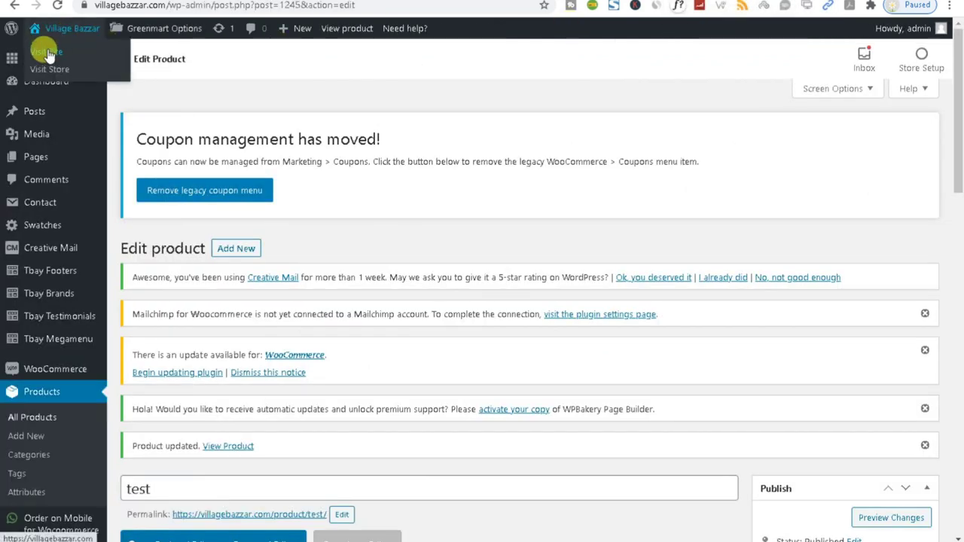
{"action": "right_click", "coordinate": [46, 51]}
{"action": "left_click", "coordinate": [60, 62]}
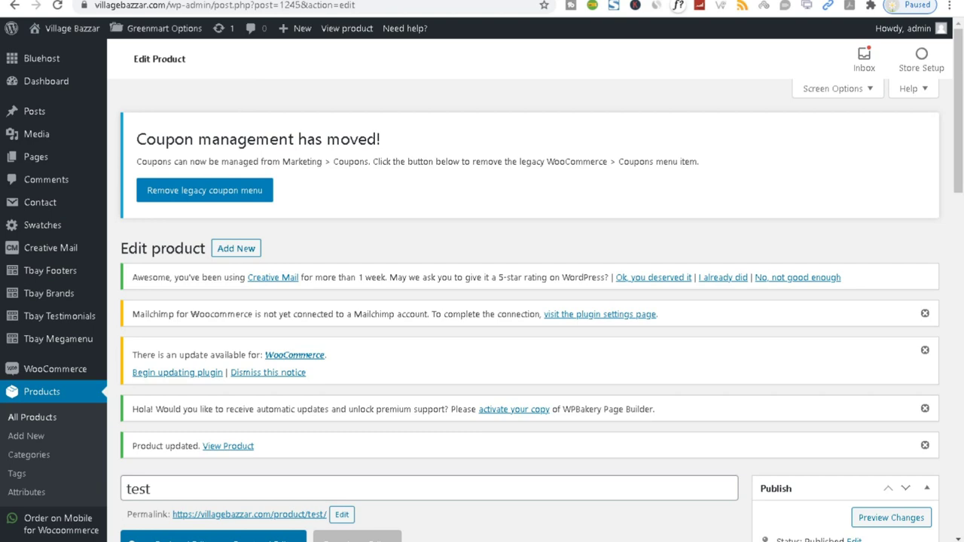
Step: Return to the Menus page and look through the menu structure down to the Home Services items
{"action": "key", "text": "ctrl+Tab"}
{"action": "scroll", "coordinate": [457, 380], "scroll_direction": "down", "scroll_amount": 6}
{"action": "scroll", "coordinate": [462, 378], "scroll_direction": "down", "scroll_amount": 5}
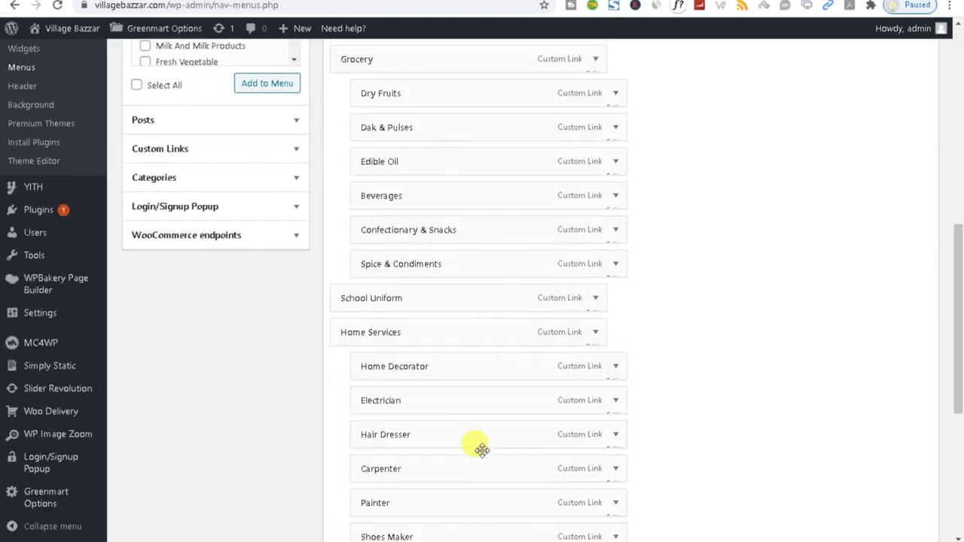
{"action": "scroll", "coordinate": [409, 280], "scroll_direction": "up", "scroll_amount": 5}
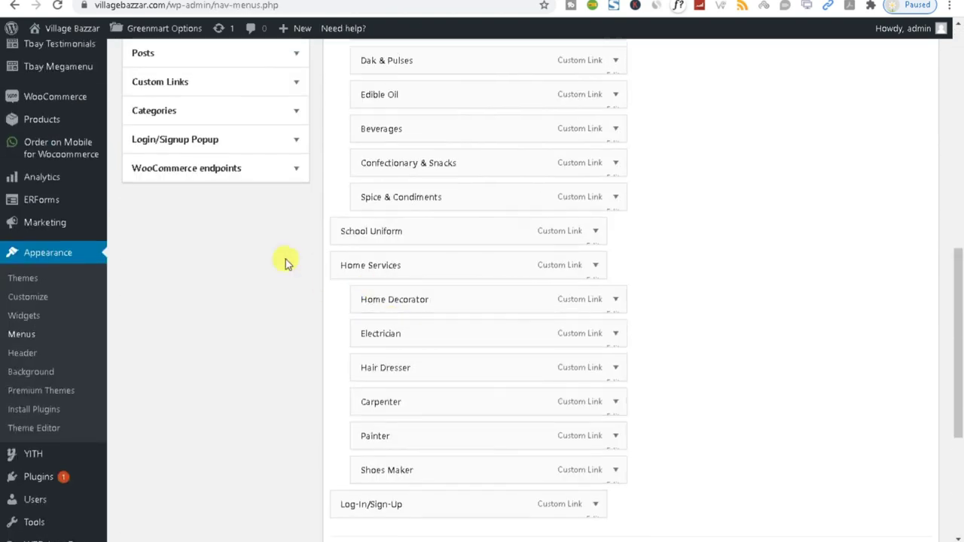
Step: Expand the Custom Links options for the Primary Menu and examine the URL and Link Text fields alongside the existing menu items
{"action": "left_click", "coordinate": [188, 154]}
{"action": "scroll", "coordinate": [172, 217], "scroll_direction": "up", "scroll_amount": 3}
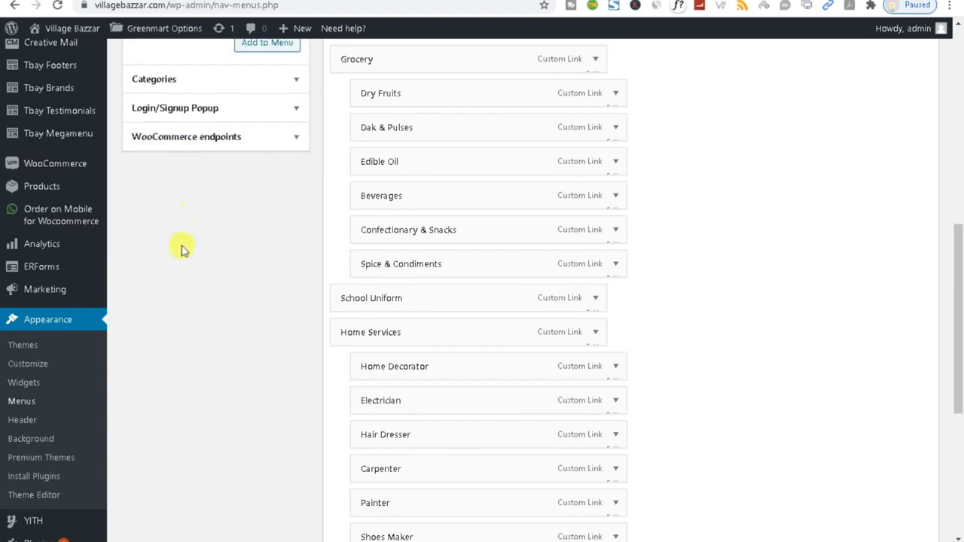
{"action": "left_click", "coordinate": [213, 188]}
{"action": "left_click", "coordinate": [189, 215]}
{"action": "left_click", "coordinate": [204, 193]}
{"action": "left_click", "coordinate": [197, 213]}
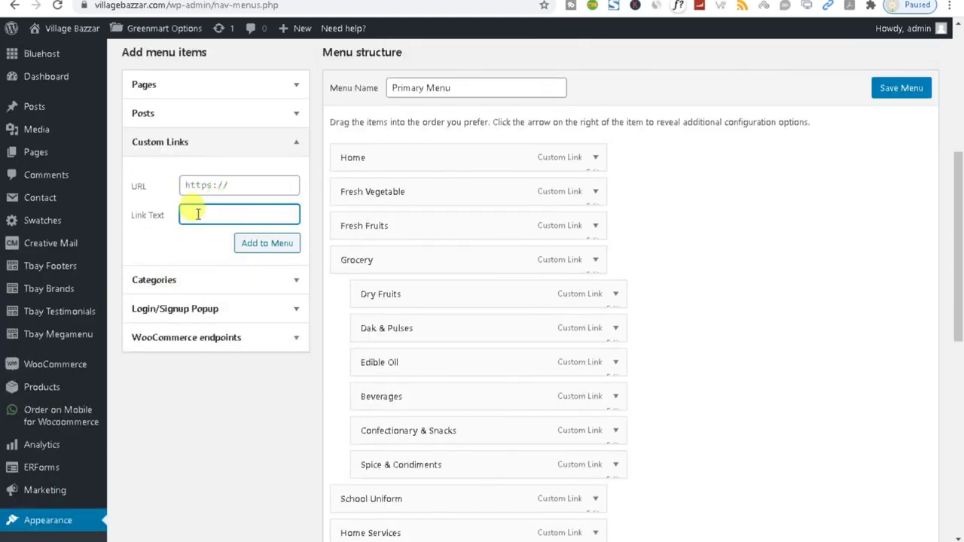
{"action": "scroll", "coordinate": [452, 387], "scroll_direction": "down", "scroll_amount": 4}
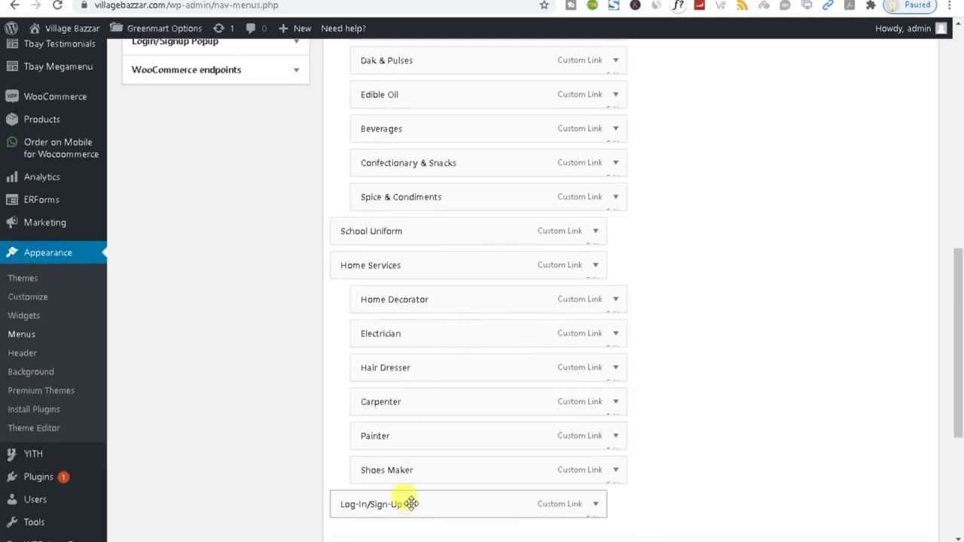
{"action": "scroll", "coordinate": [419, 512], "scroll_direction": "up", "scroll_amount": 5}
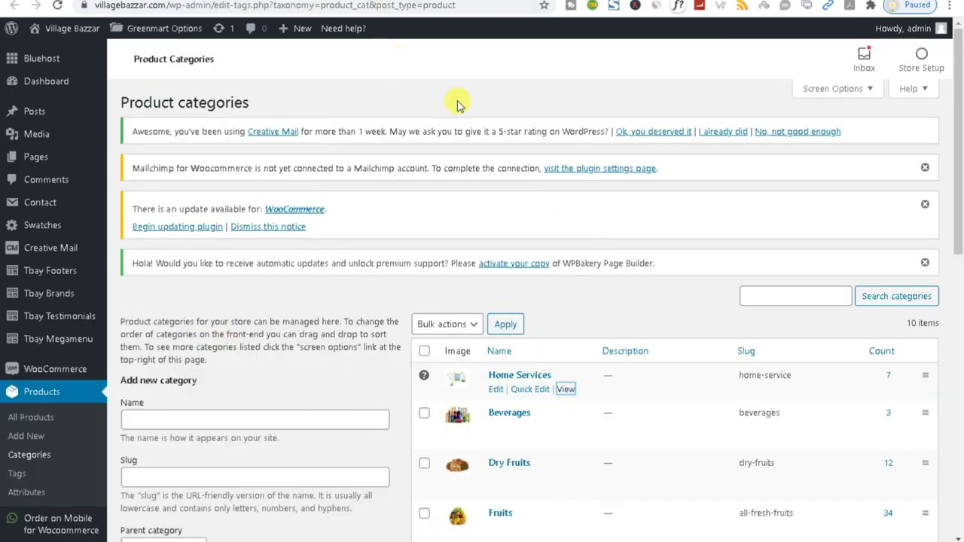
Step: Switch to the Product categories page and review the category list and the Name and Slug fields for a new category
{"action": "scroll", "coordinate": [522, 405], "scroll_direction": "down", "scroll_amount": 3}
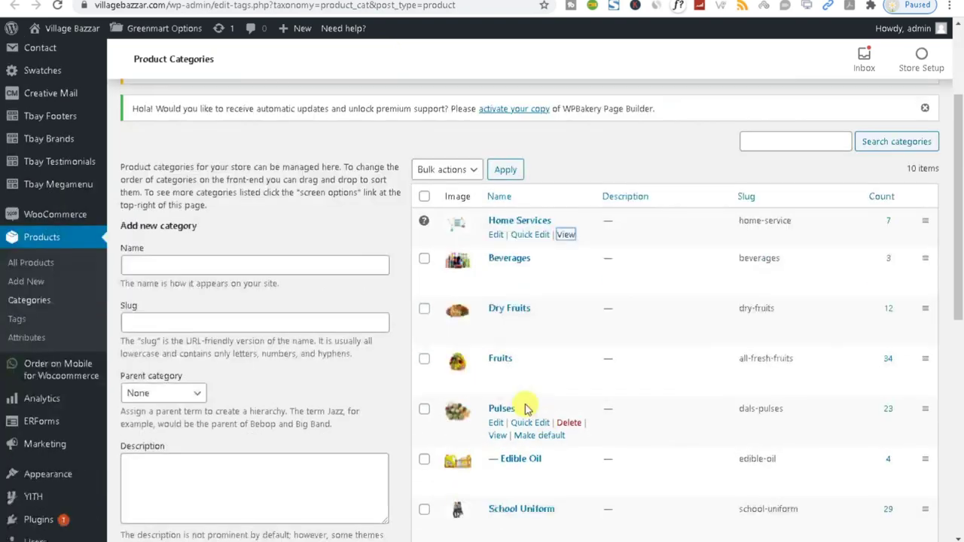
{"action": "left_click", "coordinate": [134, 218]}
{"action": "left_click", "coordinate": [149, 275]}
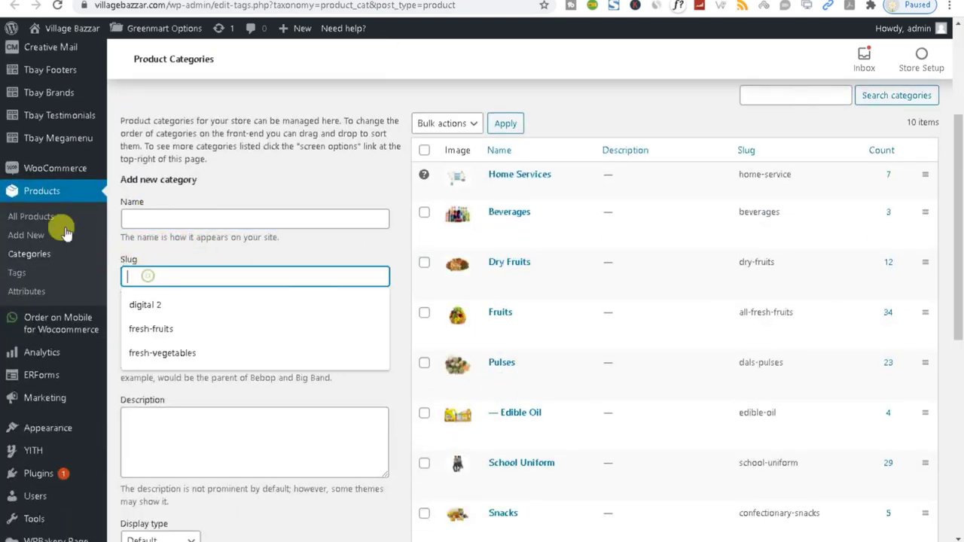
{"action": "left_click", "coordinate": [143, 217]}
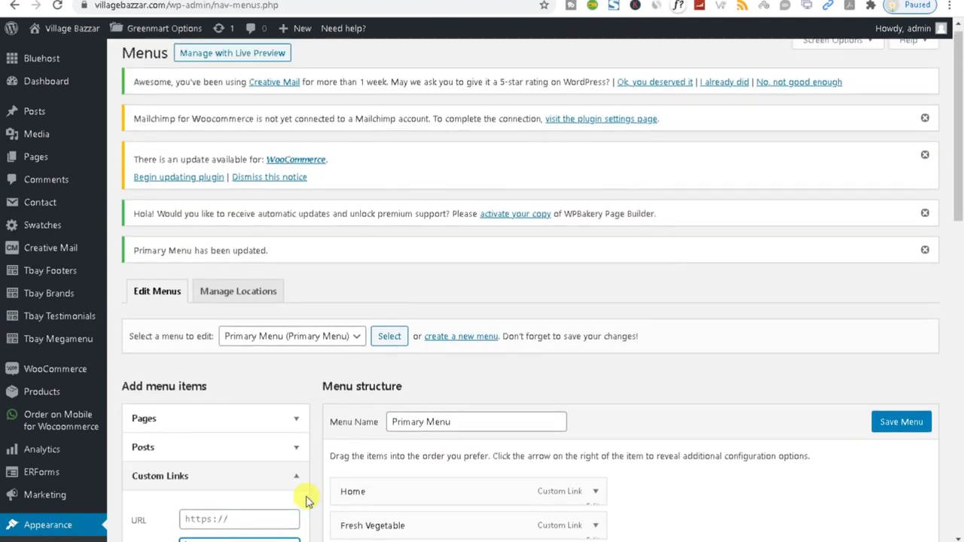
Step: Return to the Menus page and open the theme's Customize page in a new browser tab
{"action": "scroll", "coordinate": [297, 493], "scroll_direction": "down", "scroll_amount": 1}
{"action": "scroll", "coordinate": [90, 452], "scroll_direction": "down", "scroll_amount": 1}
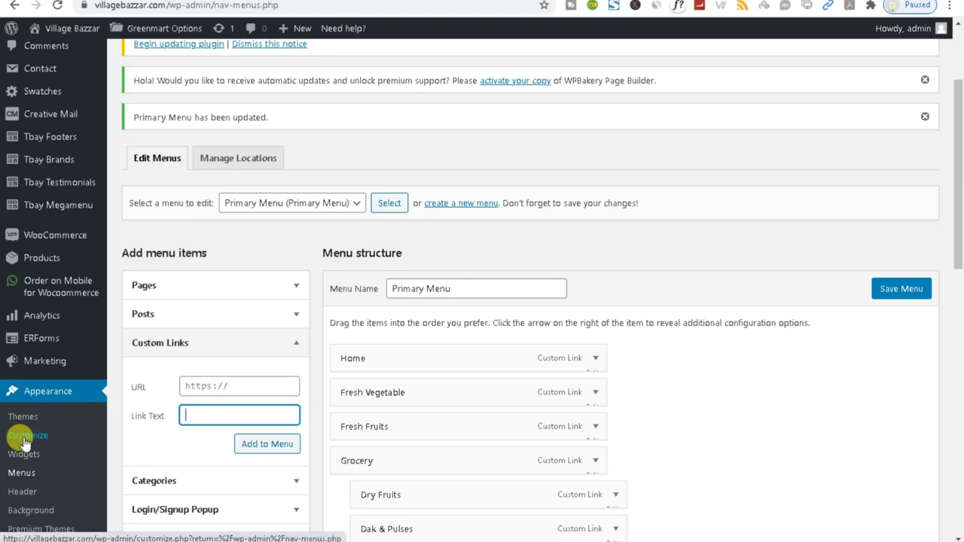
{"action": "right_click", "coordinate": [24, 443]}
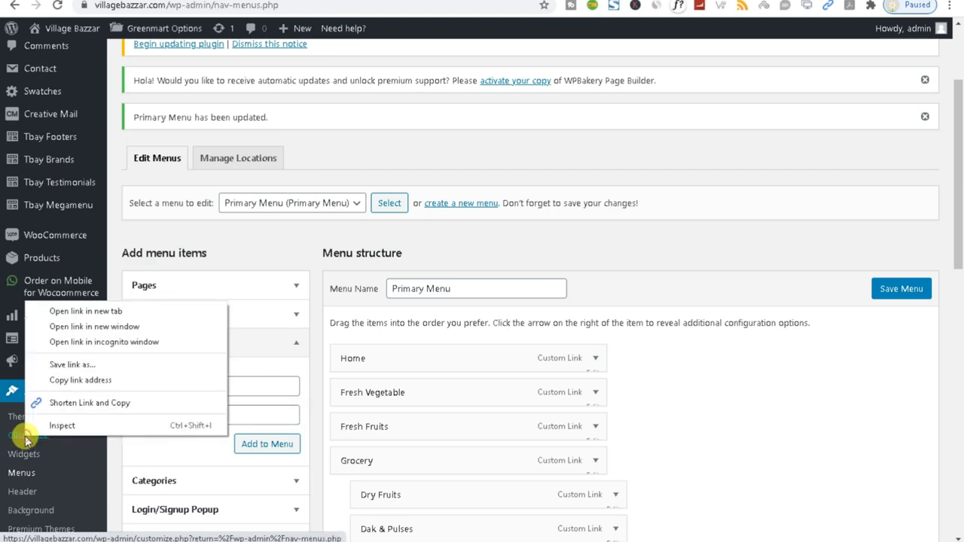
{"action": "left_click", "coordinate": [49, 314]}
Step: Look through the Primary Menu structure on the Menus page, from Home to Log-In/Sign-Up
{"action": "scroll", "coordinate": [467, 406], "scroll_direction": "down", "scroll_amount": 4}
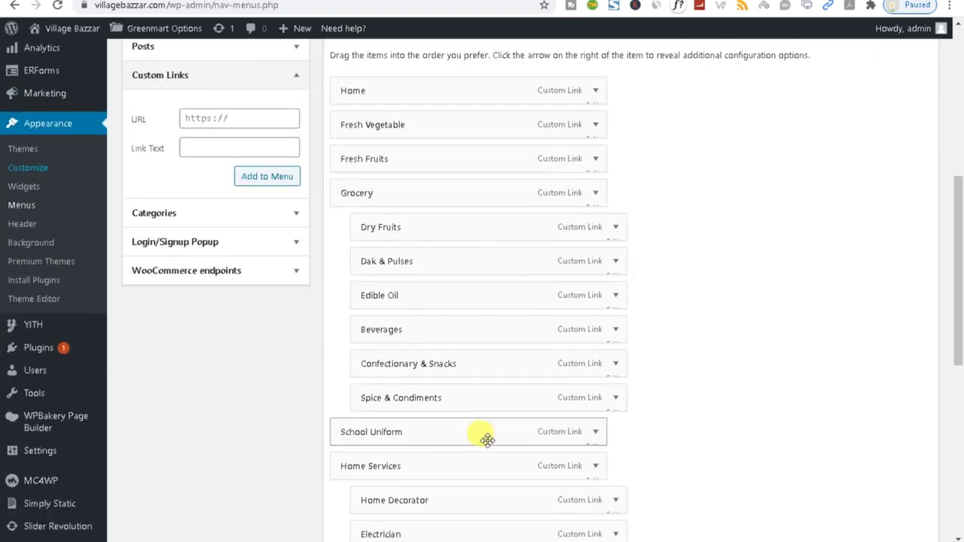
{"action": "scroll", "coordinate": [475, 482], "scroll_direction": "down", "scroll_amount": 2}
{"action": "scroll", "coordinate": [466, 452], "scroll_direction": "down", "scroll_amount": 1}
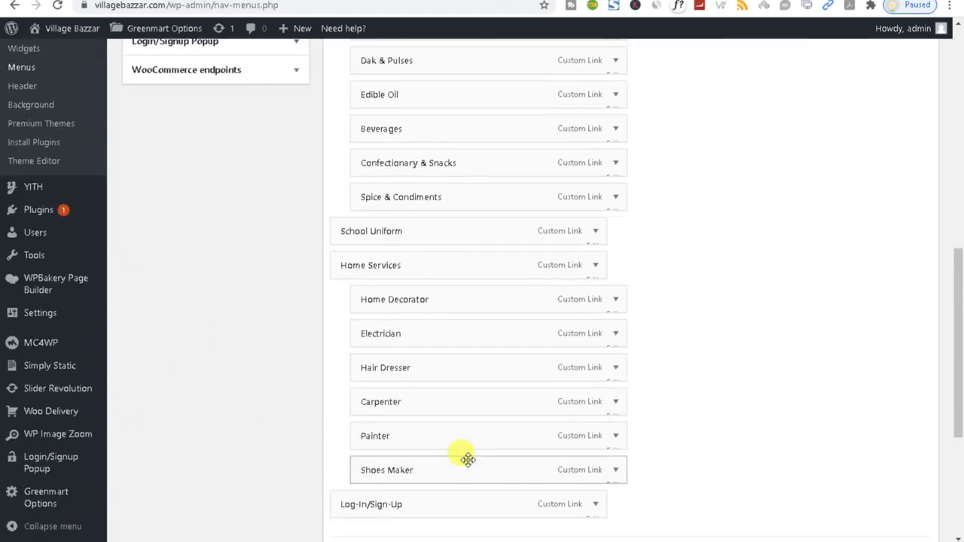
{"action": "scroll", "coordinate": [467, 460], "scroll_direction": "up", "scroll_amount": 4}
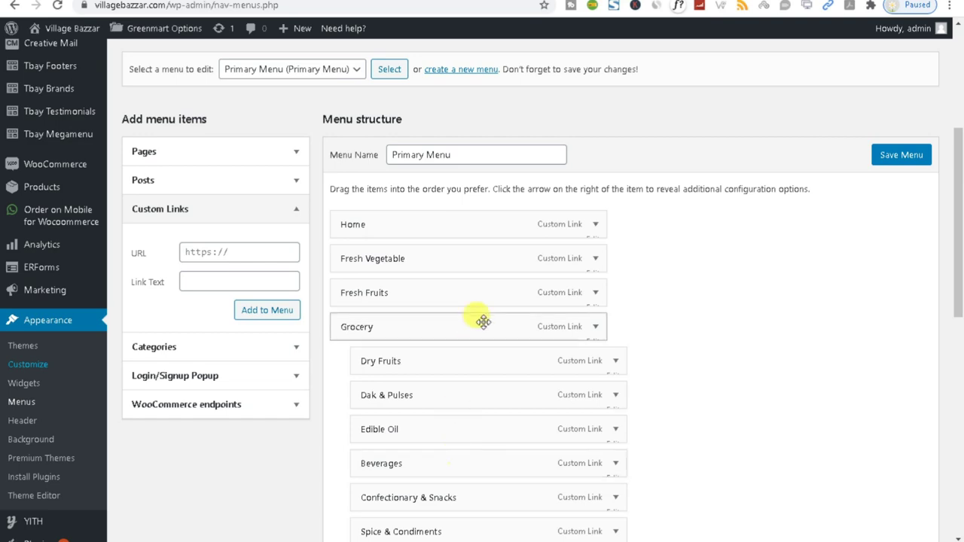
{"action": "scroll", "coordinate": [482, 319], "scroll_direction": "down", "scroll_amount": 4}
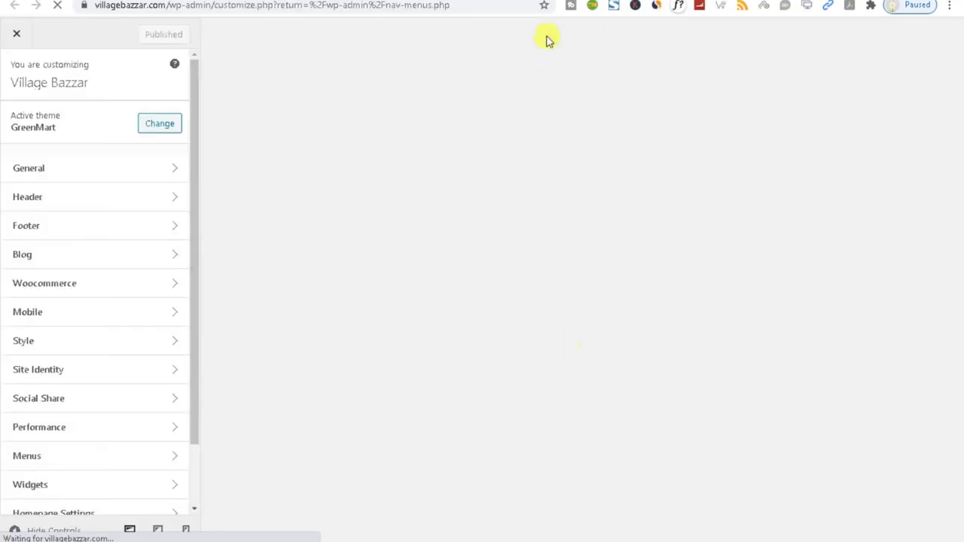
Step: Open the Primary Menu in the theme customizer and review its items and the option for adding more
{"action": "scroll", "coordinate": [43, 353], "scroll_direction": "down", "scroll_amount": 1}
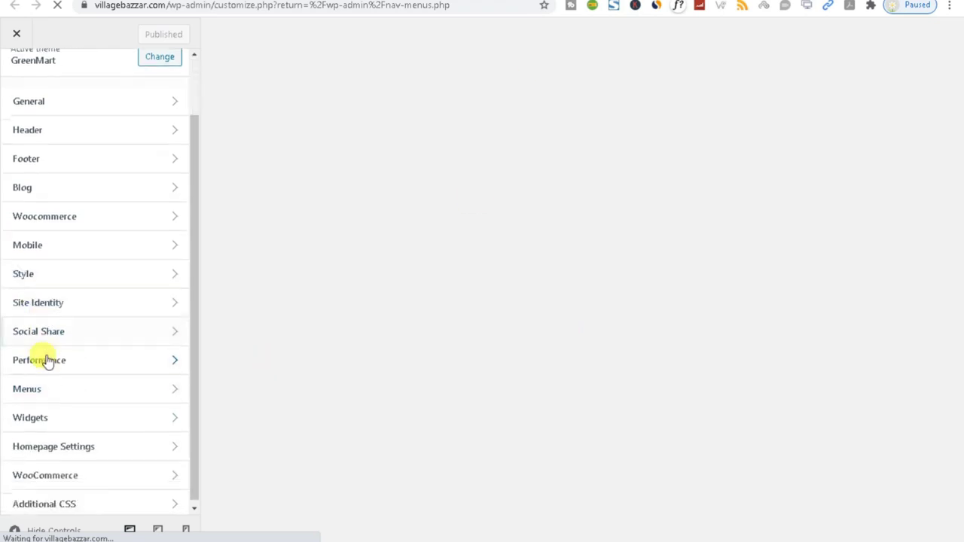
{"action": "left_click", "coordinate": [54, 398]}
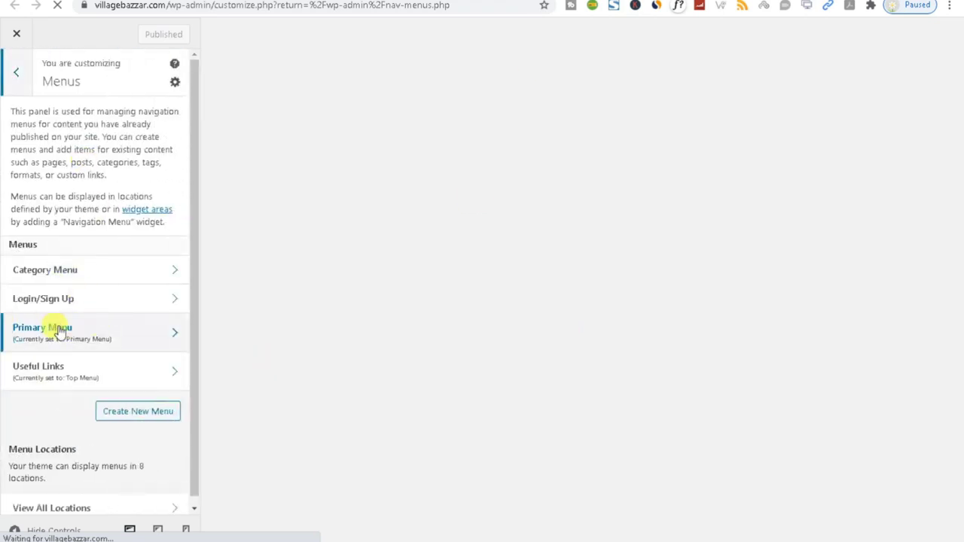
{"action": "left_click", "coordinate": [108, 341]}
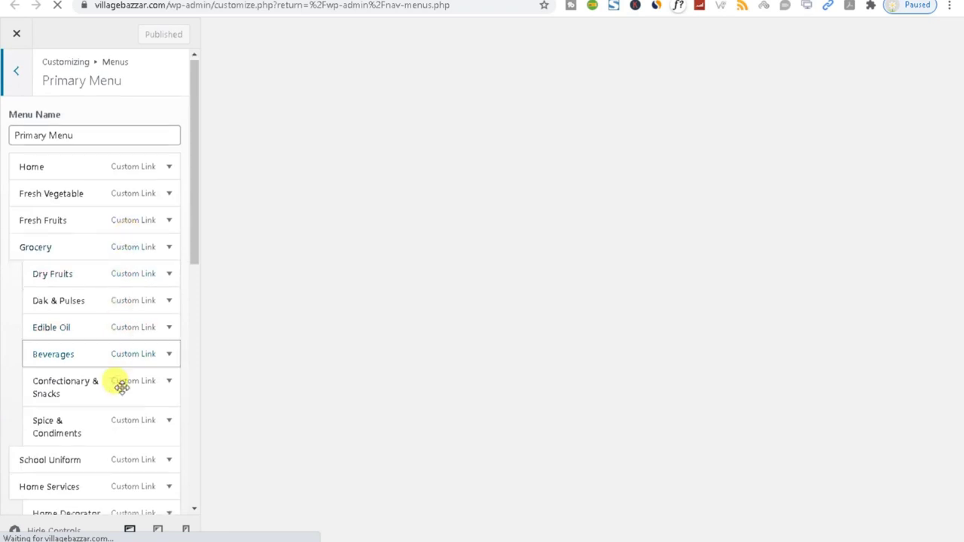
{"action": "scroll", "coordinate": [117, 385], "scroll_direction": "down", "scroll_amount": 5}
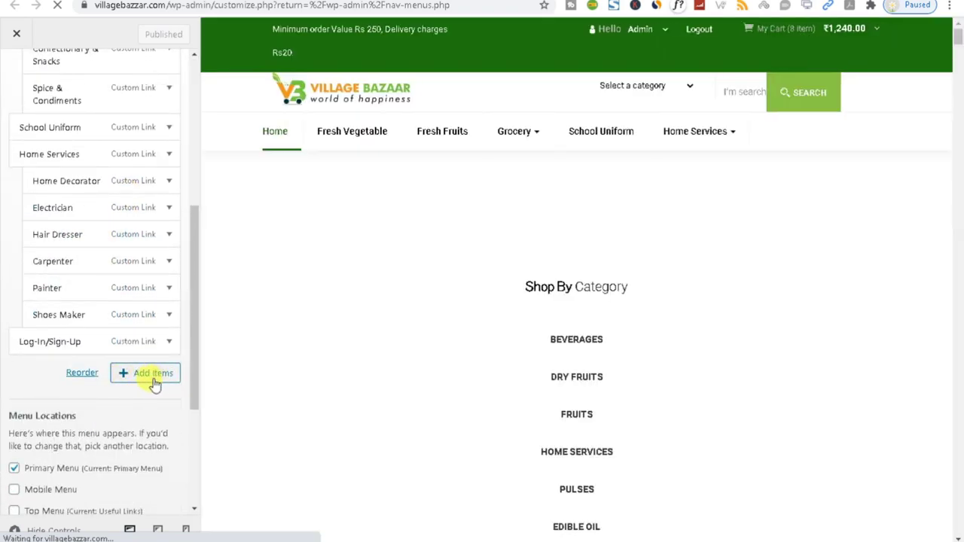
{"action": "scroll", "coordinate": [153, 384], "scroll_direction": "up", "scroll_amount": 5}
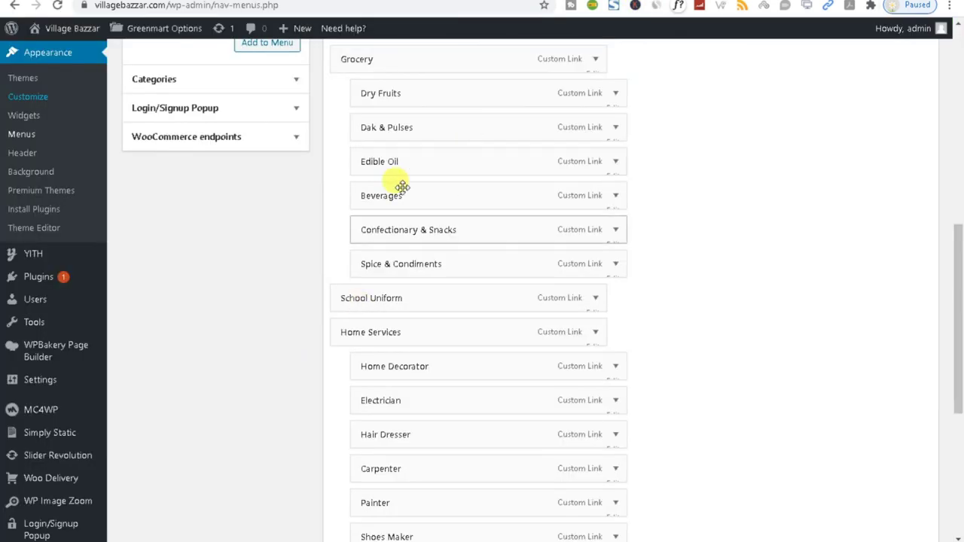
Step: Go back to the Menus page and open the Plugins page in a new browser tab
{"action": "scroll", "coordinate": [216, 491], "scroll_direction": "down", "scroll_amount": 4}
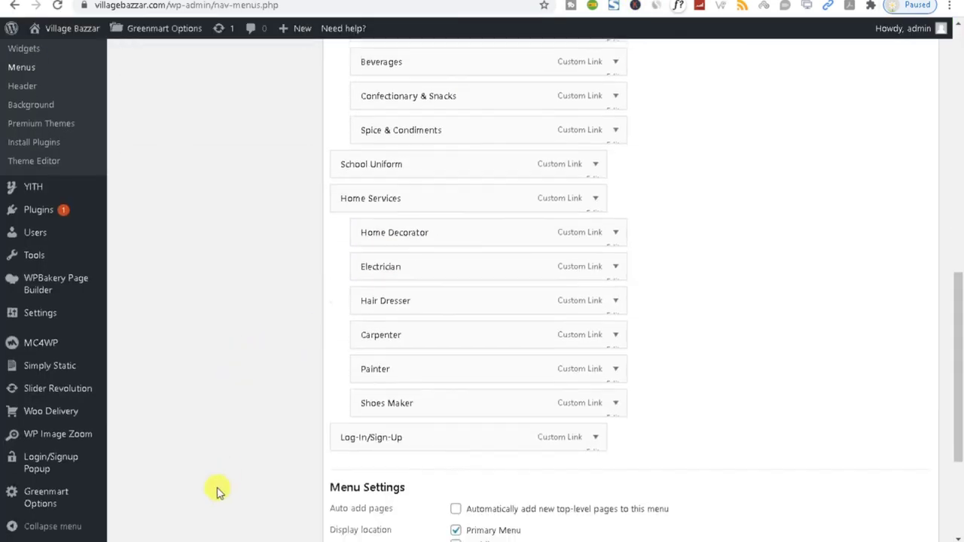
{"action": "right_click", "coordinate": [39, 215]}
{"action": "left_click", "coordinate": [307, 188]}
{"action": "scroll", "coordinate": [280, 275], "scroll_direction": "up", "scroll_amount": 5}
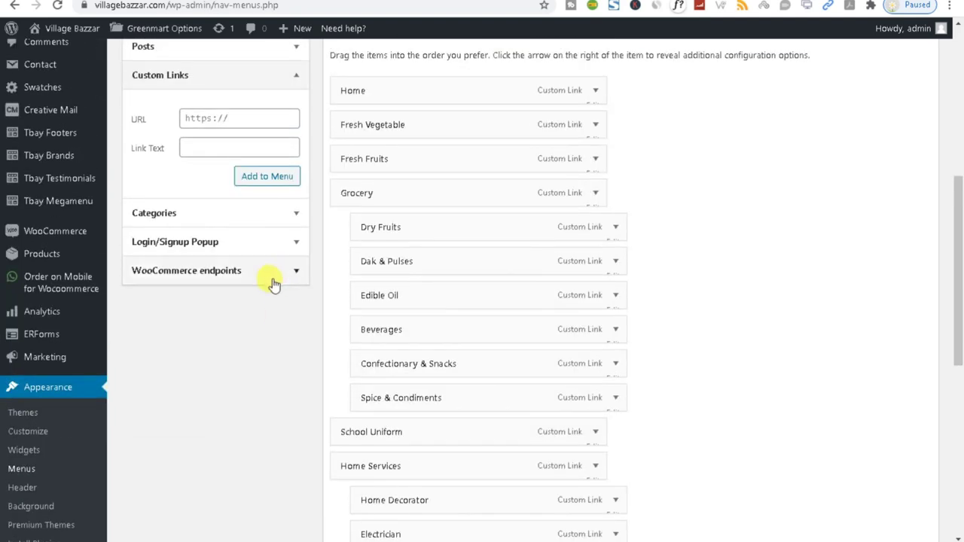
{"action": "scroll", "coordinate": [273, 293], "scroll_direction": "down", "scroll_amount": 4}
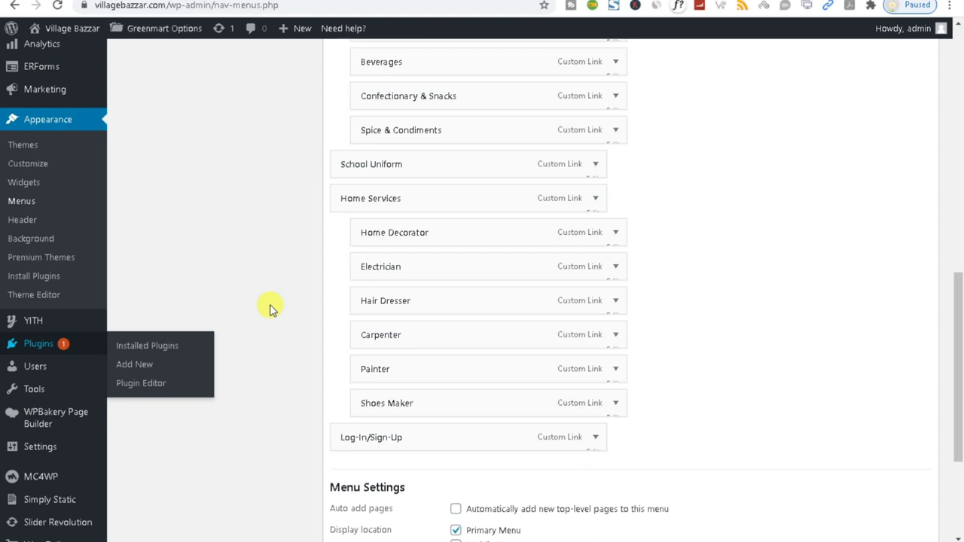
{"action": "scroll", "coordinate": [269, 309], "scroll_direction": "up", "scroll_amount": 8}
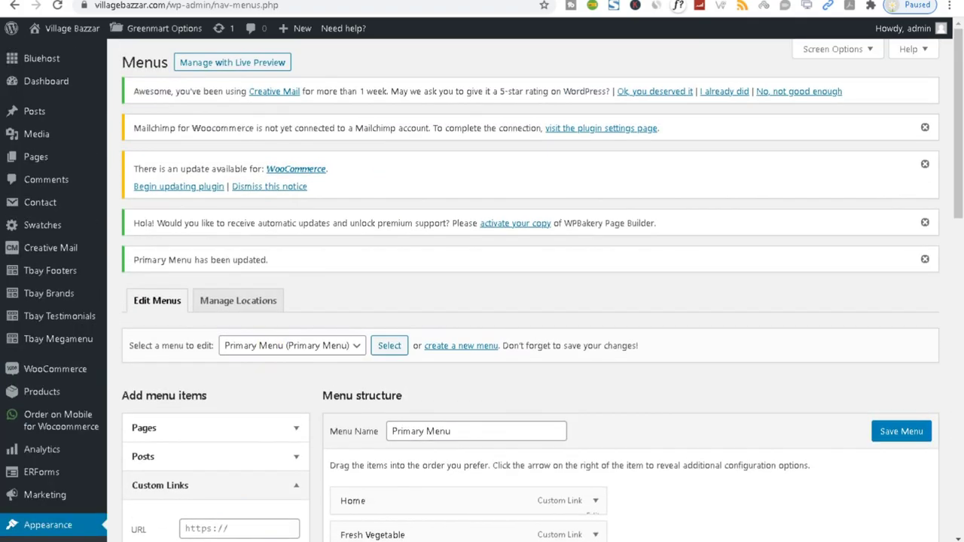
Step: Find WooCommerce among the installed plugins and update it to version 4.9.0, accepting the major update
{"action": "scroll", "coordinate": [540, 282], "scroll_direction": "down", "scroll_amount": 15}
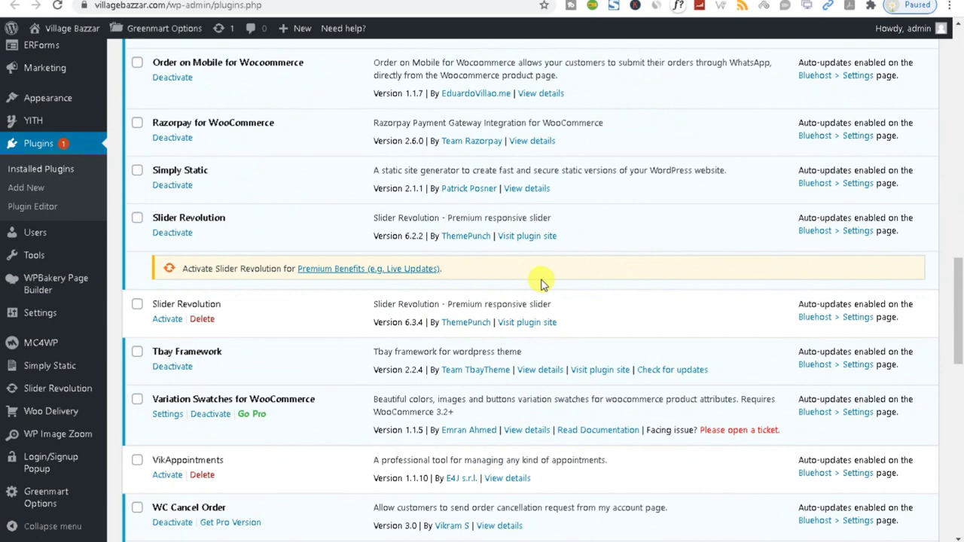
{"action": "scroll", "coordinate": [541, 283], "scroll_direction": "down", "scroll_amount": 5}
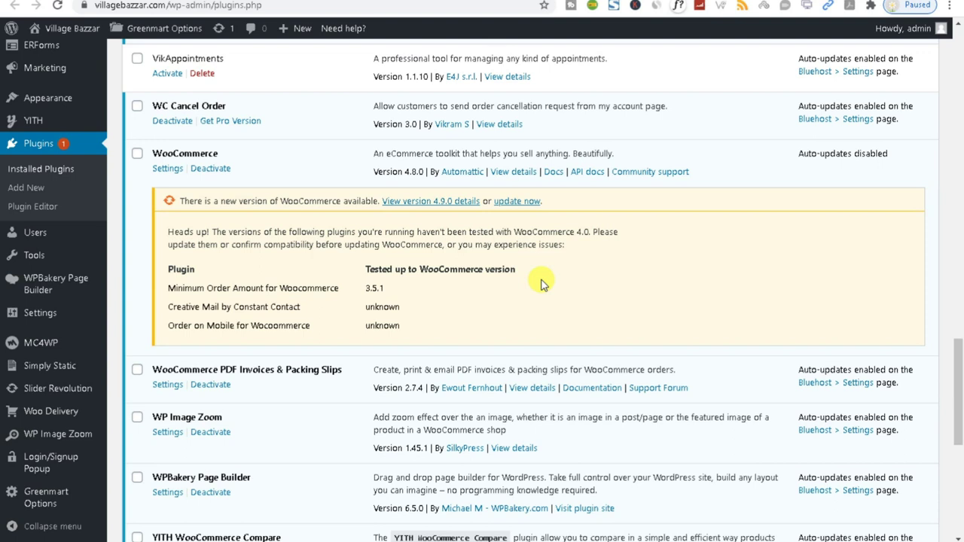
{"action": "left_click", "coordinate": [513, 202]}
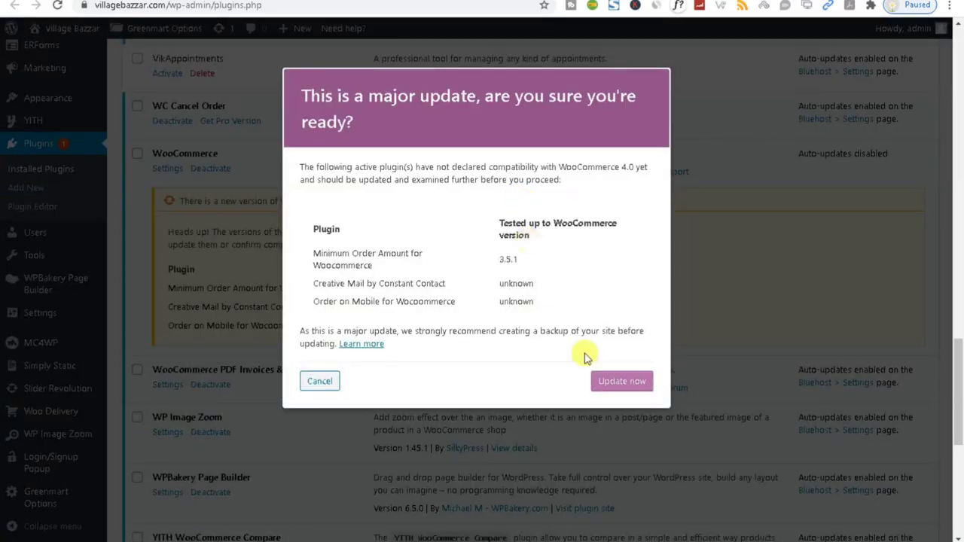
{"action": "left_click", "coordinate": [628, 382]}
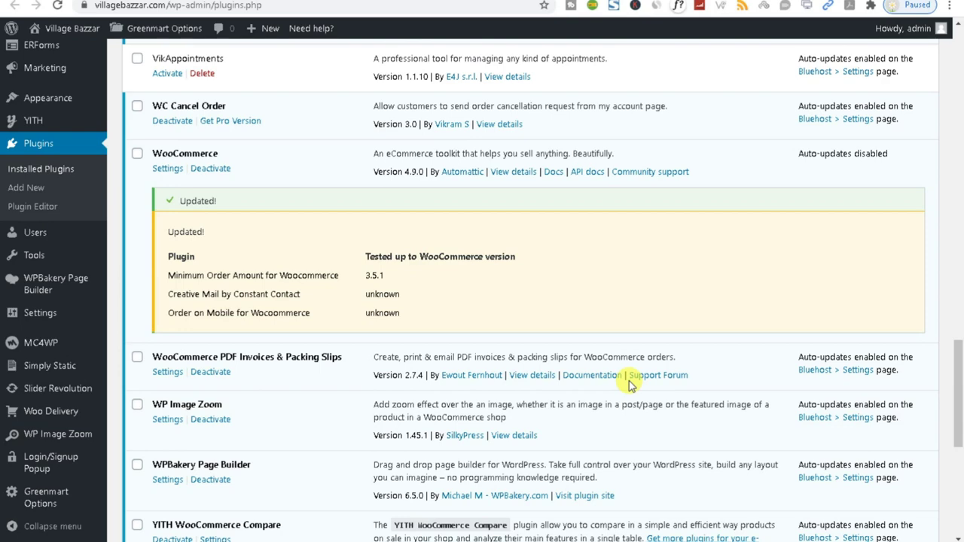
Step: Examine the Slider Revolution and WooCommerce entries in the installed plugins list
{"action": "scroll", "coordinate": [436, 338], "scroll_direction": "up", "scroll_amount": 5}
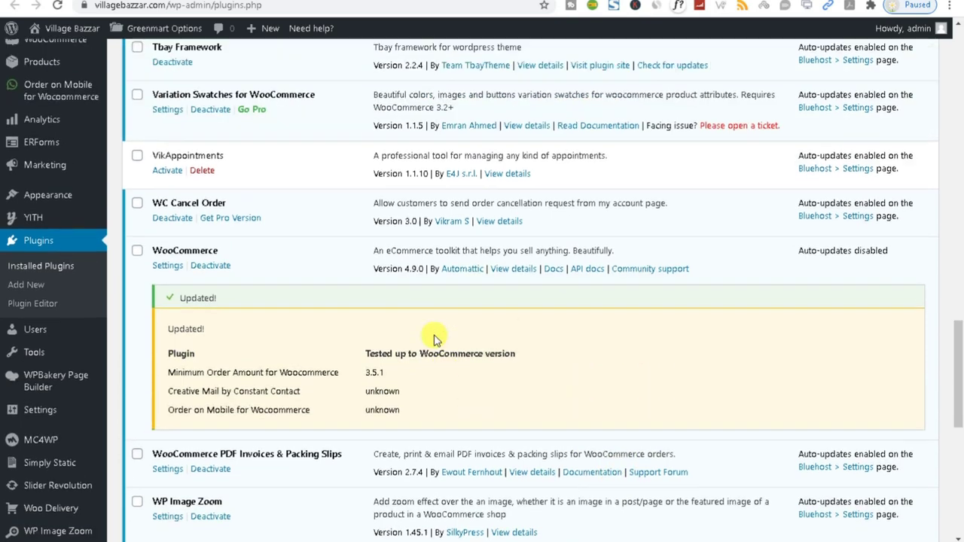
{"action": "scroll", "coordinate": [252, 316], "scroll_direction": "up", "scroll_amount": 1}
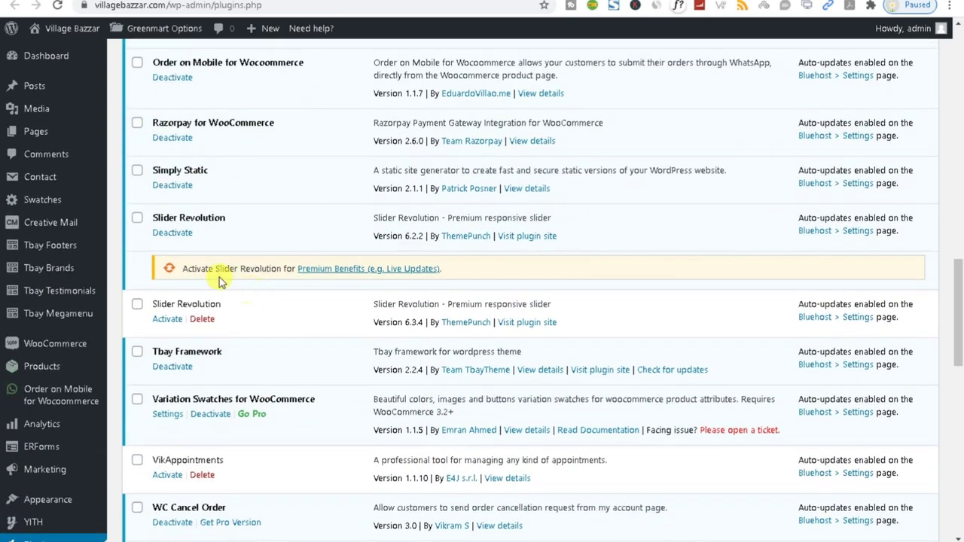
{"action": "left_click_drag", "start_coordinate": [148, 218], "coordinate": [306, 224]}
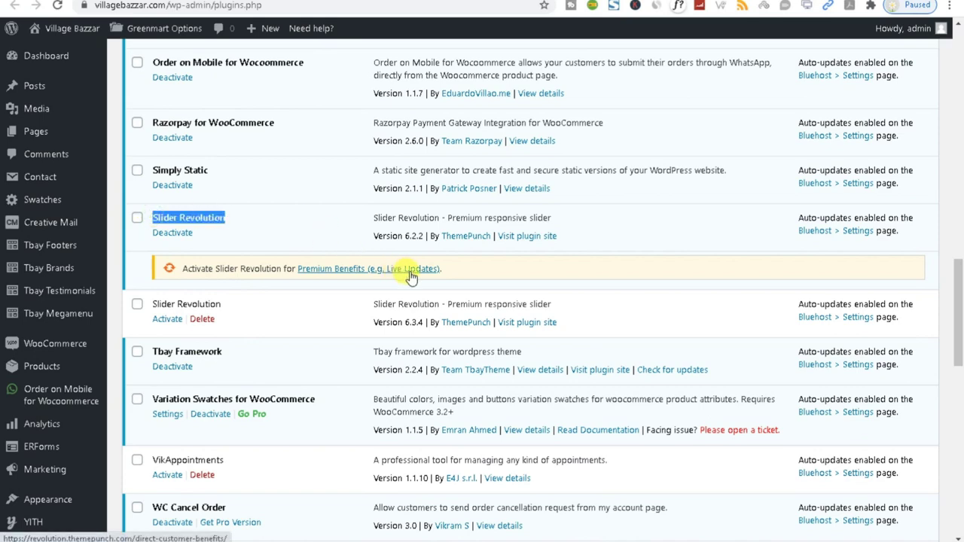
{"action": "left_click", "coordinate": [211, 214]}
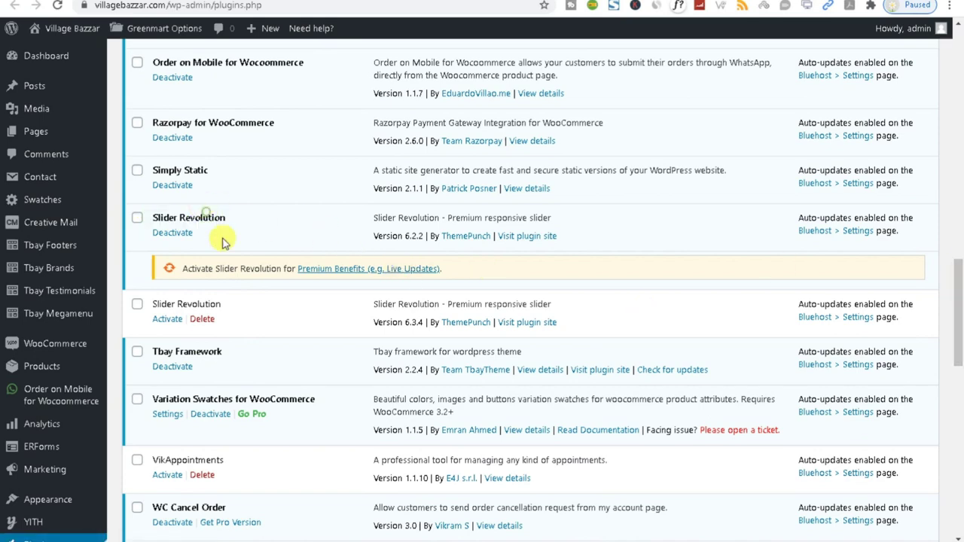
{"action": "scroll", "coordinate": [327, 382], "scroll_direction": "down", "scroll_amount": 5}
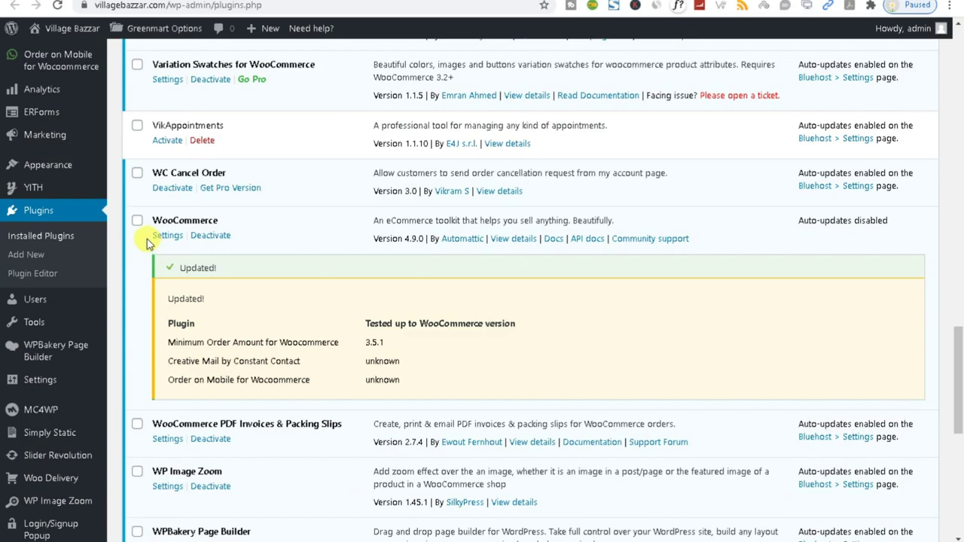
Step: Review the plugins at the beginning of the installed list and show the WooCommerce admin submenu
{"action": "scroll", "coordinate": [147, 238], "scroll_direction": "up", "scroll_amount": 12}
{"action": "scroll", "coordinate": [146, 243], "scroll_direction": "up", "scroll_amount": 10}
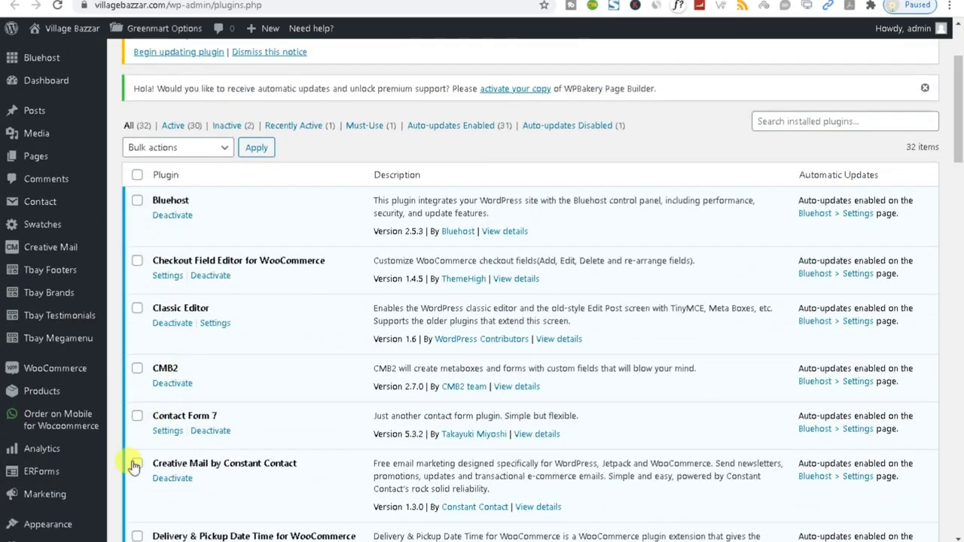
{"action": "scroll", "coordinate": [132, 463], "scroll_direction": "down", "scroll_amount": 5}
{"action": "scroll", "coordinate": [134, 462], "scroll_direction": "up", "scroll_amount": 5}
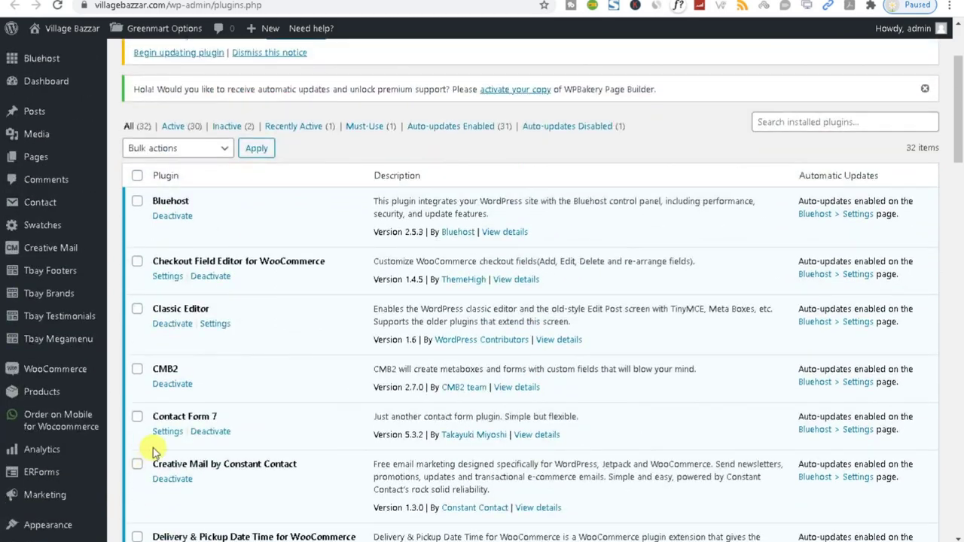
{"action": "scroll", "coordinate": [154, 451], "scroll_direction": "down", "scroll_amount": 3}
{"action": "scroll", "coordinate": [211, 357], "scroll_direction": "up", "scroll_amount": 2}
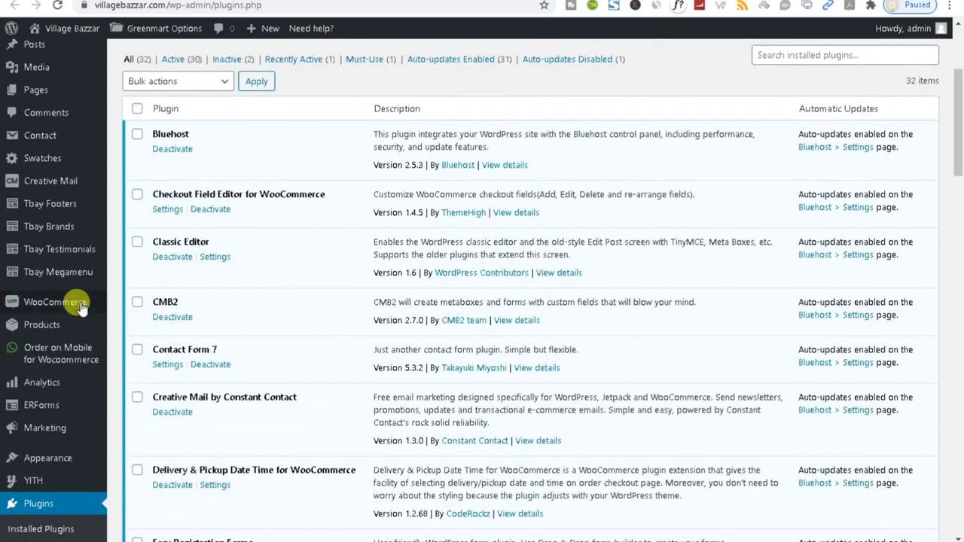
{"action": "mouse_move", "coordinate": [54, 309]}
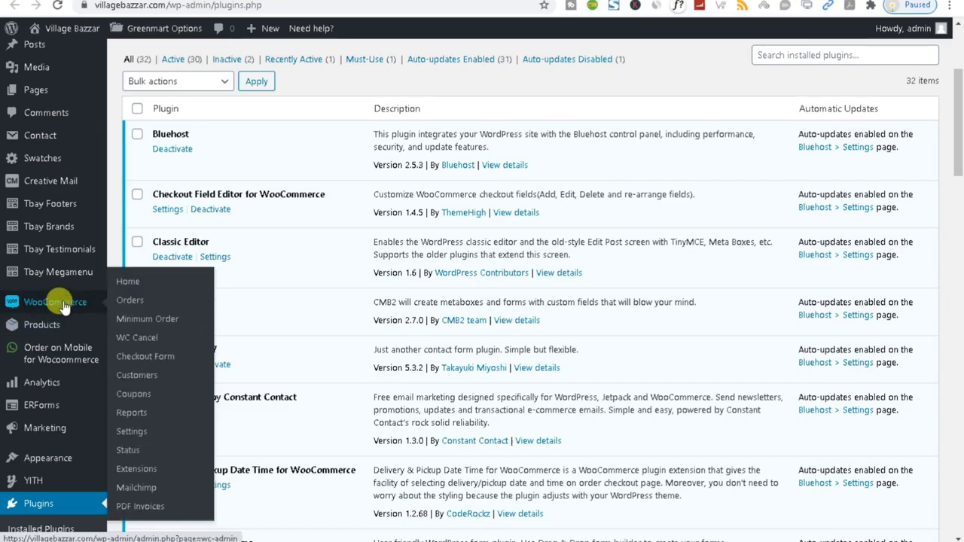
Step: Look through the installed plugins list and the WooCommerce, Products and other submenus in the WordPress admin
{"action": "scroll", "coordinate": [41, 406], "scroll_direction": "down", "scroll_amount": 5}
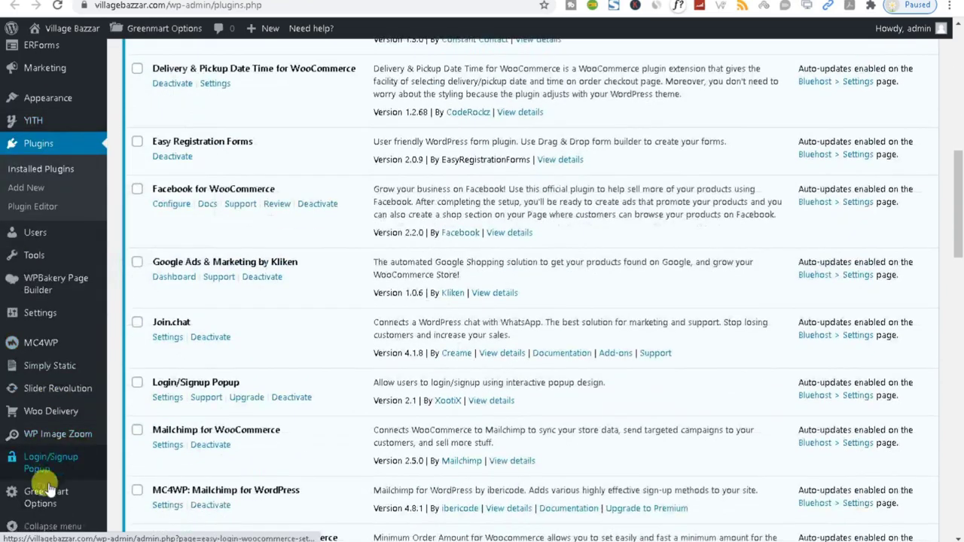
{"action": "scroll", "coordinate": [23, 286], "scroll_direction": "up", "scroll_amount": 7}
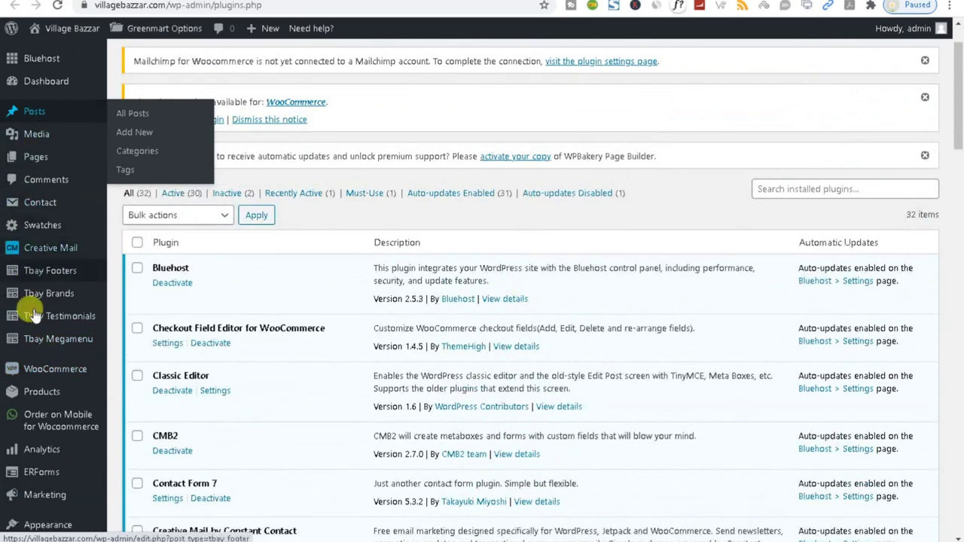
{"action": "scroll", "coordinate": [37, 380], "scroll_direction": "down", "scroll_amount": 3}
{"action": "scroll", "coordinate": [39, 379], "scroll_direction": "down", "scroll_amount": 2}
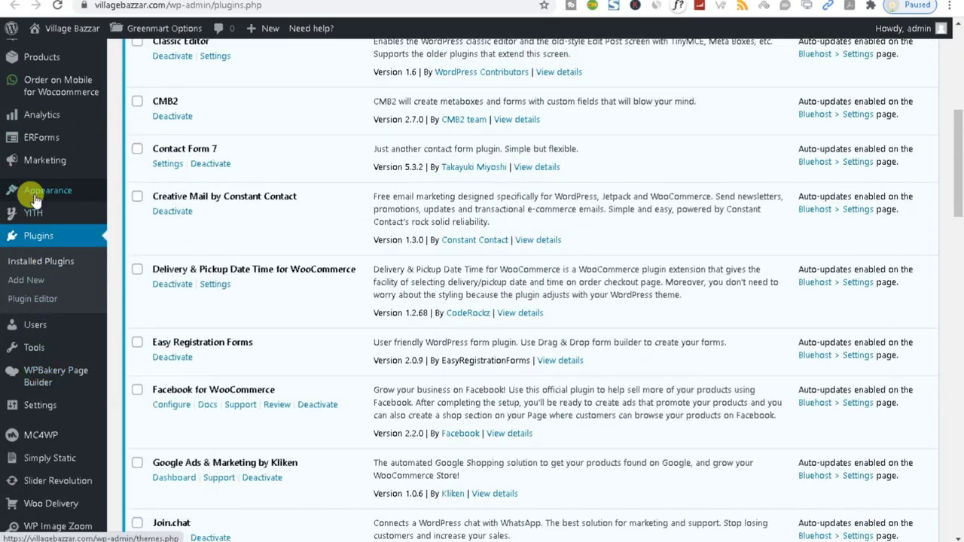
{"action": "mouse_move", "coordinate": [88, 191]}
{"action": "scroll", "coordinate": [38, 196], "scroll_direction": "up", "scroll_amount": 1}
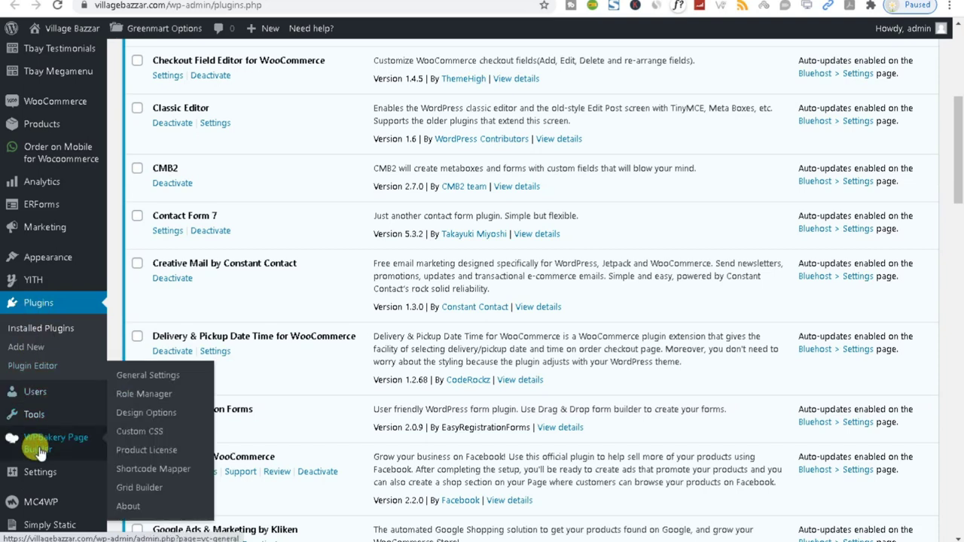
{"action": "scroll", "coordinate": [34, 377], "scroll_direction": "up", "scroll_amount": 2}
{"action": "mouse_move", "coordinate": [53, 238]}
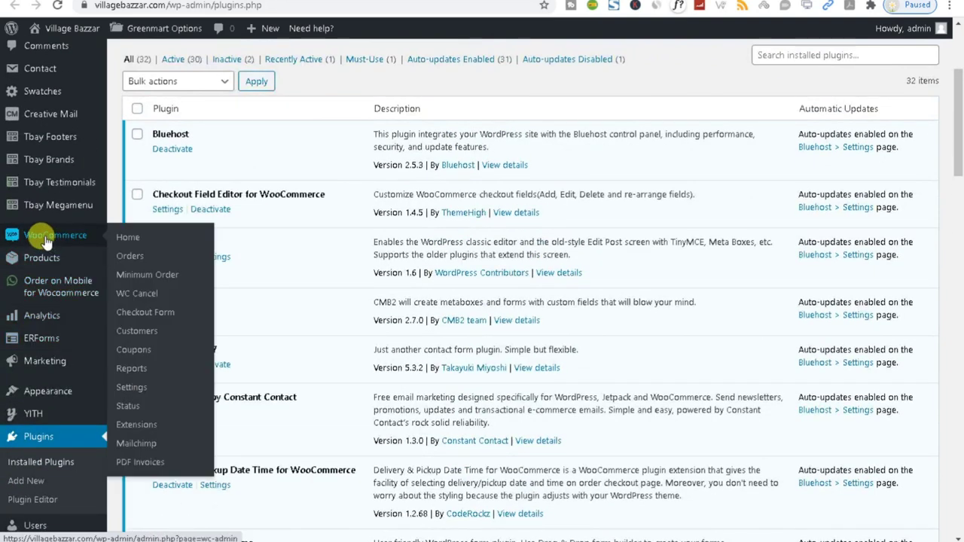
{"action": "mouse_move", "coordinate": [45, 266]}
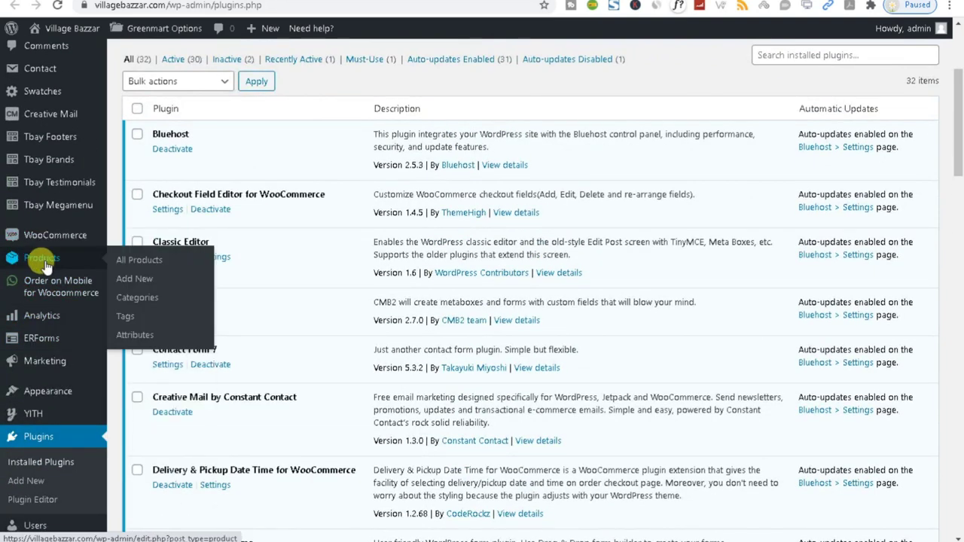
Step: Start a new plugin upload and choose All-In-One old.zip from the plugin folder on the Data (D:) drive
{"action": "scroll", "coordinate": [301, 264], "scroll_direction": "up", "scroll_amount": 3}
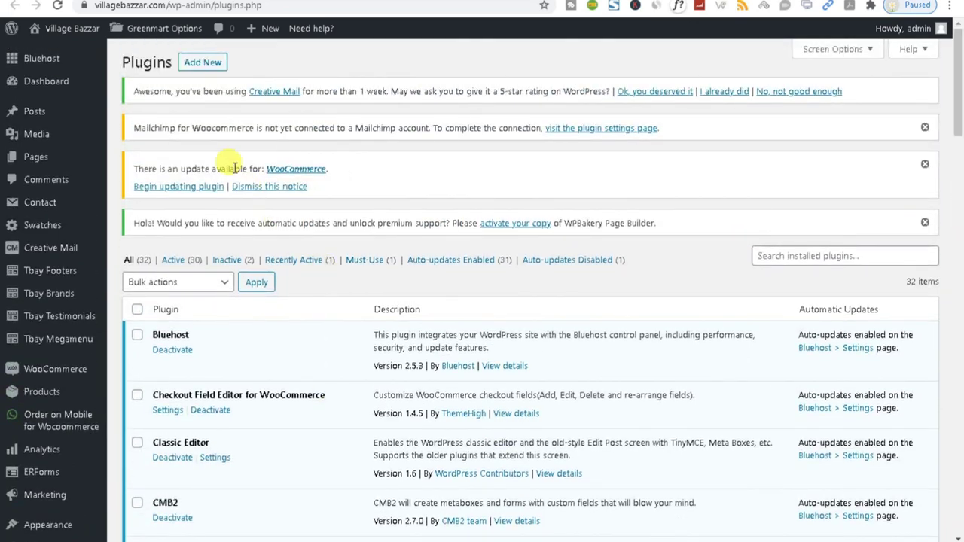
{"action": "left_click", "coordinate": [193, 66]}
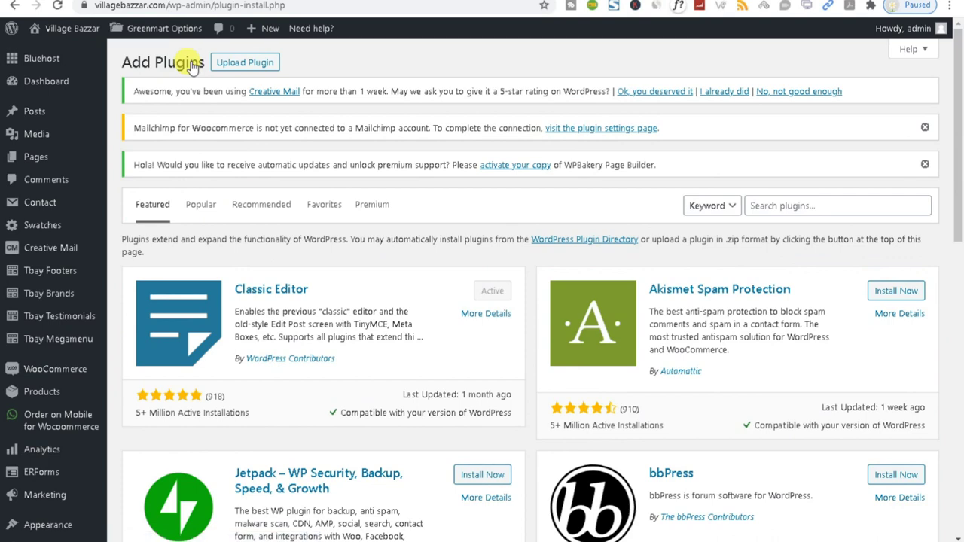
{"action": "left_click", "coordinate": [246, 63]}
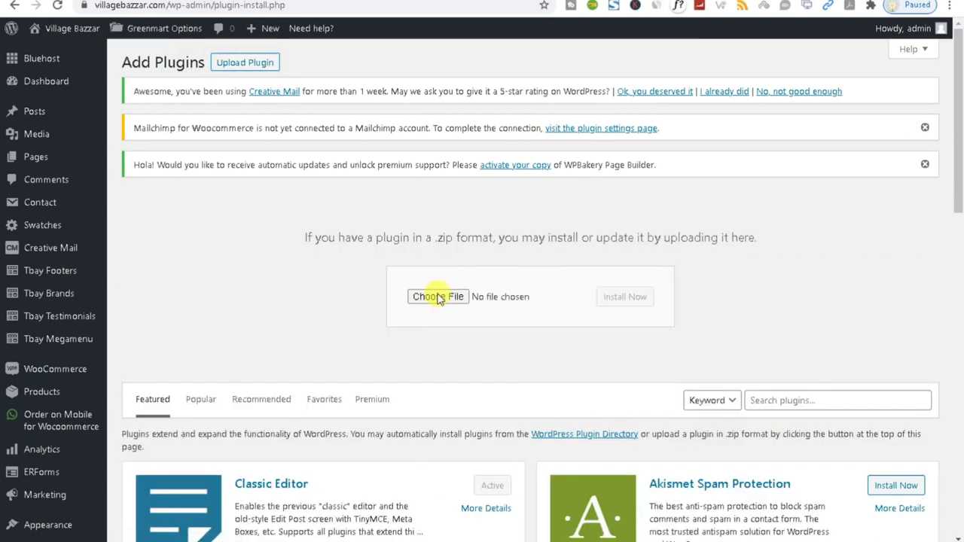
{"action": "left_click", "coordinate": [439, 298]}
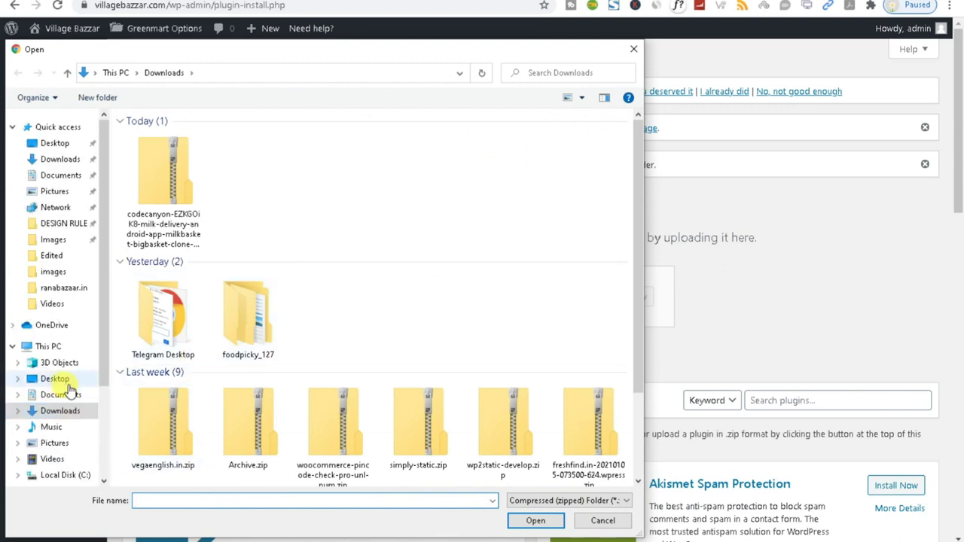
{"action": "scroll", "coordinate": [105, 372], "scroll_direction": "down", "scroll_amount": 3}
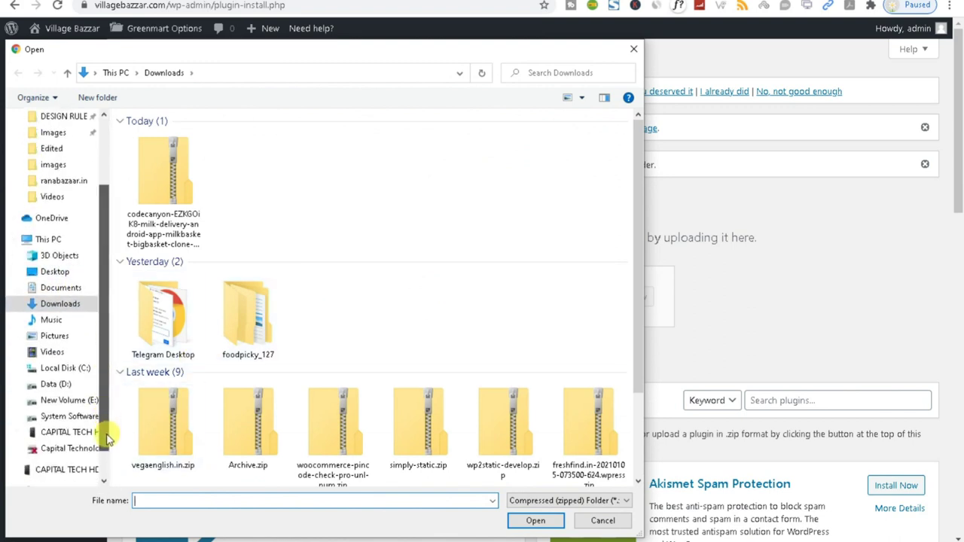
{"action": "left_click", "coordinate": [53, 384]}
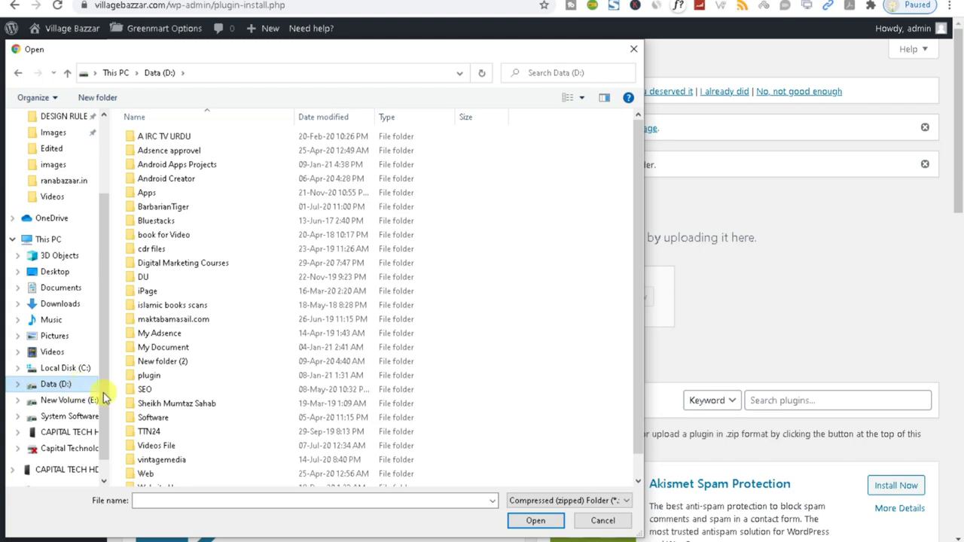
{"action": "left_click", "coordinate": [167, 377]}
{"action": "double_click", "coordinate": [167, 376]}
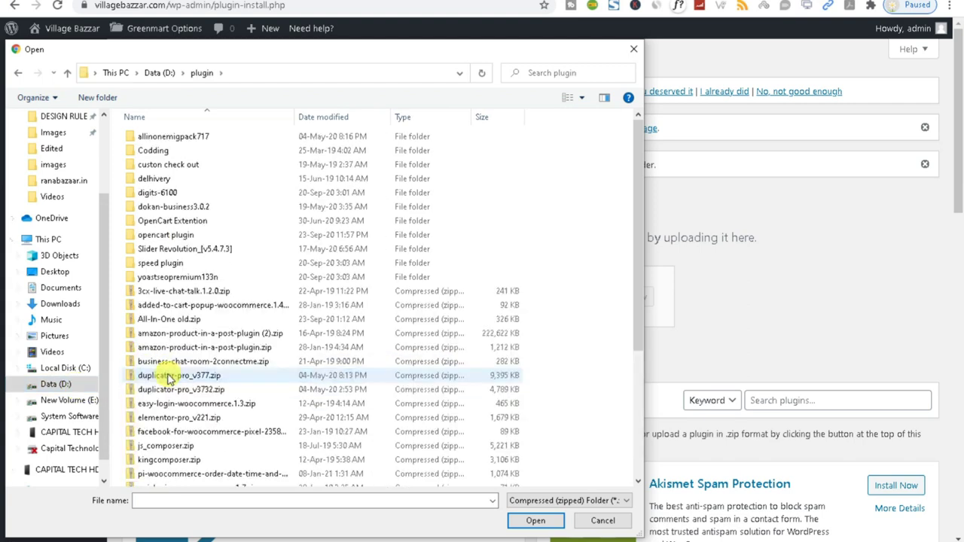
{"action": "left_click", "coordinate": [184, 320]}
{"action": "left_click", "coordinate": [535, 520]}
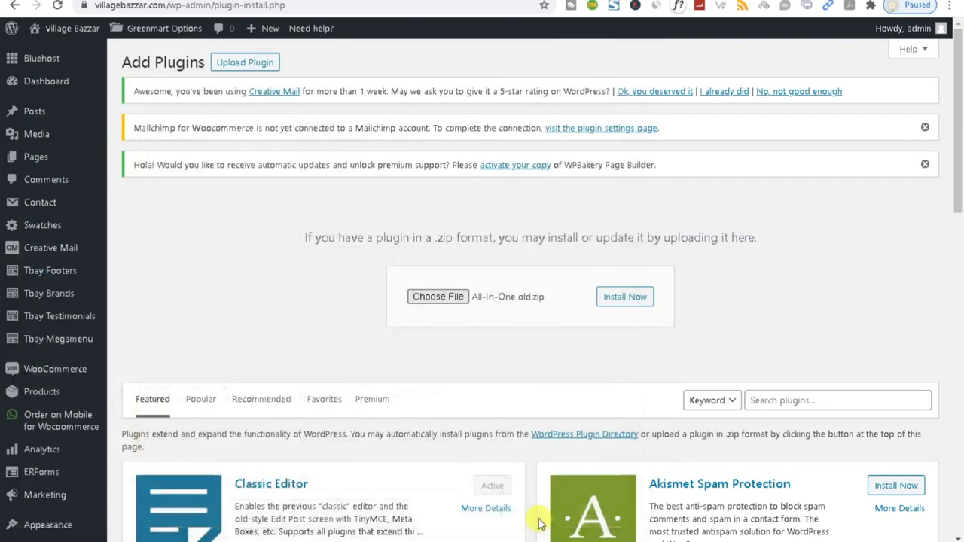
Step: Install the plugin from the chosen All-In-One old.zip file and activate it
{"action": "left_click", "coordinate": [618, 298]}
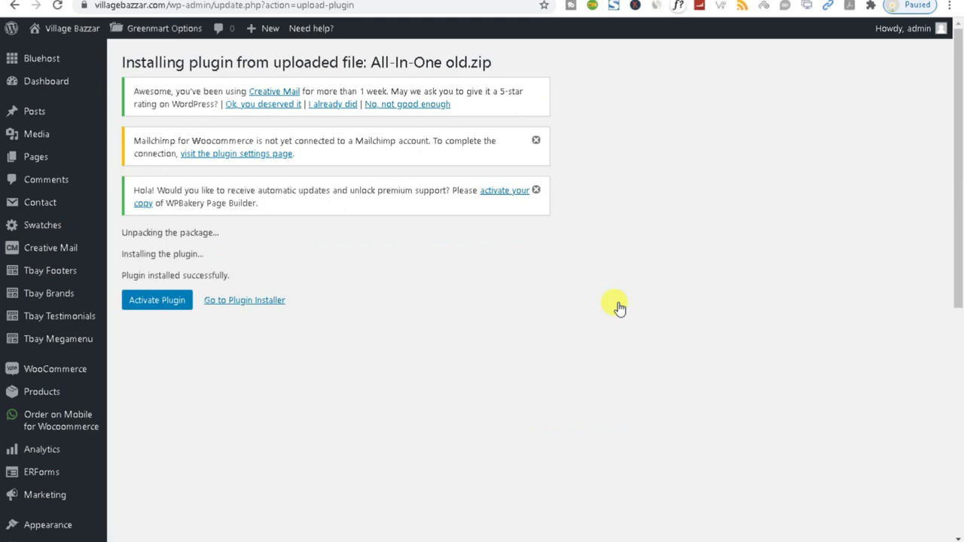
{"action": "left_click", "coordinate": [140, 305]}
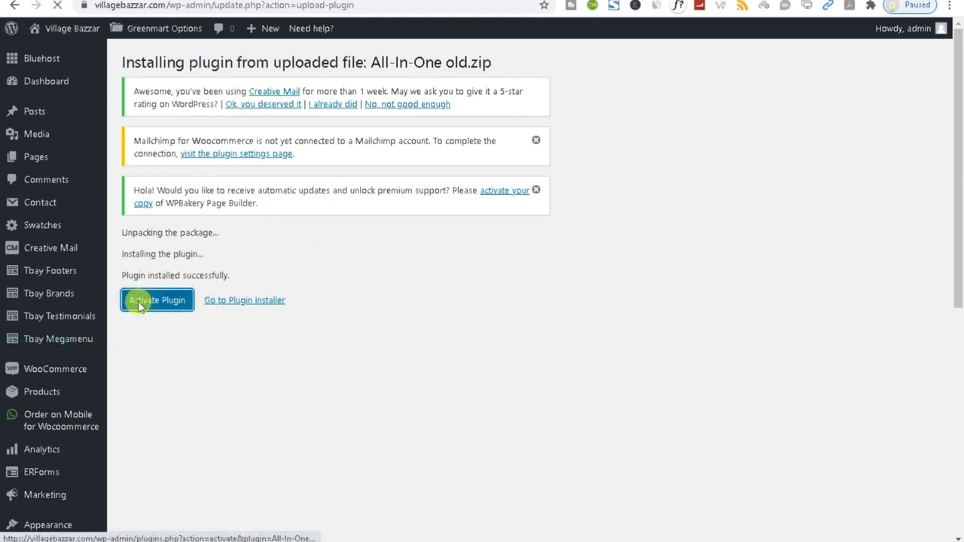
{"action": "left_click_drag", "start_coordinate": [494, 64], "coordinate": [365, 64]}
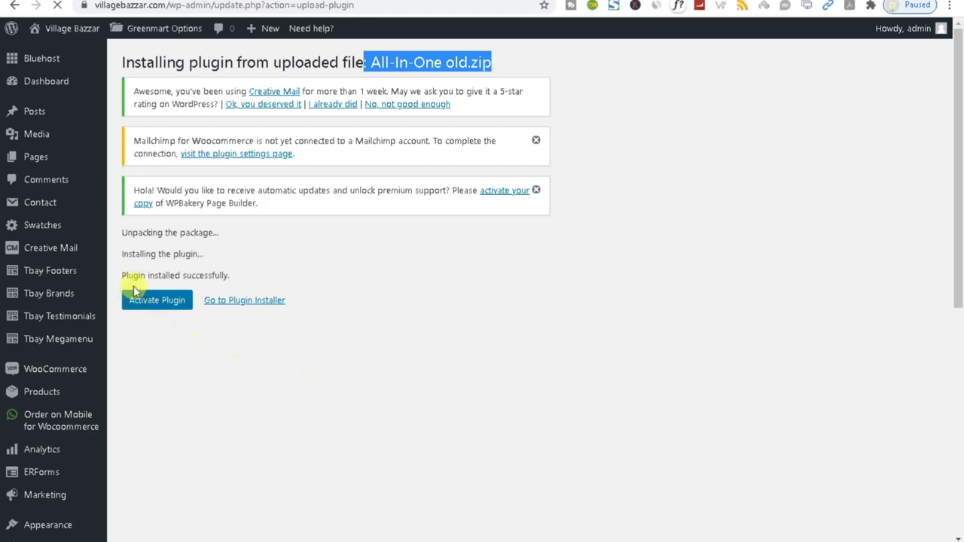
{"action": "left_click", "coordinate": [159, 275]}
{"action": "triple_click", "coordinate": [159, 276]}
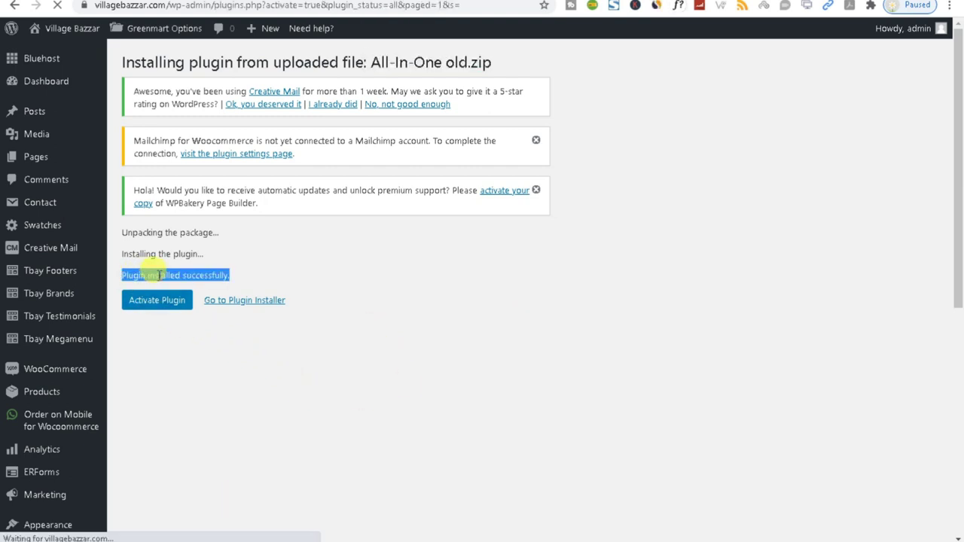
Step: Find All-in-One WP Migration in the WordPress admin and start exporting the site to a file
{"action": "scroll", "coordinate": [451, 371], "scroll_direction": "down", "scroll_amount": 5}
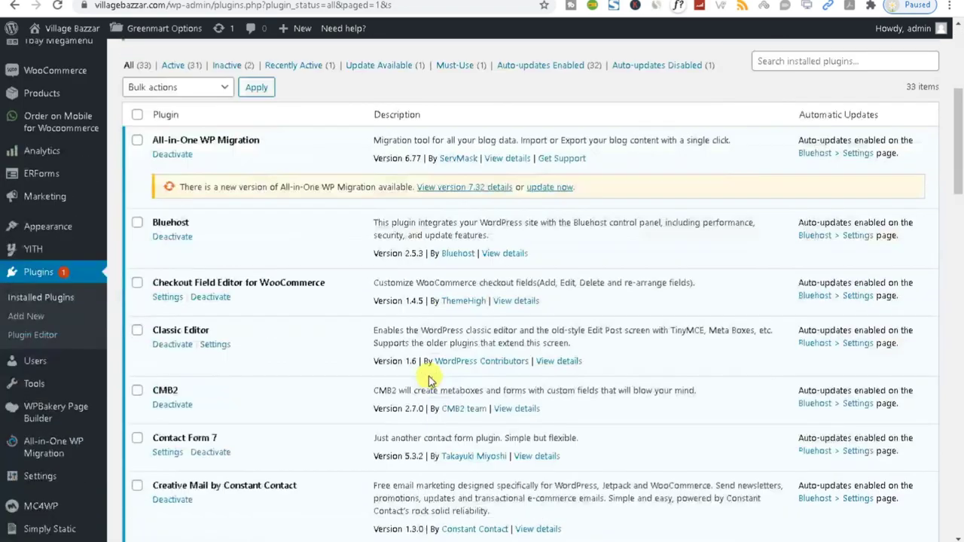
{"action": "scroll", "coordinate": [429, 374], "scroll_direction": "down", "scroll_amount": 4}
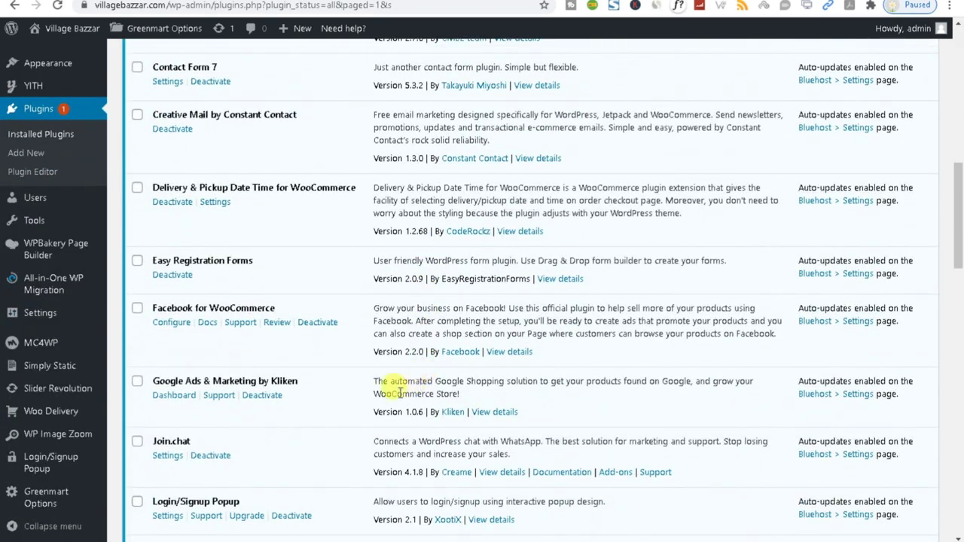
{"action": "scroll", "coordinate": [301, 455], "scroll_direction": "down", "scroll_amount": 2}
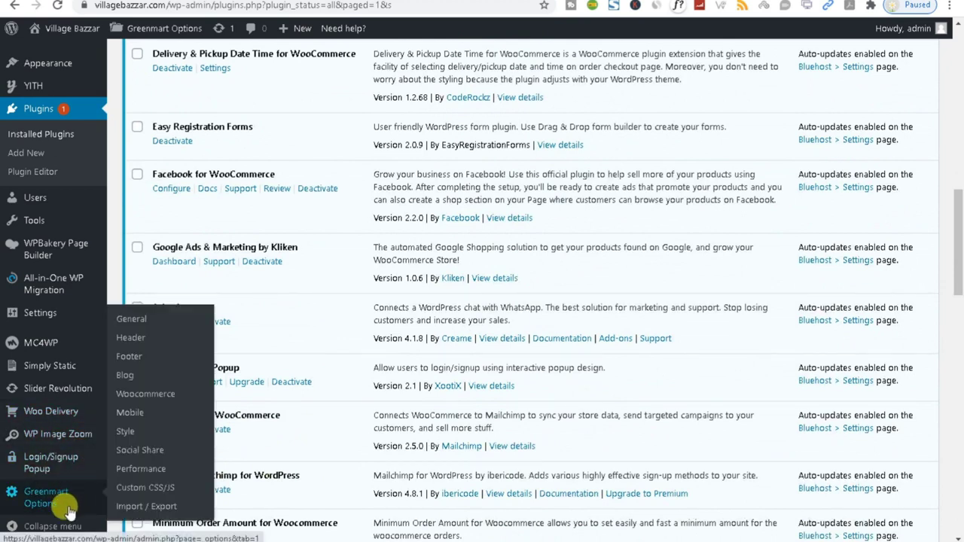
{"action": "mouse_move", "coordinate": [45, 281]}
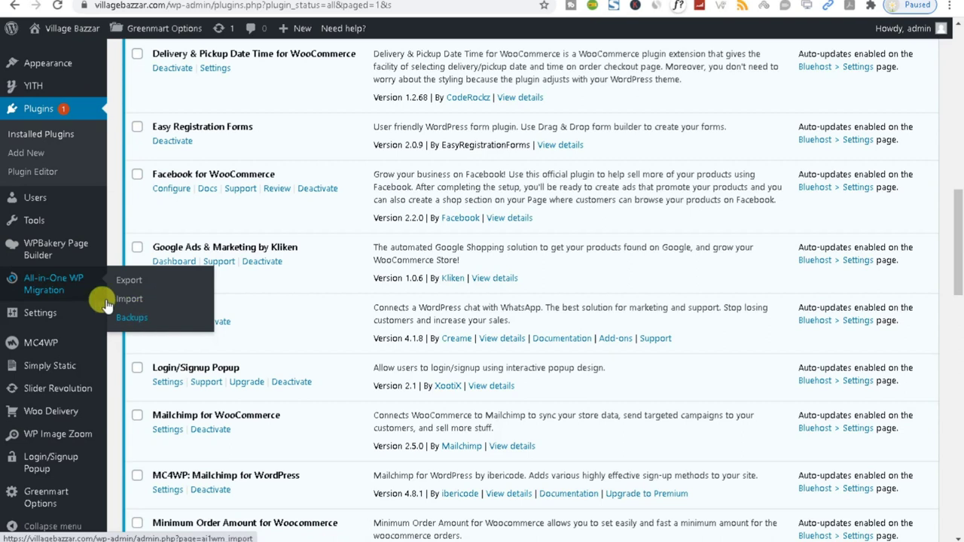
{"action": "left_click", "coordinate": [131, 284]}
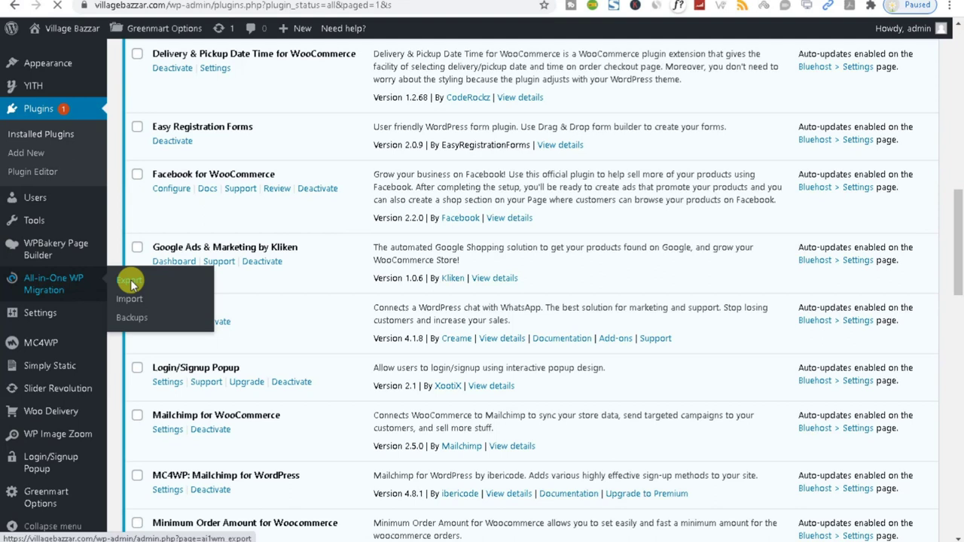
{"action": "left_click", "coordinate": [130, 281]}
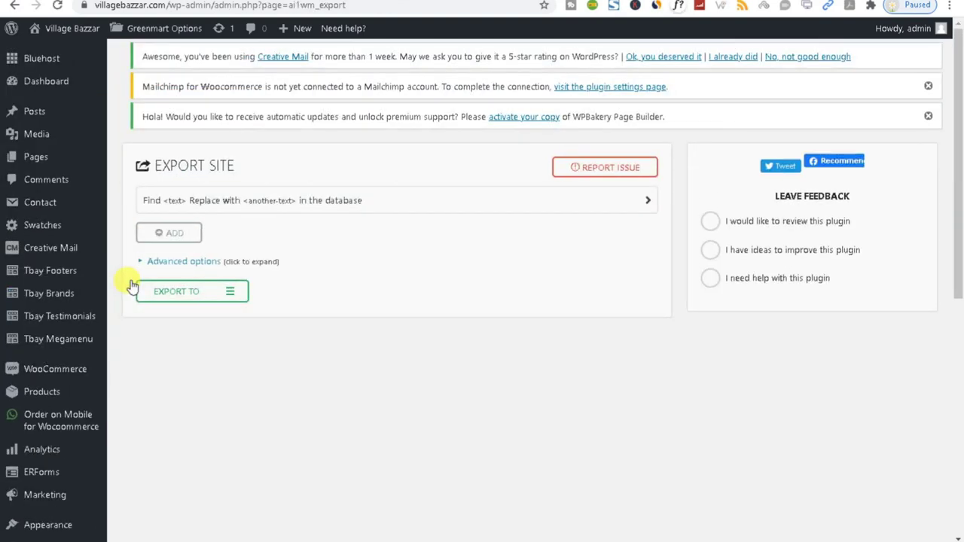
{"action": "left_click", "coordinate": [203, 293]}
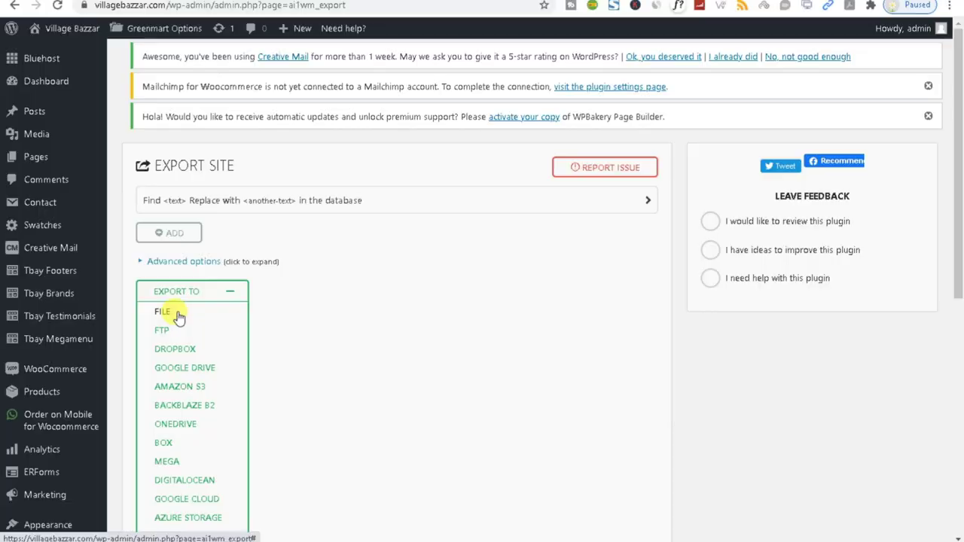
{"action": "left_click", "coordinate": [178, 315]}
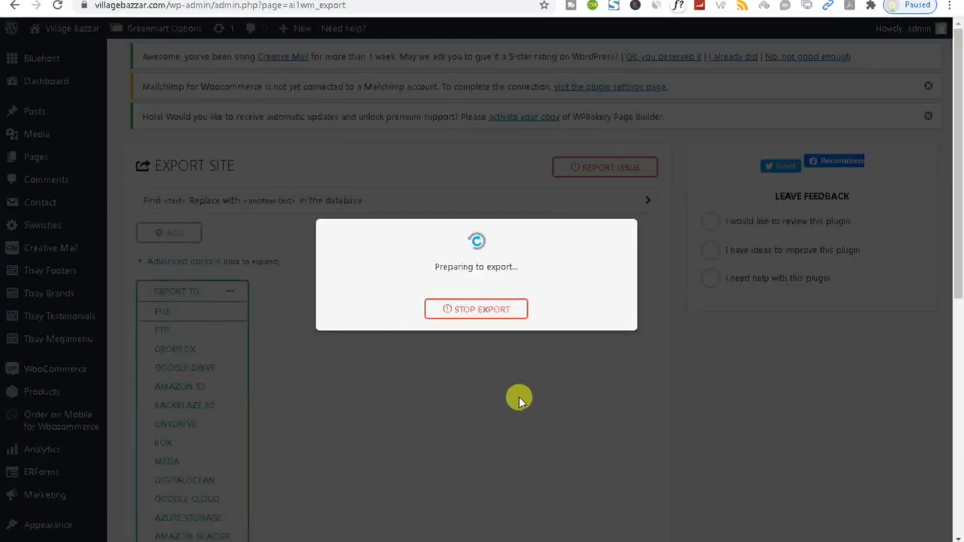
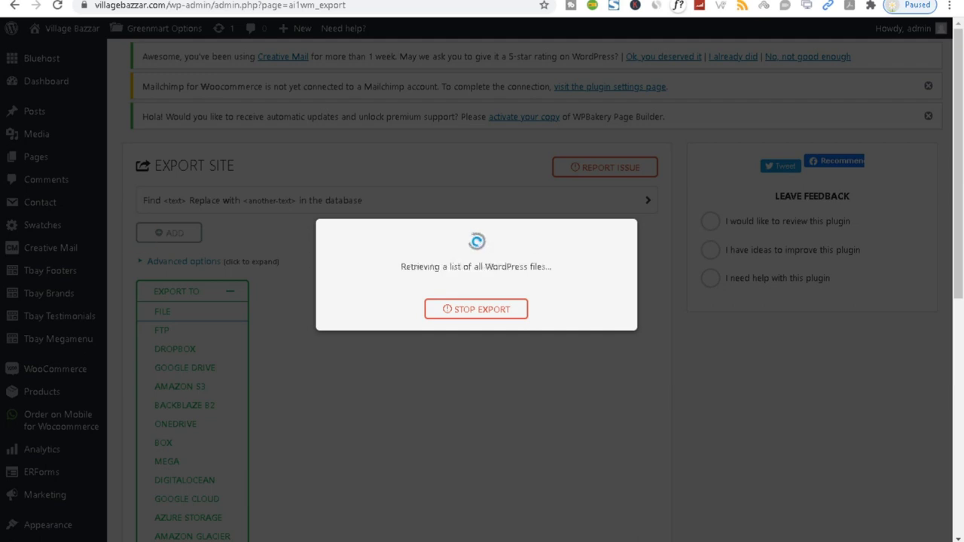
Step: Switch to the storefront home page, look over its categories and products, and open the shopping cart
{"action": "left_click", "coordinate": [531, 0]}
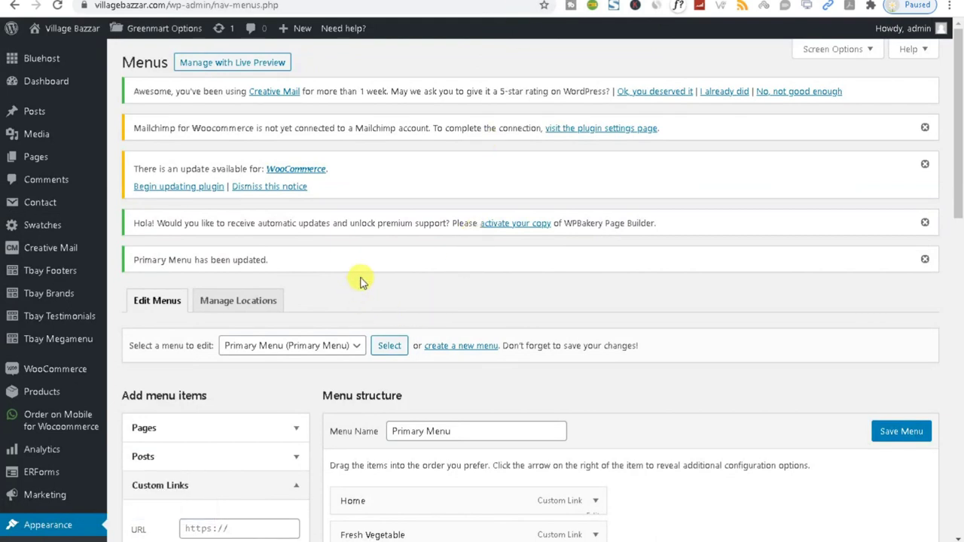
{"action": "left_click", "coordinate": [695, 13]}
{"action": "scroll", "coordinate": [826, 379], "scroll_direction": "down", "scroll_amount": 2}
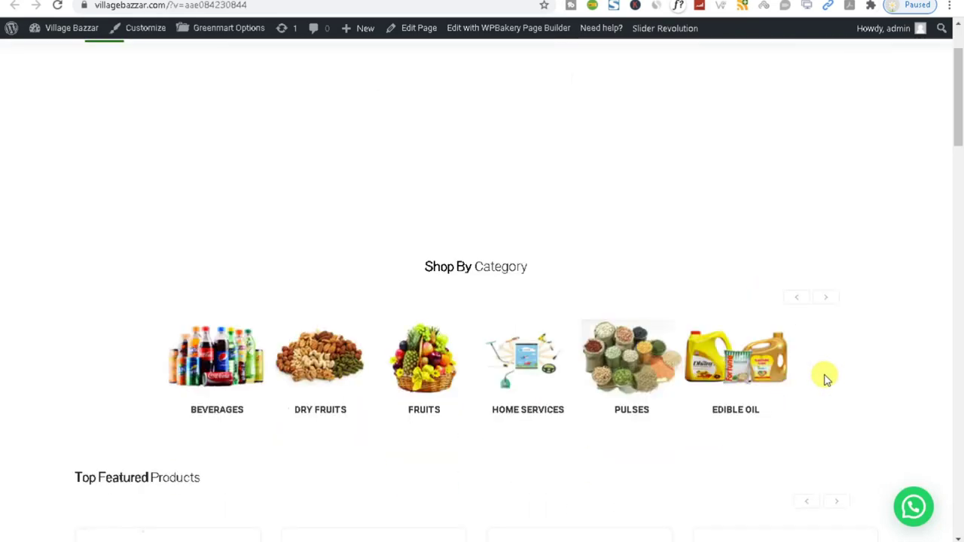
{"action": "scroll", "coordinate": [826, 378], "scroll_direction": "down", "scroll_amount": 12}
{"action": "left_click", "coordinate": [906, 448]}
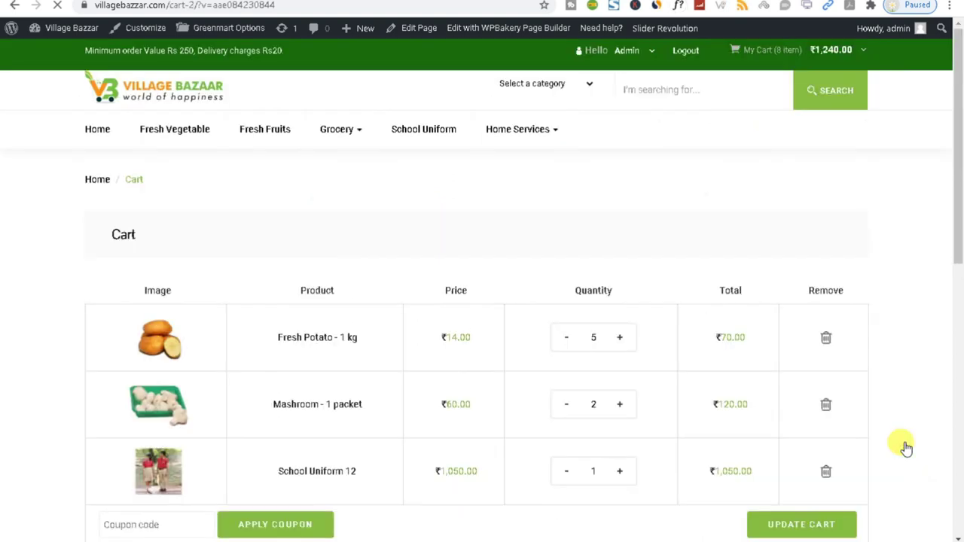
Step: Check the cart totals, proceed to checkout, and review the billing details and order summary
{"action": "scroll", "coordinate": [889, 407], "scroll_direction": "down", "scroll_amount": 4}
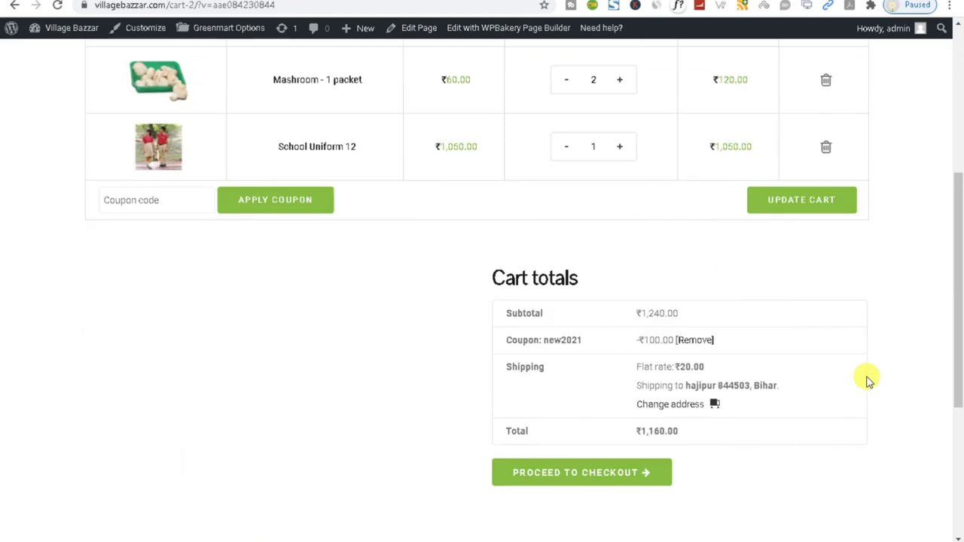
{"action": "left_click", "coordinate": [570, 468]}
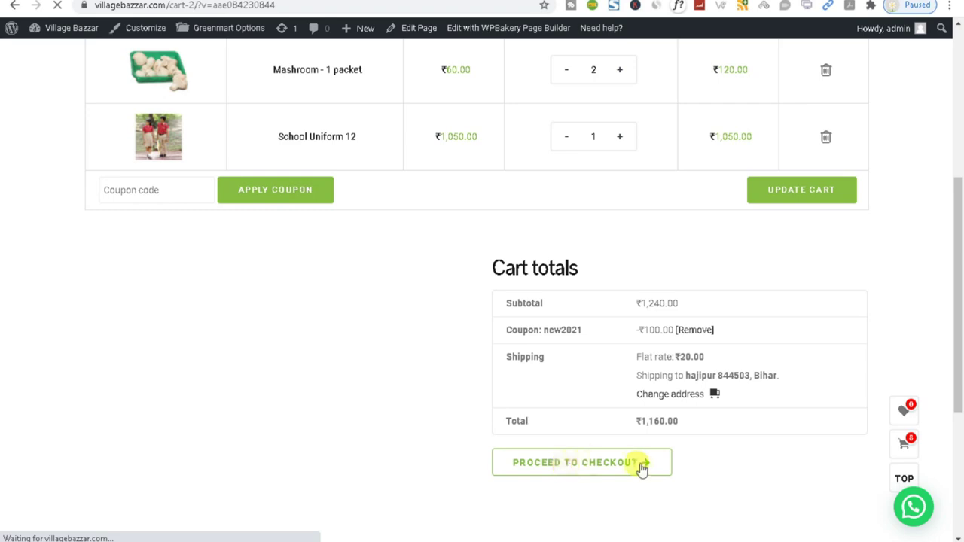
{"action": "scroll", "coordinate": [422, 427], "scroll_direction": "down", "scroll_amount": 5}
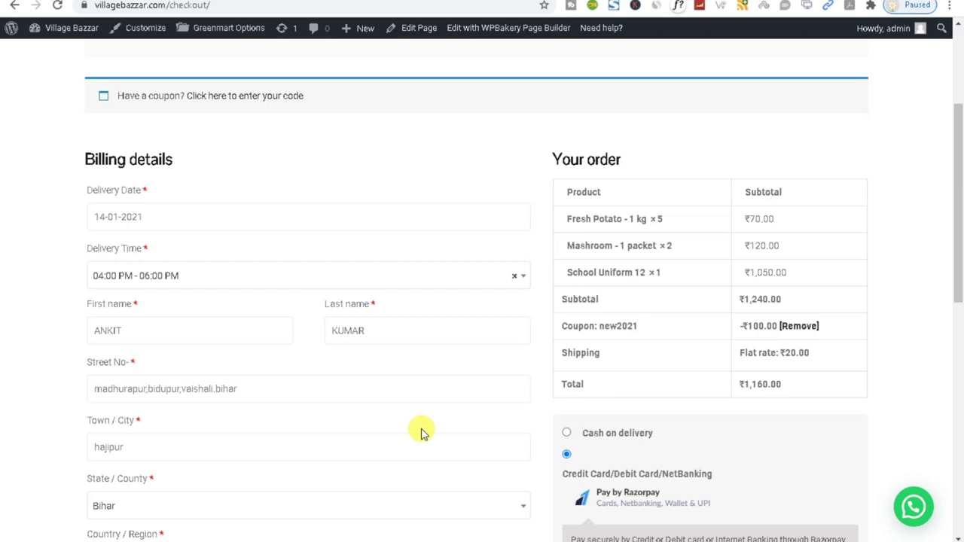
{"action": "scroll", "coordinate": [420, 433], "scroll_direction": "down", "scroll_amount": 2}
{"action": "left_click", "coordinate": [160, 256]}
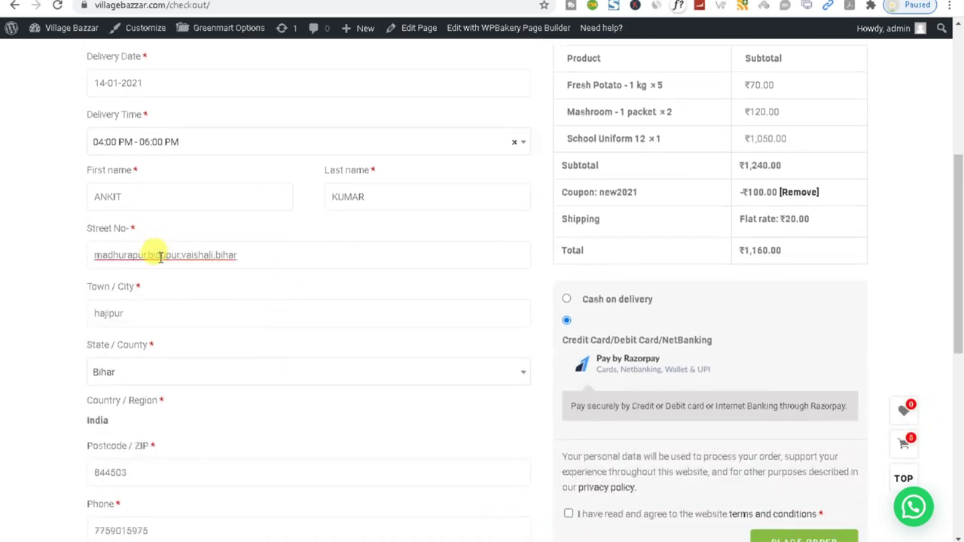
{"action": "scroll", "coordinate": [161, 271], "scroll_direction": "down", "scroll_amount": 4}
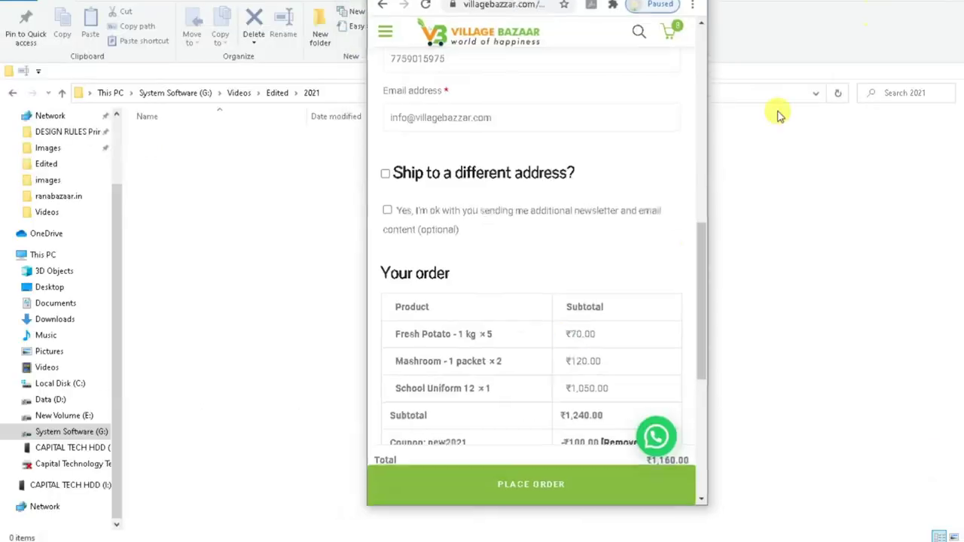
Step: Review the checkout page's billing fields, order summary and payment options in the mobile-sized and desktop views of the store
{"action": "scroll", "coordinate": [550, 372], "scroll_direction": "up", "scroll_amount": 10}
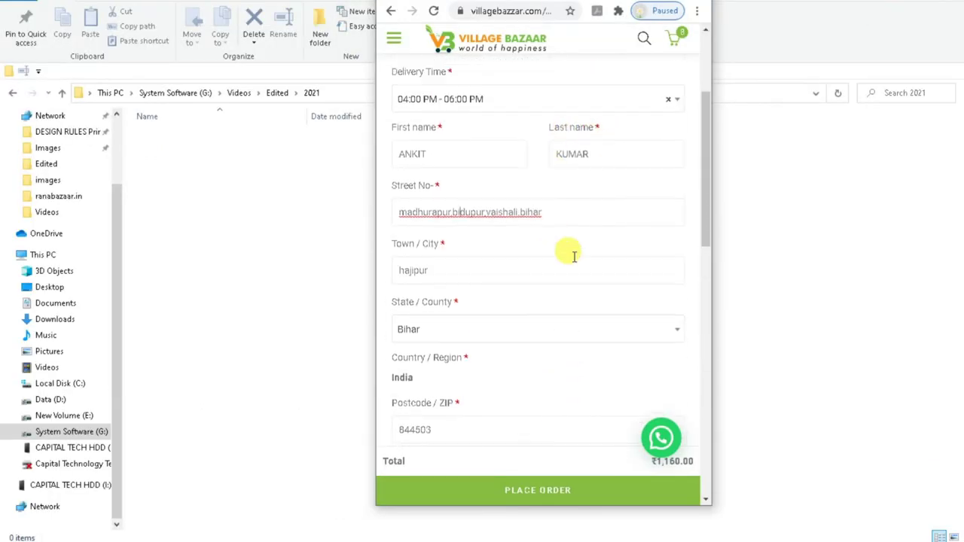
{"action": "scroll", "coordinate": [576, 250], "scroll_direction": "down", "scroll_amount": 12}
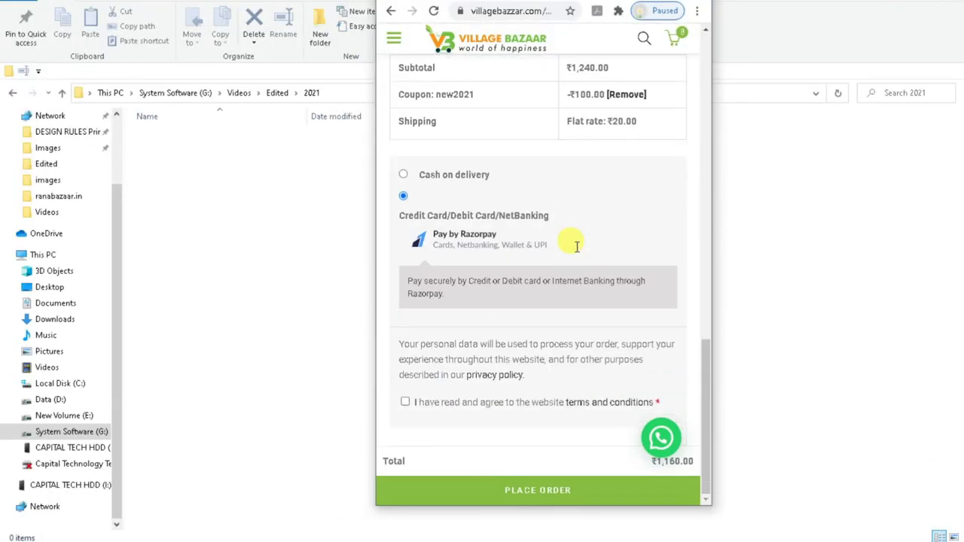
{"action": "scroll", "coordinate": [577, 247], "scroll_direction": "up", "scroll_amount": 4}
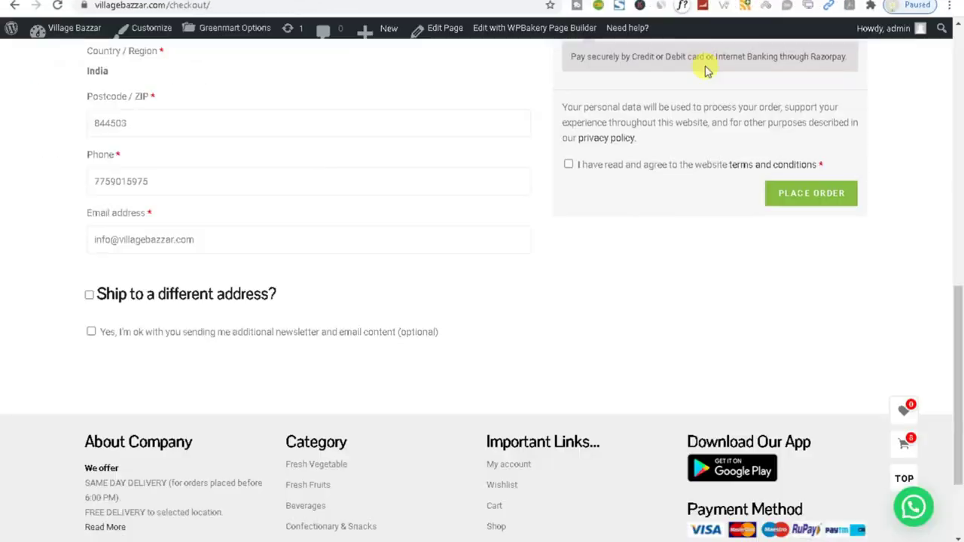
{"action": "scroll", "coordinate": [650, 273], "scroll_direction": "down", "scroll_amount": 2}
{"action": "scroll", "coordinate": [658, 303], "scroll_direction": "up", "scroll_amount": 1}
{"action": "left_click_drag", "start_coordinate": [34, 353], "coordinate": [907, 519]}
{"action": "left_click", "coordinate": [335, 308]}
{"action": "scroll", "coordinate": [335, 307], "scroll_direction": "up", "scroll_amount": 1}
{"action": "scroll", "coordinate": [336, 307], "scroll_direction": "up", "scroll_amount": 3}
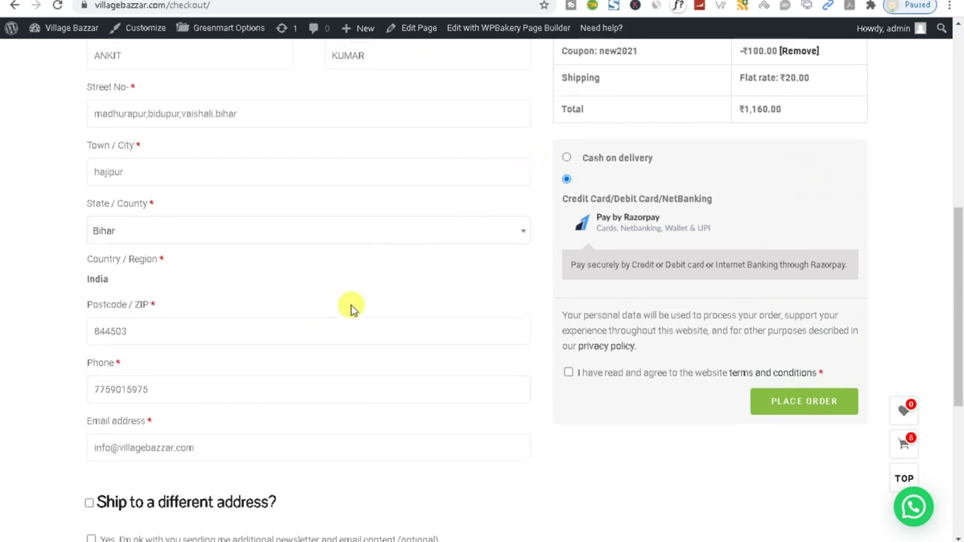
{"action": "scroll", "coordinate": [862, 47], "scroll_direction": "up", "scroll_amount": 3}
{"action": "scroll", "coordinate": [195, 165], "scroll_direction": "down", "scroll_amount": 2}
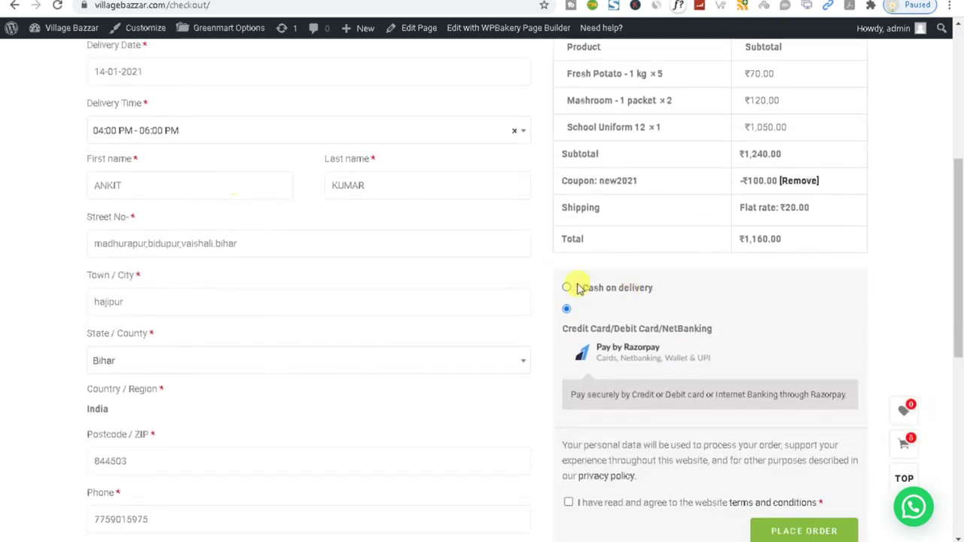
Step: Choose Cash on delivery as the payment method, accept the website terms and conditions, and place the order
{"action": "left_click", "coordinate": [567, 289]}
{"action": "scroll", "coordinate": [265, 354], "scroll_direction": "down", "scroll_amount": 3}
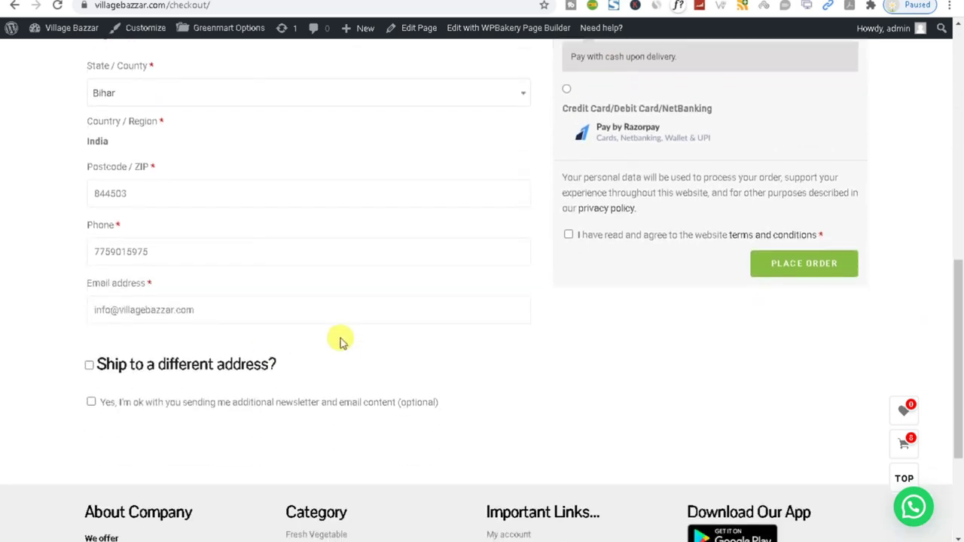
{"action": "left_click", "coordinate": [779, 267]}
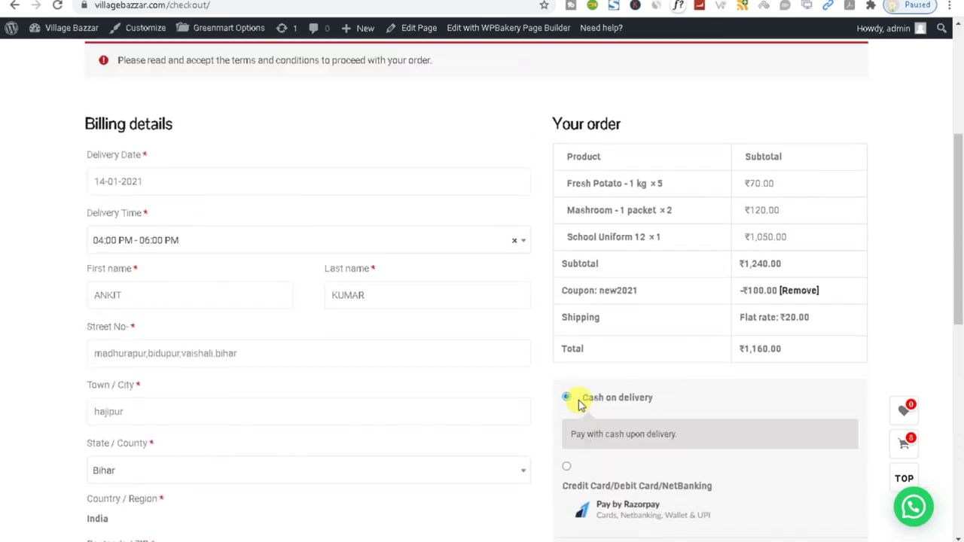
{"action": "scroll", "coordinate": [574, 376], "scroll_direction": "down", "scroll_amount": 4}
{"action": "left_click", "coordinate": [568, 321]}
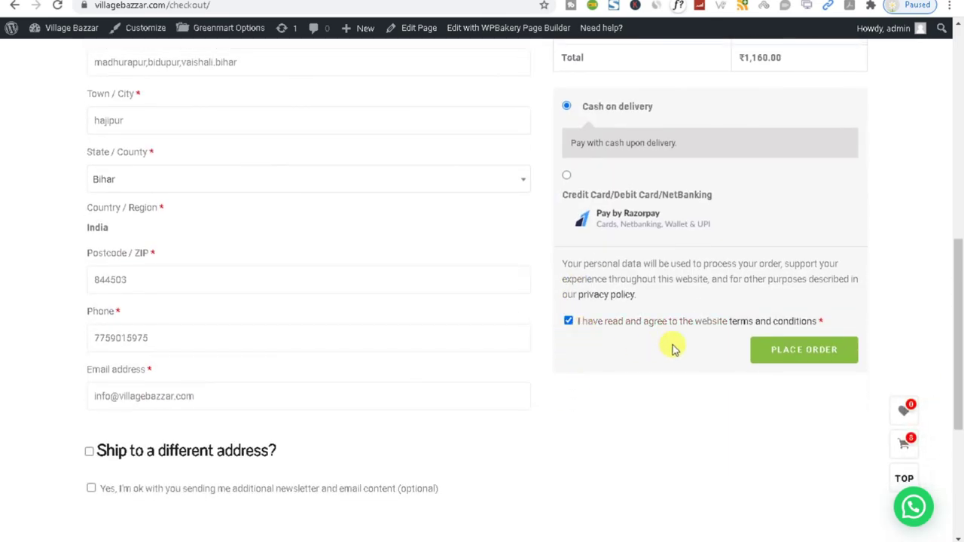
{"action": "left_click", "coordinate": [804, 360]}
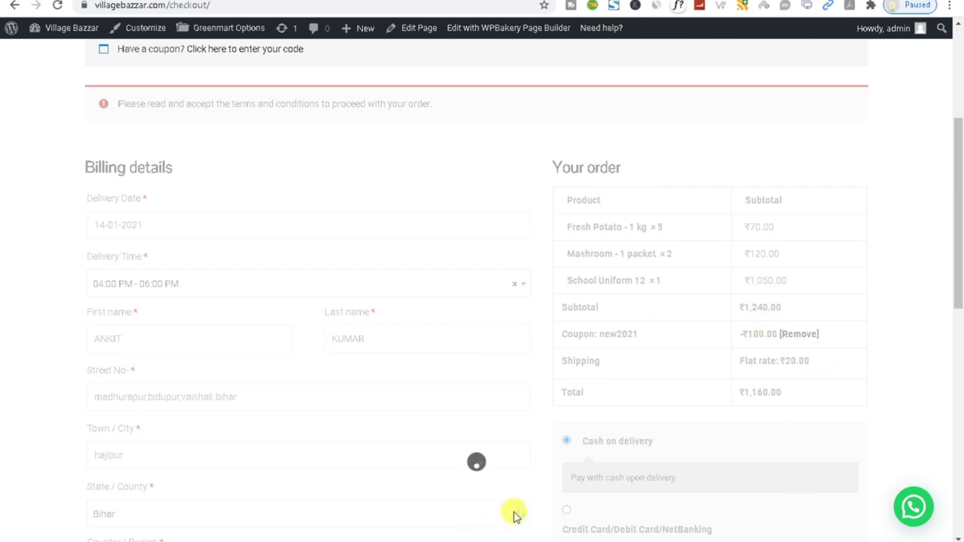
Step: Open AnyDesk from the desktop and connect to the phone using its saved remote desk address
{"action": "key", "text": "super+d"}
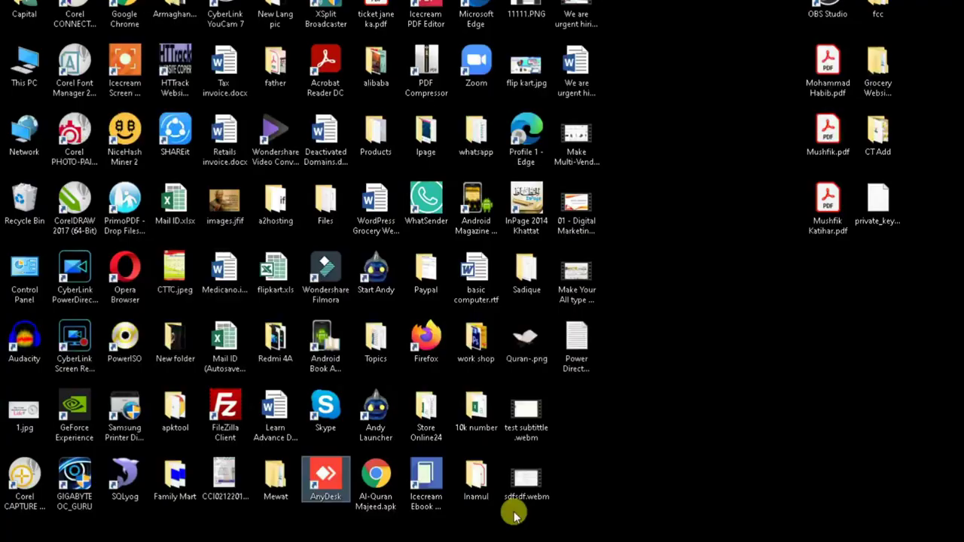
{"action": "double_click", "coordinate": [335, 487]}
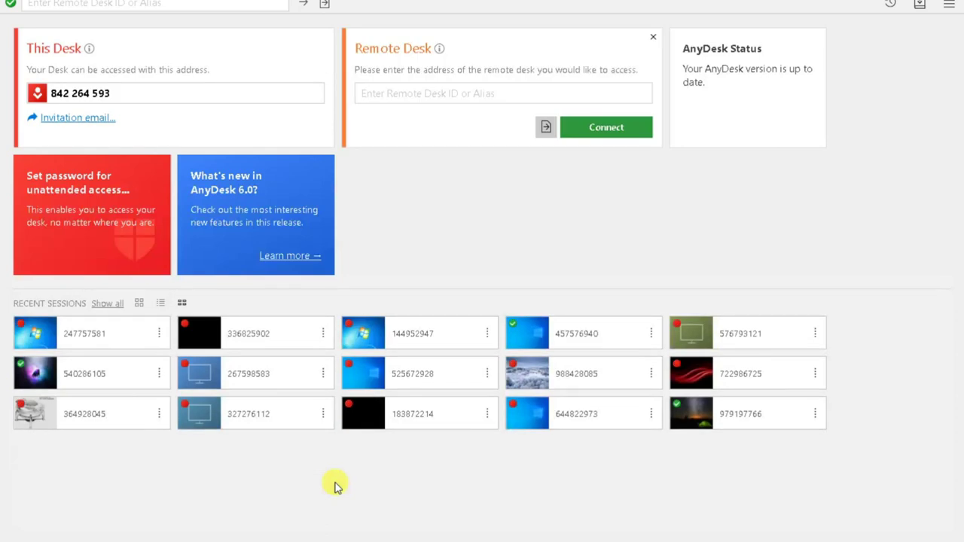
{"action": "left_click", "coordinate": [377, 94]}
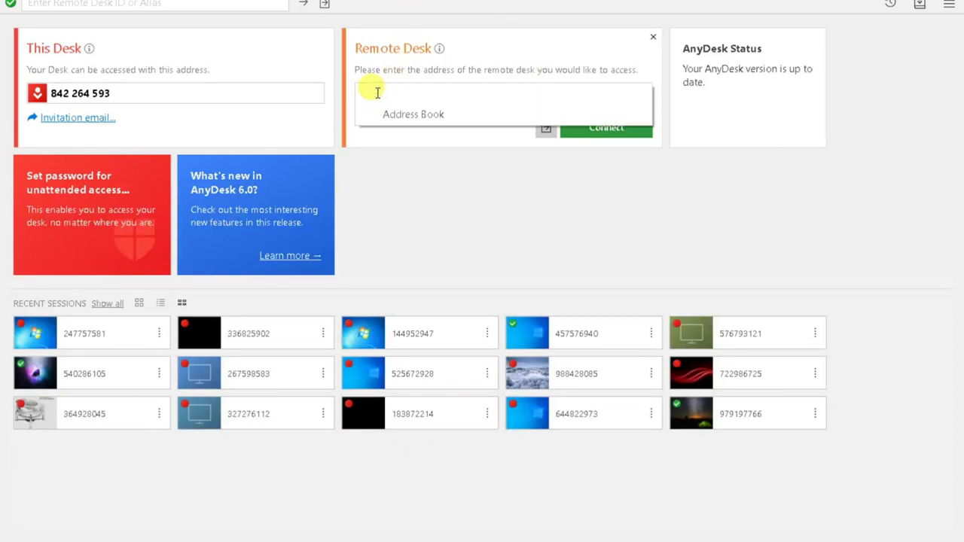
{"action": "type", "text": "121"}
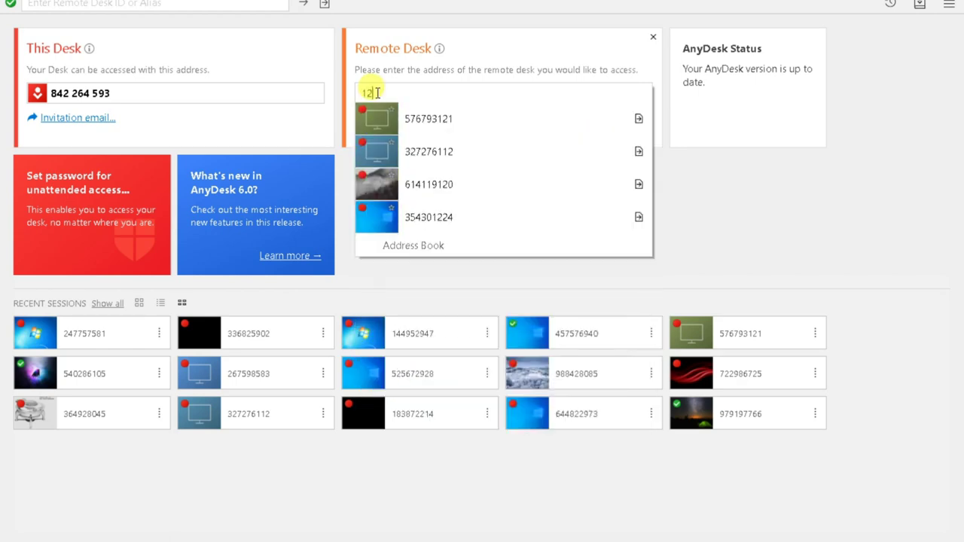
{"action": "left_click", "coordinate": [400, 119]}
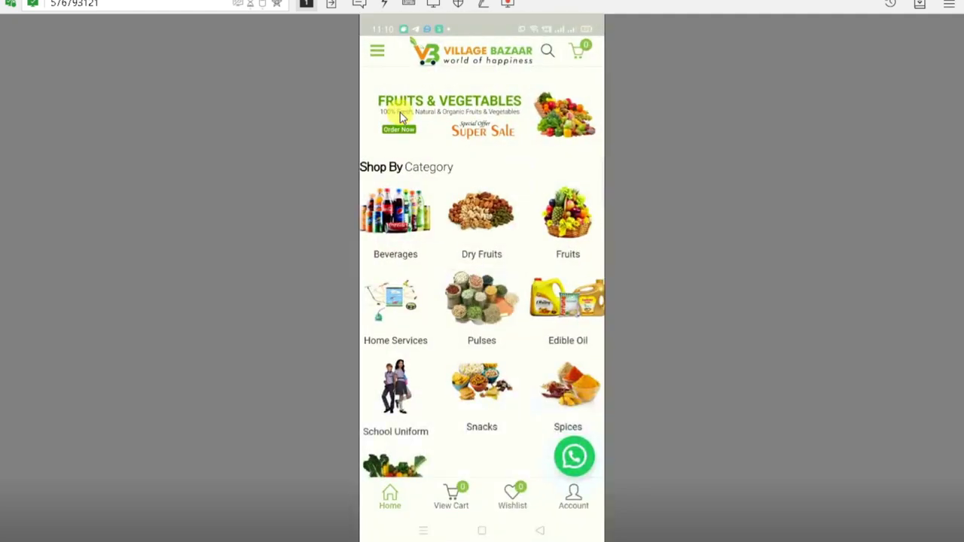
Step: Examine the Village Bazaar app's home page on the remote phone, including its banners, categories and product listings
{"action": "scroll", "coordinate": [400, 112], "scroll_direction": "down", "scroll_amount": 10}
{"action": "scroll", "coordinate": [400, 112], "scroll_direction": "down", "scroll_amount": 10}
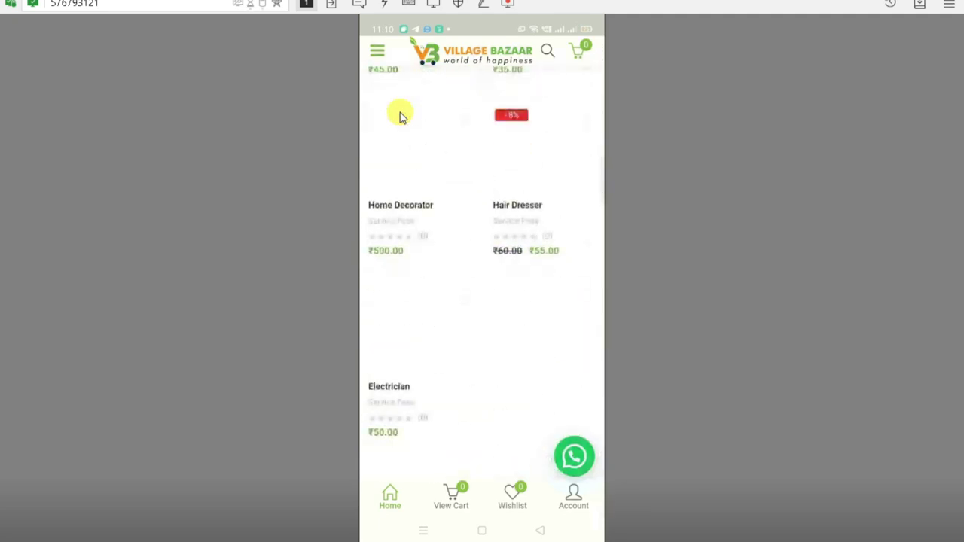
{"action": "scroll", "coordinate": [400, 112], "scroll_direction": "up", "scroll_amount": 10}
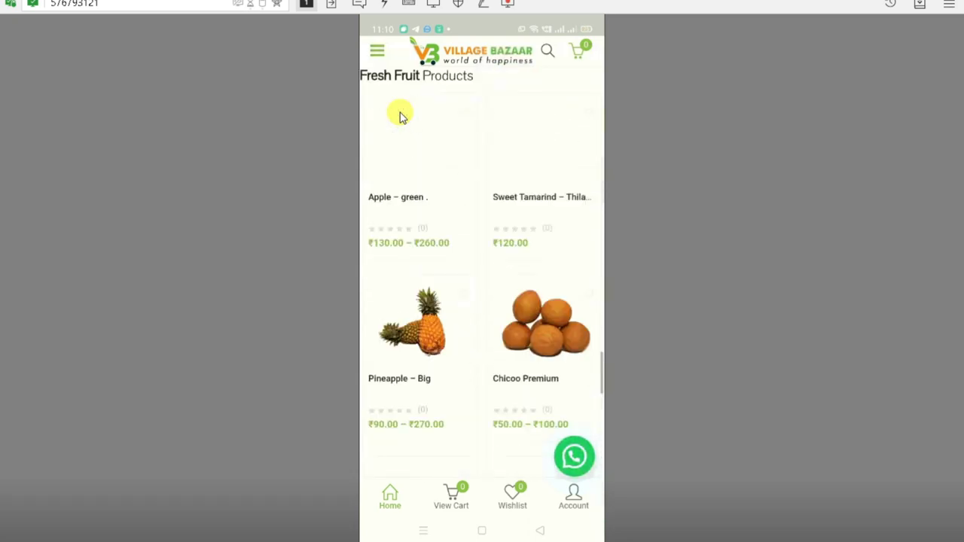
{"action": "scroll", "coordinate": [400, 116], "scroll_direction": "up", "scroll_amount": 10}
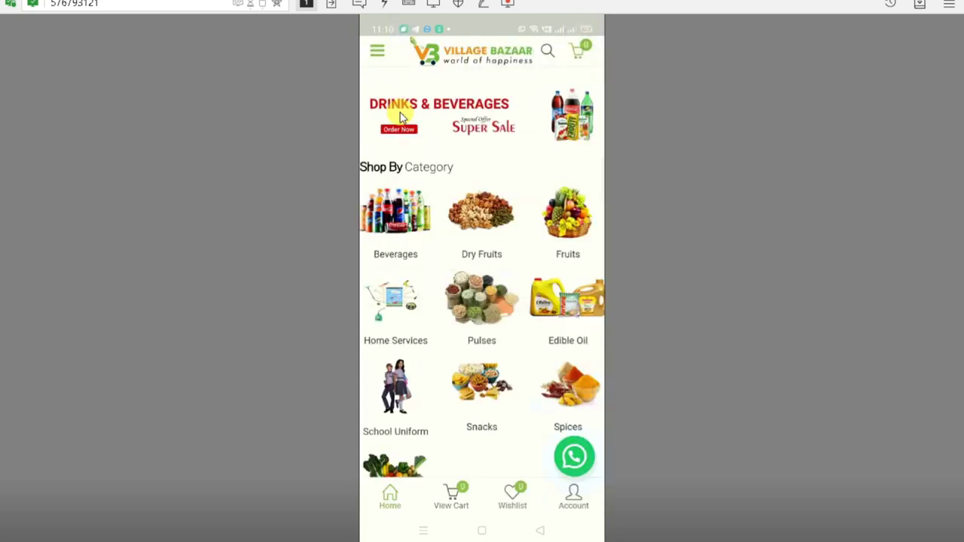
{"action": "scroll", "coordinate": [400, 112], "scroll_direction": "down", "scroll_amount": 5}
{"action": "scroll", "coordinate": [399, 118], "scroll_direction": "down", "scroll_amount": 3}
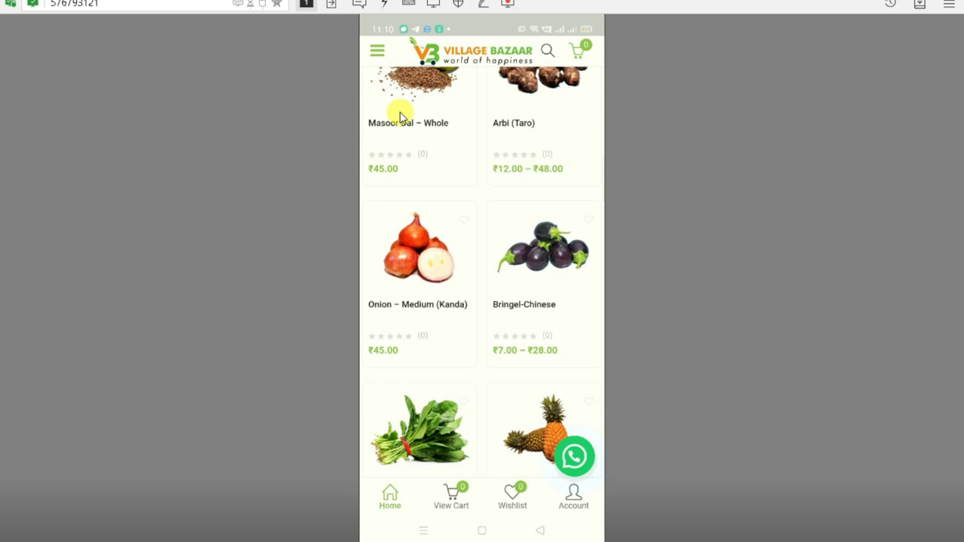
{"action": "scroll", "coordinate": [400, 118], "scroll_direction": "down", "scroll_amount": 10}
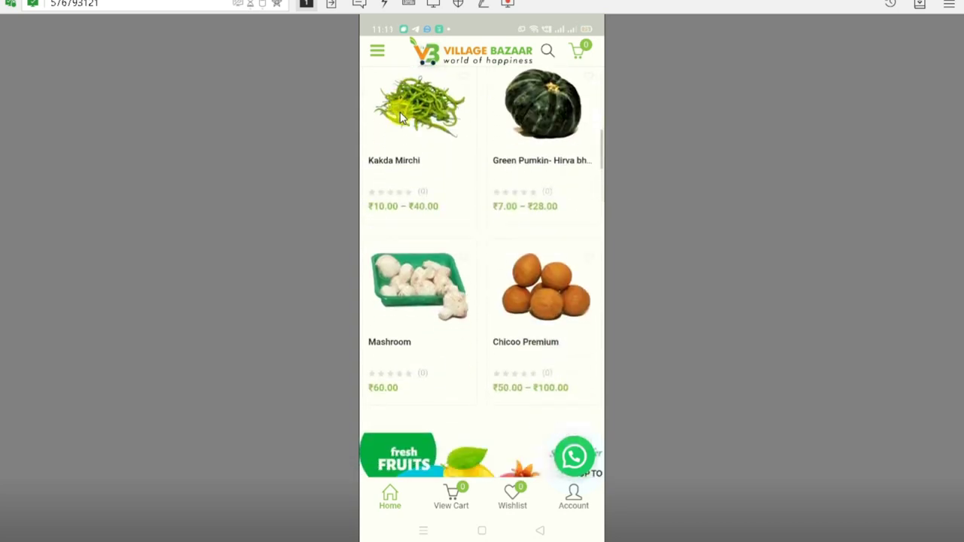
{"action": "scroll", "coordinate": [399, 119], "scroll_direction": "down", "scroll_amount": 1}
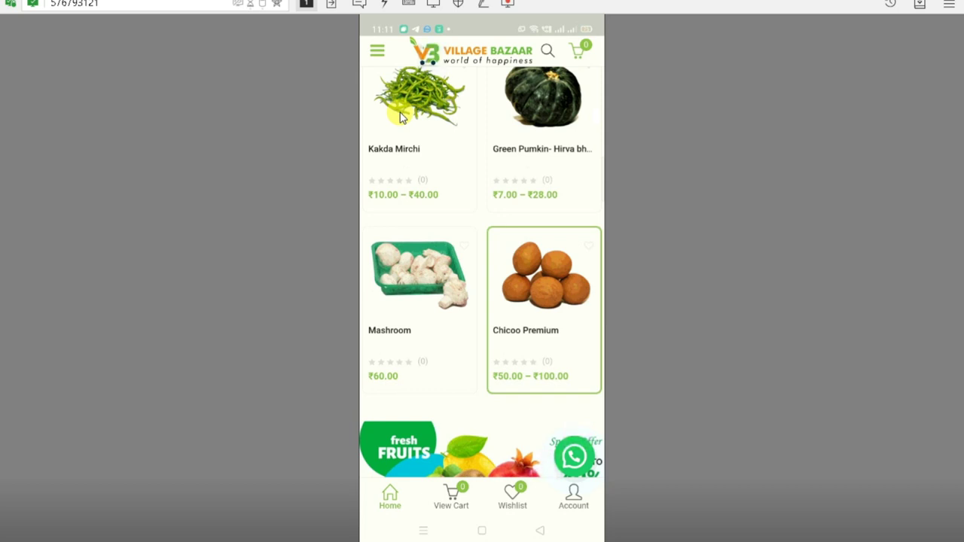
{"action": "scroll", "coordinate": [400, 118], "scroll_direction": "up", "scroll_amount": 3}
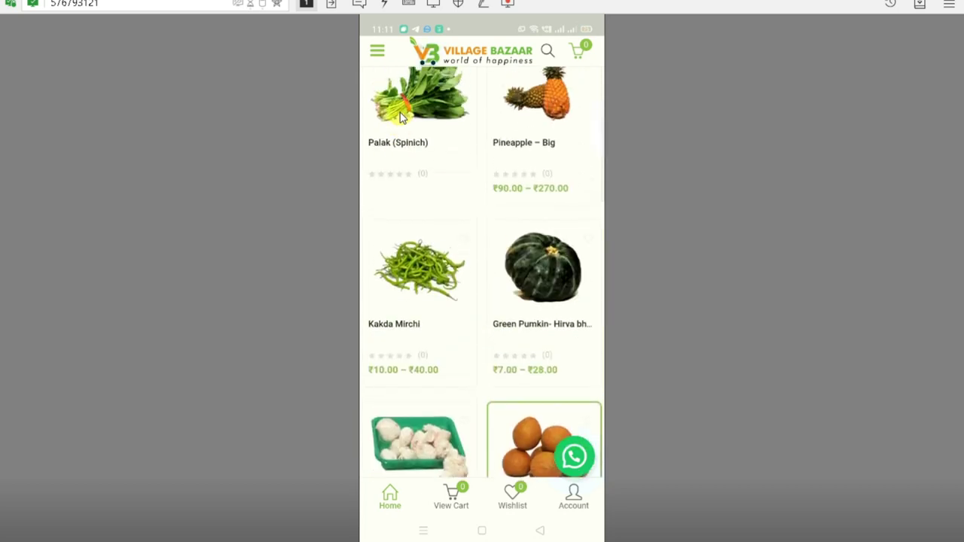
{"action": "scroll", "coordinate": [400, 116], "scroll_direction": "up", "scroll_amount": 5}
{"action": "scroll", "coordinate": [400, 117], "scroll_direction": "down", "scroll_amount": 6}
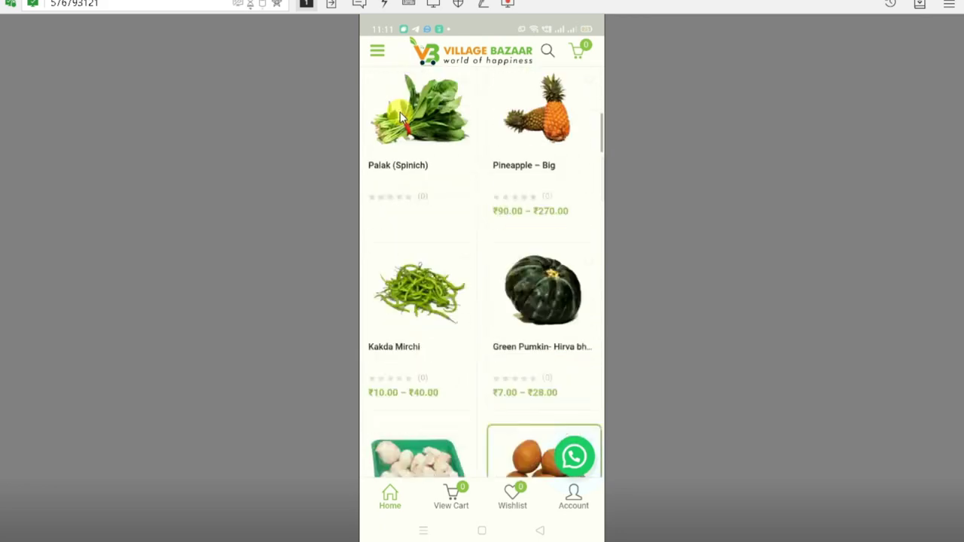
{"action": "scroll", "coordinate": [399, 117], "scroll_direction": "down", "scroll_amount": 1}
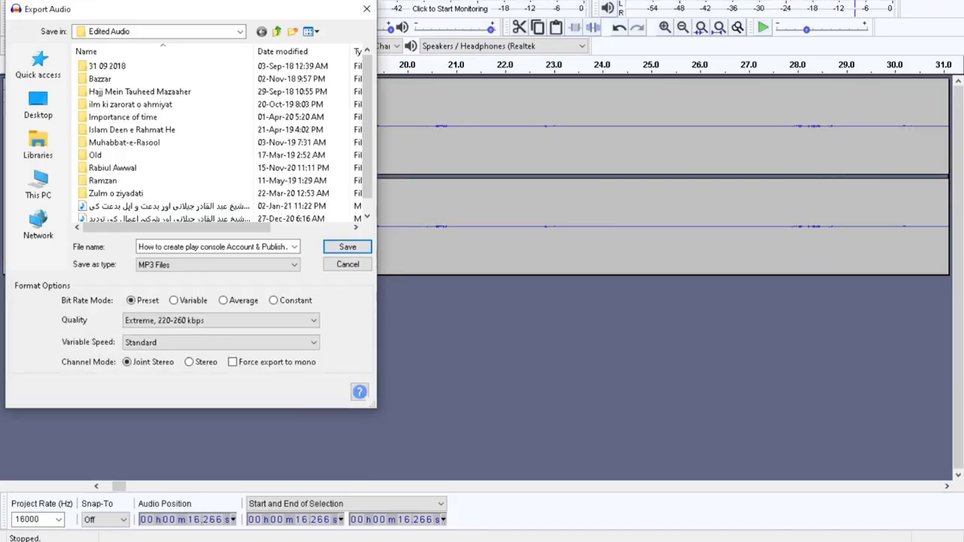
Step: Dismiss the audio export dialog, switch back to the store's checkout in Chrome, and check the order-received summary line
{"action": "left_click", "coordinate": [367, 8]}
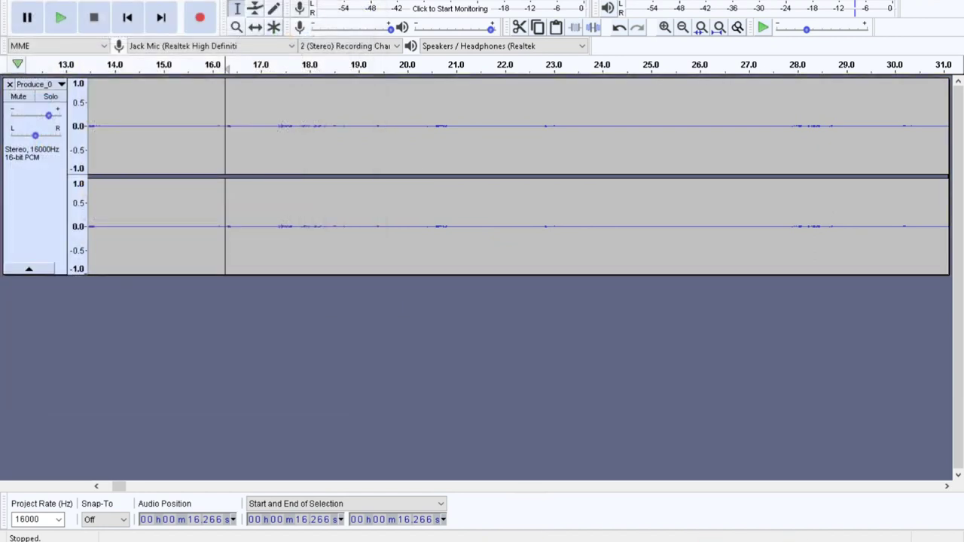
{"action": "left_click", "coordinate": [591, 516]}
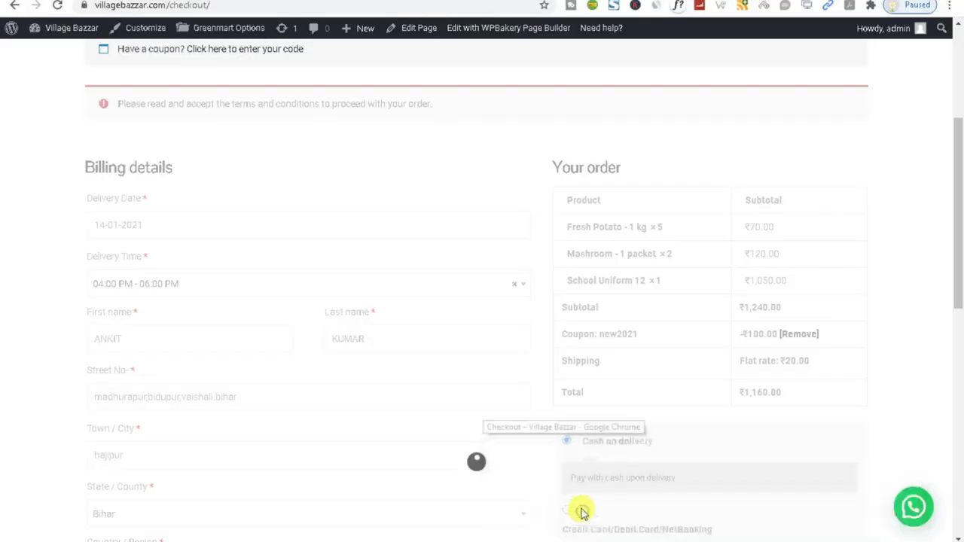
{"action": "scroll", "coordinate": [412, 349], "scroll_direction": "down", "scroll_amount": 3}
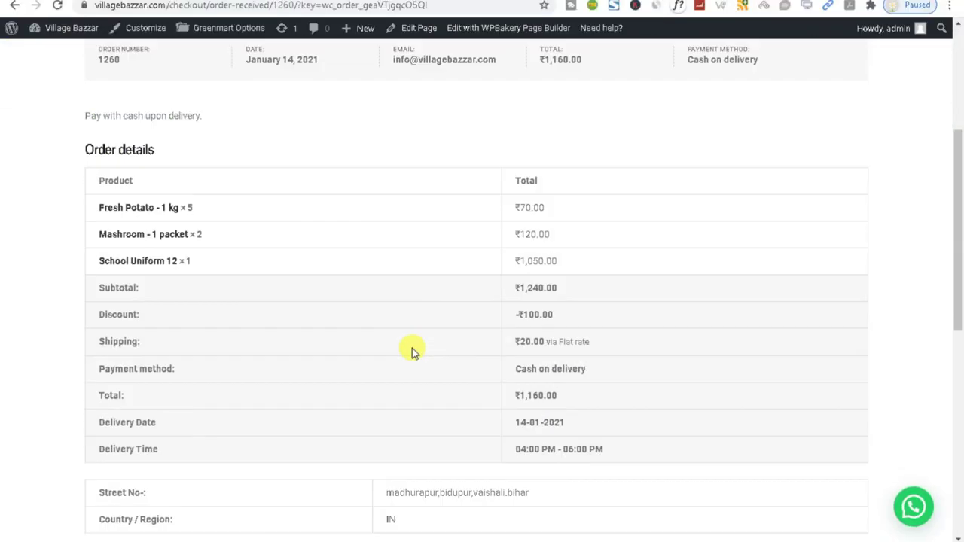
{"action": "scroll", "coordinate": [412, 348], "scroll_direction": "up", "scroll_amount": 3}
{"action": "left_click_drag", "start_coordinate": [81, 179], "coordinate": [387, 254]}
{"action": "left_click", "coordinate": [326, 262]}
{"action": "left_click_drag", "start_coordinate": [99, 248], "coordinate": [243, 269]}
{"action": "left_click", "coordinate": [243, 258]}
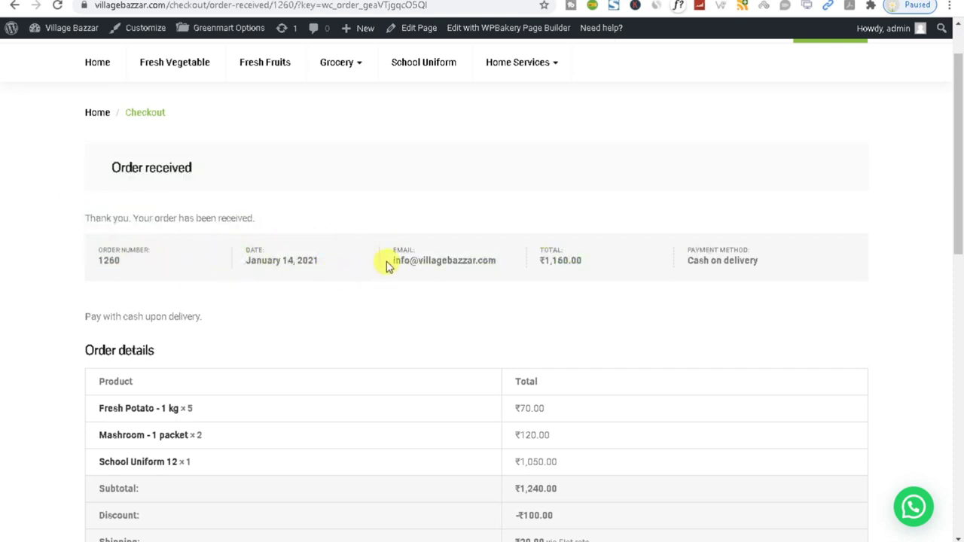
{"action": "double_click", "coordinate": [455, 263]}
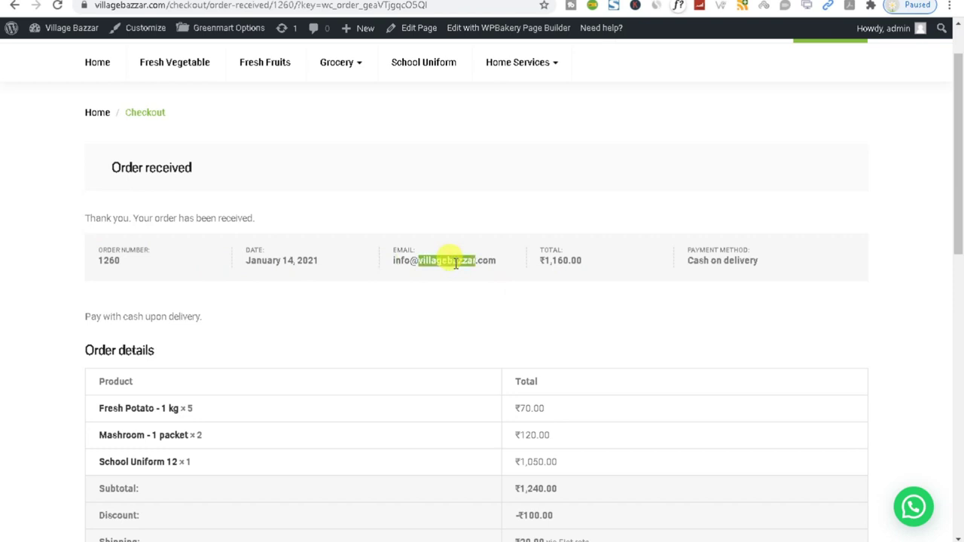
{"action": "left_click_drag", "start_coordinate": [542, 256], "coordinate": [774, 264]}
{"action": "left_click", "coordinate": [738, 254]}
Step: Review the received order's product details, delivery slot, billing address and shipping address
{"action": "scroll", "coordinate": [736, 257], "scroll_direction": "down", "scroll_amount": 3}
{"action": "left_click_drag", "start_coordinate": [86, 149], "coordinate": [638, 474]}
{"action": "scroll", "coordinate": [637, 472], "scroll_direction": "down", "scroll_amount": 5}
{"action": "left_click", "coordinate": [482, 351]}
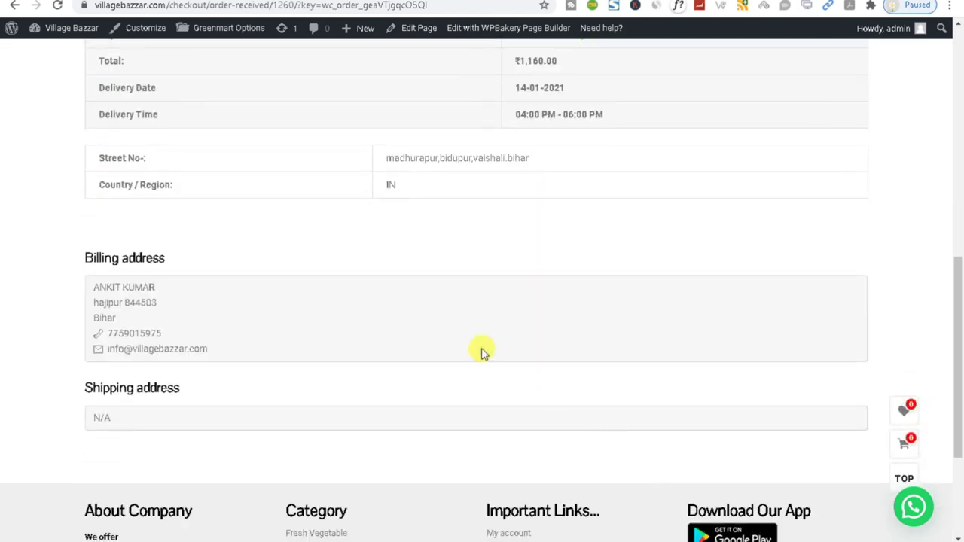
{"action": "left_click_drag", "start_coordinate": [188, 336], "coordinate": [82, 256]}
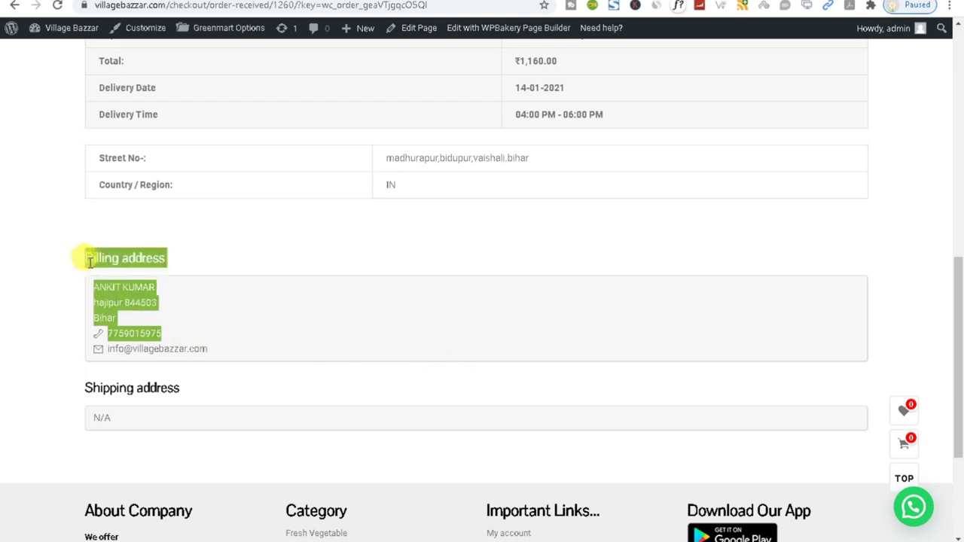
{"action": "left_click", "coordinate": [236, 414]}
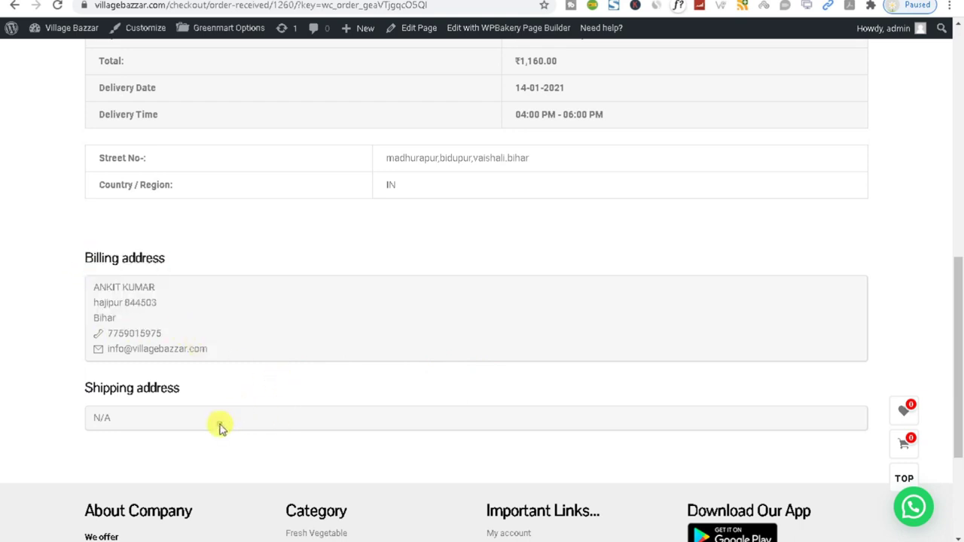
{"action": "scroll", "coordinate": [394, 248], "scroll_direction": "up", "scroll_amount": 4}
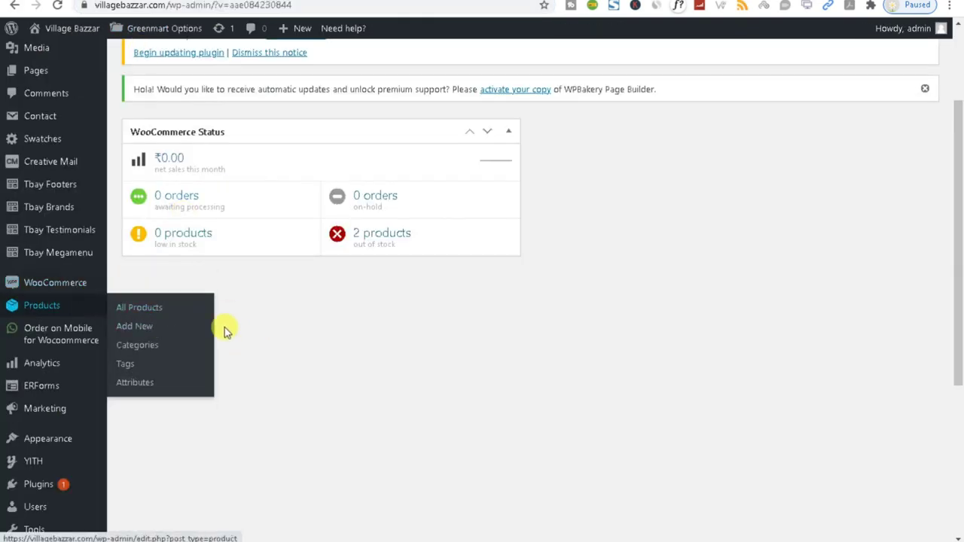
Step: Open the WooCommerce orders list in the WordPress admin
{"action": "mouse_move", "coordinate": [30, 286]}
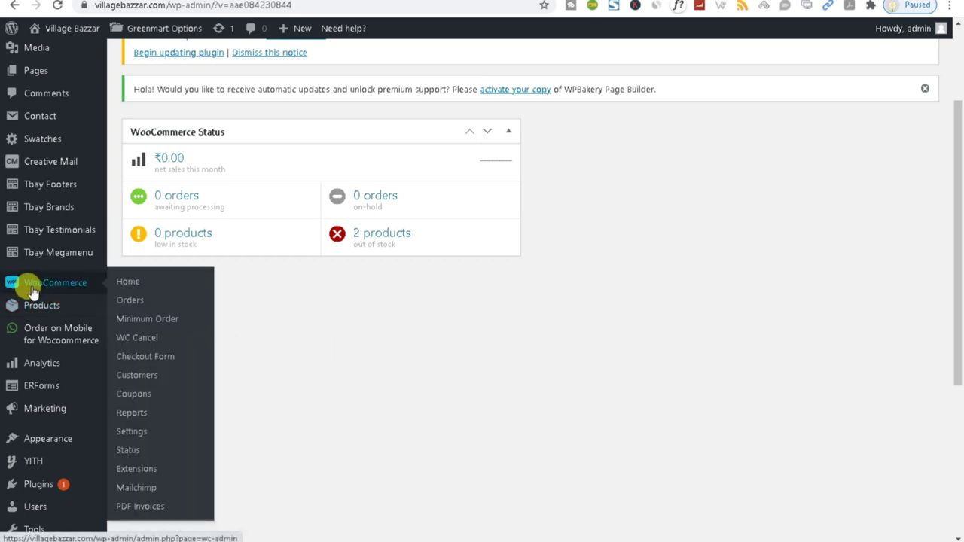
{"action": "left_click", "coordinate": [137, 305]}
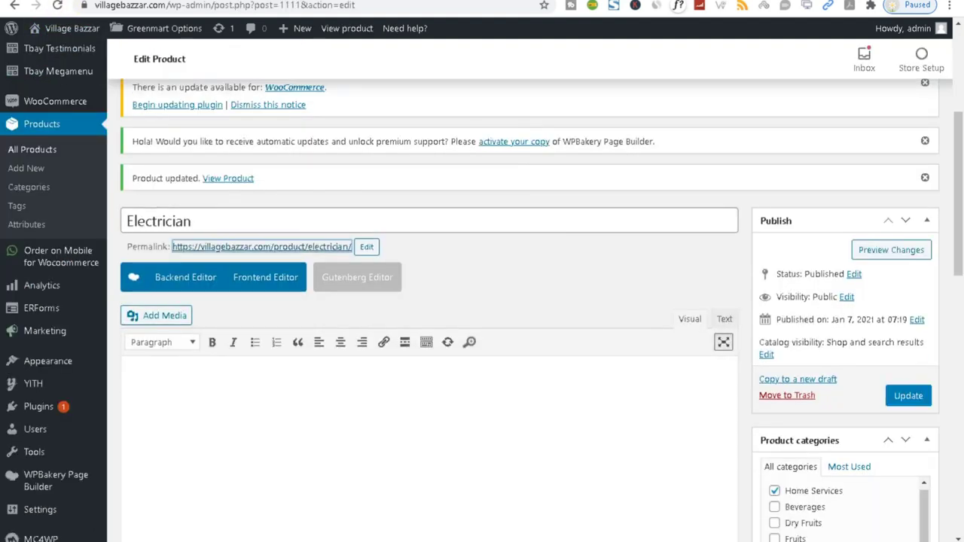
{"action": "left_click", "coordinate": [536, 80]}
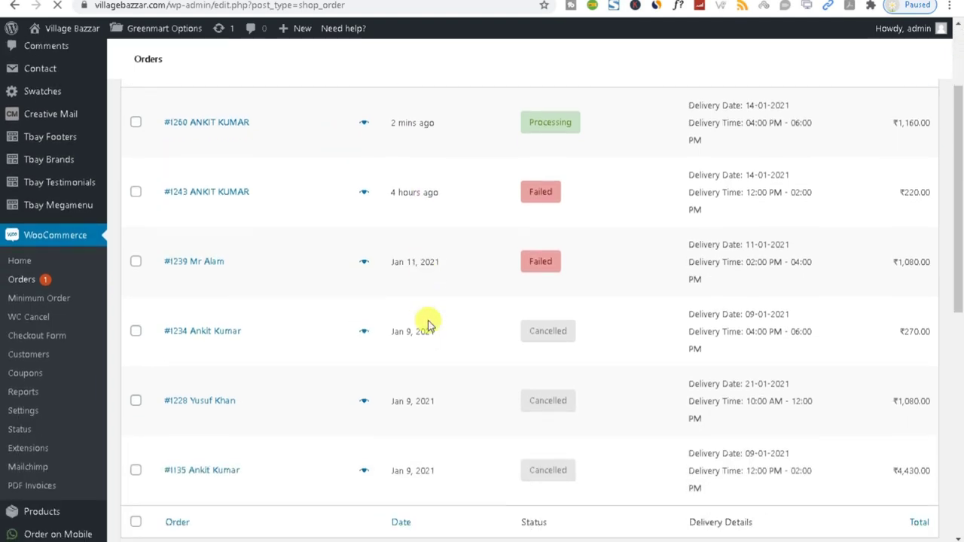
Step: Dismiss the notice about GreenMart's outdated WooCommerce template files on the orders page
{"action": "scroll", "coordinate": [495, 332], "scroll_direction": "down", "scroll_amount": 5}
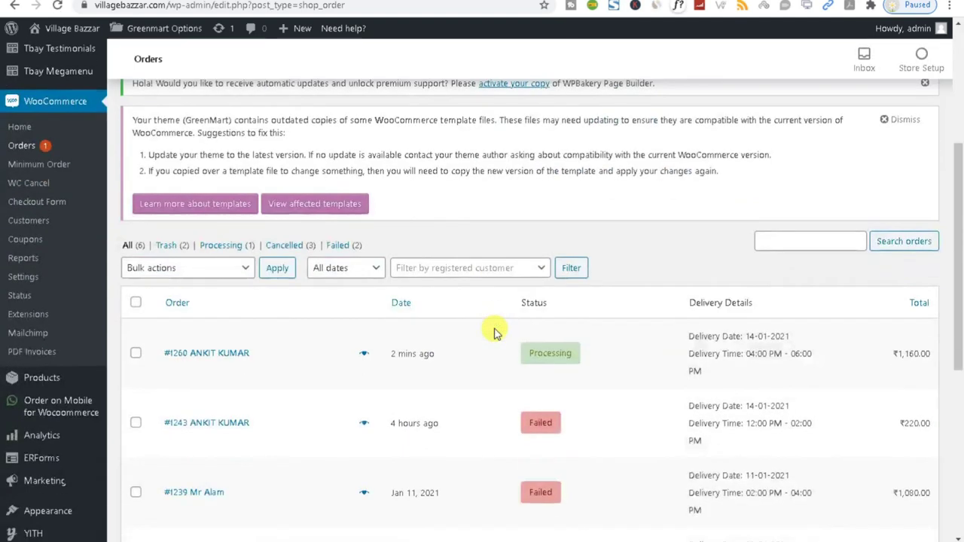
{"action": "scroll", "coordinate": [781, 149], "scroll_direction": "up", "scroll_amount": 3}
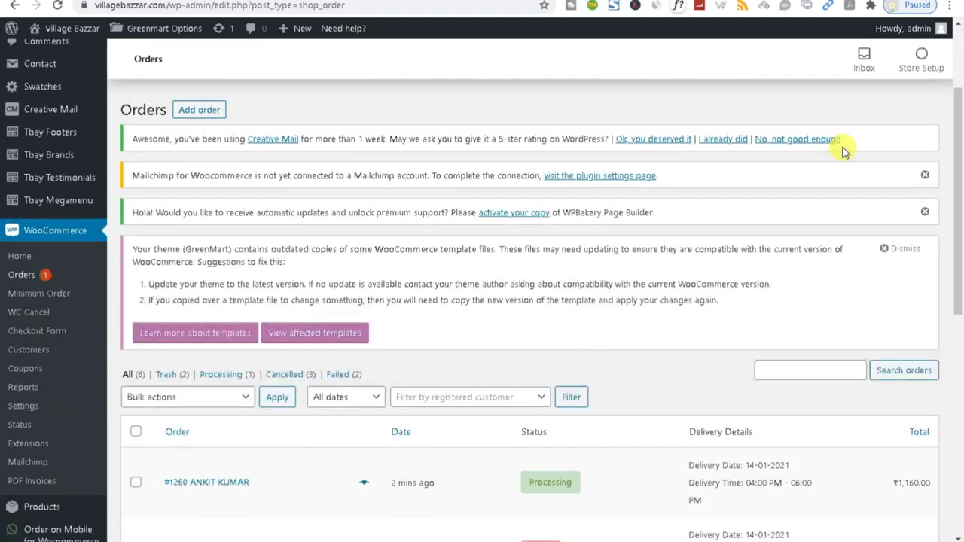
{"action": "left_click", "coordinate": [890, 255]}
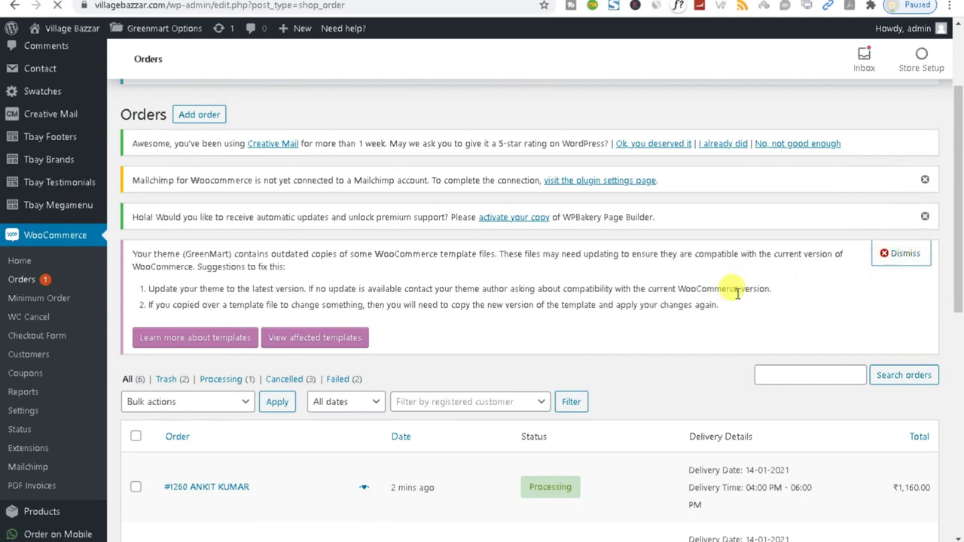
Step: Select the newest order, the one with Processing status, in the orders list and open it for editing
{"action": "scroll", "coordinate": [738, 293], "scroll_direction": "down", "scroll_amount": 2}
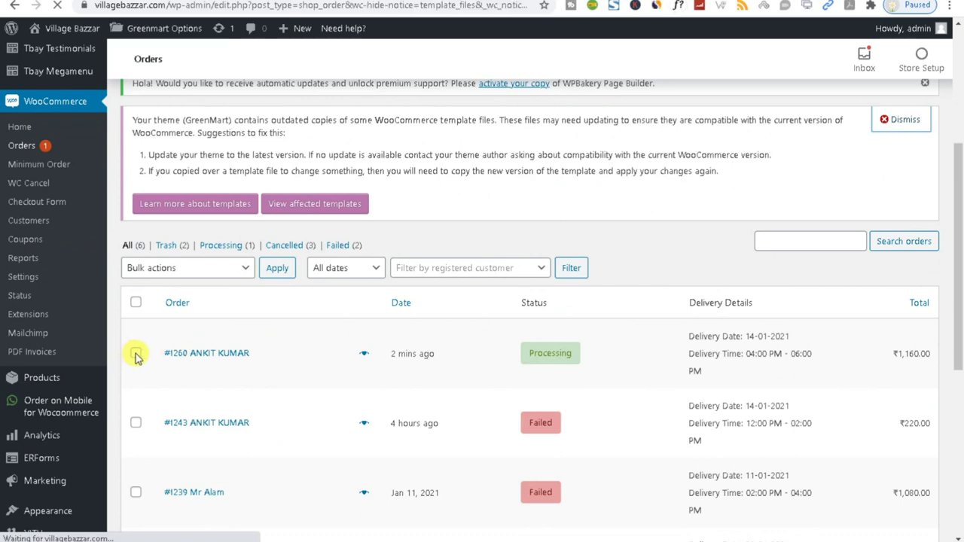
{"action": "scroll", "coordinate": [617, 324], "scroll_direction": "down", "scroll_amount": 1}
{"action": "scroll", "coordinate": [616, 329], "scroll_direction": "down", "scroll_amount": 1}
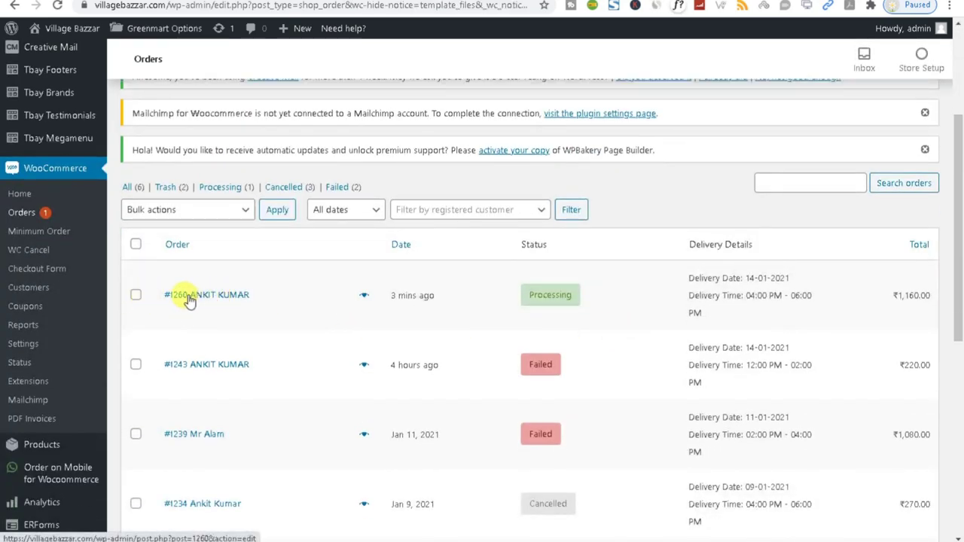
{"action": "left_click", "coordinate": [135, 295]}
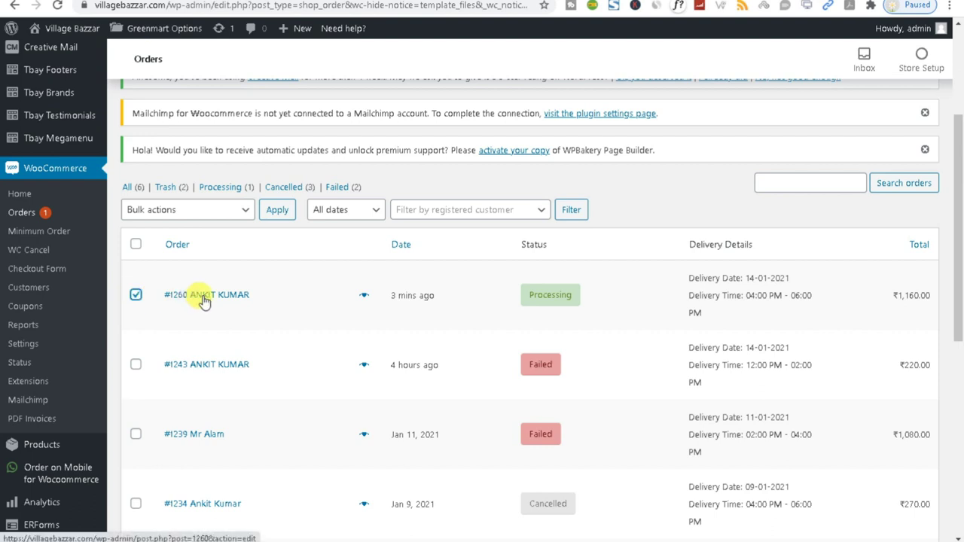
{"action": "left_click", "coordinate": [204, 298]}
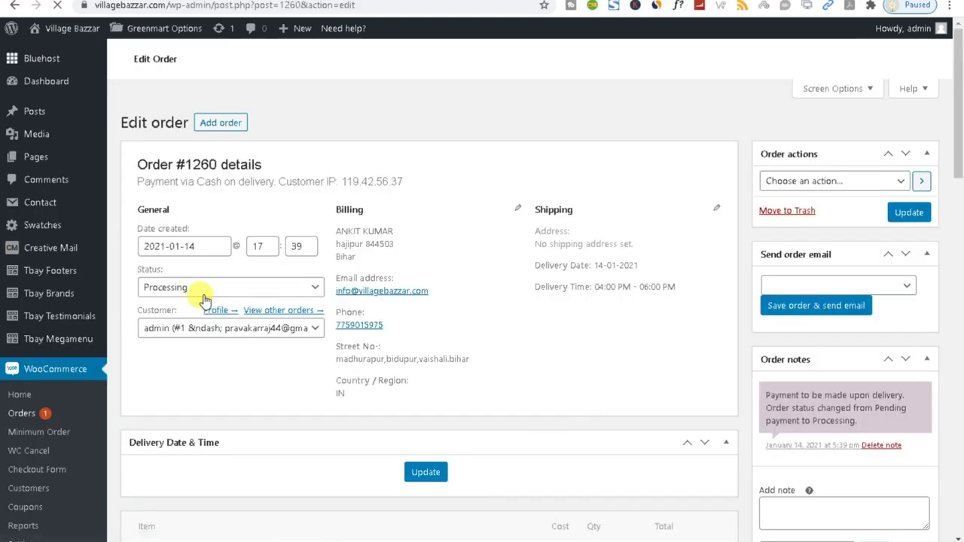
Step: Examine the order's general details and the available order status options, leaving the status as it is
{"action": "scroll", "coordinate": [482, 327], "scroll_direction": "down", "scroll_amount": 4}
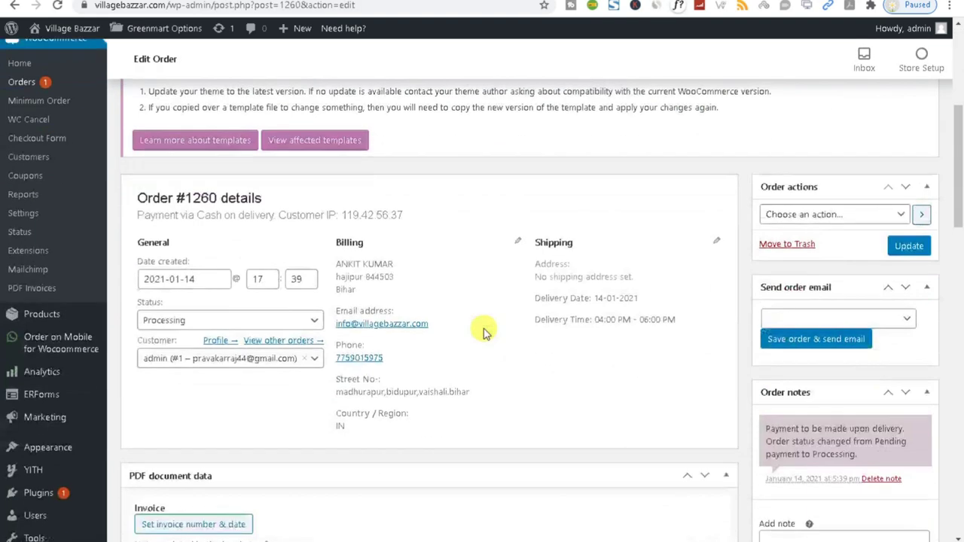
{"action": "left_click", "coordinate": [201, 318]}
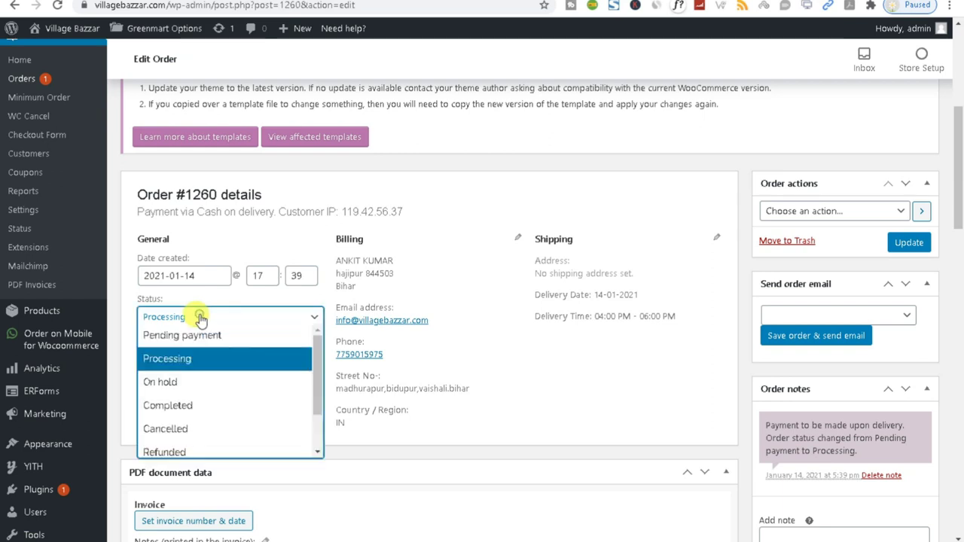
{"action": "scroll", "coordinate": [193, 402], "scroll_direction": "down", "scroll_amount": 2}
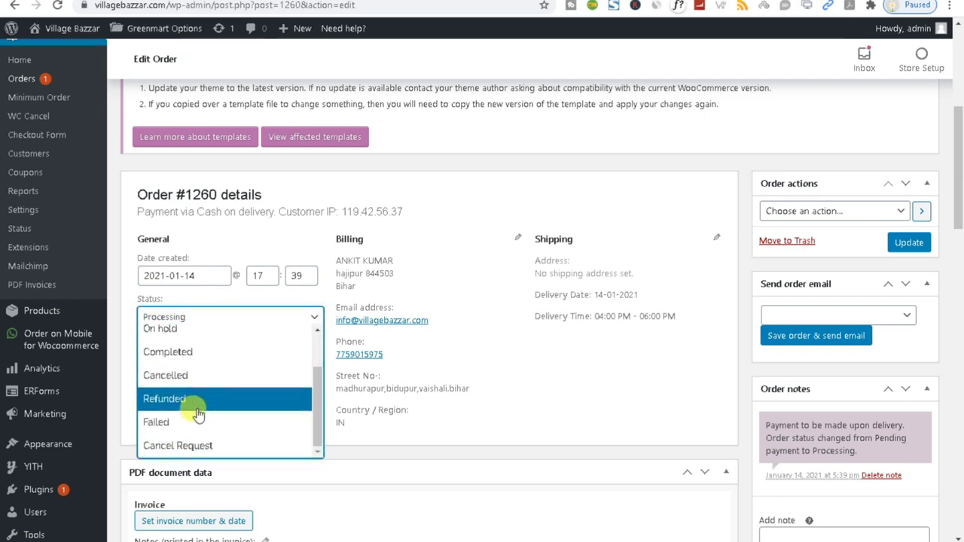
{"action": "scroll", "coordinate": [211, 403], "scroll_direction": "up", "scroll_amount": 2}
{"action": "left_click", "coordinate": [537, 405]}
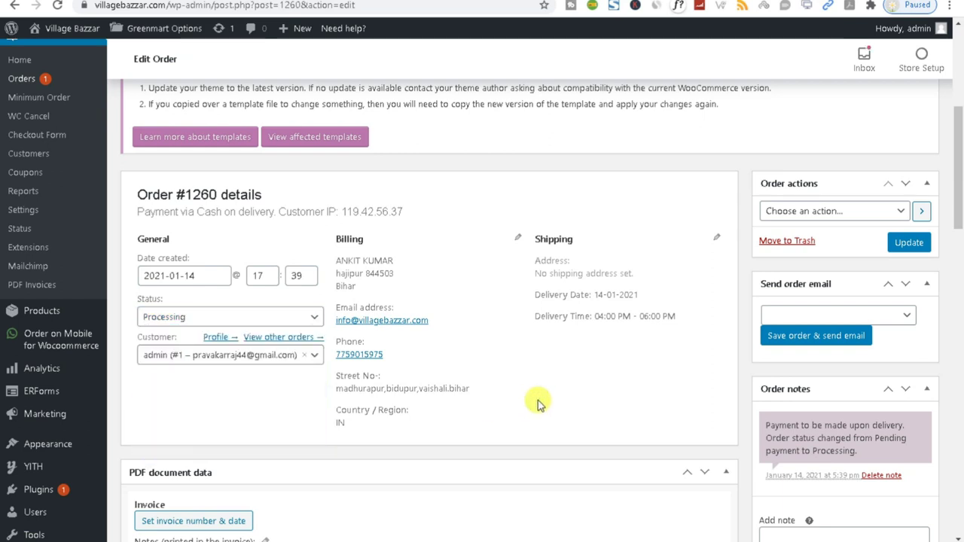
Step: Set the order's status to Completed and update the order
{"action": "left_click", "coordinate": [213, 321]}
{"action": "left_click", "coordinate": [201, 409]}
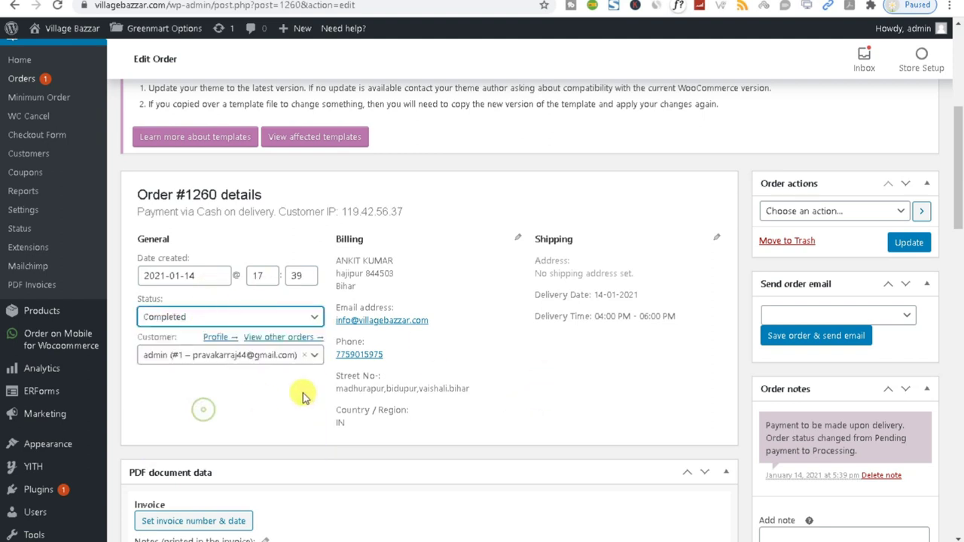
{"action": "left_click", "coordinate": [897, 242]}
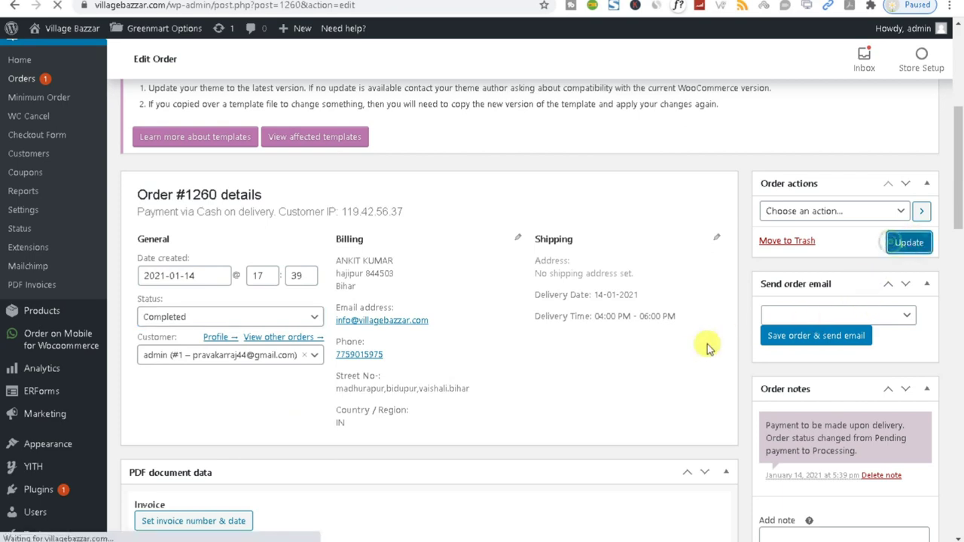
{"action": "scroll", "coordinate": [729, 342], "scroll_direction": "down", "scroll_amount": 4}
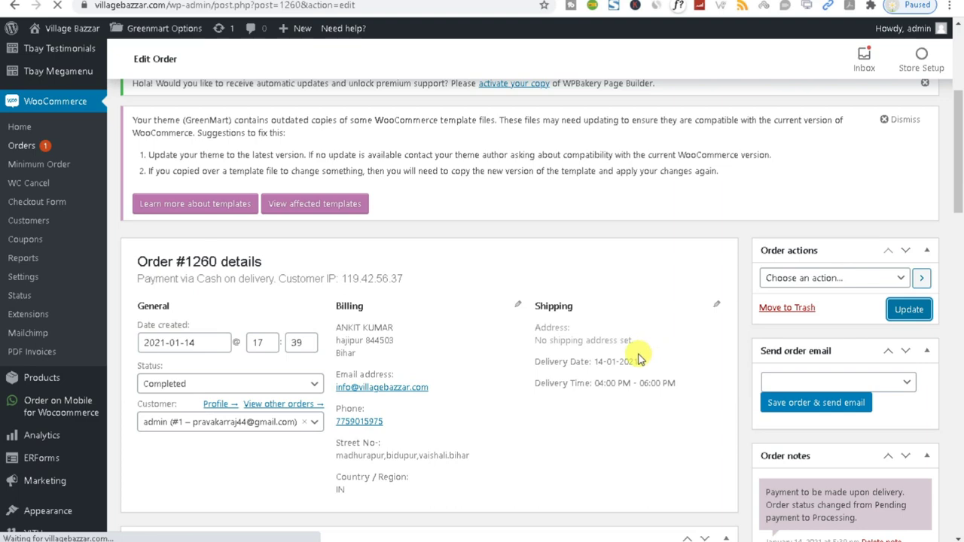
Step: Select Completed order as the email type to send for this order
{"action": "scroll", "coordinate": [12, 331], "scroll_direction": "up", "scroll_amount": 4}
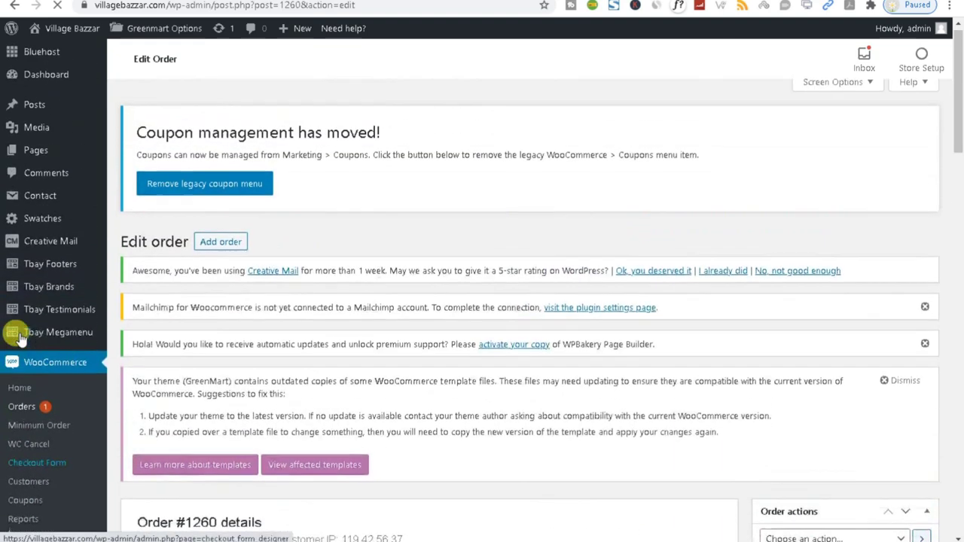
{"action": "mouse_move", "coordinate": [18, 339]}
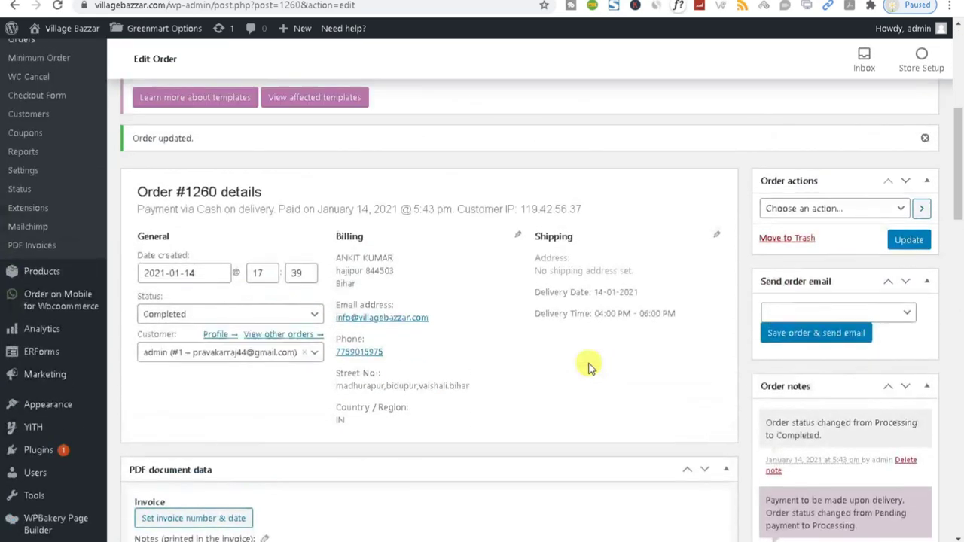
{"action": "left_click", "coordinate": [791, 351]}
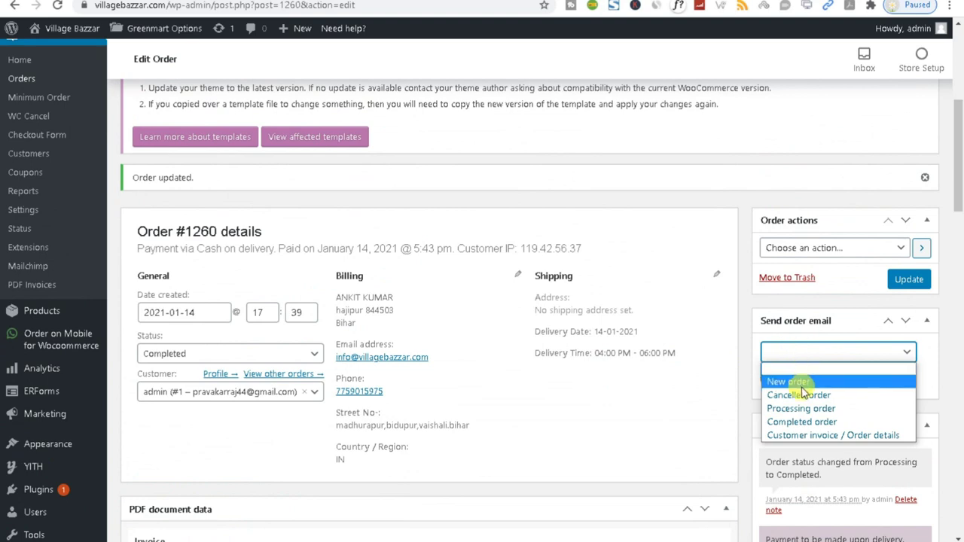
{"action": "left_click", "coordinate": [828, 424]}
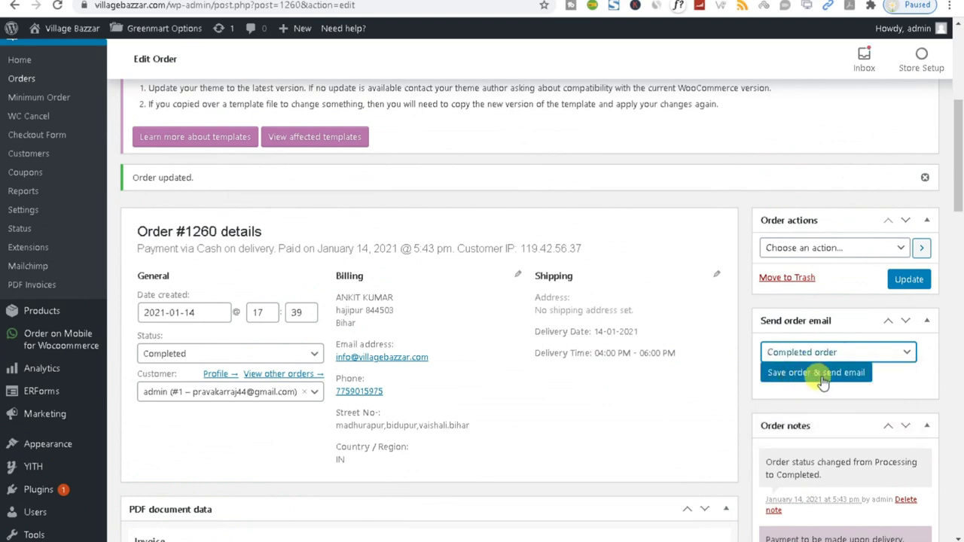
Step: Generate the PDF invoice and the PDF packing slip for the order
{"action": "scroll", "coordinate": [823, 382], "scroll_direction": "down", "scroll_amount": 7}
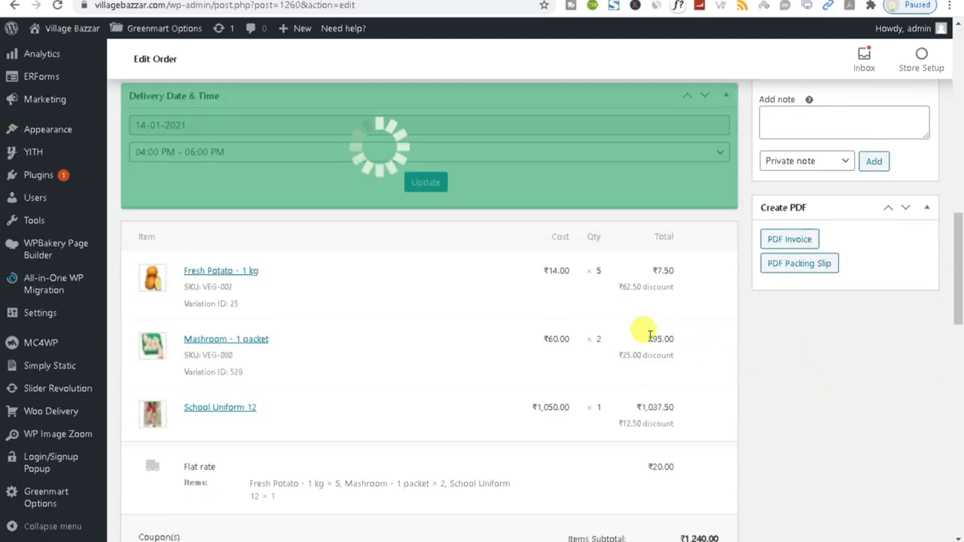
{"action": "left_click", "coordinate": [777, 240]}
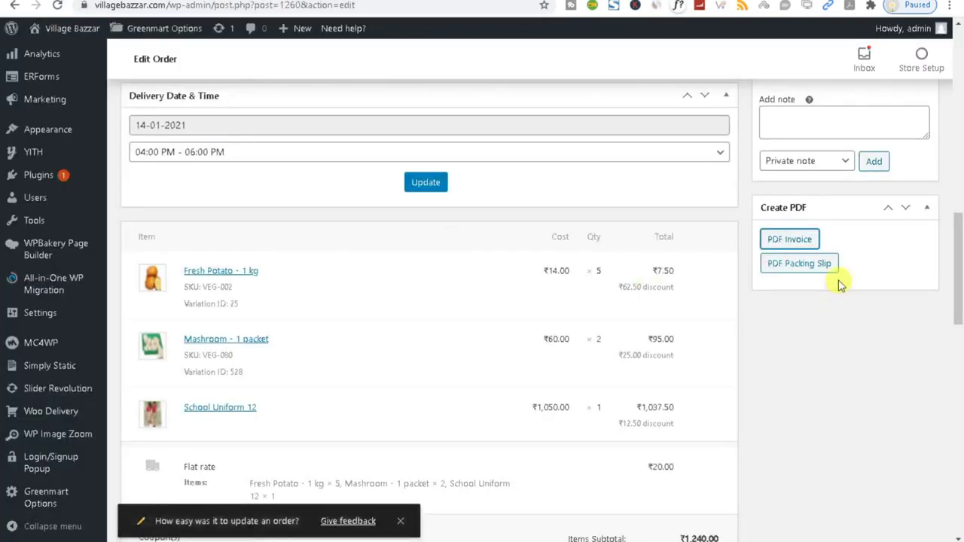
{"action": "left_click", "coordinate": [791, 268]}
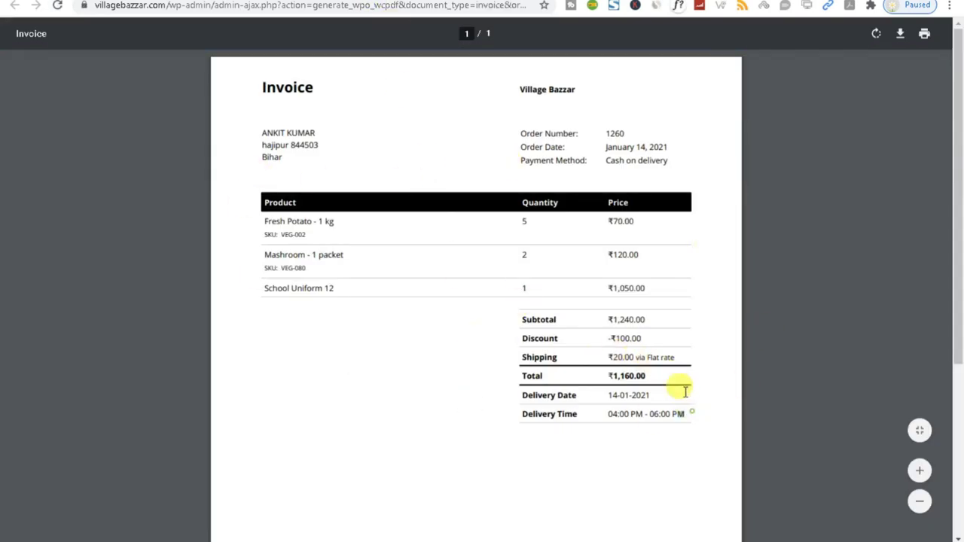
Step: Review the customer details, products, totals and delivery schedule on the generated invoice
{"action": "left_click_drag", "start_coordinate": [691, 411], "coordinate": [248, 99]}
{"action": "left_click", "coordinate": [452, 389]}
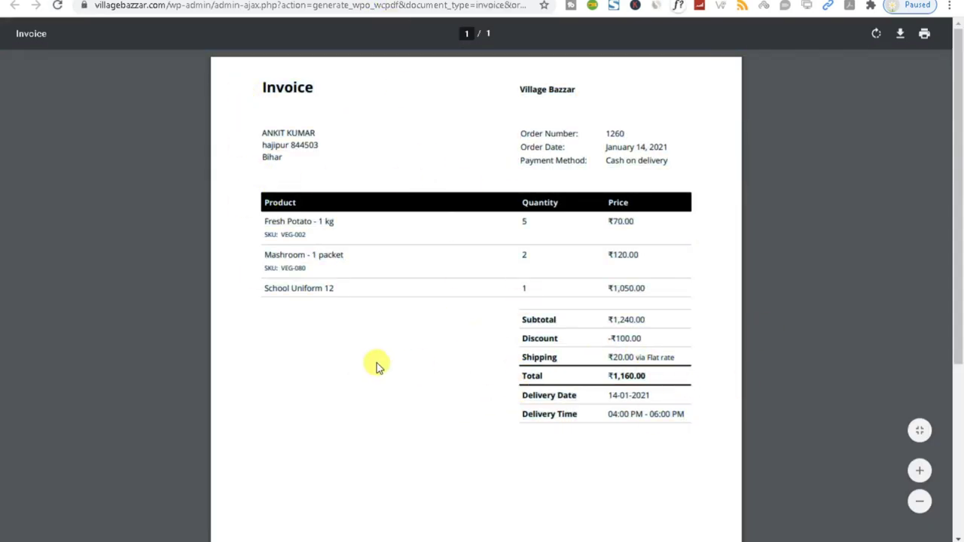
{"action": "scroll", "coordinate": [378, 368], "scroll_direction": "down", "scroll_amount": 4}
{"action": "scroll", "coordinate": [380, 369], "scroll_direction": "up", "scroll_amount": 3}
{"action": "scroll", "coordinate": [378, 368], "scroll_direction": "up", "scroll_amount": 2}
Step: Examine the packing slip's shipping details, products and quantities, and compare its layout with the invoice
{"action": "left_click", "coordinate": [312, 5]}
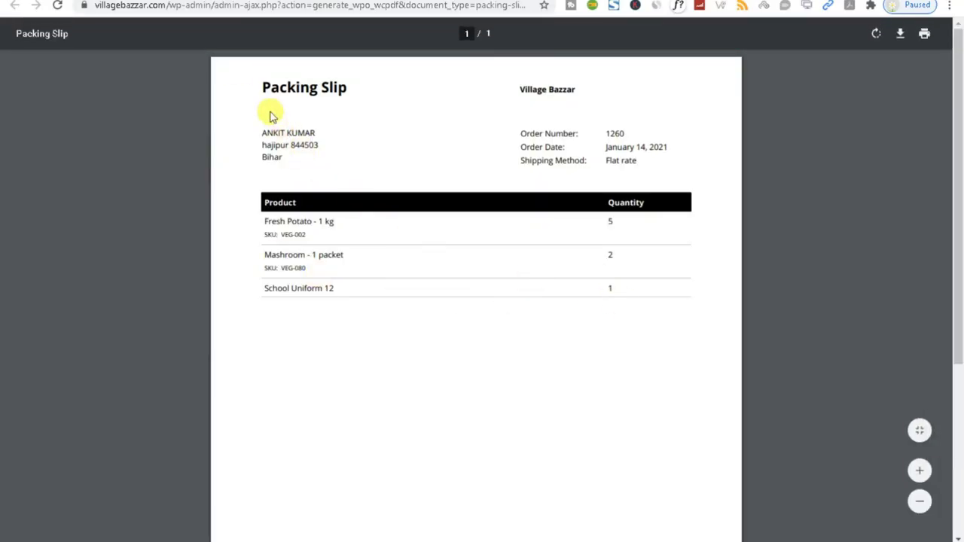
{"action": "left_click_drag", "start_coordinate": [252, 96], "coordinate": [703, 263]}
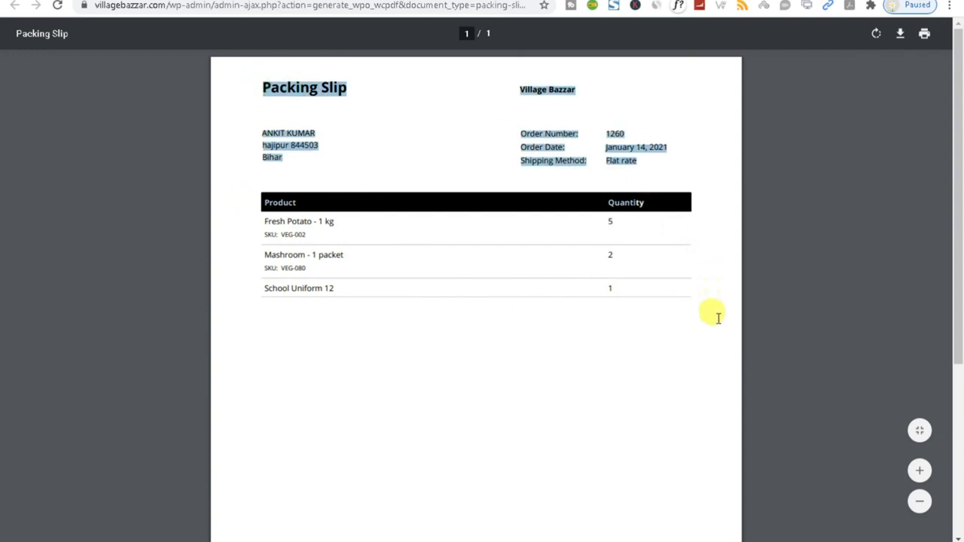
{"action": "left_click", "coordinate": [621, 292]}
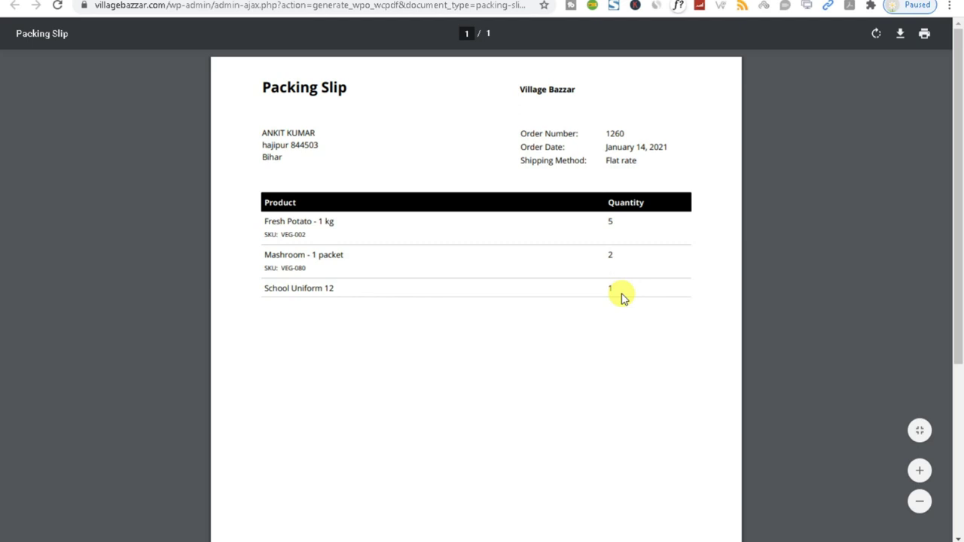
{"action": "scroll", "coordinate": [564, 311], "scroll_direction": "down", "scroll_amount": 4}
{"action": "scroll", "coordinate": [564, 311], "scroll_direction": "up", "scroll_amount": 4}
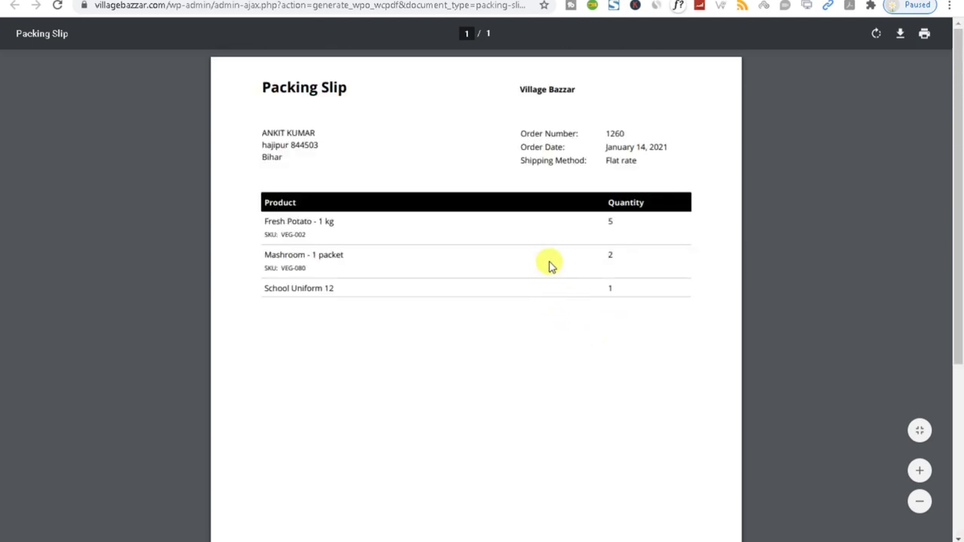
{"action": "left_click_drag", "start_coordinate": [253, 82], "coordinate": [697, 324]}
{"action": "left_click", "coordinate": [623, 289]}
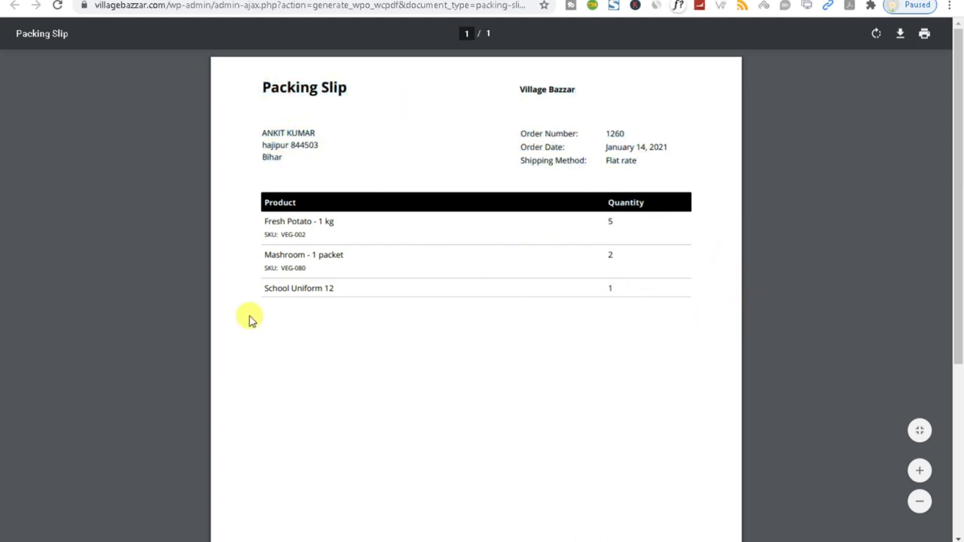
{"action": "scroll", "coordinate": [428, 344], "scroll_direction": "down", "scroll_amount": 3}
{"action": "scroll", "coordinate": [427, 344], "scroll_direction": "up", "scroll_amount": 3}
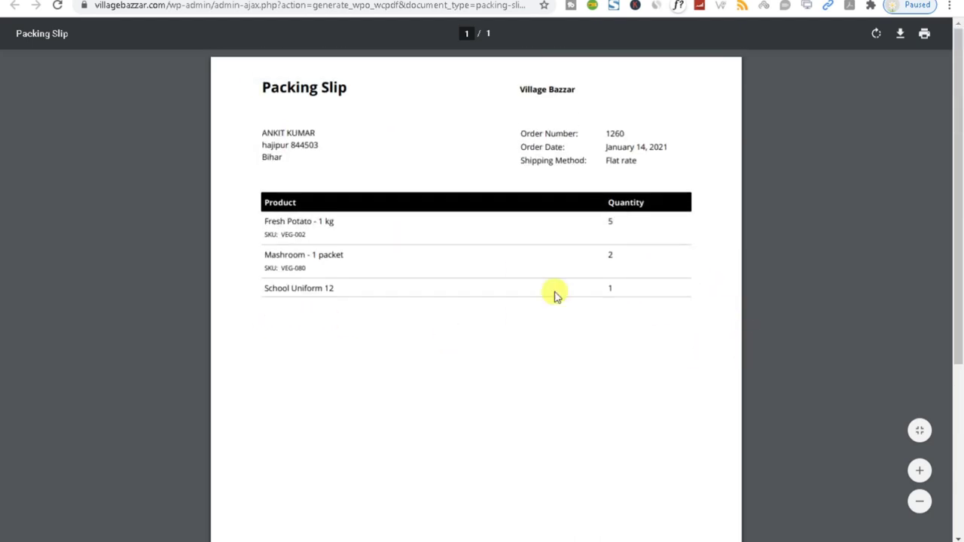
{"action": "left_click", "coordinate": [525, 158]}
{"action": "key", "text": "ctrl+Tab"}
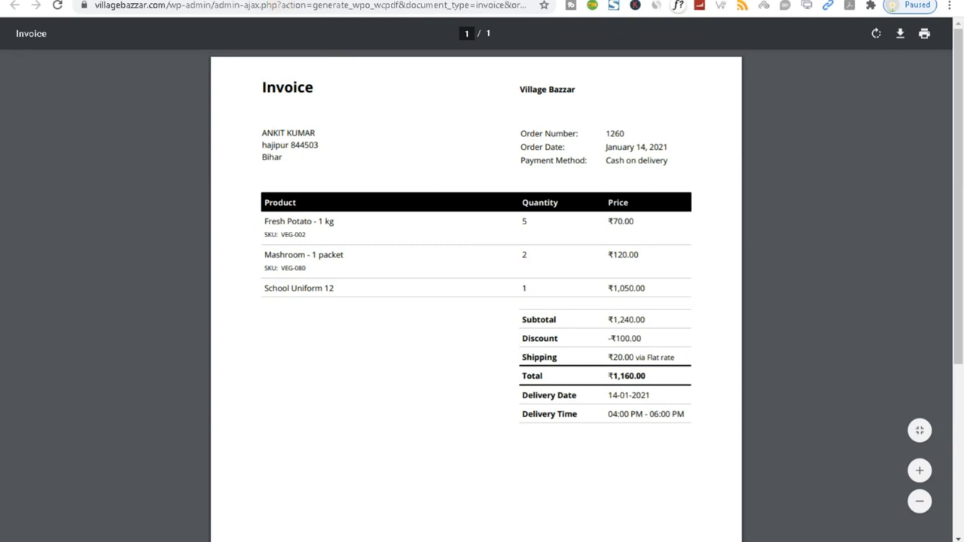
{"action": "key", "text": "ctrl+Tab"}
{"action": "left_click_drag", "start_coordinate": [253, 82], "coordinate": [709, 328]}
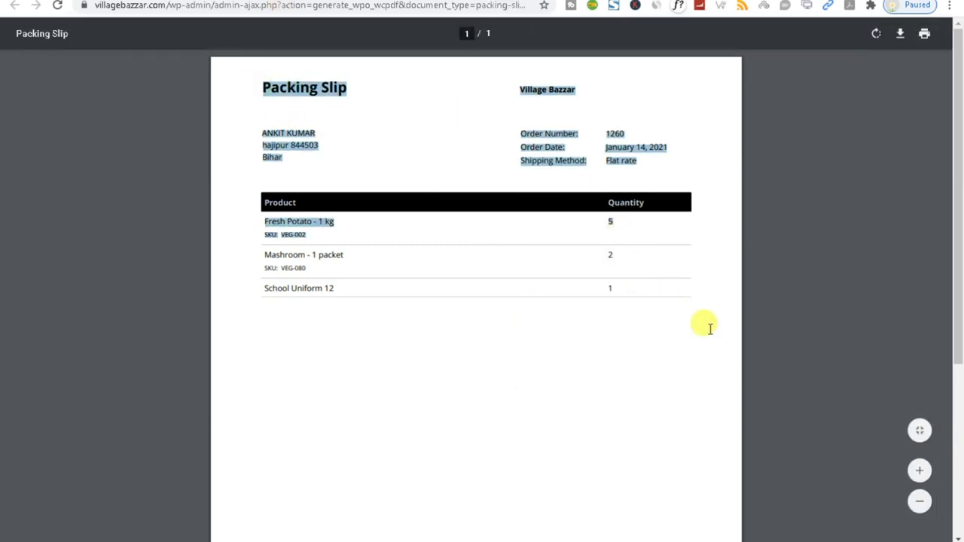
{"action": "left_click", "coordinate": [422, 290]}
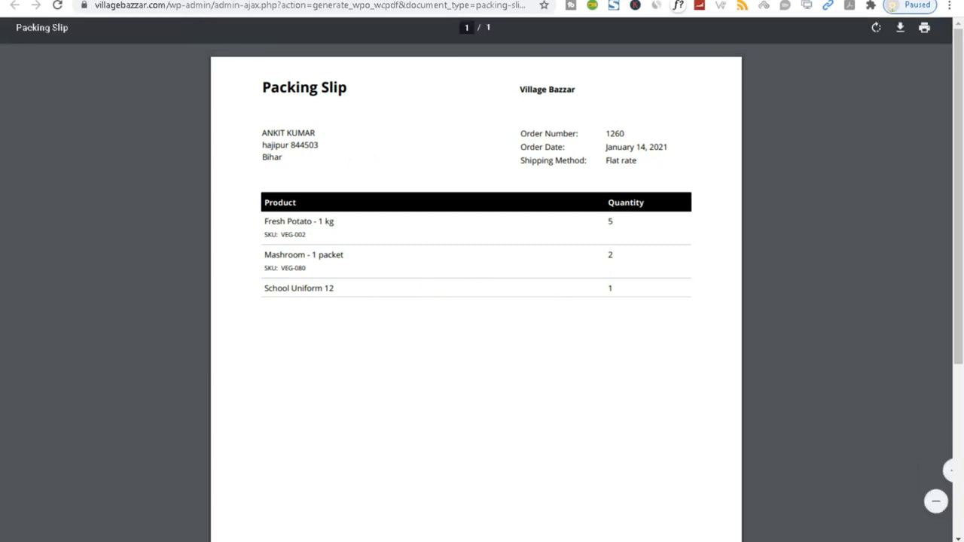
Step: Return to the order and open WooCommerce's PDF Invoices settings in a separate browser tab
{"action": "key", "text": "ctrl+Tab"}
{"action": "scroll", "coordinate": [308, 245], "scroll_direction": "down", "scroll_amount": 1}
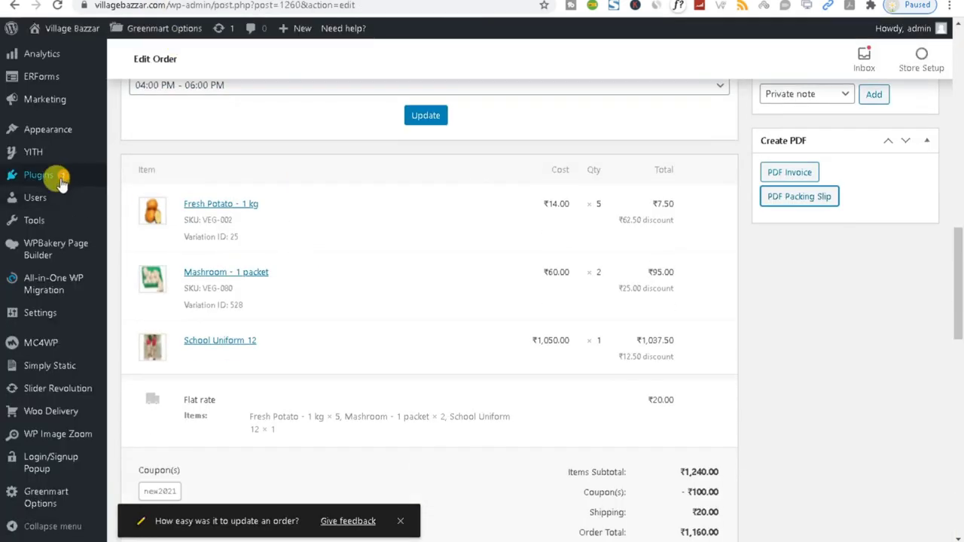
{"action": "scroll", "coordinate": [110, 327], "scroll_direction": "up", "scroll_amount": 5}
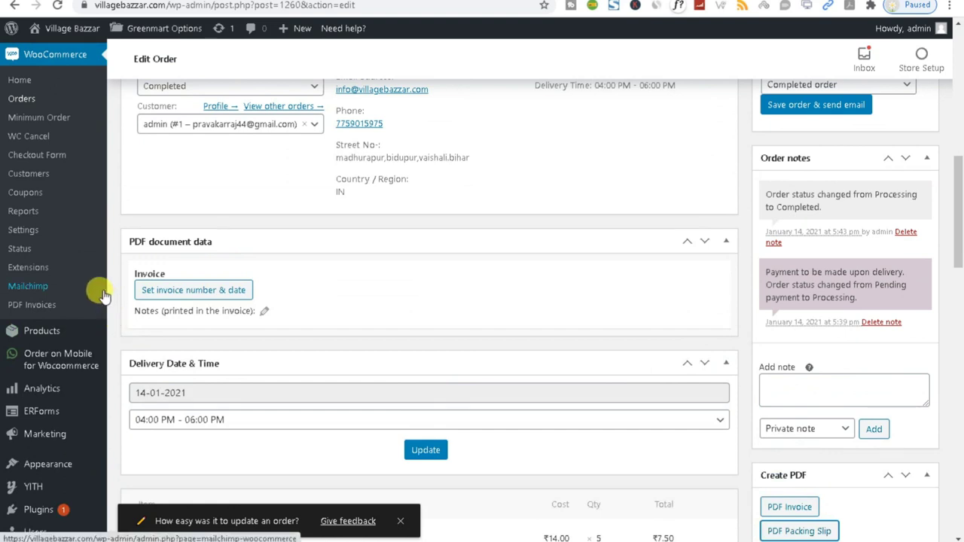
{"action": "right_click", "coordinate": [32, 306]}
{"action": "key", "text": "Escape"}
{"action": "left_click", "coordinate": [32, 306]}
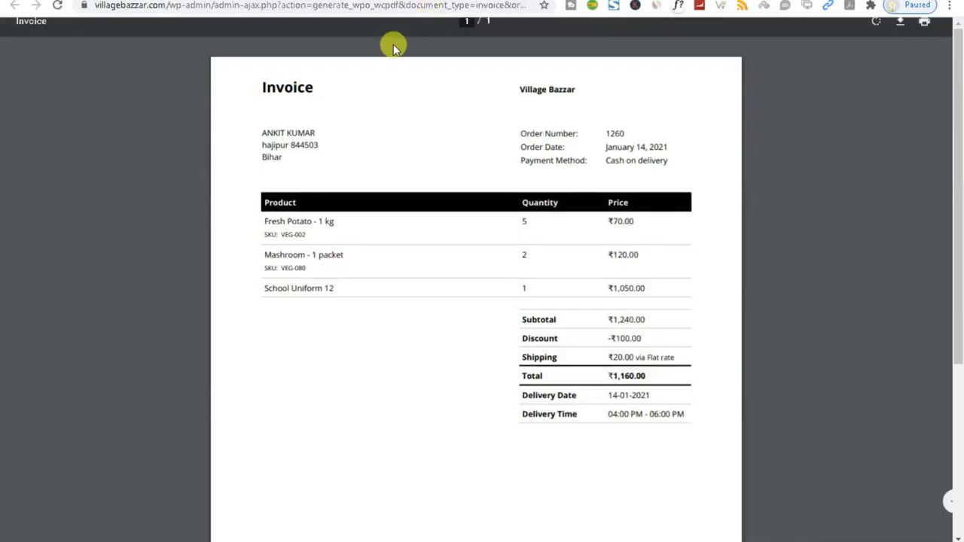
{"action": "left_click", "coordinate": [253, 113]}
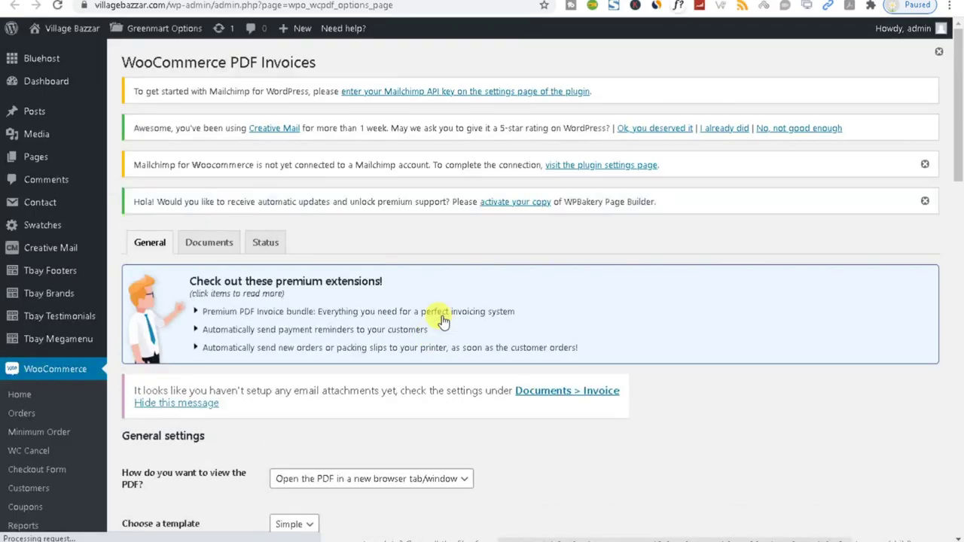
Step: Open the image picker for the invoice's shop header/logo and search the media library for "logo"
{"action": "scroll", "coordinate": [441, 316], "scroll_direction": "down", "scroll_amount": 4}
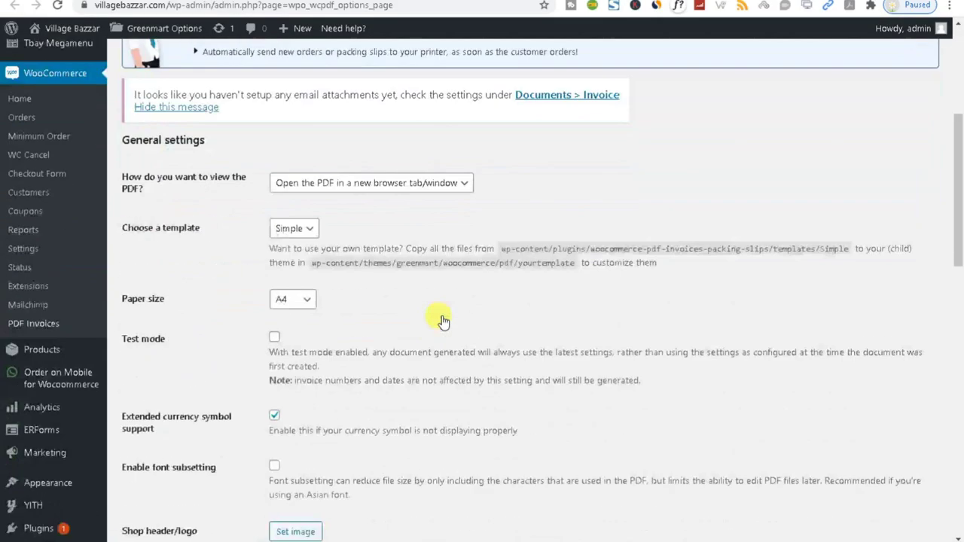
{"action": "scroll", "coordinate": [442, 316], "scroll_direction": "down", "scroll_amount": 2}
{"action": "scroll", "coordinate": [161, 256], "scroll_direction": "down", "scroll_amount": 2}
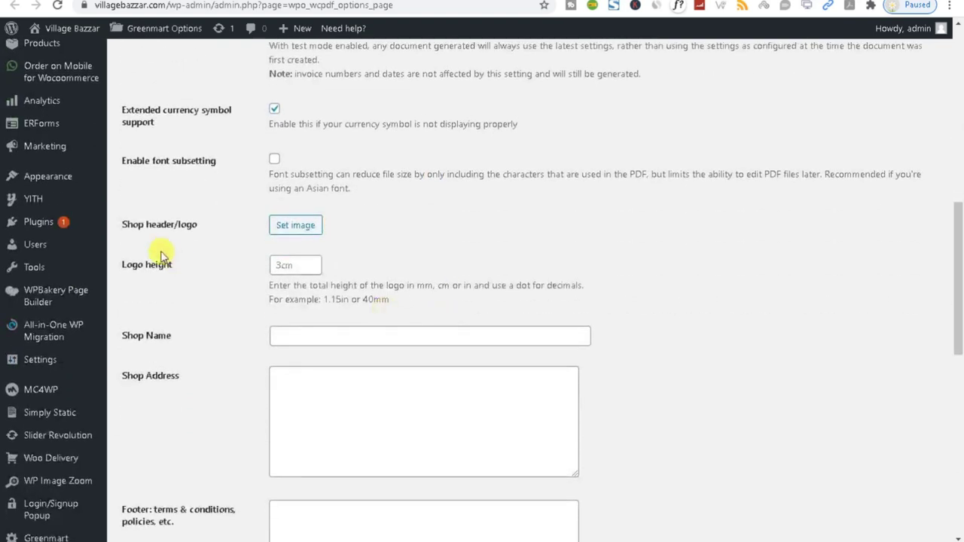
{"action": "left_click_drag", "start_coordinate": [115, 226], "coordinate": [207, 234]}
{"action": "left_click", "coordinate": [296, 226]}
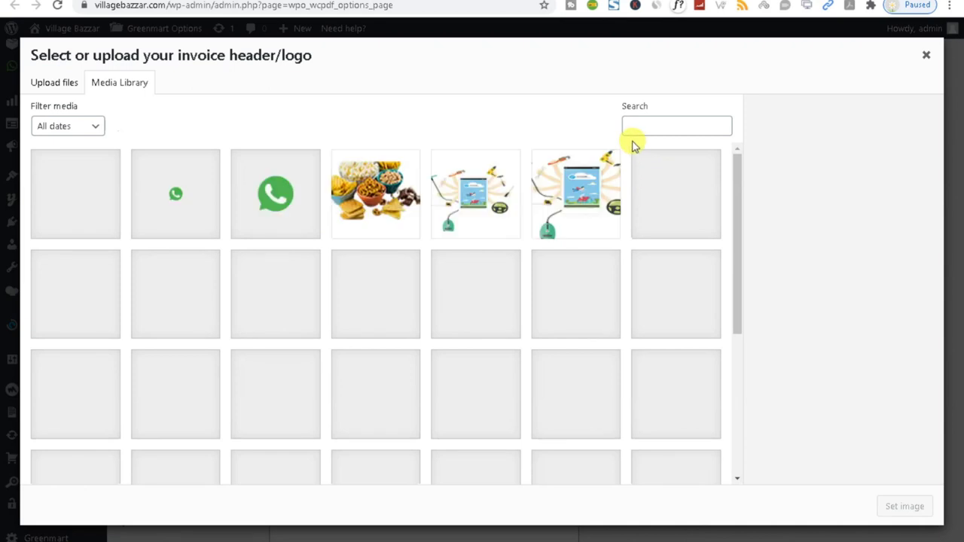
{"action": "left_click", "coordinate": [639, 125]}
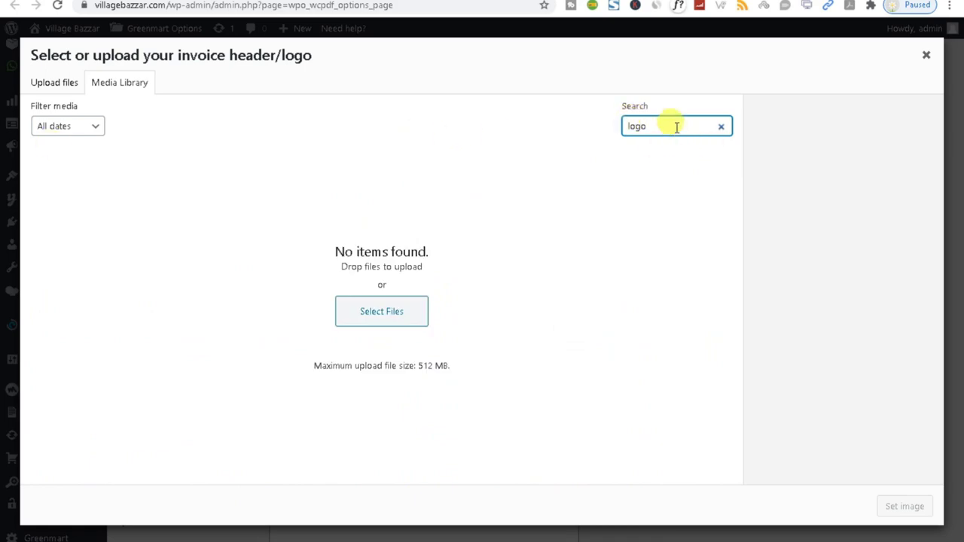
Step: Clear the media search and set the wide Village Bazaar "world of happiness" image as the shop header/logo
{"action": "double_click", "coordinate": [663, 126]}
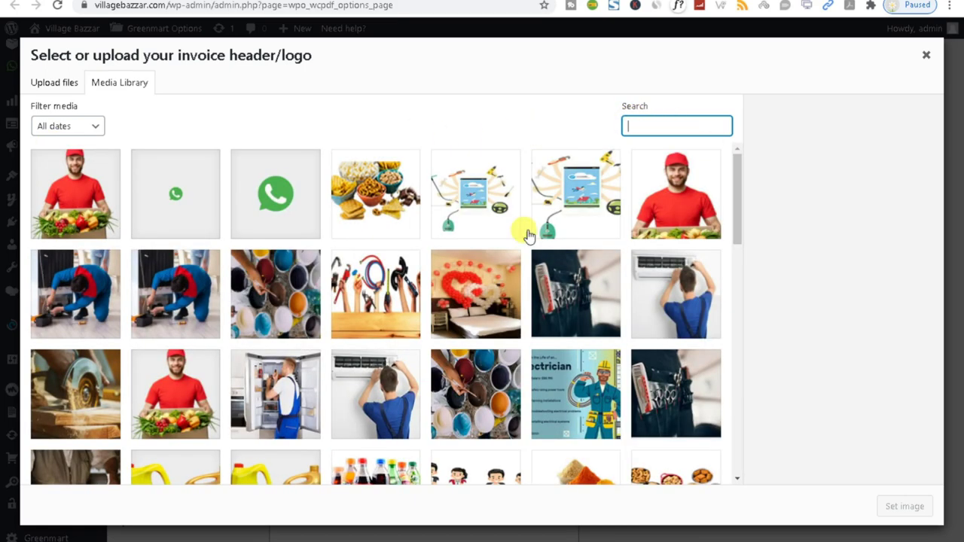
{"action": "scroll", "coordinate": [367, 443], "scroll_direction": "down", "scroll_amount": 5}
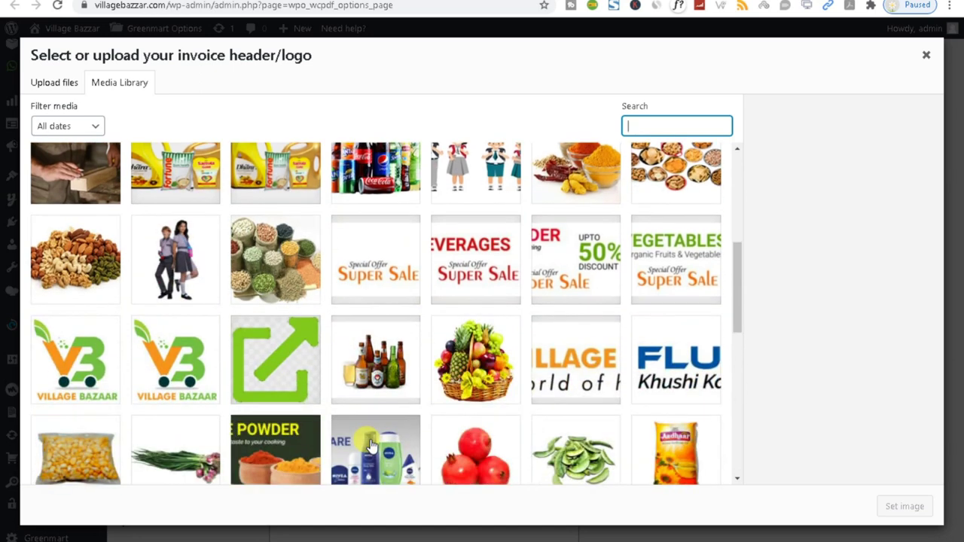
{"action": "scroll", "coordinate": [369, 444], "scroll_direction": "down", "scroll_amount": 1}
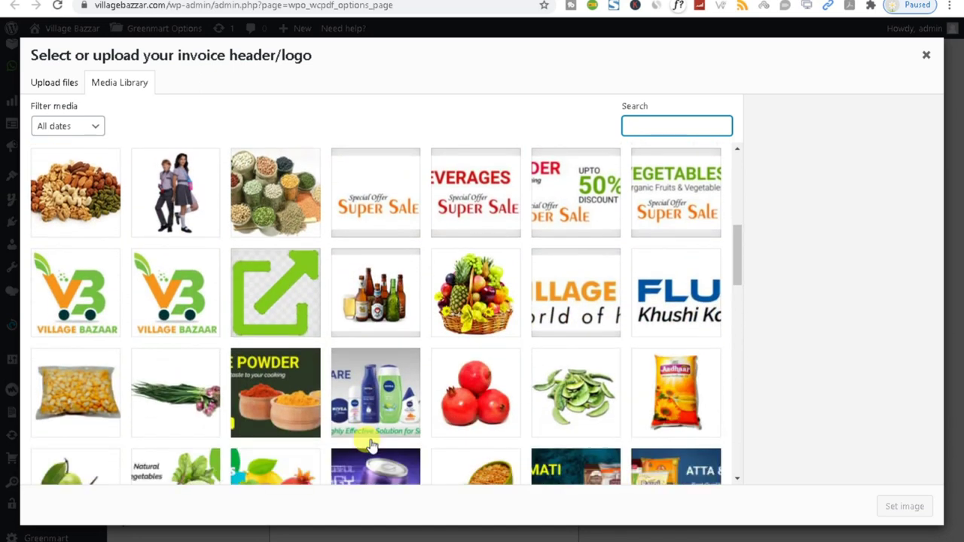
{"action": "left_click", "coordinate": [548, 317]}
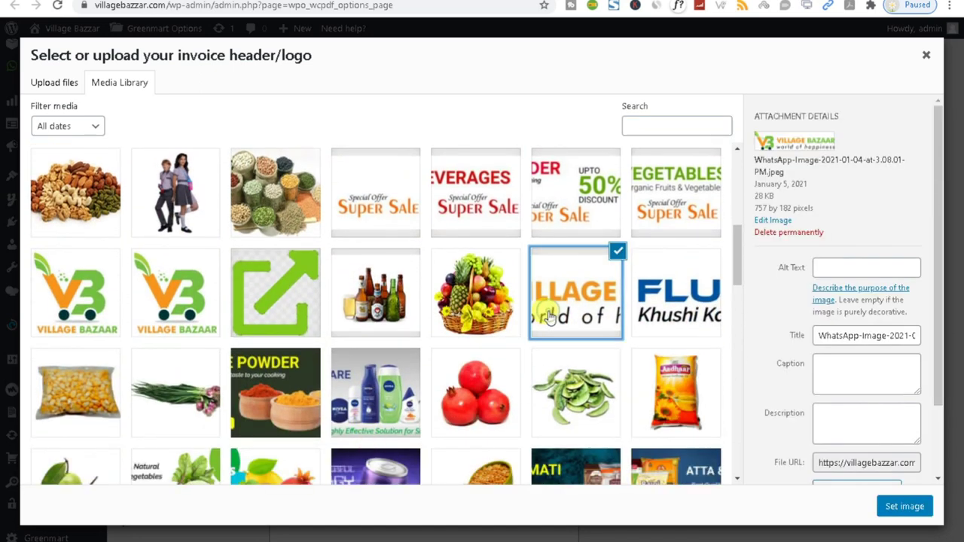
{"action": "left_click", "coordinate": [903, 507]}
Step: Look through the remaining invoice settings: logo height, shop name, shop address, footer and the extra template fields
{"action": "scroll", "coordinate": [655, 406], "scroll_direction": "down", "scroll_amount": 5}
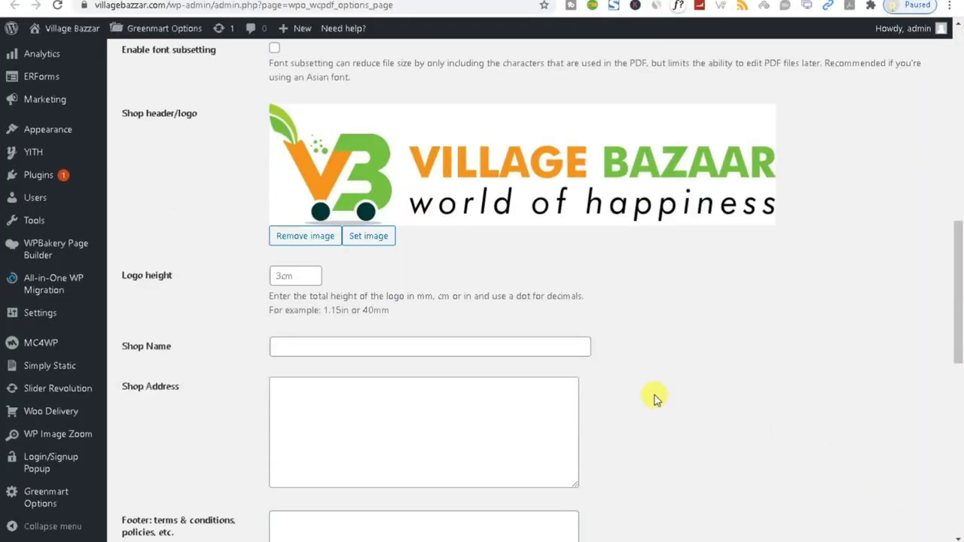
{"action": "scroll", "coordinate": [652, 396], "scroll_direction": "up", "scroll_amount": 2}
{"action": "left_click", "coordinate": [331, 250]}
{"action": "left_click", "coordinate": [308, 190]}
{"action": "left_click", "coordinate": [326, 256]}
{"action": "scroll", "coordinate": [343, 264], "scroll_direction": "down", "scroll_amount": 4}
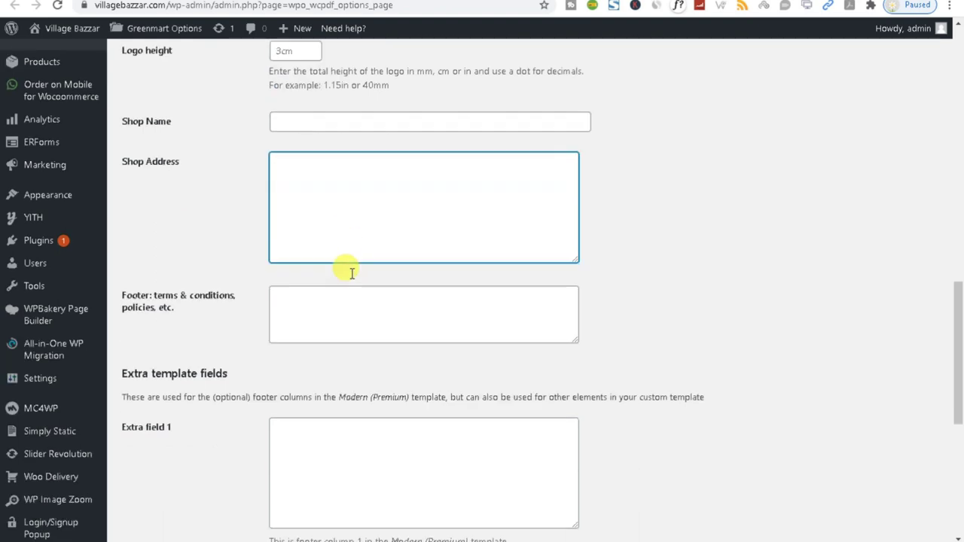
{"action": "left_click", "coordinate": [343, 252]}
{"action": "scroll", "coordinate": [376, 302], "scroll_direction": "down", "scroll_amount": 3}
{"action": "left_click", "coordinate": [320, 216]}
{"action": "left_click", "coordinate": [338, 387]}
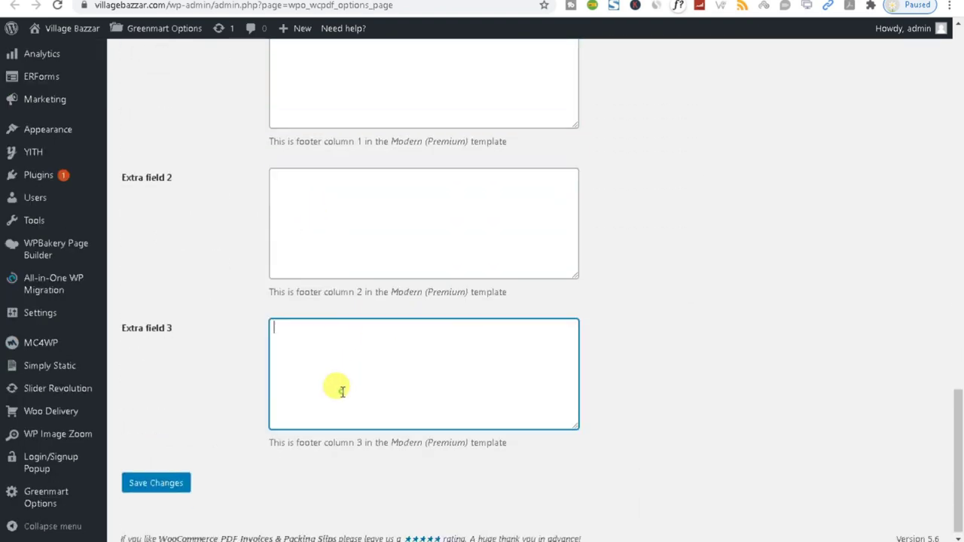
Step: Switch back to the generated invoice and check where the shop name is printed in its header
{"action": "scroll", "coordinate": [339, 389], "scroll_direction": "up", "scroll_amount": 8}
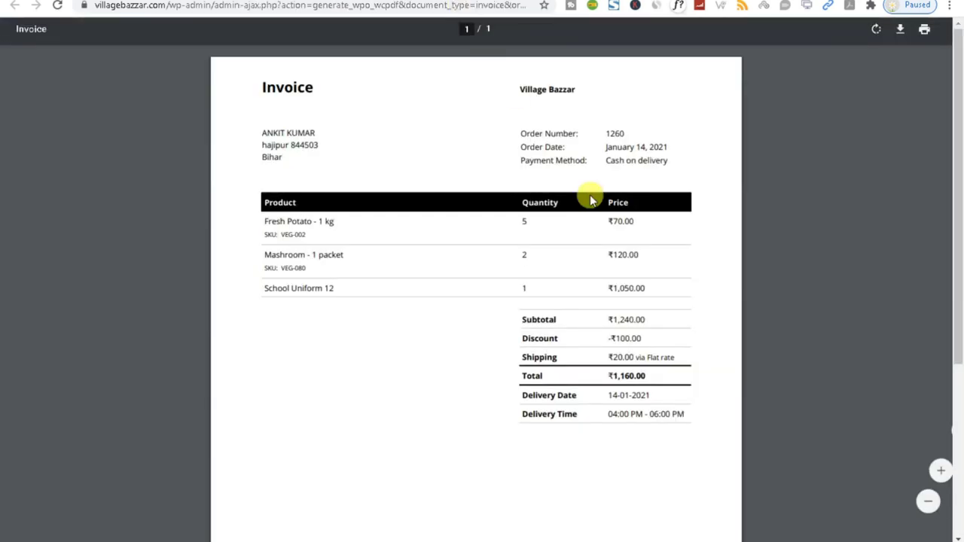
{"action": "left_click_drag", "start_coordinate": [519, 89], "coordinate": [608, 90]}
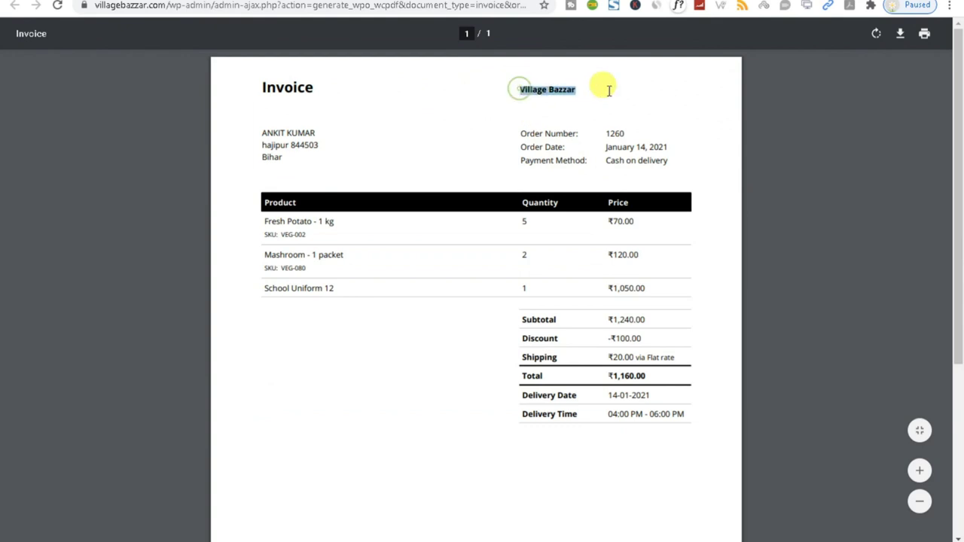
{"action": "left_click", "coordinate": [573, 107]}
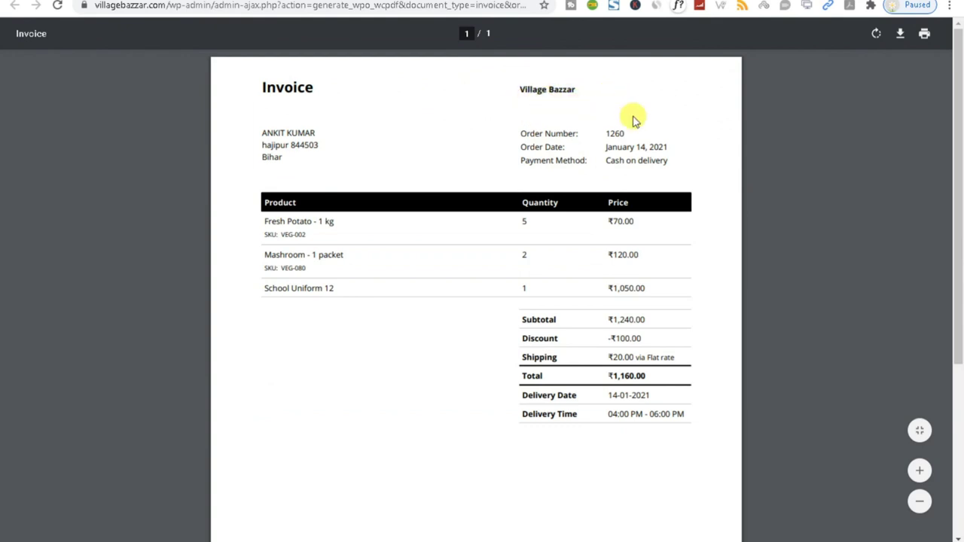
Step: Copy the store location address from the shop page's footer into the invoice settings' Shop Address
{"action": "key", "text": "ctrl+w"}
{"action": "scroll", "coordinate": [792, 281], "scroll_direction": "down", "scroll_amount": 6}
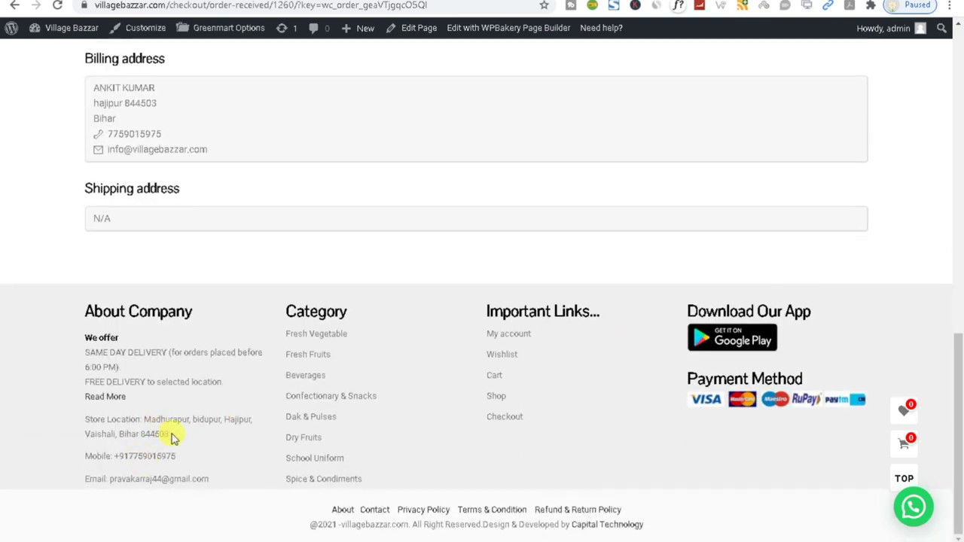
{"action": "left_click_drag", "start_coordinate": [167, 434], "coordinate": [146, 420]}
{"action": "key", "text": "ctrl+c"}
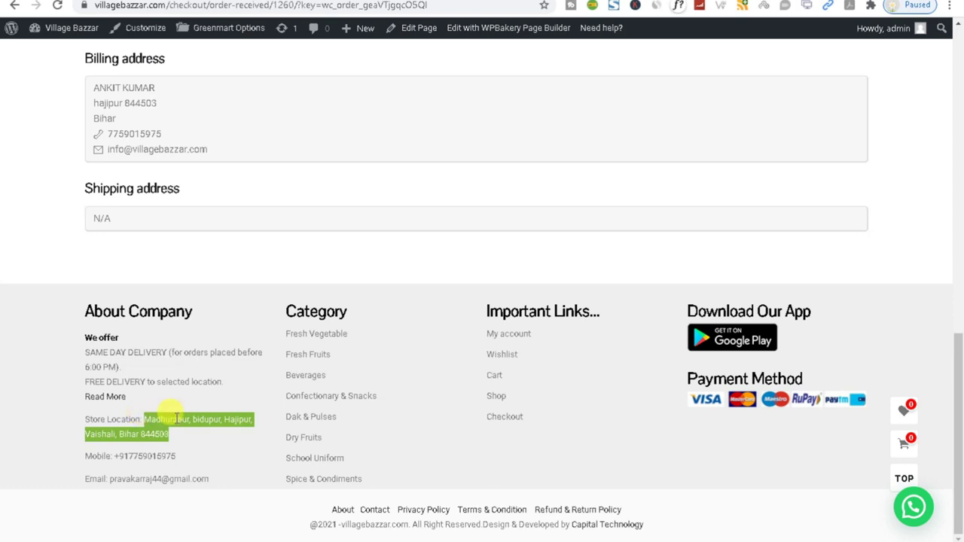
{"action": "right_click", "coordinate": [187, 420]}
{"action": "left_click", "coordinate": [198, 428]}
{"action": "left_click_drag", "start_coordinate": [179, 441], "coordinate": [148, 419]}
{"action": "key", "text": "ctrl+Tab"}
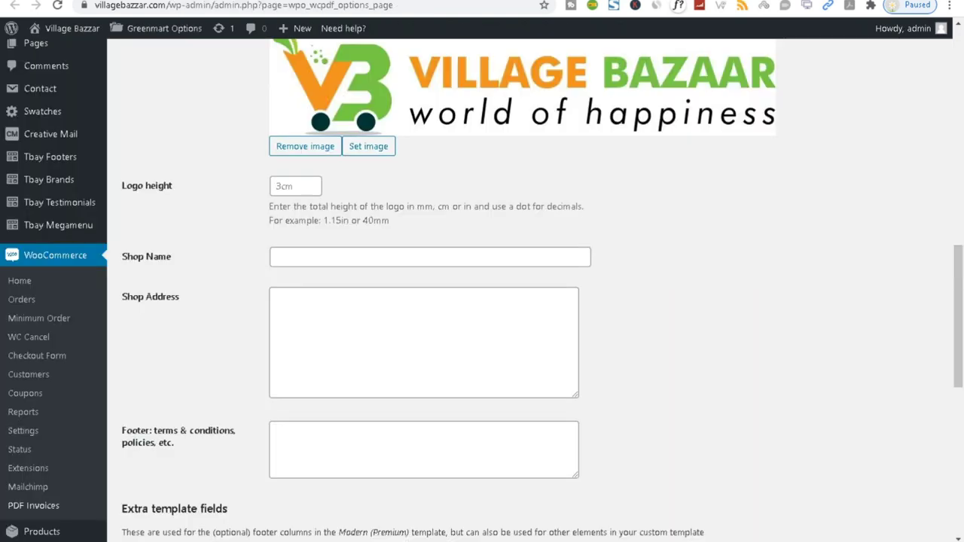
{"action": "left_click", "coordinate": [292, 257]}
{"action": "left_click", "coordinate": [297, 338]}
{"action": "key", "text": "ctrl+v"}
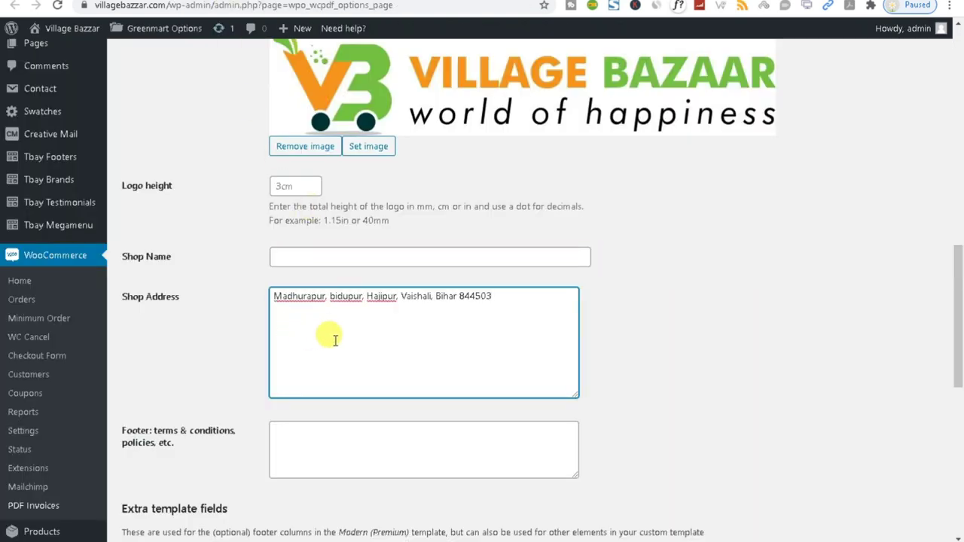
Step: Set the Shop Name to "Village Bazzar" and save the invoice settings
{"action": "left_click", "coordinate": [290, 254]}
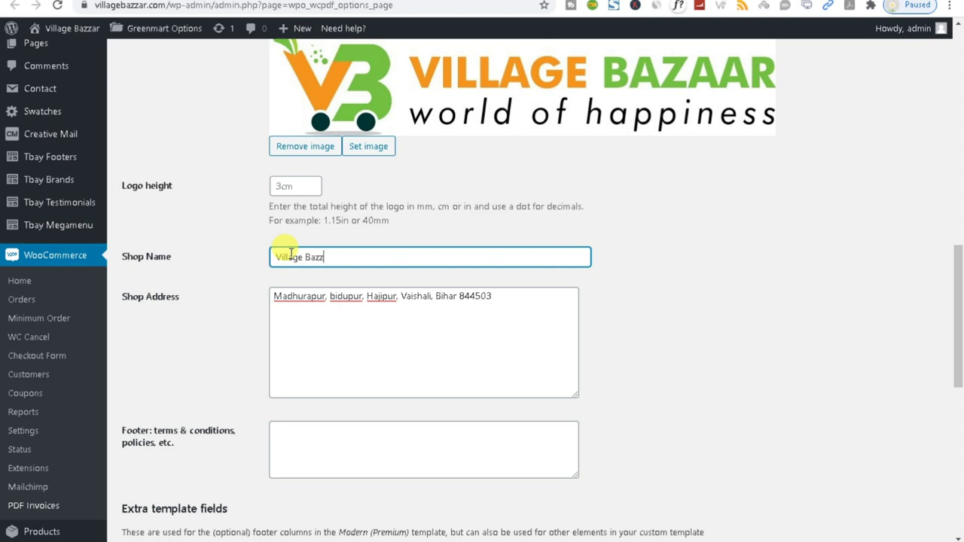
{"action": "left_click", "coordinate": [327, 440]}
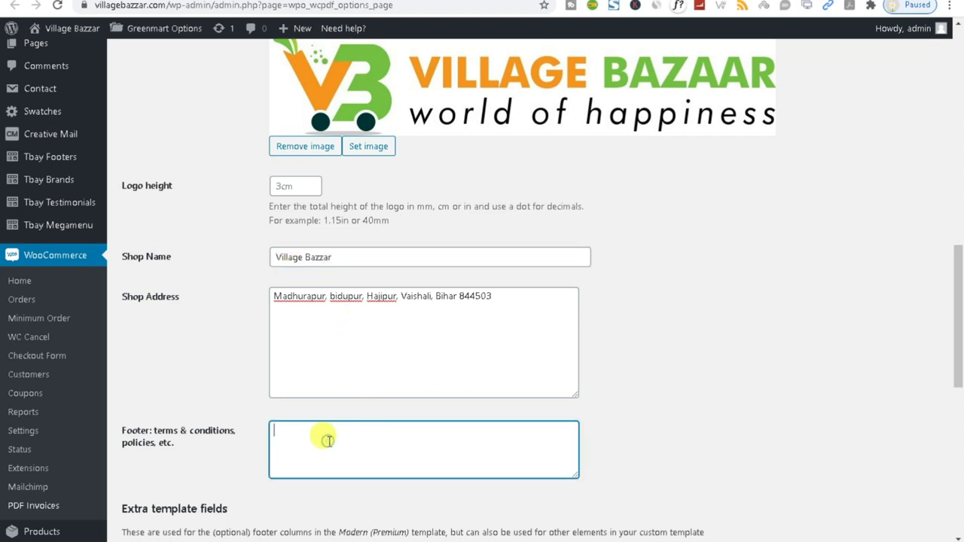
{"action": "scroll", "coordinate": [328, 441], "scroll_direction": "down", "scroll_amount": 3}
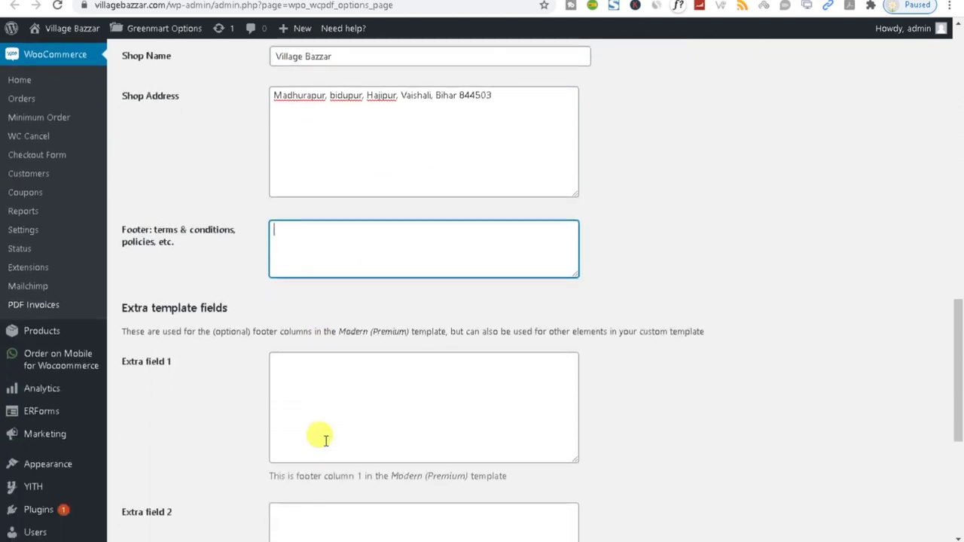
{"action": "scroll", "coordinate": [314, 418], "scroll_direction": "down", "scroll_amount": 5}
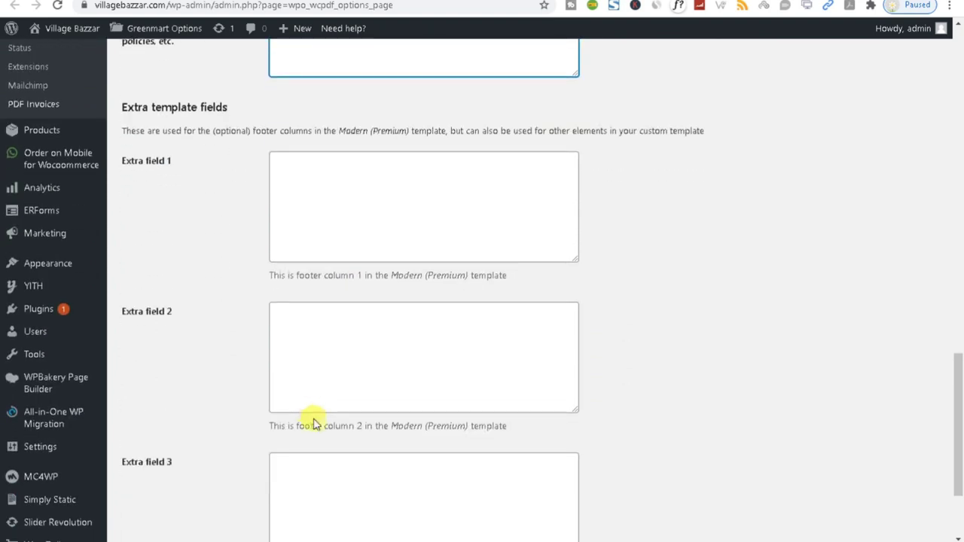
{"action": "scroll", "coordinate": [312, 415], "scroll_direction": "up", "scroll_amount": 4}
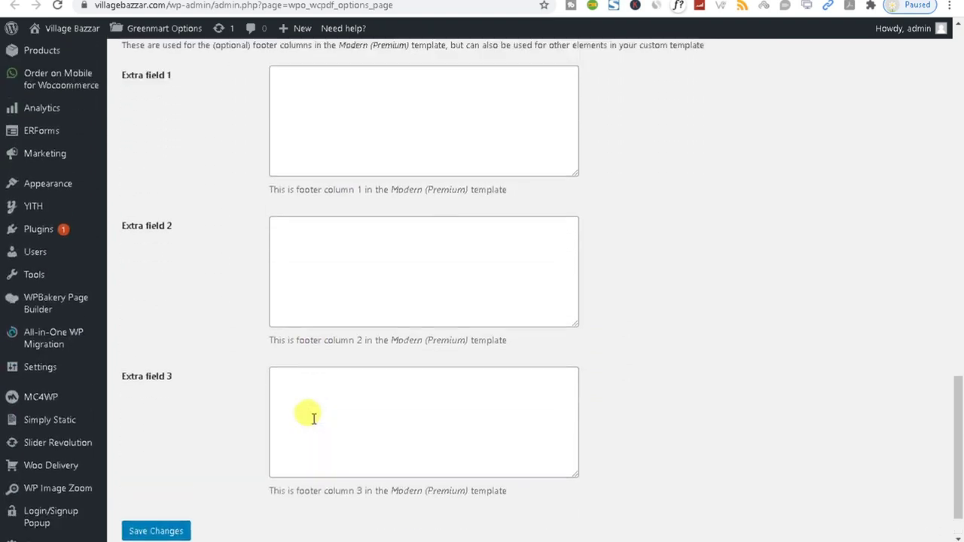
{"action": "scroll", "coordinate": [312, 415], "scroll_direction": "down", "scroll_amount": 4}
{"action": "left_click", "coordinate": [156, 476]}
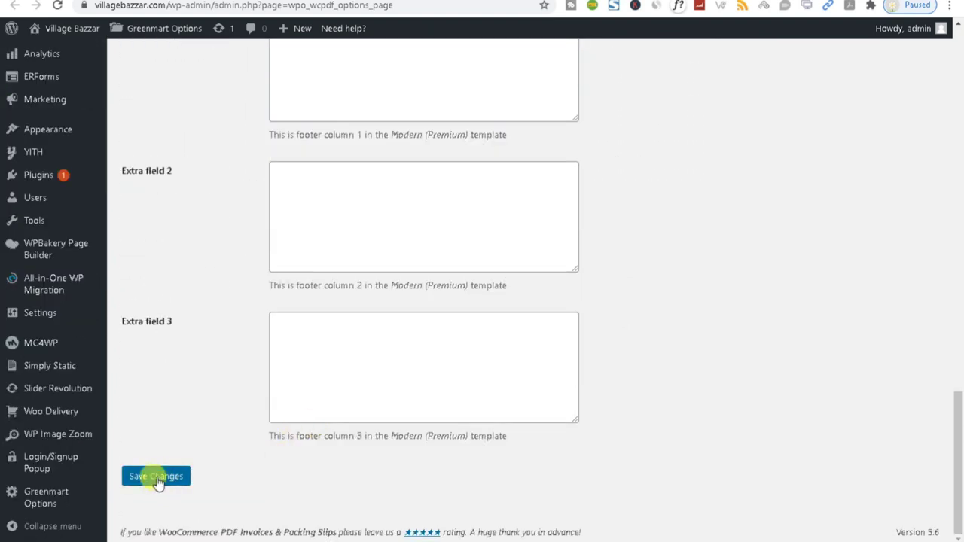
{"action": "scroll", "coordinate": [347, 237], "scroll_direction": "up", "scroll_amount": 5}
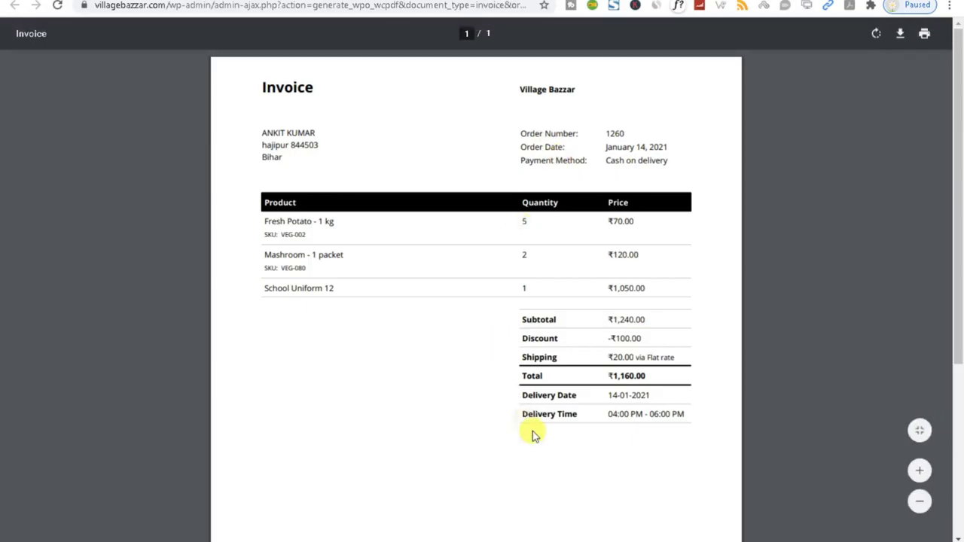
{"action": "scroll", "coordinate": [532, 431], "scroll_direction": "down", "scroll_amount": 4}
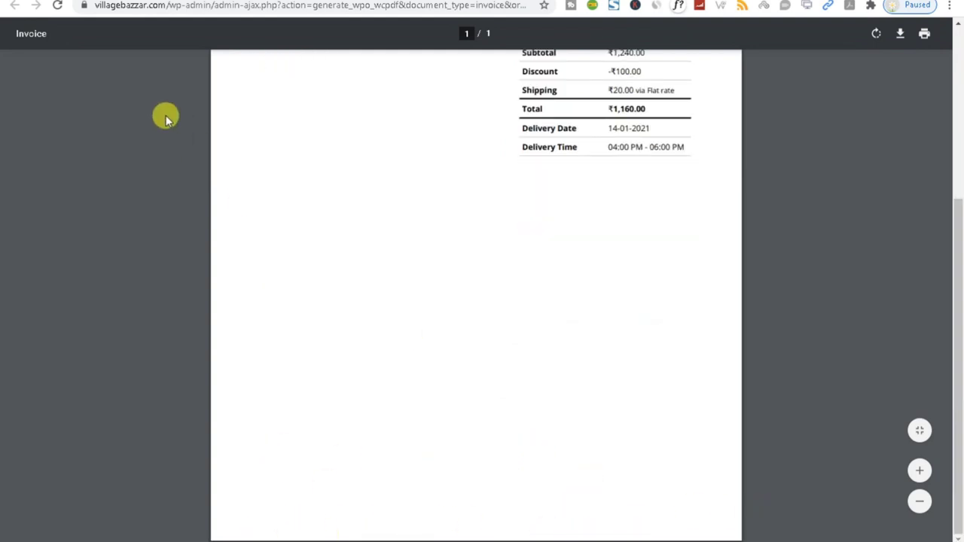
{"action": "left_click_drag", "start_coordinate": [166, 5], "coordinate": [10, 6]}
{"action": "key", "text": "ctrl+c"}
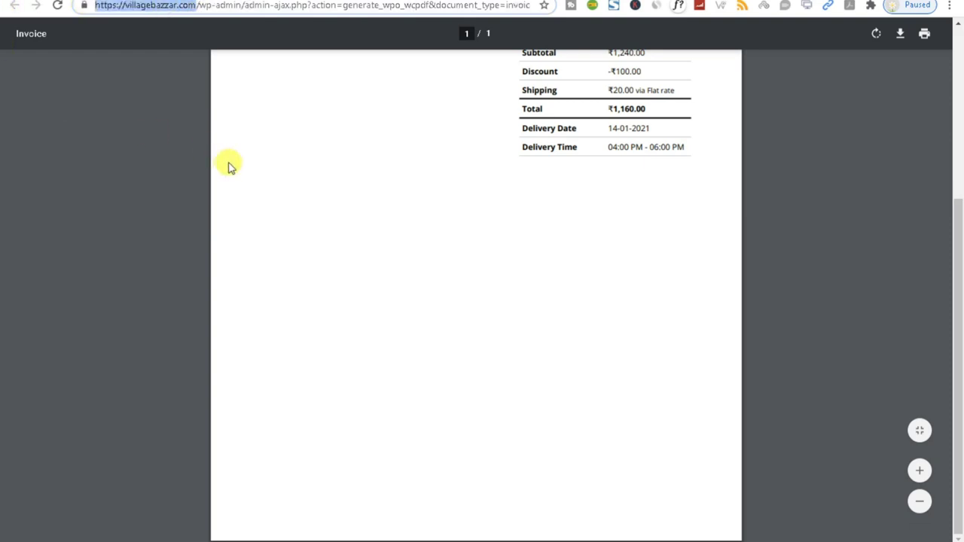
{"action": "key", "text": "ctrl+w"}
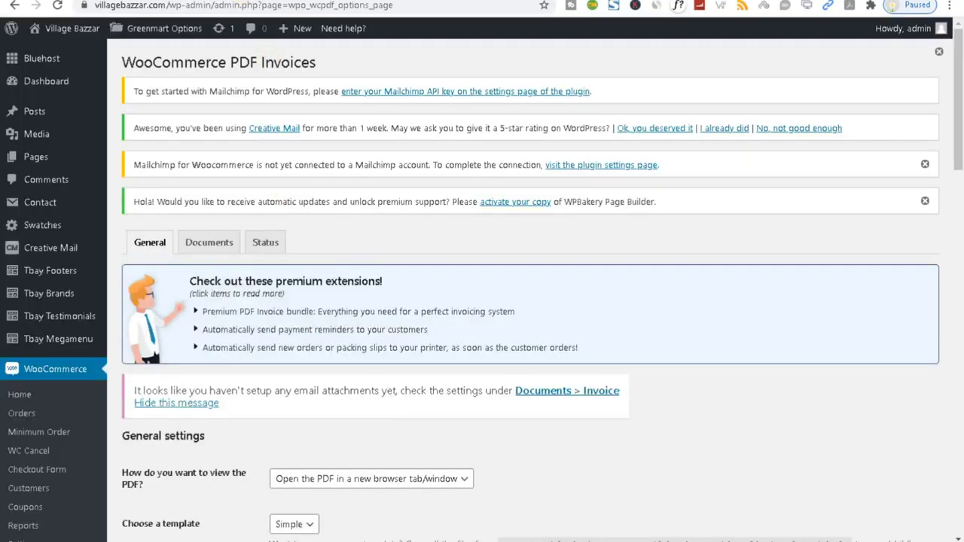
{"action": "key", "text": "ctrl+w"}
{"action": "key", "text": "ctrl+Tab"}
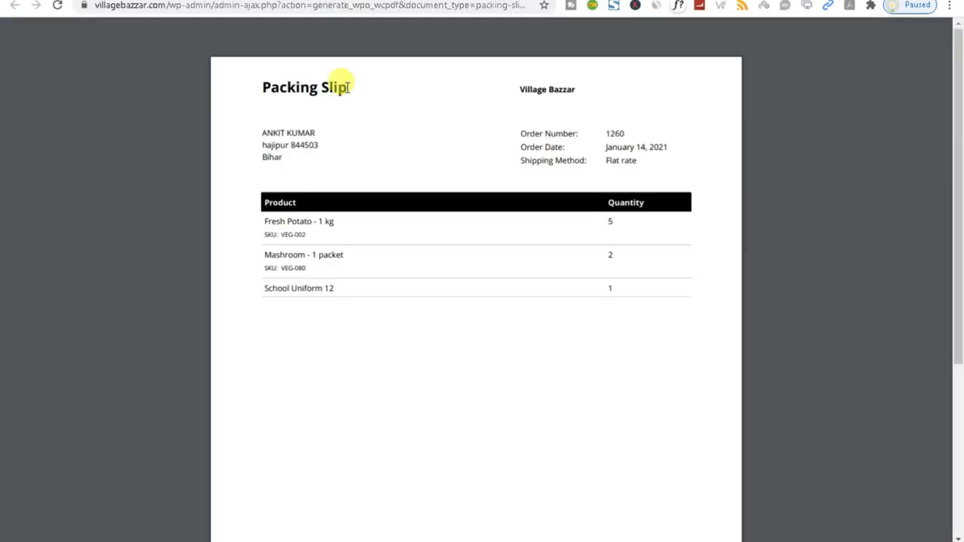
{"action": "key", "text": "ctrl+w"}
{"action": "scroll", "coordinate": [377, 420], "scroll_direction": "down", "scroll_amount": 13}
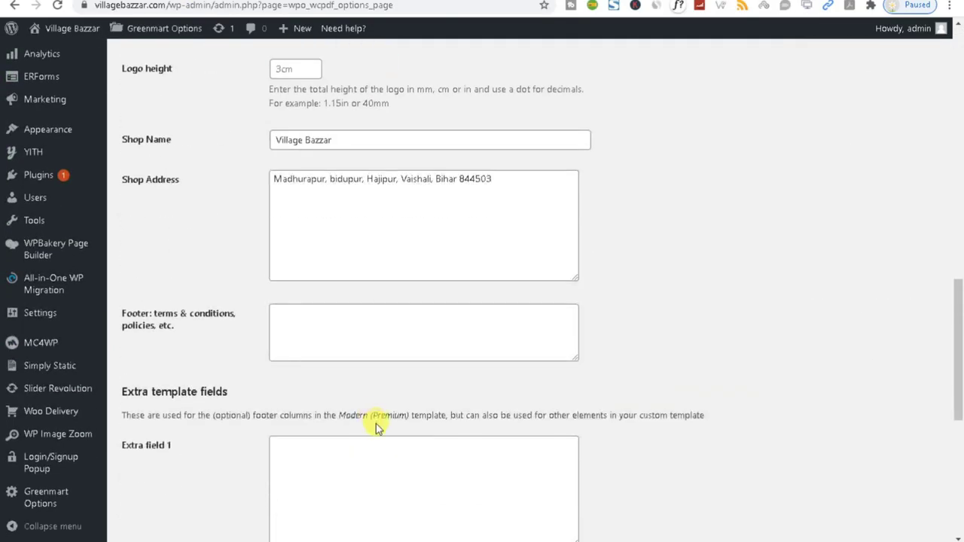
{"action": "scroll", "coordinate": [375, 422], "scroll_direction": "down", "scroll_amount": 2}
{"action": "left_click", "coordinate": [289, 187]}
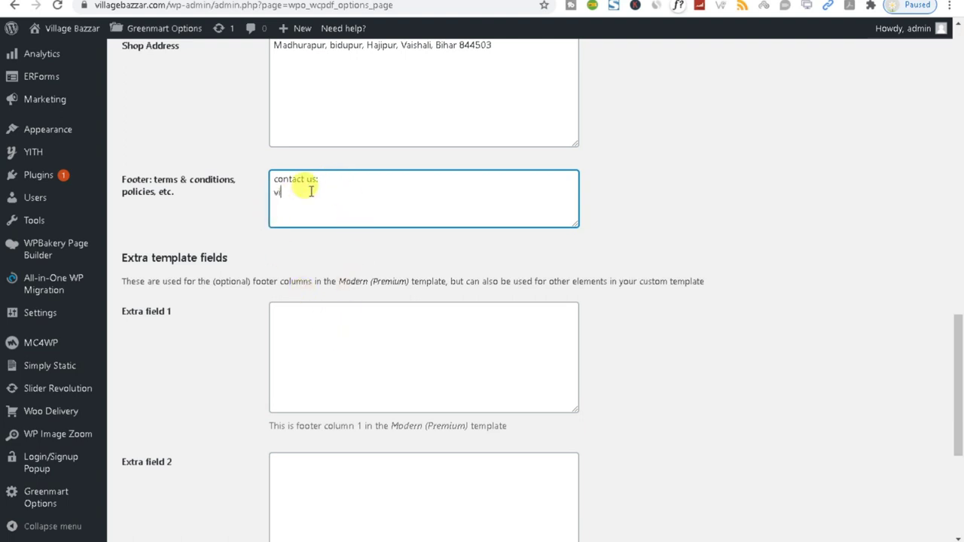
{"action": "key", "text": "ctrl+v"}
{"action": "key", "text": "BackSpace"}
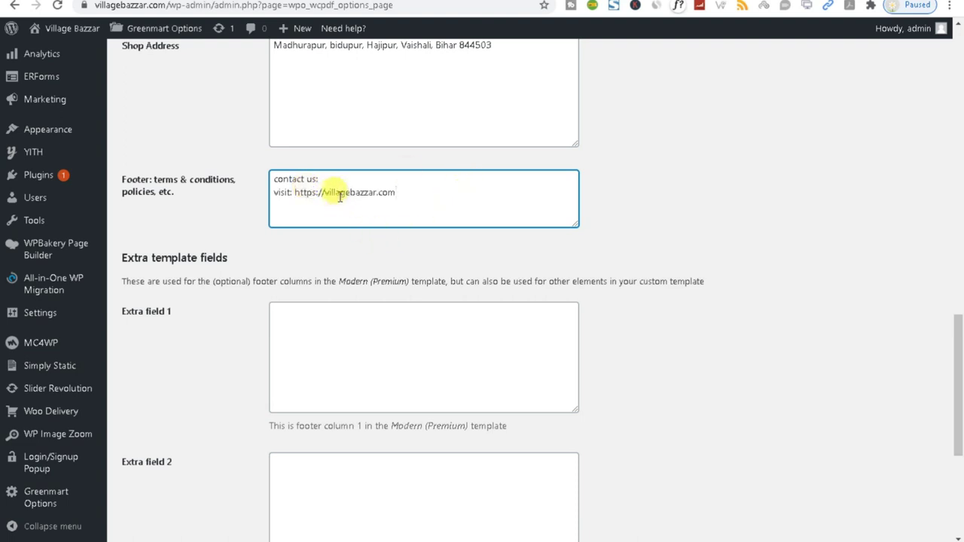
{"action": "left_click_drag", "start_coordinate": [324, 193], "coordinate": [293, 193]}
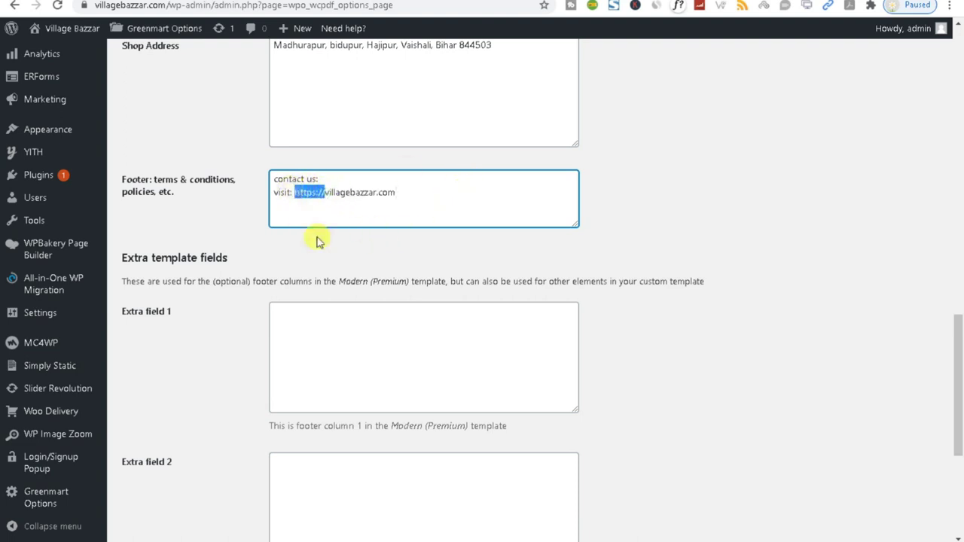
{"action": "type", "text": "www."}
{"action": "left_click", "coordinate": [332, 178]}
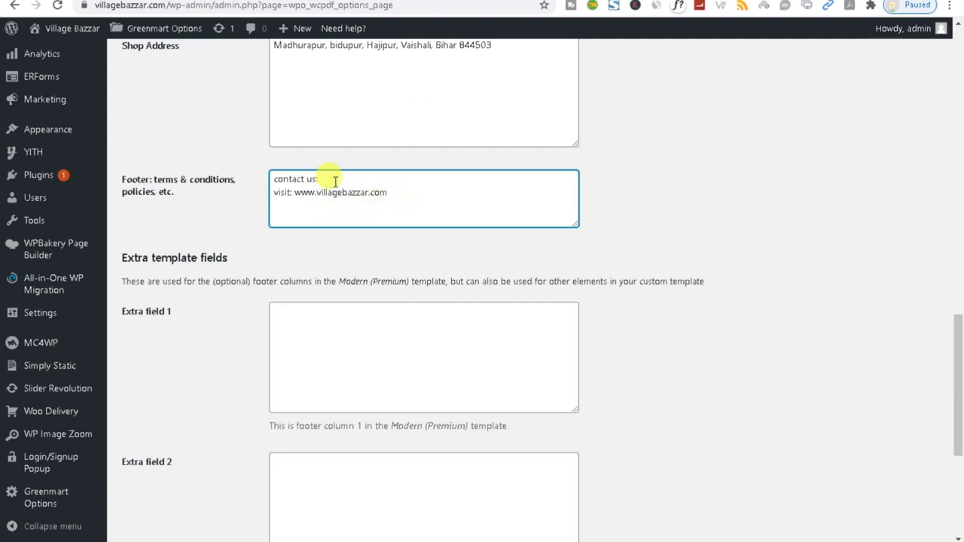
Step: Add the store's mobile number from the shop page's footer after "contact us:" and save the invoice settings
{"action": "left_click_drag", "start_coordinate": [165, 5], "coordinate": [95, 5]}
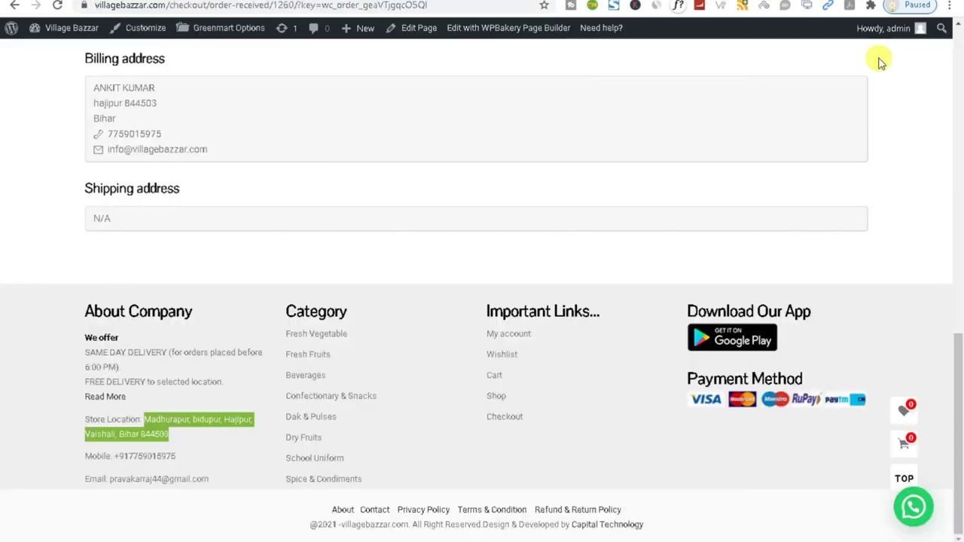
{"action": "left_click_drag", "start_coordinate": [225, 456], "coordinate": [120, 455]}
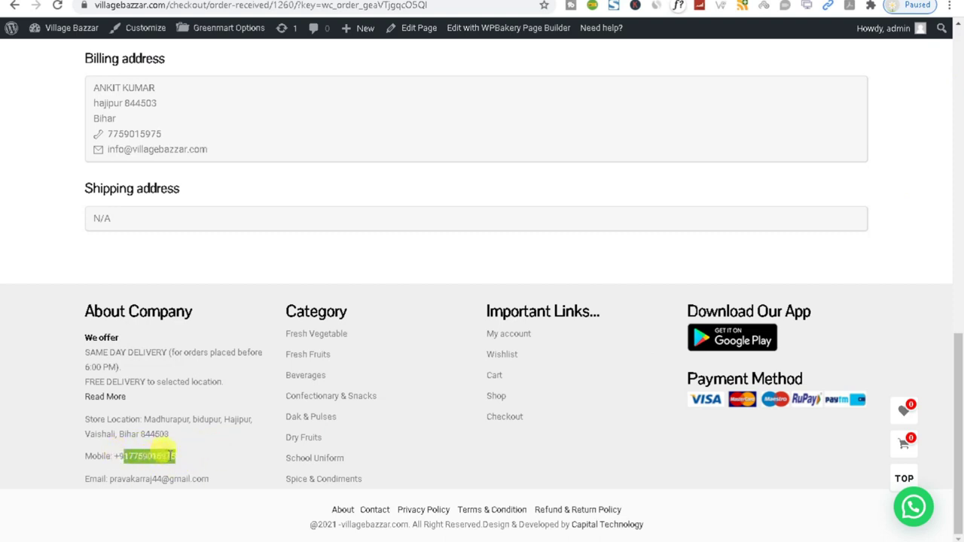
{"action": "left_click_drag", "start_coordinate": [182, 456], "coordinate": [127, 453]}
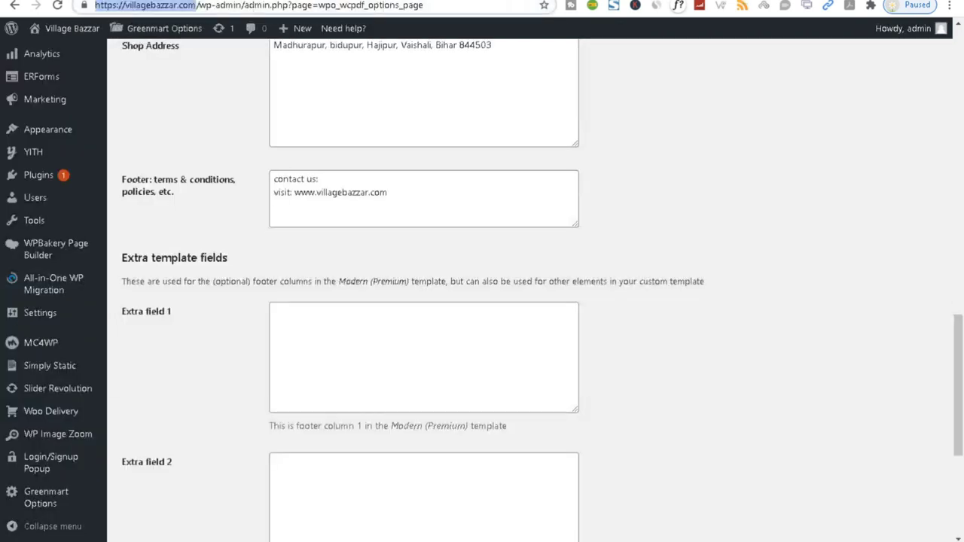
{"action": "left_click", "coordinate": [313, 180]}
{"action": "key", "text": "ctrl+v"}
{"action": "scroll", "coordinate": [716, 361], "scroll_direction": "down", "scroll_amount": 4}
{"action": "mouse_move", "coordinate": [50, 462]}
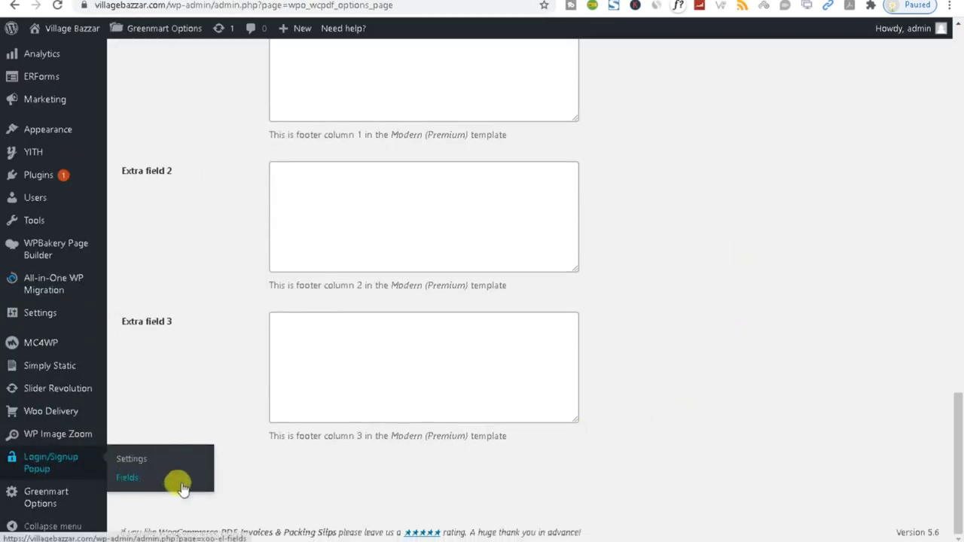
{"action": "left_click", "coordinate": [155, 478]}
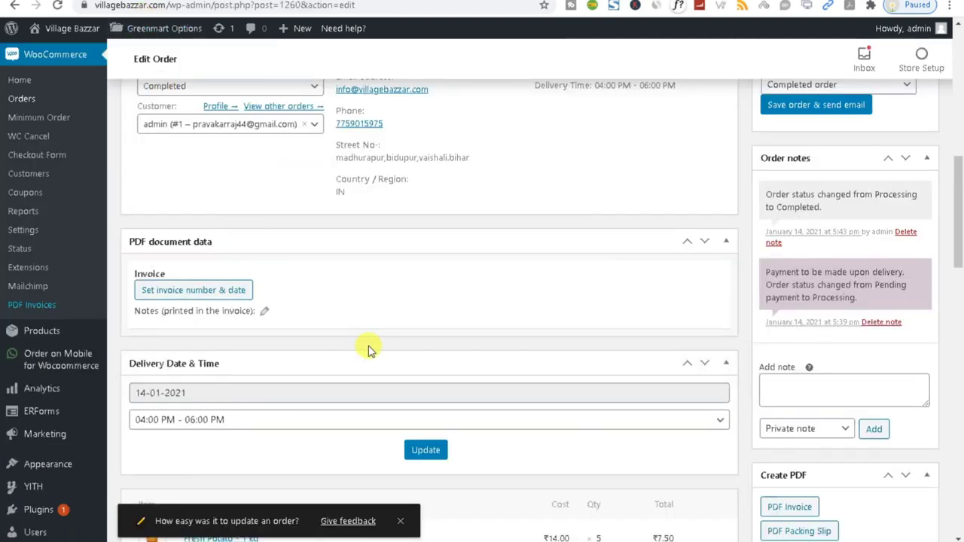
Step: Check the header of the open packing slip, and update the order with the "Completed order" email selected for sending
{"action": "scroll", "coordinate": [358, 342], "scroll_direction": "up", "scroll_amount": 6}
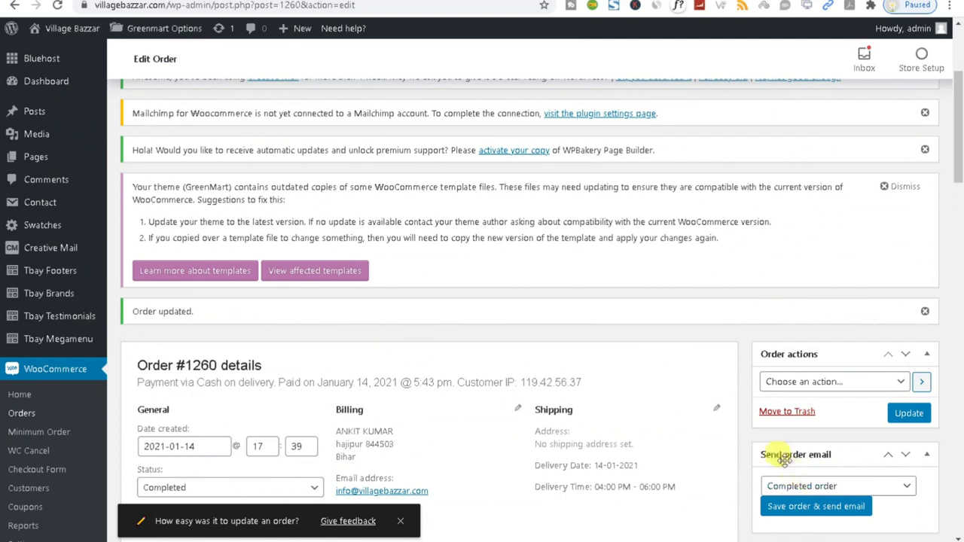
{"action": "left_click", "coordinate": [825, 382]}
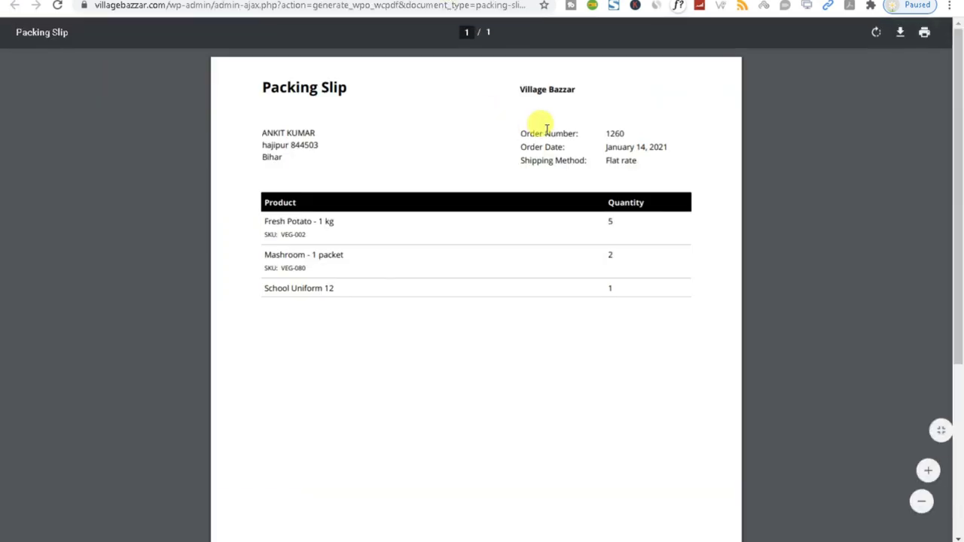
{"action": "left_click_drag", "start_coordinate": [515, 89], "coordinate": [597, 112]}
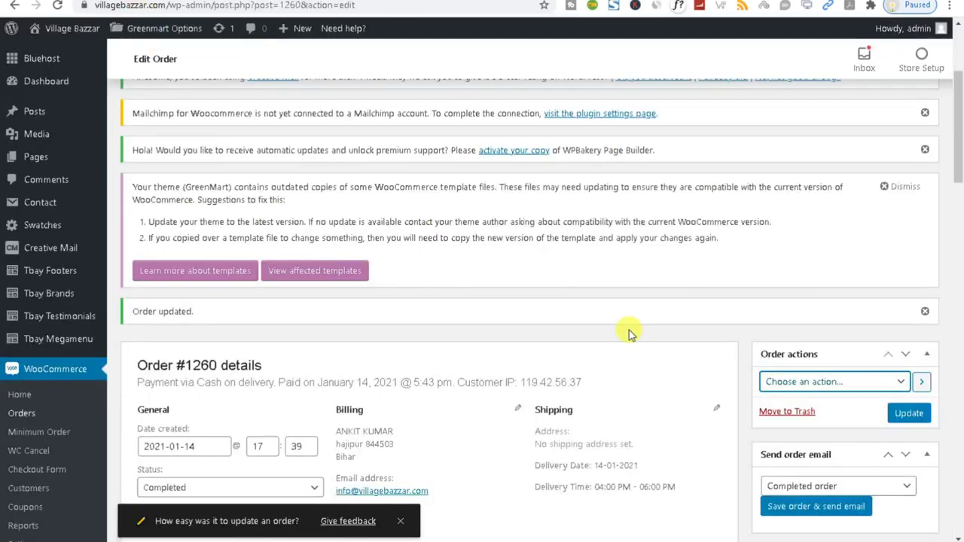
{"action": "left_click", "coordinate": [908, 413]}
{"action": "scroll", "coordinate": [591, 486], "scroll_direction": "down", "scroll_amount": 4}
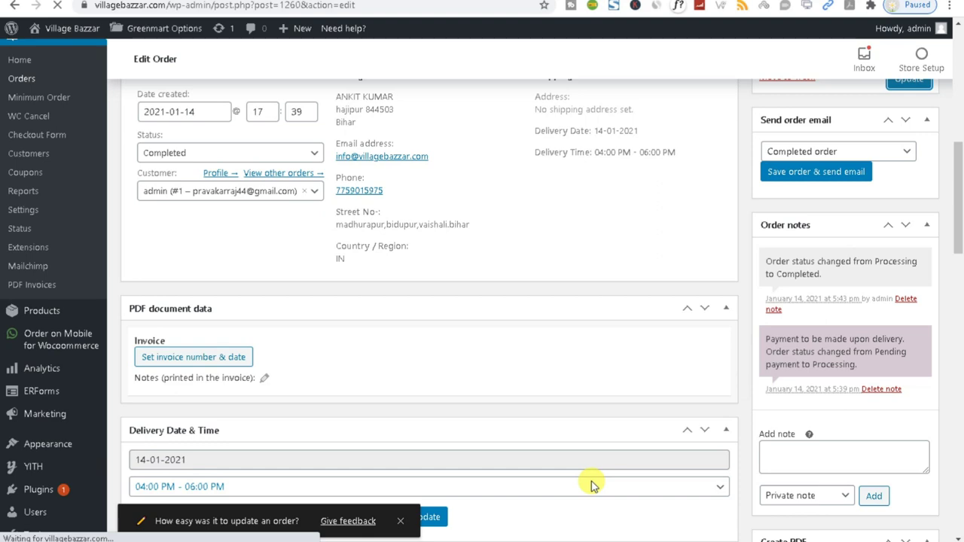
Step: Open the invoice number and date setting in the order's PDF document data, and recheck the previously generated invoice
{"action": "scroll", "coordinate": [527, 473], "scroll_direction": "down", "scroll_amount": 3}
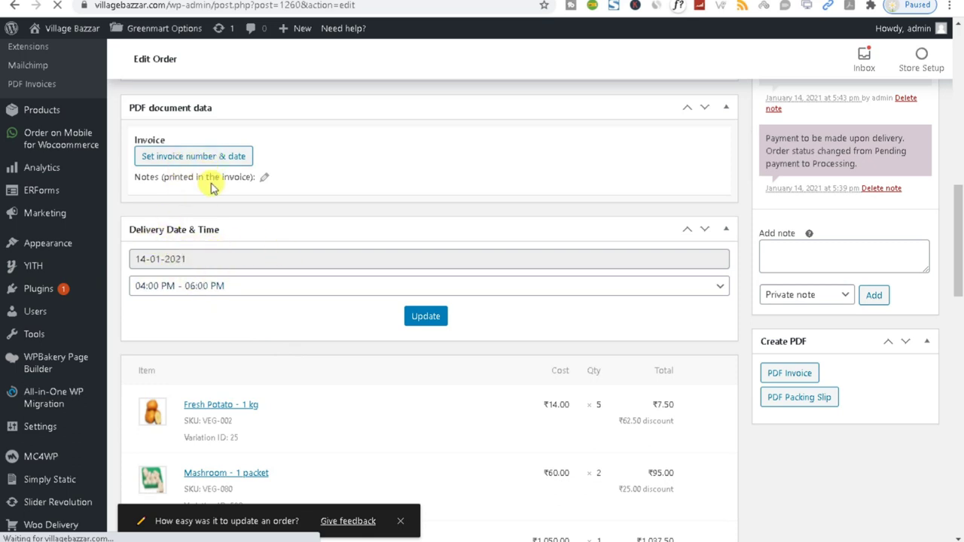
{"action": "left_click", "coordinate": [193, 157]}
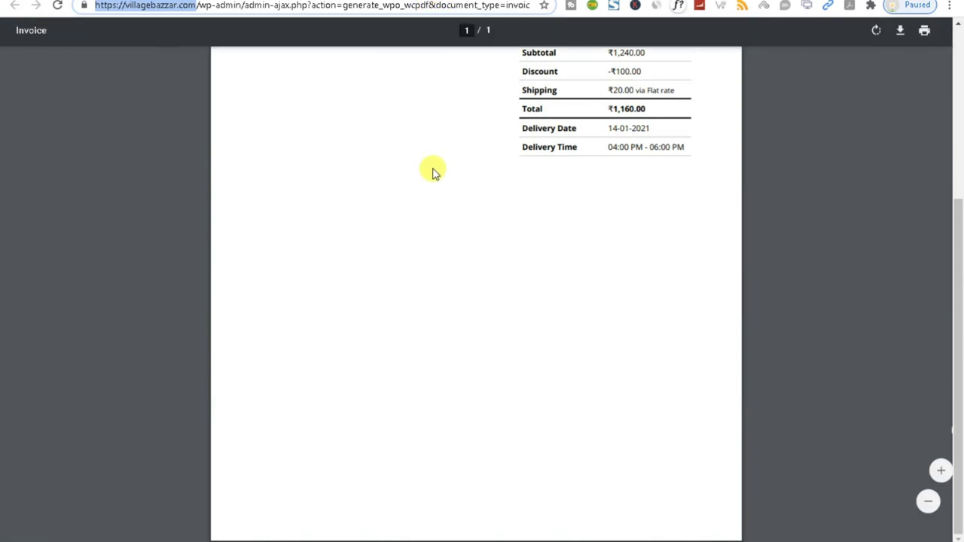
{"action": "scroll", "coordinate": [430, 155], "scroll_direction": "up", "scroll_amount": 3}
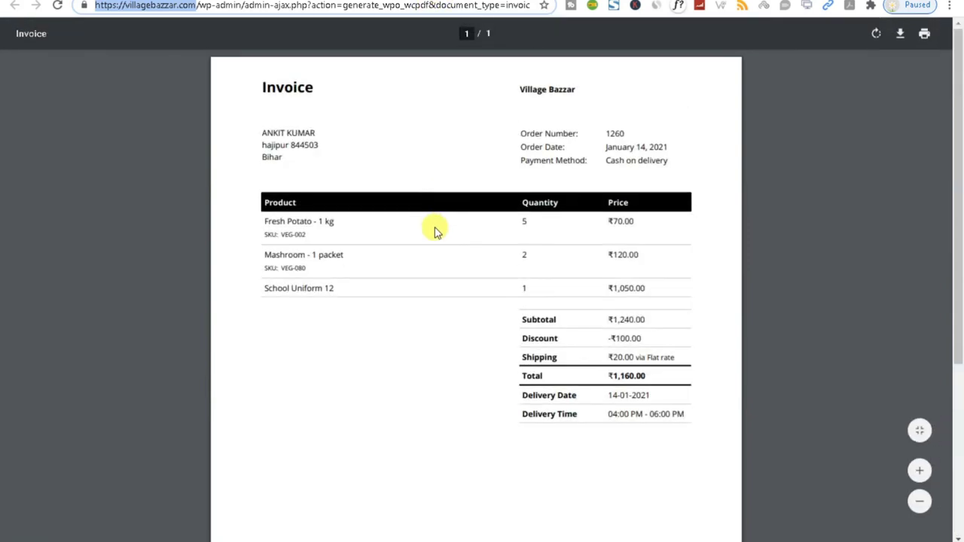
{"action": "left_click", "coordinate": [235, 0]}
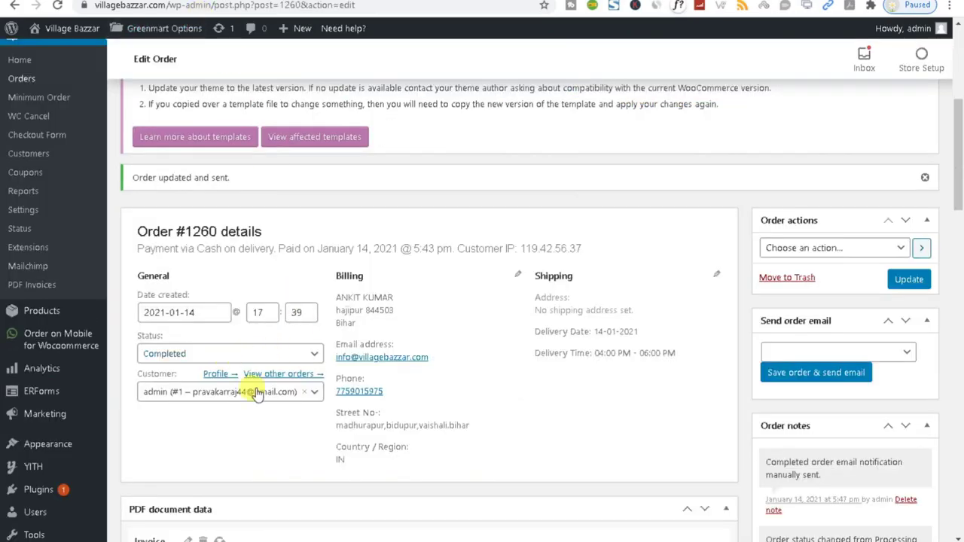
Step: Examine the updated order's PDF document data, especially the invoice number line
{"action": "scroll", "coordinate": [258, 405], "scroll_direction": "down", "scroll_amount": 4}
{"action": "scroll", "coordinate": [263, 409], "scroll_direction": "down", "scroll_amount": 4}
{"action": "scroll", "coordinate": [251, 344], "scroll_direction": "up", "scroll_amount": 3}
{"action": "scroll", "coordinate": [237, 329], "scroll_direction": "up", "scroll_amount": 3}
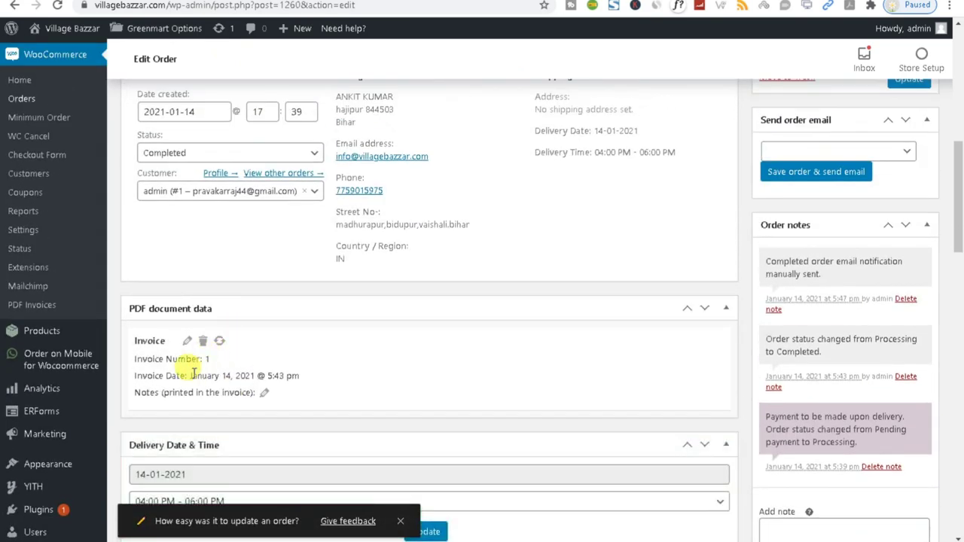
{"action": "left_click_drag", "start_coordinate": [133, 360], "coordinate": [212, 369]}
{"action": "left_click", "coordinate": [198, 348]}
{"action": "triple_click", "coordinate": [202, 354]}
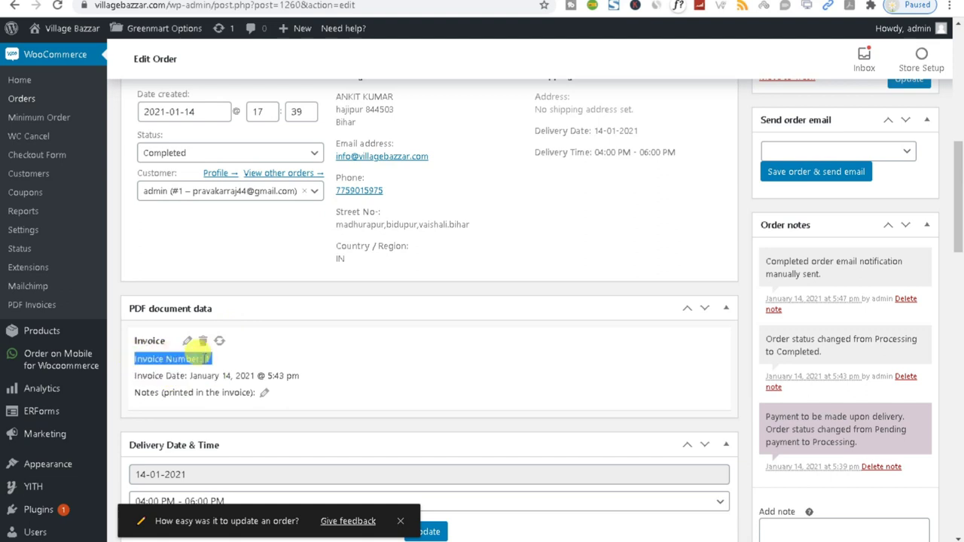
Step: Open the printed notes field in the order's invoice data, and close it without entering a note
{"action": "left_click", "coordinate": [263, 395]}
{"action": "scroll", "coordinate": [284, 400], "scroll_direction": "down", "scroll_amount": 3}
{"action": "left_click", "coordinate": [183, 246]}
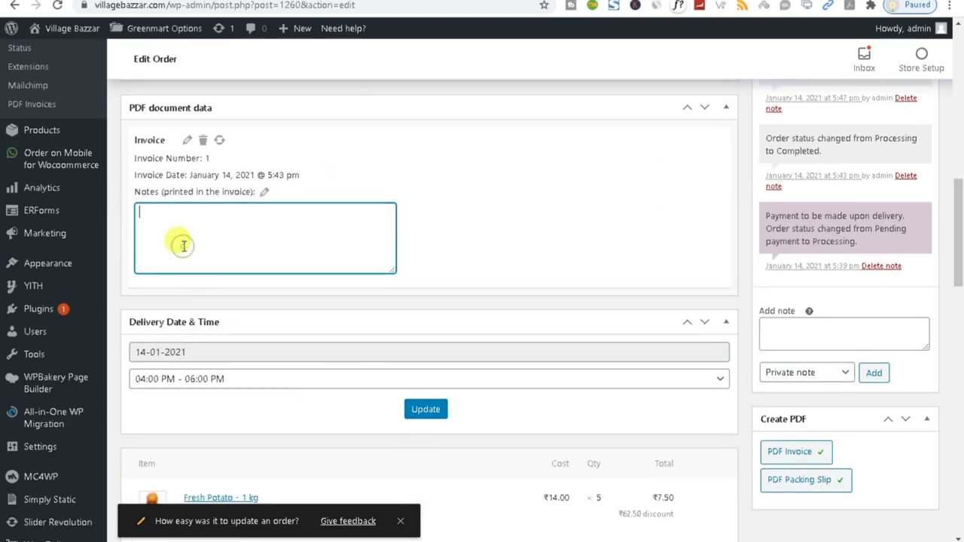
{"action": "left_click", "coordinate": [266, 194]}
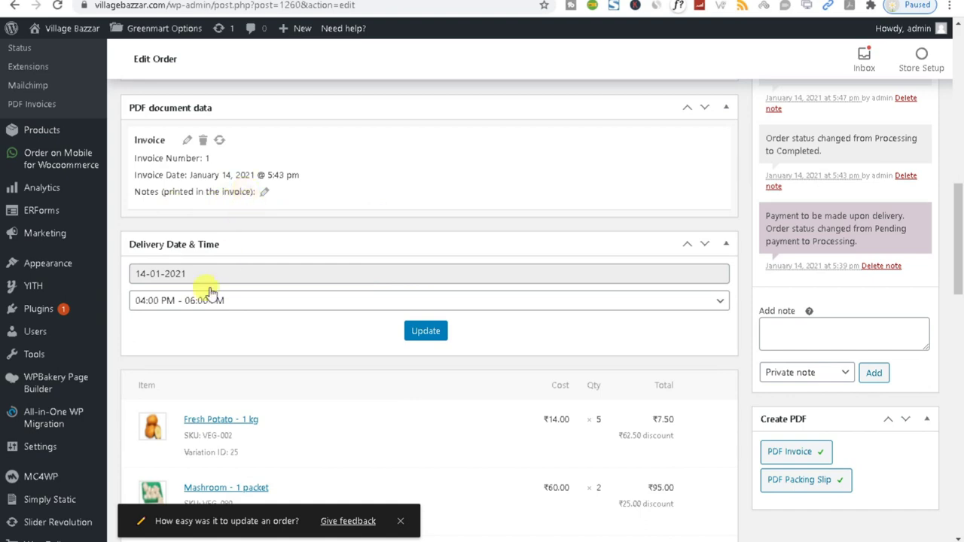
Step: Generate the order's PDF invoice again for viewing, and review the order's item totals and custom fields
{"action": "scroll", "coordinate": [211, 292], "scroll_direction": "up", "scroll_amount": 5}
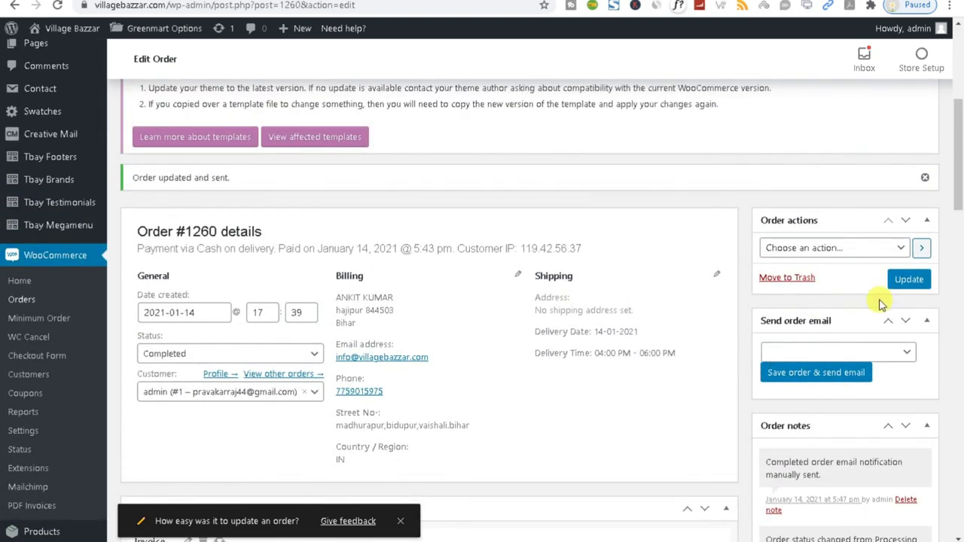
{"action": "scroll", "coordinate": [878, 311], "scroll_direction": "down", "scroll_amount": 10}
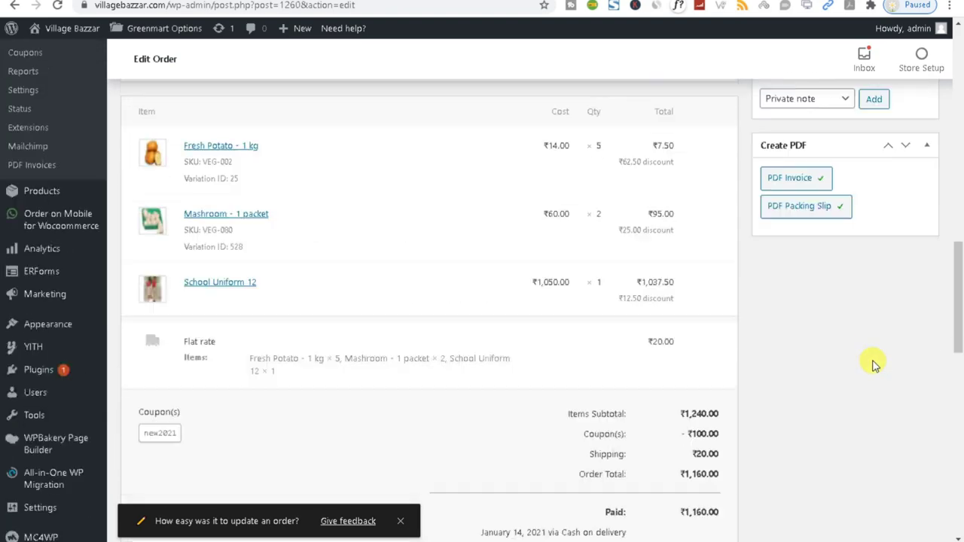
{"action": "left_click", "coordinate": [783, 185]}
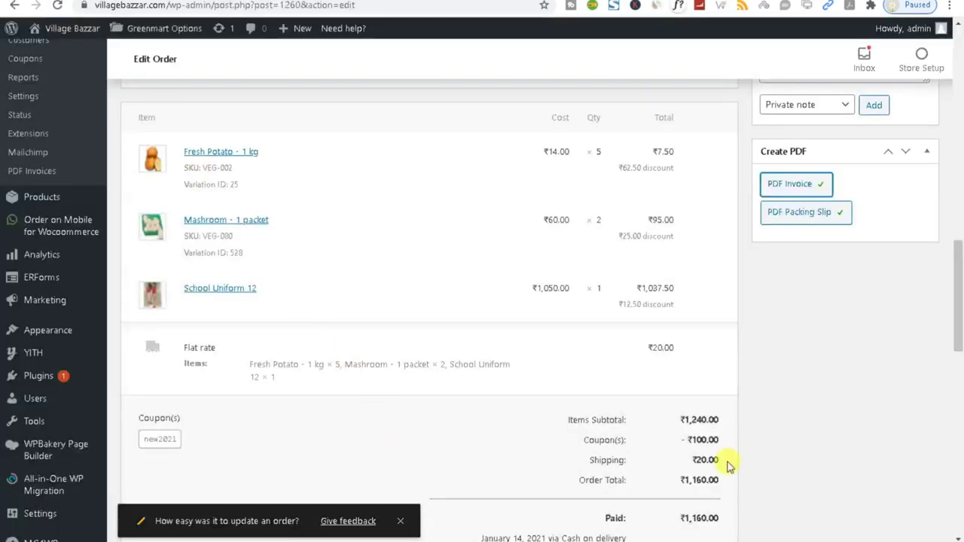
{"action": "scroll", "coordinate": [418, 427], "scroll_direction": "down", "scroll_amount": 6}
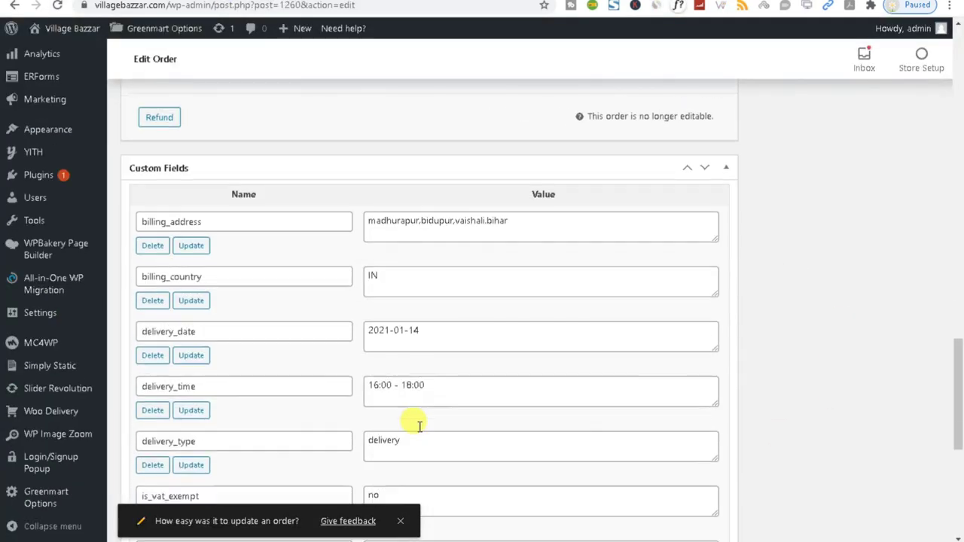
Step: Download the finished villagebazzar.com site export file and open the list of site backups
{"action": "key", "text": "ctrl+Tab"}
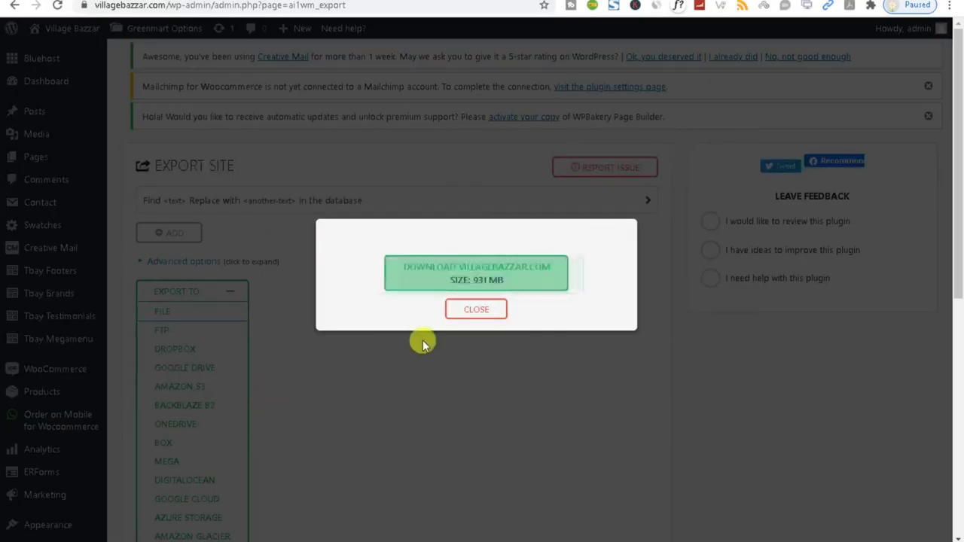
{"action": "left_click", "coordinate": [486, 283]}
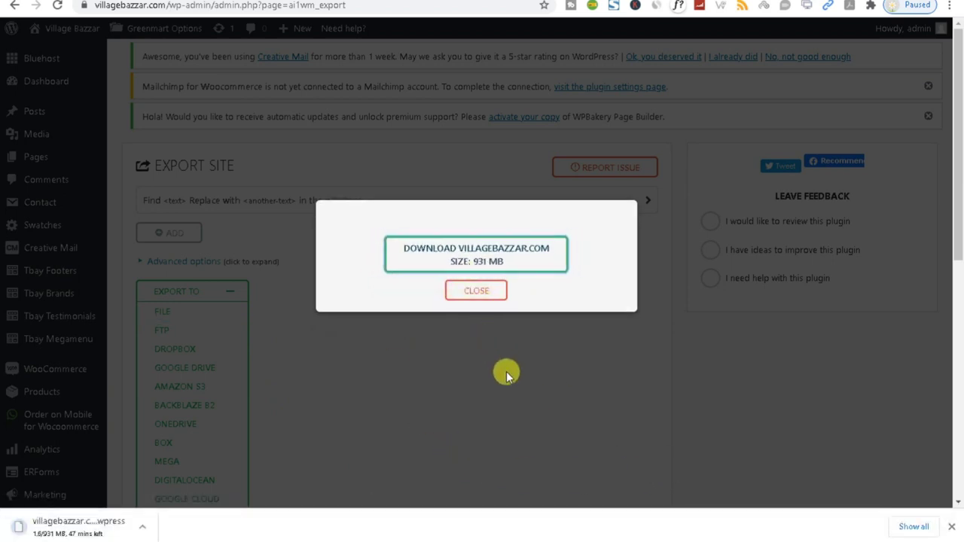
{"action": "left_click", "coordinate": [475, 296]}
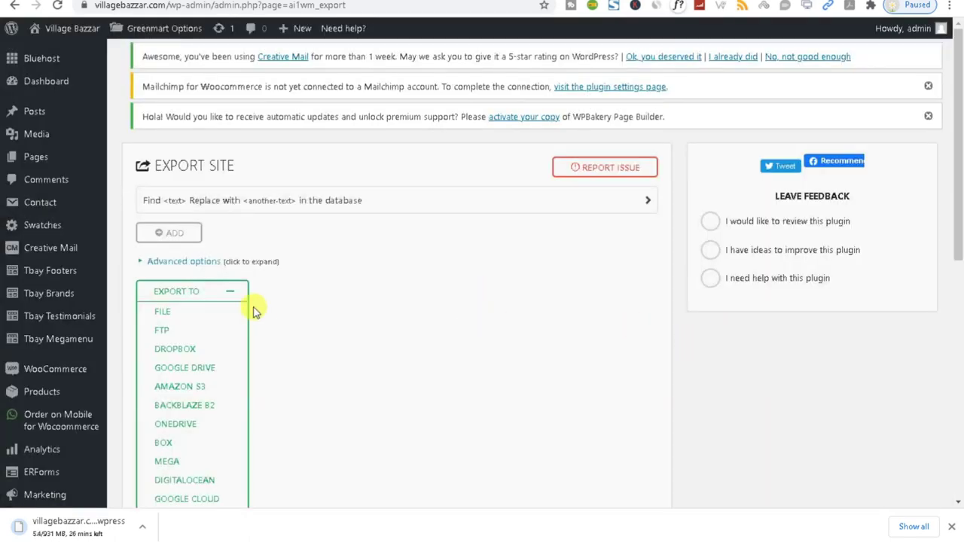
{"action": "scroll", "coordinate": [254, 311], "scroll_direction": "down", "scroll_amount": 5}
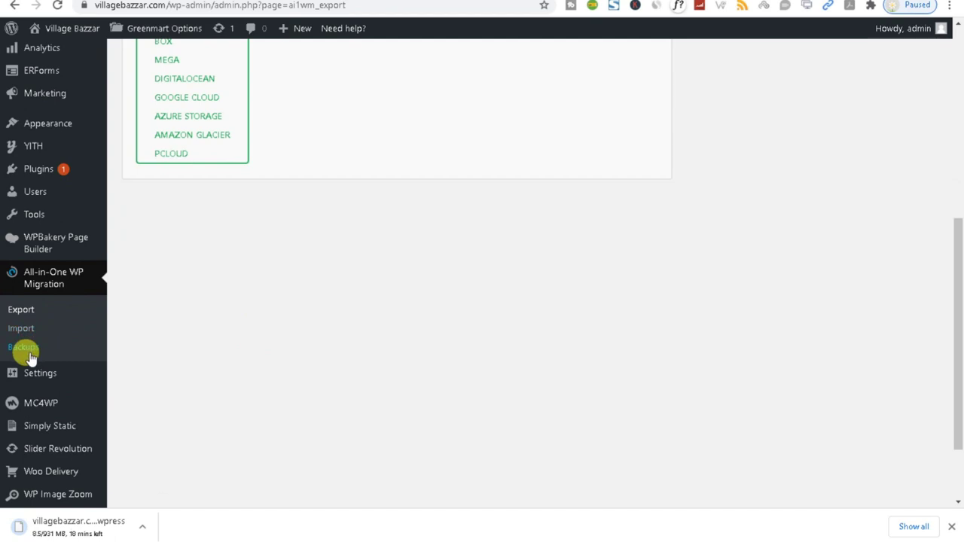
{"action": "left_click", "coordinate": [16, 349]}
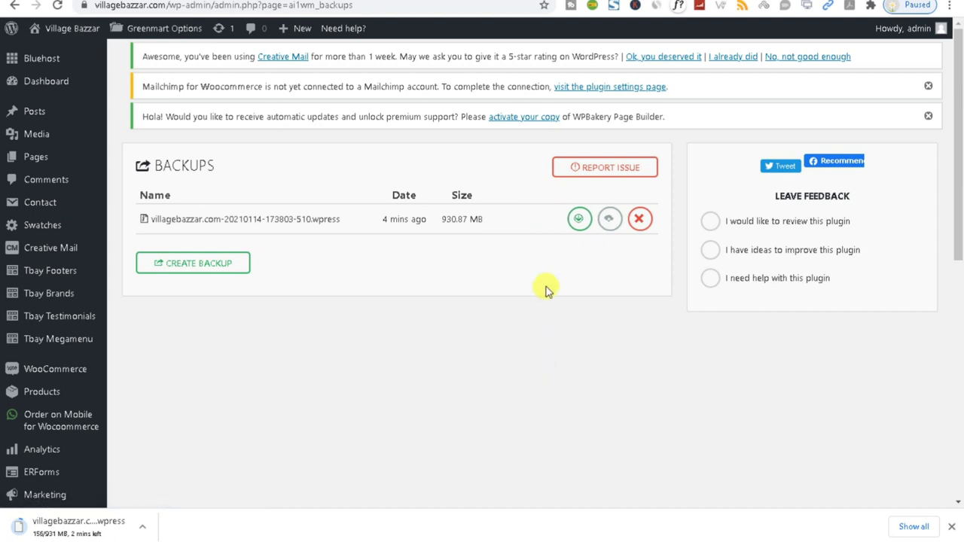
Step: Leave the "test" product's edit page, discarding its unsaved changes, and return to the open order
{"action": "key", "text": "alt+Left"}
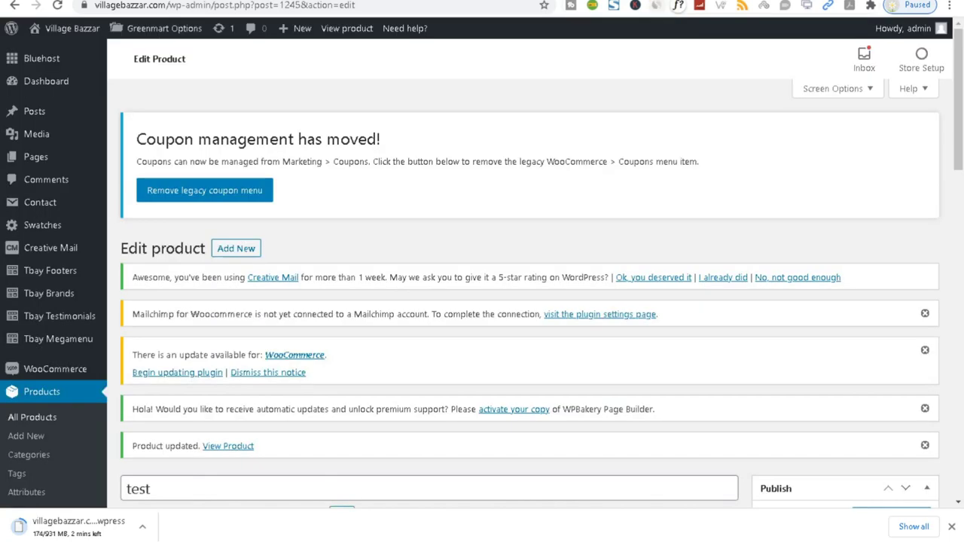
{"action": "key", "text": "alt+Left"}
{"action": "scroll", "coordinate": [568, 170], "scroll_direction": "up", "scroll_amount": 2}
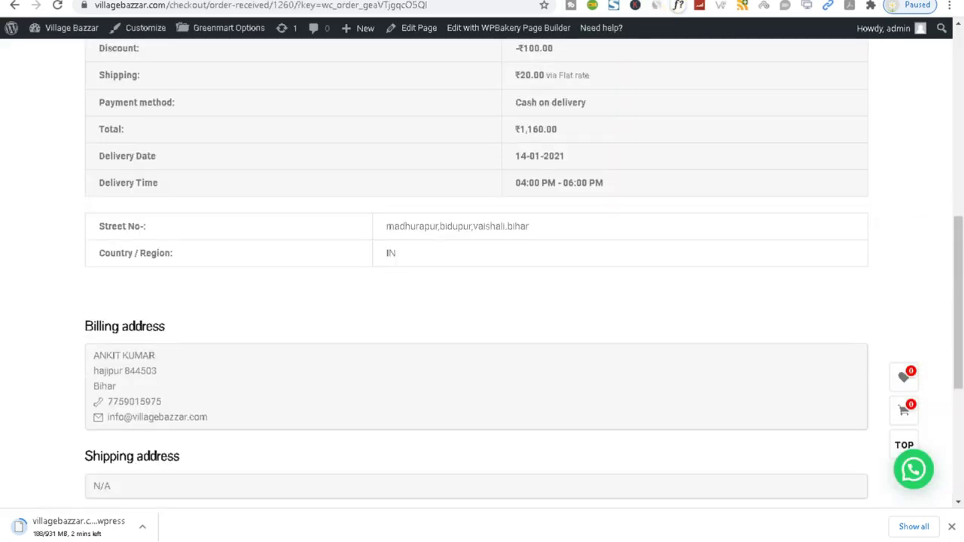
{"action": "key", "text": "alt+Right"}
{"action": "key", "text": "alt+Right"}
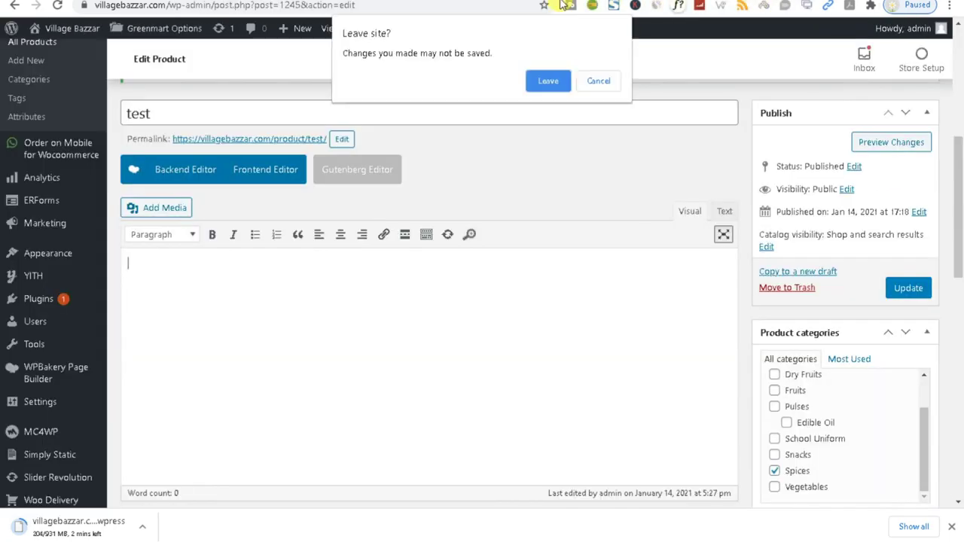
{"action": "left_click", "coordinate": [548, 79]}
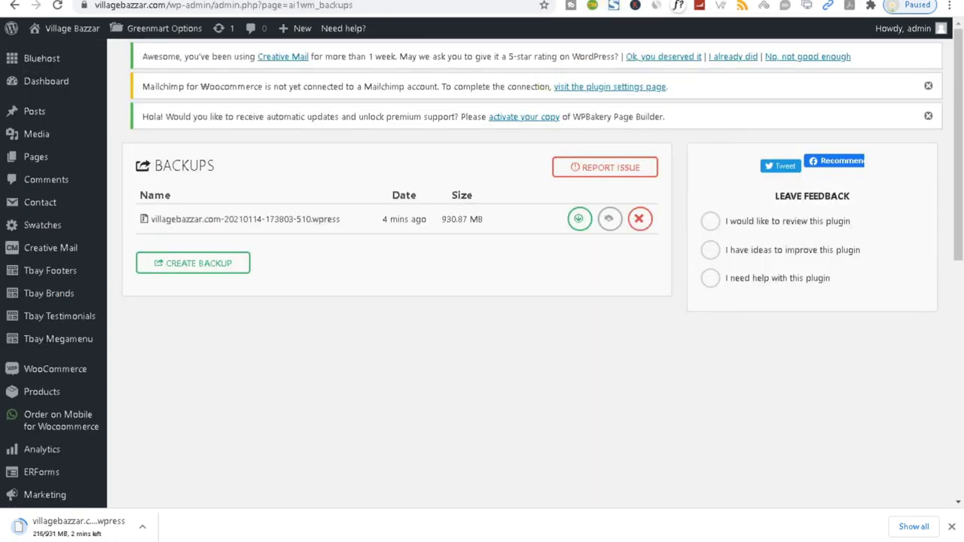
{"action": "key", "text": "alt+Left"}
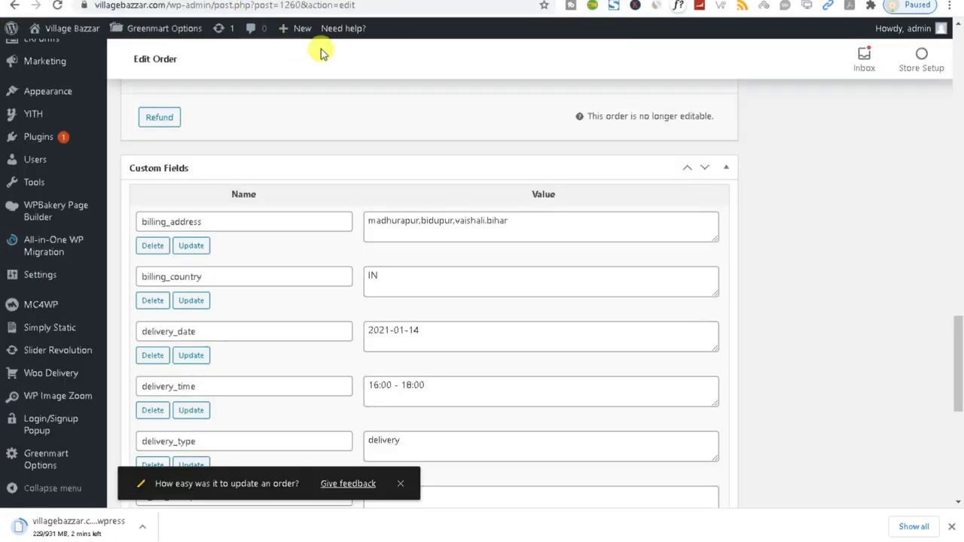
Step: Open the site's list of blog posts in a new tab from the order's admin page
{"action": "scroll", "coordinate": [537, 327], "scroll_direction": "up", "scroll_amount": 5}
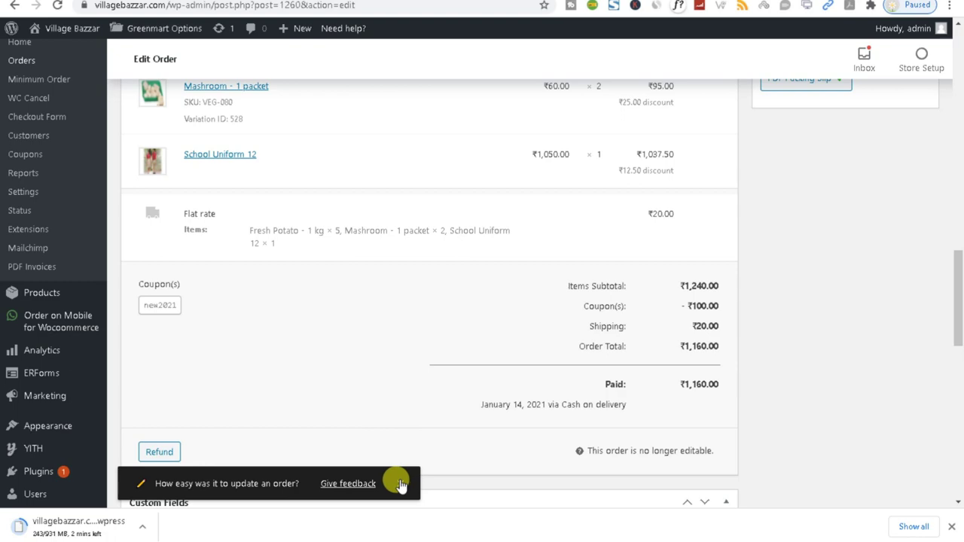
{"action": "scroll", "coordinate": [224, 312], "scroll_direction": "up", "scroll_amount": 4}
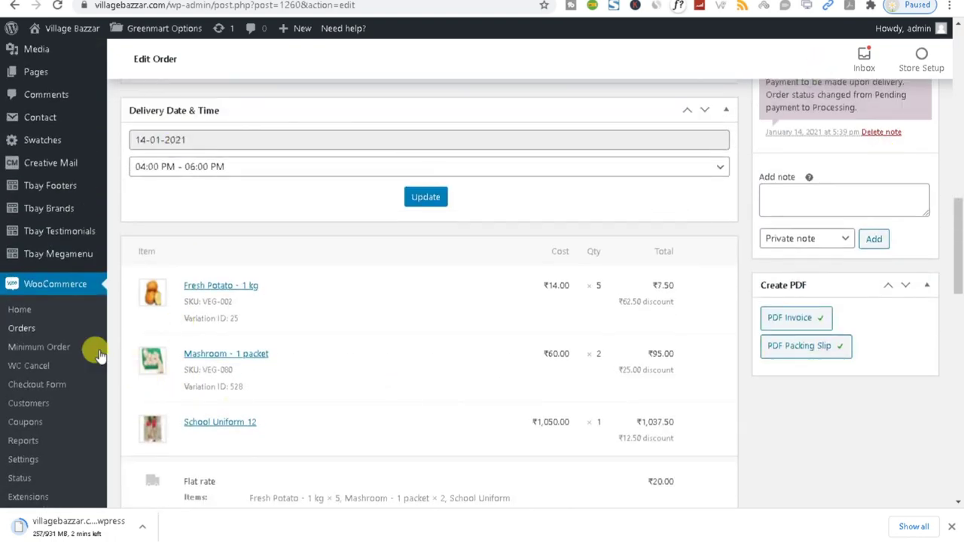
{"action": "scroll", "coordinate": [100, 354], "scroll_direction": "up", "scroll_amount": 8}
{"action": "scroll", "coordinate": [19, 463], "scroll_direction": "down", "scroll_amount": 7}
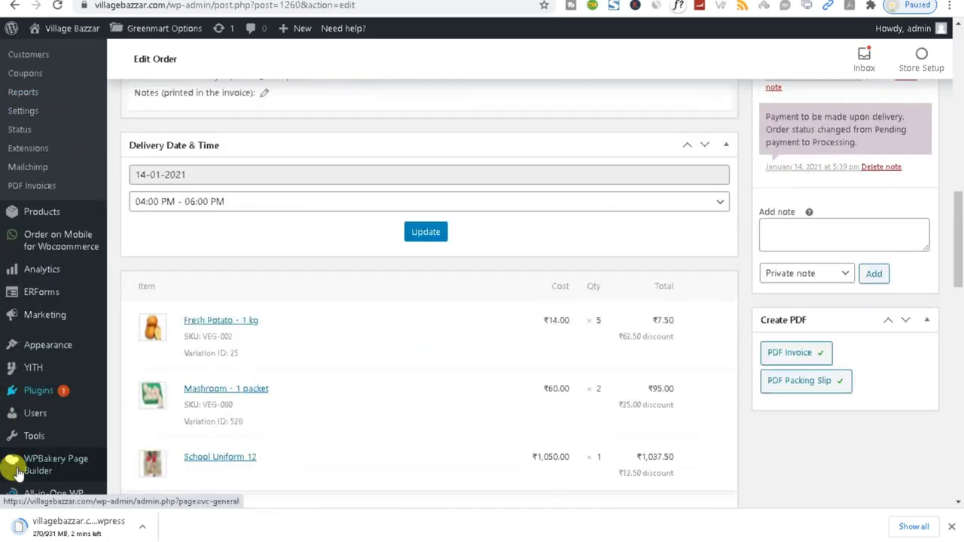
{"action": "scroll", "coordinate": [19, 471], "scroll_direction": "up", "scroll_amount": 3}
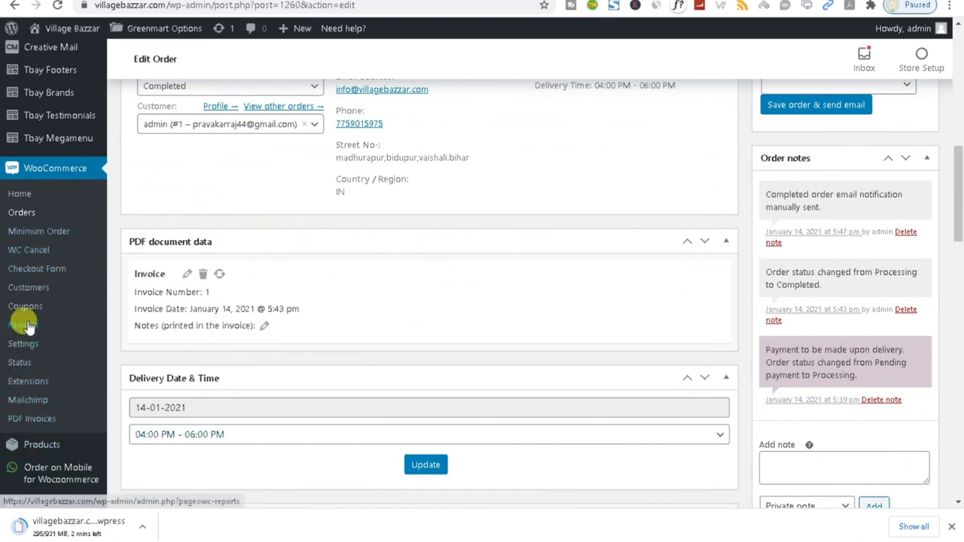
{"action": "scroll", "coordinate": [22, 325], "scroll_direction": "up", "scroll_amount": 4}
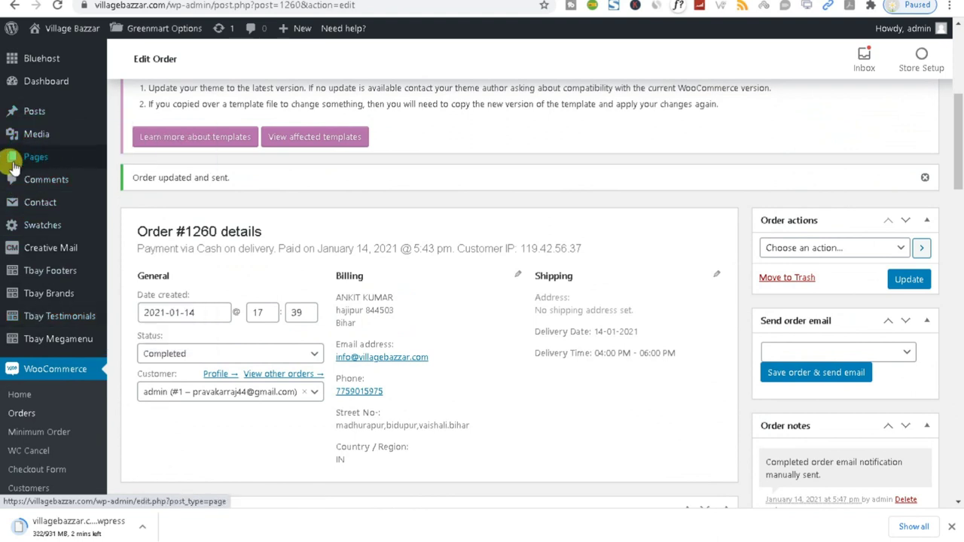
{"action": "mouse_move", "coordinate": [32, 118]}
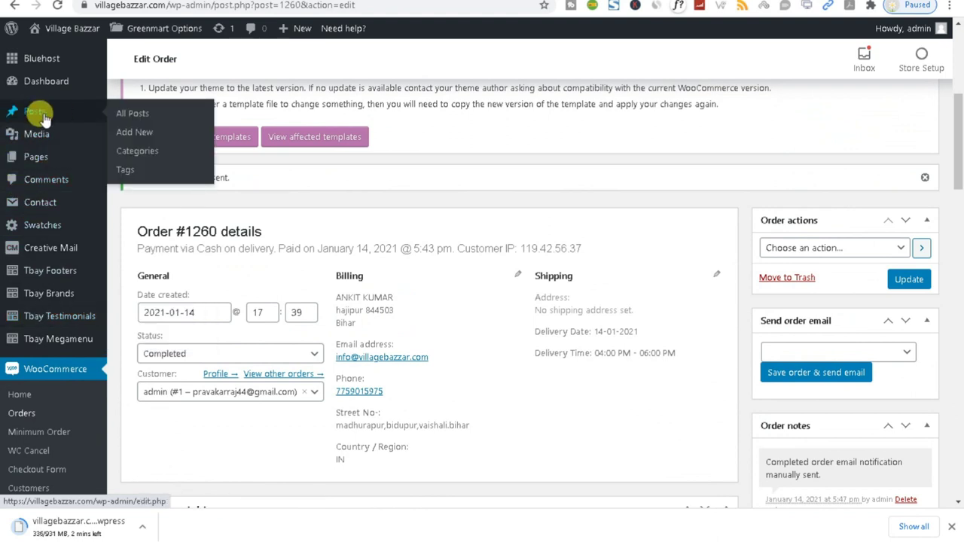
{"action": "right_click", "coordinate": [28, 115]}
{"action": "key", "text": "Escape"}
{"action": "mouse_move", "coordinate": [52, 133]}
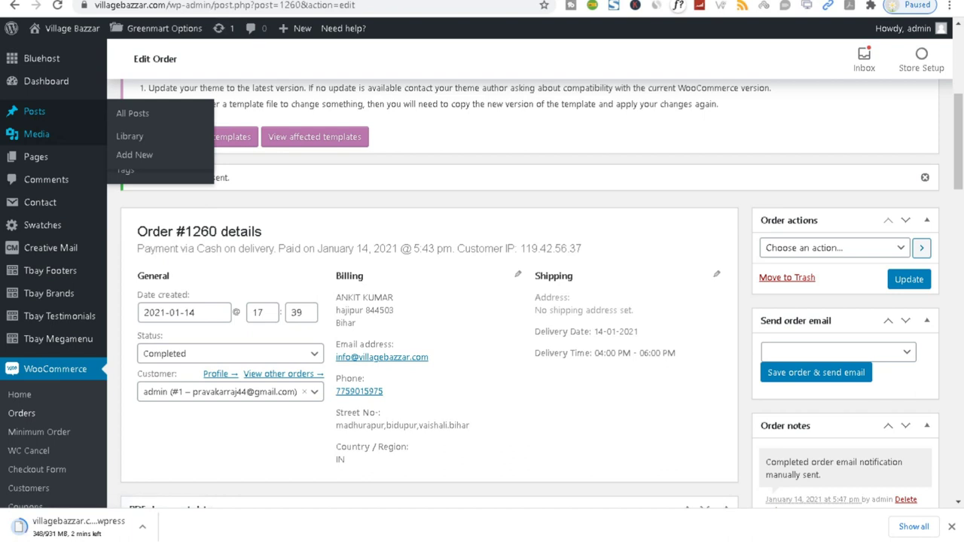
{"action": "left_click", "coordinate": [34, 111]}
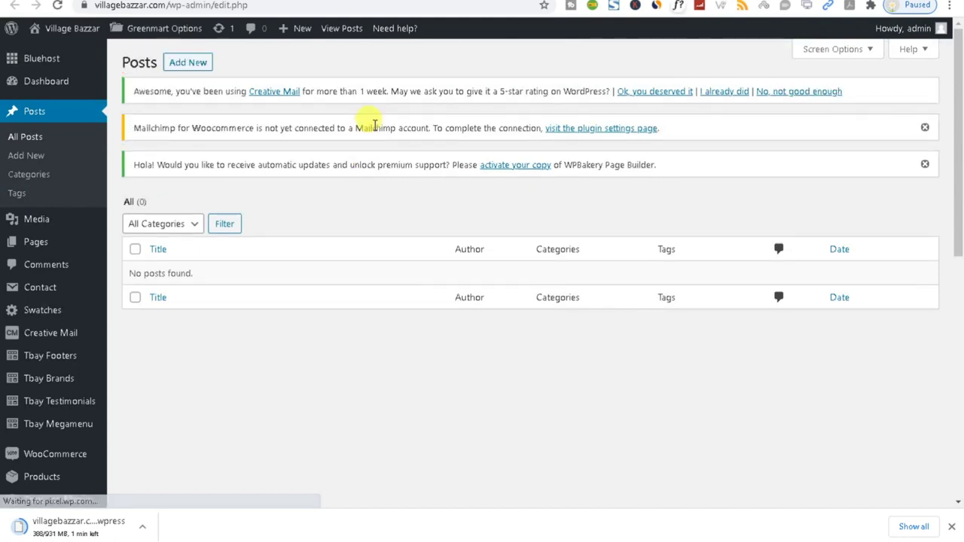
Step: Return to the site backups page and open the Village Bazzar storefront homepage in a new tab
{"action": "key", "text": "alt+Left"}
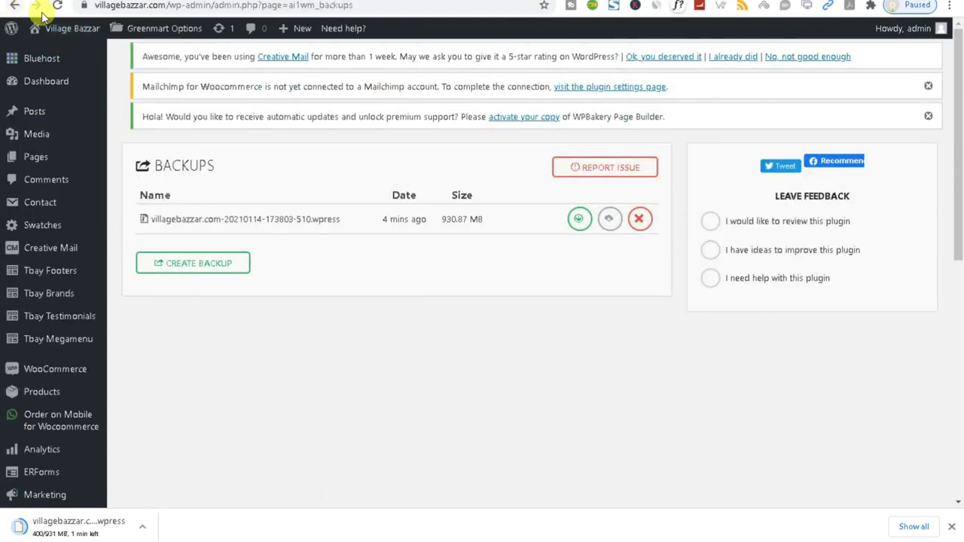
{"action": "mouse_move", "coordinate": [60, 37]}
{"action": "right_click", "coordinate": [75, 54]}
{"action": "left_click", "coordinate": [72, 69]}
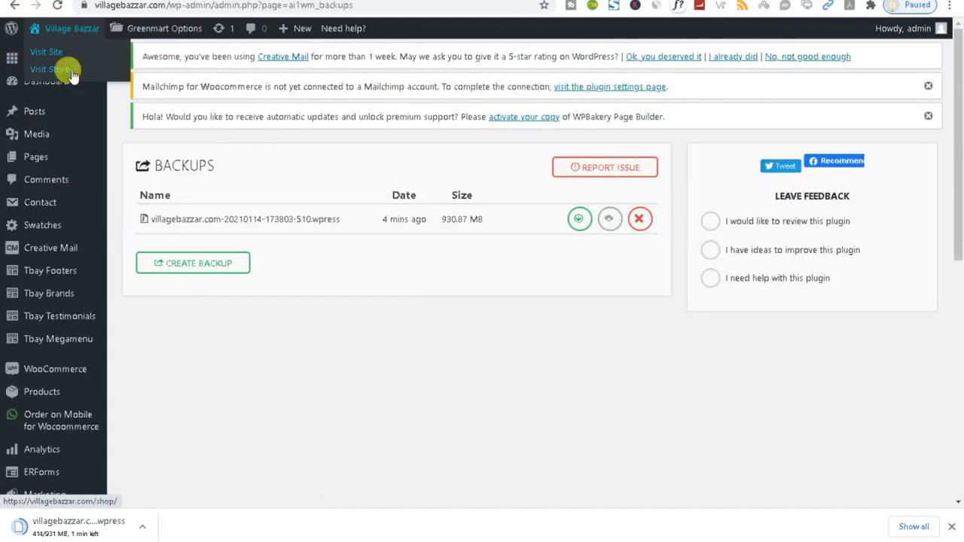
{"action": "key", "text": "ctrl+t"}
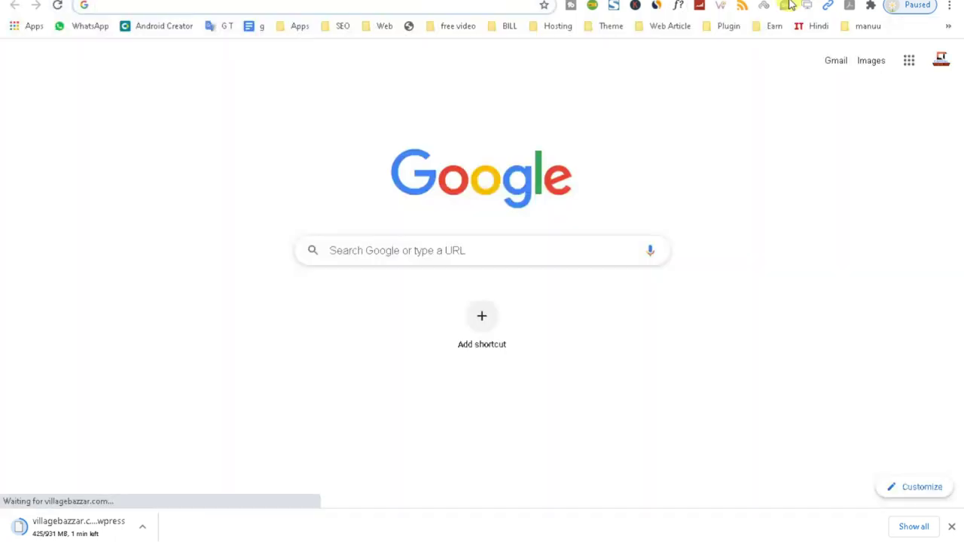
{"action": "key", "text": "ctrl+w"}
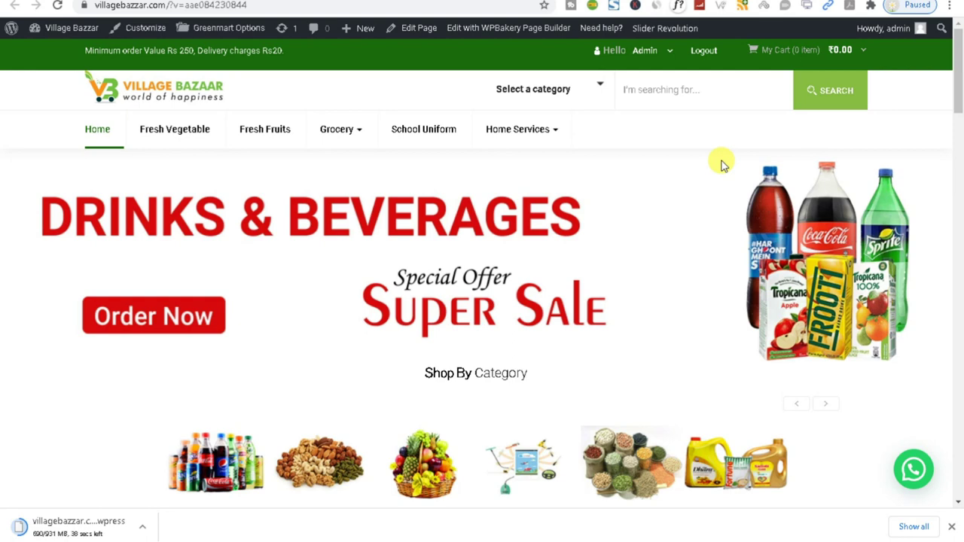
Step: Examine the homepage's banner, "Shop By Category" and "Top Featured Products" sections, and return to the posts list
{"action": "scroll", "coordinate": [721, 164], "scroll_direction": "down", "scroll_amount": 4}
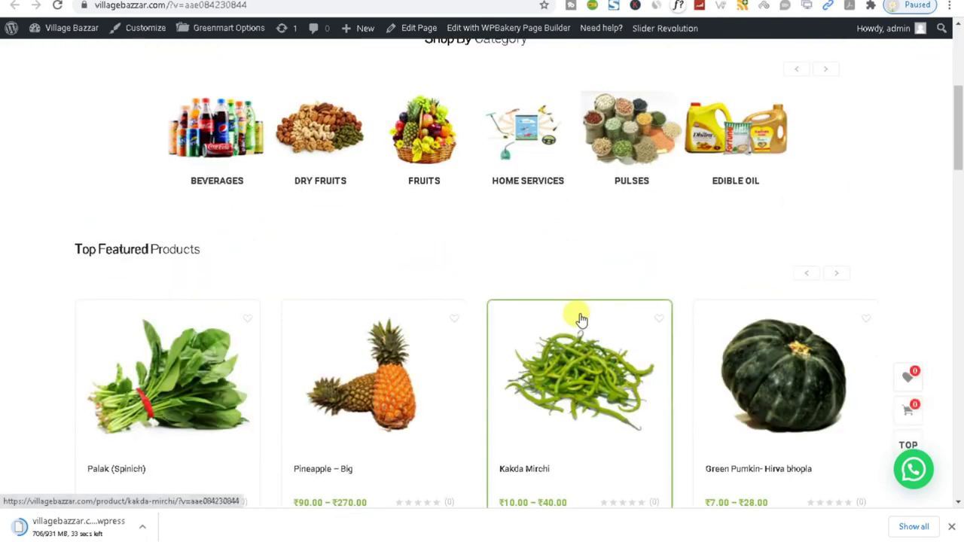
{"action": "scroll", "coordinate": [580, 314], "scroll_direction": "down", "scroll_amount": 3}
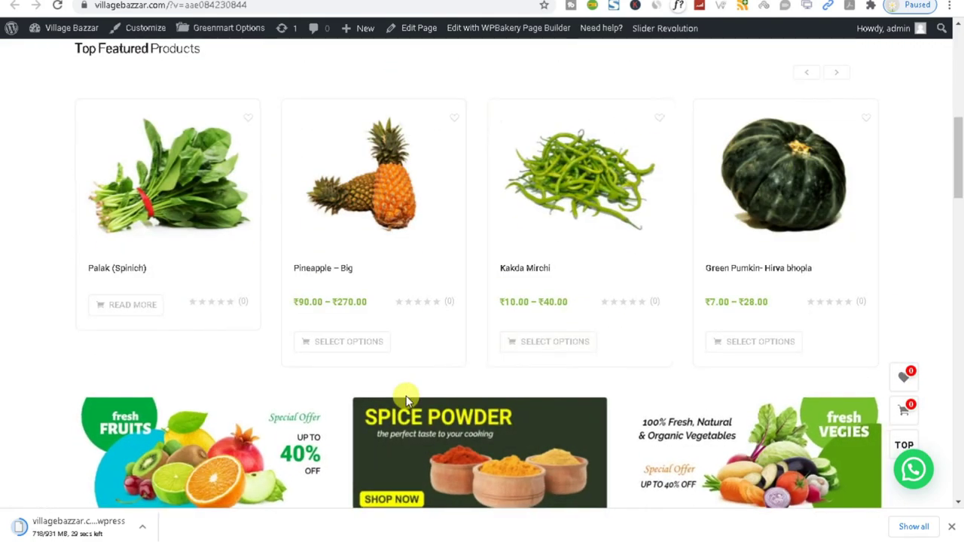
{"action": "scroll", "coordinate": [316, 361], "scroll_direction": "up", "scroll_amount": 3}
{"action": "triple_click", "coordinate": [113, 316]}
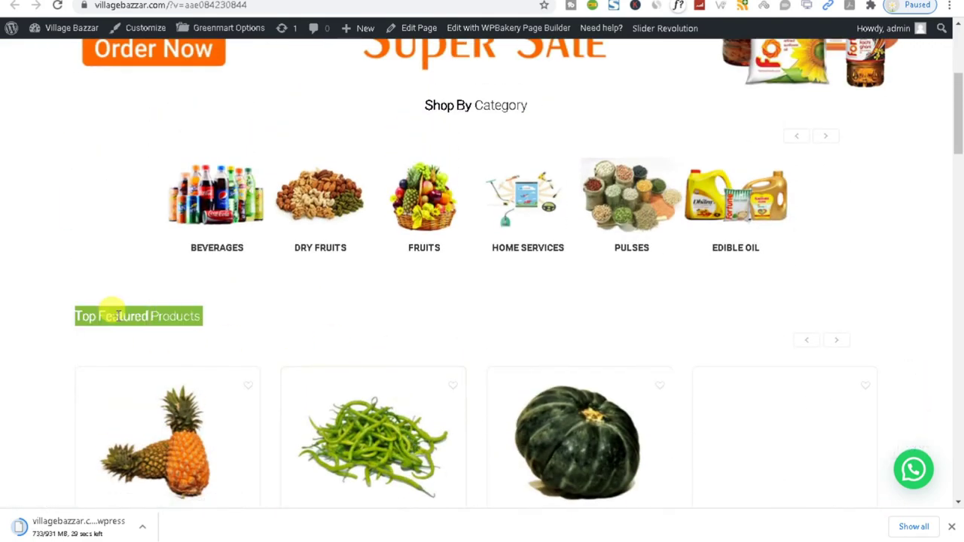
{"action": "scroll", "coordinate": [121, 320], "scroll_direction": "up", "scroll_amount": 1}
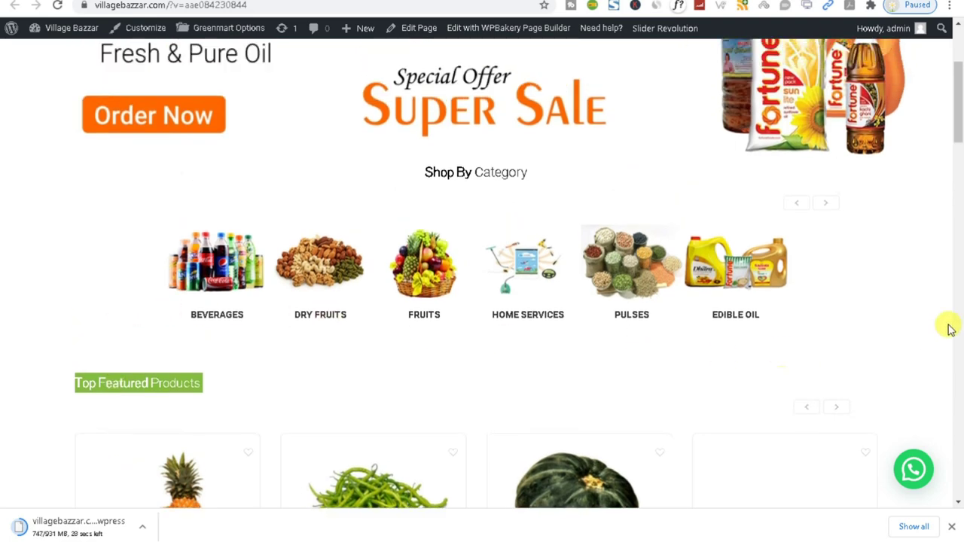
{"action": "scroll", "coordinate": [211, 416], "scroll_direction": "up", "scroll_amount": 3}
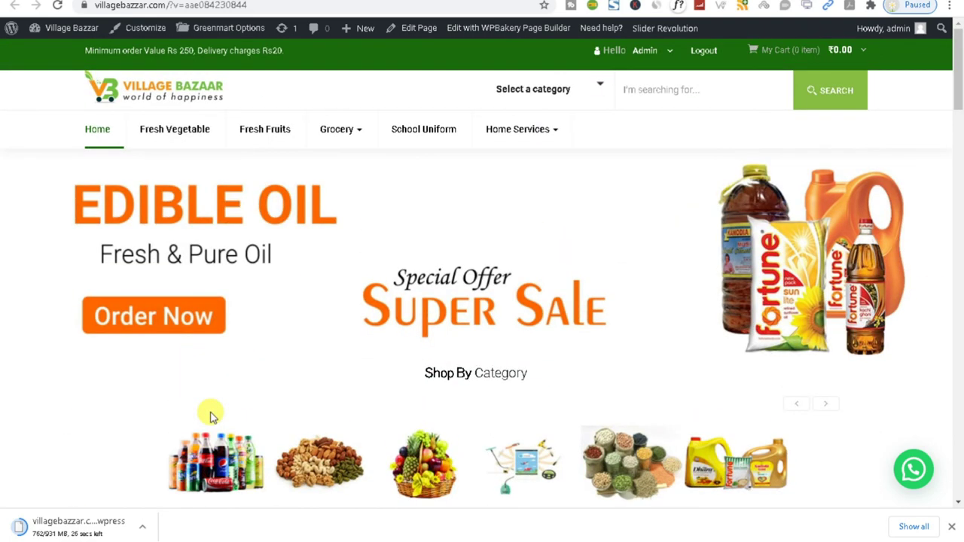
{"action": "scroll", "coordinate": [522, 219], "scroll_direction": "down", "scroll_amount": 4}
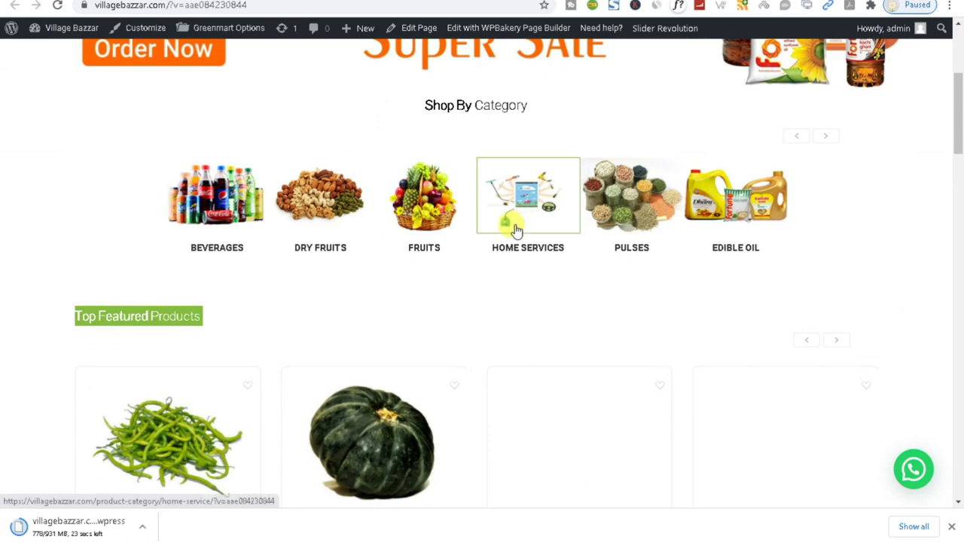
{"action": "key", "text": "alt+Left"}
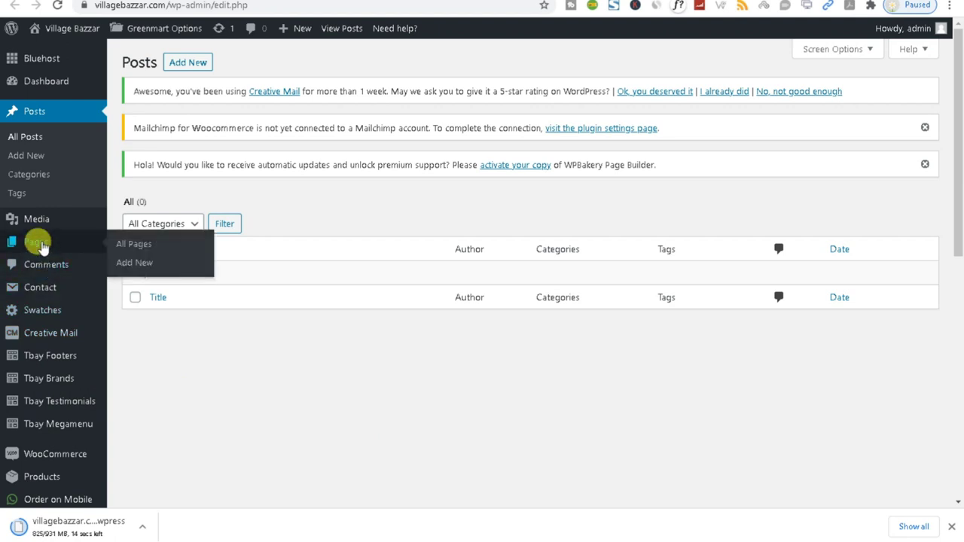
Step: From the site's pages list, start a new page and title it "Combo Offer"
{"action": "left_click", "coordinate": [37, 243]}
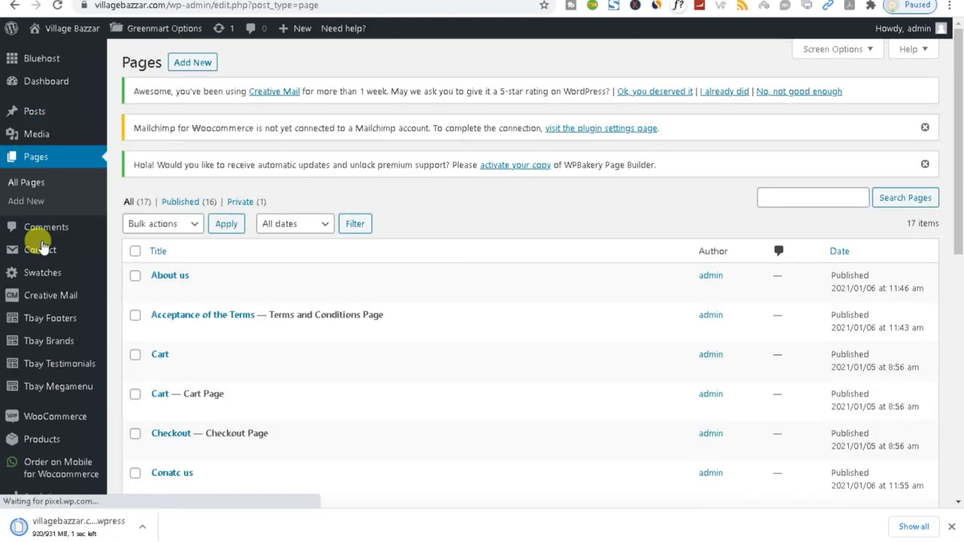
{"action": "left_click", "coordinate": [190, 66]}
{"action": "scroll", "coordinate": [442, 290], "scroll_direction": "down", "scroll_amount": 5}
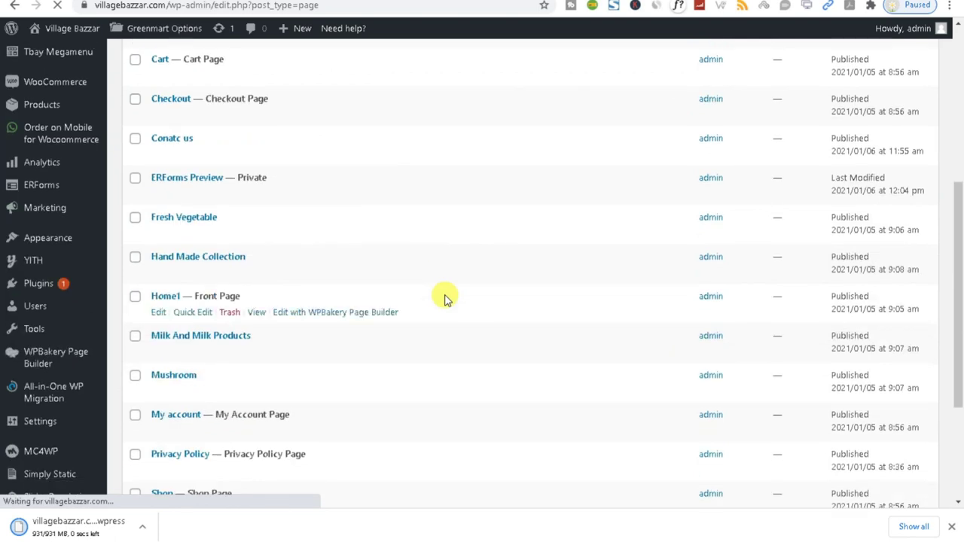
{"action": "scroll", "coordinate": [445, 299], "scroll_direction": "down", "scroll_amount": 3}
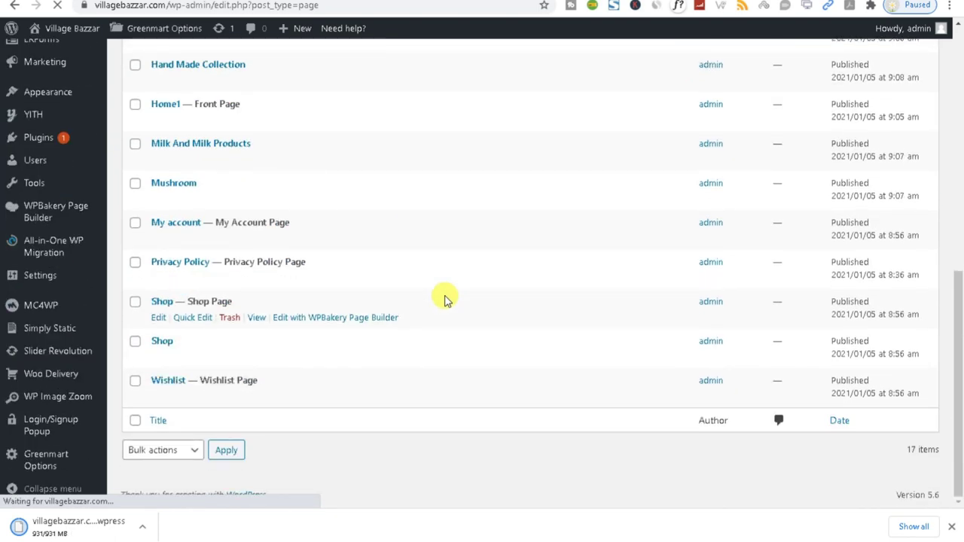
{"action": "scroll", "coordinate": [444, 300], "scroll_direction": "up", "scroll_amount": 5}
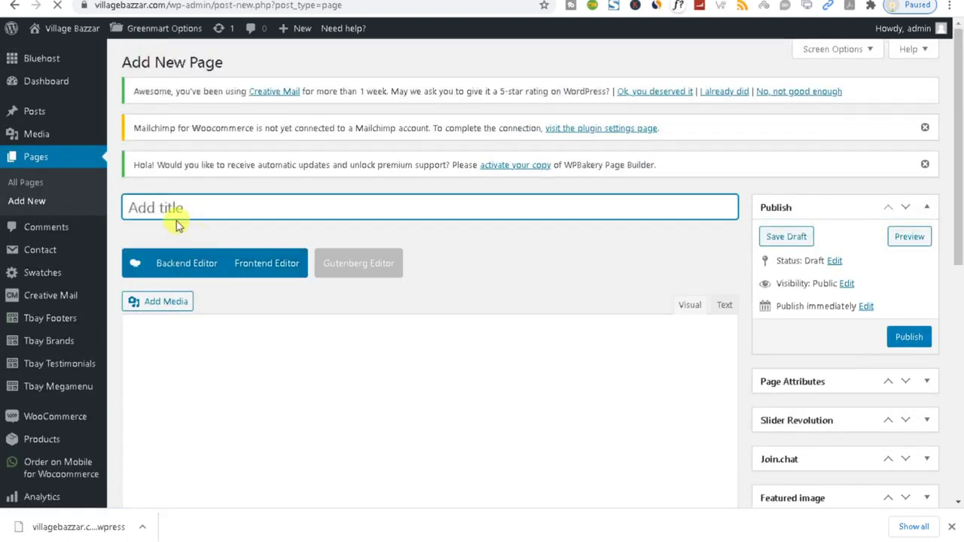
{"action": "type", "text": "Com"}
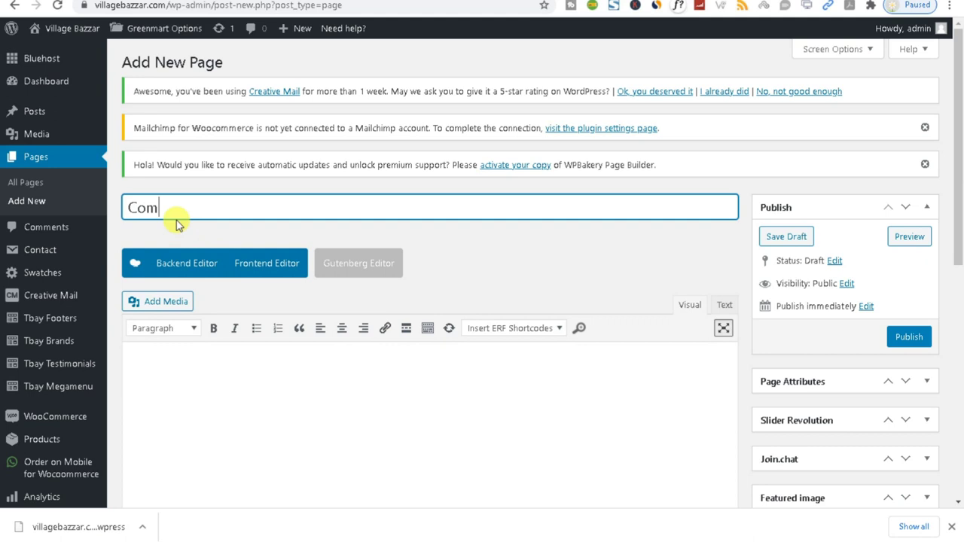
{"action": "type", "text": "bo Offer"}
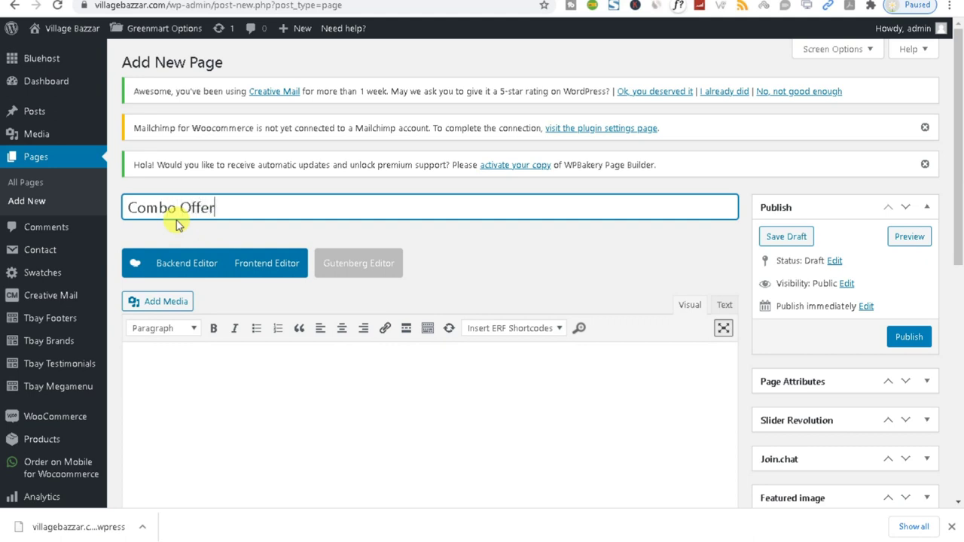
{"action": "key", "text": "ctrl+a"}
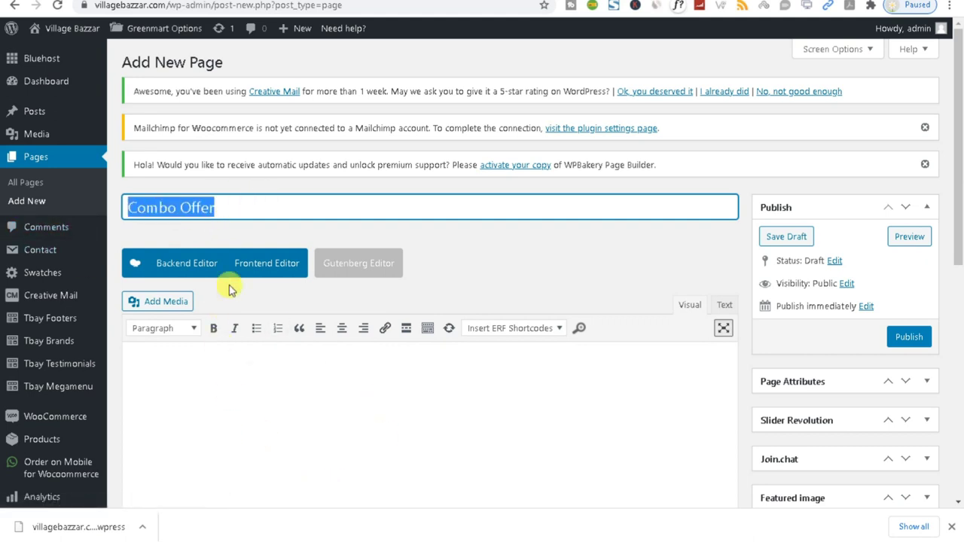
Step: Switch the new page to the WPBakery backend editor, search elements for "product" and add a Tbay Product CountDown element
{"action": "left_click", "coordinate": [237, 409]}
{"action": "left_click", "coordinate": [158, 271]}
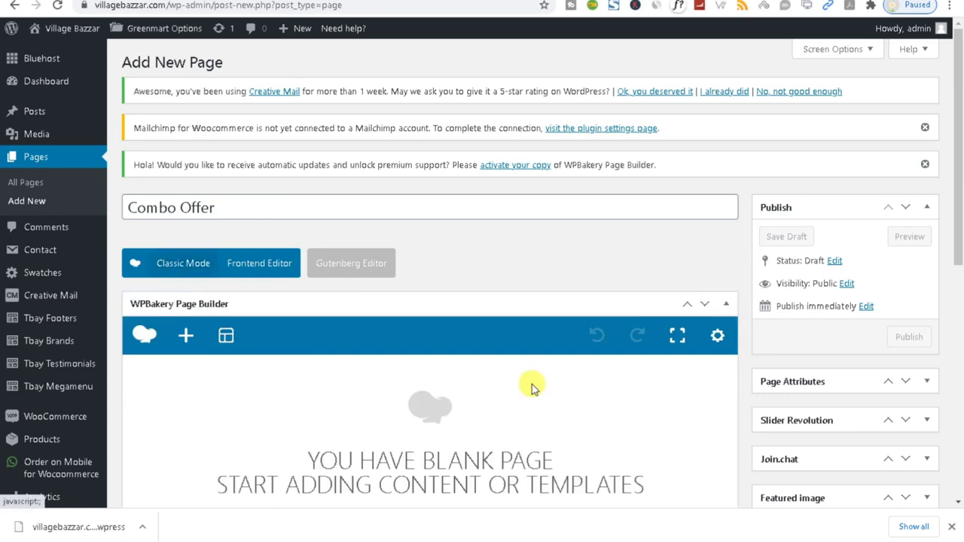
{"action": "scroll", "coordinate": [520, 385], "scroll_direction": "down", "scroll_amount": 4}
{"action": "left_click", "coordinate": [253, 248]}
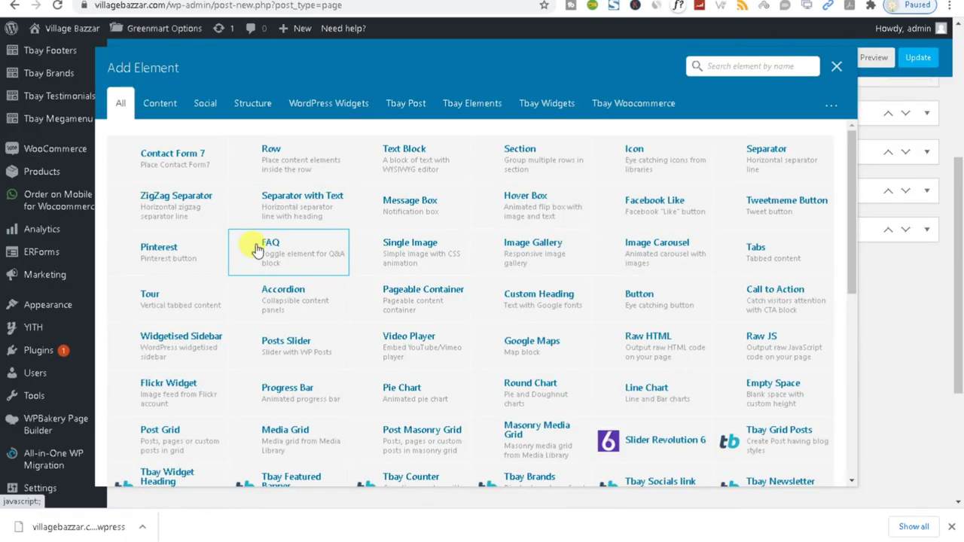
{"action": "left_click", "coordinate": [730, 66]}
{"action": "type", "text": "p"}
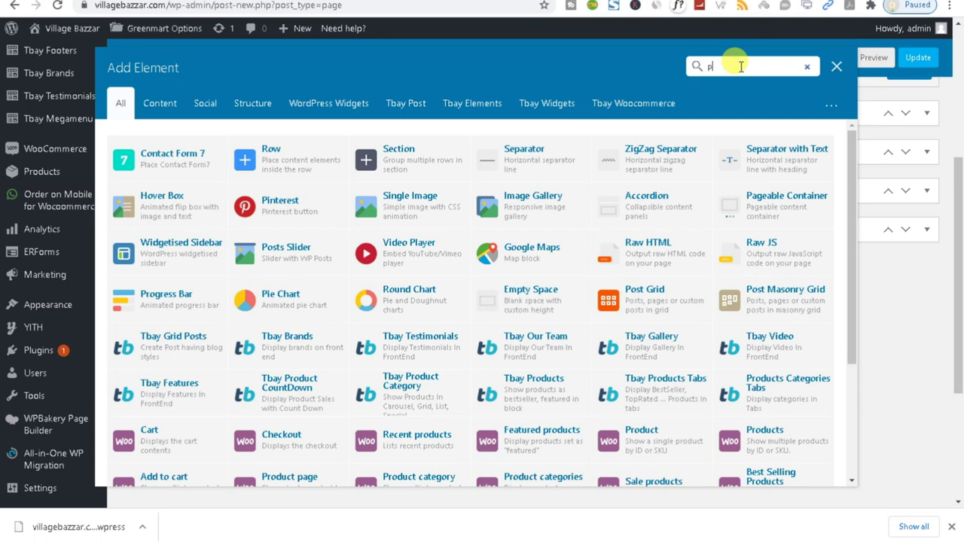
{"action": "type", "text": "roduct"}
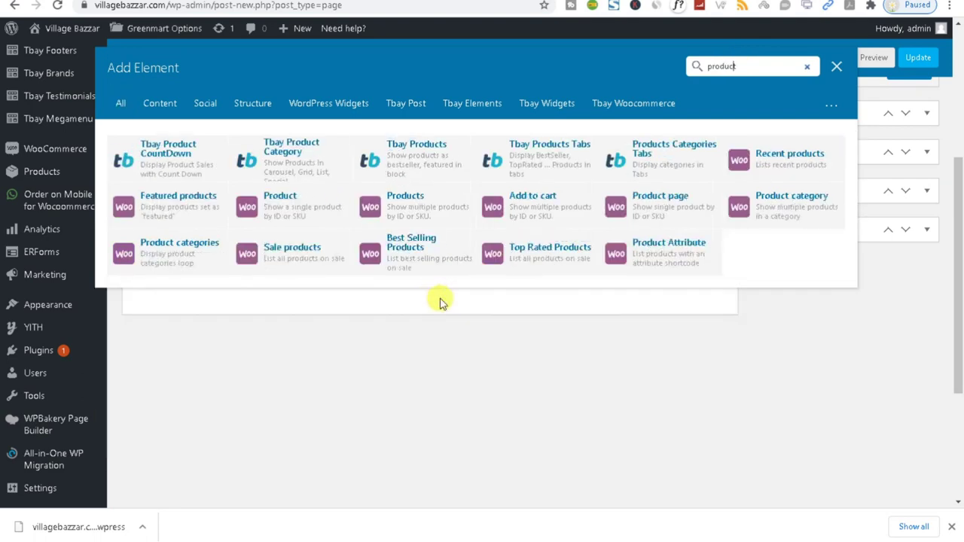
{"action": "left_click", "coordinate": [173, 169]}
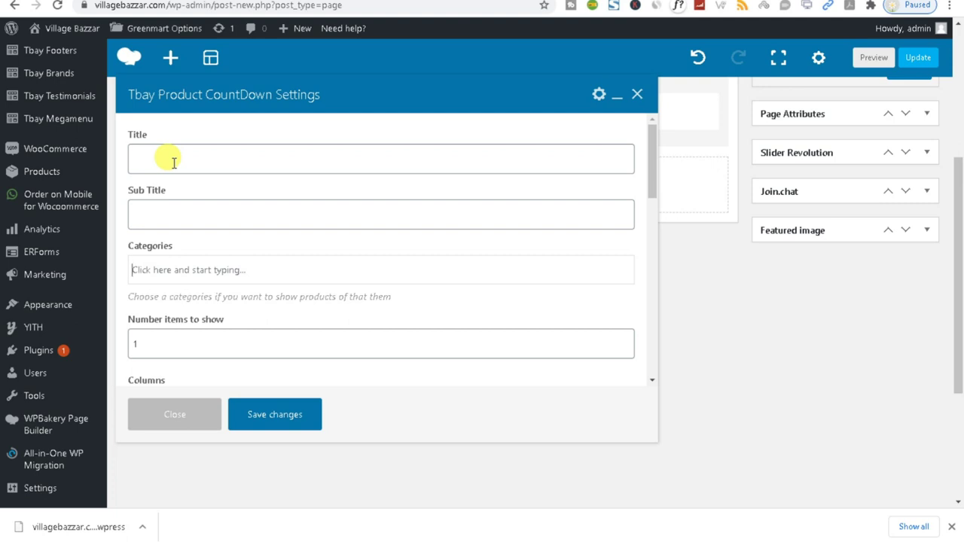
Step: Set the countdown element's category to Fruits
{"action": "scroll", "coordinate": [218, 219], "scroll_direction": "down", "scroll_amount": 1}
{"action": "left_click", "coordinate": [154, 202]}
{"action": "type", "text": "fruit"}
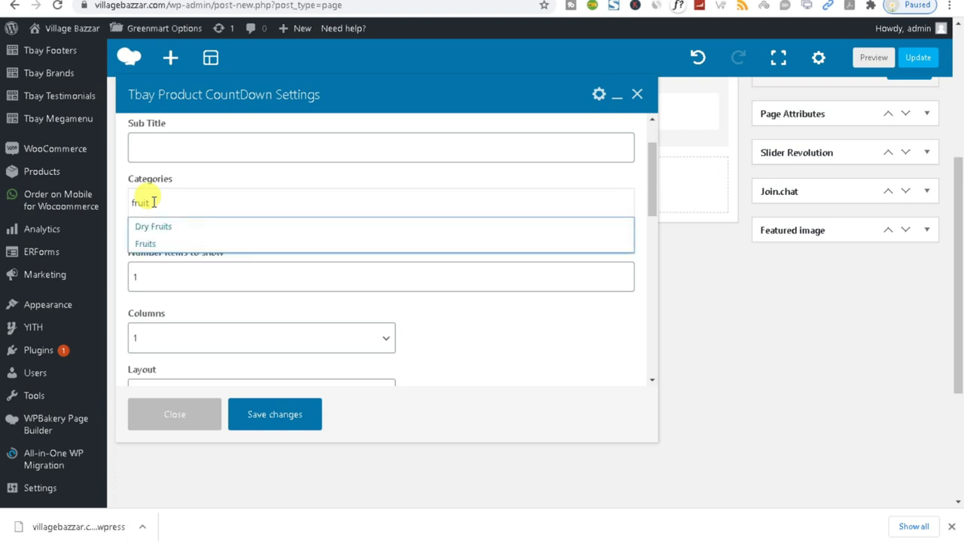
{"action": "left_click", "coordinate": [154, 242]}
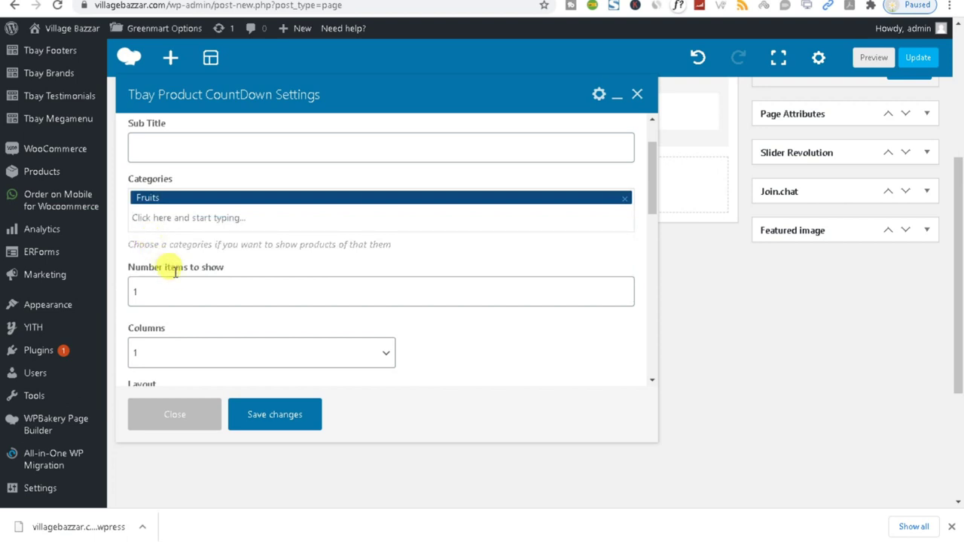
Step: Set the countdown element to show 12 items in 4 columns
{"action": "scroll", "coordinate": [168, 269], "scroll_direction": "down", "scroll_amount": 1}
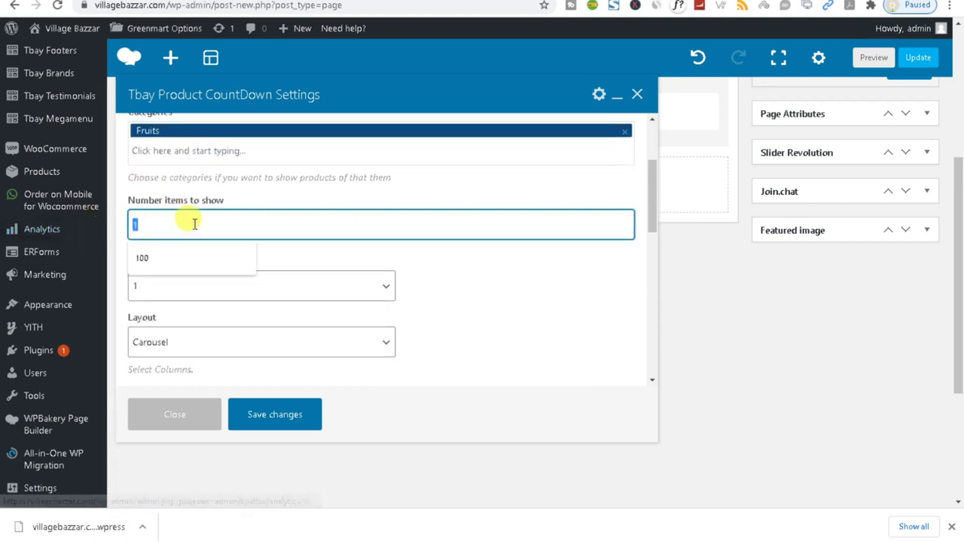
{"action": "type", "text": "2"}
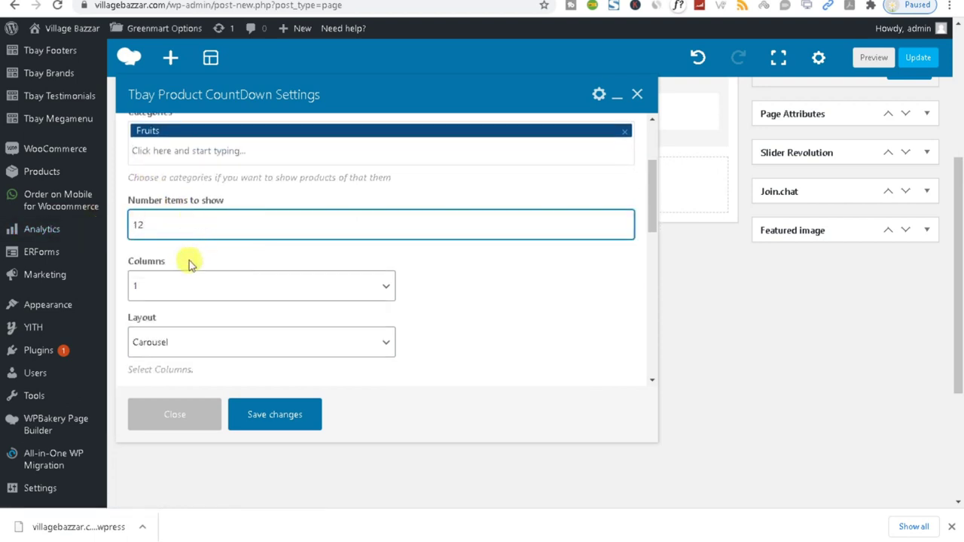
{"action": "left_click", "coordinate": [155, 290]}
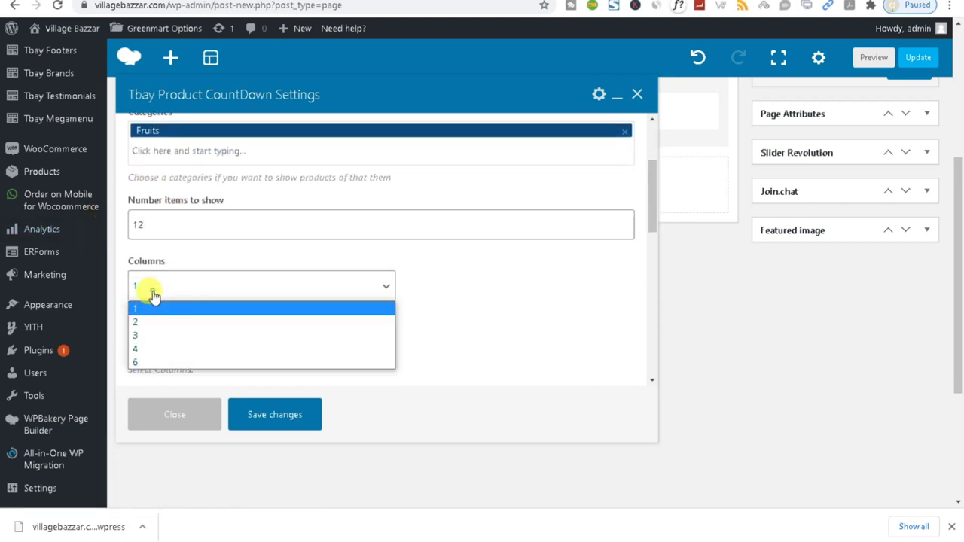
{"action": "left_click", "coordinate": [149, 350]}
Step: Check the layout choices, keeping Carousel, and set the countdown element's rows to 3
{"action": "scroll", "coordinate": [264, 303], "scroll_direction": "down", "scroll_amount": 3}
{"action": "left_click", "coordinate": [195, 209]}
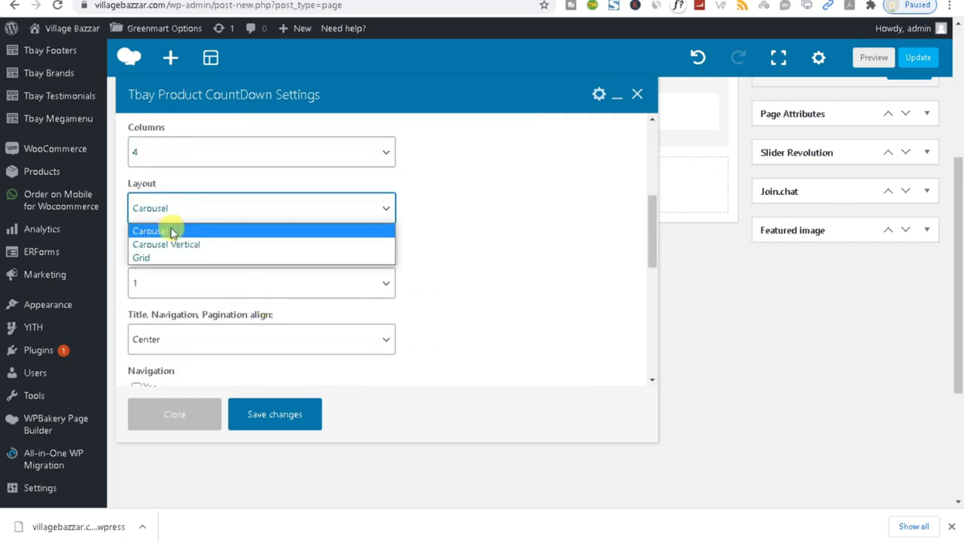
{"action": "left_click", "coordinate": [506, 222]}
{"action": "left_click", "coordinate": [250, 284]}
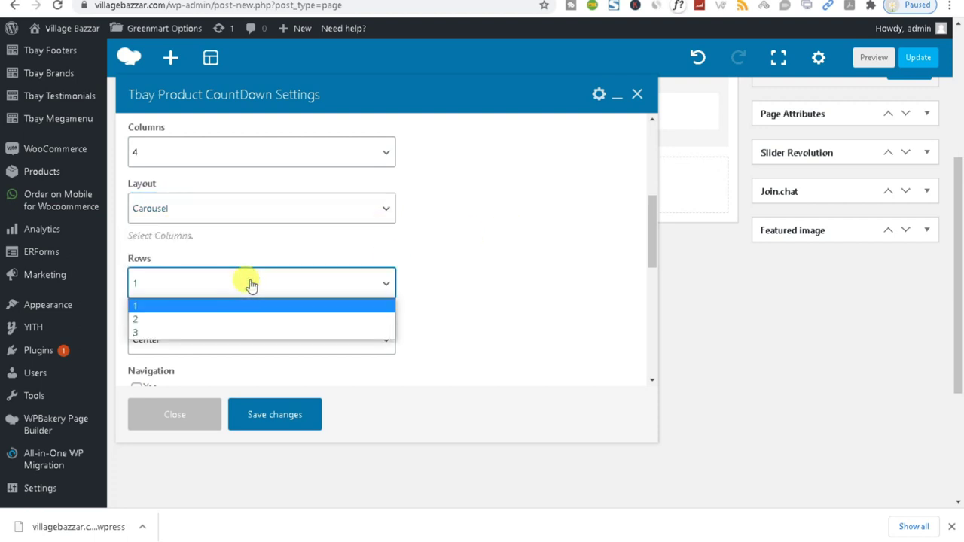
{"action": "left_click", "coordinate": [170, 338]}
{"action": "scroll", "coordinate": [306, 264], "scroll_direction": "down", "scroll_amount": 2}
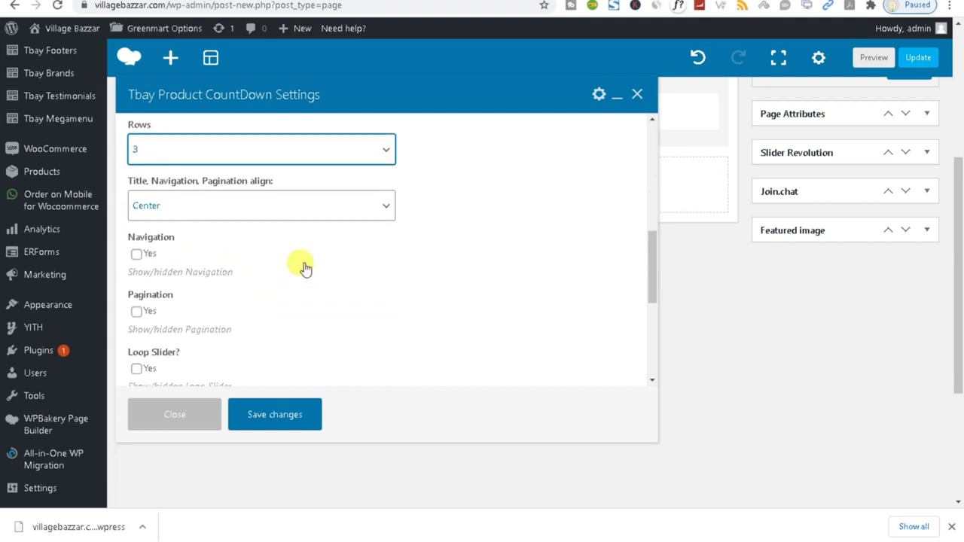
{"action": "scroll", "coordinate": [181, 305], "scroll_direction": "down", "scroll_amount": 3}
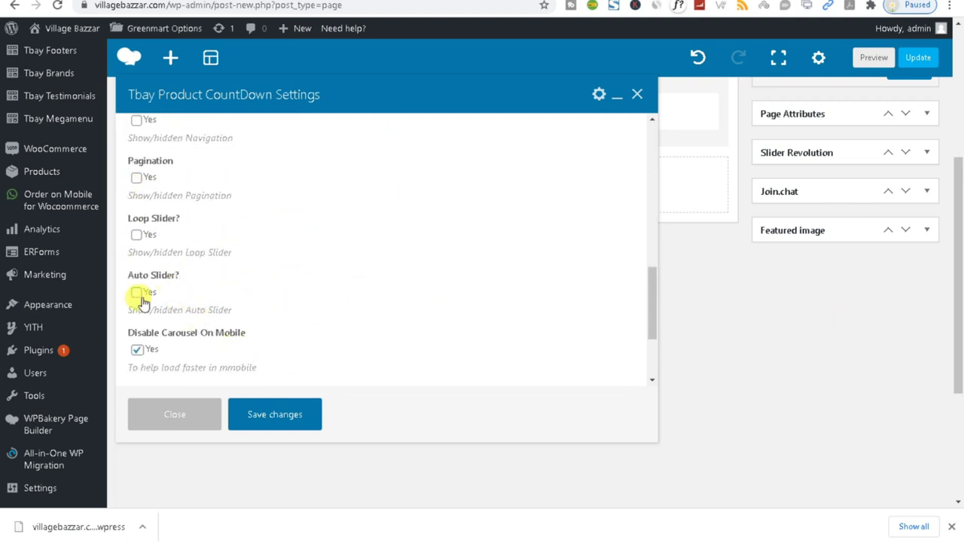
{"action": "left_click", "coordinate": [136, 293]}
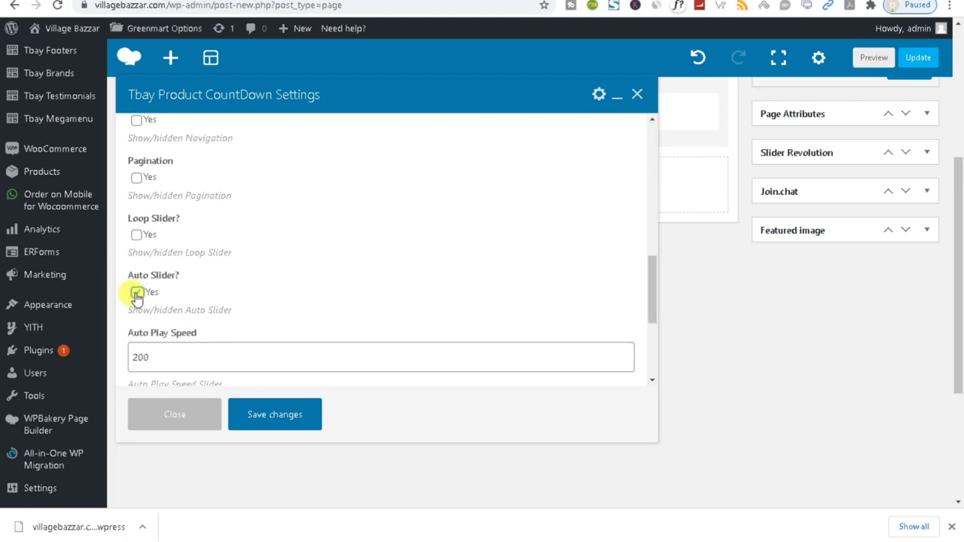
{"action": "left_click", "coordinate": [136, 293]}
Step: Enable "Show config Responsive" and review the column counts for the desktop, tablet and mobile screen sizes
{"action": "scroll", "coordinate": [143, 298], "scroll_direction": "down", "scroll_amount": 2}
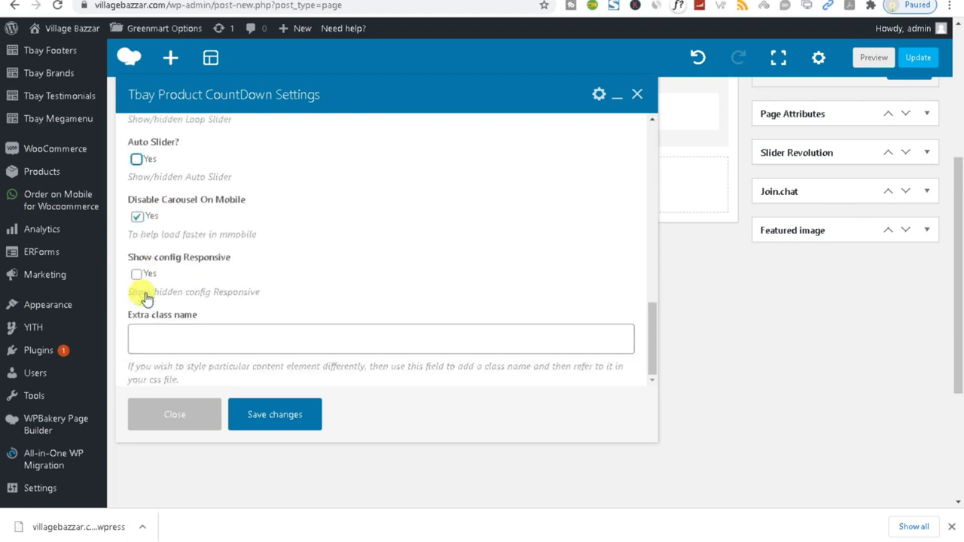
{"action": "left_click", "coordinate": [137, 276]}
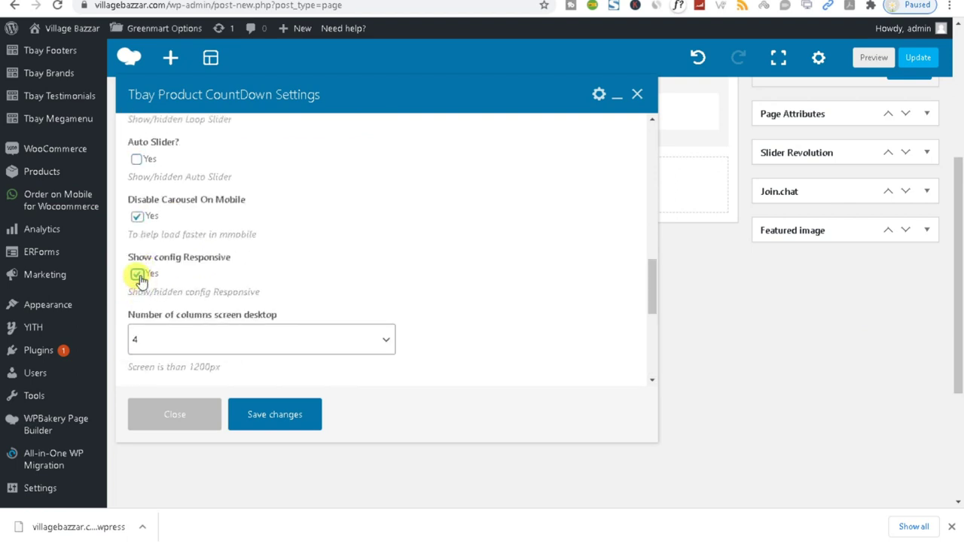
{"action": "triple_click", "coordinate": [194, 257]}
{"action": "scroll", "coordinate": [253, 260], "scroll_direction": "down", "scroll_amount": 1}
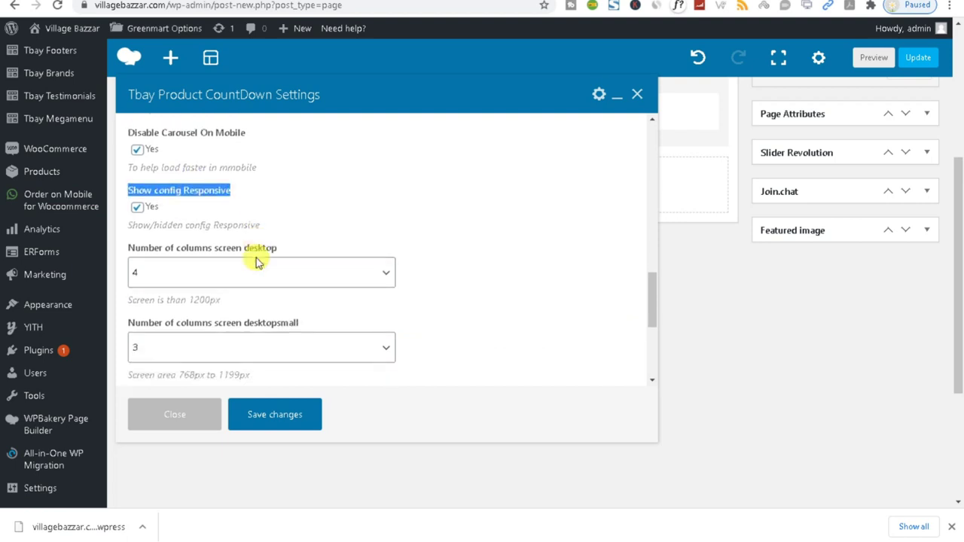
{"action": "scroll", "coordinate": [256, 262], "scroll_direction": "down", "scroll_amount": 3}
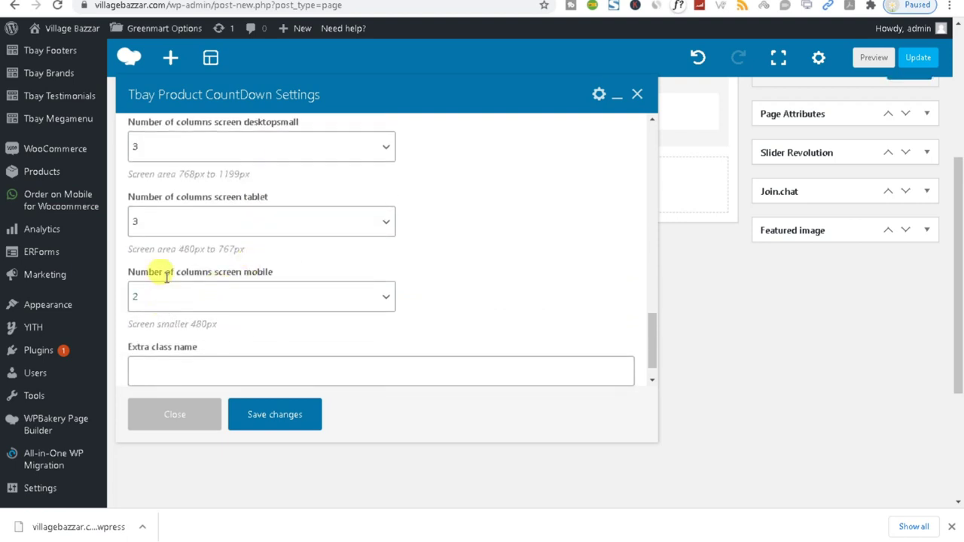
{"action": "scroll", "coordinate": [167, 249], "scroll_direction": "up", "scroll_amount": 1}
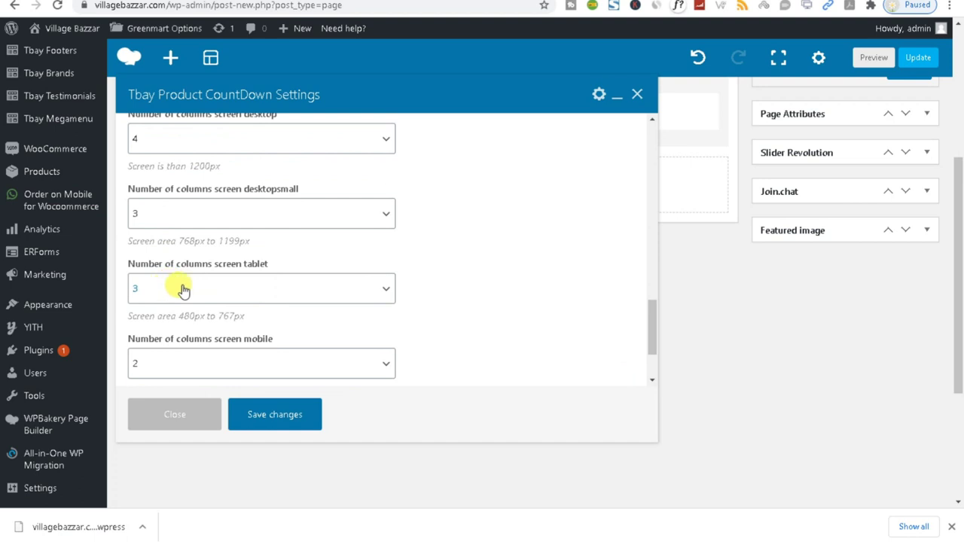
{"action": "scroll", "coordinate": [252, 247], "scroll_direction": "up", "scroll_amount": 1}
{"action": "scroll", "coordinate": [271, 301], "scroll_direction": "down", "scroll_amount": 3}
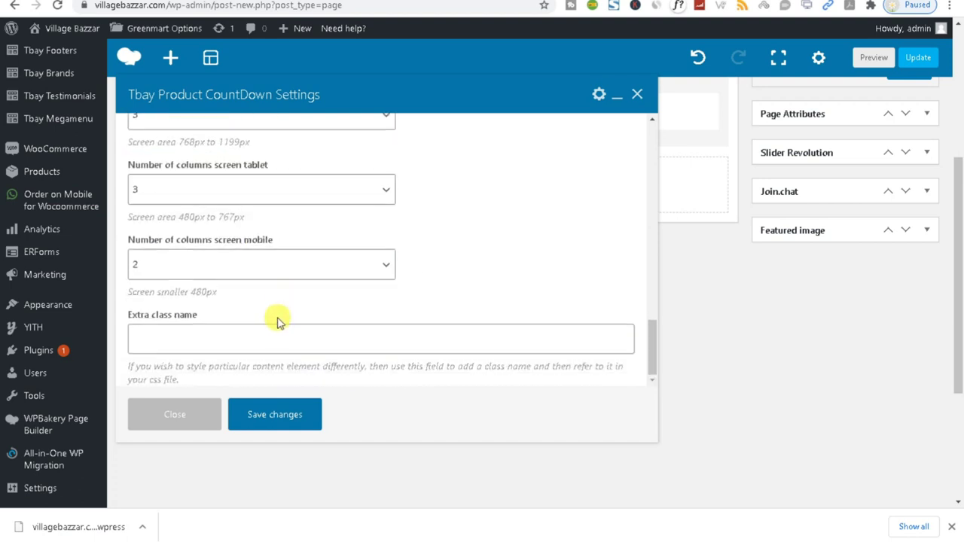
Step: Save the countdown element's settings and publish the "Combo Offer" page
{"action": "scroll", "coordinate": [277, 332], "scroll_direction": "down", "scroll_amount": 3}
{"action": "left_click", "coordinate": [282, 418]}
{"action": "scroll", "coordinate": [309, 389], "scroll_direction": "up", "scroll_amount": 4}
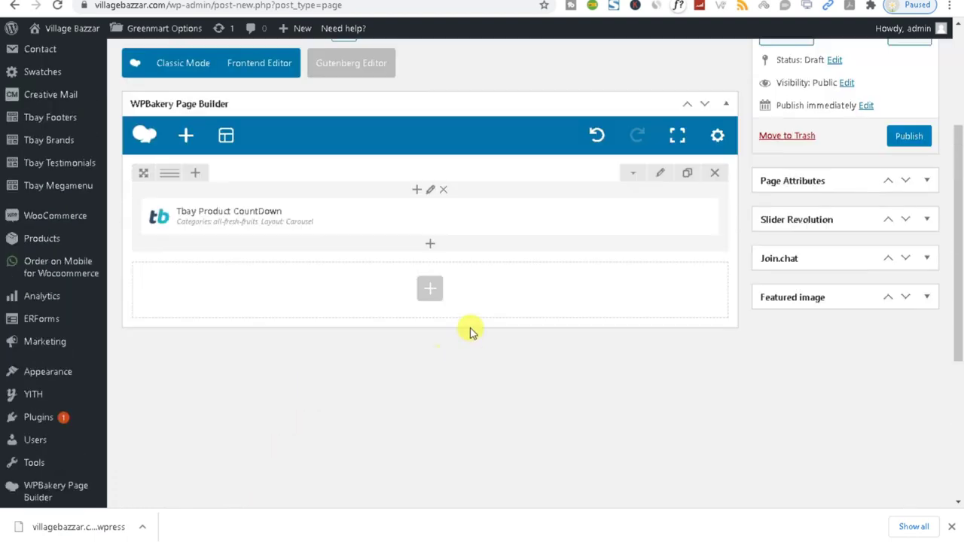
{"action": "left_click", "coordinate": [904, 139]}
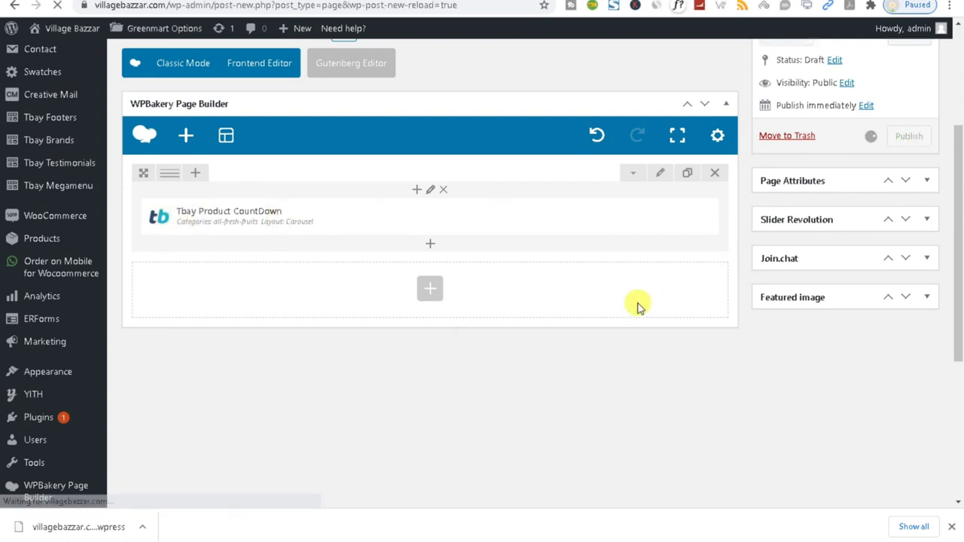
Step: Examine the storefront homepage's category and featured product sections, and return to the published "Combo Offer" page's editor
{"action": "mouse_move", "coordinate": [378, 214]}
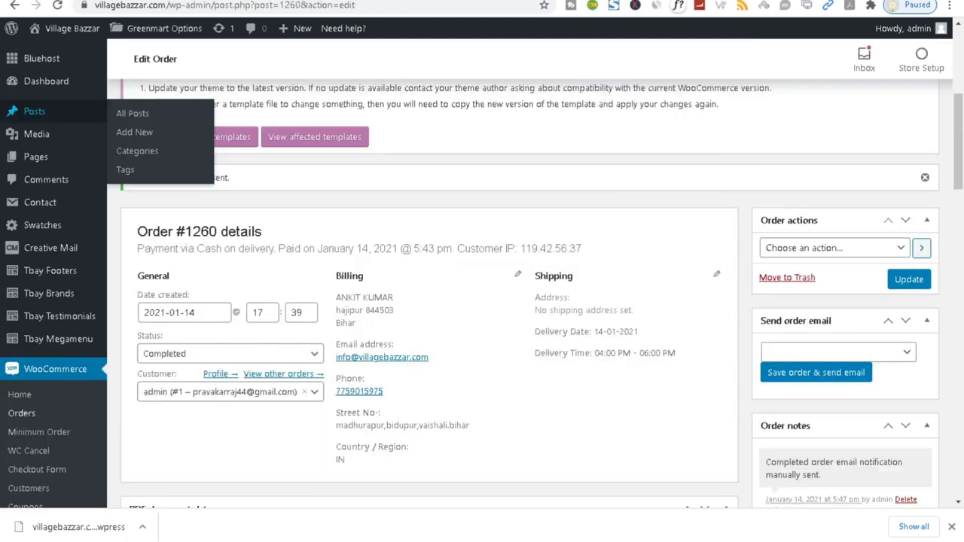
{"action": "left_click", "coordinate": [35, 156]}
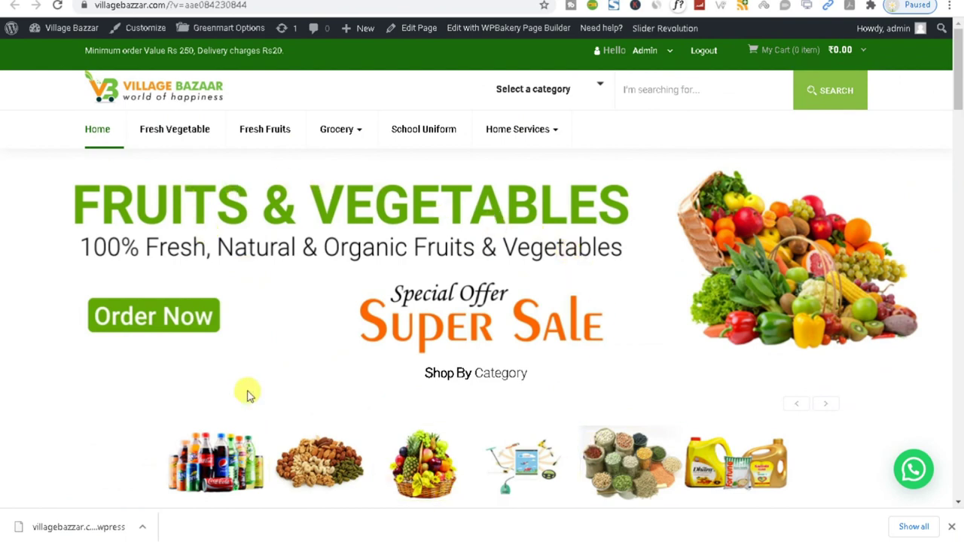
{"action": "scroll", "coordinate": [629, 361], "scroll_direction": "down", "scroll_amount": 5}
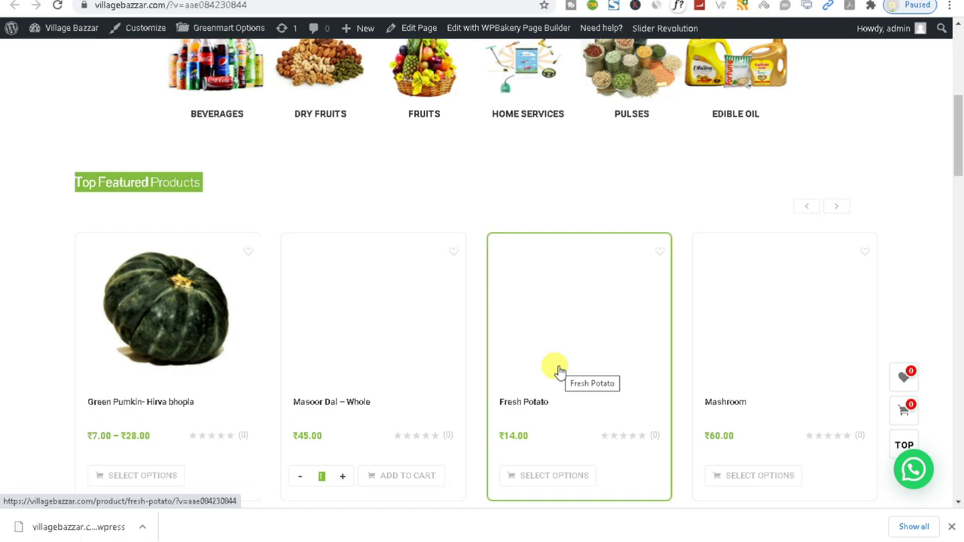
{"action": "scroll", "coordinate": [604, 343], "scroll_direction": "up", "scroll_amount": 4}
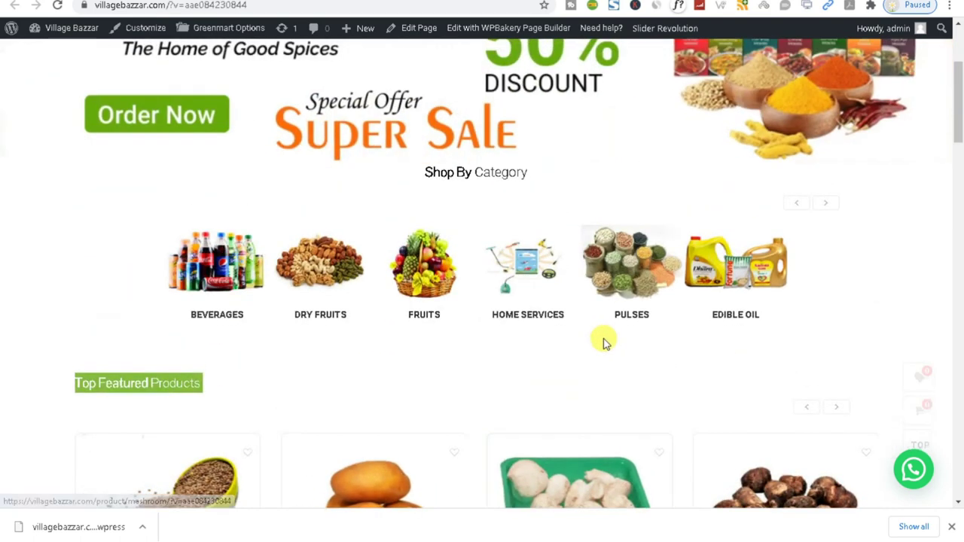
{"action": "scroll", "coordinate": [605, 342], "scroll_direction": "up", "scroll_amount": 2}
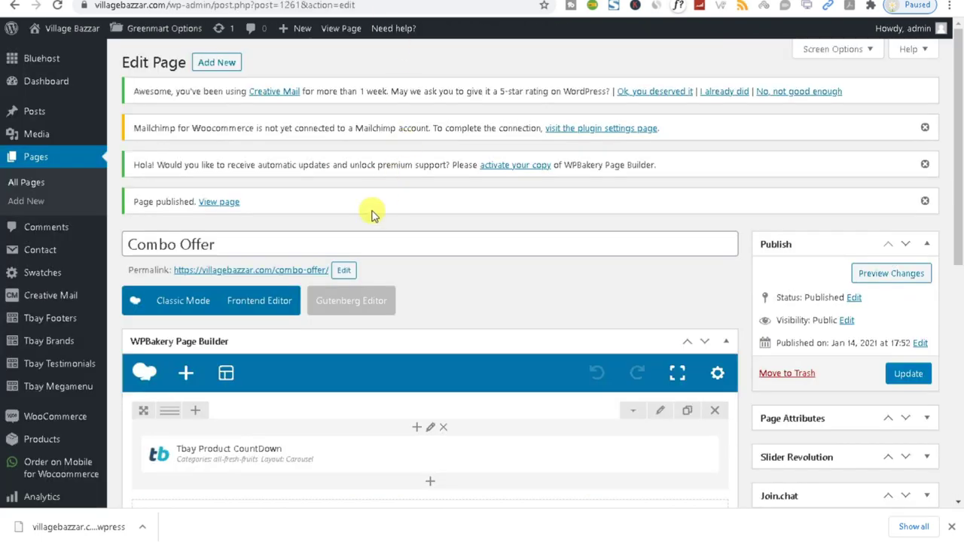
Step: Open the published "Combo Offer" page from its permalink in a new tab
{"action": "right_click", "coordinate": [263, 268]}
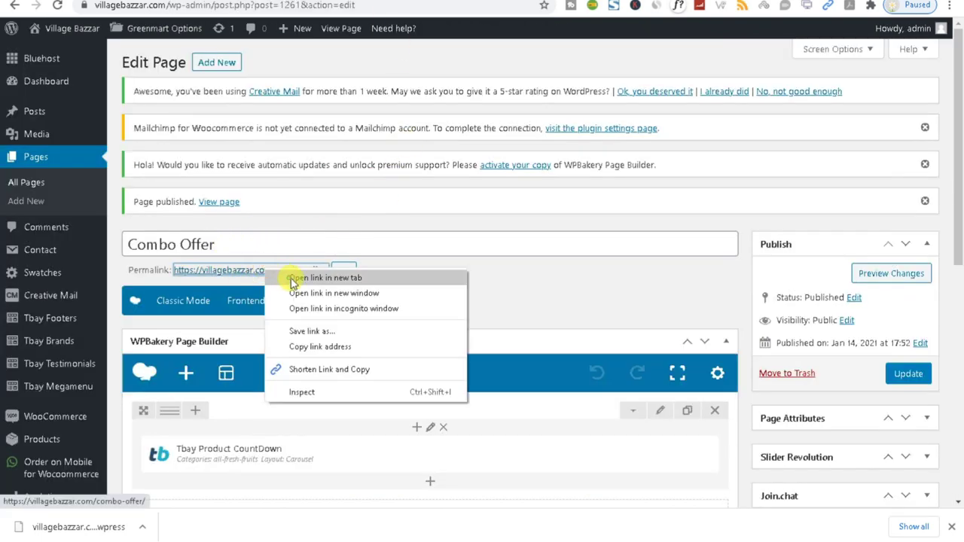
{"action": "left_click", "coordinate": [292, 280]}
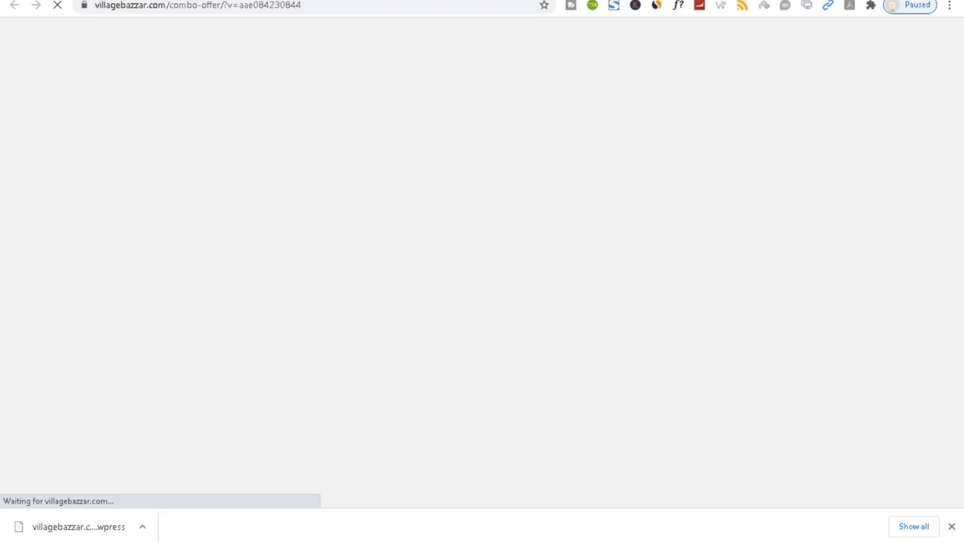
{"action": "key", "text": "alt+Left"}
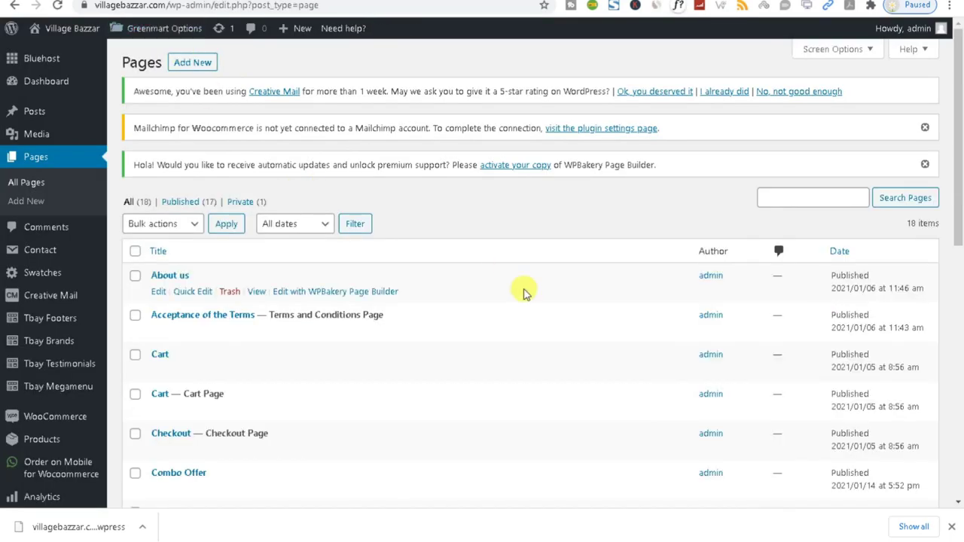
Step: Find the "Home1" front page in the pages list and open it for editing
{"action": "scroll", "coordinate": [521, 287], "scroll_direction": "down", "scroll_amount": 4}
{"action": "mouse_move", "coordinate": [525, 293]}
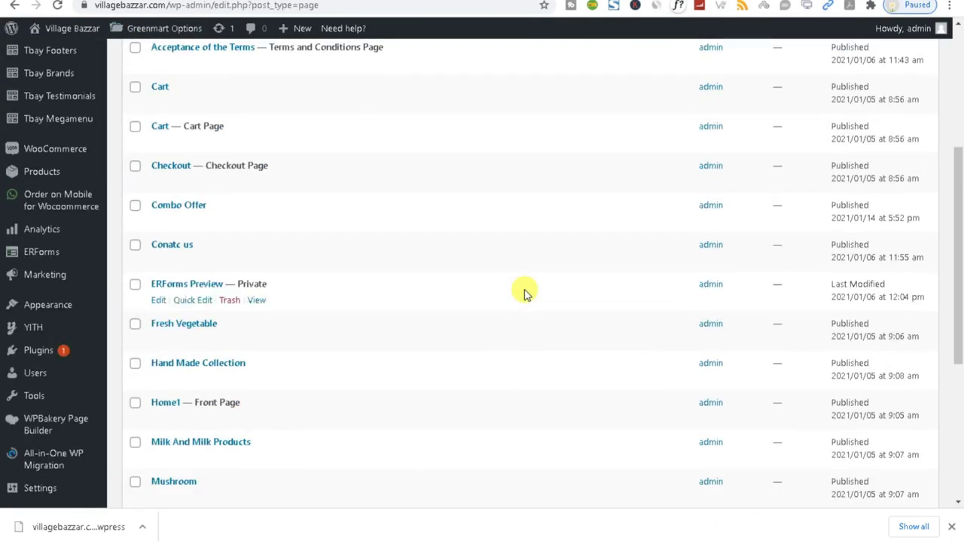
{"action": "scroll", "coordinate": [523, 290], "scroll_direction": "down", "scroll_amount": 2}
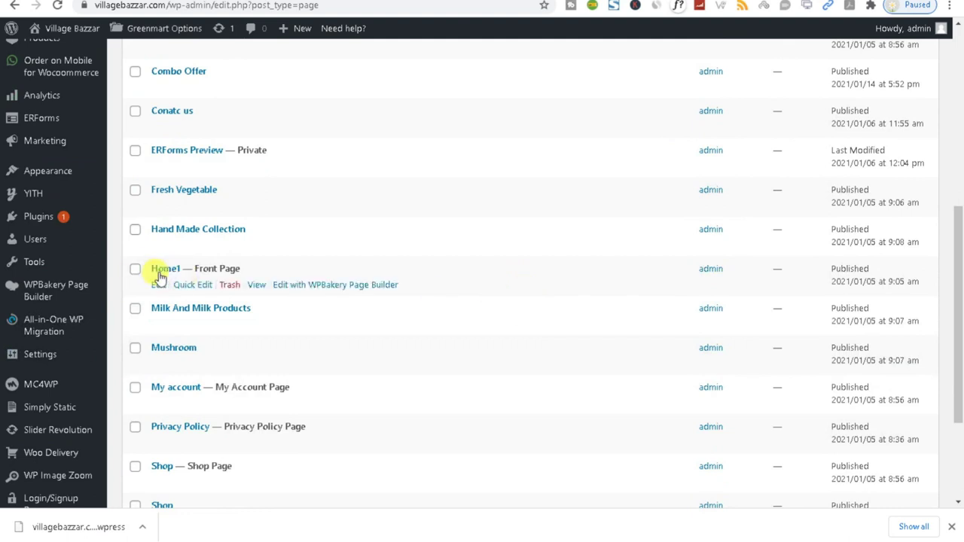
{"action": "left_click", "coordinate": [158, 286]}
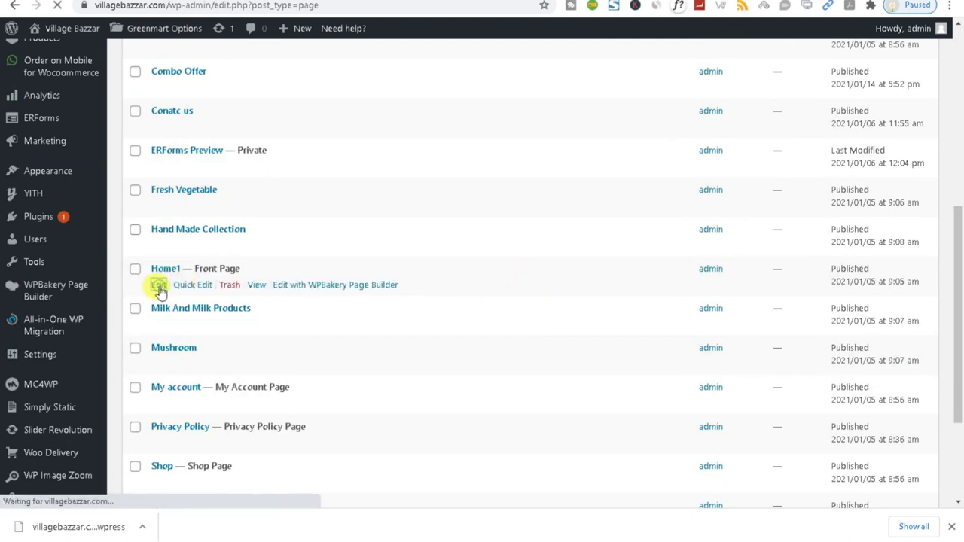
{"action": "left_click_drag", "start_coordinate": [256, 269], "coordinate": [134, 271]}
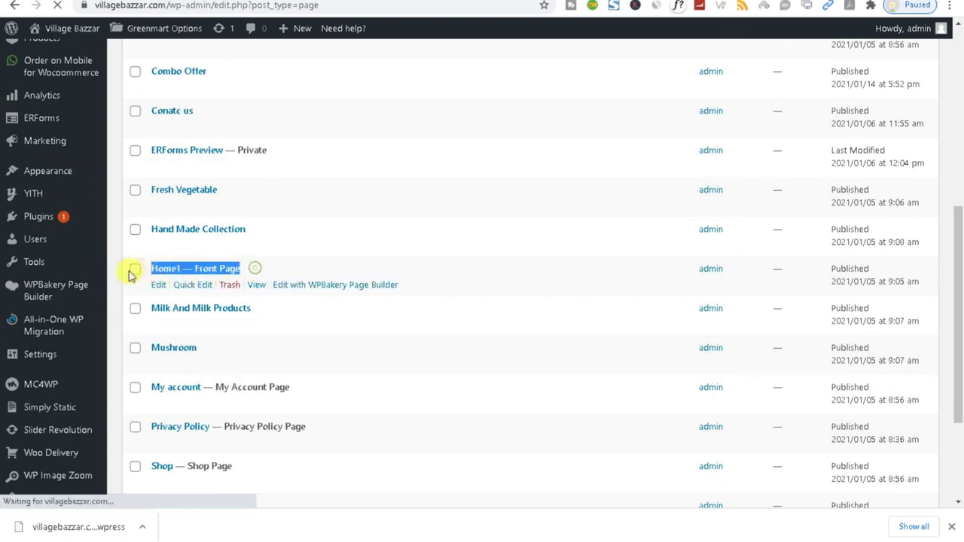
Step: Examine the storefront homepage's product sections, and check the heading and content area of the published "Combo Offer" page
{"action": "scroll", "coordinate": [430, 403], "scroll_direction": "down", "scroll_amount": 4}
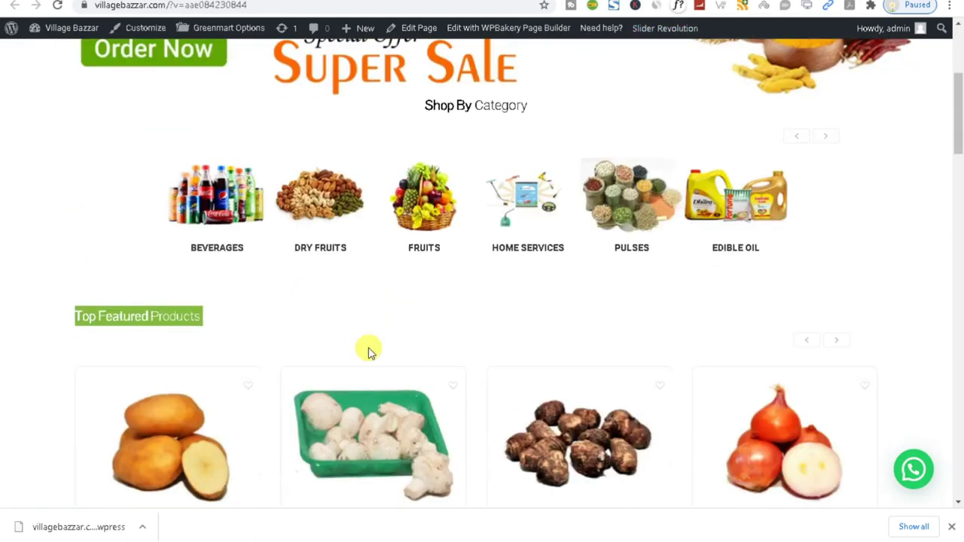
{"action": "scroll", "coordinate": [594, 308], "scroll_direction": "down", "scroll_amount": 4}
{"action": "scroll", "coordinate": [580, 326], "scroll_direction": "down", "scroll_amount": 8}
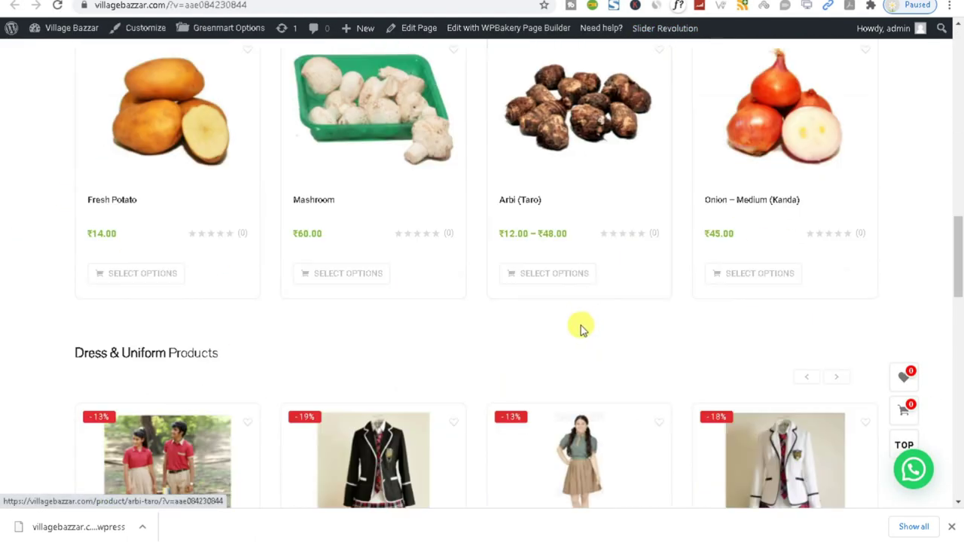
{"action": "scroll", "coordinate": [577, 327], "scroll_direction": "up", "scroll_amount": 5}
{"action": "left_click", "coordinate": [527, 286]}
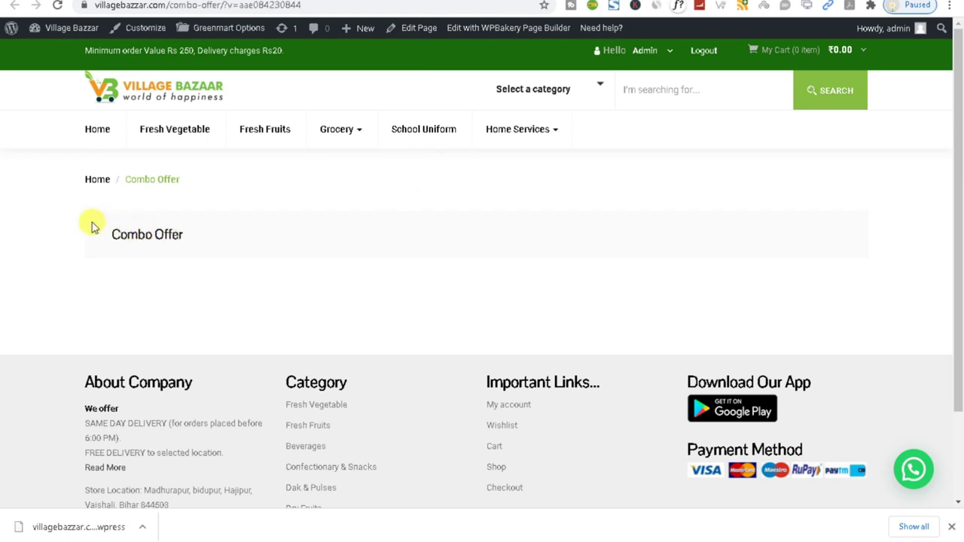
{"action": "triple_click", "coordinate": [132, 232]}
{"action": "triple_click", "coordinate": [121, 233]}
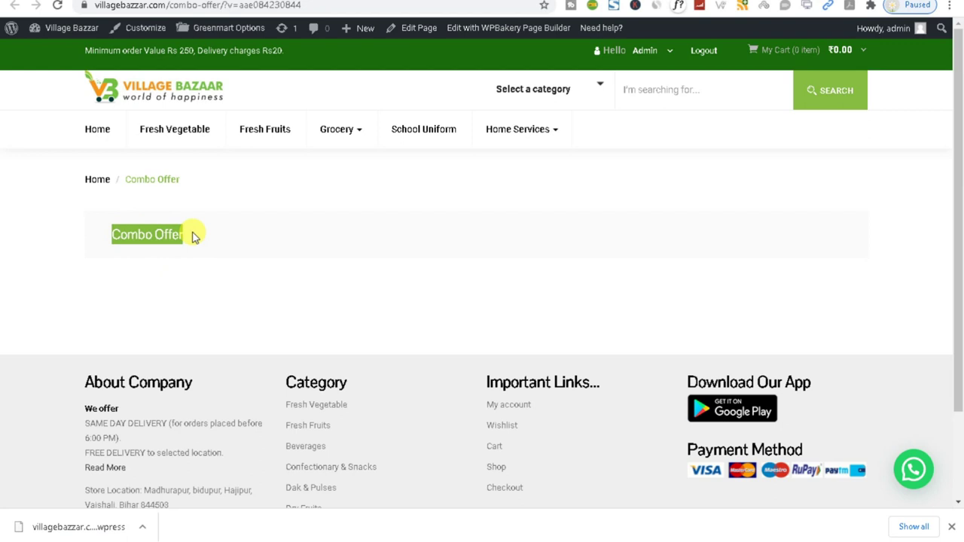
Step: Return to the "Combo Offer" page's editor and open the store's products list in a new tab
{"action": "key", "text": "alt+Left"}
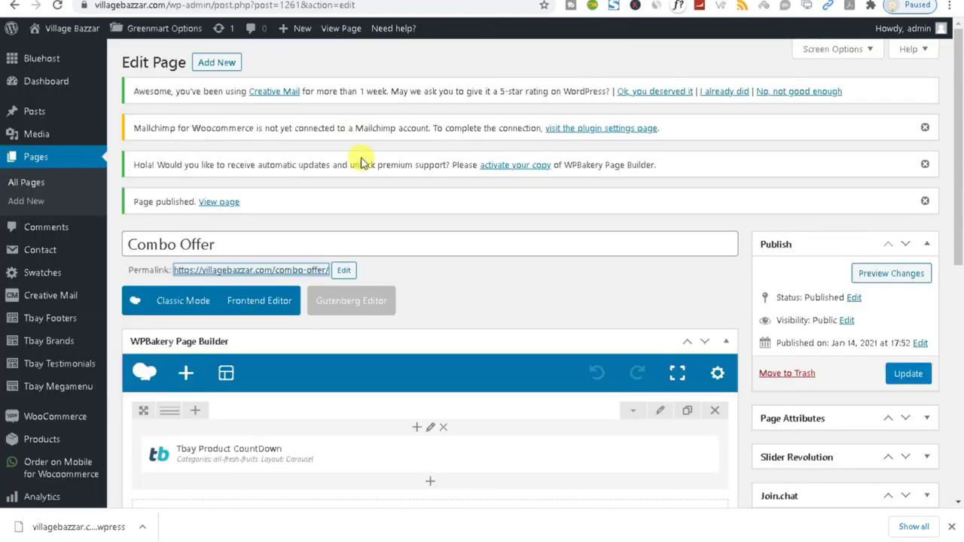
{"action": "scroll", "coordinate": [362, 131], "scroll_direction": "down", "scroll_amount": 5}
{"action": "scroll", "coordinate": [319, 326], "scroll_direction": "up", "scroll_amount": 5}
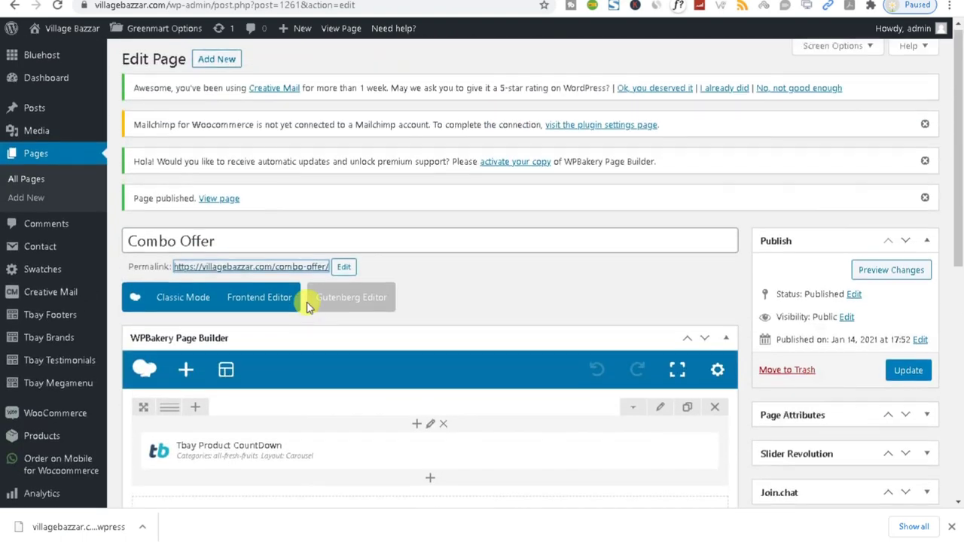
{"action": "scroll", "coordinate": [441, 466], "scroll_direction": "down", "scroll_amount": 2}
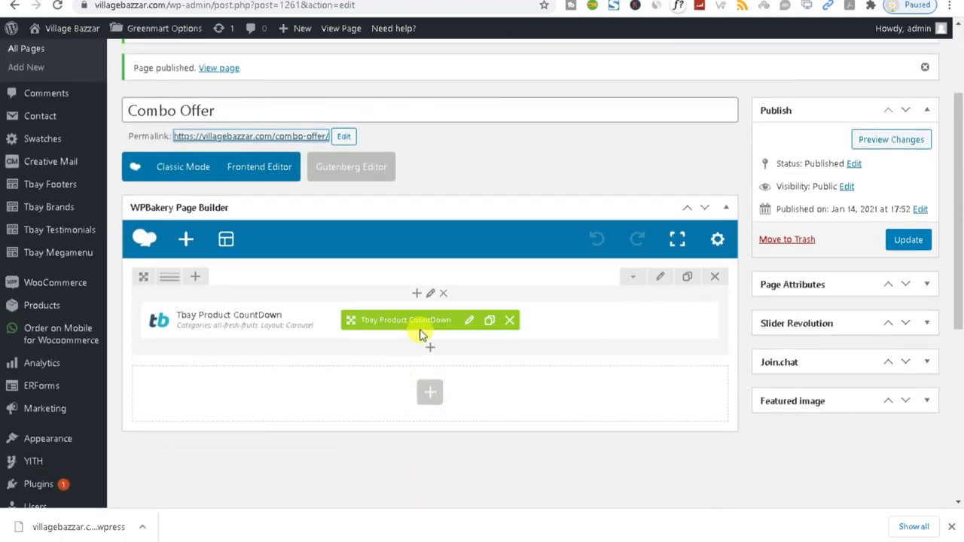
{"action": "scroll", "coordinate": [213, 415], "scroll_direction": "down", "scroll_amount": 4}
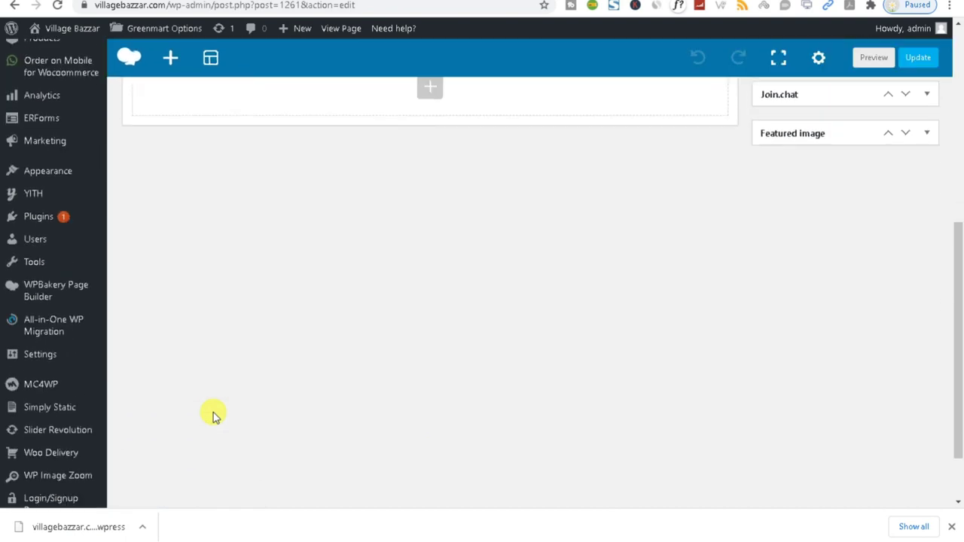
{"action": "scroll", "coordinate": [26, 217], "scroll_direction": "up", "scroll_amount": 2}
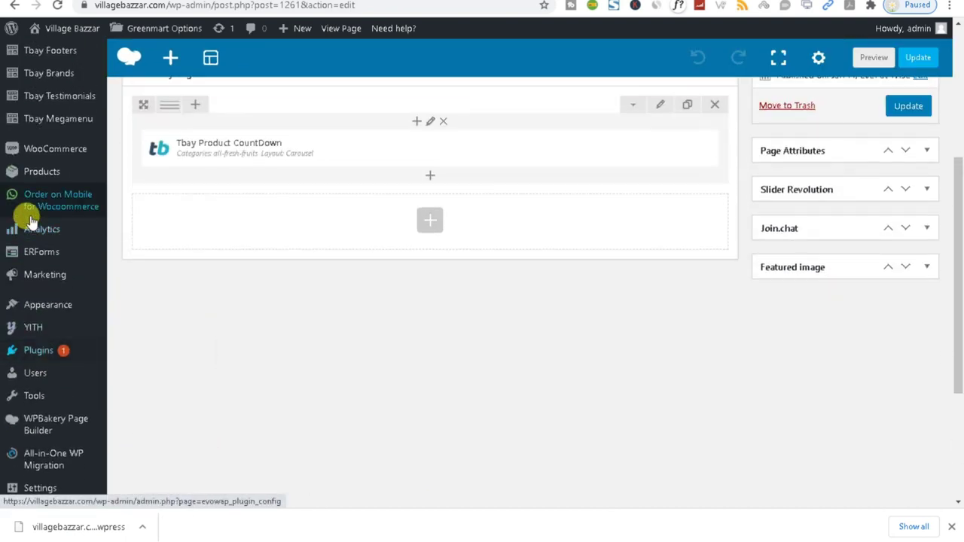
{"action": "right_click", "coordinate": [30, 173]}
{"action": "key", "text": "Escape"}
{"action": "left_click", "coordinate": [30, 173]}
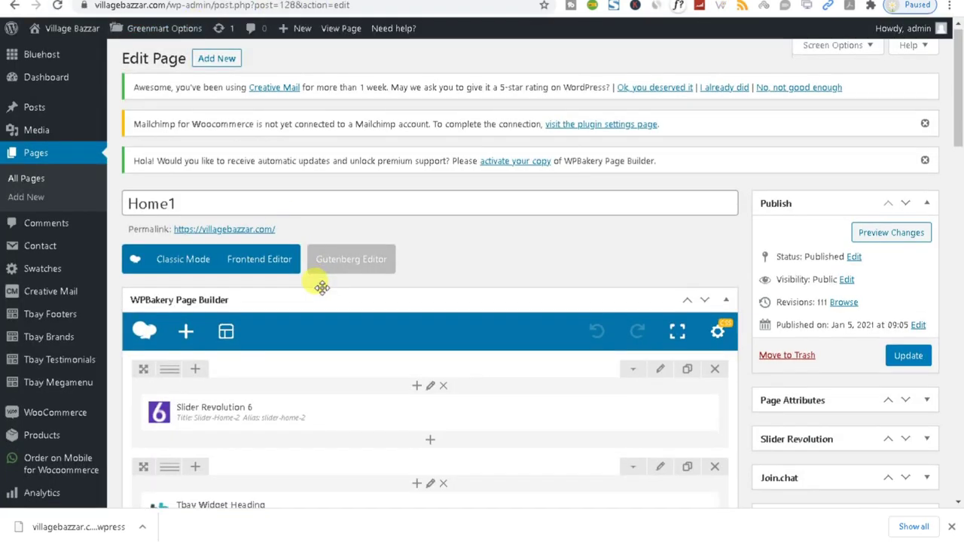
Step: Search the products list for "apple"
{"action": "scroll", "coordinate": [318, 287], "scroll_direction": "down", "scroll_amount": 3}
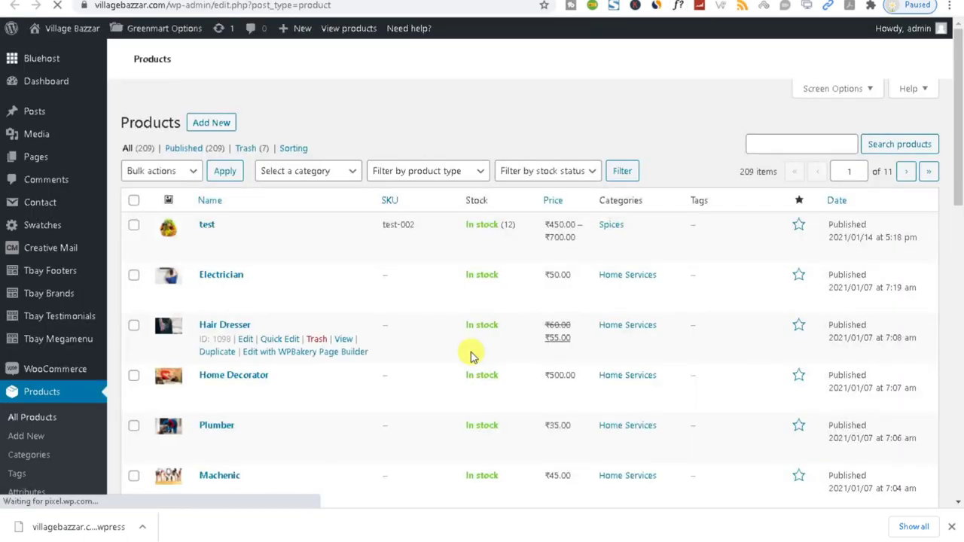
{"action": "scroll", "coordinate": [463, 352], "scroll_direction": "down", "scroll_amount": 1}
{"action": "scroll", "coordinate": [807, 477], "scroll_direction": "down", "scroll_amount": 3}
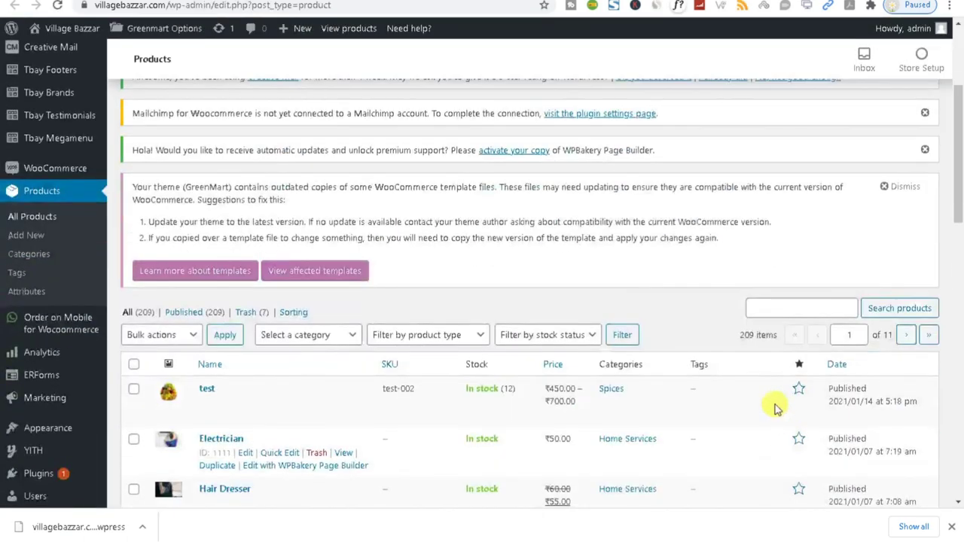
{"action": "left_click", "coordinate": [765, 306]}
{"action": "type", "text": "apple"}
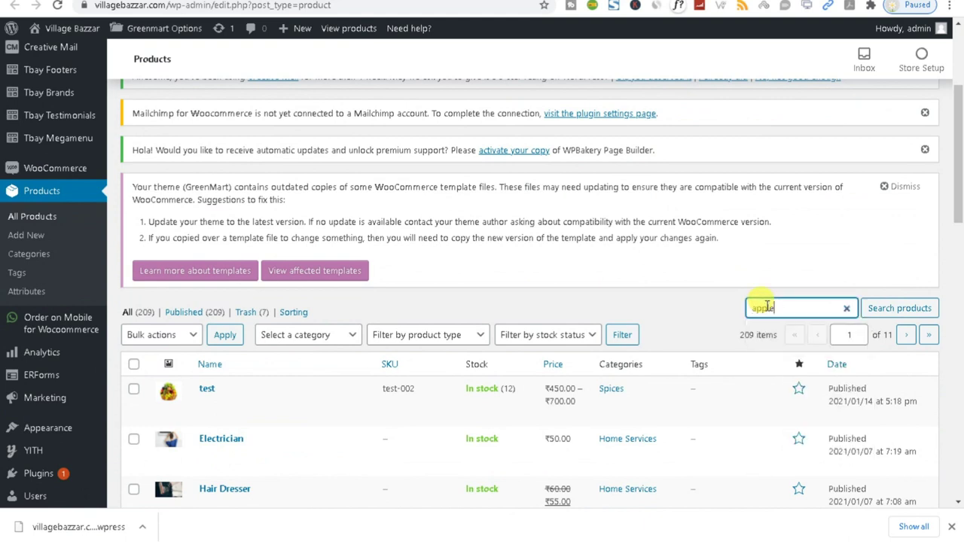
{"action": "key", "text": "Return"}
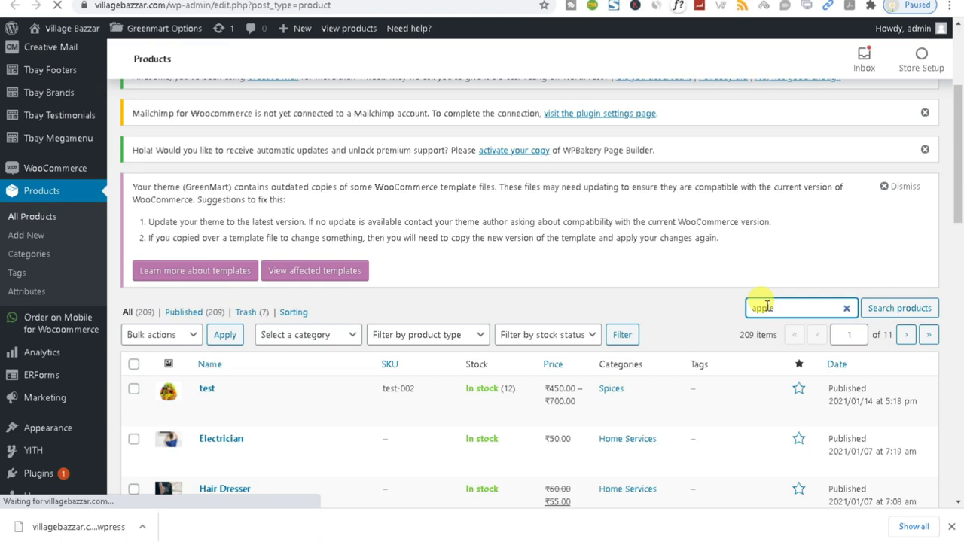
Step: Open the Apple – Washington, Apple – Kinnor Indian and Apple Royal Gala products for editing in new tabs
{"action": "scroll", "coordinate": [527, 277], "scroll_direction": "down", "scroll_amount": 4}
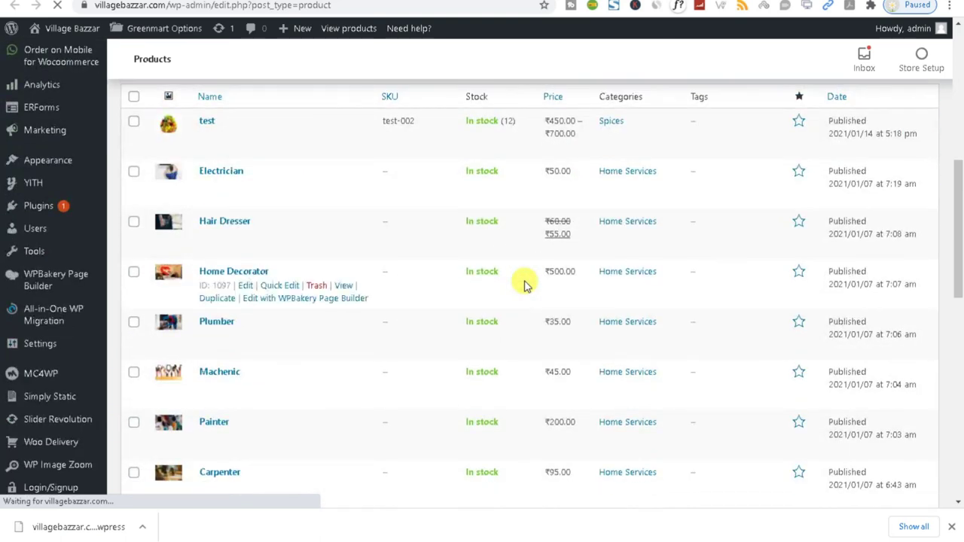
{"action": "scroll", "coordinate": [525, 284], "scroll_direction": "down", "scroll_amount": 8}
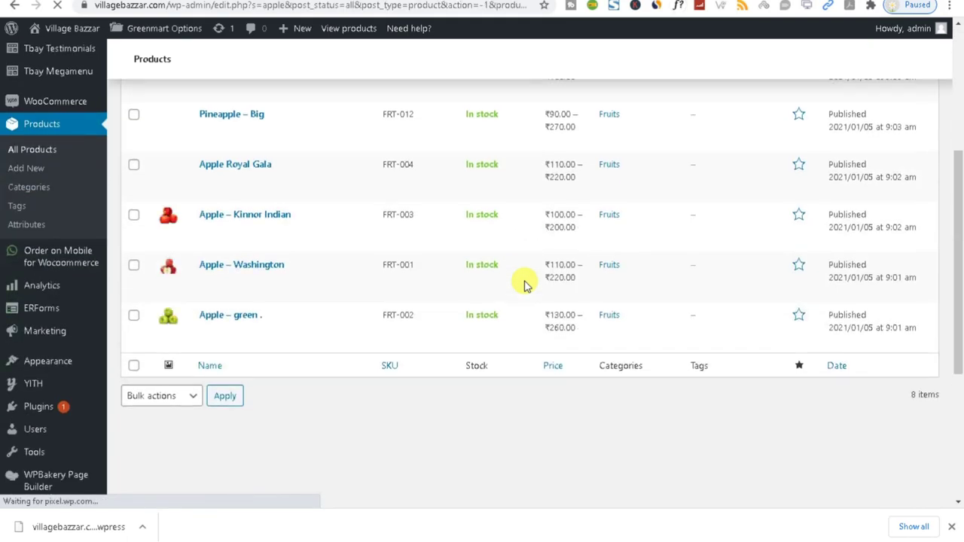
{"action": "scroll", "coordinate": [525, 284], "scroll_direction": "down", "scroll_amount": 4}
{"action": "scroll", "coordinate": [525, 284], "scroll_direction": "down", "scroll_amount": 3}
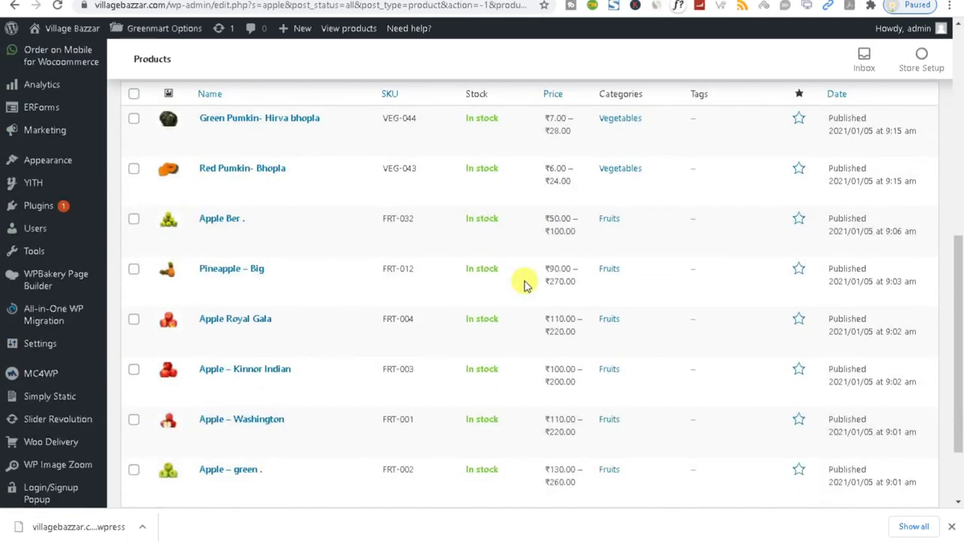
{"action": "scroll", "coordinate": [226, 380], "scroll_direction": "down", "scroll_amount": 2}
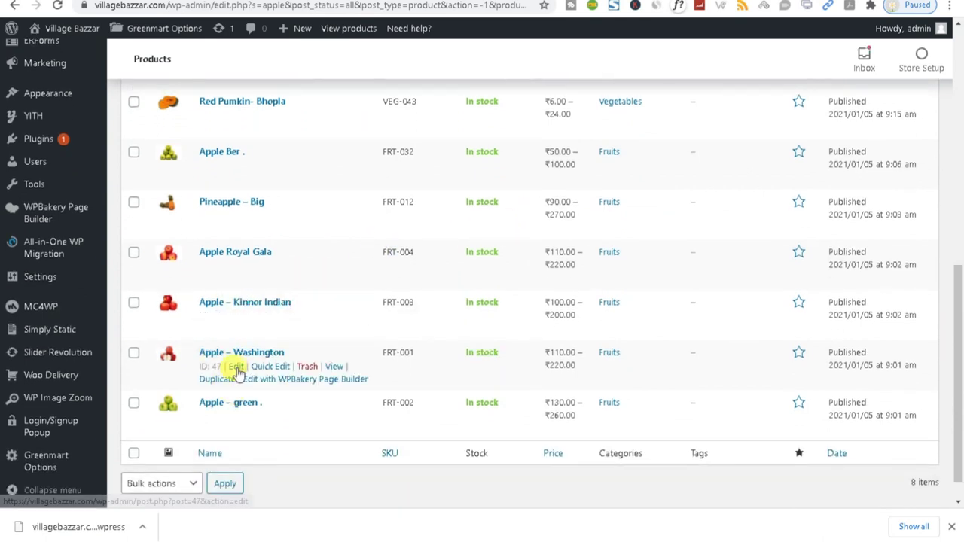
{"action": "right_click", "coordinate": [235, 368]}
{"action": "left_click", "coordinate": [260, 377]}
{"action": "right_click", "coordinate": [235, 317]}
{"action": "left_click", "coordinate": [275, 325]}
{"action": "right_click", "coordinate": [235, 268]}
{"action": "left_click", "coordinate": [260, 273]}
Step: Open the Apple Ber and Apple – green products for editing as well
{"action": "scroll", "coordinate": [228, 162], "scroll_direction": "up", "scroll_amount": 1}
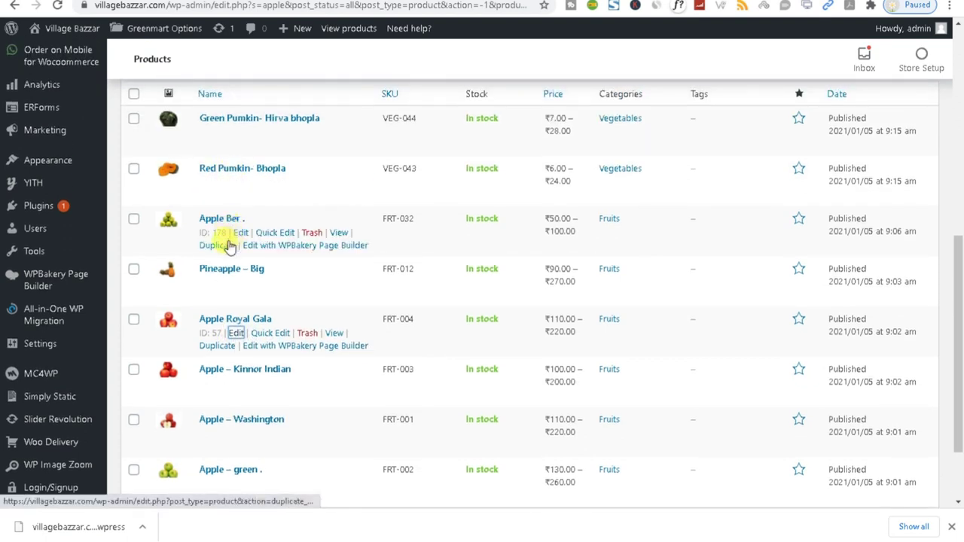
{"action": "right_click", "coordinate": [240, 232]}
{"action": "left_click", "coordinate": [260, 241]}
{"action": "scroll", "coordinate": [273, 269], "scroll_direction": "down", "scroll_amount": 2}
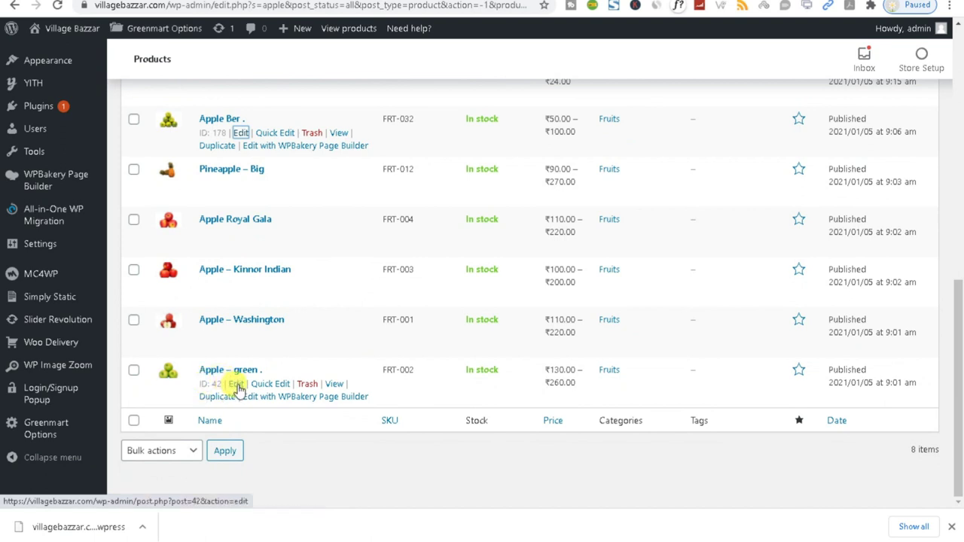
{"action": "left_click", "coordinate": [236, 384]}
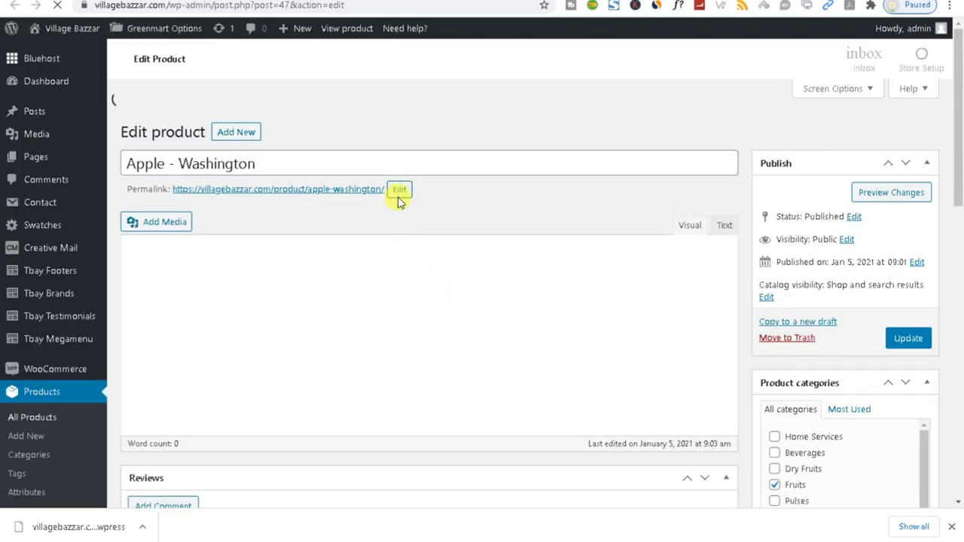
Step: Review the Apple - Washington product's description and general data, and expand its 500 gm variation
{"action": "scroll", "coordinate": [432, 358], "scroll_direction": "down", "scroll_amount": 10}
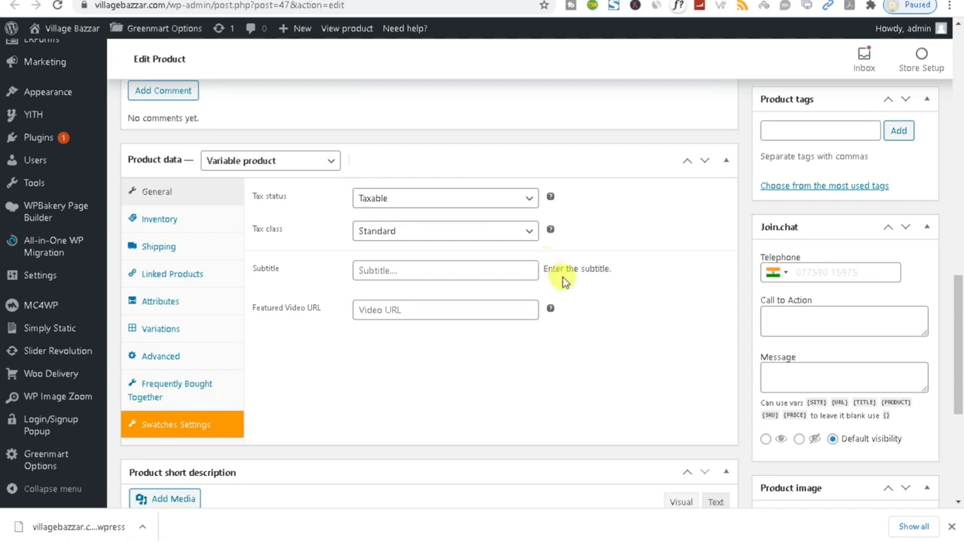
{"action": "scroll", "coordinate": [551, 142], "scroll_direction": "up", "scroll_amount": 4}
{"action": "scroll", "coordinate": [550, 219], "scroll_direction": "up", "scroll_amount": 3}
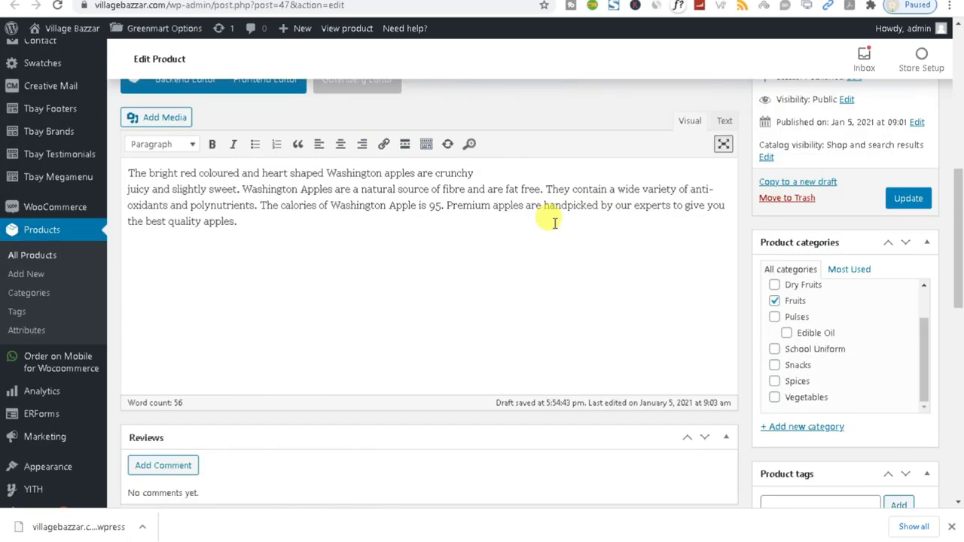
{"action": "scroll", "coordinate": [553, 229], "scroll_direction": "down", "scroll_amount": 6}
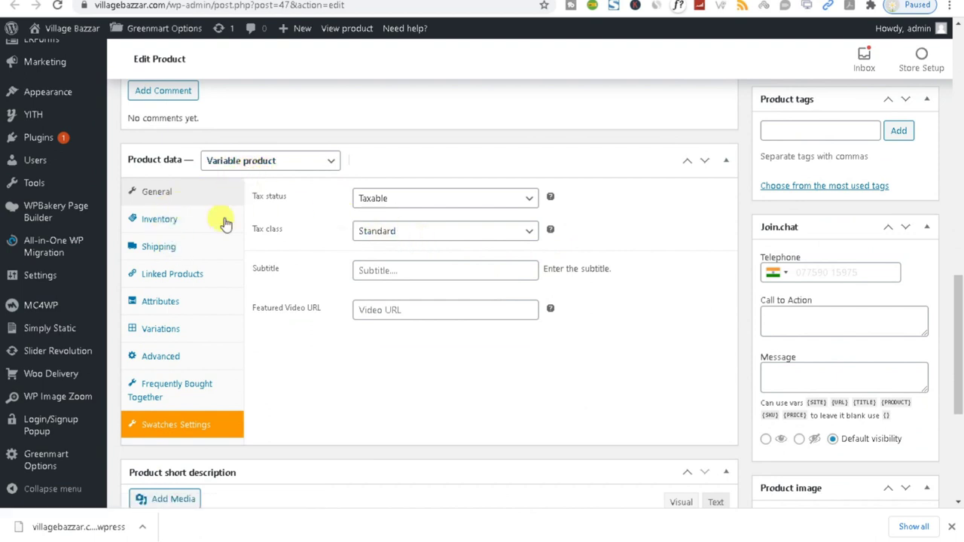
{"action": "left_click", "coordinate": [173, 328]}
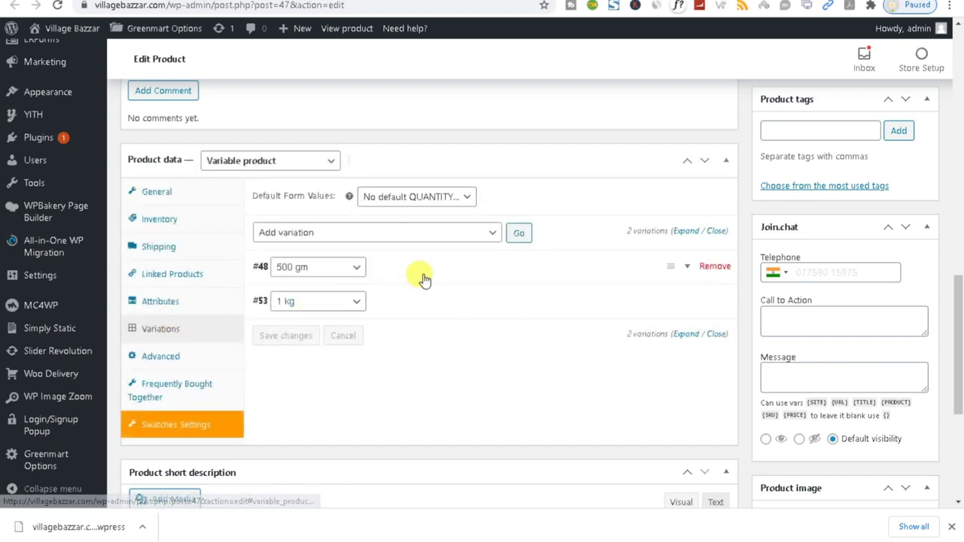
{"action": "left_click", "coordinate": [429, 268]}
Step: Schedule the Apple - Washington 500 gm variation's sale from 2021-01-14 to 2021-02-28
{"action": "scroll", "coordinate": [490, 297], "scroll_direction": "down", "scroll_amount": 3}
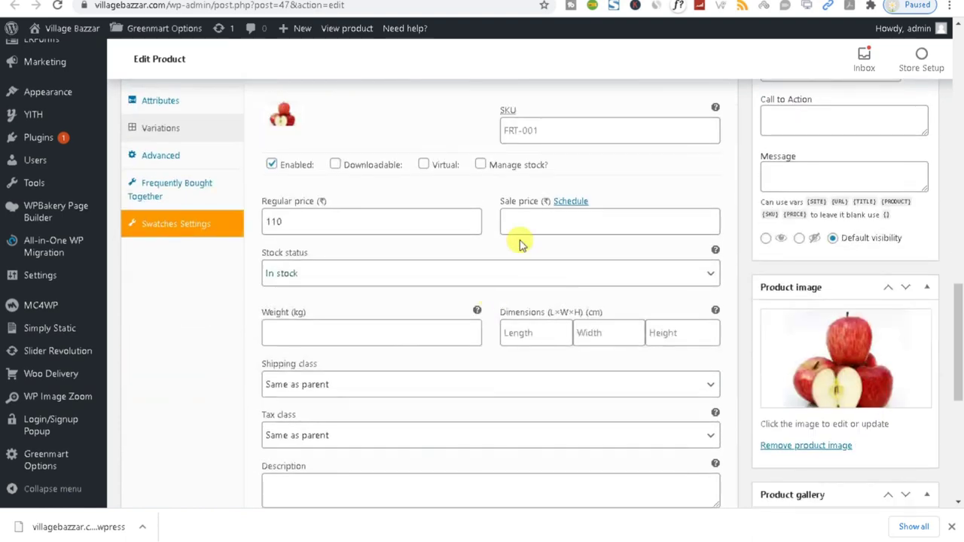
{"action": "left_click", "coordinate": [566, 202]}
{"action": "left_click", "coordinate": [332, 281]}
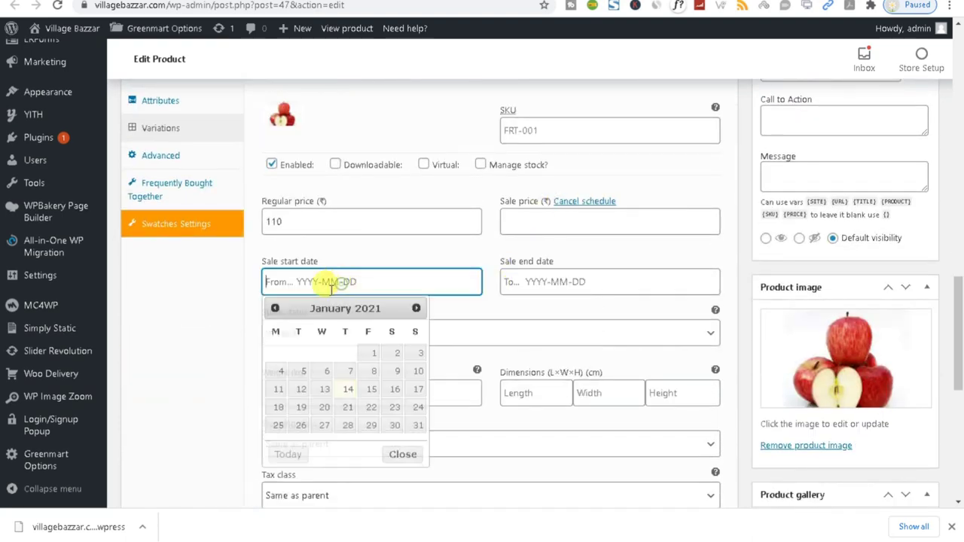
{"action": "left_click", "coordinate": [594, 281]}
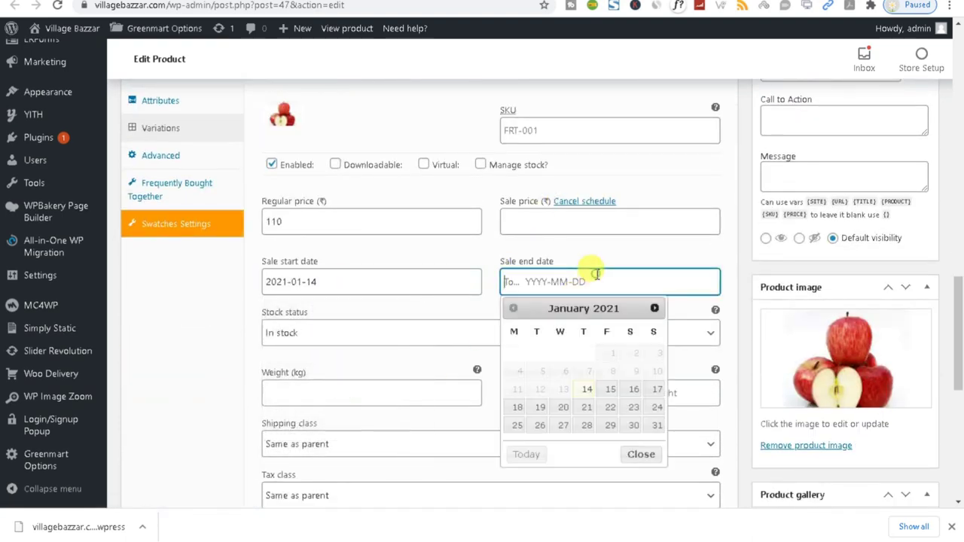
{"action": "left_click", "coordinate": [653, 309]}
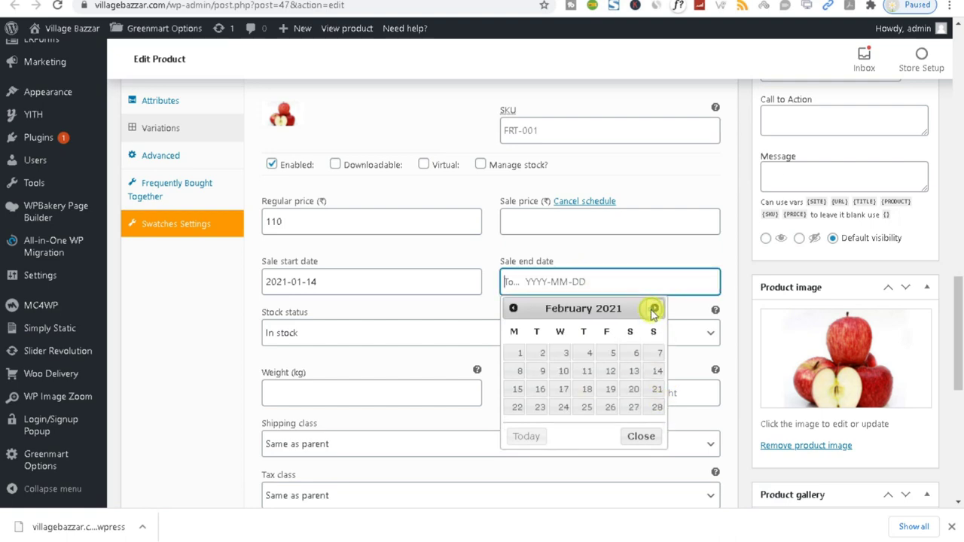
{"action": "left_click", "coordinate": [656, 406]}
Step: Schedule the Apple - Washington 1 kg variation's sale from 2021-01-14 to 2021-02-28 and save the variation changes
{"action": "scroll", "coordinate": [565, 365], "scroll_direction": "down", "scroll_amount": 4}
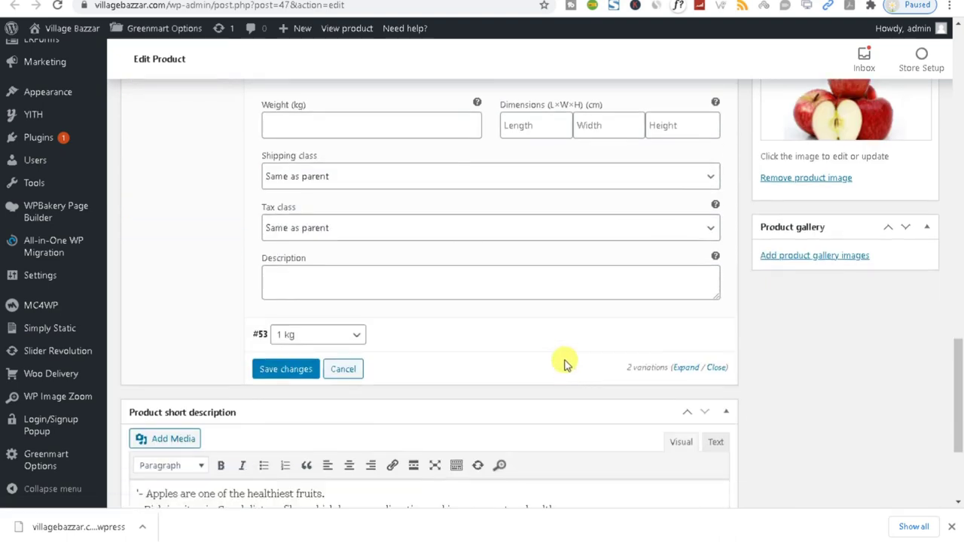
{"action": "left_click", "coordinate": [455, 340]}
{"action": "scroll", "coordinate": [314, 258], "scroll_direction": "down", "scroll_amount": 4}
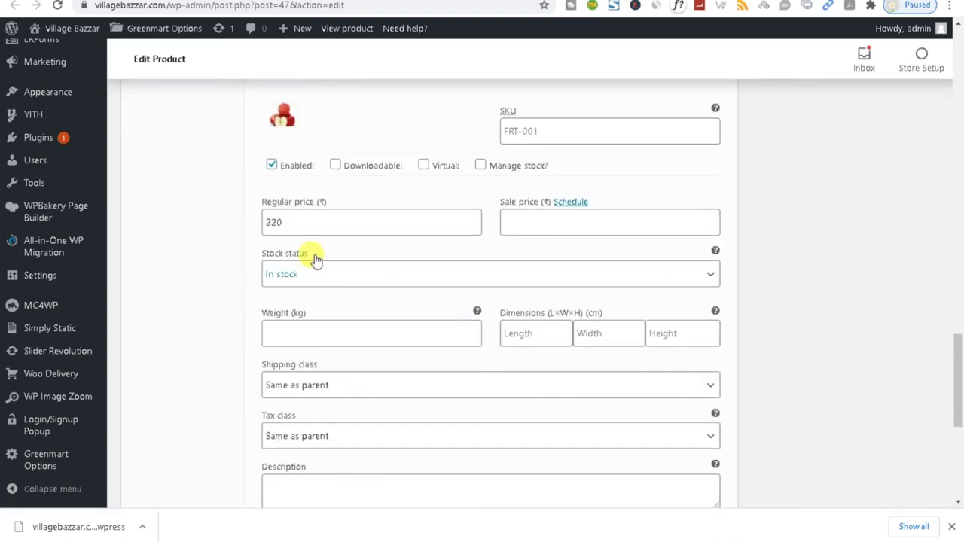
{"action": "left_click", "coordinate": [570, 202]}
{"action": "left_click", "coordinate": [372, 282]}
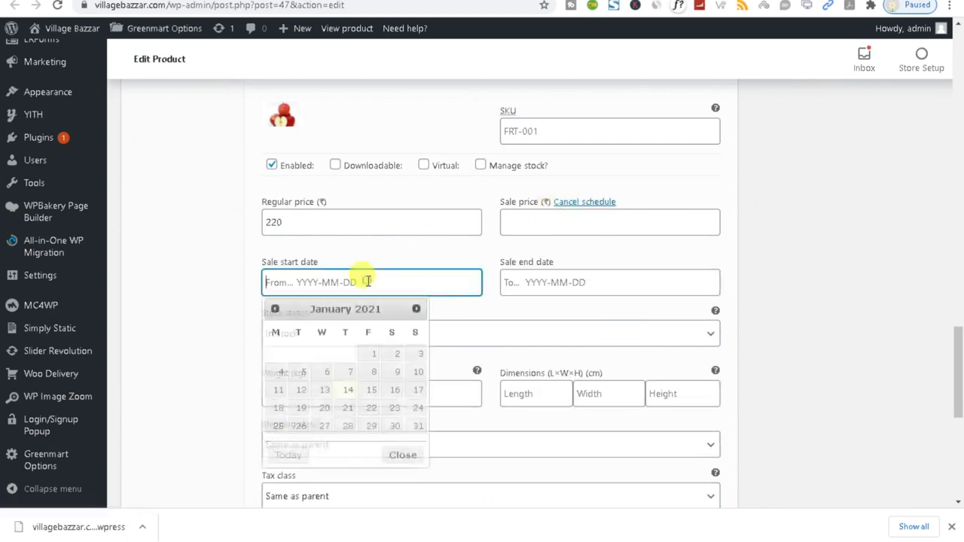
{"action": "left_click", "coordinate": [347, 389]}
{"action": "left_click", "coordinate": [522, 282]}
{"action": "scroll", "coordinate": [639, 359], "scroll_direction": "down", "scroll_amount": 1}
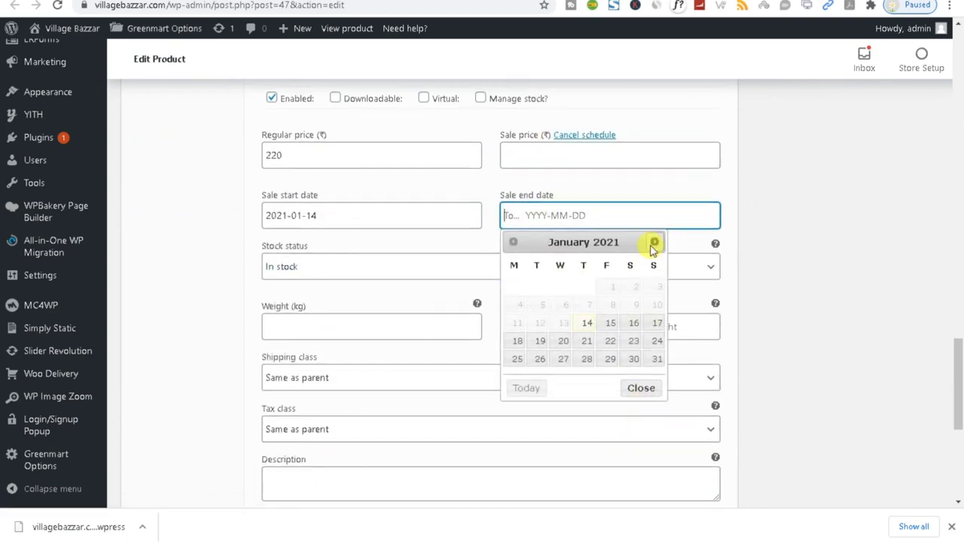
{"action": "left_click", "coordinate": [652, 243]}
{"action": "left_click", "coordinate": [656, 343]}
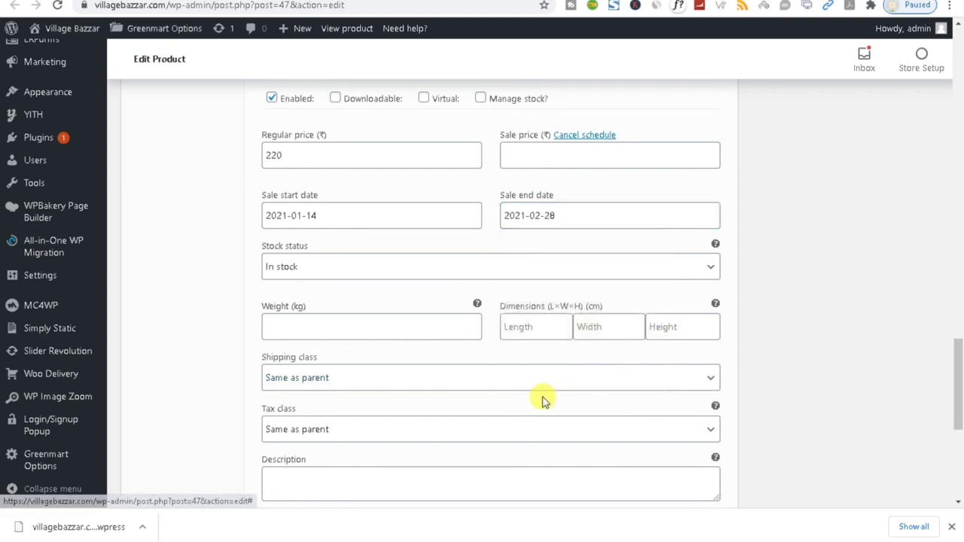
{"action": "scroll", "coordinate": [542, 401], "scroll_direction": "down", "scroll_amount": 5}
{"action": "left_click", "coordinate": [284, 201]}
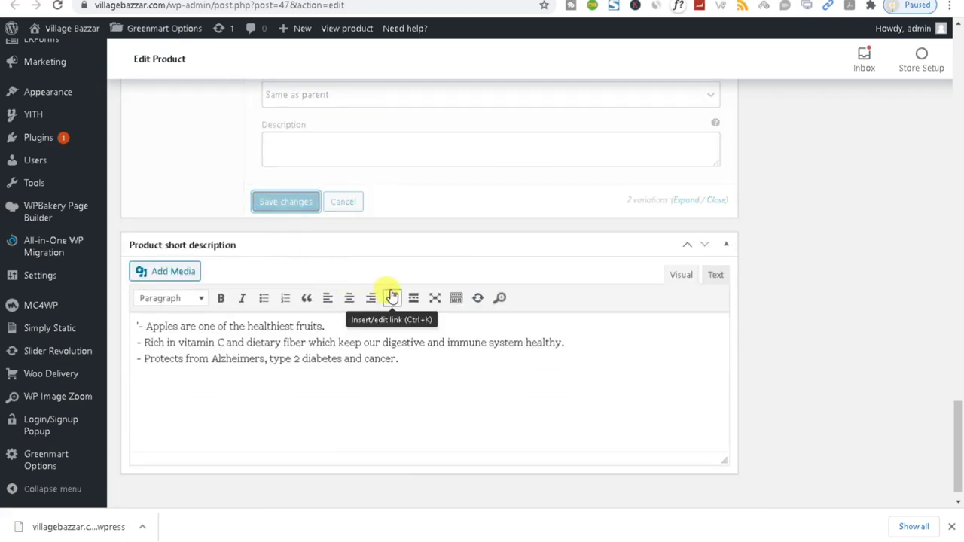
Step: Switch to the Apple - Kinnor Indian product and expand its 500 gm variation
{"action": "scroll", "coordinate": [388, 290], "scroll_direction": "up", "scroll_amount": 7}
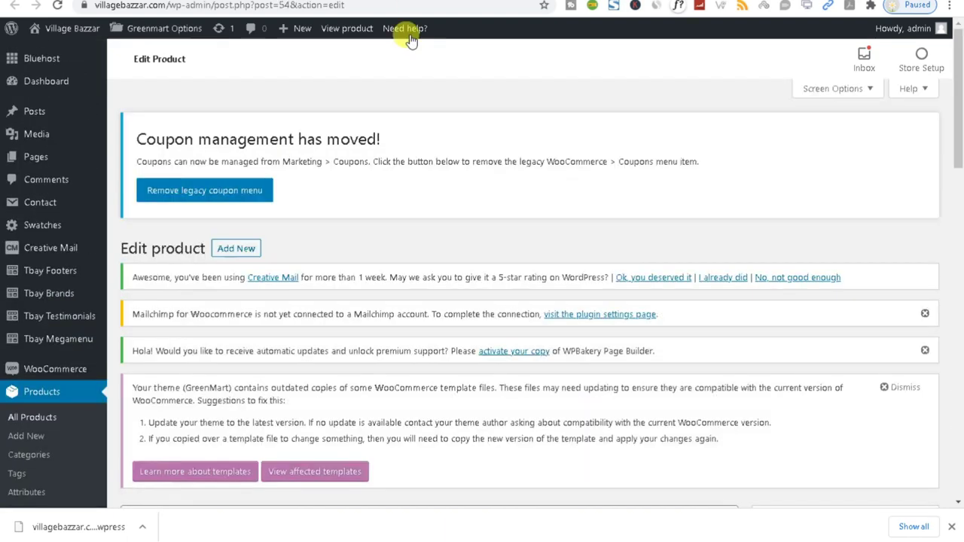
{"action": "scroll", "coordinate": [531, 316], "scroll_direction": "down", "scroll_amount": 6}
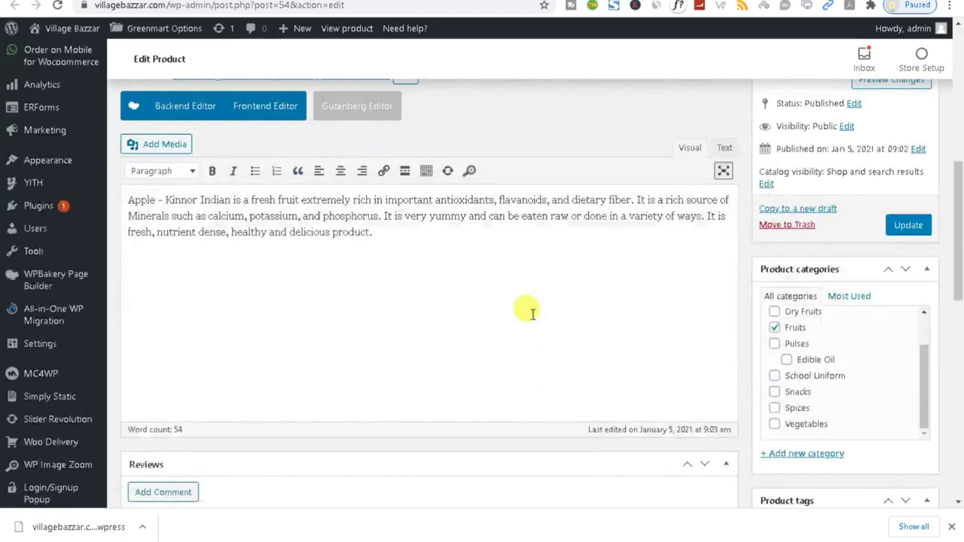
{"action": "scroll", "coordinate": [532, 315], "scroll_direction": "down", "scroll_amount": 4}
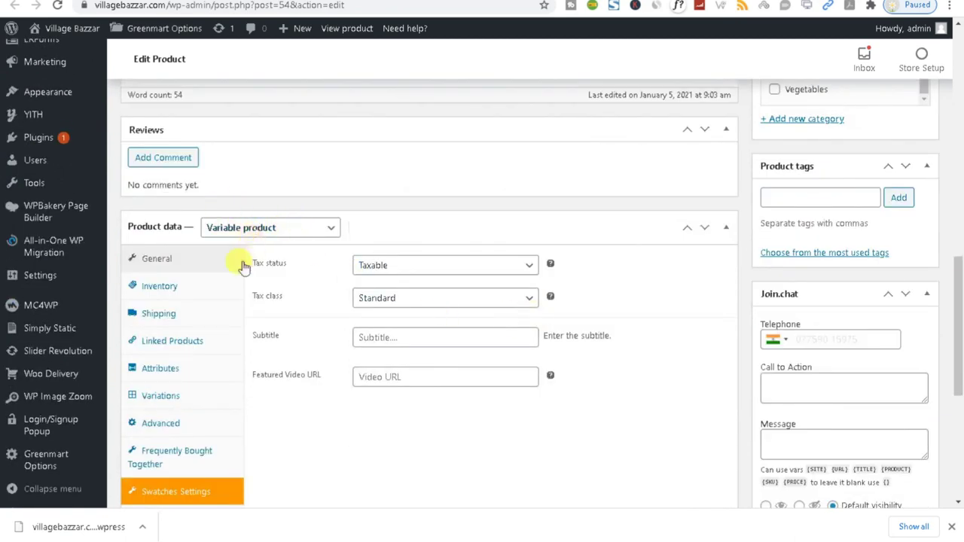
{"action": "left_click", "coordinate": [184, 398]}
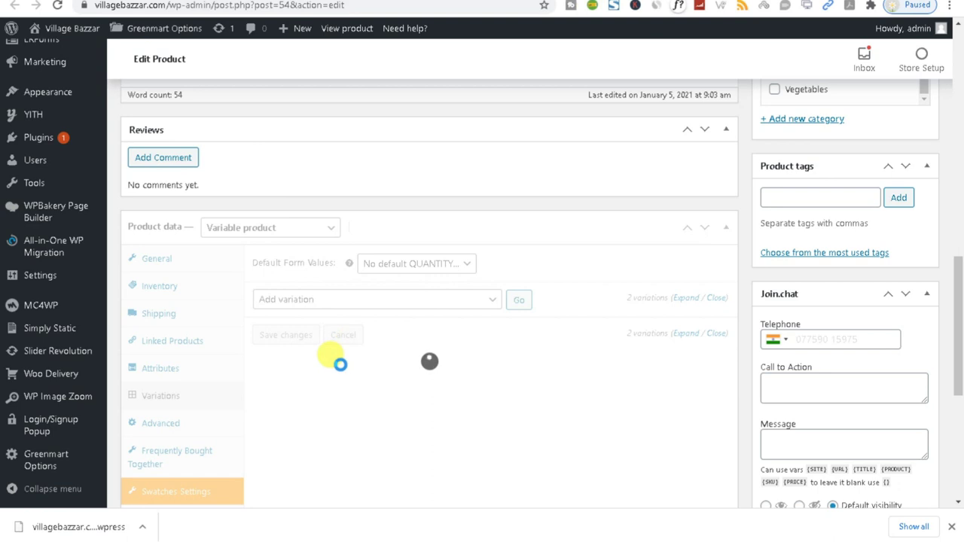
{"action": "left_click", "coordinate": [421, 334]}
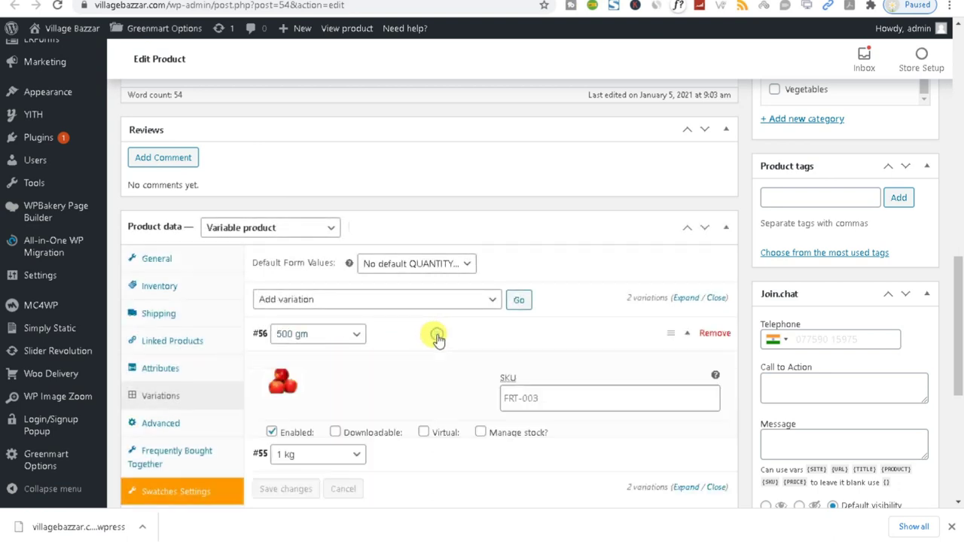
Step: Schedule the Apple - Kinnor Indian 500 gm variation's sale from 2021-01-14 to 2021-02-28
{"action": "scroll", "coordinate": [442, 339], "scroll_direction": "down", "scroll_amount": 1}
{"action": "scroll", "coordinate": [441, 339], "scroll_direction": "down", "scroll_amount": 3}
{"action": "left_click", "coordinate": [570, 200]}
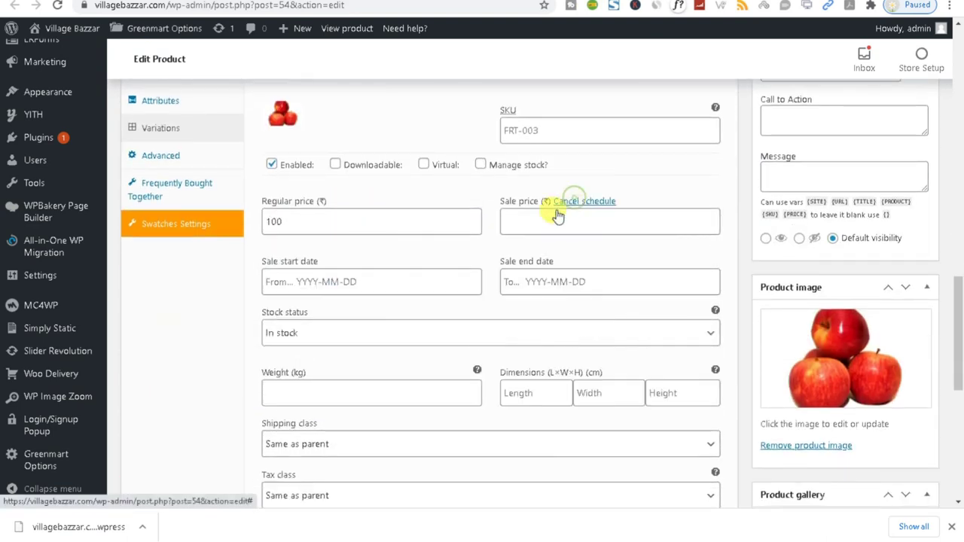
{"action": "left_click", "coordinate": [313, 280]}
{"action": "left_click", "coordinate": [348, 390]}
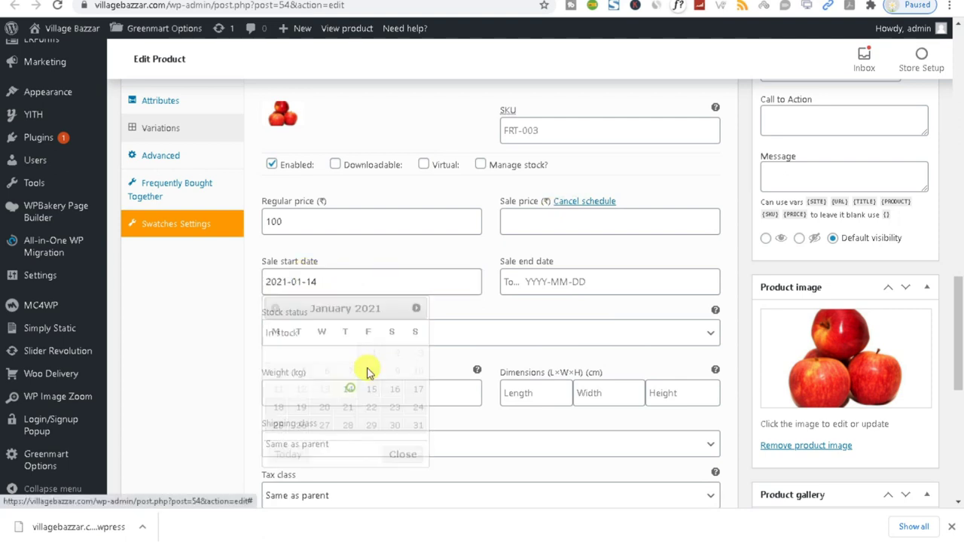
{"action": "left_click", "coordinate": [506, 283]}
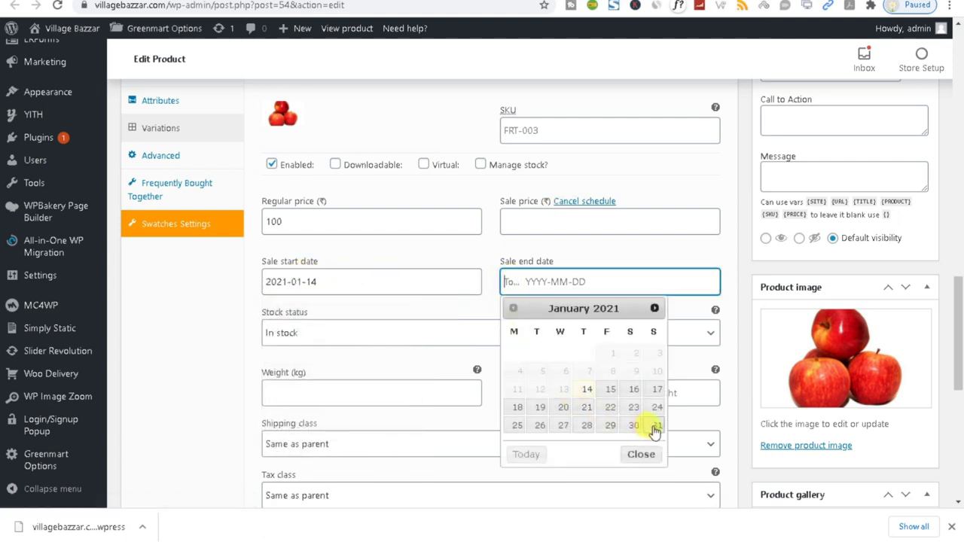
{"action": "left_click", "coordinate": [654, 308]}
{"action": "left_click", "coordinate": [656, 407]}
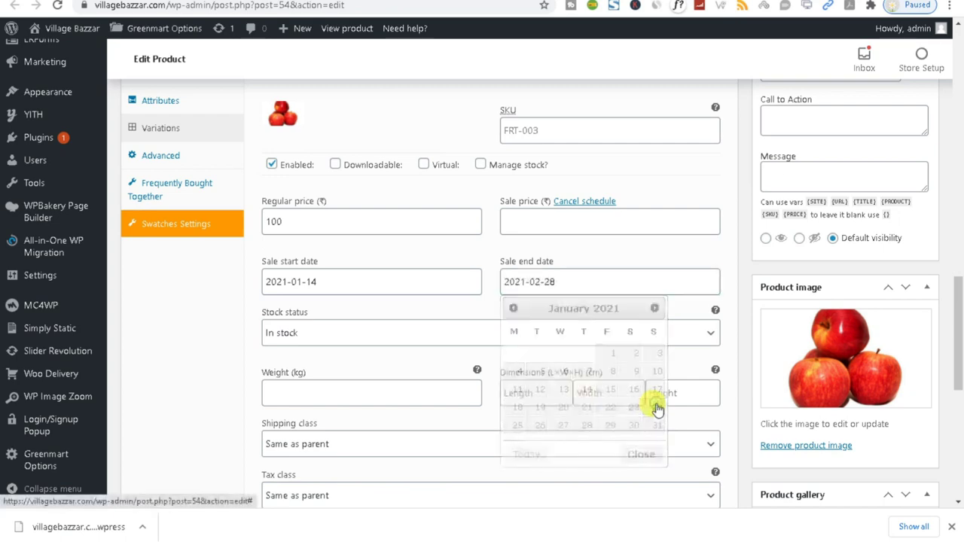
Step: Schedule the Apple - Kinnor Indian 1 kg variation's sale from 2021-01-14 to 2021-02-28 and save the variation changes
{"action": "scroll", "coordinate": [445, 359], "scroll_direction": "up", "scroll_amount": 2}
{"action": "scroll", "coordinate": [426, 348], "scroll_direction": "up", "scroll_amount": 1}
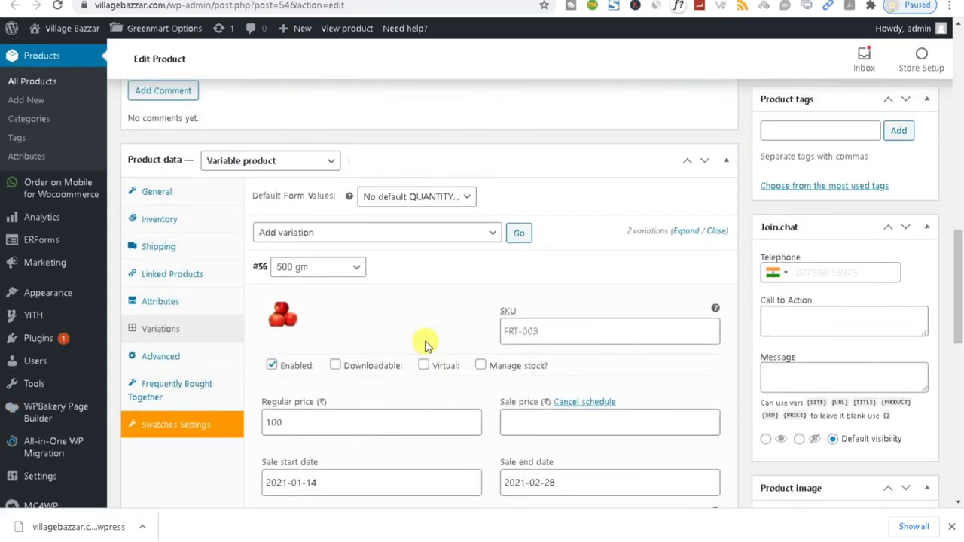
{"action": "scroll", "coordinate": [426, 345], "scroll_direction": "down", "scroll_amount": 7}
{"action": "left_click", "coordinate": [403, 261]}
{"action": "scroll", "coordinate": [402, 261], "scroll_direction": "down", "scroll_amount": 4}
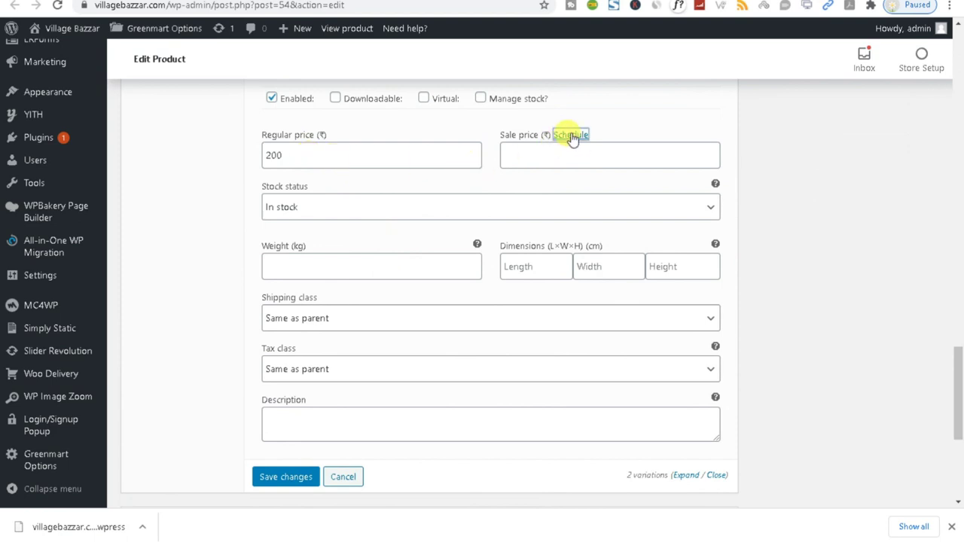
{"action": "left_click", "coordinate": [570, 135]}
{"action": "left_click", "coordinate": [366, 215]}
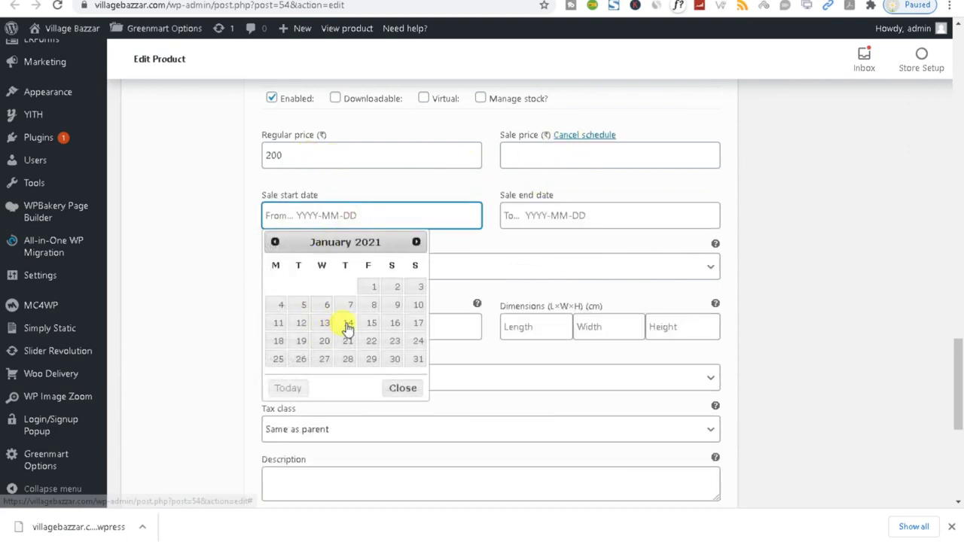
{"action": "left_click", "coordinate": [348, 327]}
{"action": "left_click", "coordinate": [507, 215]}
{"action": "scroll", "coordinate": [615, 271], "scroll_direction": "down", "scroll_amount": 1}
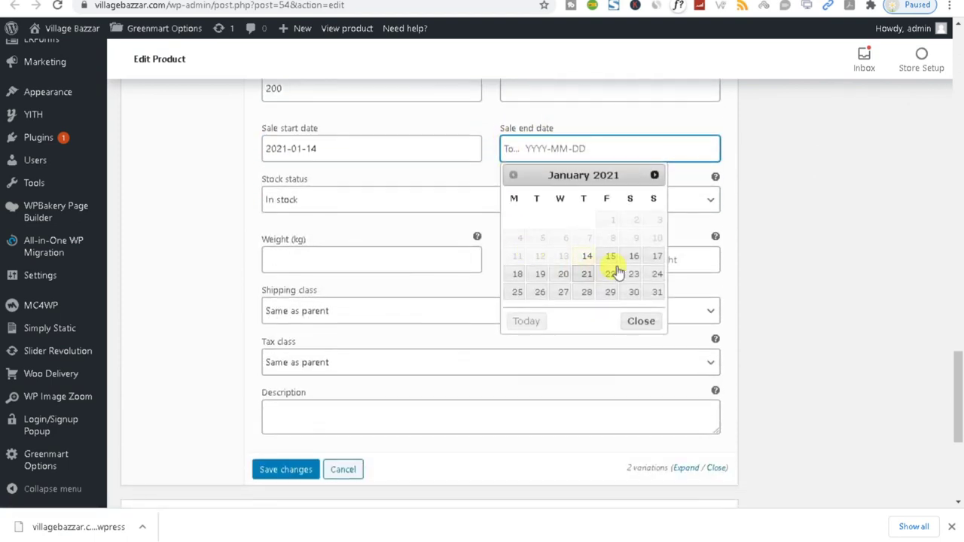
{"action": "left_click", "coordinate": [655, 175]}
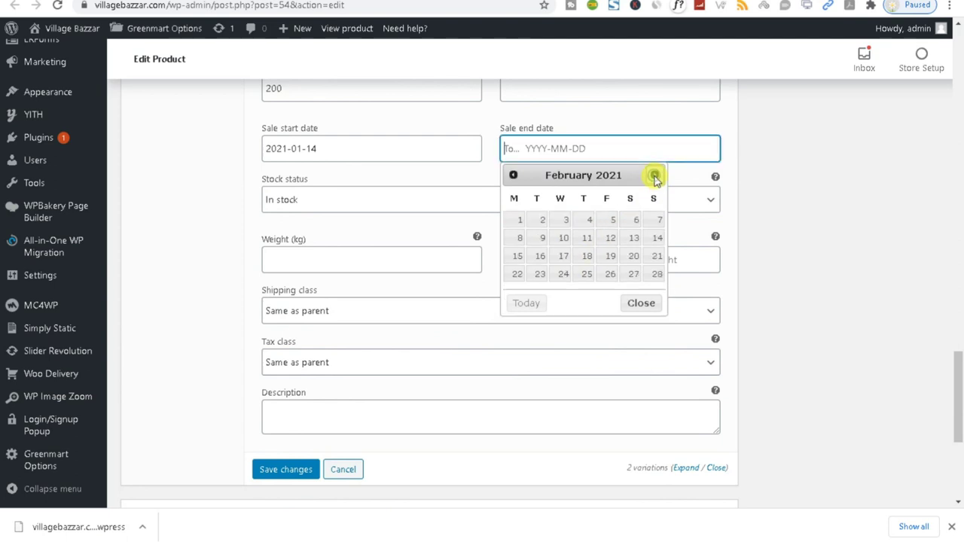
{"action": "left_click", "coordinate": [657, 274]}
{"action": "left_click", "coordinate": [286, 470]}
Step: Update the Apple - Kinnor Indian product to publish the scheduled sale dates
{"action": "scroll", "coordinate": [344, 338], "scroll_direction": "up", "scroll_amount": 4}
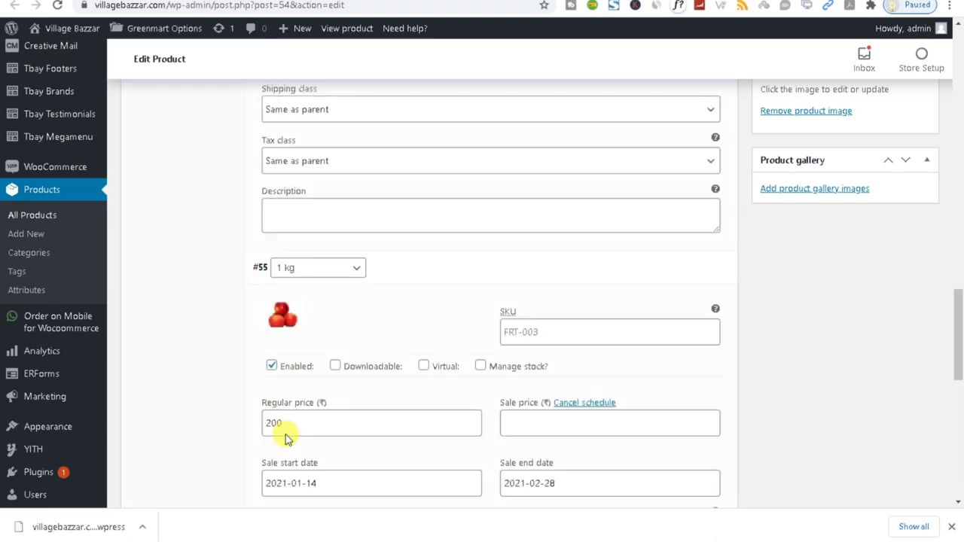
{"action": "left_click_drag", "start_coordinate": [329, 314], "coordinate": [178, 325]}
{"action": "scroll", "coordinate": [195, 320], "scroll_direction": "up", "scroll_amount": 1}
{"action": "scroll", "coordinate": [176, 322], "scroll_direction": "up", "scroll_amount": 3}
{"action": "scroll", "coordinate": [176, 322], "scroll_direction": "up", "scroll_amount": 5}
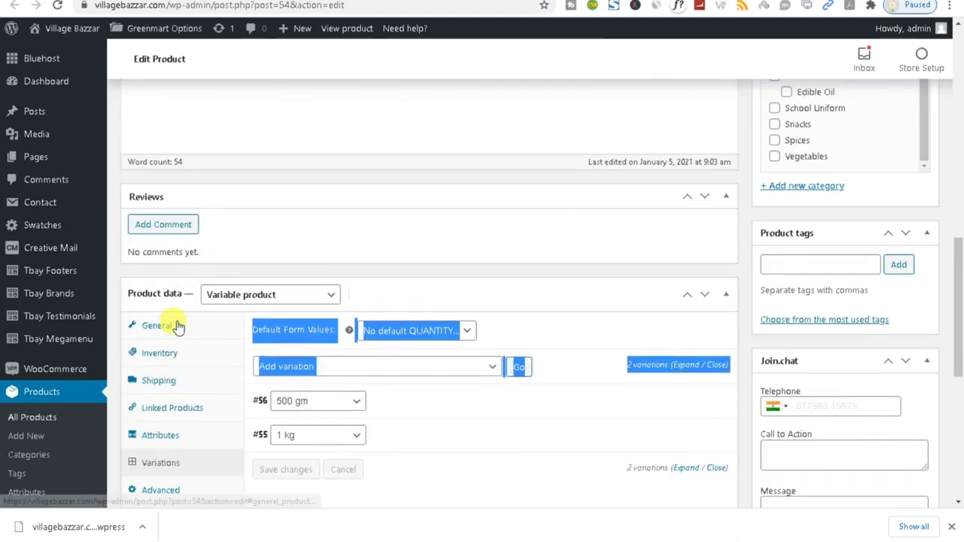
{"action": "scroll", "coordinate": [657, 273], "scroll_direction": "up", "scroll_amount": 4}
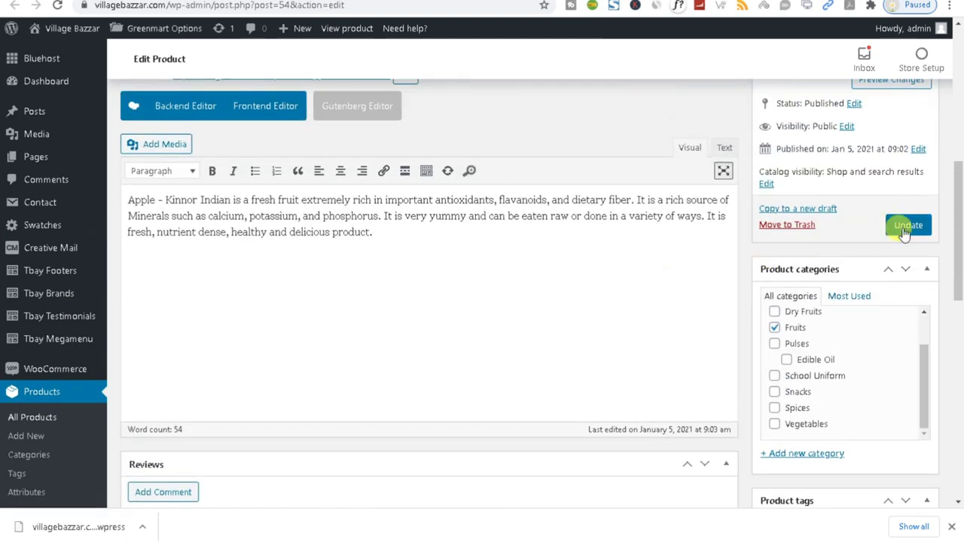
Step: Return to the Apple - Washington product and go back up its edit page from the short description
{"action": "scroll", "coordinate": [527, 269], "scroll_direction": "down", "scroll_amount": 3}
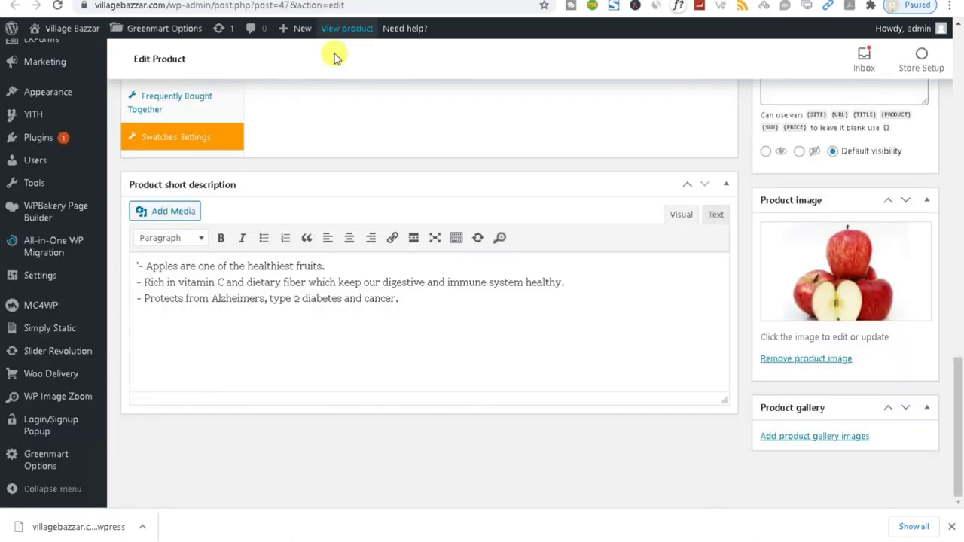
{"action": "scroll", "coordinate": [757, 263], "scroll_direction": "up", "scroll_amount": 5}
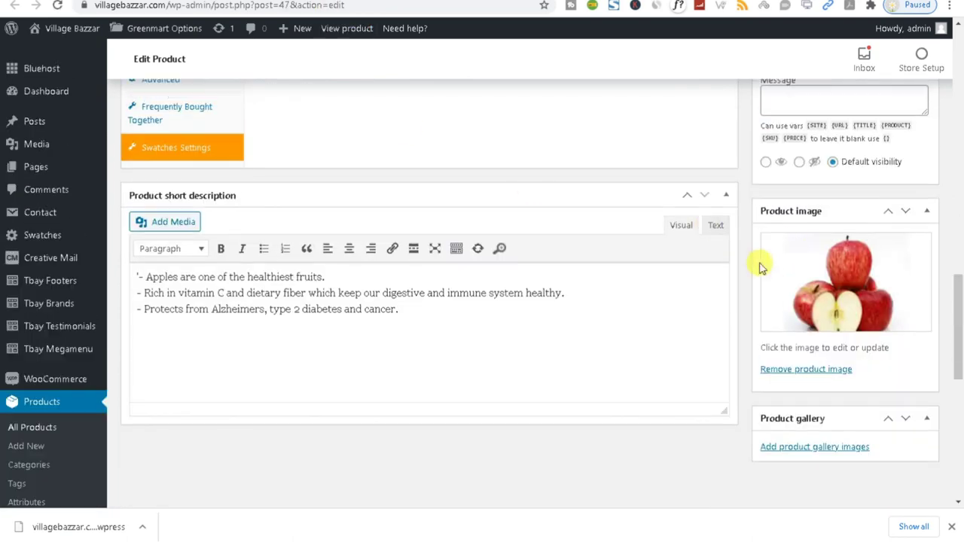
{"action": "scroll", "coordinate": [759, 267], "scroll_direction": "up", "scroll_amount": 3}
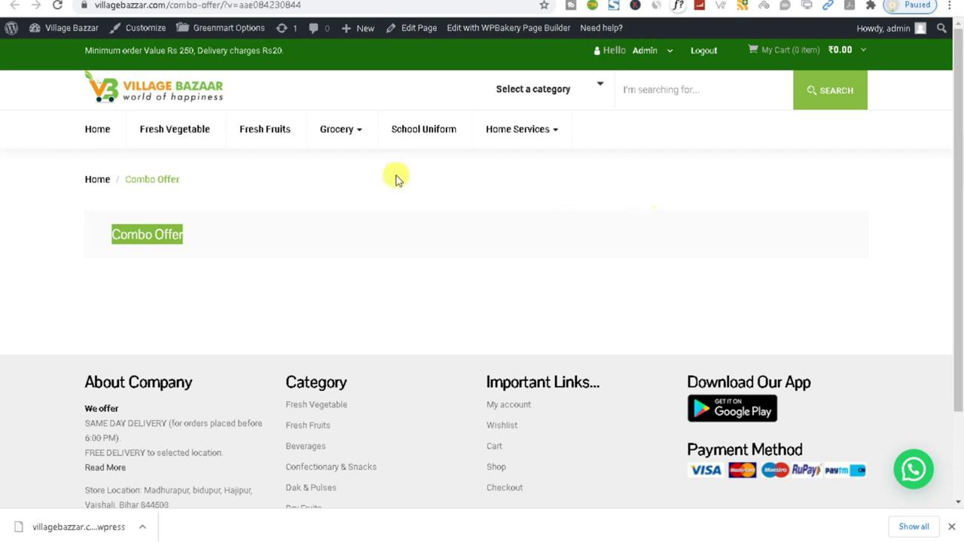
Step: Look through the Apple Royal Gala product's edit page, then reload the Combo Offer page to check it on the storefront
{"action": "mouse_move", "coordinate": [338, 141]}
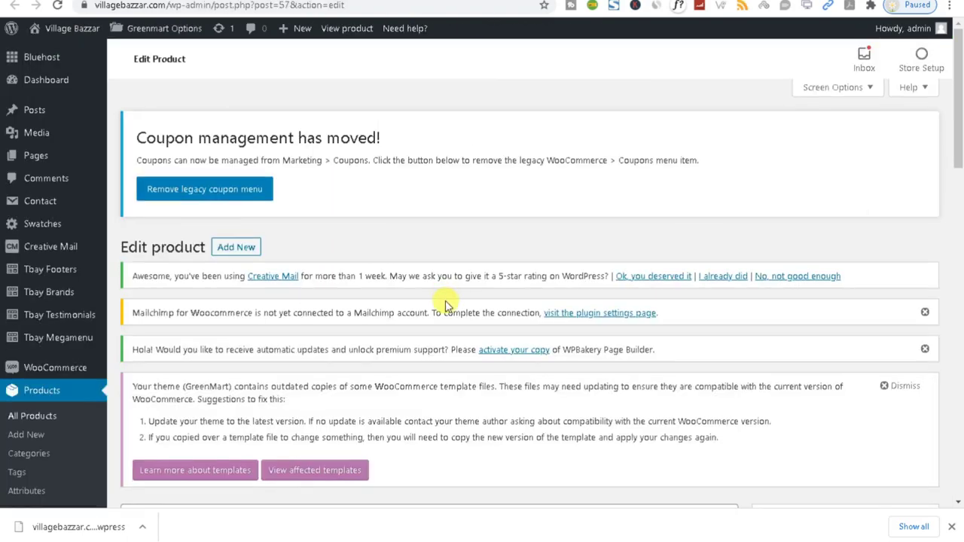
{"action": "scroll", "coordinate": [444, 305], "scroll_direction": "down", "scroll_amount": 4}
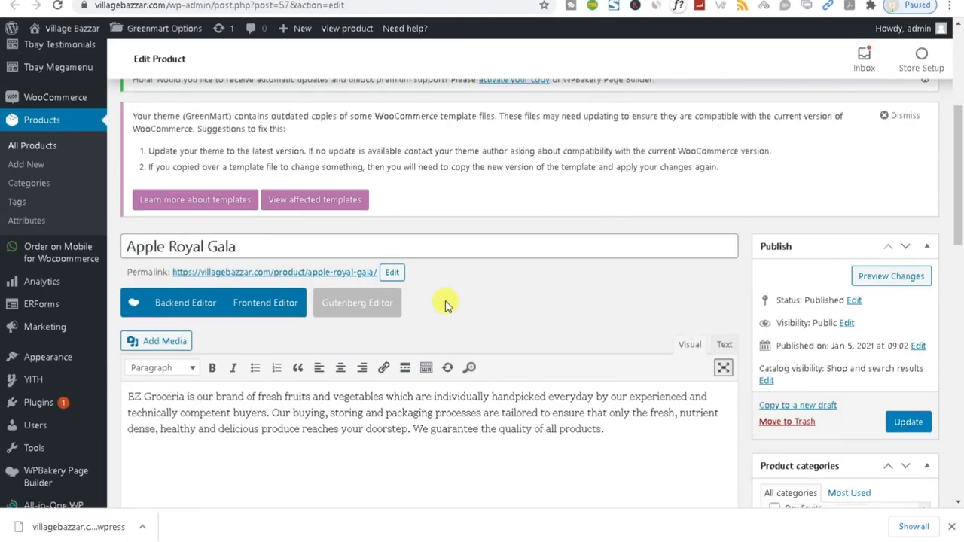
{"action": "scroll", "coordinate": [444, 305], "scroll_direction": "down", "scroll_amount": 10}
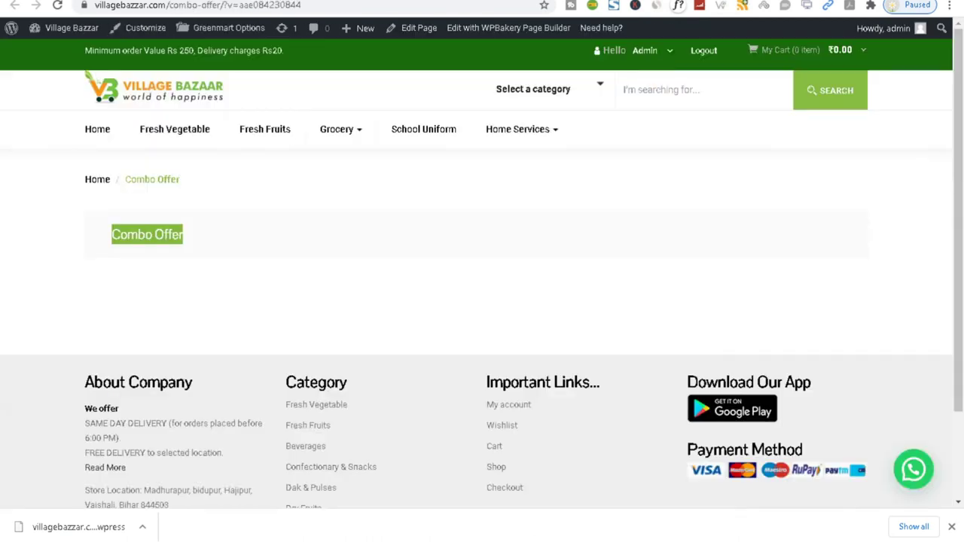
{"action": "left_click", "coordinate": [57, 7]}
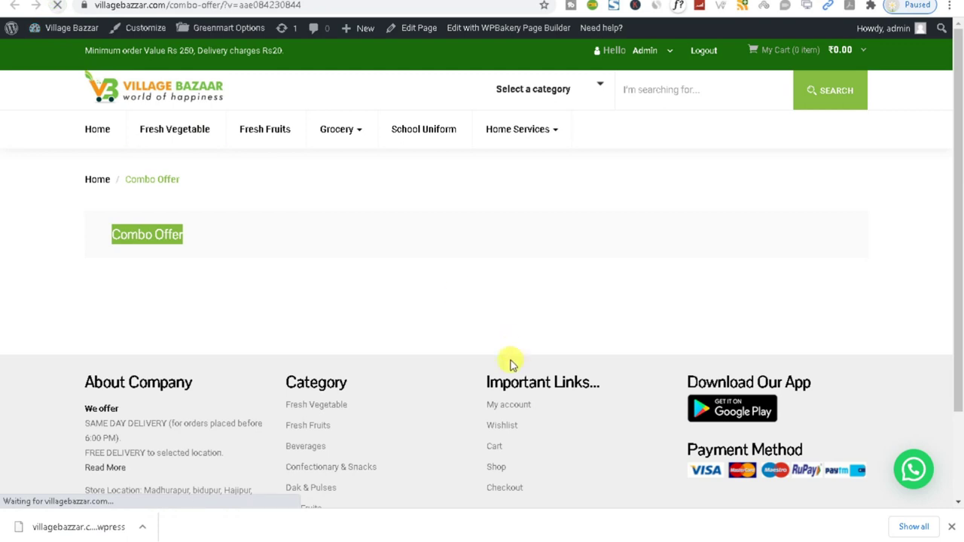
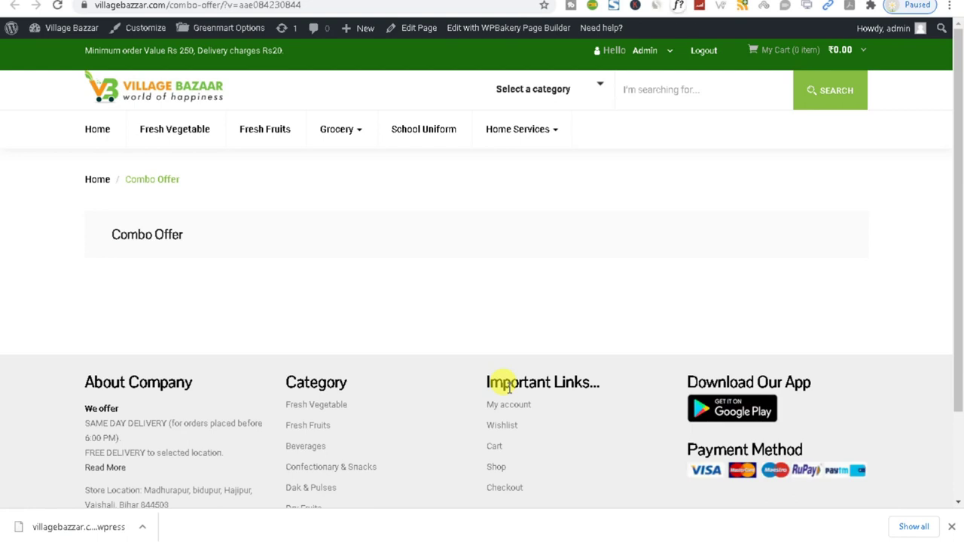
Step: Reload the Combo Offer page on the storefront, and update the Apple - Kinnor Indian product again
{"action": "left_click", "coordinate": [58, 5]}
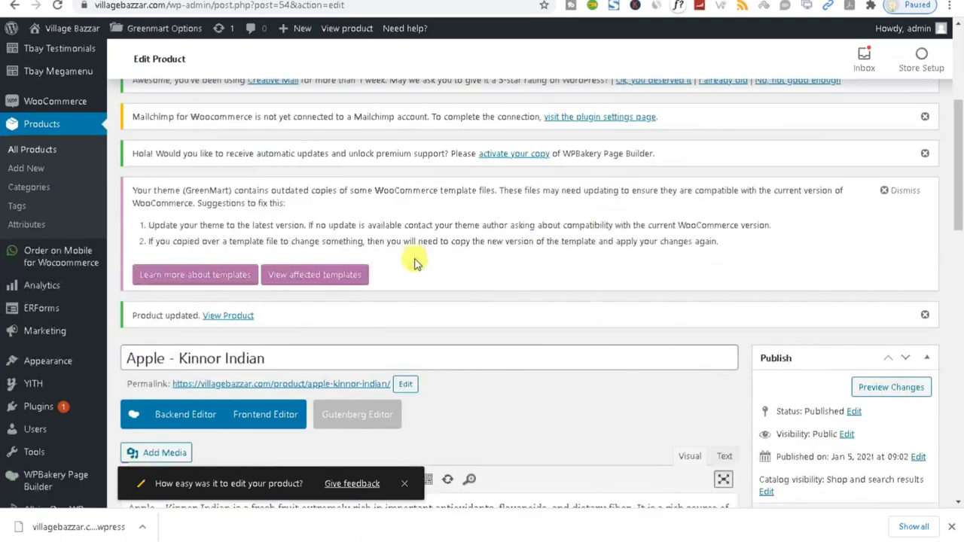
{"action": "scroll", "coordinate": [413, 260], "scroll_direction": "down", "scroll_amount": 5}
{"action": "left_click", "coordinate": [908, 198]}
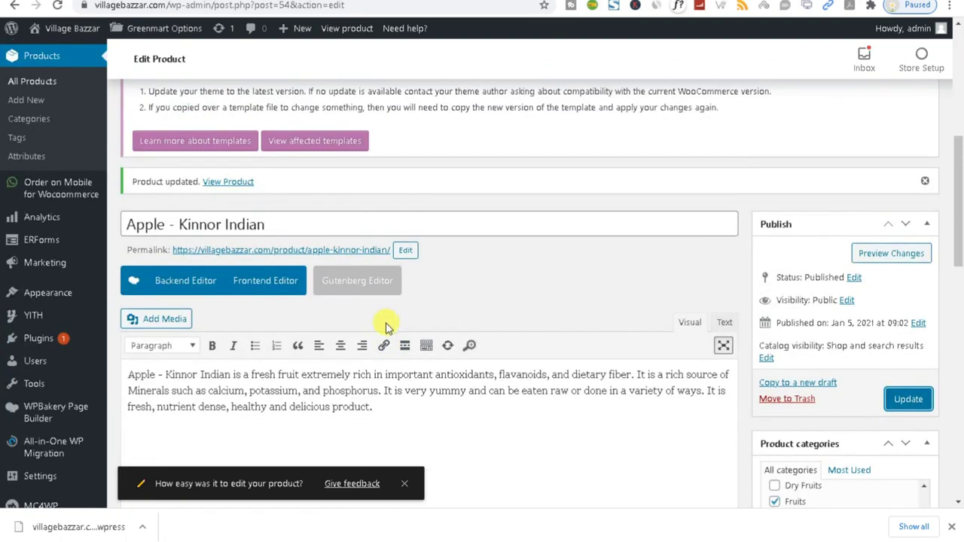
{"action": "scroll", "coordinate": [385, 326], "scroll_direction": "down", "scroll_amount": 8}
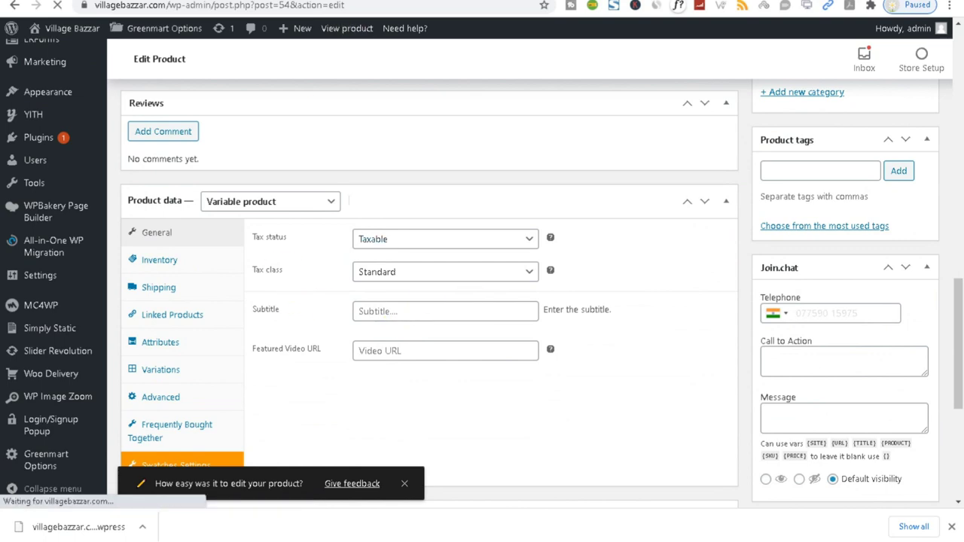
Step: Look over the Apple - green product's edit page, and update the Apple - Washington product again
{"action": "scroll", "coordinate": [336, 203], "scroll_direction": "down", "scroll_amount": 4}
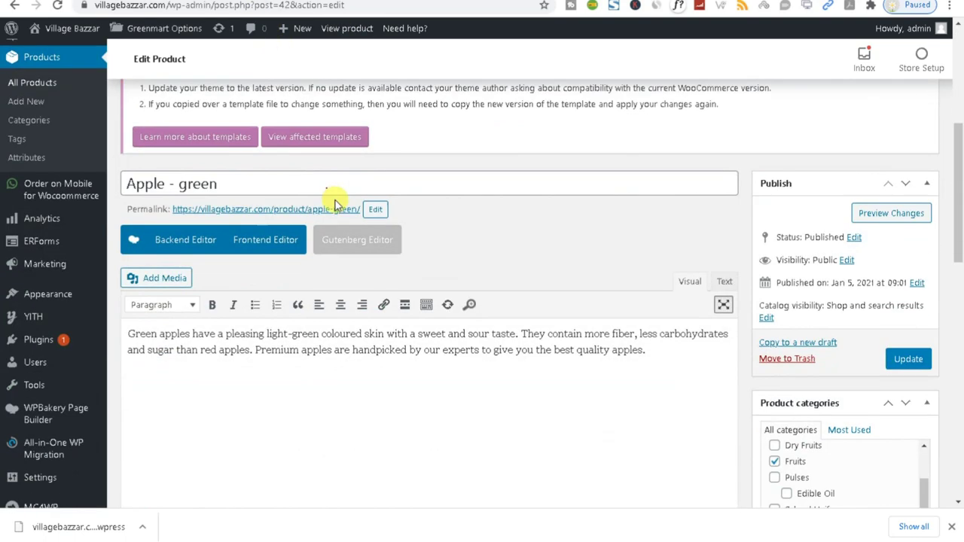
{"action": "scroll", "coordinate": [335, 204], "scroll_direction": "down", "scroll_amount": 8}
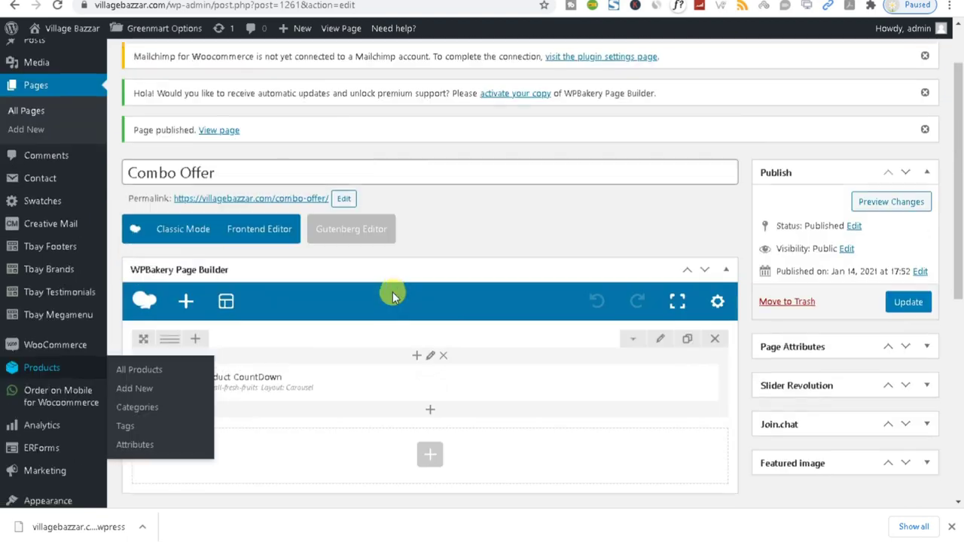
{"action": "scroll", "coordinate": [392, 291], "scroll_direction": "up", "scroll_amount": 1}
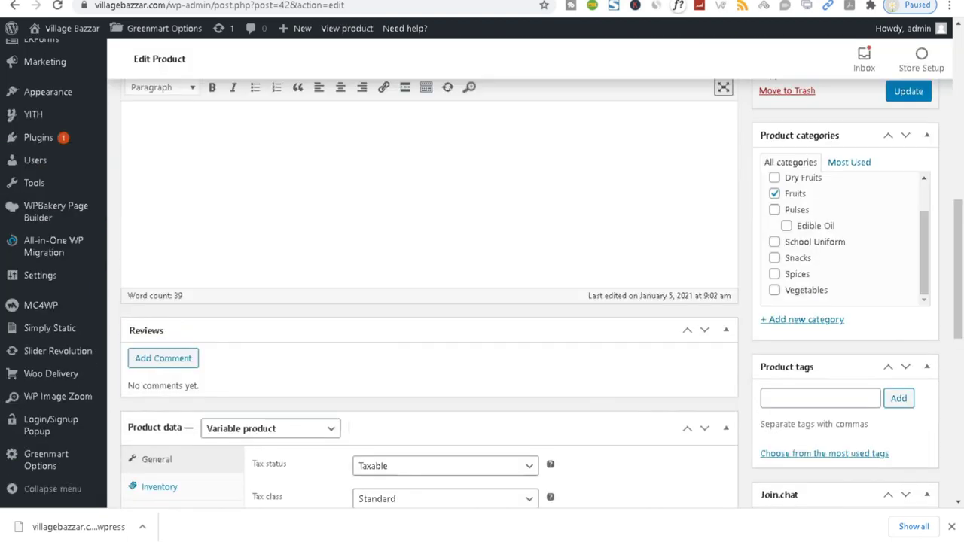
{"action": "scroll", "coordinate": [645, 381], "scroll_direction": "down", "scroll_amount": 2}
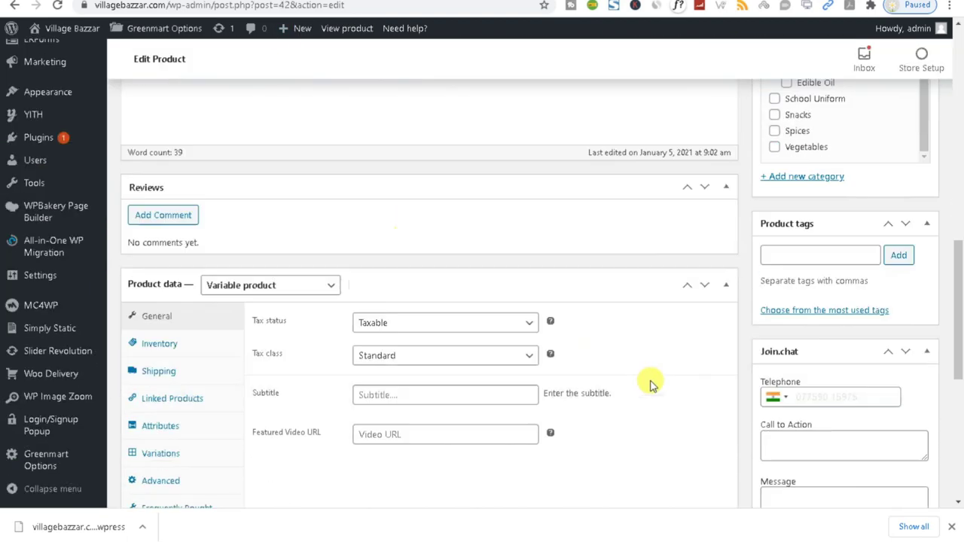
{"action": "scroll", "coordinate": [638, 376], "scroll_direction": "up", "scroll_amount": 2}
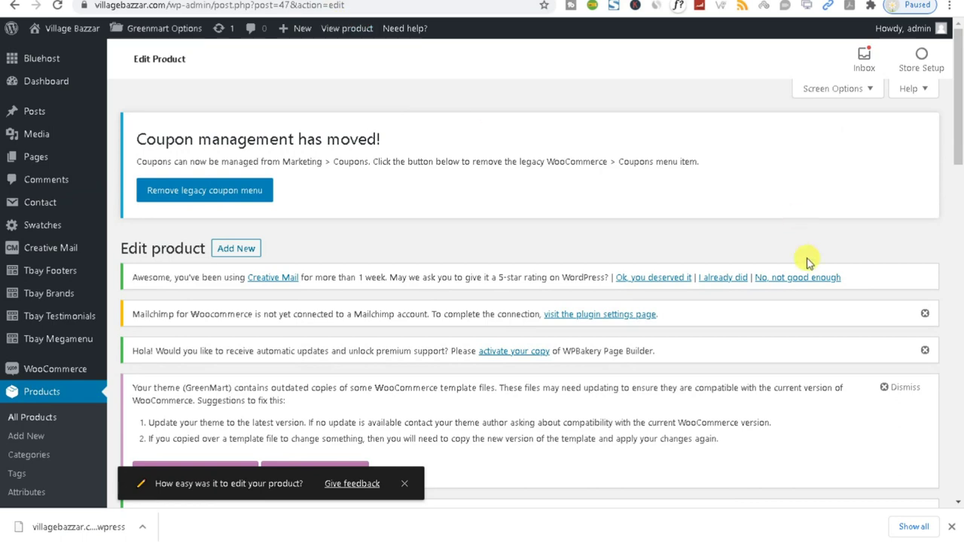
{"action": "scroll", "coordinate": [807, 258], "scroll_direction": "down", "scroll_amount": 5}
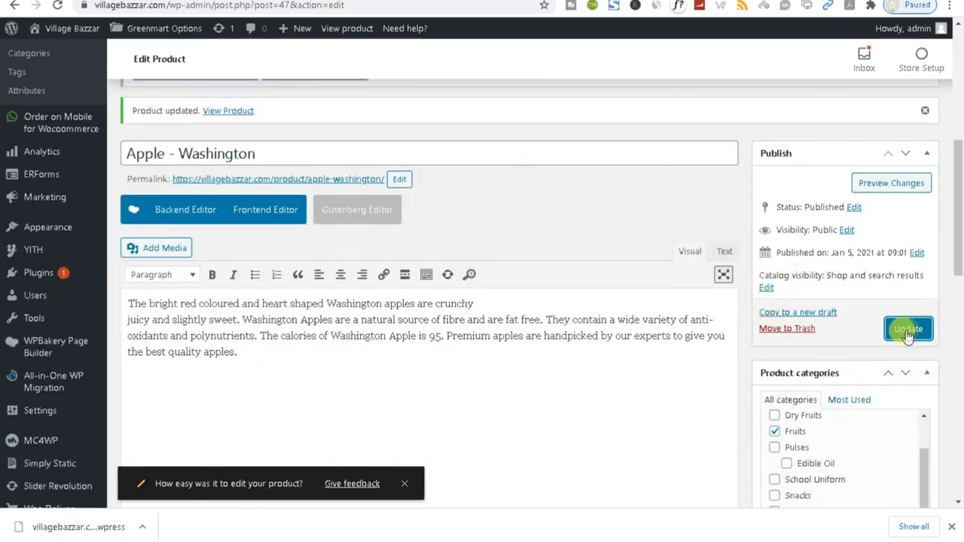
{"action": "left_click", "coordinate": [908, 331]}
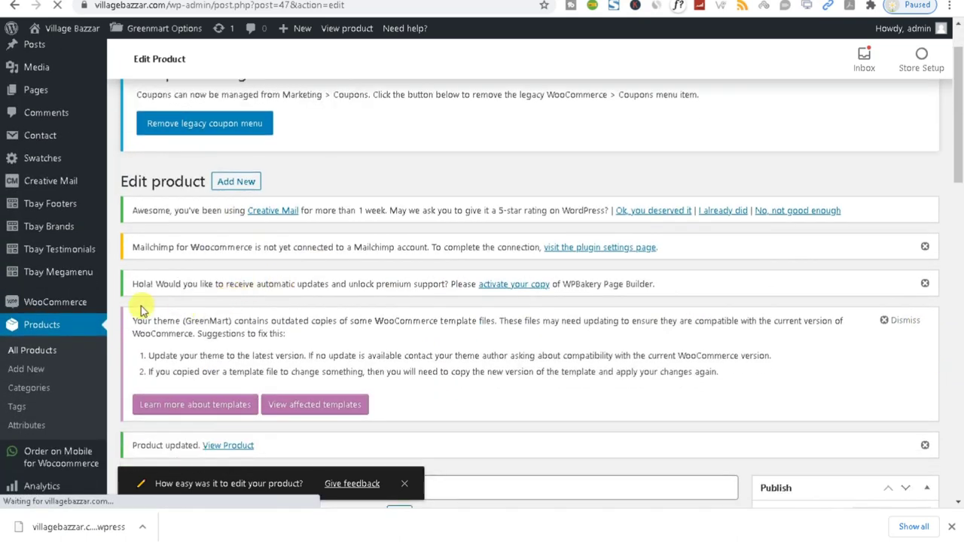
Step: Dismiss the outdated templates, backup, Mailchimp, WPBakery and product updated notices on the Apple - Washington edit page
{"action": "left_click_drag", "start_coordinate": [143, 320], "coordinate": [803, 393]}
{"action": "left_click", "coordinate": [910, 324]}
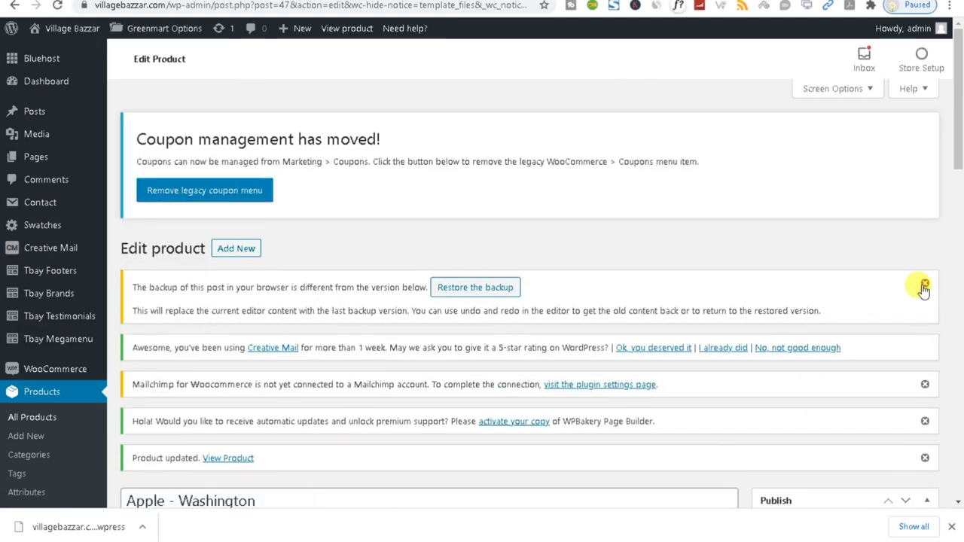
{"action": "left_click", "coordinate": [924, 287]}
{"action": "left_click", "coordinate": [924, 313]}
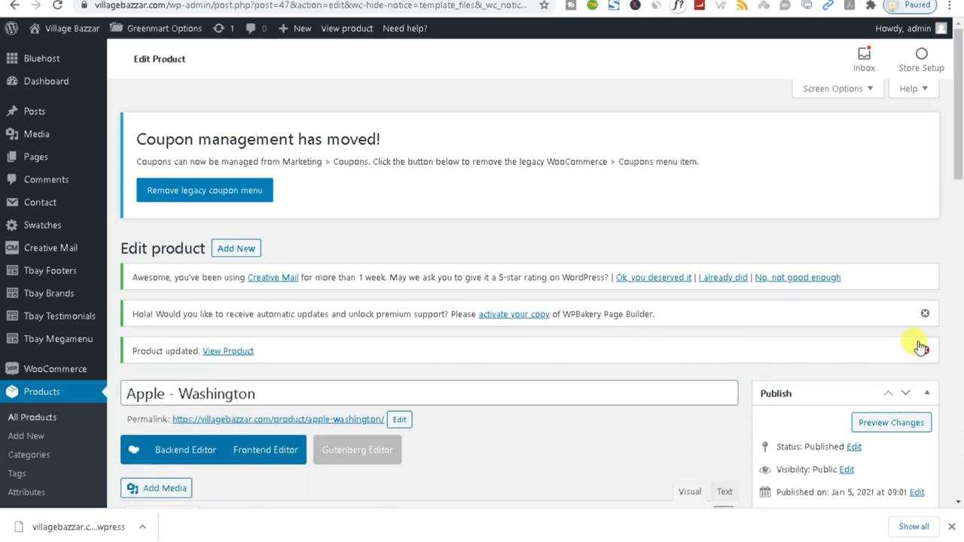
{"action": "left_click", "coordinate": [924, 316]}
{"action": "left_click", "coordinate": [924, 316]}
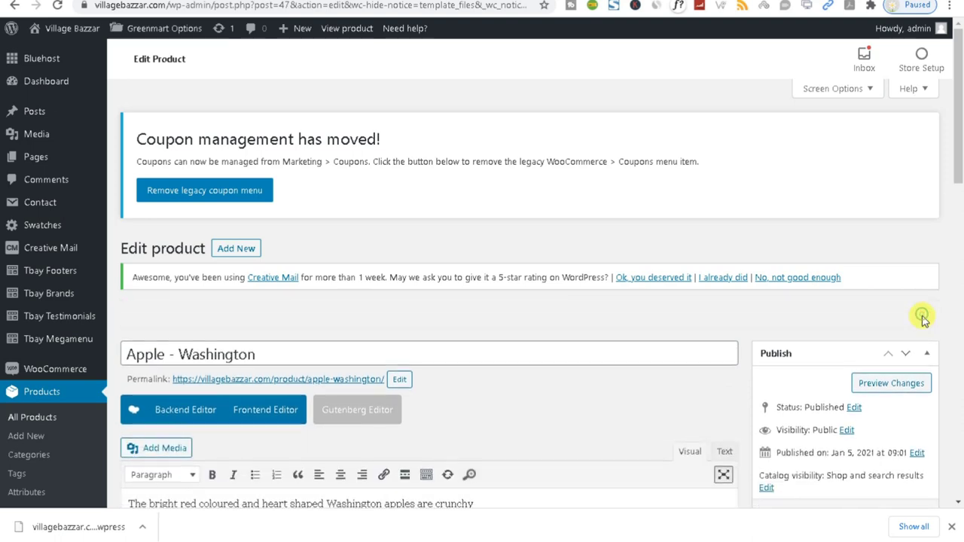
Step: Reload the Combo Offer storefront page to check whether the countdown products are displayed
{"action": "scroll", "coordinate": [583, 452], "scroll_direction": "down", "scroll_amount": 2}
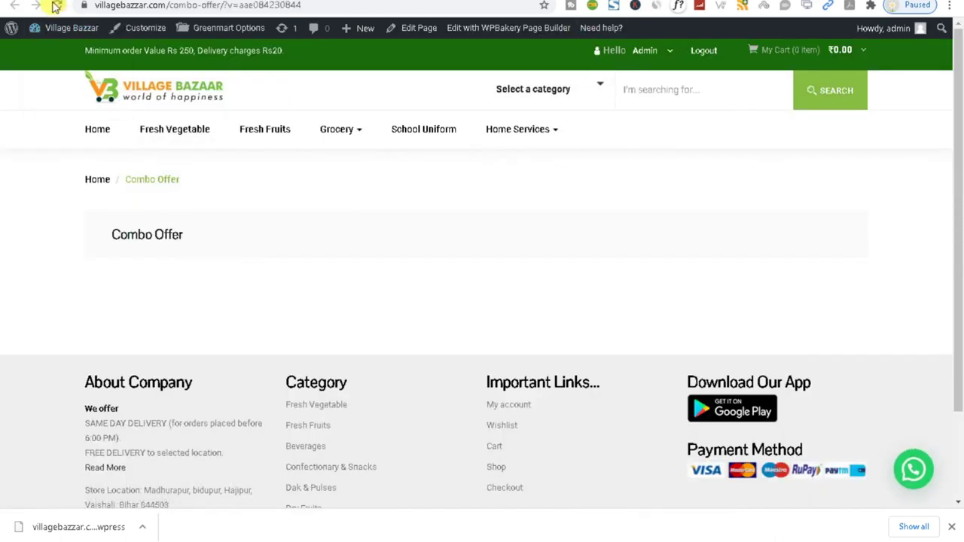
{"action": "left_click", "coordinate": [56, 5]}
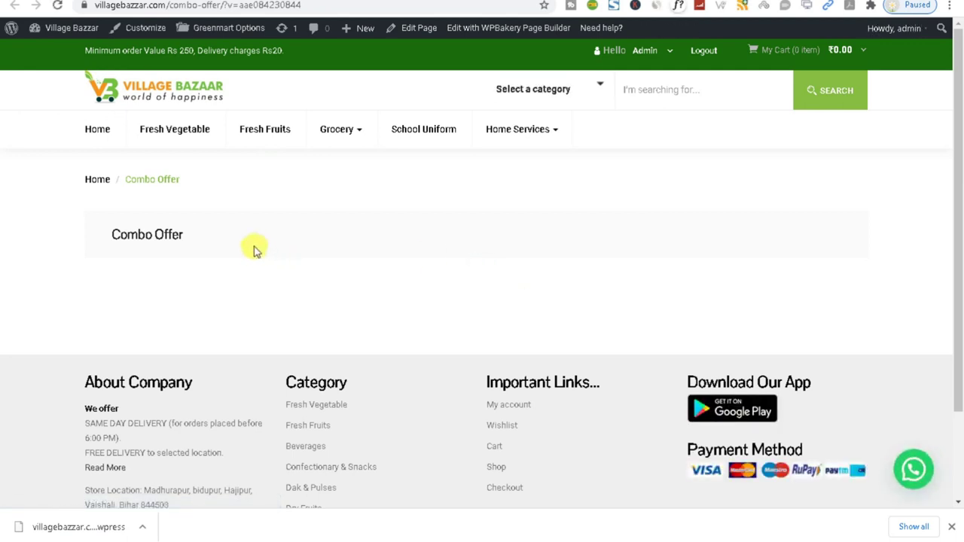
{"action": "left_click_drag", "start_coordinate": [253, 246], "coordinate": [156, 270]}
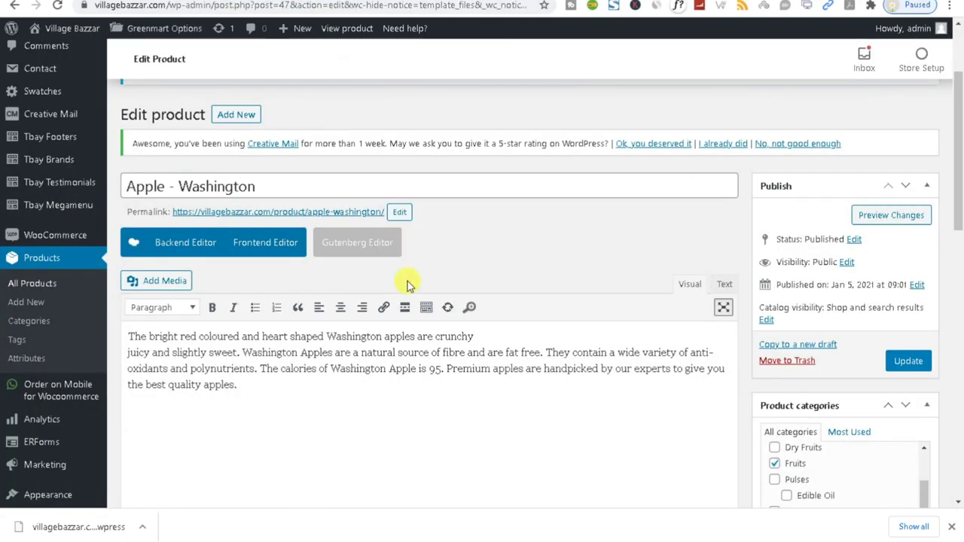
Step: Try the Simple product and External/Affiliate product types on Apple - Washington, and switch it back to Variable product
{"action": "scroll", "coordinate": [290, 380], "scroll_direction": "down", "scroll_amount": 5}
{"action": "scroll", "coordinate": [294, 384], "scroll_direction": "down", "scroll_amount": 1}
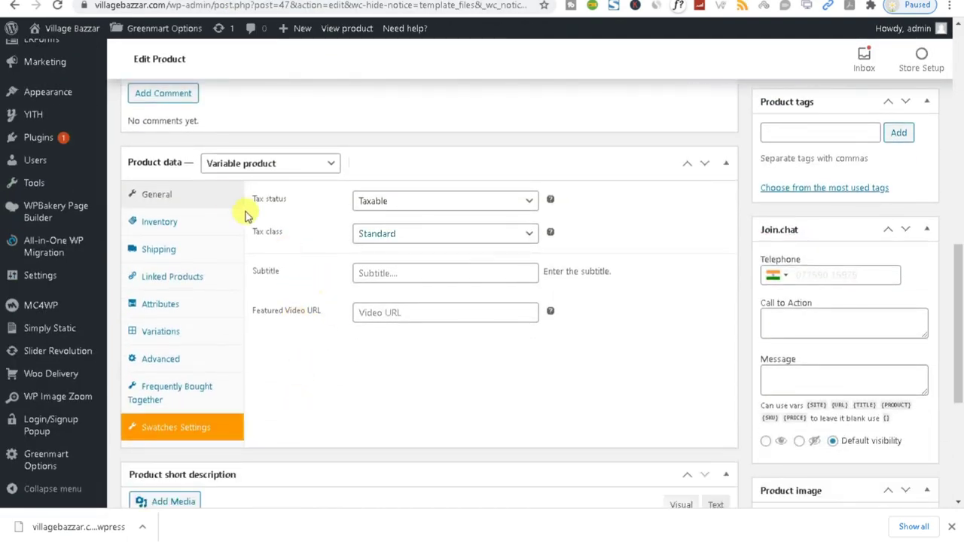
{"action": "left_click", "coordinate": [265, 167]}
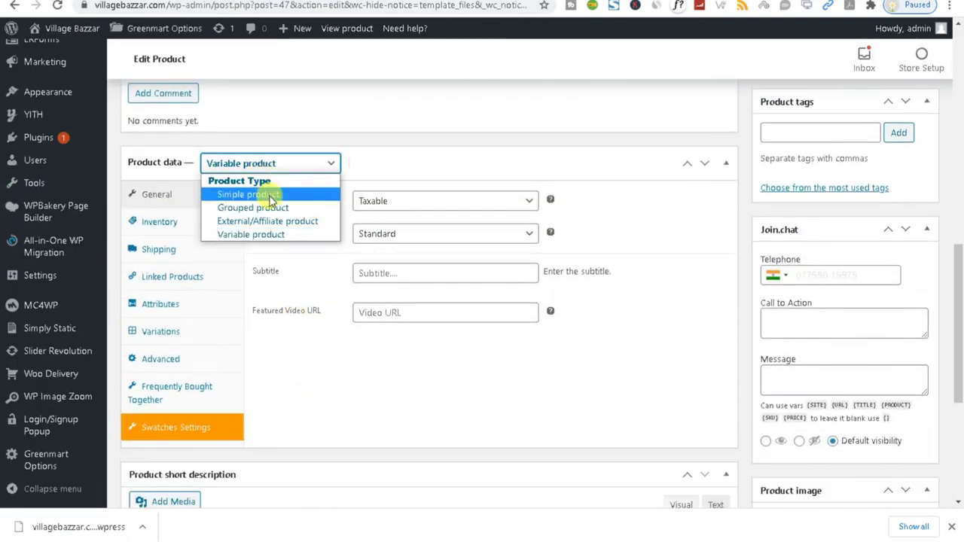
{"action": "left_click", "coordinate": [270, 197]}
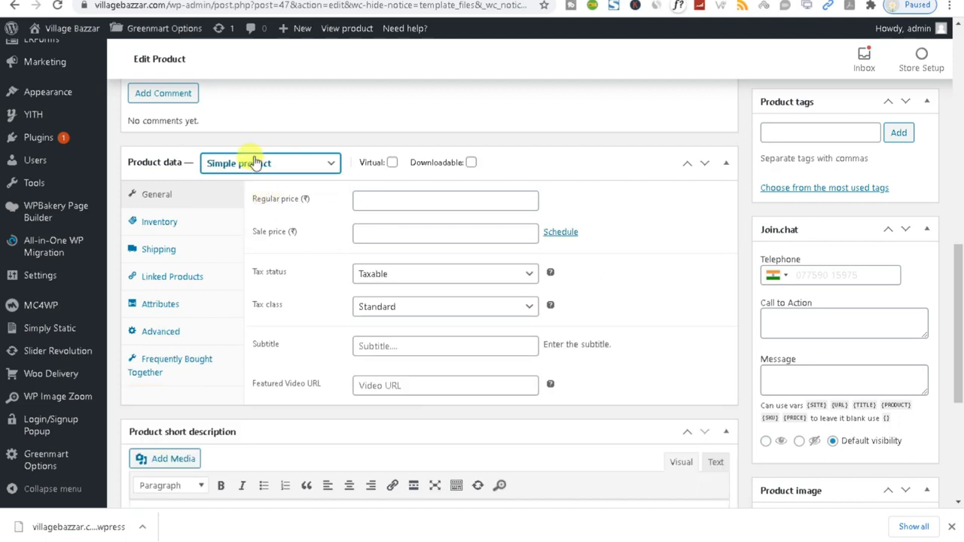
{"action": "left_click", "coordinate": [255, 163]}
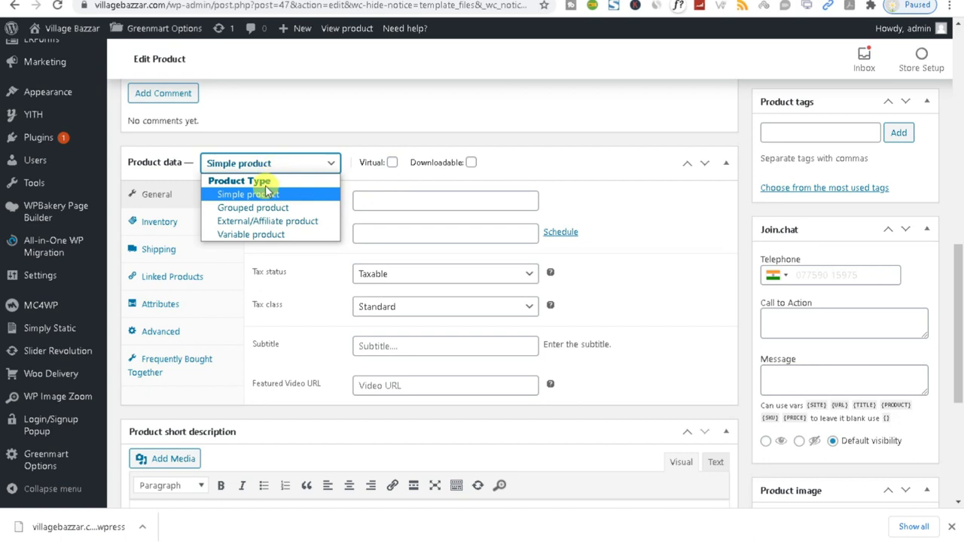
{"action": "left_click", "coordinate": [265, 197]}
{"action": "left_click", "coordinate": [355, 201]}
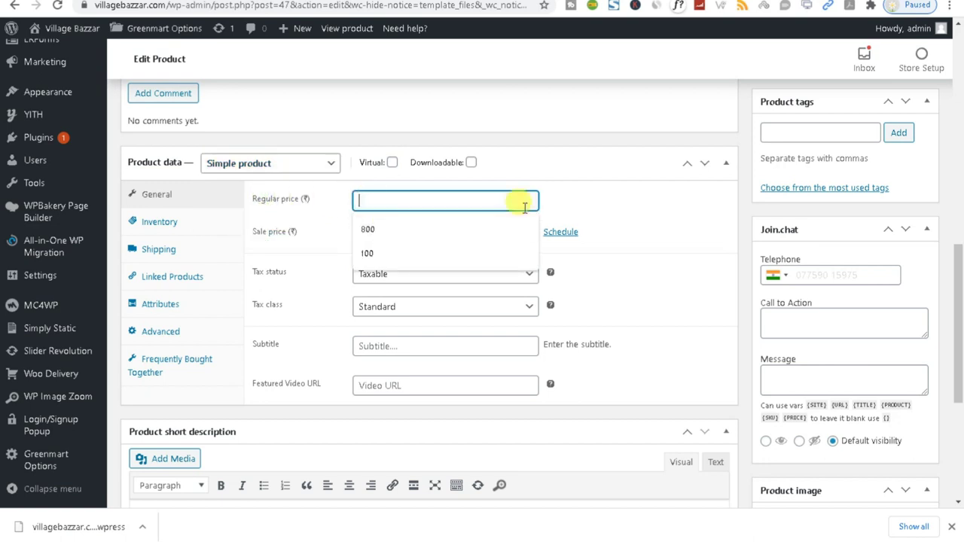
{"action": "left_click", "coordinate": [410, 230]}
{"action": "left_click", "coordinate": [248, 165]}
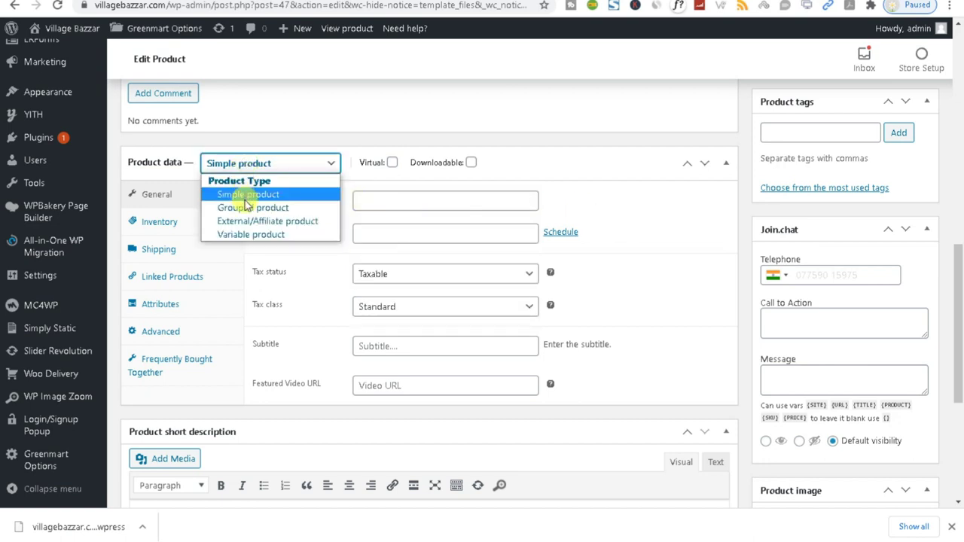
{"action": "left_click", "coordinate": [245, 222]}
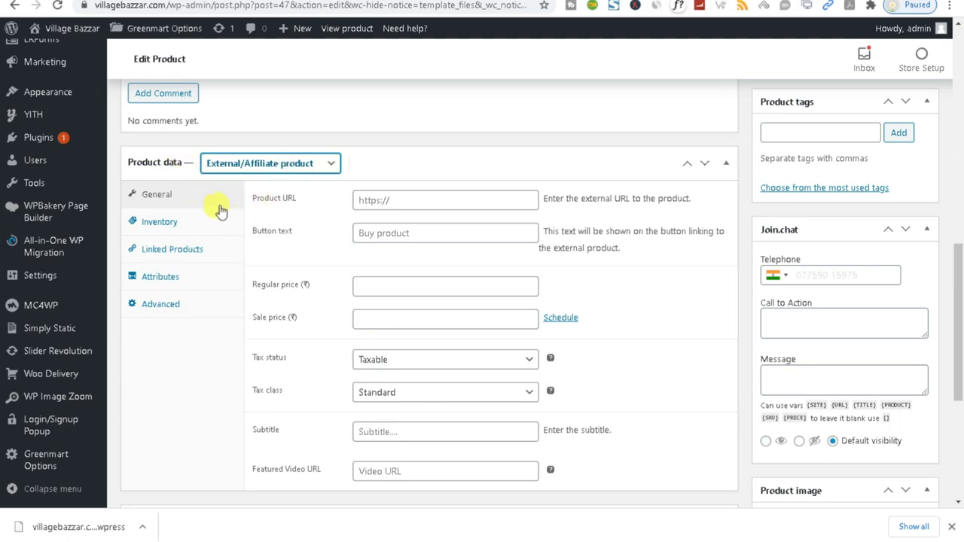
{"action": "left_click", "coordinate": [248, 167]}
{"action": "left_click", "coordinate": [259, 235]}
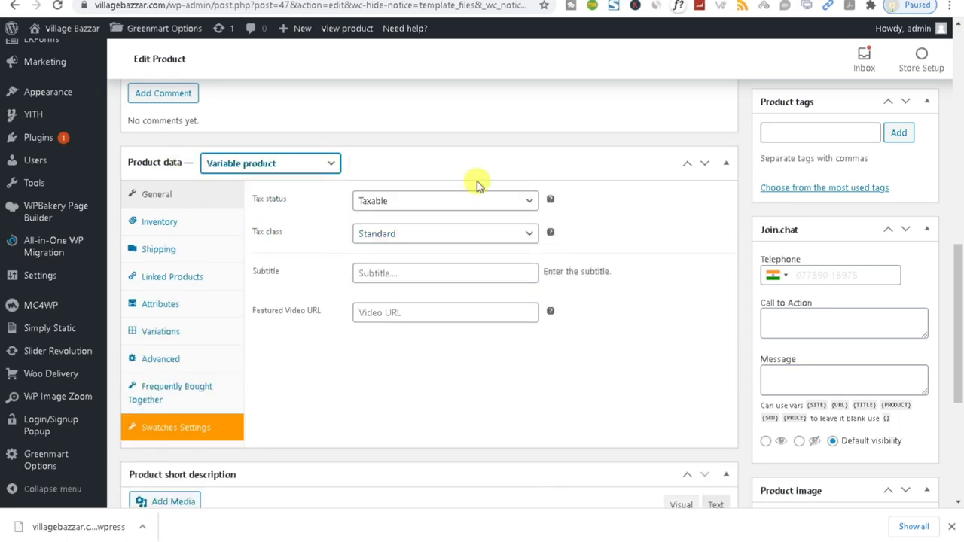
Step: Set the Apple - Washington product's tax status to None and its tax class to Zero rate
{"action": "left_click", "coordinate": [402, 202]}
{"action": "left_click", "coordinate": [405, 245]}
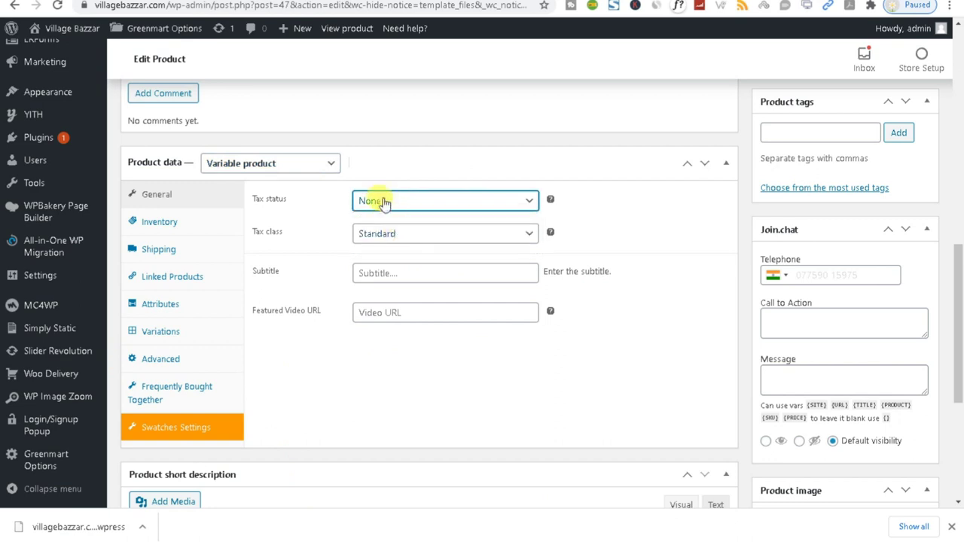
{"action": "left_click", "coordinate": [391, 236]}
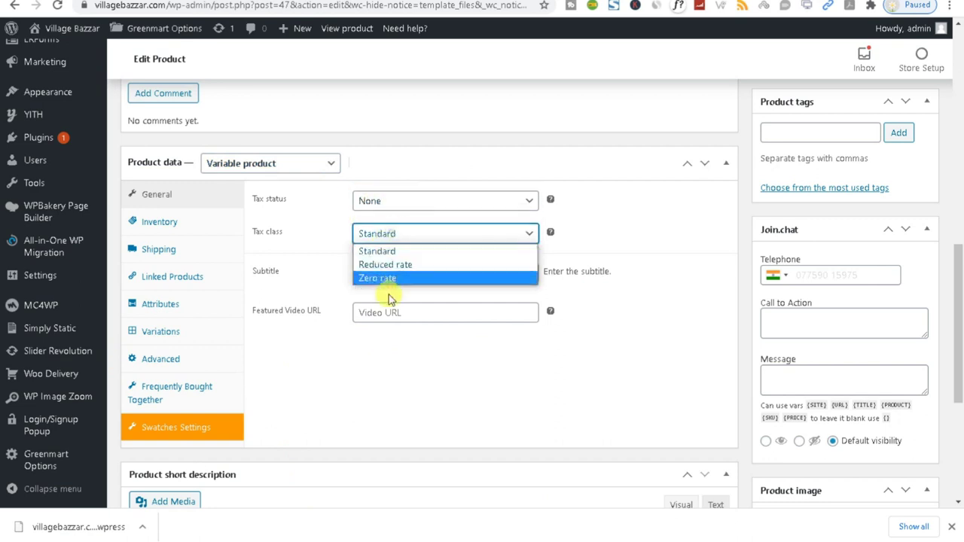
{"action": "left_click", "coordinate": [384, 280]}
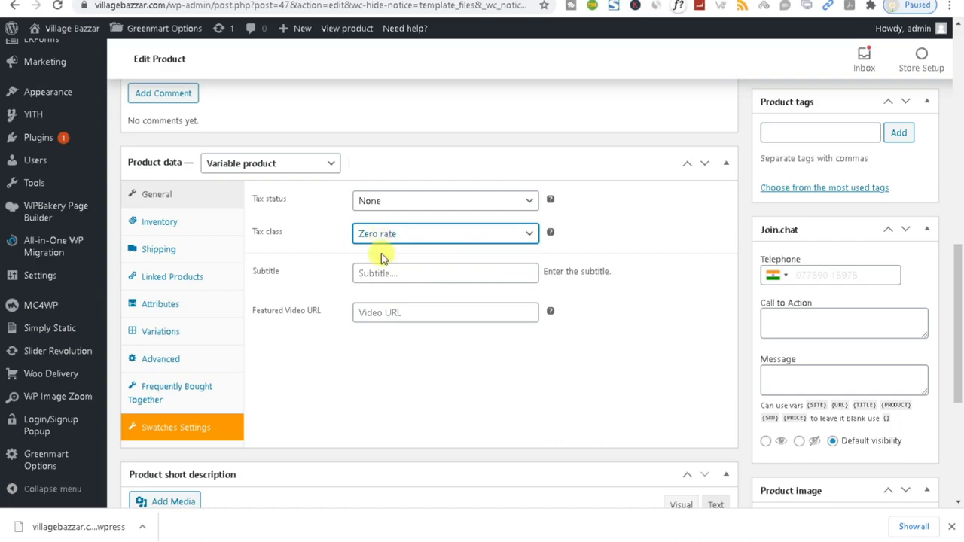
{"action": "scroll", "coordinate": [301, 426], "scroll_direction": "up", "scroll_amount": 4}
{"action": "scroll", "coordinate": [298, 424], "scroll_direction": "up", "scroll_amount": 3}
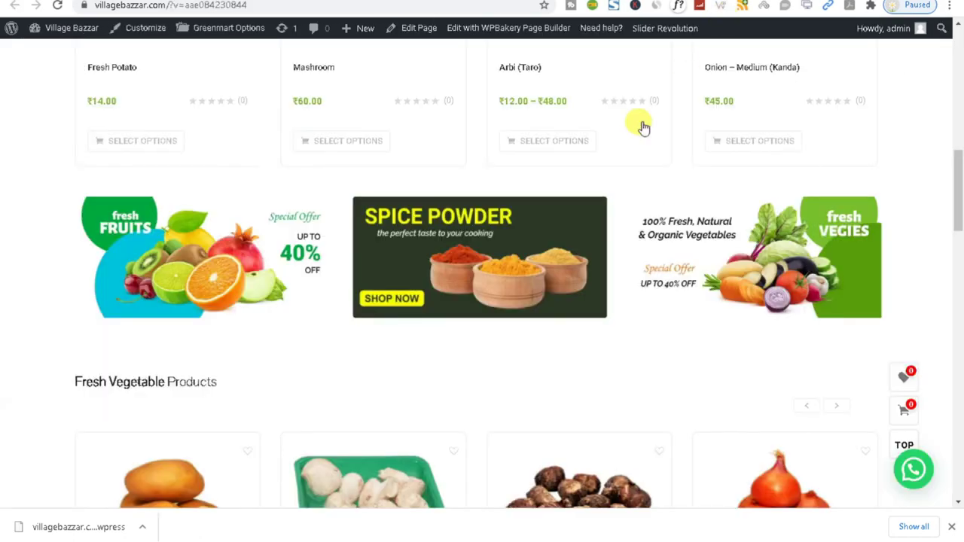
Step: Check the banner slider on the store's home page, and open the Slider Revolution admin page in a new tab
{"action": "scroll", "coordinate": [514, 231], "scroll_direction": "up", "scroll_amount": 10}
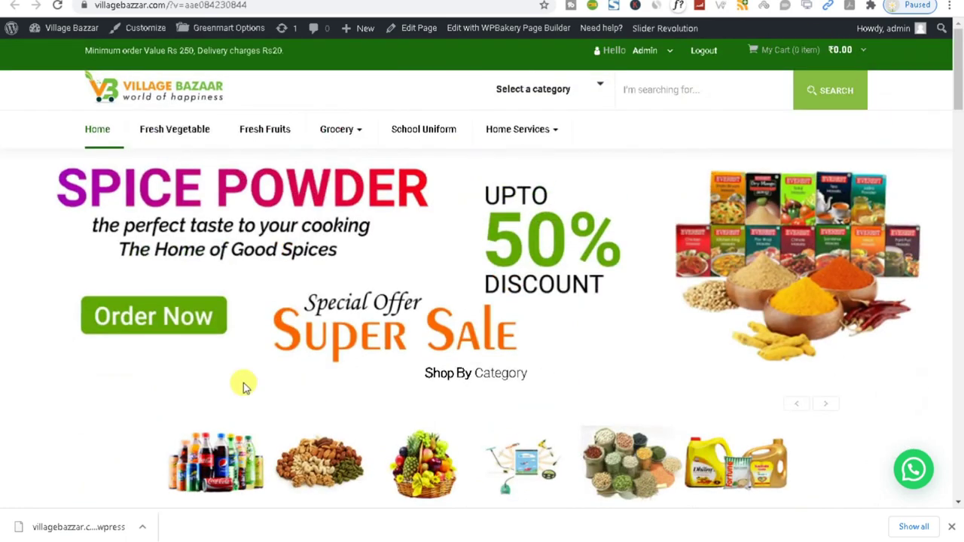
{"action": "left_click", "coordinate": [933, 345]}
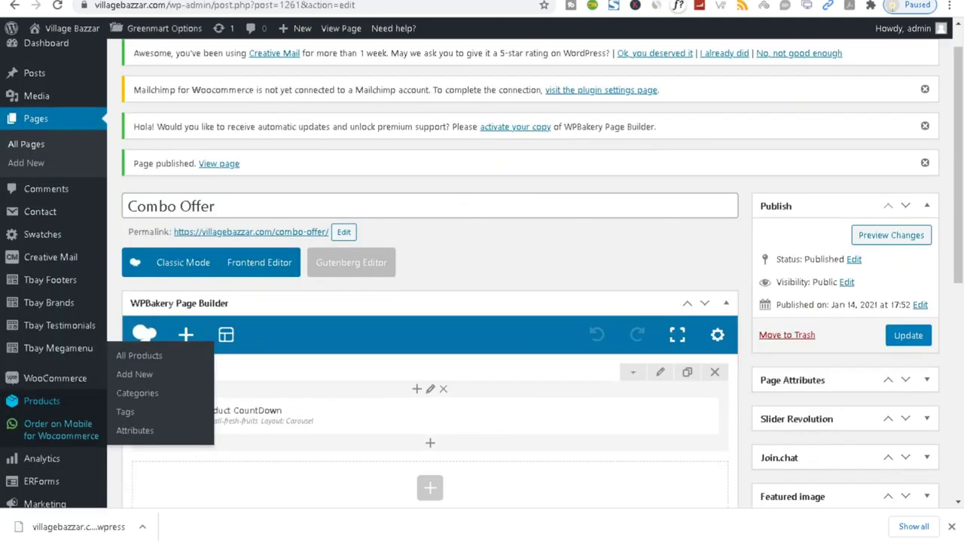
{"action": "scroll", "coordinate": [140, 384], "scroll_direction": "down", "scroll_amount": 10}
{"action": "mouse_move", "coordinate": [16, 397]}
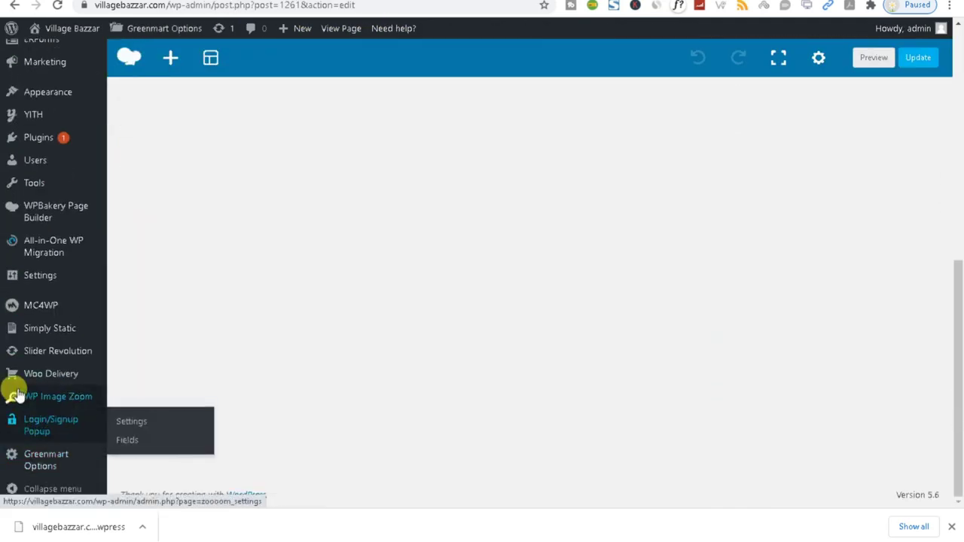
{"action": "right_click", "coordinate": [56, 358]}
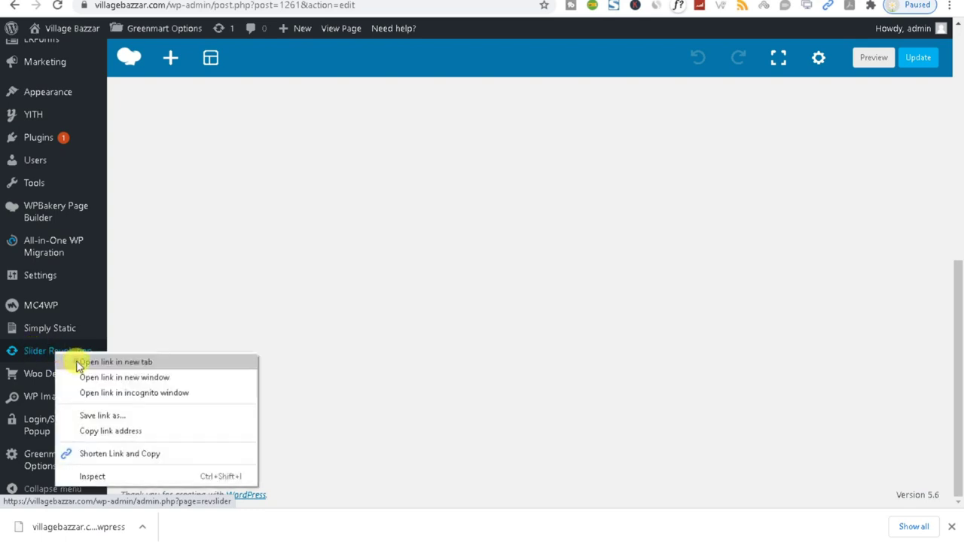
{"action": "left_click", "coordinate": [113, 363]}
{"action": "key", "text": "ctrl+Tab"}
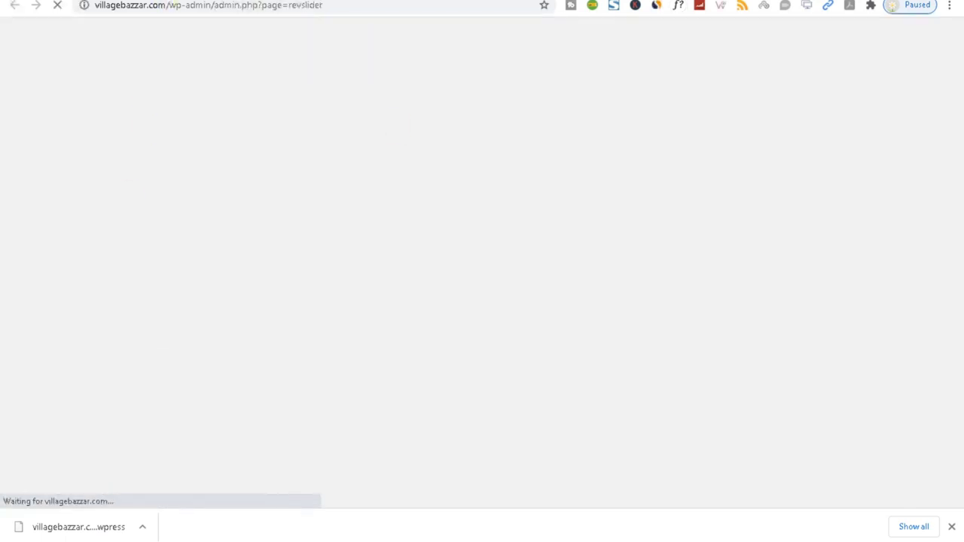
Step: Open the Media section from the Apple - green product's edit page, and switch to the Slider Revolution page
{"action": "key", "text": "ctrl+shift+Tab"}
{"action": "left_click", "coordinate": [36, 135]}
{"action": "left_click", "coordinate": [549, 81]}
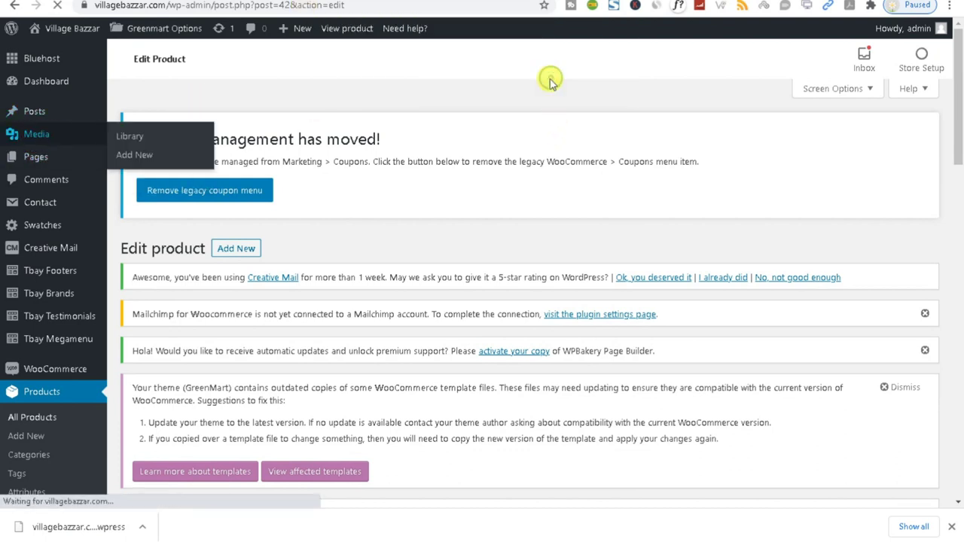
{"action": "key", "text": "ctrl+Tab"}
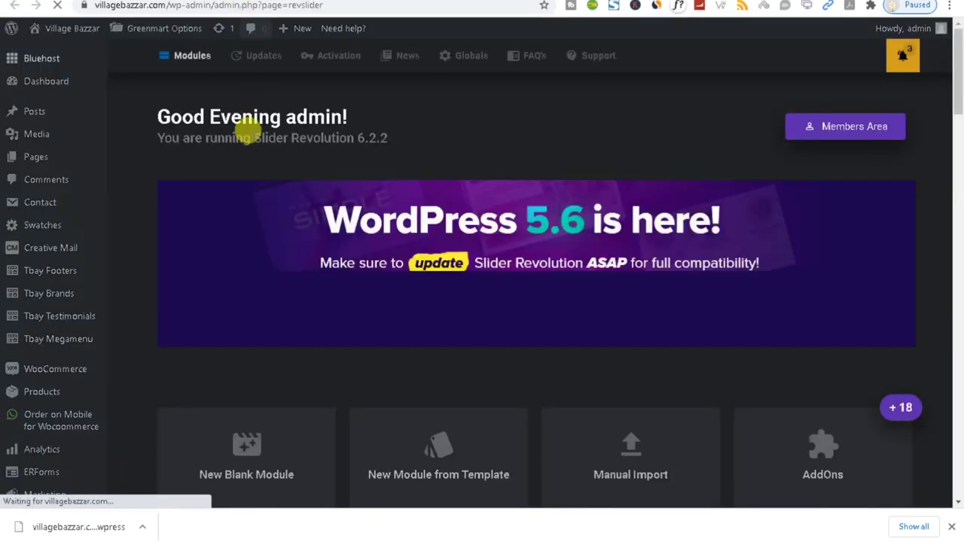
Step: Open the Slider-Home-2 module in the Slider Revolution editor
{"action": "scroll", "coordinate": [584, 294], "scroll_direction": "down", "scroll_amount": 5}
{"action": "mouse_move", "coordinate": [189, 370]}
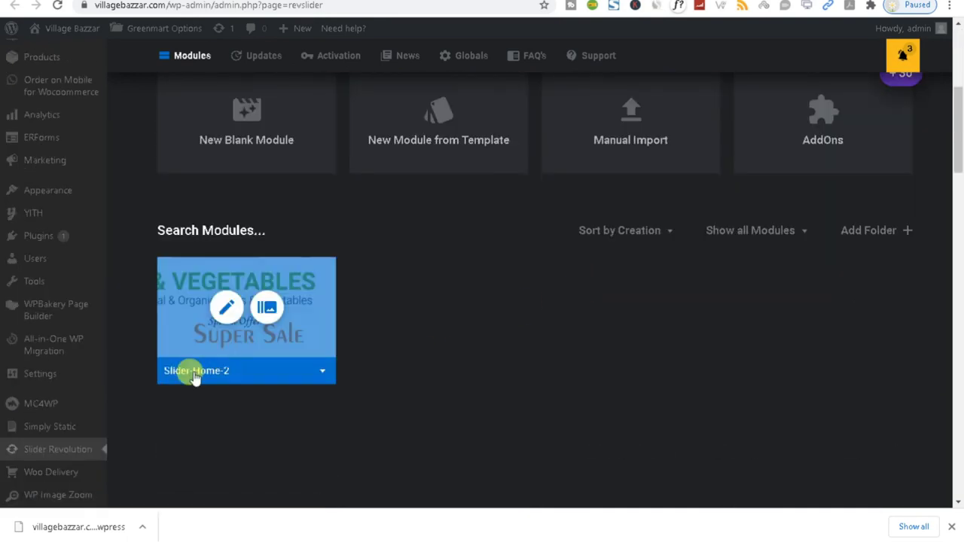
{"action": "left_click", "coordinate": [225, 309]}
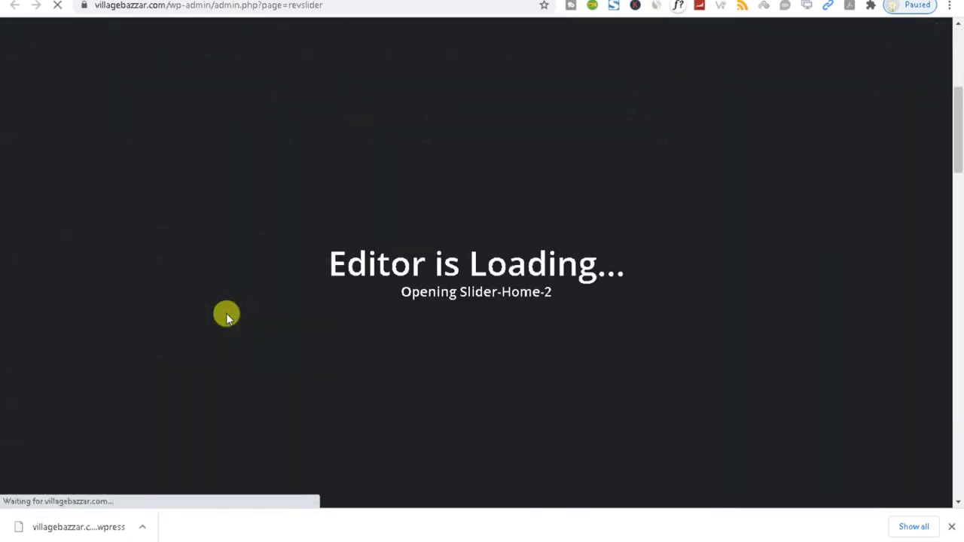
Step: Check the pixel dimensions of the fruits and vegetables banner GOGREEN-Slider-4.jpg in the Media Library
{"action": "key", "text": "ctrl+Tab"}
{"action": "scroll", "coordinate": [485, 302], "scroll_direction": "down", "scroll_amount": 2}
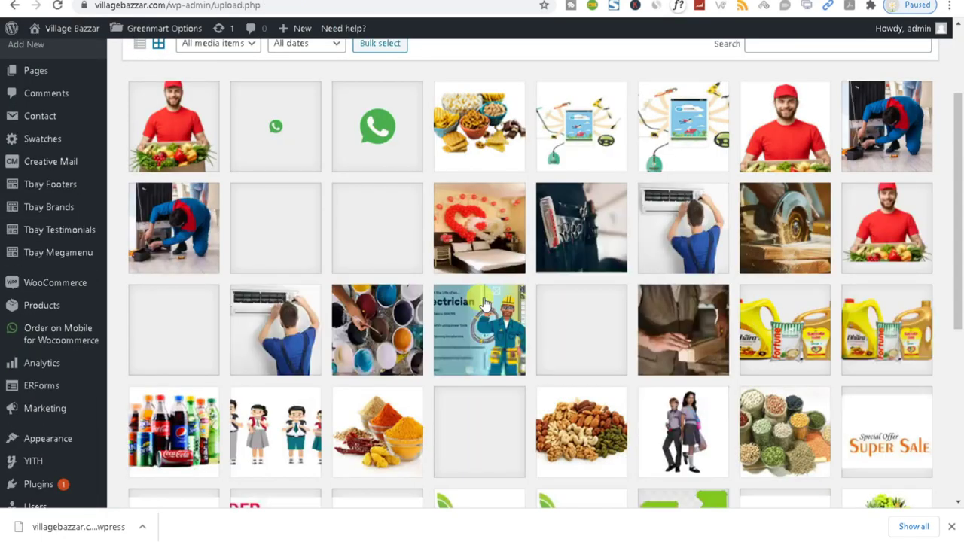
{"action": "scroll", "coordinate": [382, 232], "scroll_direction": "down", "scroll_amount": 5}
{"action": "left_click", "coordinate": [382, 232]}
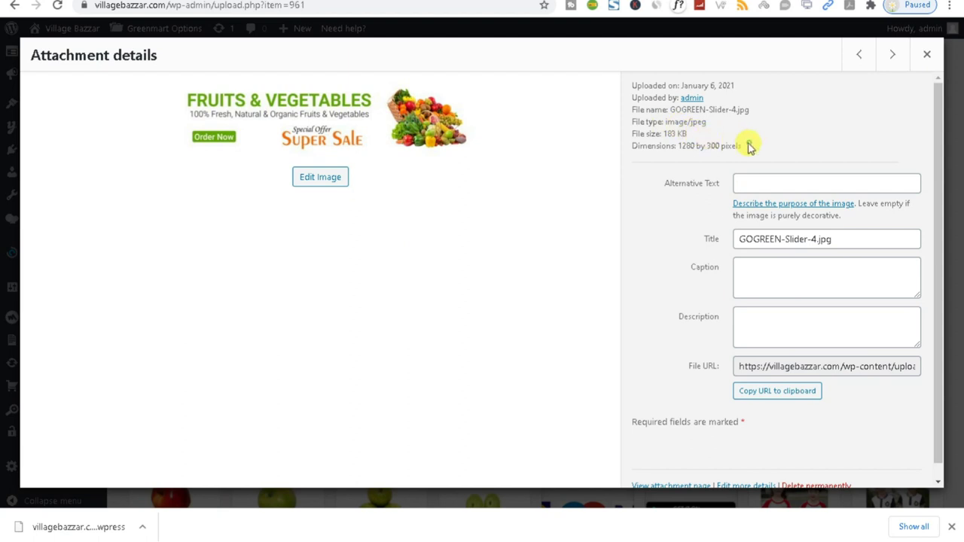
{"action": "left_click_drag", "start_coordinate": [748, 146], "coordinate": [631, 151]}
{"action": "triple_click", "coordinate": [694, 143]}
Step: Switch to Photoshop and create a blank white document 1280 pixels wide and 300 pixels high
{"action": "key", "text": "ctrl+Tab"}
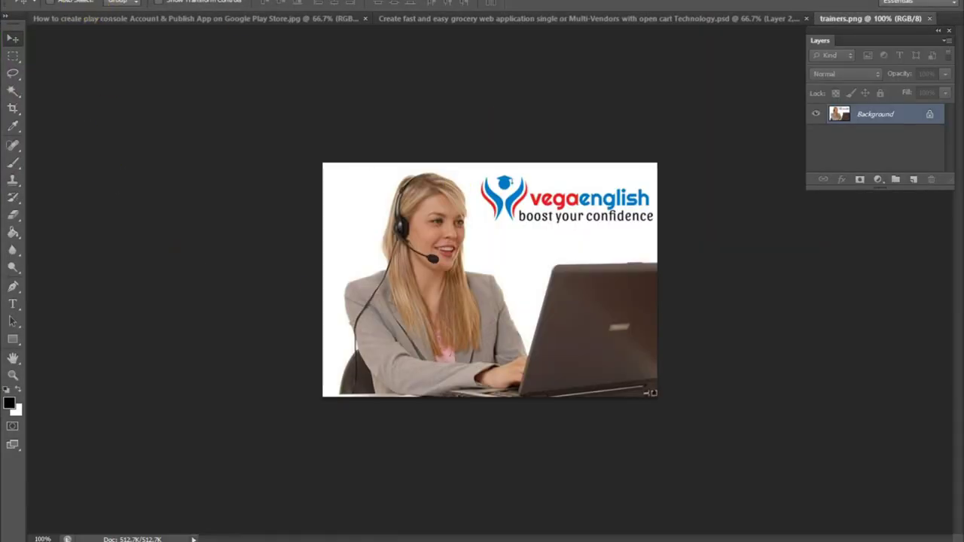
{"action": "left_click", "coordinate": [42, 3]}
{"action": "left_click", "coordinate": [52, 2]}
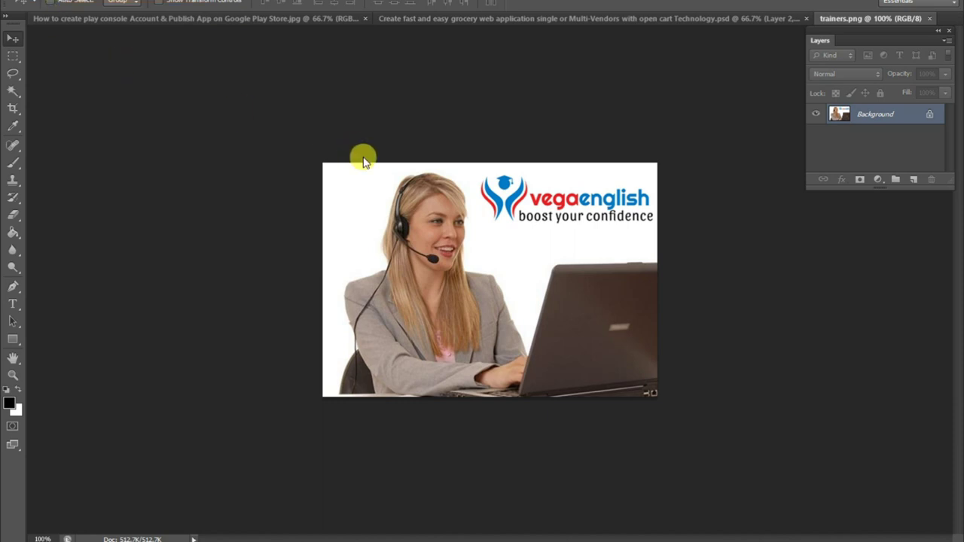
{"action": "key", "text": "ctrl+n"}
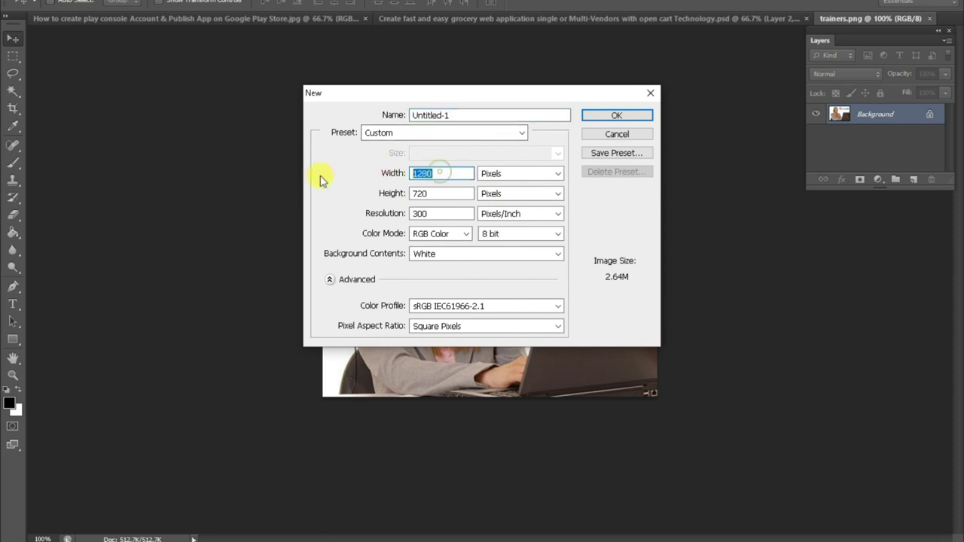
{"action": "double_click", "coordinate": [440, 192]}
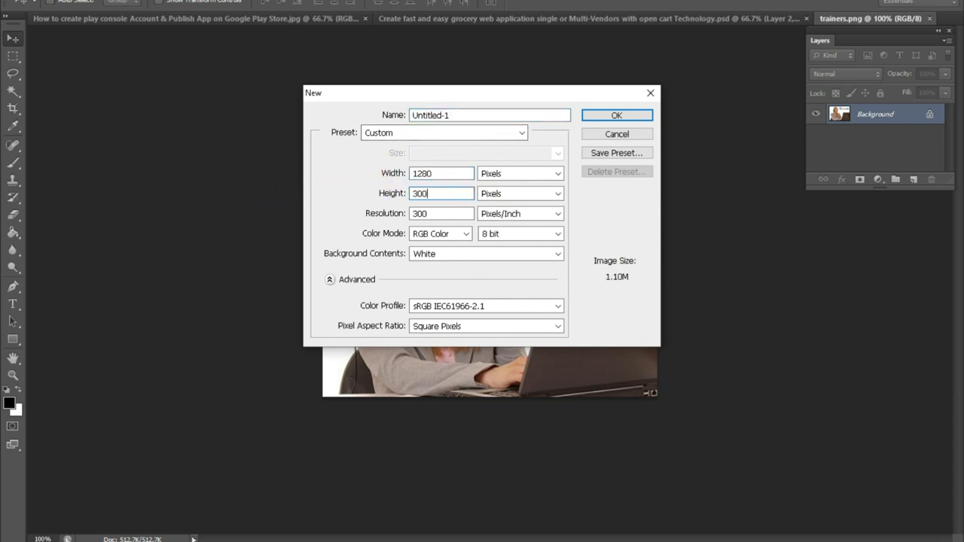
{"action": "key", "text": "Return"}
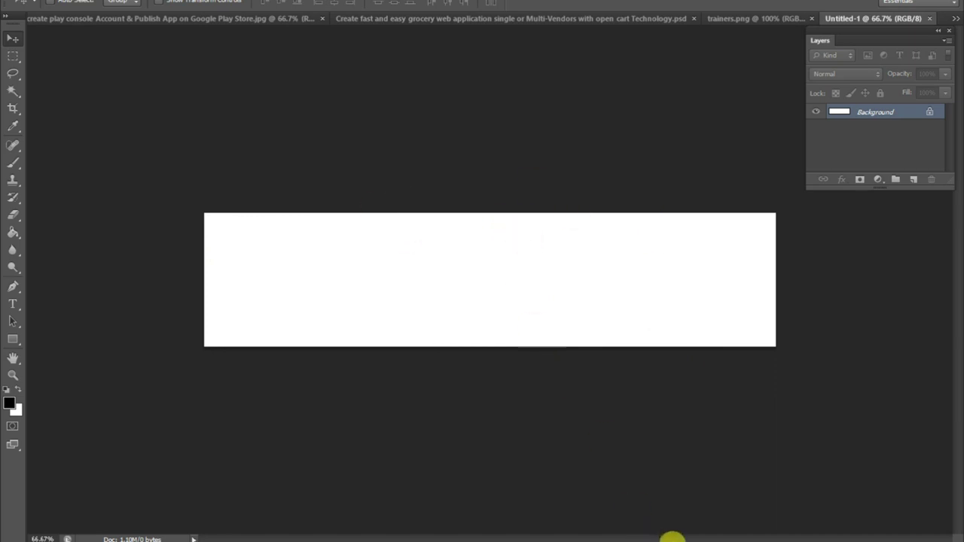
Step: Switch back to the browser's Slider-Home-2 editor and open its second slide, #2 New Slide
{"action": "mouse_move", "coordinate": [703, 539]}
{"action": "left_click", "coordinate": [577, 517]}
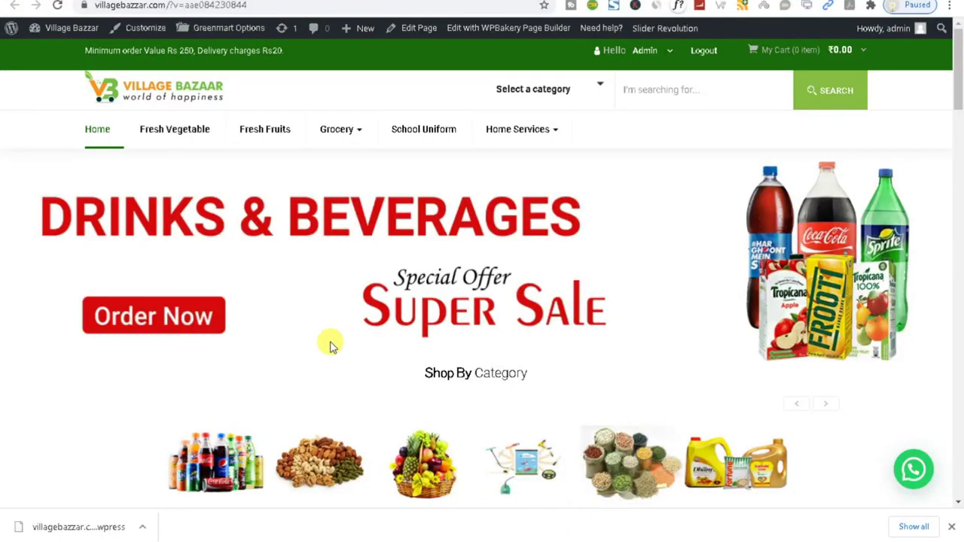
{"action": "left_click", "coordinate": [377, 263]}
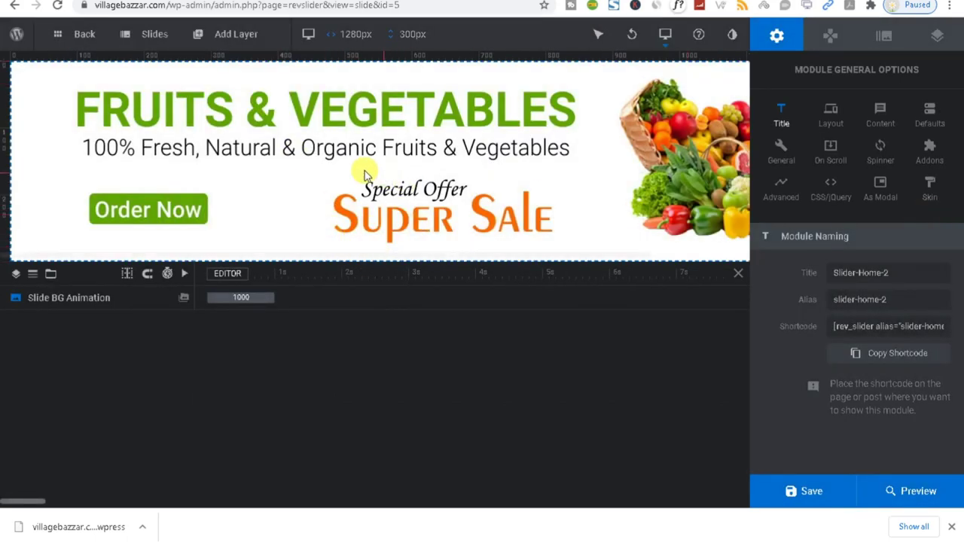
{"action": "mouse_move", "coordinate": [155, 34]}
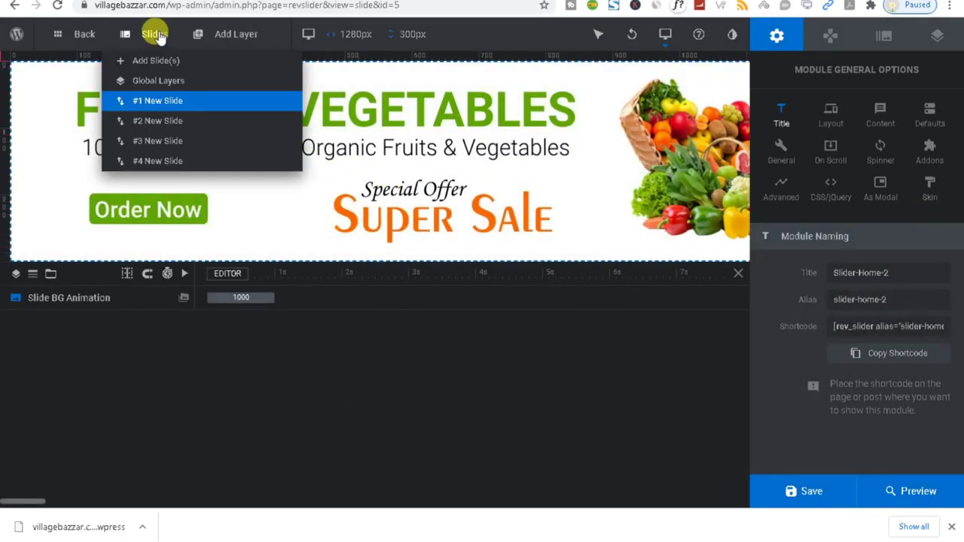
{"action": "left_click", "coordinate": [158, 122]}
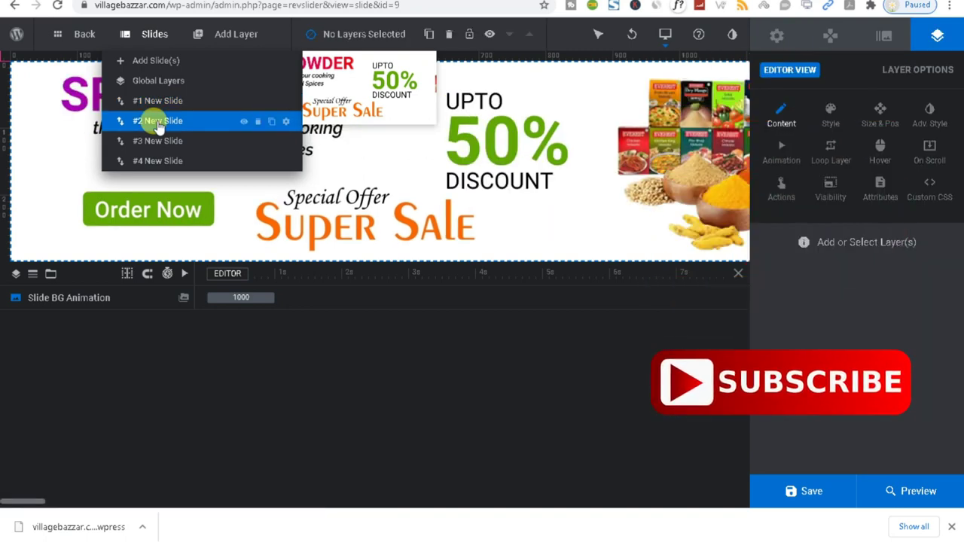
Step: Examine the Background and Thumbnail slide options of the Spice Powder slide
{"action": "left_click", "coordinate": [884, 35]}
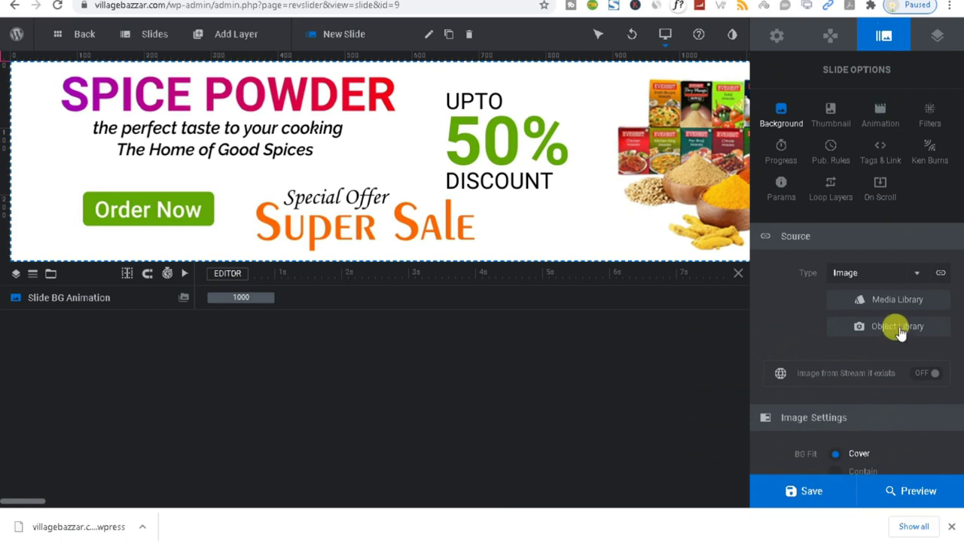
{"action": "scroll", "coordinate": [881, 324], "scroll_direction": "down", "scroll_amount": 3}
{"action": "scroll", "coordinate": [899, 340], "scroll_direction": "up", "scroll_amount": 3}
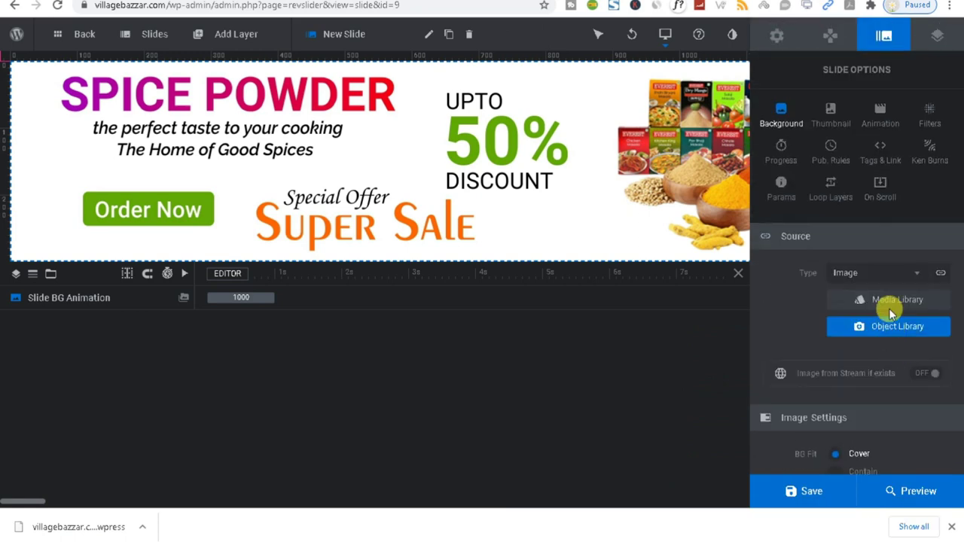
{"action": "left_click", "coordinate": [829, 121]}
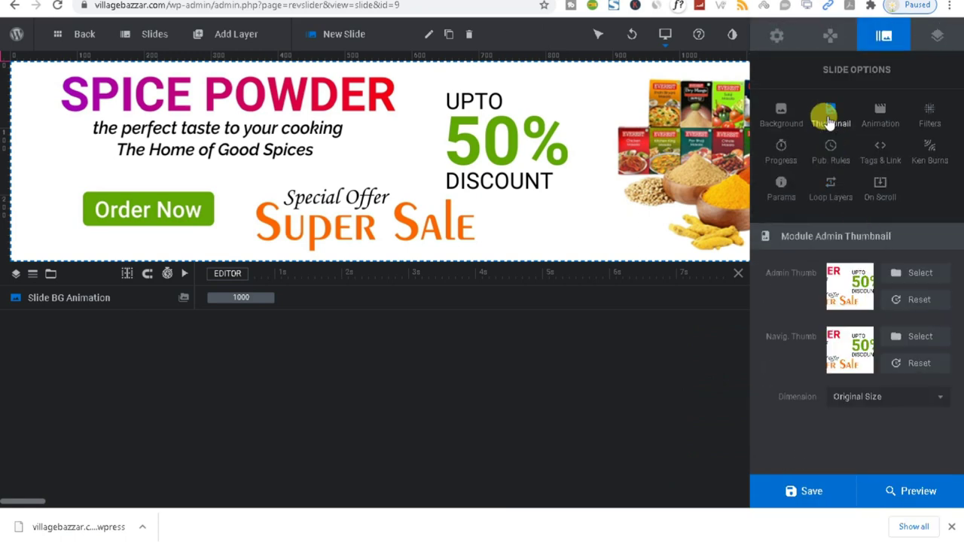
{"action": "left_click", "coordinate": [775, 125]}
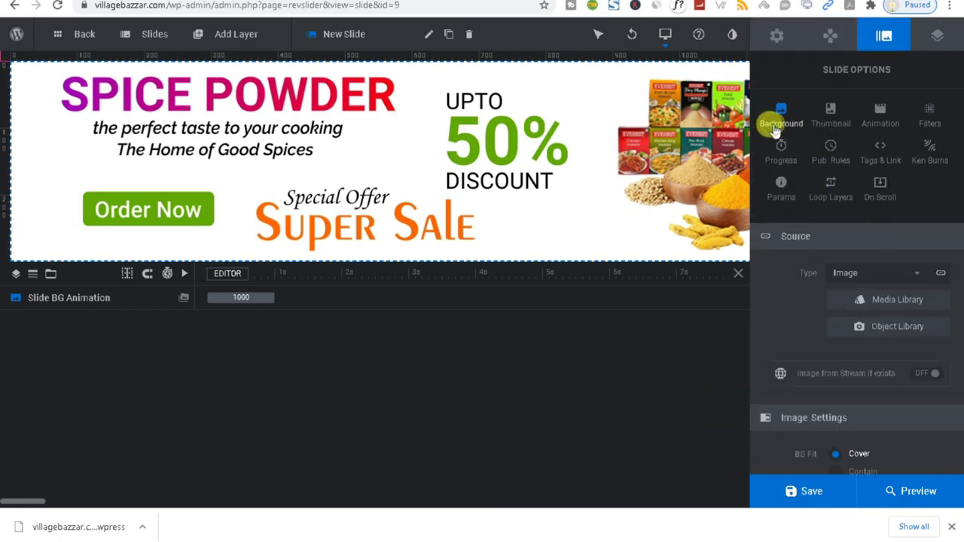
{"action": "left_click", "coordinate": [825, 121]}
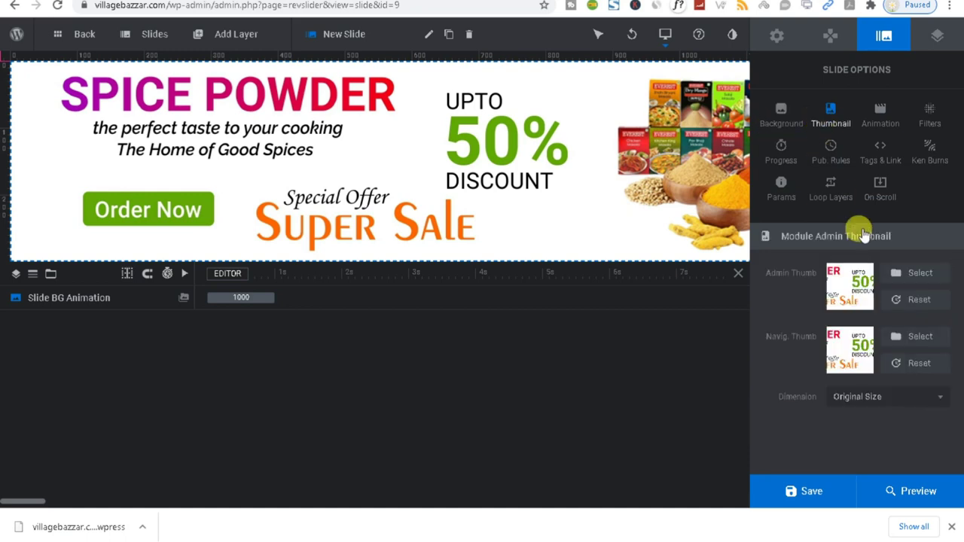
Step: Show the file upload area of the image chooser for the slide's admin thumbnail, and close it without choosing an image
{"action": "left_click", "coordinate": [915, 273]}
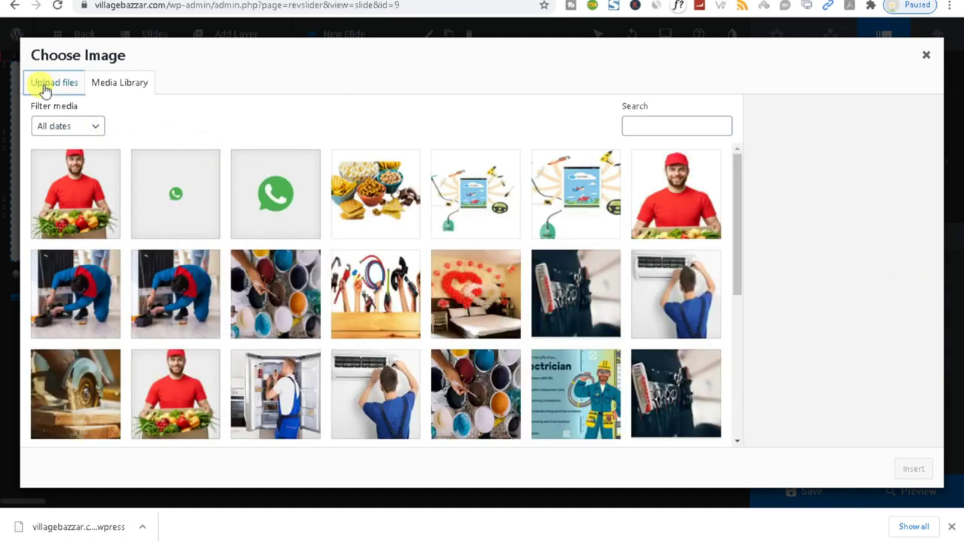
{"action": "left_click", "coordinate": [44, 84]}
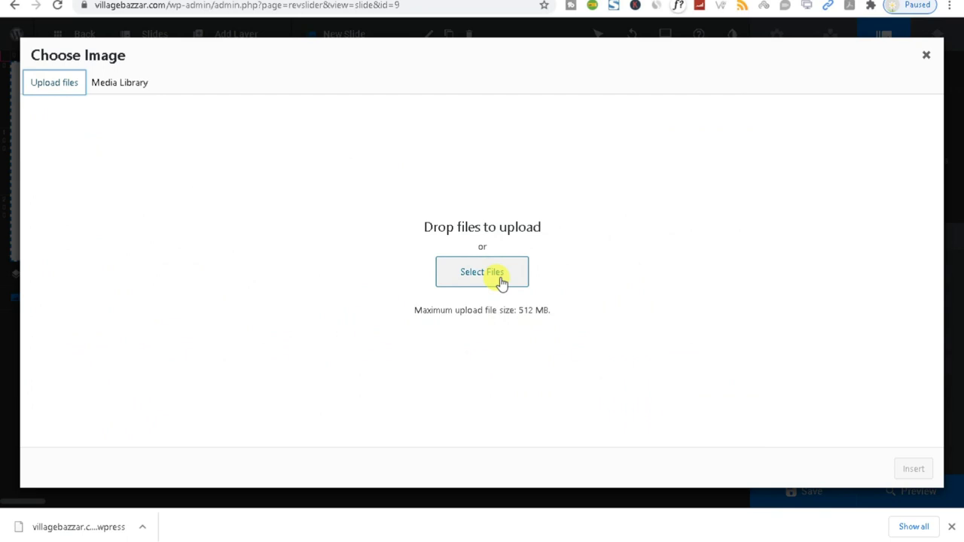
{"action": "left_click", "coordinate": [927, 58]}
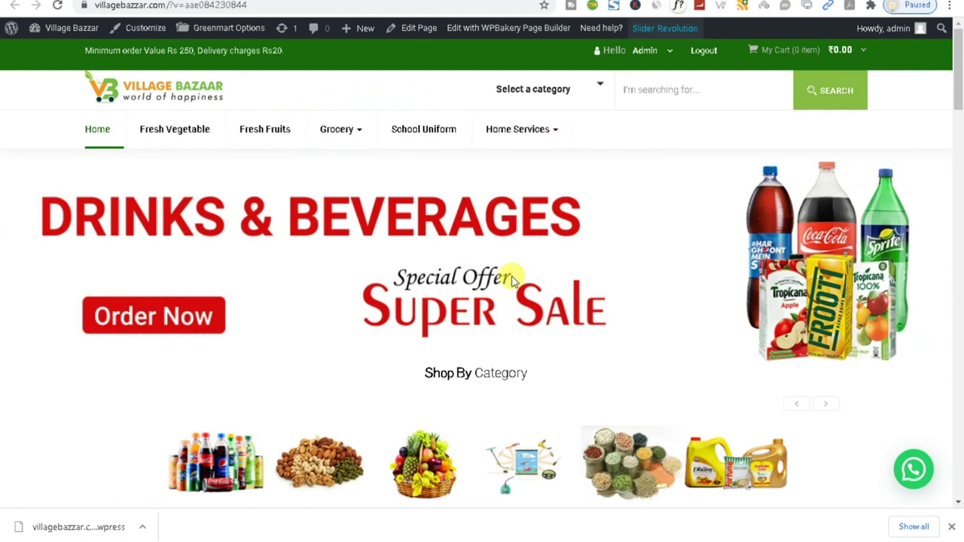
Step: Browse through the Shop By Category carousel on the store's home page, and open the home page for editing
{"action": "scroll", "coordinate": [359, 320], "scroll_direction": "down", "scroll_amount": 2}
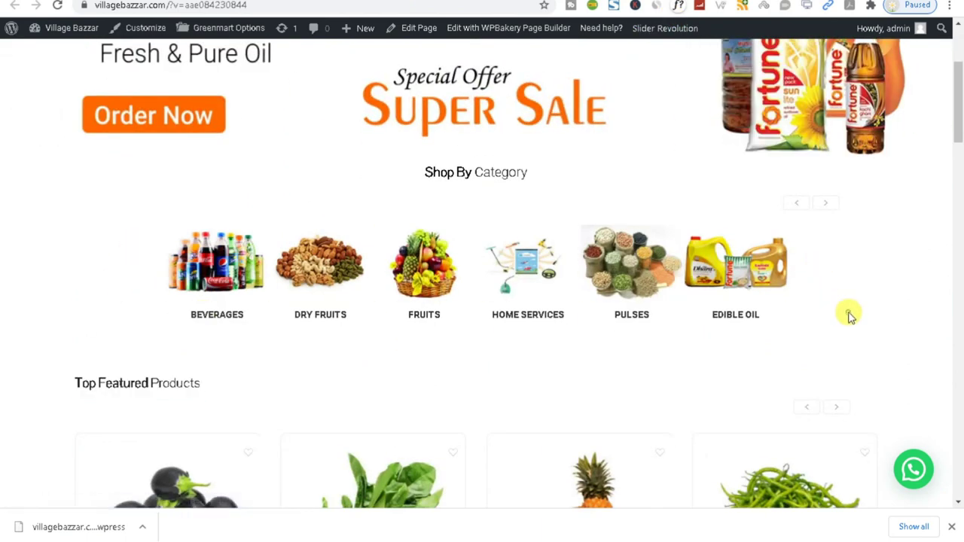
{"action": "left_click", "coordinate": [829, 204]}
{"action": "left_click", "coordinate": [828, 204]}
{"action": "left_click", "coordinate": [829, 204]}
{"action": "left_click", "coordinate": [828, 204]}
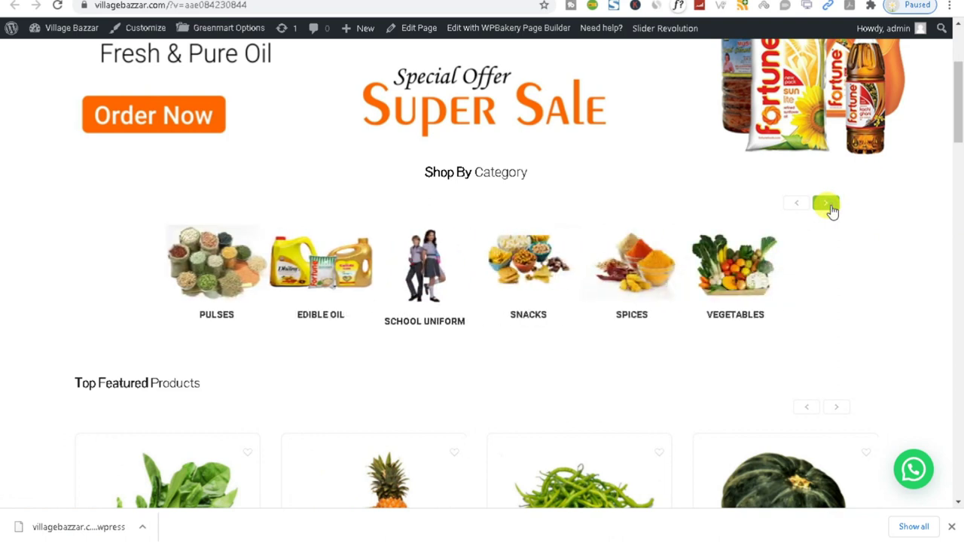
{"action": "left_click", "coordinate": [418, 28]}
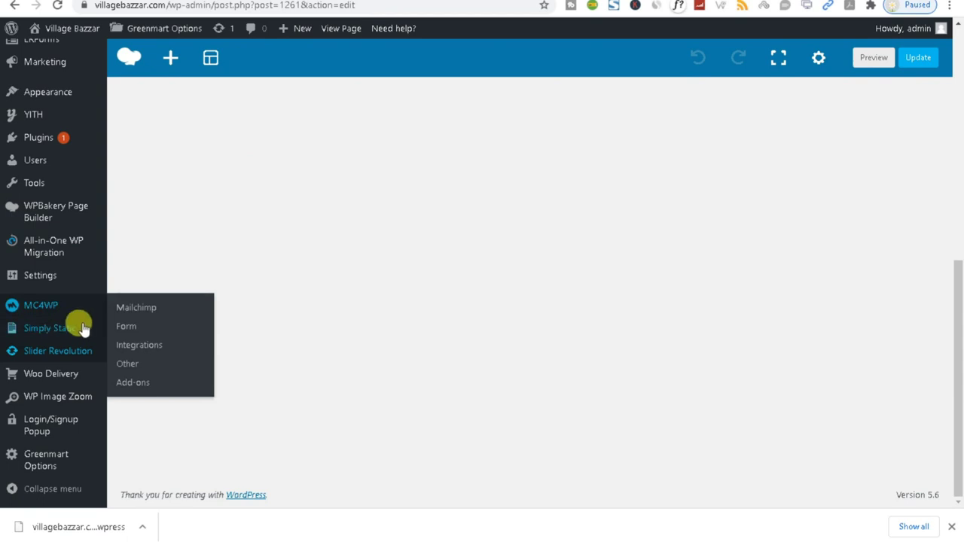
Step: Open the Product Categories page, leaving the Apple - Washington edit page without saving its changes
{"action": "scroll", "coordinate": [65, 334], "scroll_direction": "up", "scroll_amount": 4}
{"action": "mouse_move", "coordinate": [37, 226]}
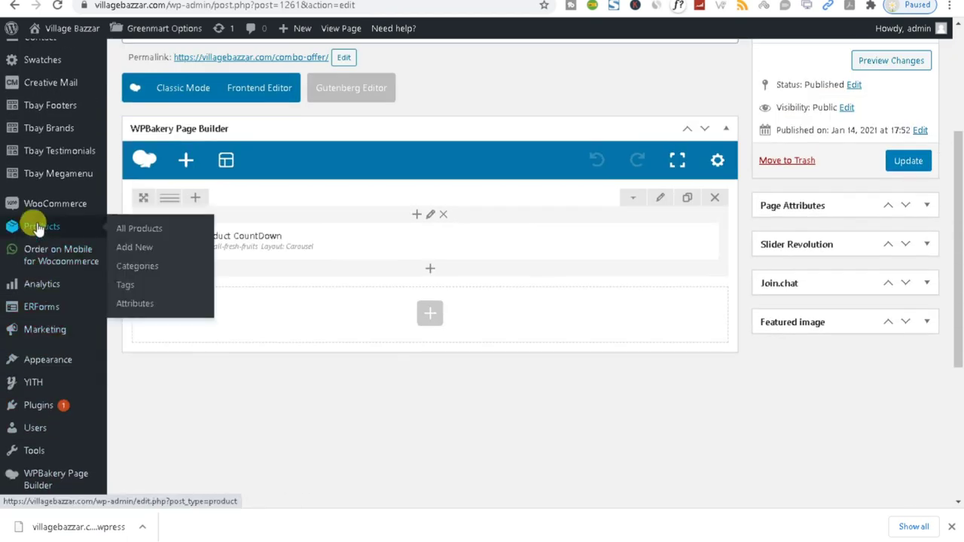
{"action": "right_click", "coordinate": [142, 272]}
{"action": "key", "text": "Escape"}
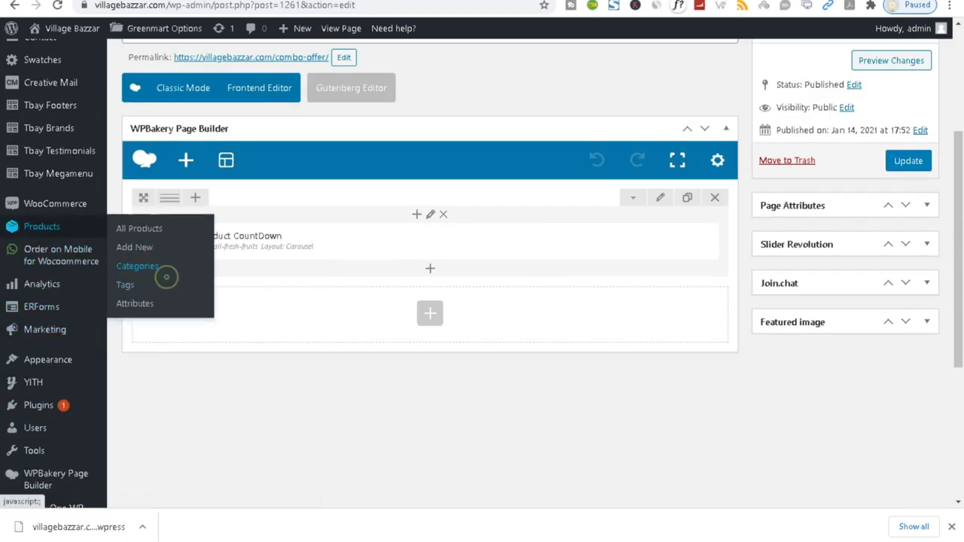
{"action": "left_click", "coordinate": [140, 268]}
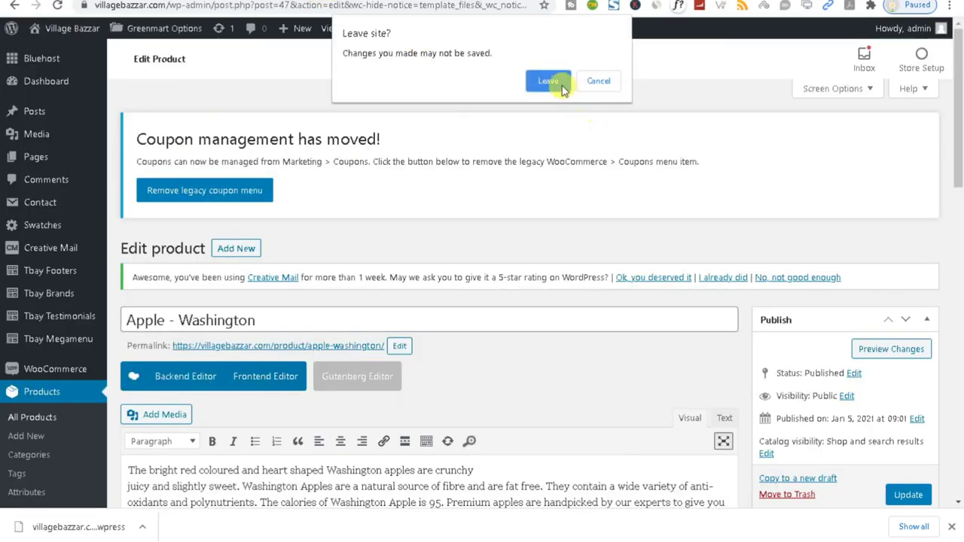
{"action": "left_click", "coordinate": [548, 82]}
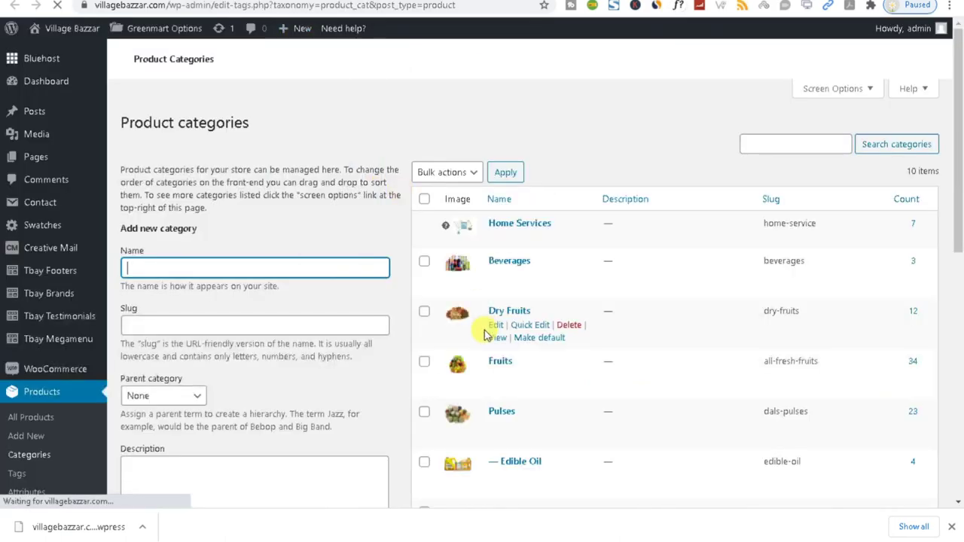
Step: Review the product category list and the new category form's name, slug, description and thumbnail fields
{"action": "scroll", "coordinate": [463, 58], "scroll_direction": "down", "scroll_amount": 3}
{"action": "scroll", "coordinate": [494, 467], "scroll_direction": "down", "scroll_amount": 3}
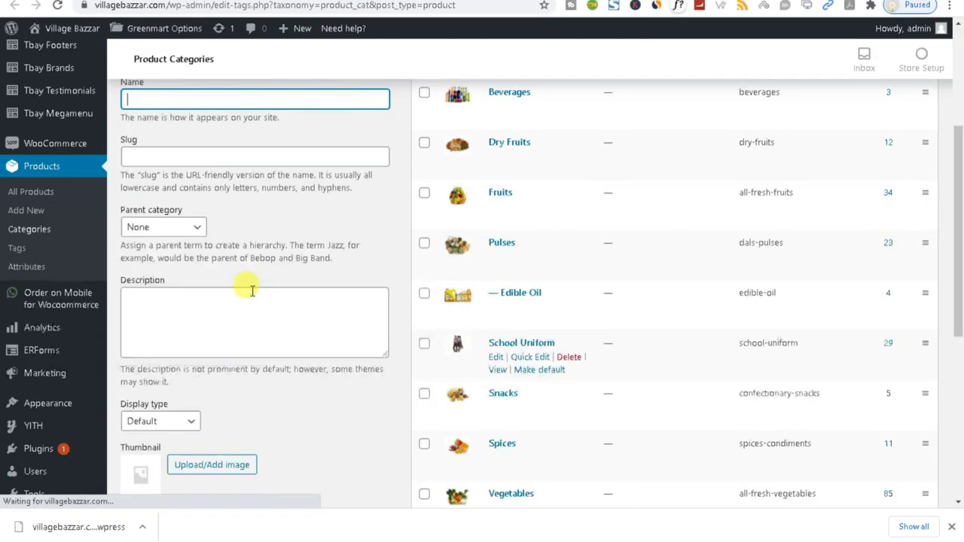
{"action": "left_click", "coordinate": [133, 181]}
{"action": "left_click", "coordinate": [221, 329]}
{"action": "scroll", "coordinate": [218, 324], "scroll_direction": "down", "scroll_amount": 3}
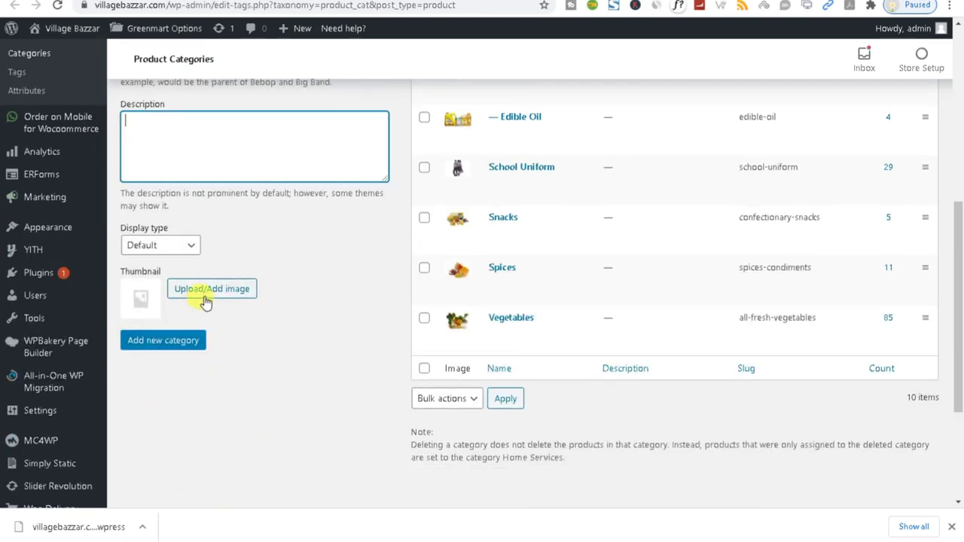
{"action": "scroll", "coordinate": [205, 301], "scroll_direction": "up", "scroll_amount": 5}
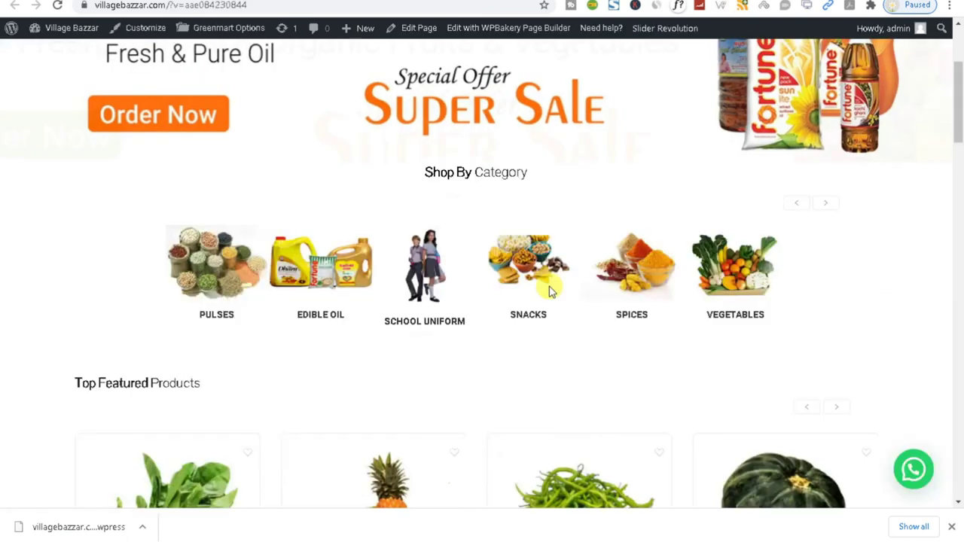
Step: Check the Top Featured Products section on the store's home page, and look over the home page's elements in its WPBakery editor
{"action": "scroll", "coordinate": [767, 352], "scroll_direction": "down", "scroll_amount": 1}
{"action": "scroll", "coordinate": [767, 351], "scroll_direction": "down", "scroll_amount": 3}
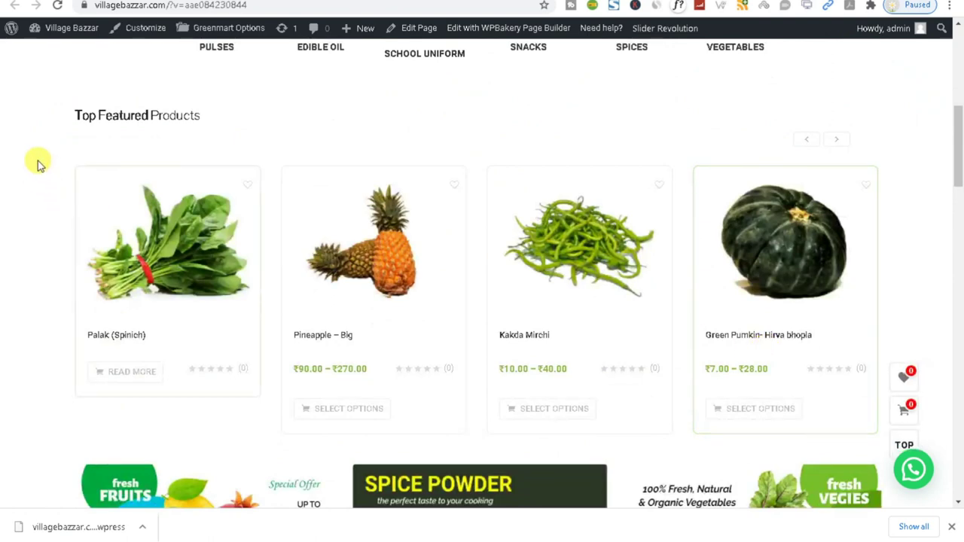
{"action": "left_click_drag", "start_coordinate": [67, 129], "coordinate": [314, 114]}
{"action": "scroll", "coordinate": [314, 114], "scroll_direction": "down", "scroll_amount": 4}
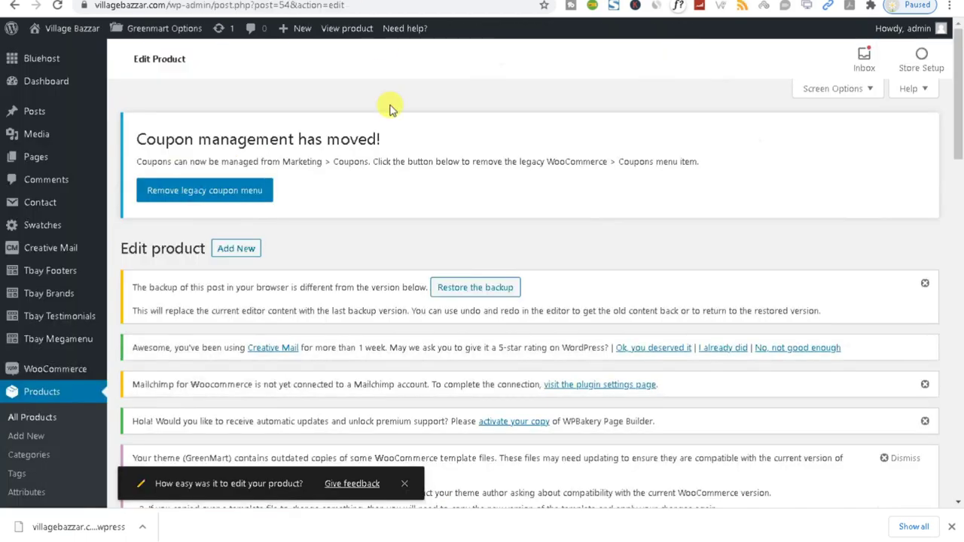
{"action": "scroll", "coordinate": [308, 291], "scroll_direction": "down", "scroll_amount": 4}
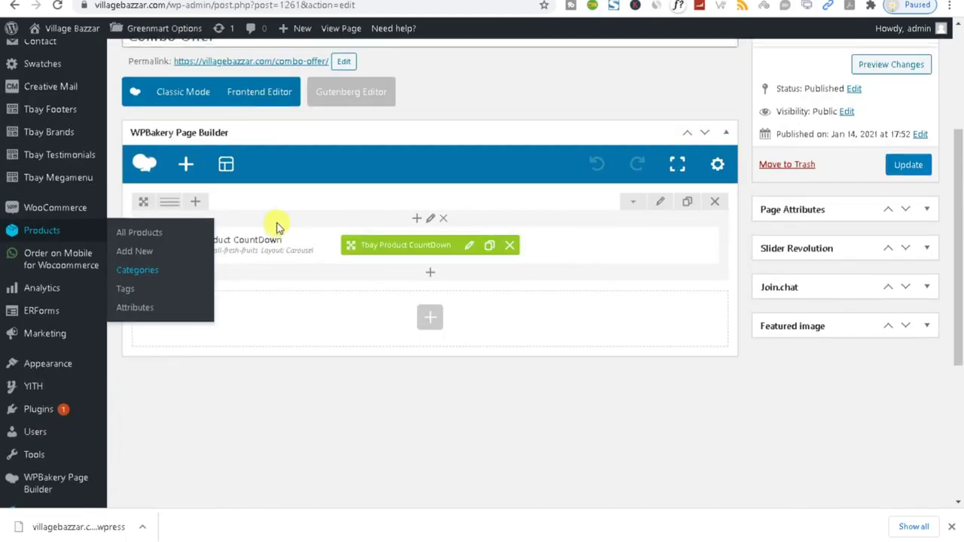
{"action": "scroll", "coordinate": [276, 226], "scroll_direction": "up", "scroll_amount": 3}
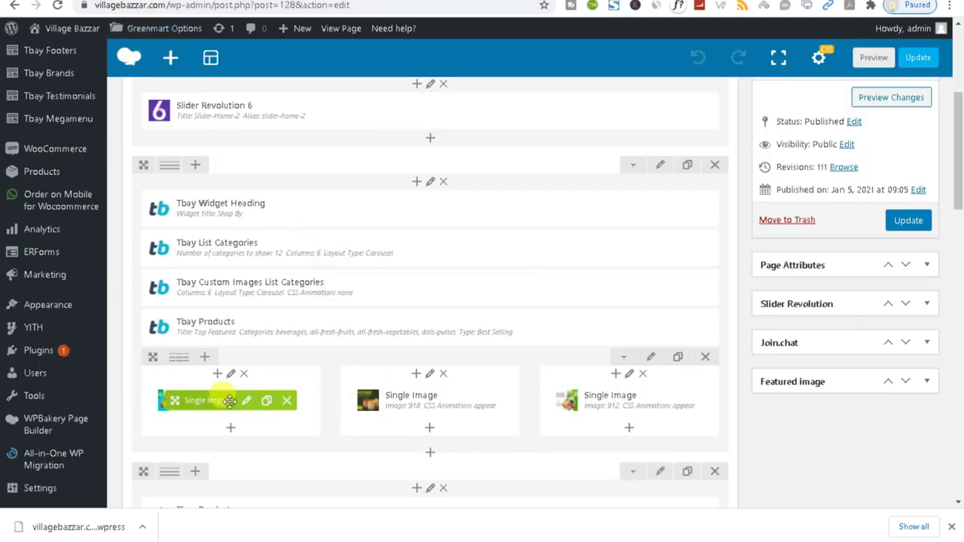
Step: Review the Single Image settings of the Fresh Fruits banner in the home page editor, and close them without saving changes
{"action": "left_click", "coordinate": [247, 401]}
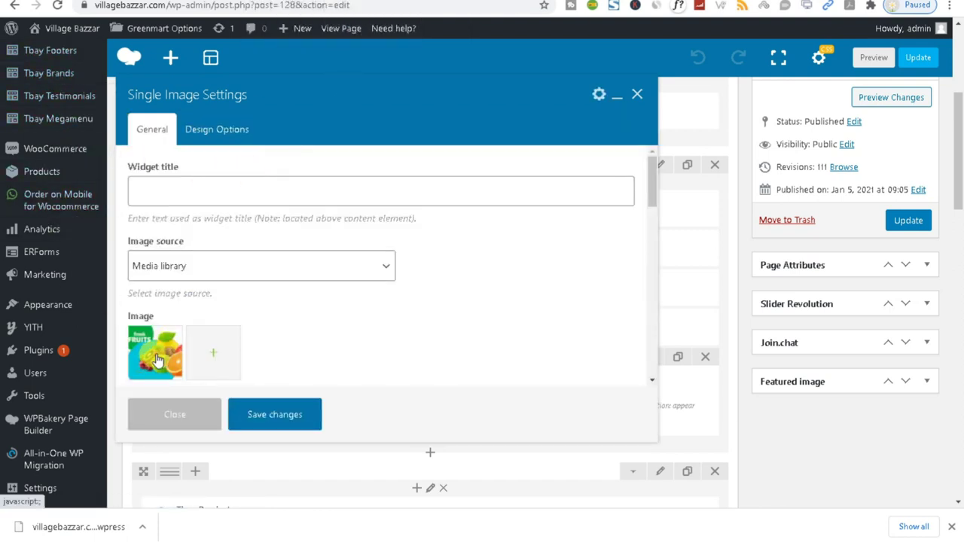
{"action": "scroll", "coordinate": [305, 322], "scroll_direction": "down", "scroll_amount": 3}
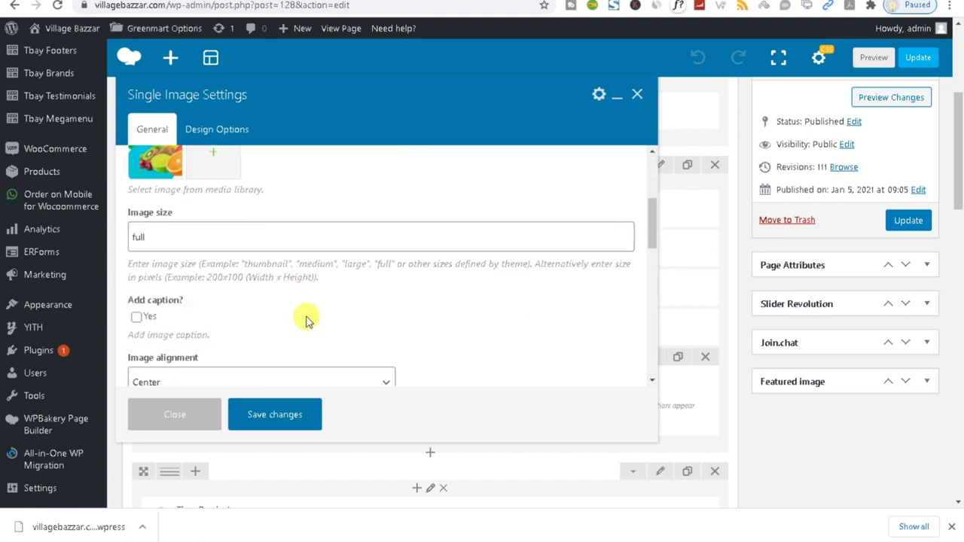
{"action": "scroll", "coordinate": [306, 322], "scroll_direction": "up", "scroll_amount": 3}
{"action": "left_click", "coordinate": [204, 413]}
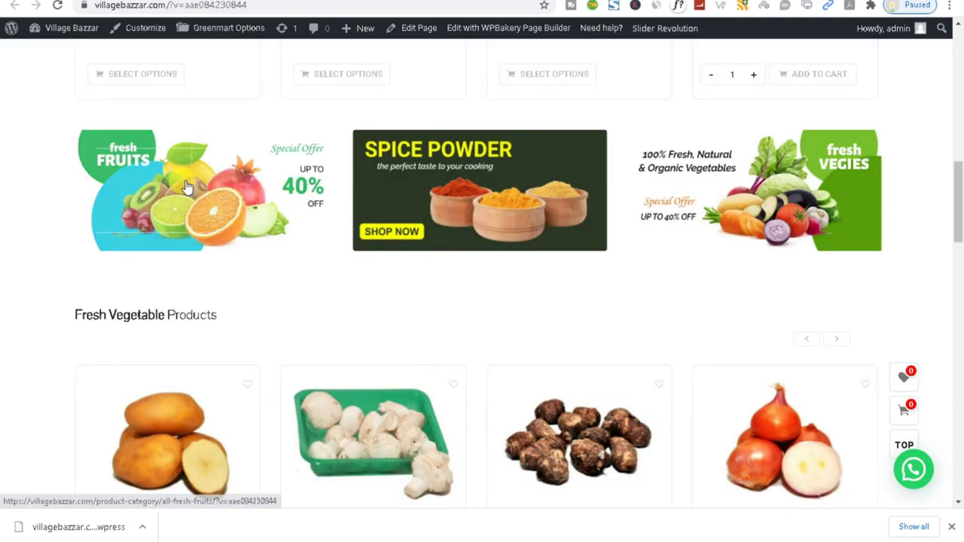
Step: Copy the link address of the Fresh Fruits banner on the store's home page and open it in a new browser tab
{"action": "right_click", "coordinate": [185, 184]}
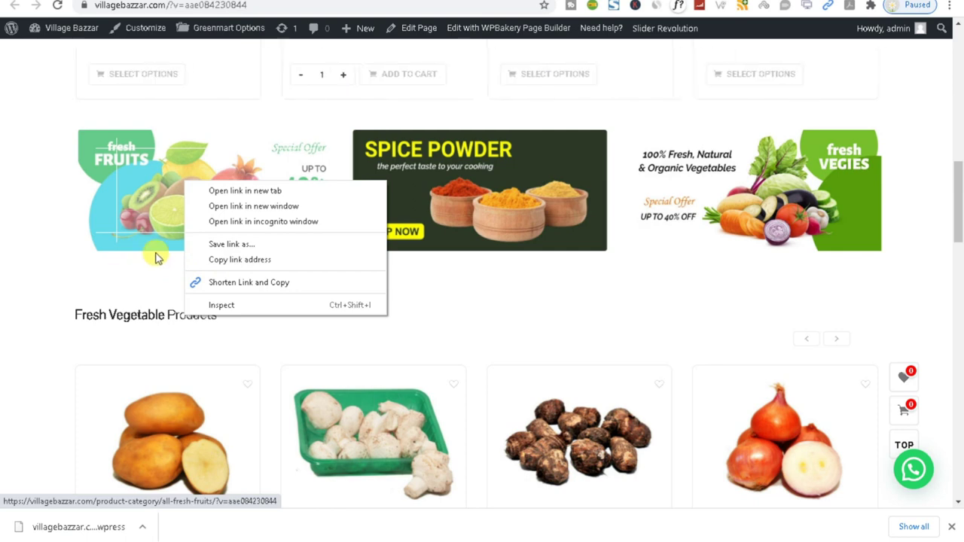
{"action": "left_click", "coordinate": [233, 260]}
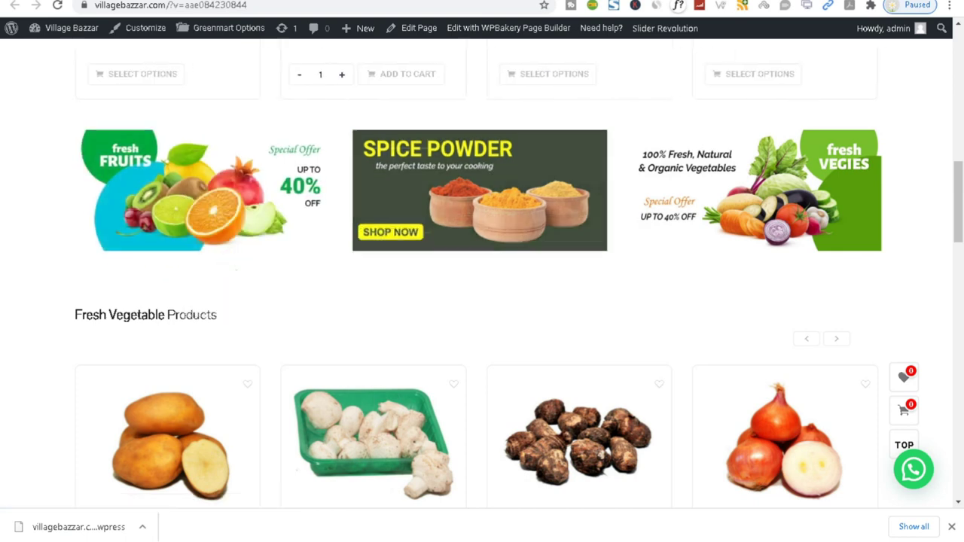
{"action": "left_click", "coordinate": [513, 1]}
{"action": "right_click", "coordinate": [512, 5]}
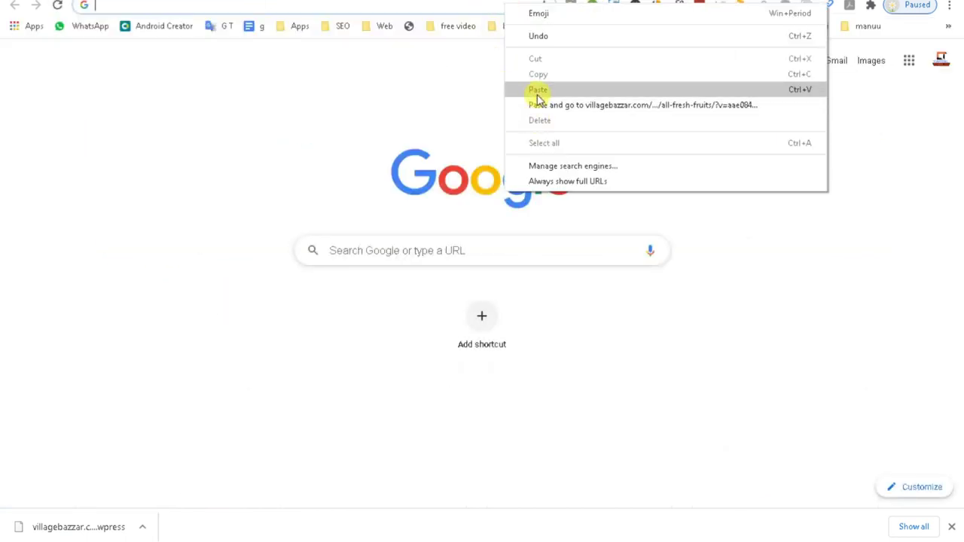
{"action": "left_click", "coordinate": [536, 90]}
{"action": "key", "text": "Return"}
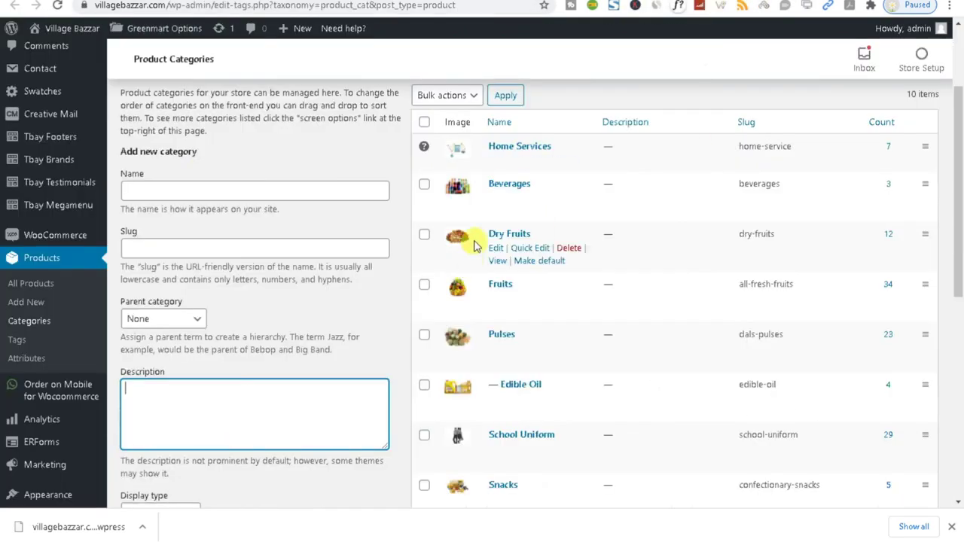
Step: Look over the store home page down to its footer, highlighting the whole footer area with its company, category and link columns
{"action": "scroll", "coordinate": [474, 245], "scroll_direction": "up", "scroll_amount": 3}
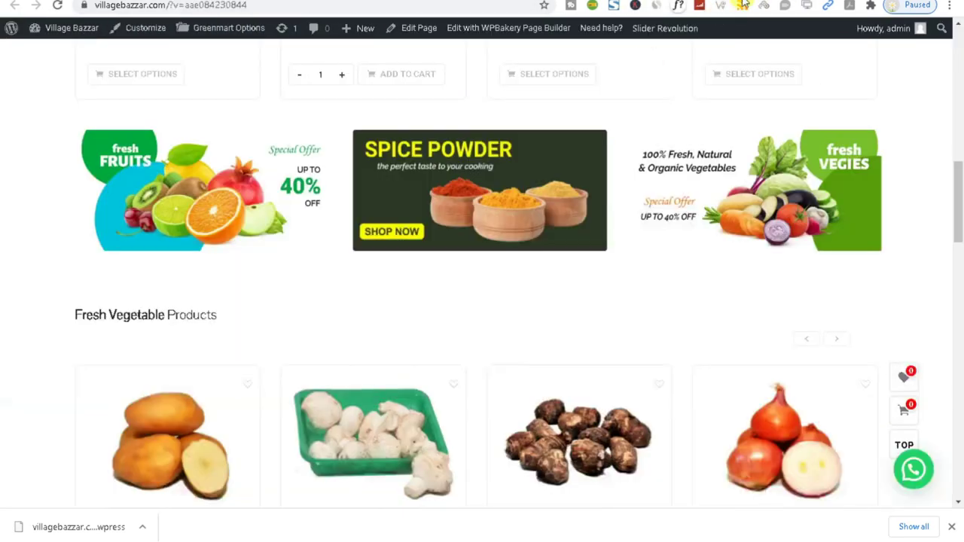
{"action": "scroll", "coordinate": [426, 344], "scroll_direction": "down", "scroll_amount": 7}
{"action": "scroll", "coordinate": [750, 276], "scroll_direction": "down", "scroll_amount": 13}
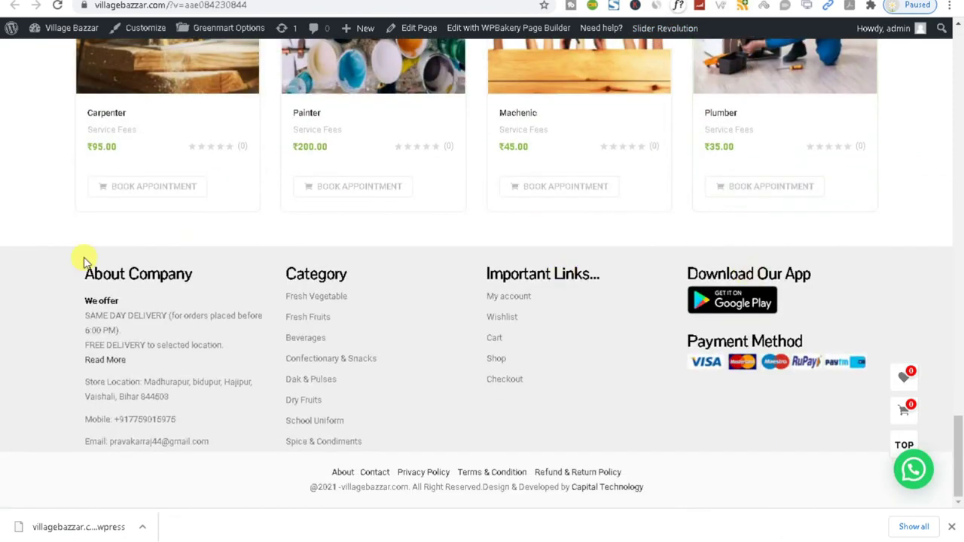
{"action": "left_click_drag", "start_coordinate": [51, 260], "coordinate": [838, 474]}
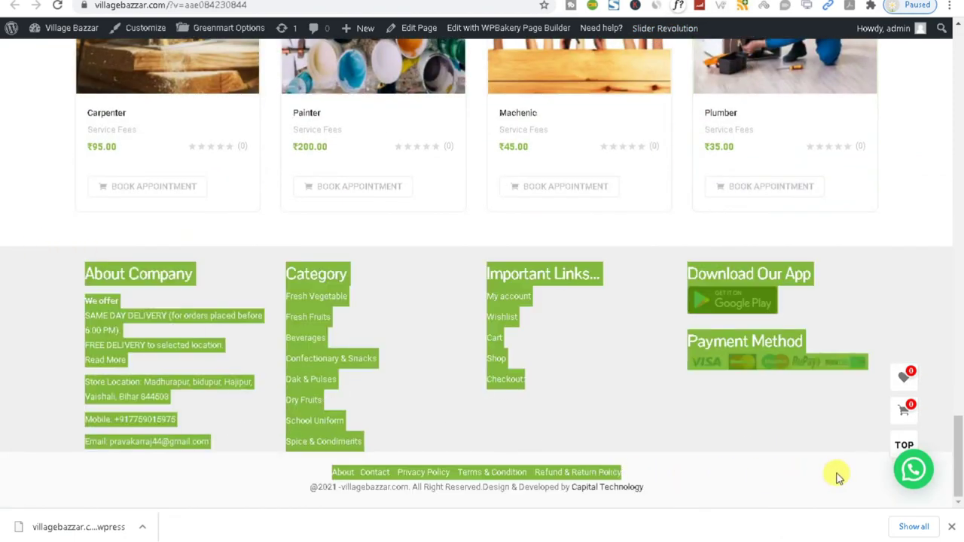
{"action": "left_click", "coordinate": [716, 454]}
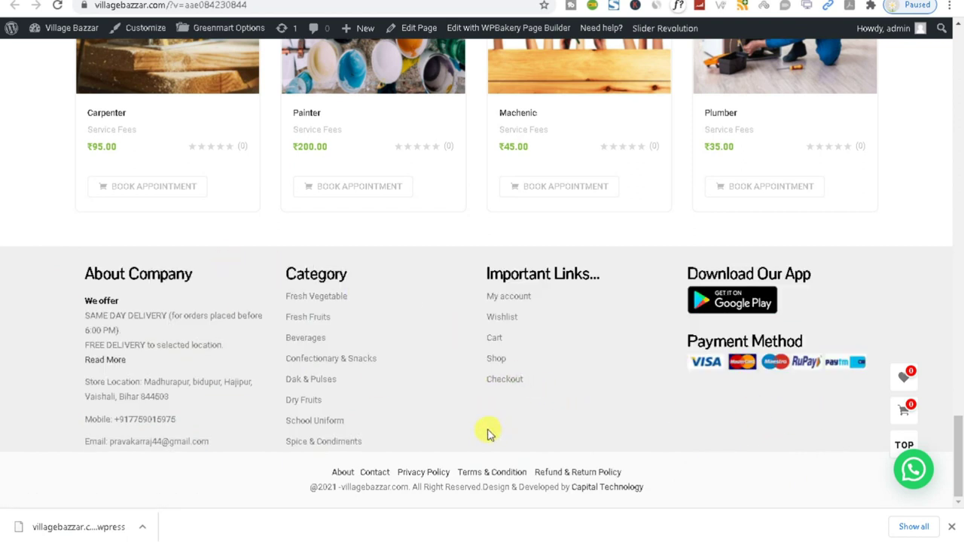
Step: Highlight the footer's About Company heading on the store page, and open the Tbay Footers list in the WordPress admin
{"action": "left_click_drag", "start_coordinate": [77, 276], "coordinate": [202, 307]}
{"action": "left_click_drag", "start_coordinate": [257, 278], "coordinate": [258, 274]}
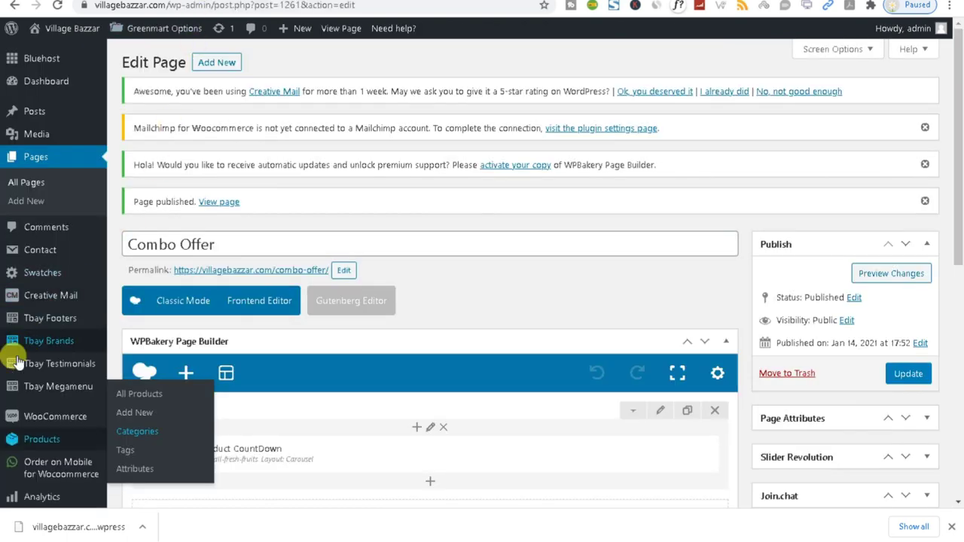
{"action": "mouse_move", "coordinate": [22, 320]}
{"action": "left_click", "coordinate": [54, 322]}
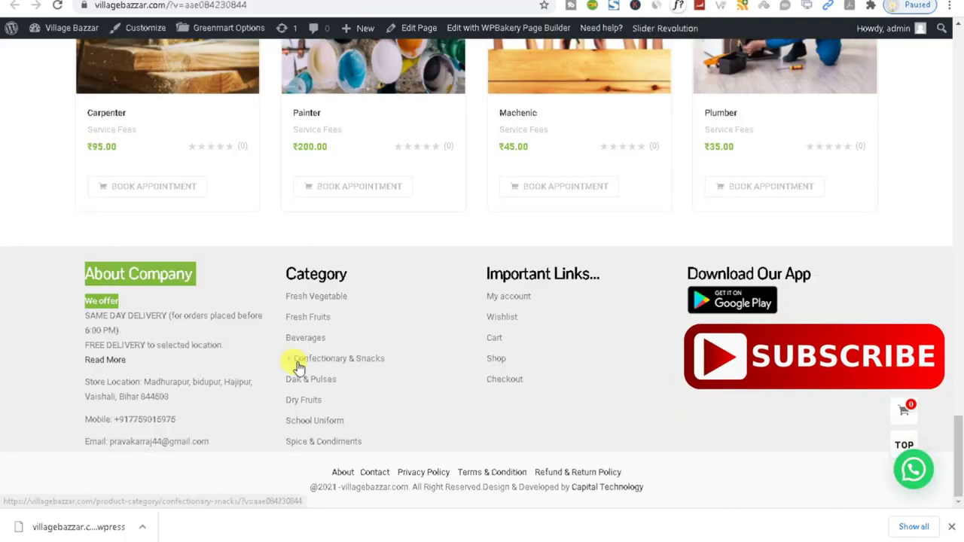
Step: Look through the Capital Technology website's home page sections and its list of services
{"action": "scroll", "coordinate": [294, 362], "scroll_direction": "up", "scroll_amount": 10}
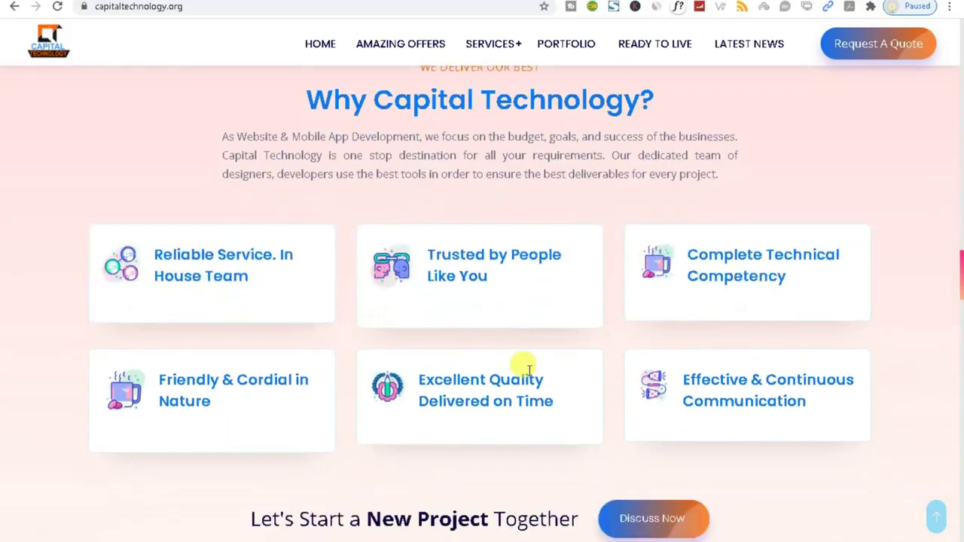
{"action": "scroll", "coordinate": [524, 373], "scroll_direction": "down", "scroll_amount": 2}
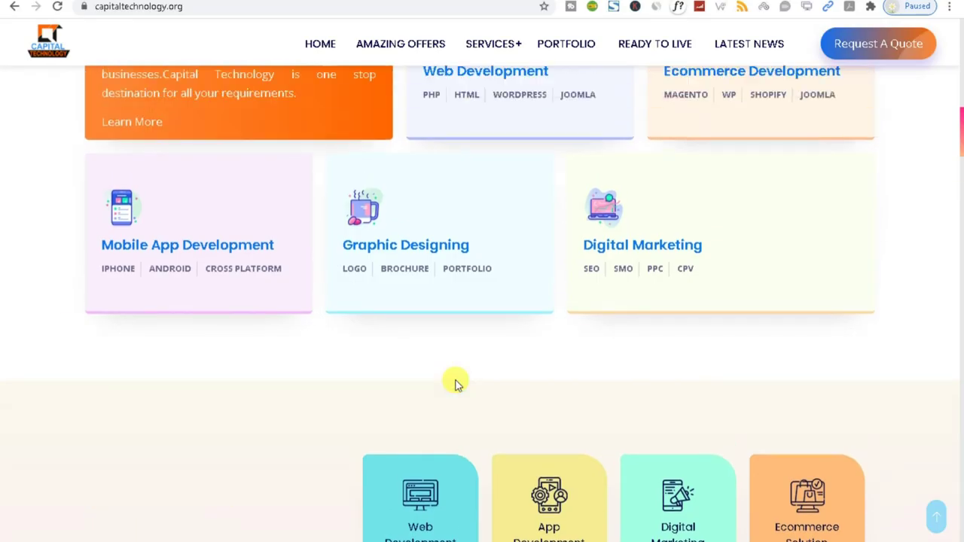
{"action": "scroll", "coordinate": [454, 383], "scroll_direction": "up", "scroll_amount": 3}
{"action": "scroll", "coordinate": [454, 384], "scroll_direction": "up", "scroll_amount": 1}
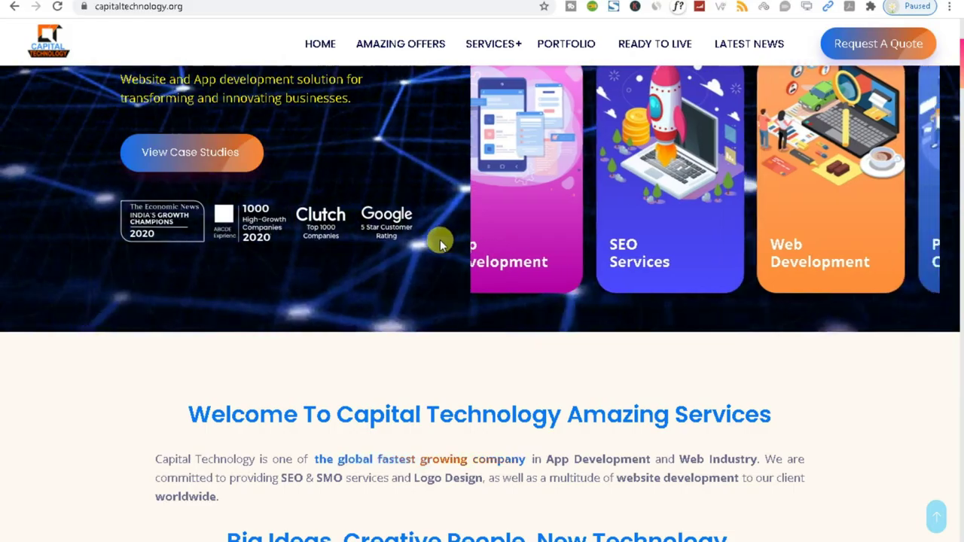
{"action": "scroll", "coordinate": [436, 238], "scroll_direction": "up", "scroll_amount": 3}
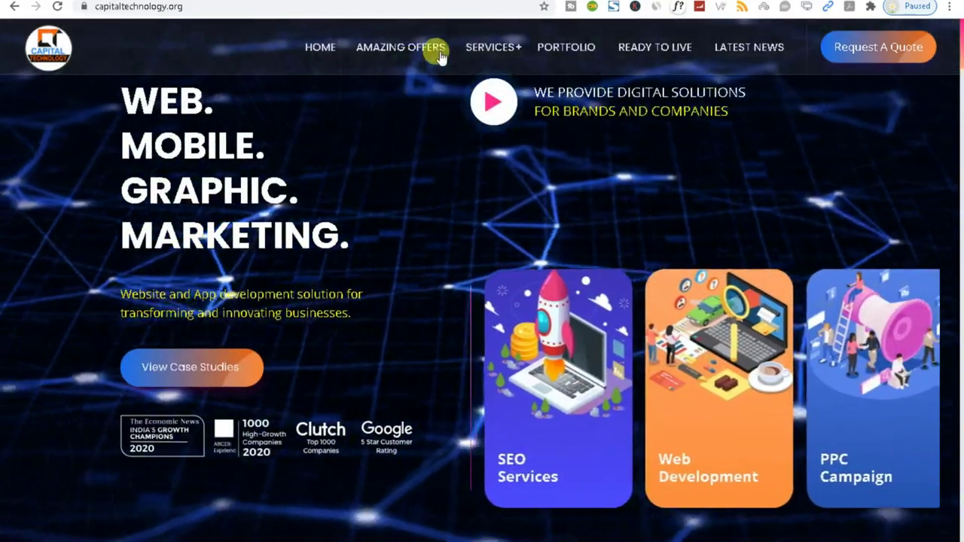
{"action": "mouse_move", "coordinate": [505, 49]}
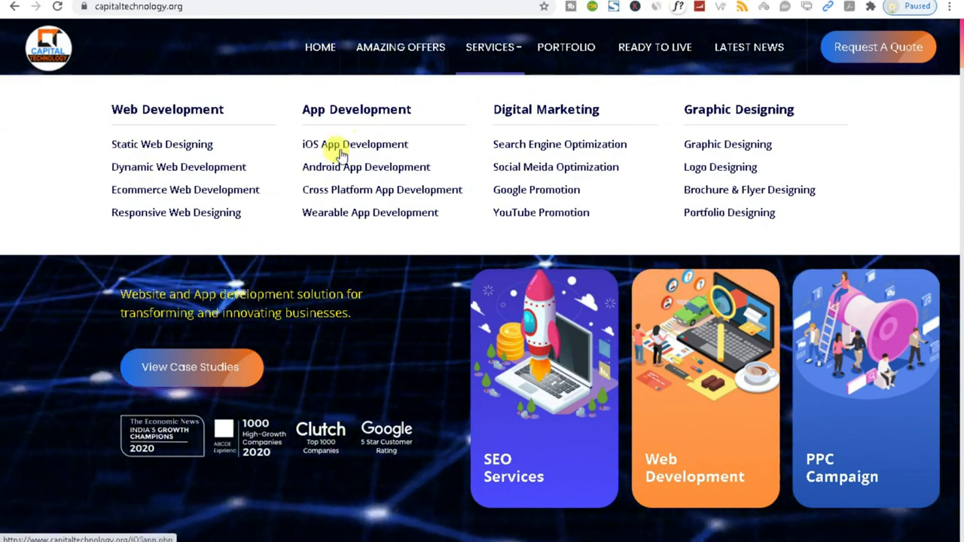